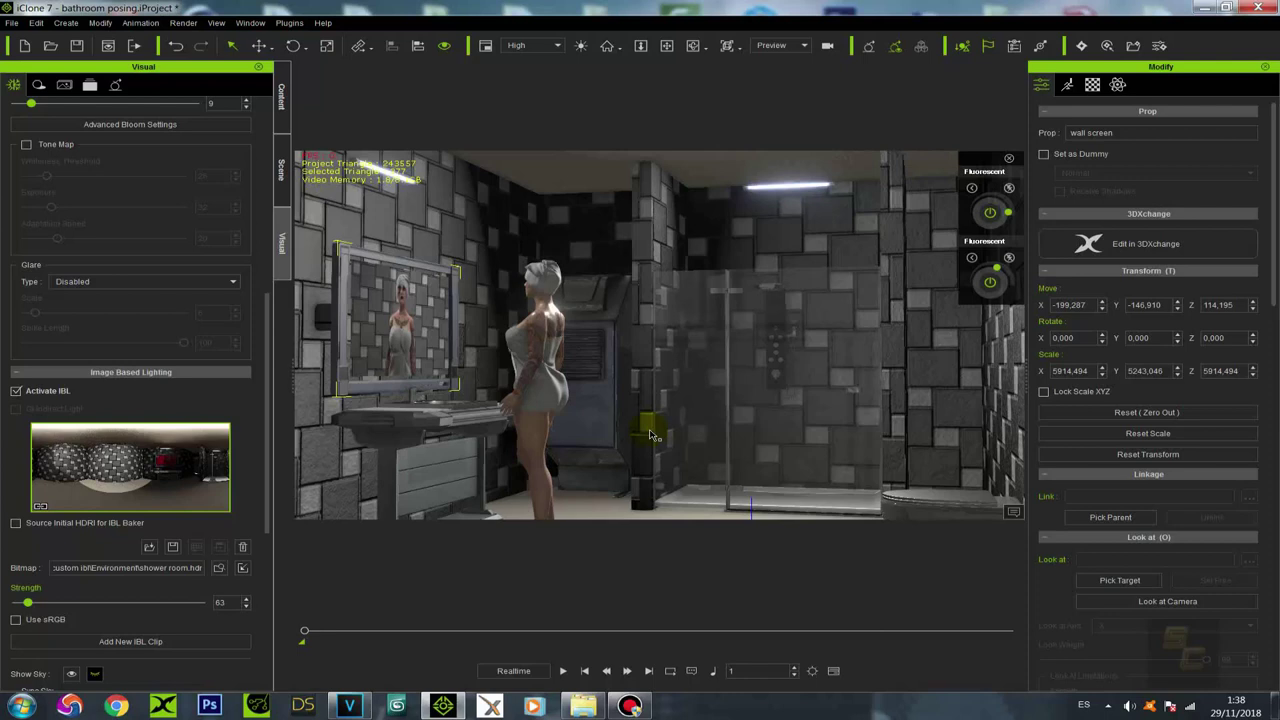
Step: Select the glass Door of the shower and show its material and texture settings
left_click(762, 392)
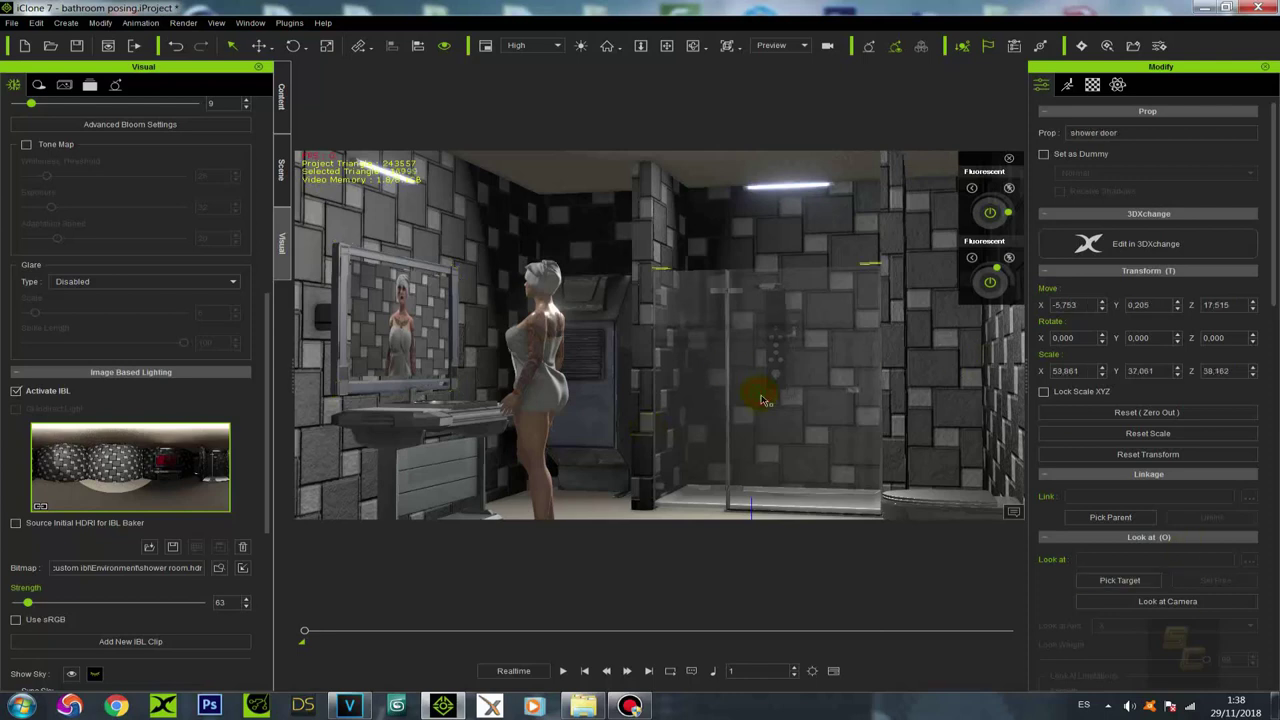
left_click_drag(814, 407, 751, 391, "alt")
right_click_drag(751, 391, 739, 328, "alt")
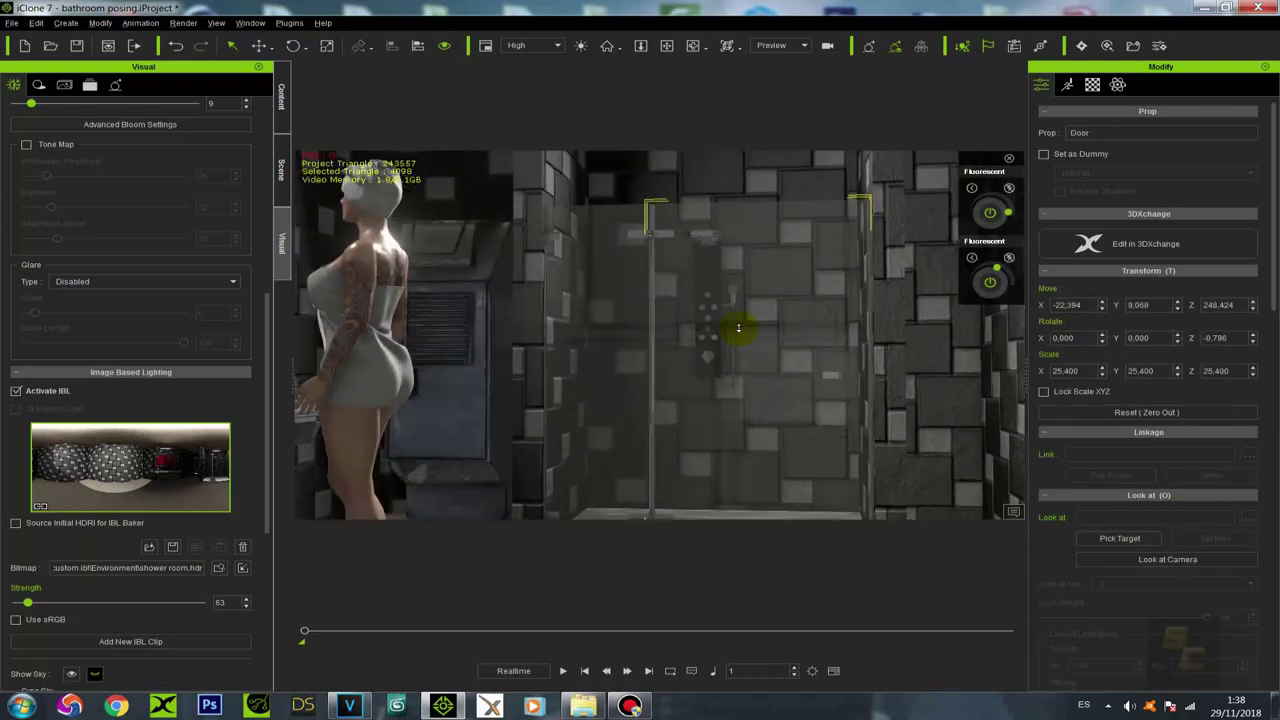
scroll(738, 327, "up", 6)
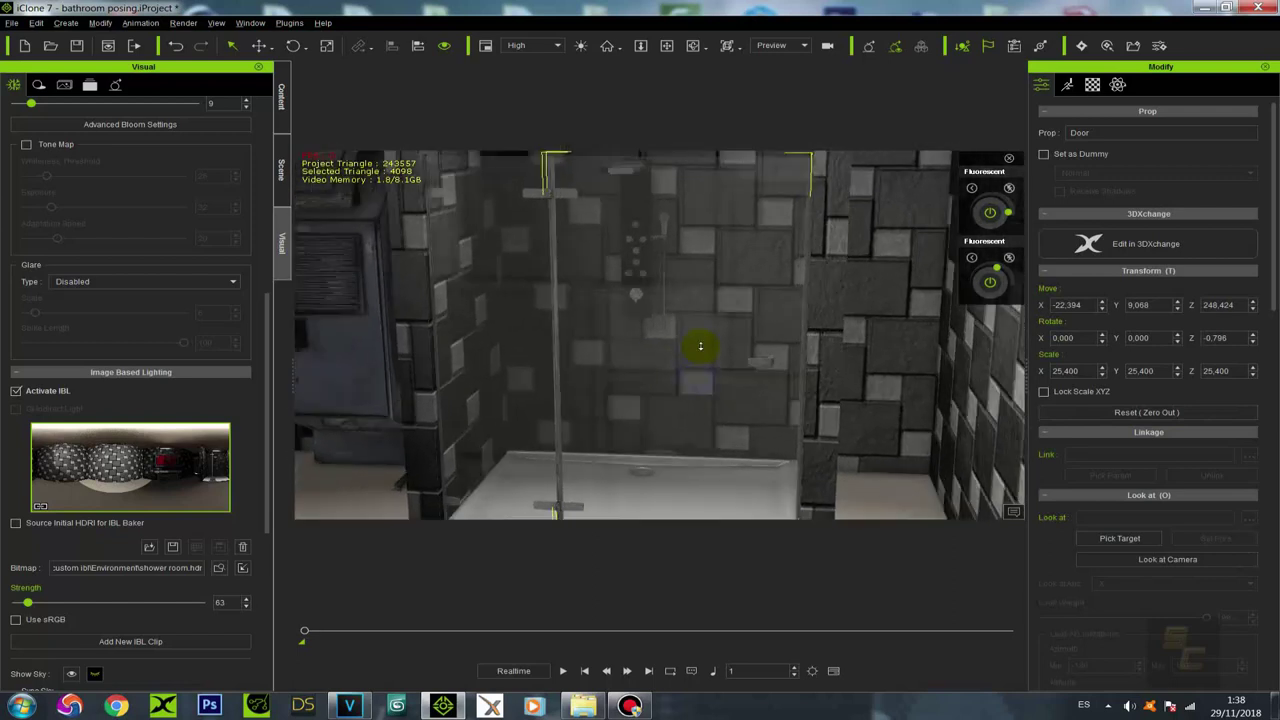
scroll(745, 330, "up", 5)
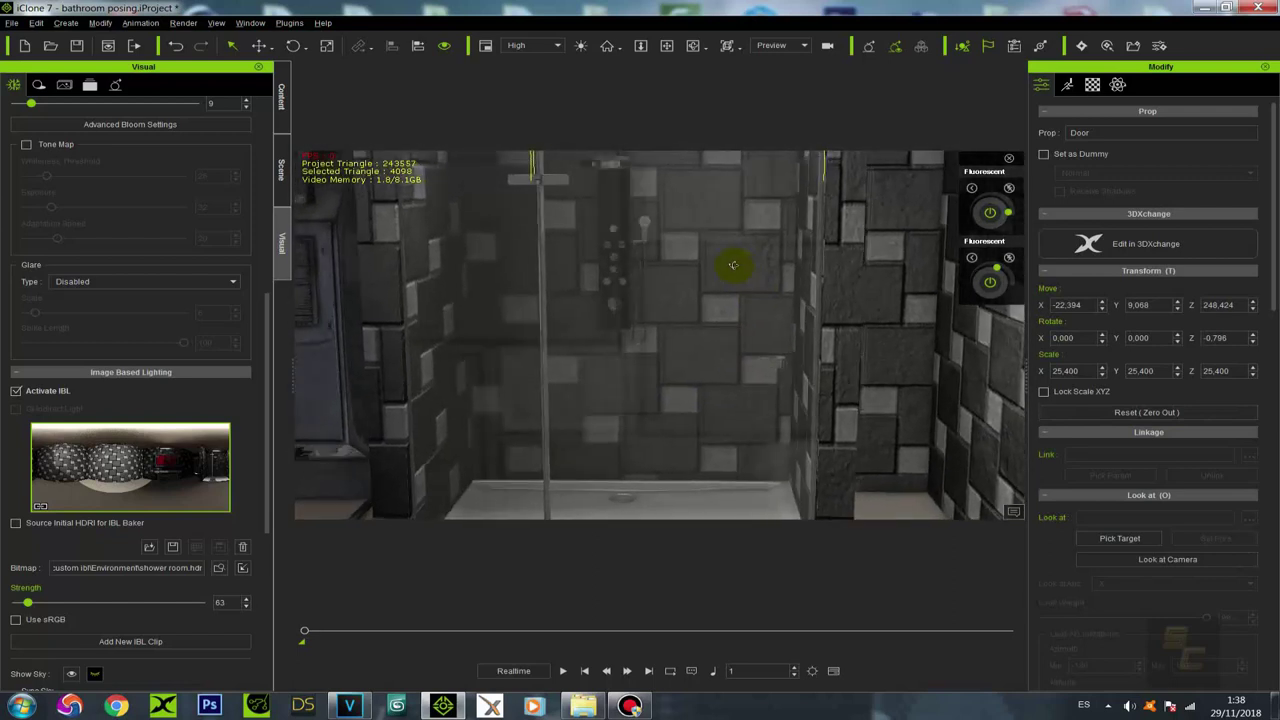
left_click_drag(743, 292, 711, 296, "alt")
left_click(1092, 84)
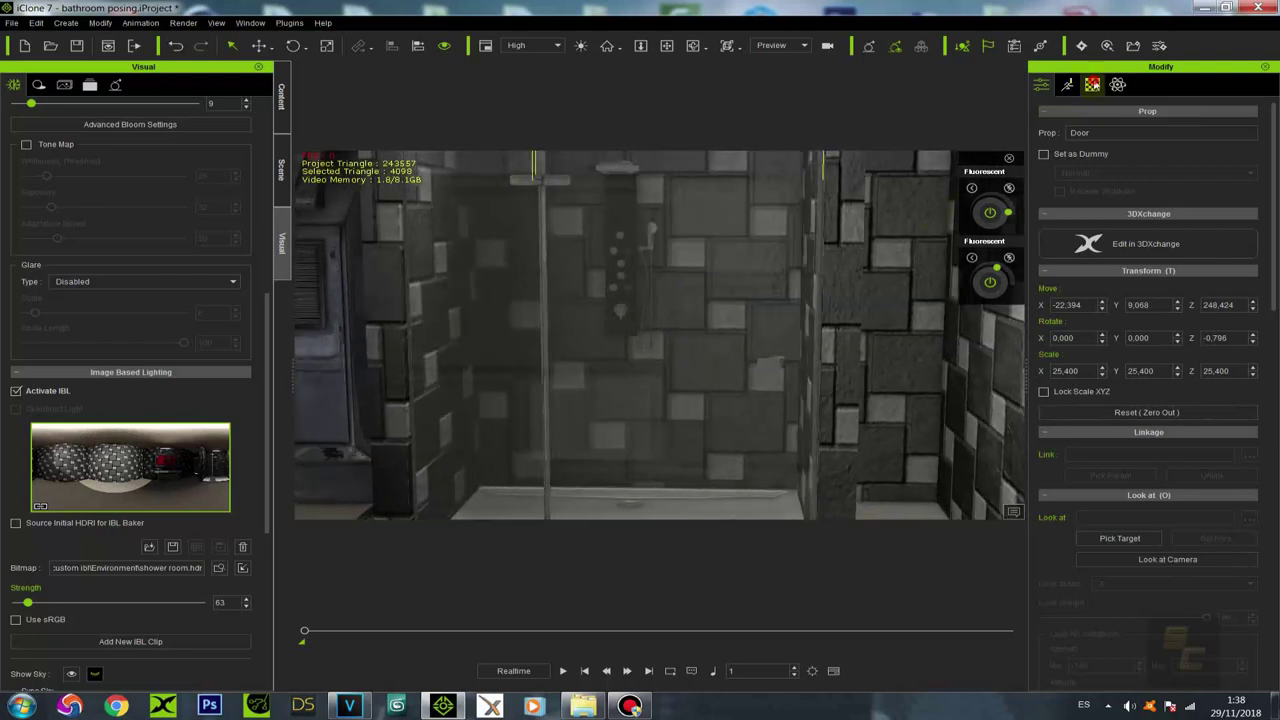
scroll(1100, 528, "down", 10)
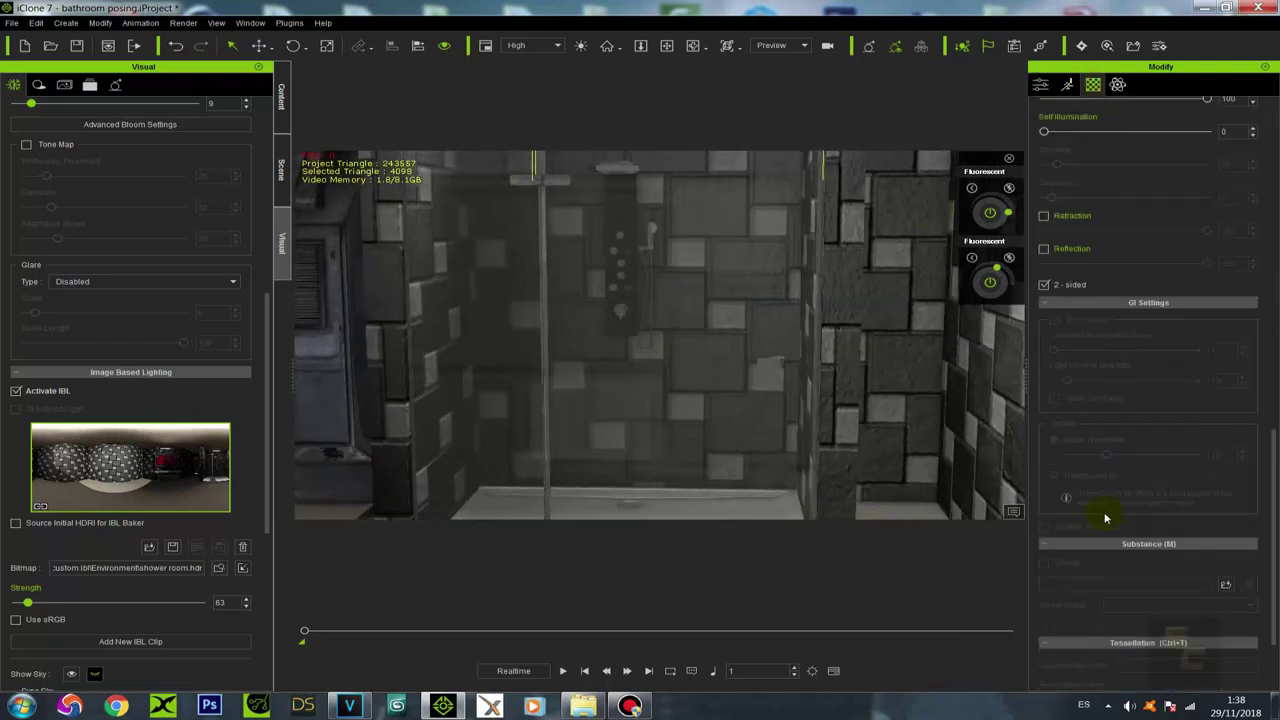
scroll(1100, 528, "up", 8)
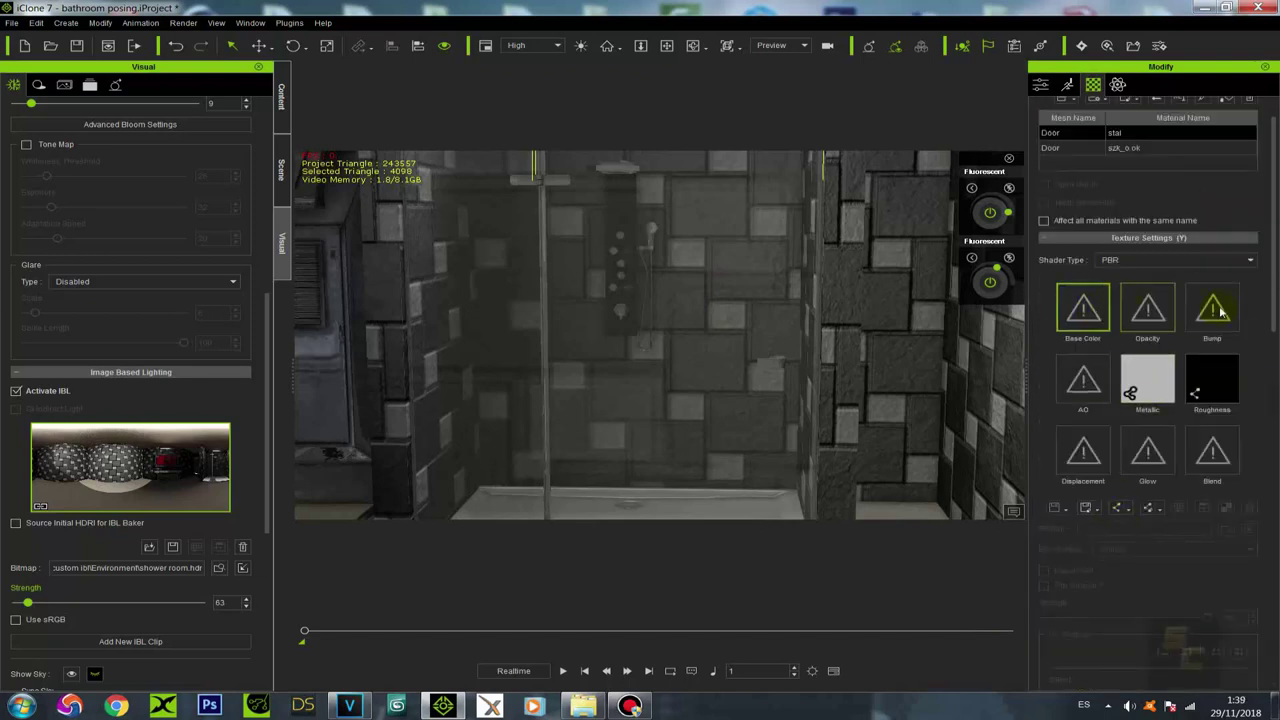
Step: Inspect the colour adjustments of the roughness texture on the door's stal material, and select its metallic channel
left_click(1215, 376)
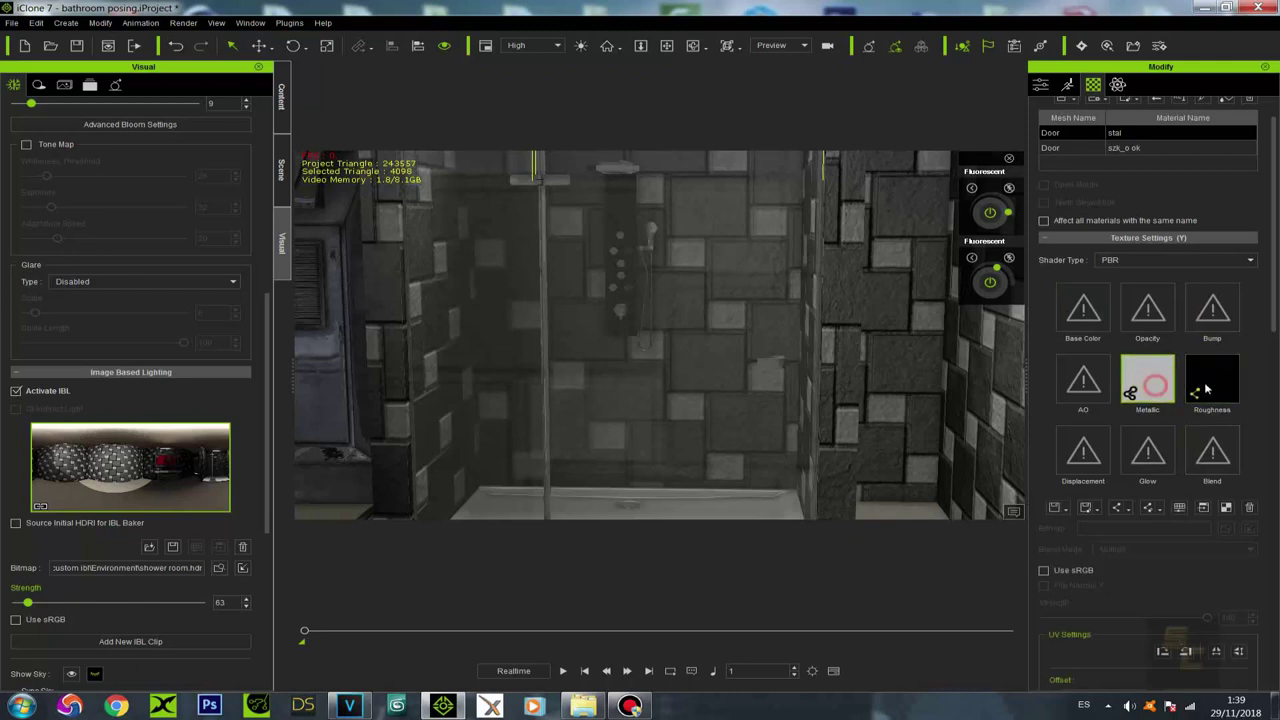
left_click(1179, 507)
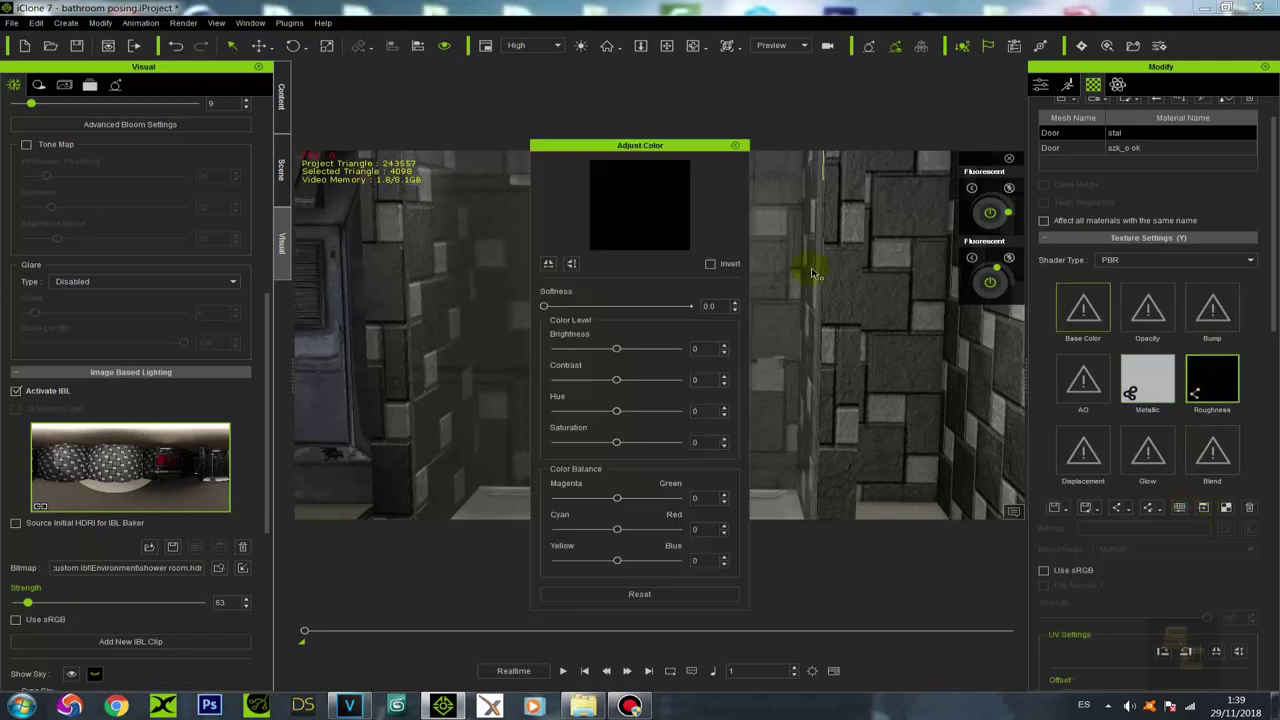
left_click(735, 145)
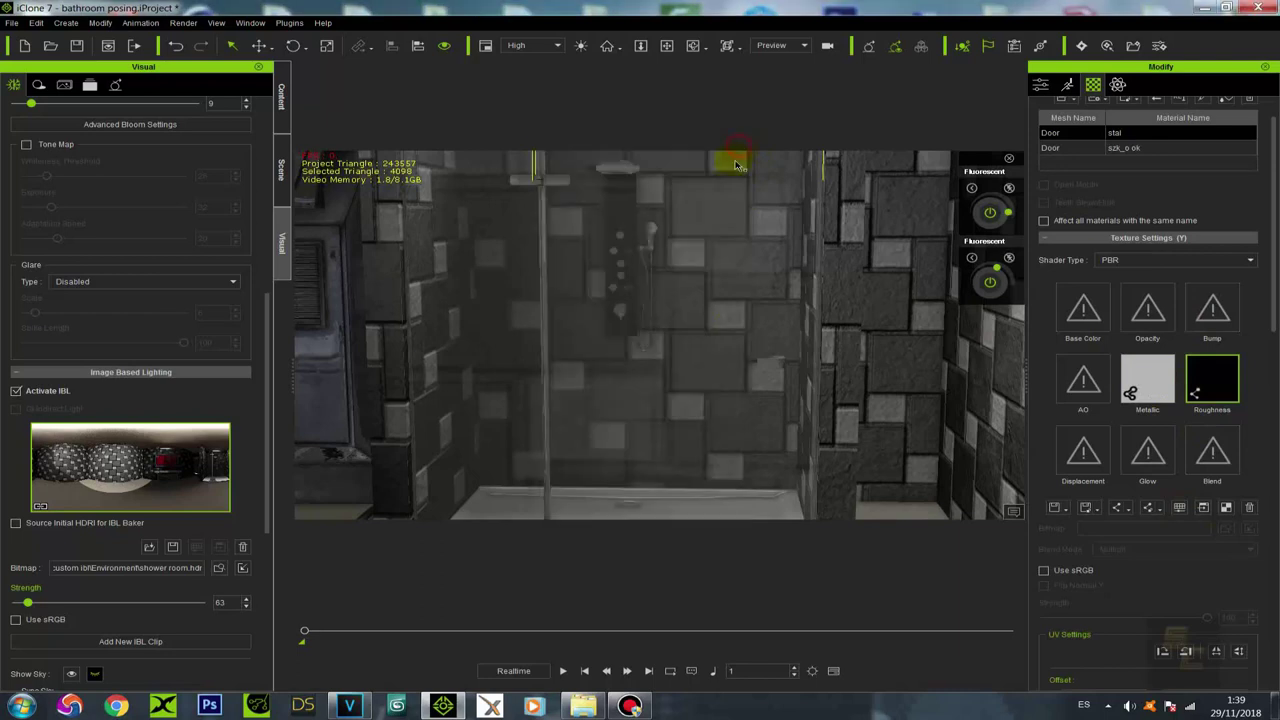
left_click(1150, 374)
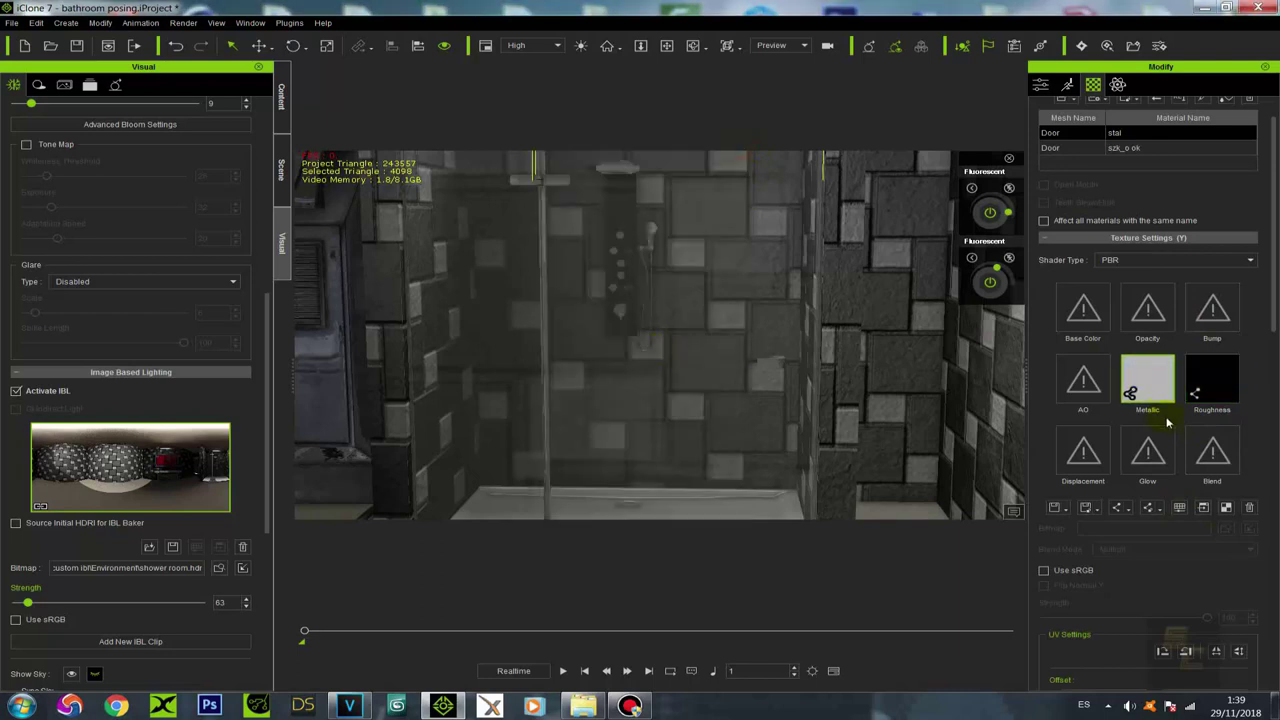
scroll(1140, 196, "up", 1)
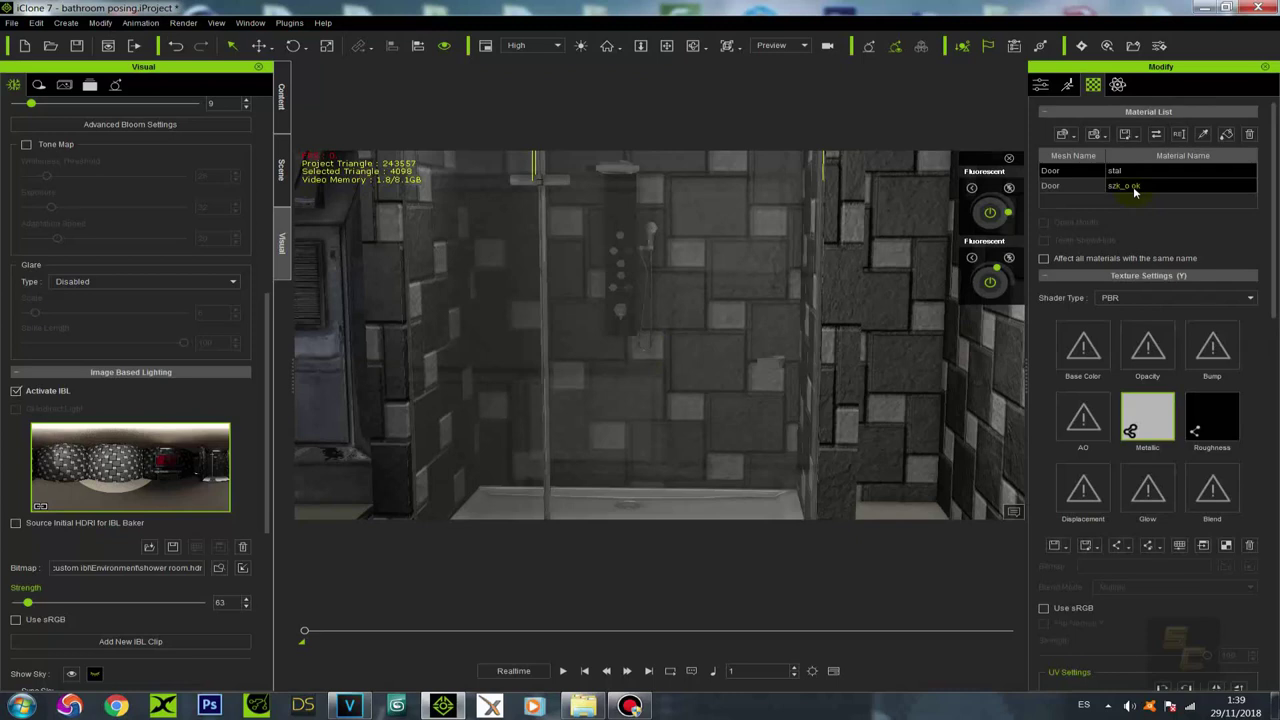
Step: Inspect the colour adjustments of the roughness texture on the door's szk_o ok material
left_click(1135, 189)
left_click(1212, 414)
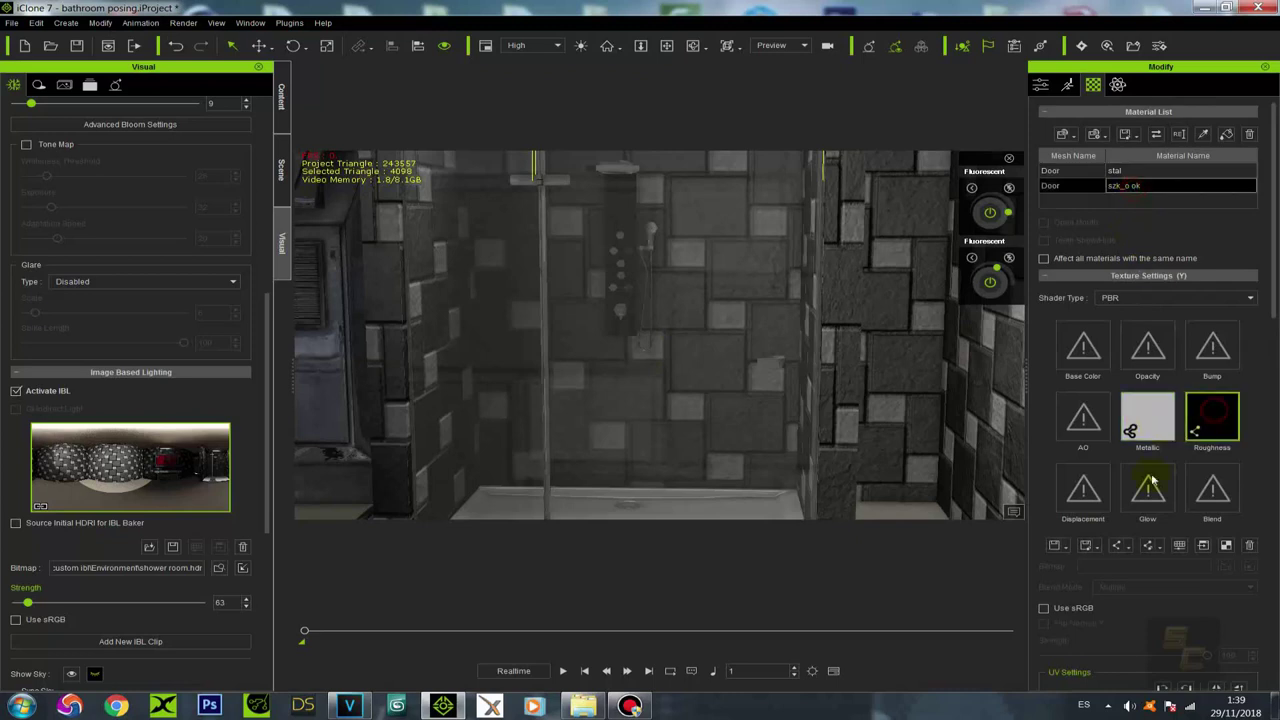
left_click(1180, 546)
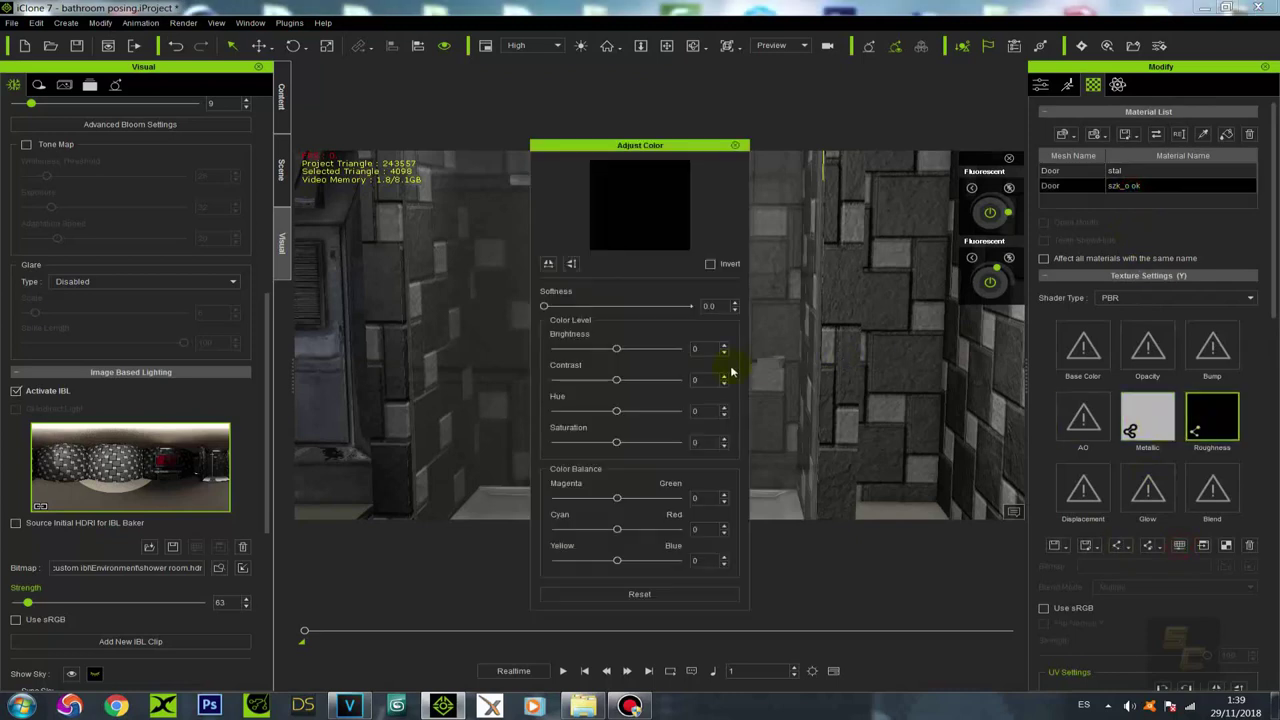
left_click(735, 145)
Step: Inspect the colour adjustments of the metallic texture on the szk_o ok material against the shower glass
left_click(1150, 428)
left_click(1220, 548)
left_click(1145, 416)
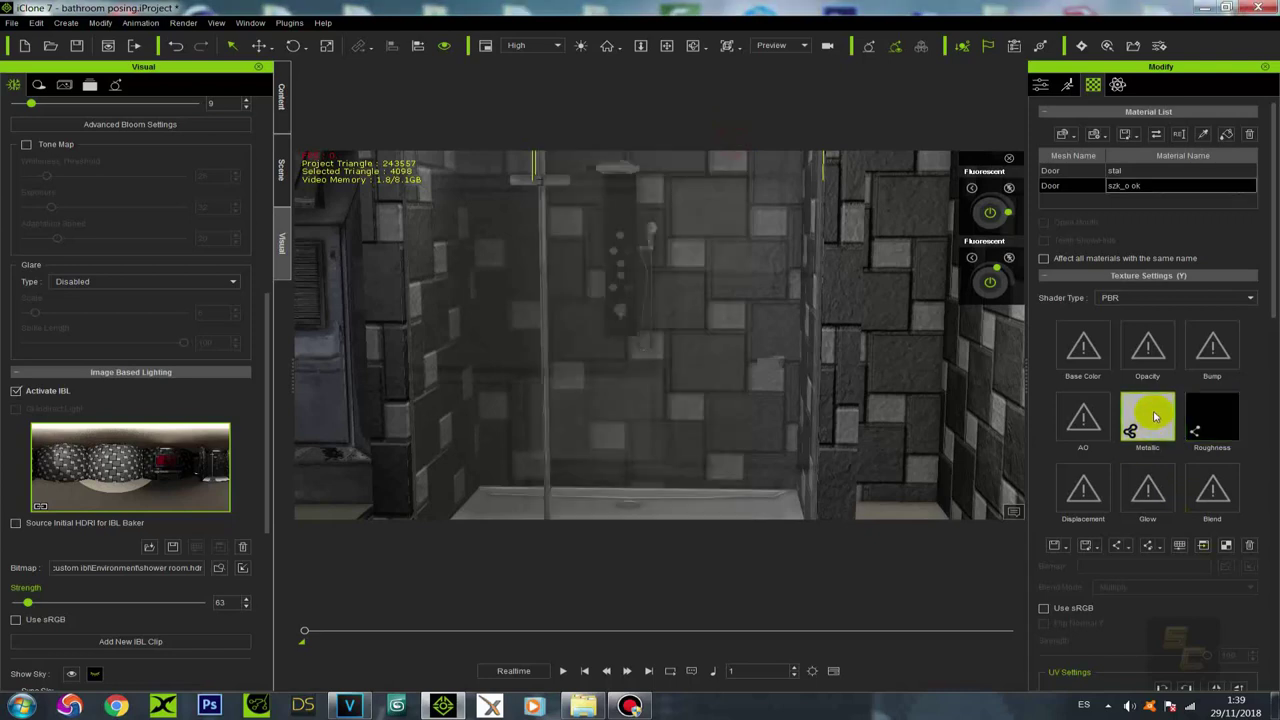
left_click(1180, 546)
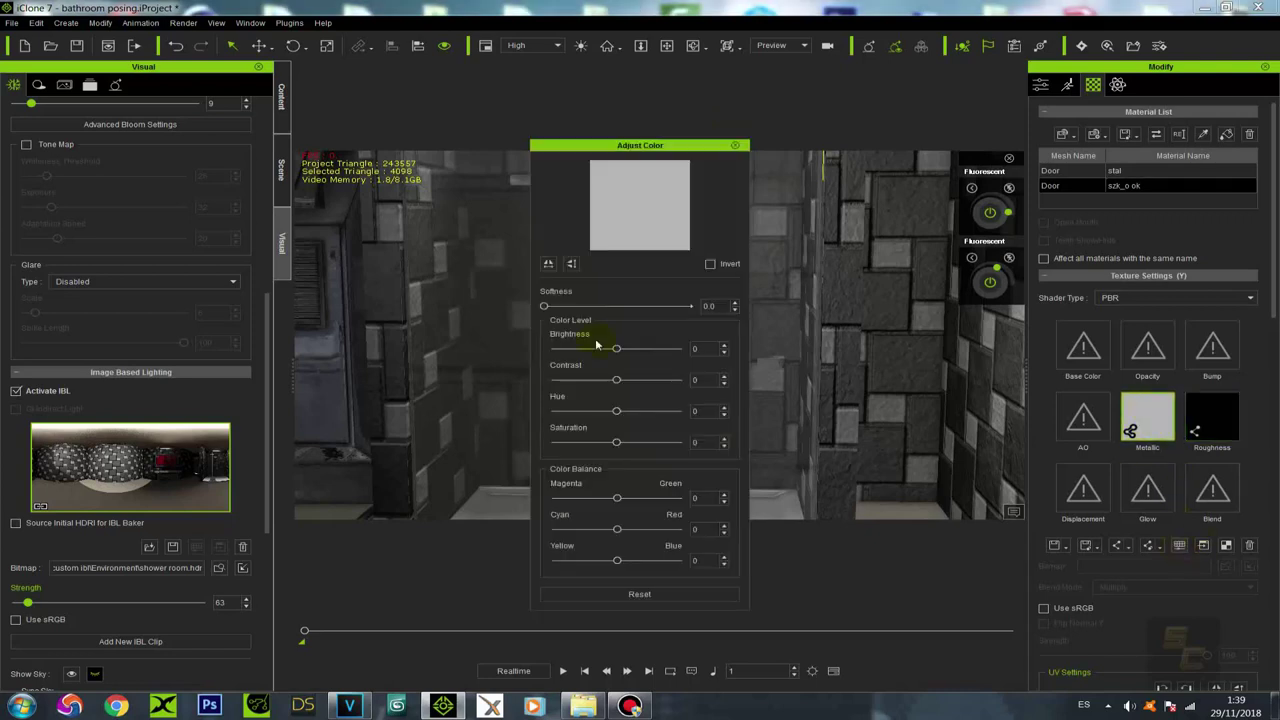
left_click_drag(688, 145, 400, 132)
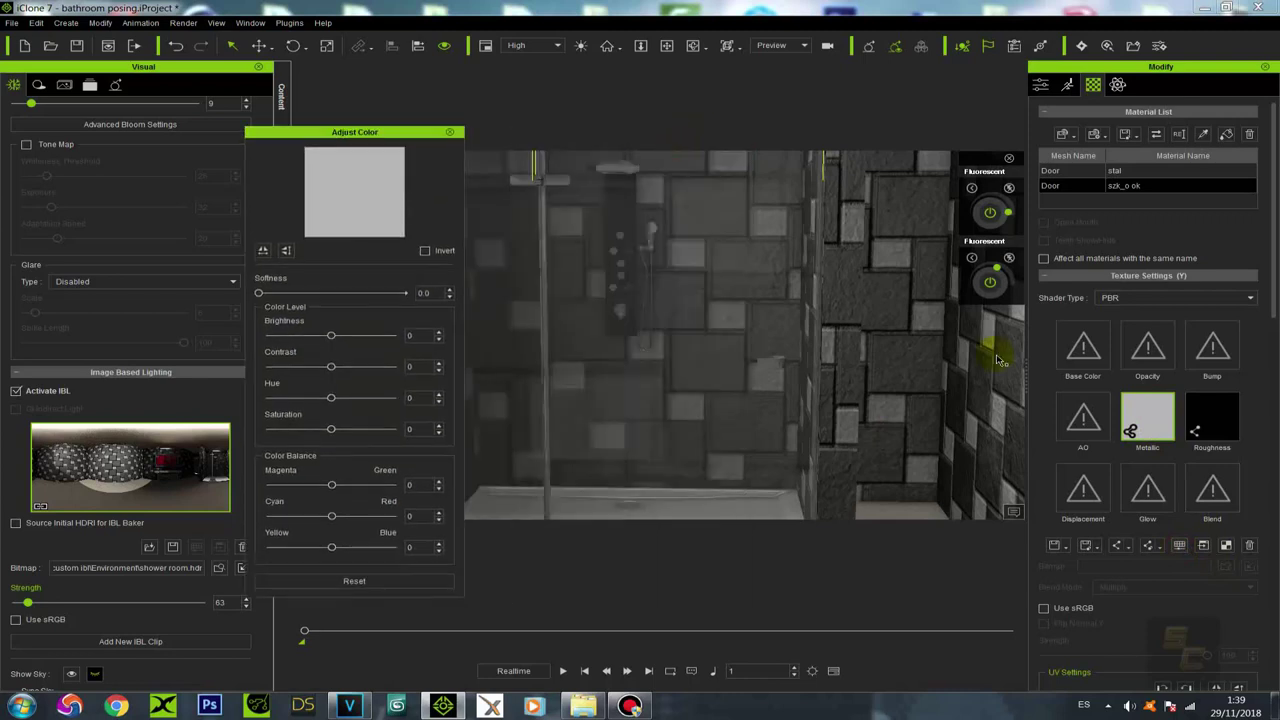
left_click(718, 324)
scroll(723, 381, "down", 3)
right_click_drag(729, 371, 710, 176)
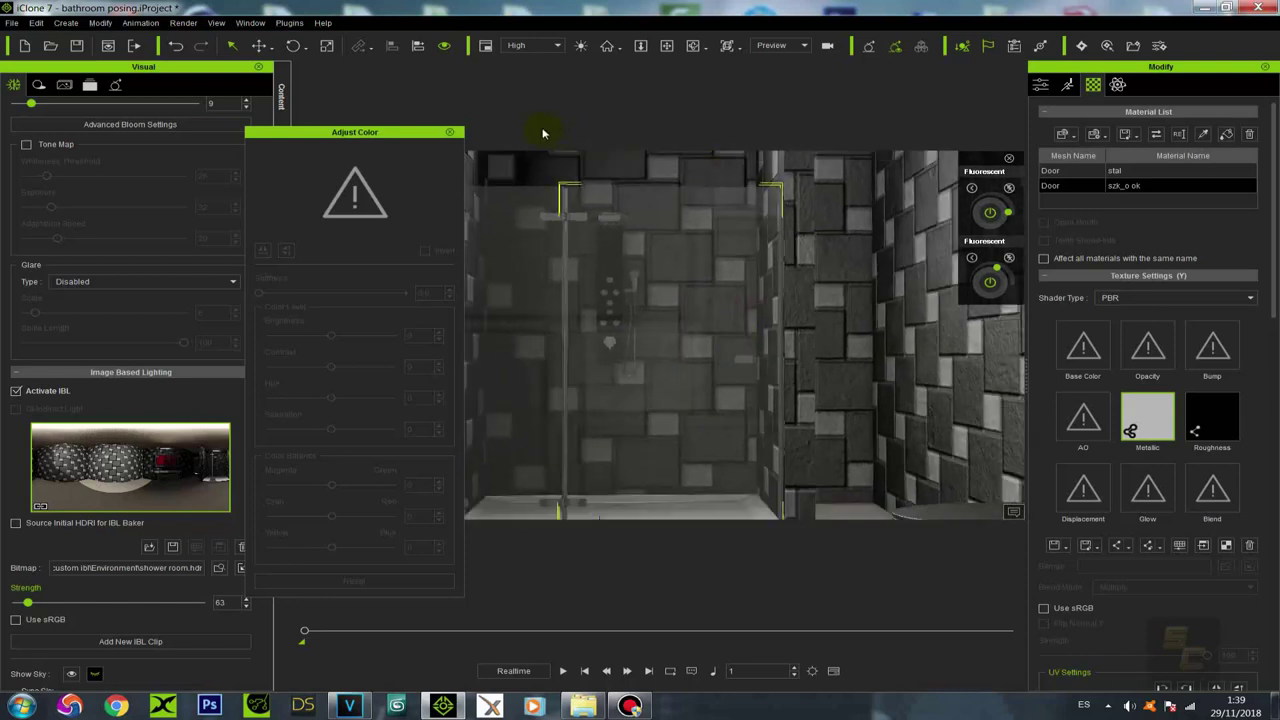
left_click(451, 132)
Step: Try a different opacity on the door's stal material and restore it to 100
left_click(1138, 172)
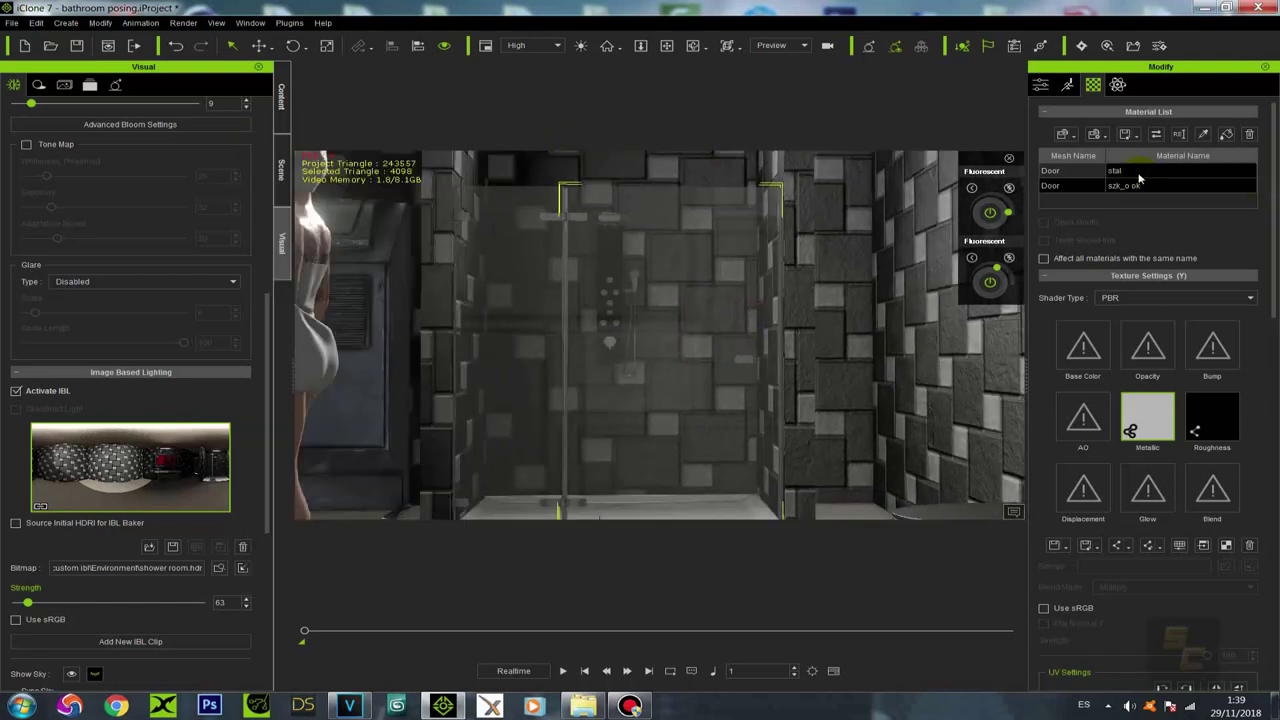
scroll(1157, 430, "down", 6)
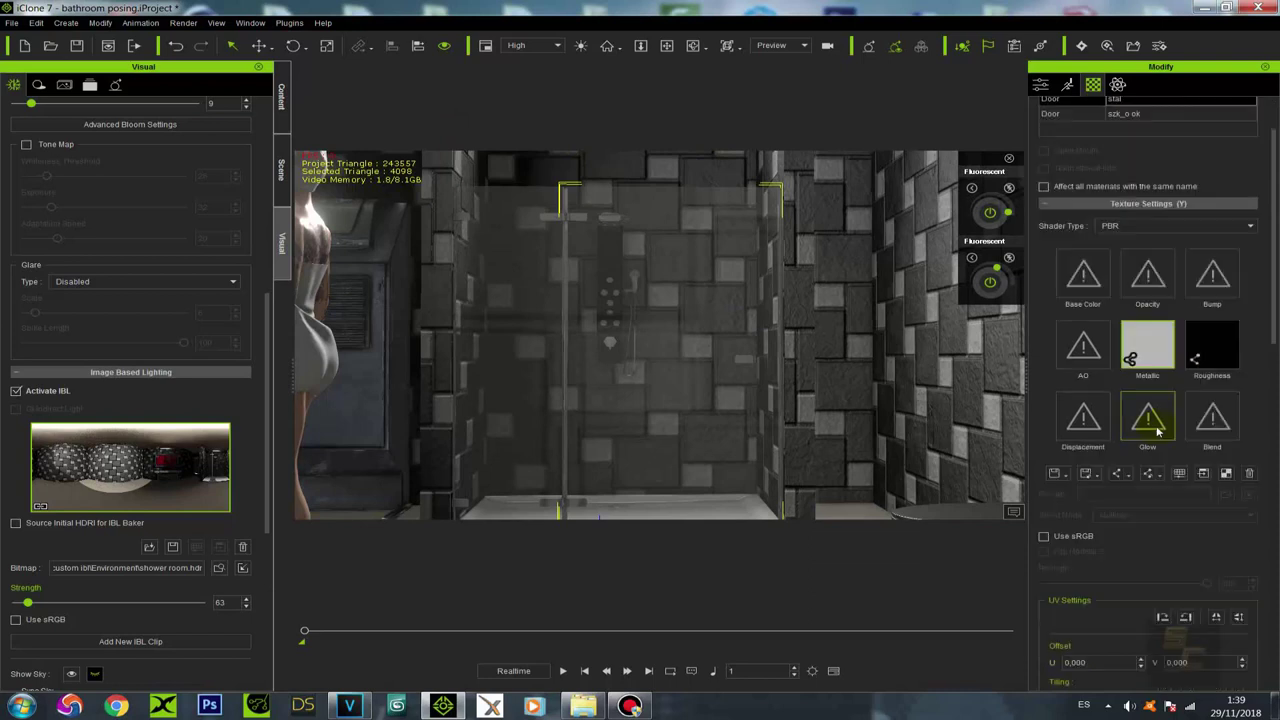
scroll(1170, 470, "down", 2)
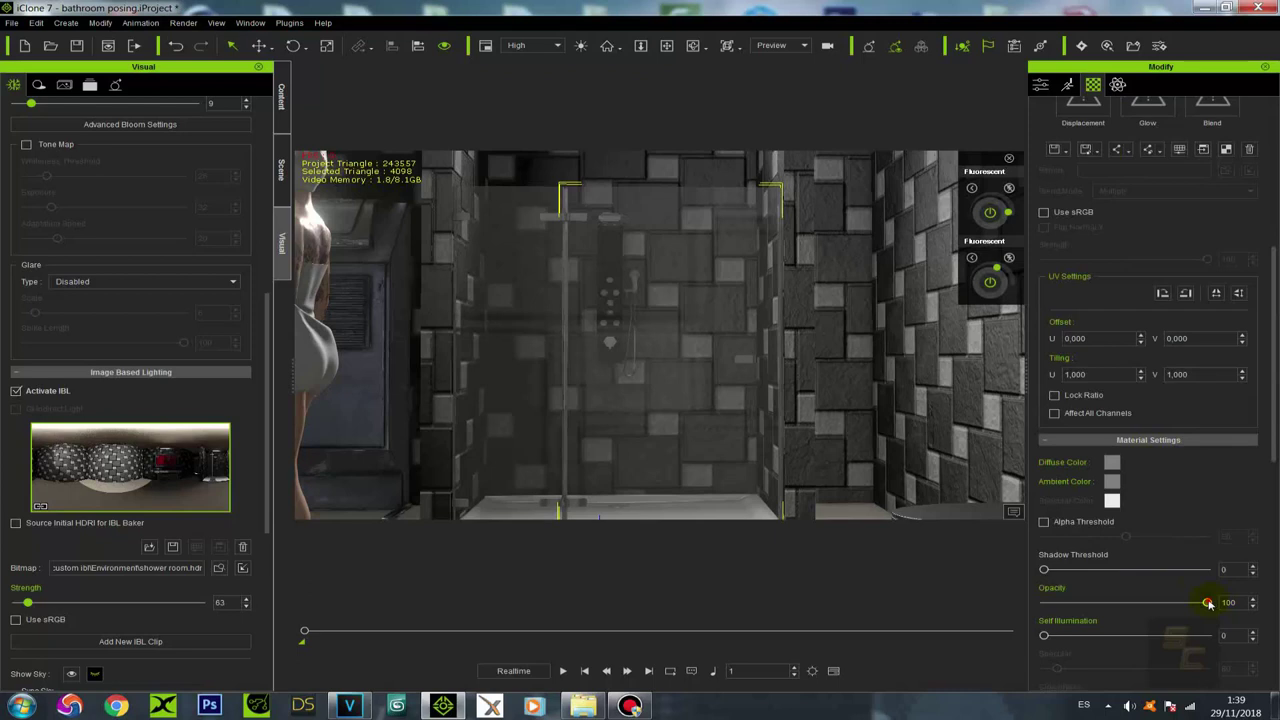
left_click_drag(1095, 609, 1254, 582)
scroll(1075, 430, "up", 7)
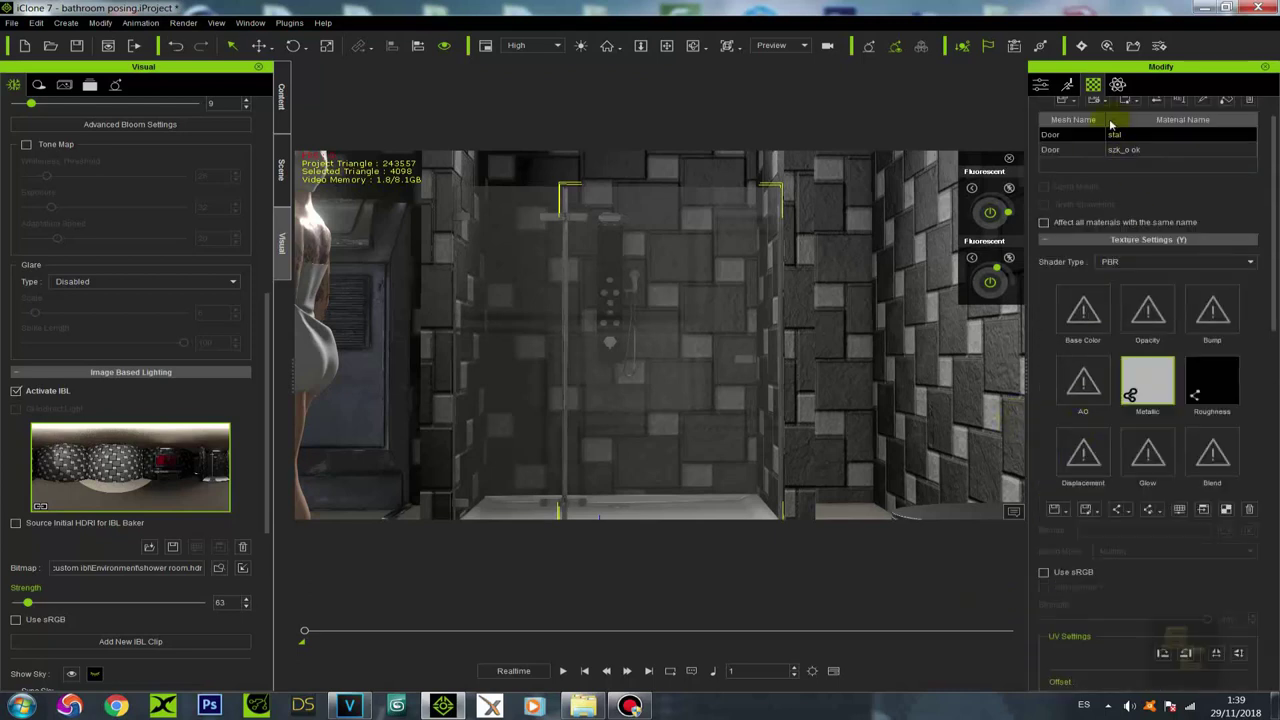
Step: Check the opacity setting of the door's szk_o ok material
left_click(1090, 150)
scroll(1166, 457, "down", 5)
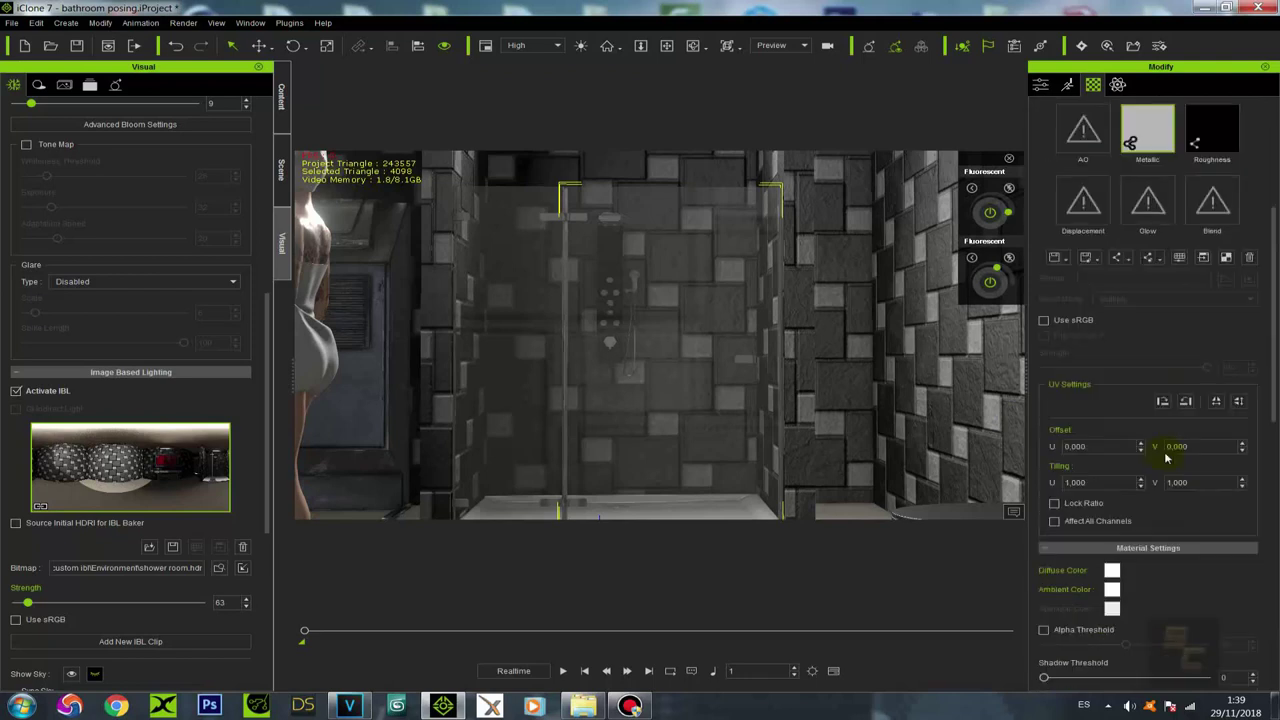
scroll(1166, 457, "down", 3)
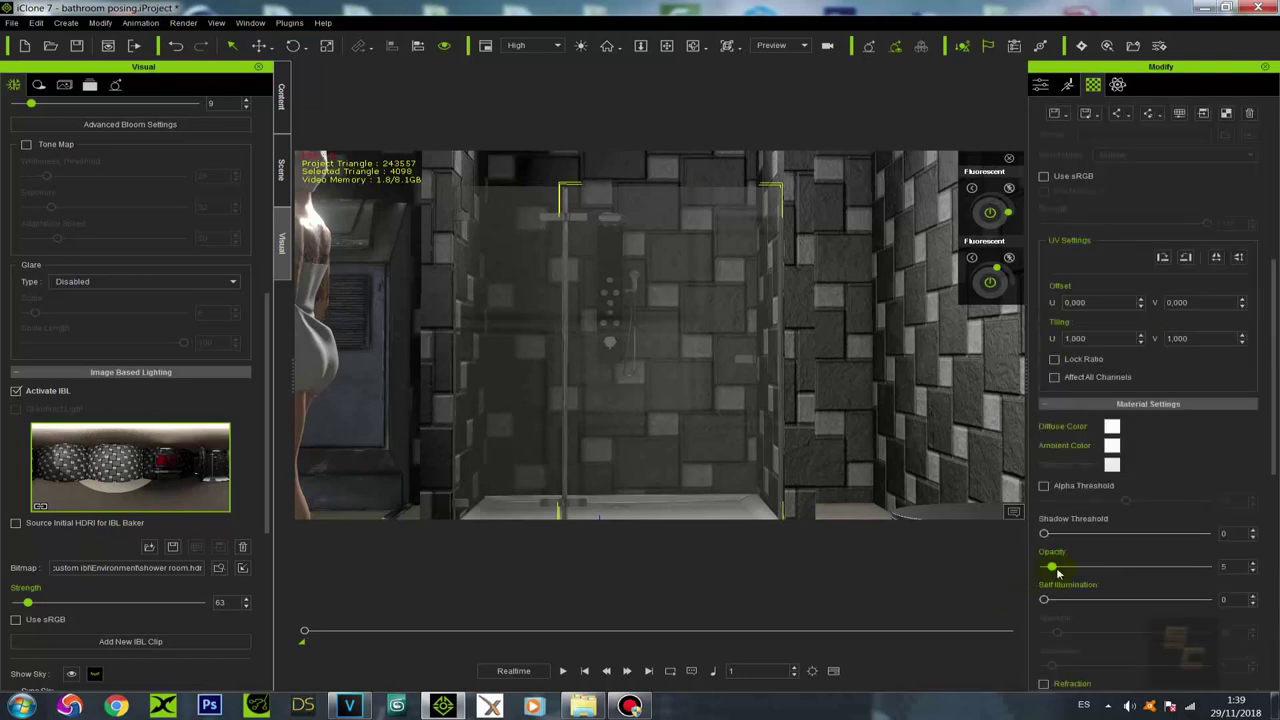
Step: Set the metallic texture's brightness to 23 and contrast to 18 on the szk_o ok material
scroll(1183, 540, "up", 4)
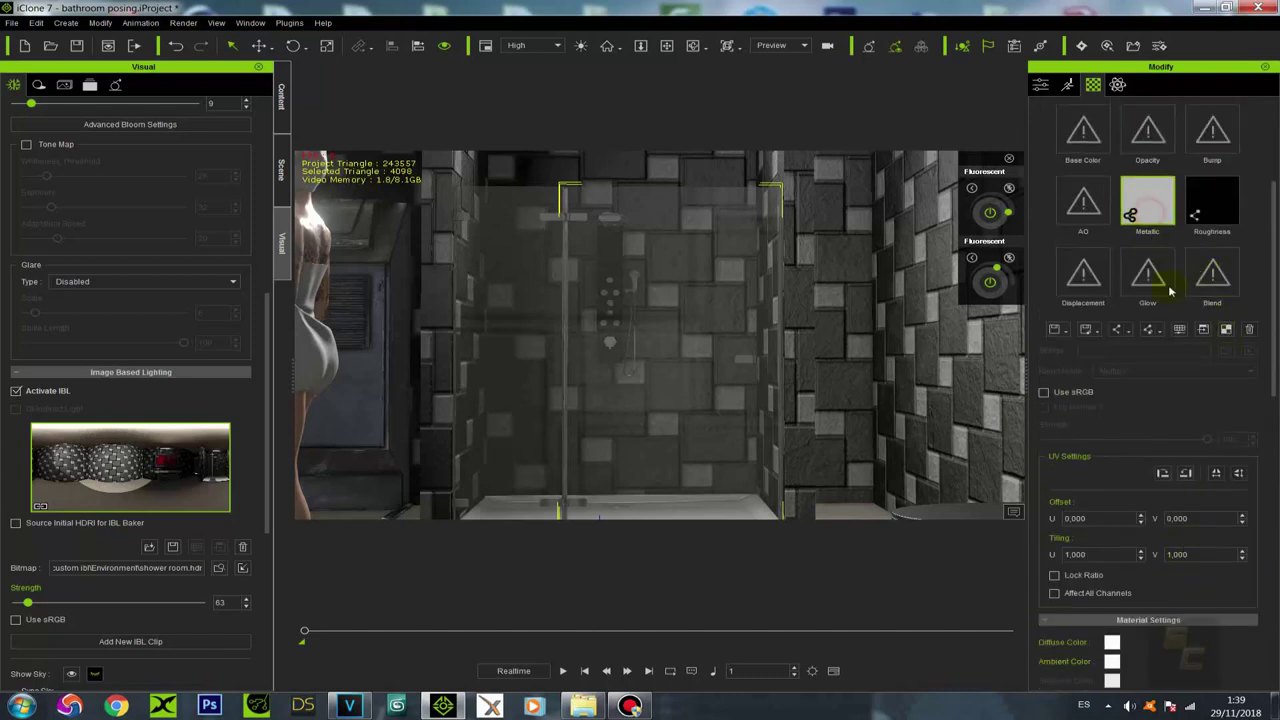
left_click(1179, 330)
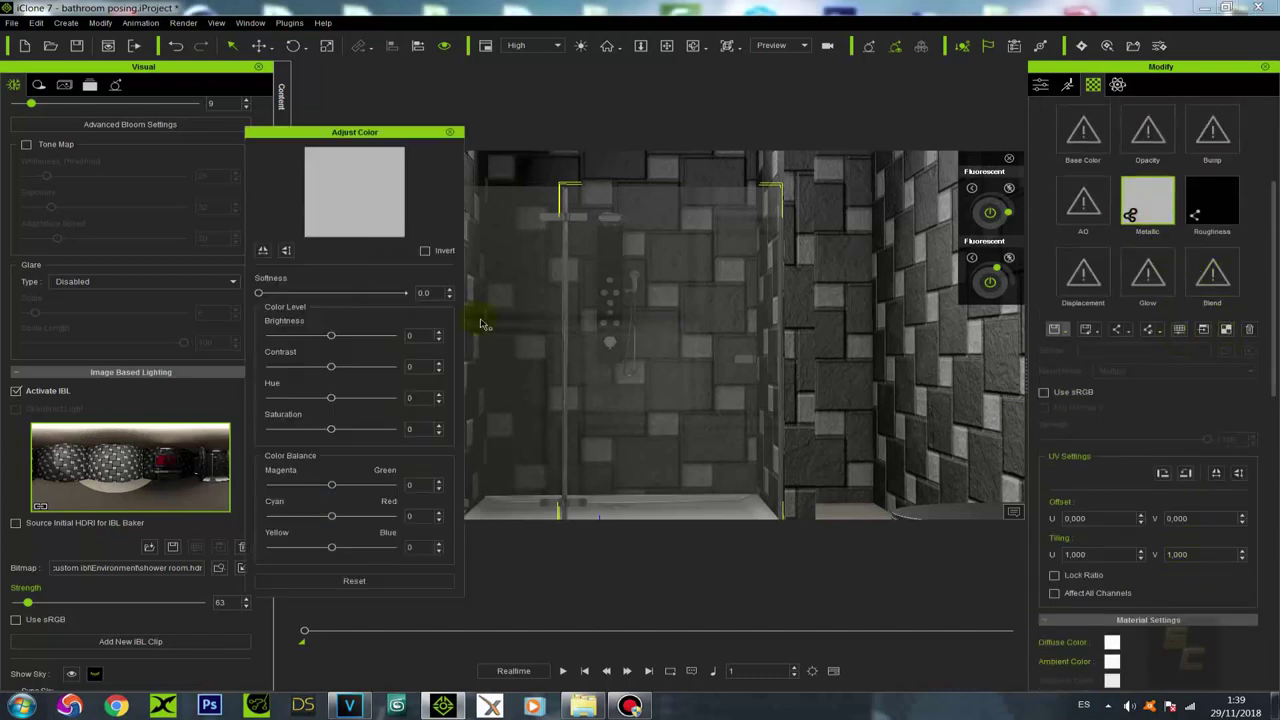
left_click_drag(330, 338, 343, 376)
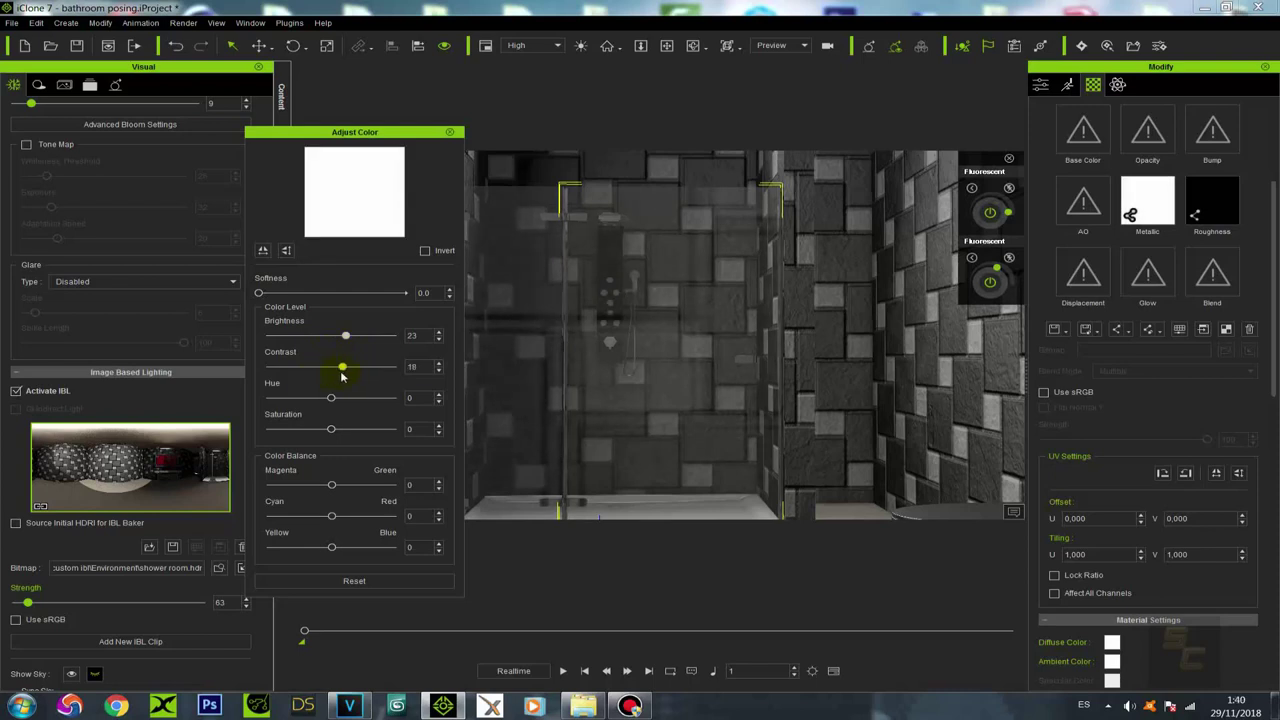
scroll(651, 303, "down", 2)
left_click_drag(651, 304, 521, 185)
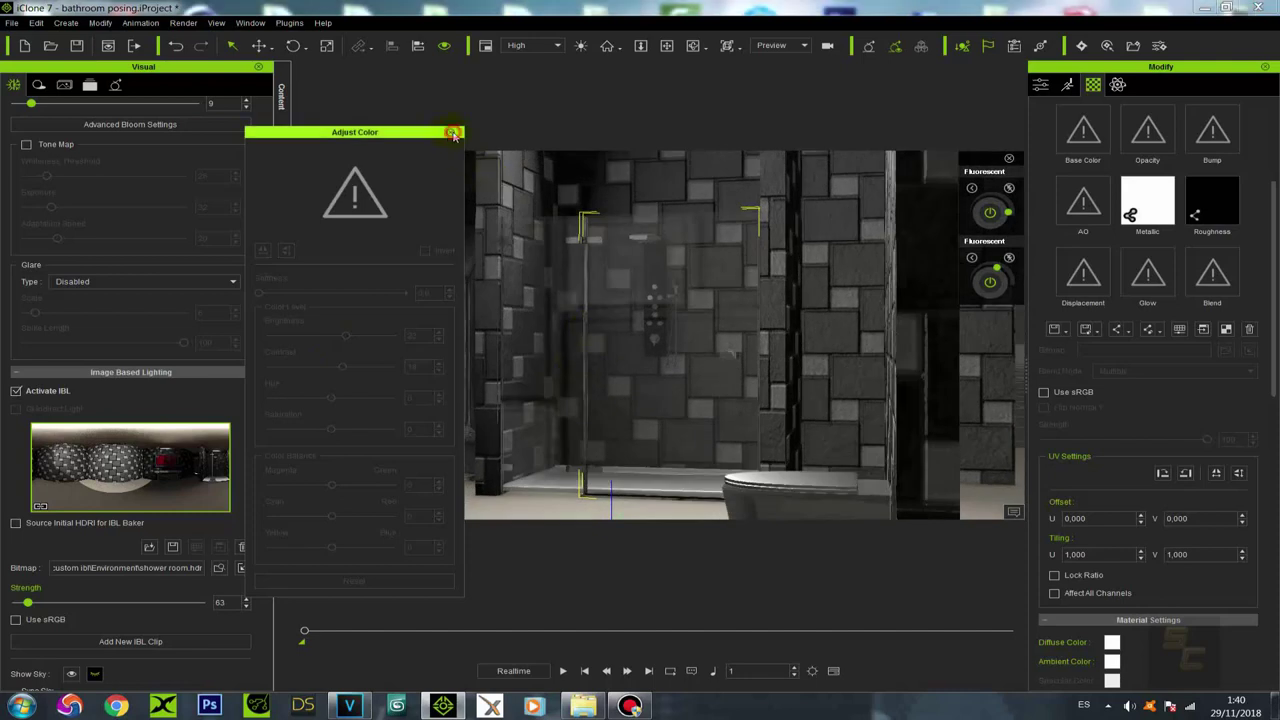
left_click(449, 132)
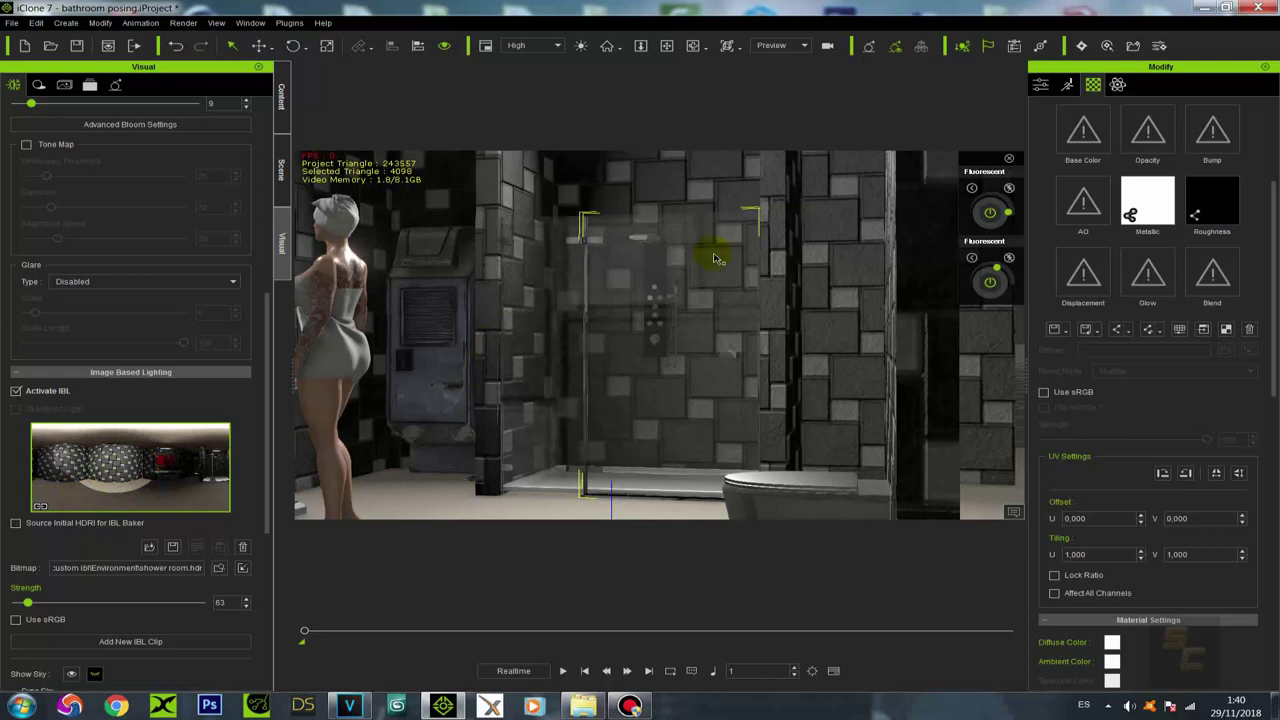
Step: Bring up the scene object list with the whole bathroom in view
right_click_drag(723, 275, 729, 512)
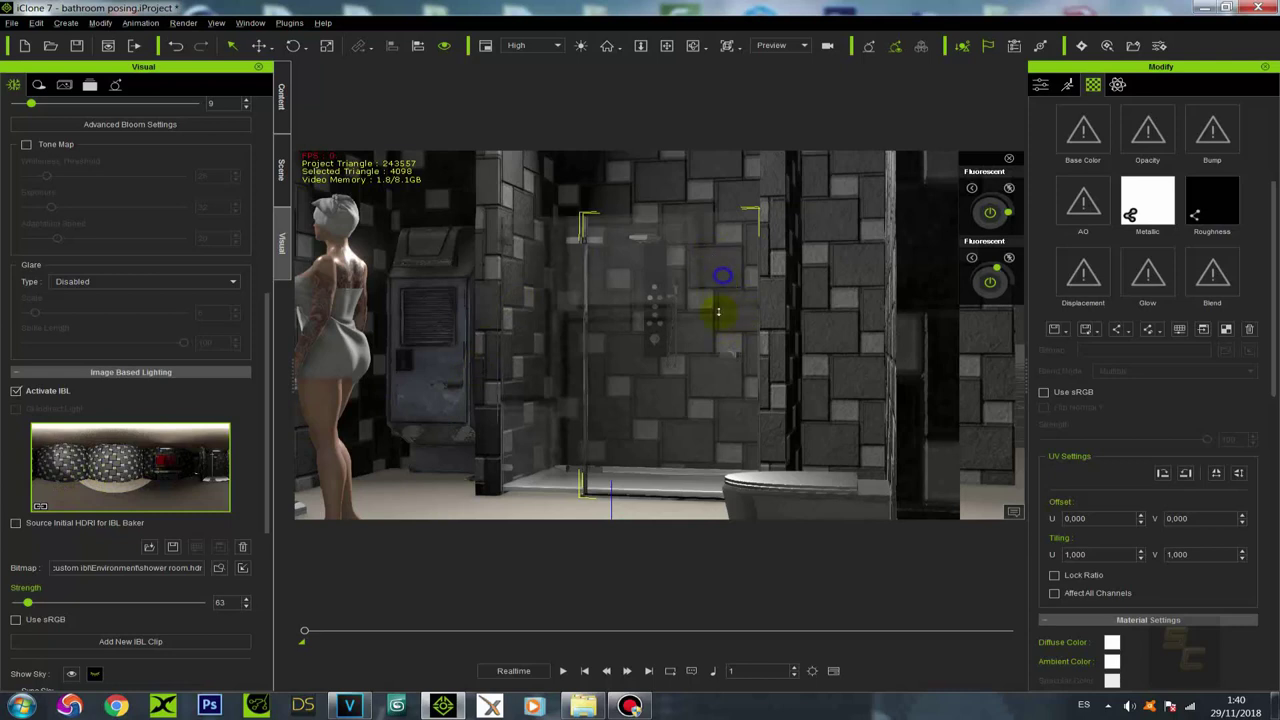
left_click_drag(659, 291, 678, 318, "alt")
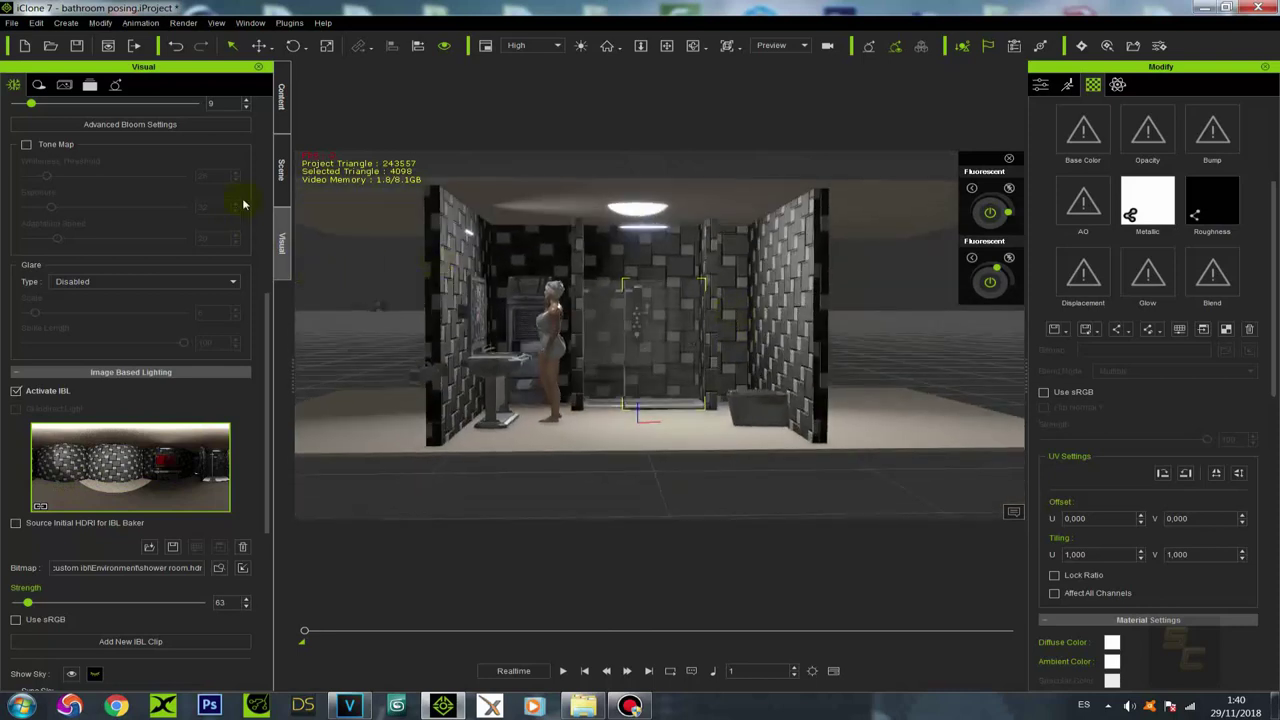
left_click(280, 176)
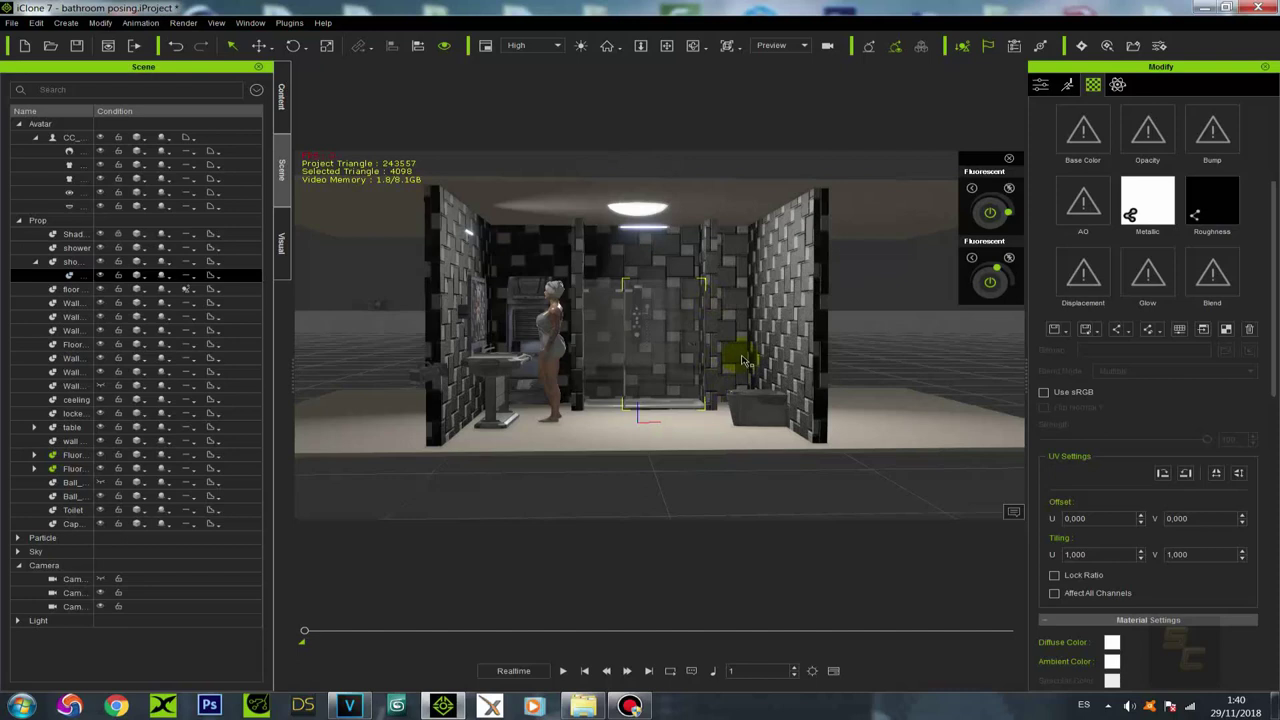
Step: Select the bathroom side wall next to the sink and widen the scene list's Name column to show full object names
right_click_drag(730, 337, 735, 365)
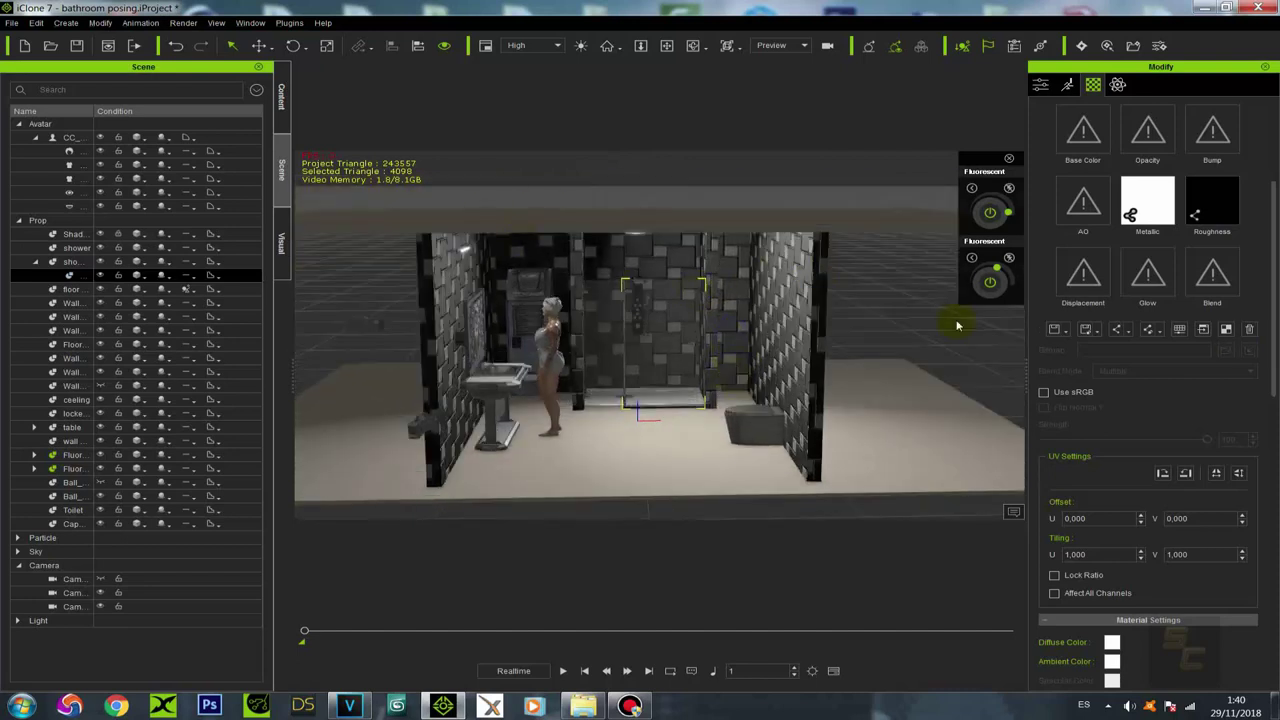
right_click_drag(914, 370, 680, 362)
left_click(700, 314)
left_click(679, 357)
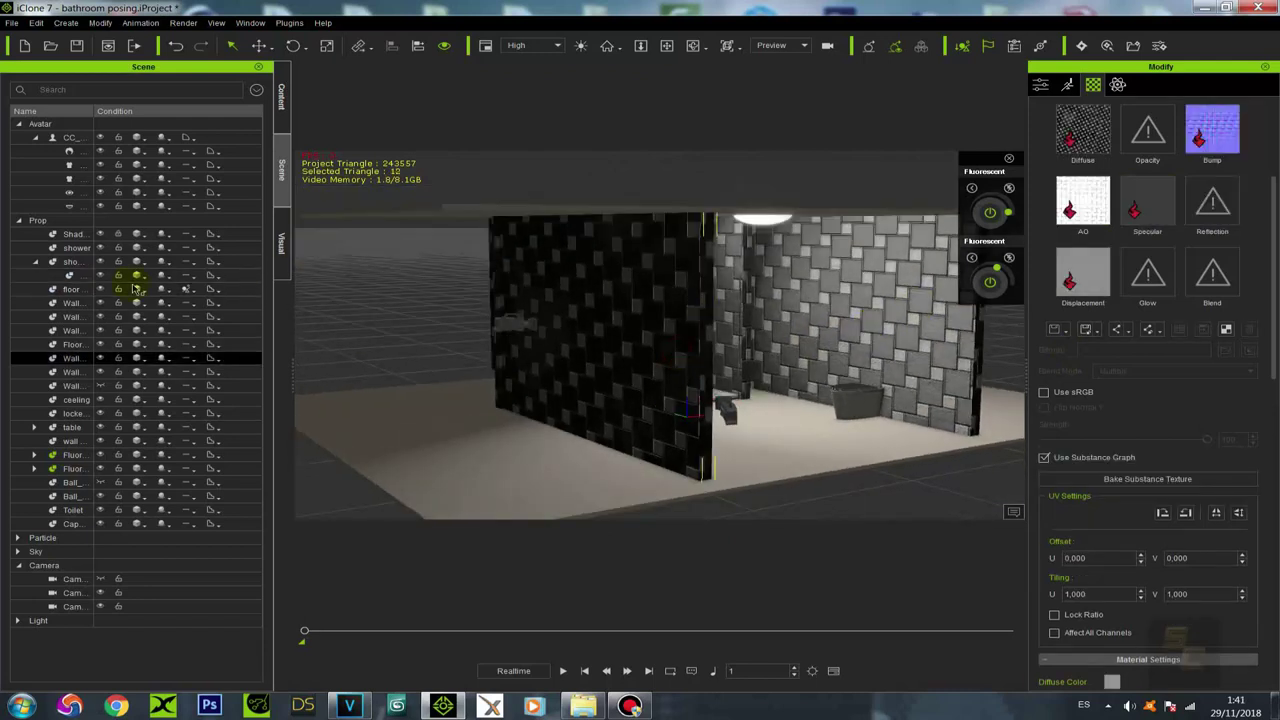
left_click_drag(103, 112, 163, 112)
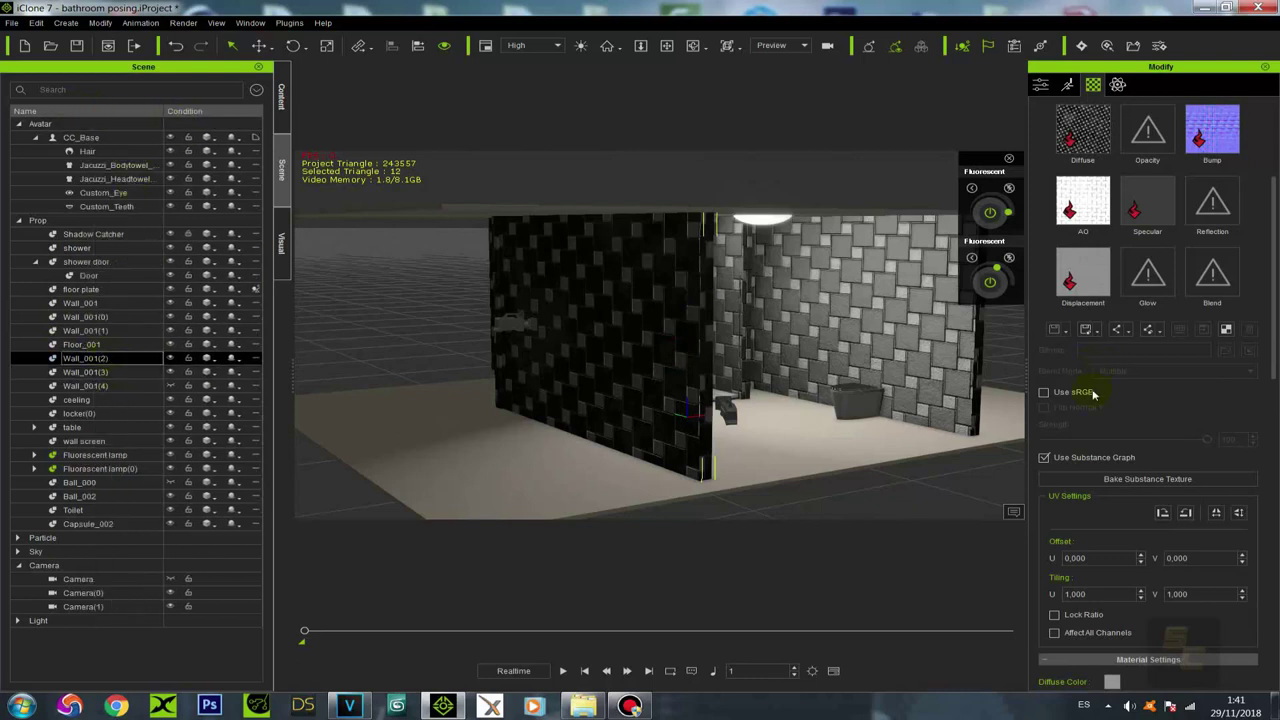
Step: Open the 3D Blocks (Substance) folder in the prop templates and widen the folder tree to show full names
scroll(1093, 395, "up", 5)
left_click(281, 97)
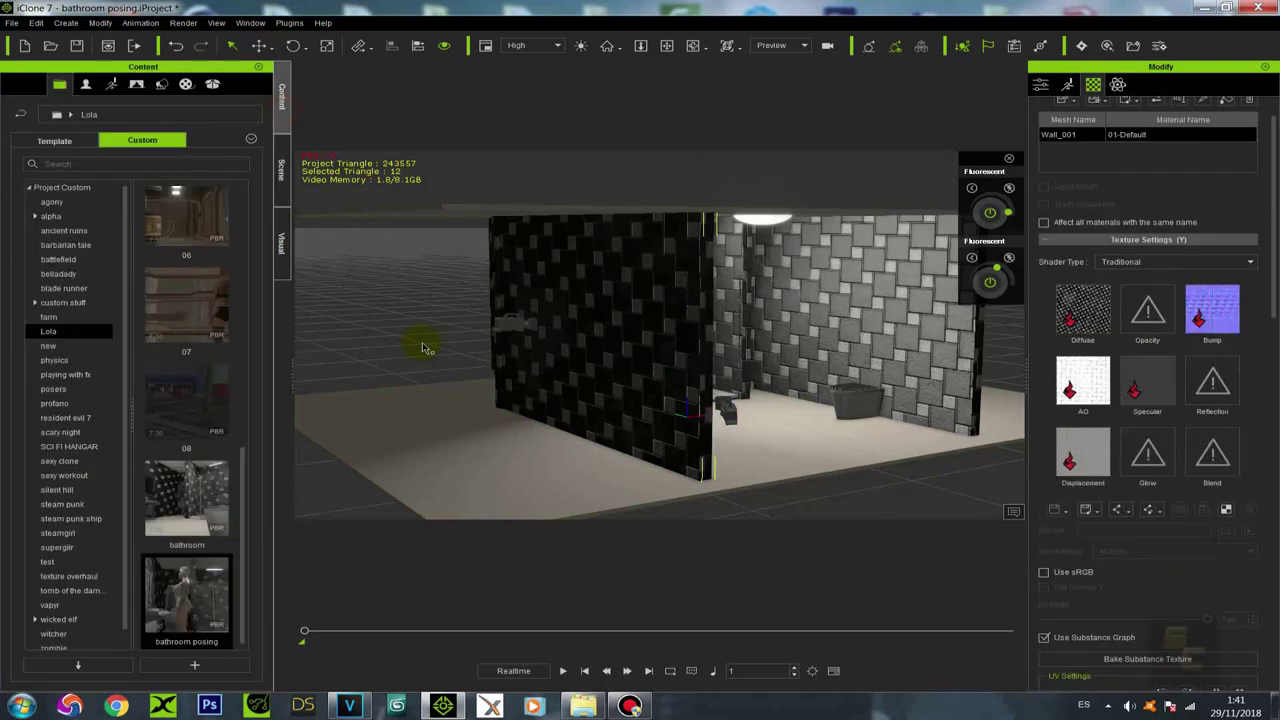
left_click(161, 84)
left_click(37, 203)
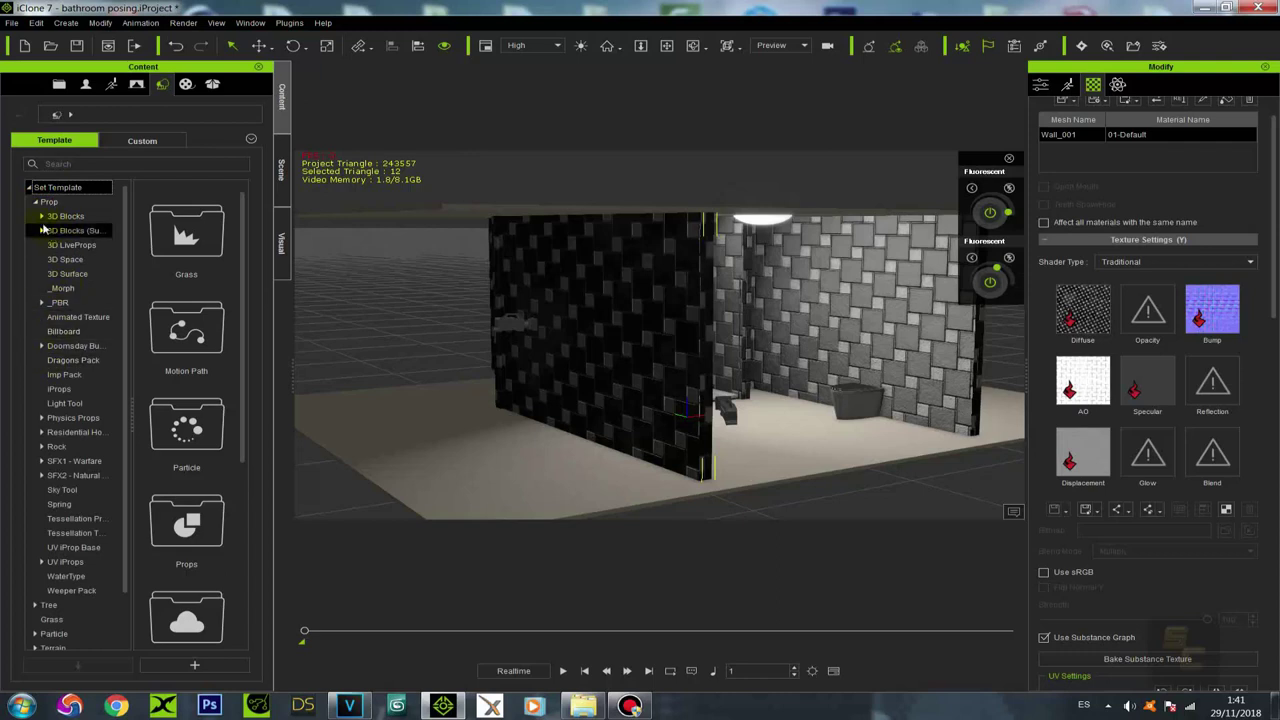
left_click(41, 231)
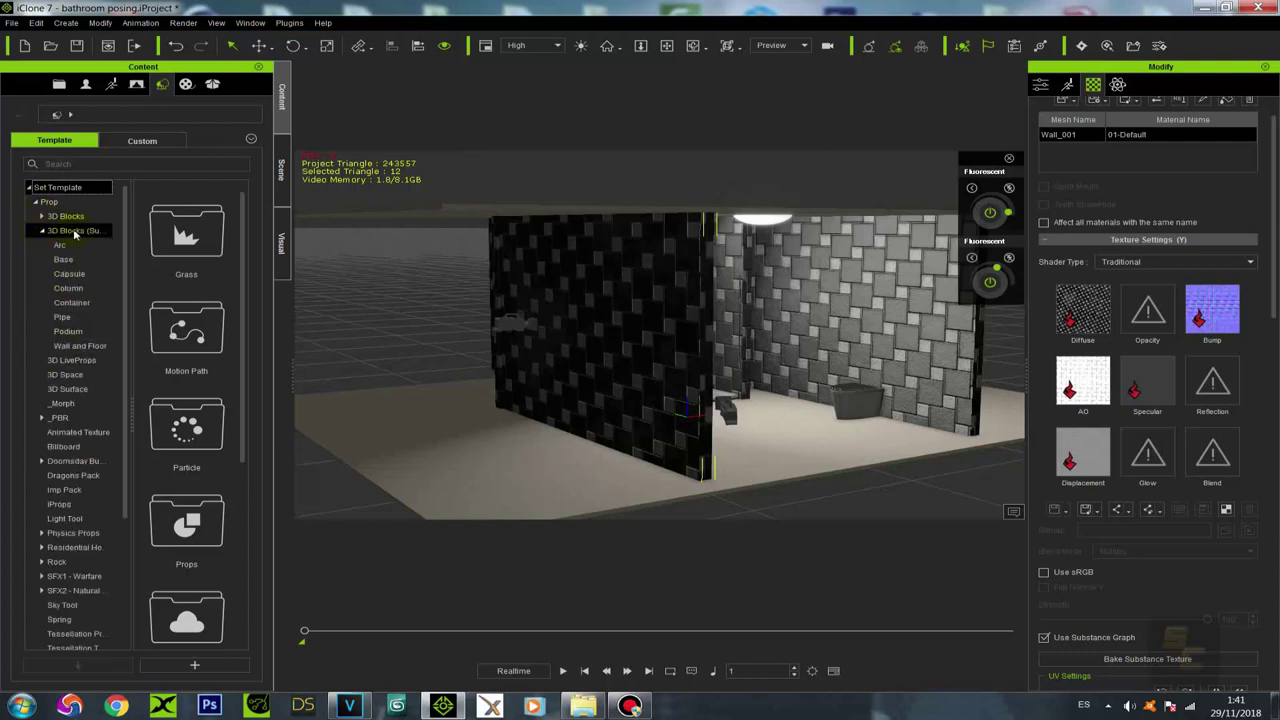
left_click(88, 231)
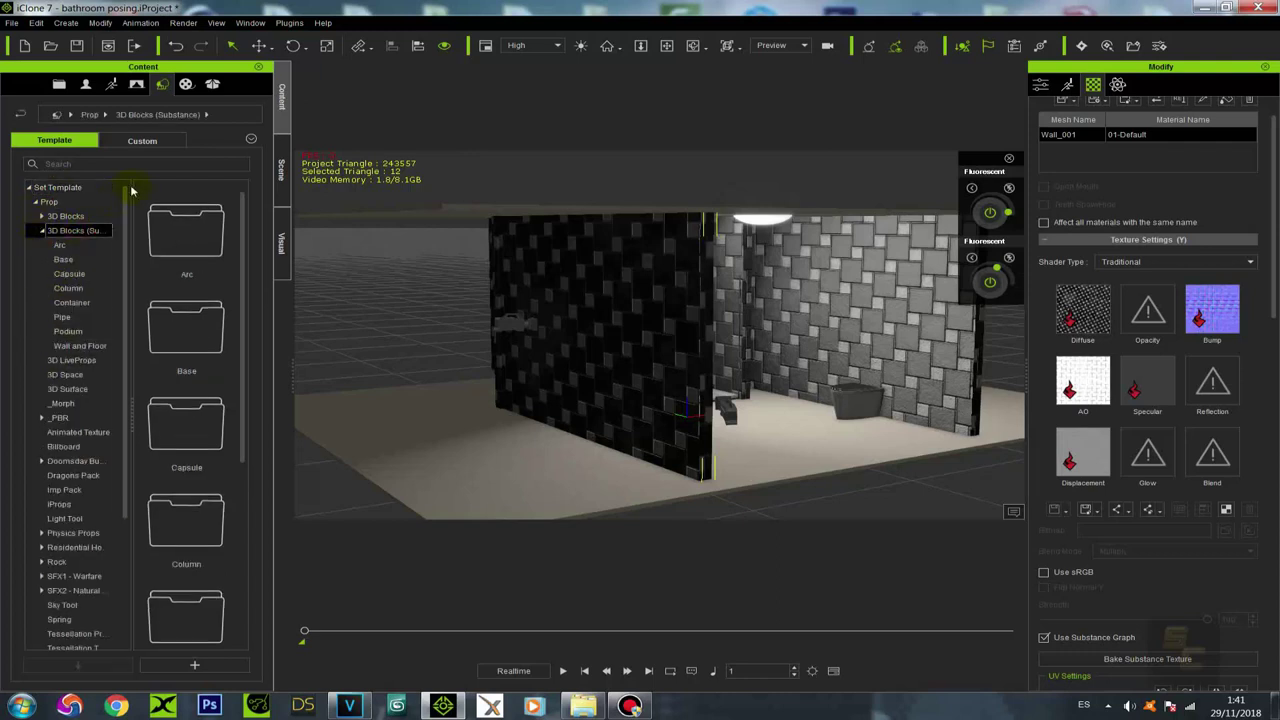
left_click_drag(127, 190, 186, 195)
left_click(79, 231)
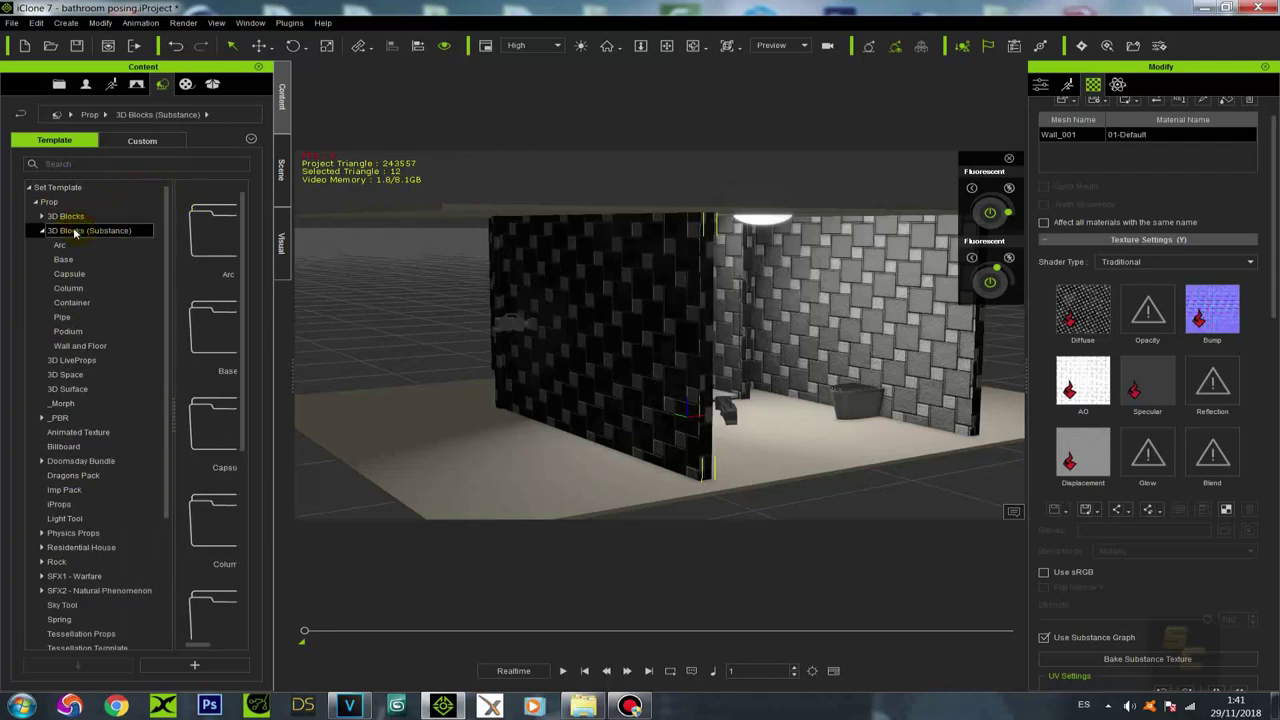
Step: Open the Wall and Floor folder of 3D Blocks (Substance) and widen the content library to show whole thumbnails
left_click(62, 215)
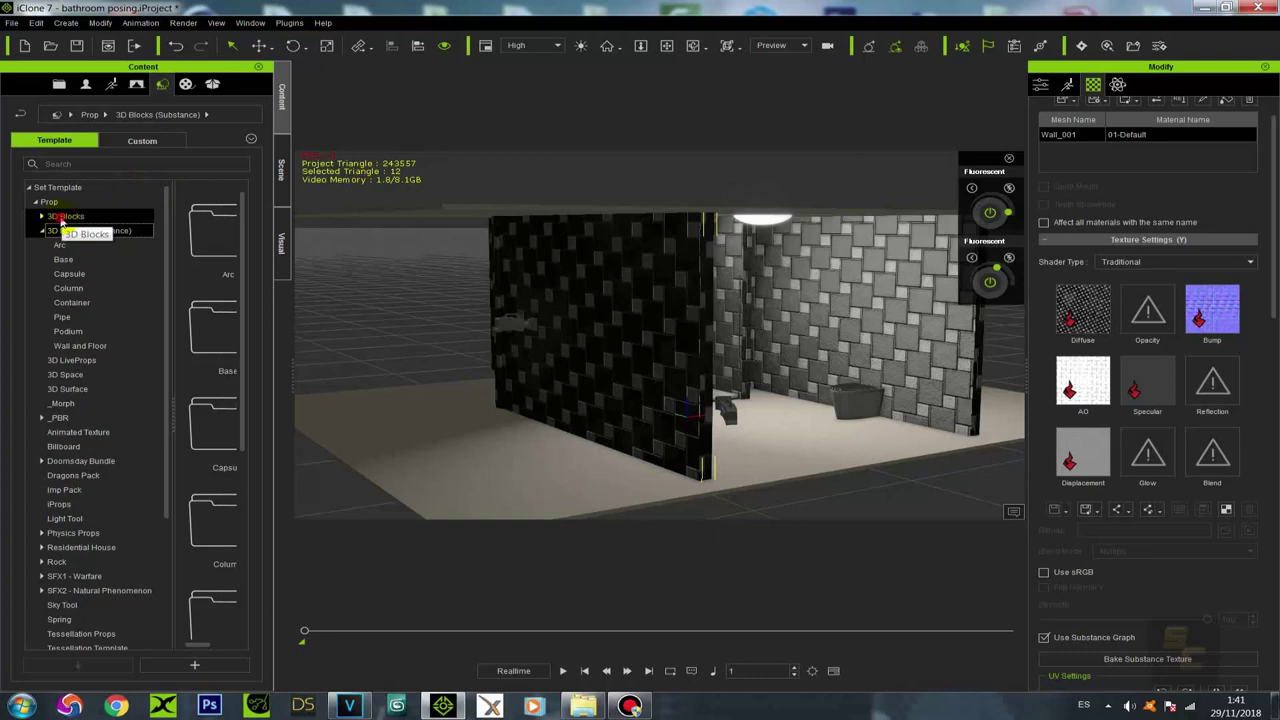
left_click(43, 216)
left_click(43, 216)
left_click(56, 231)
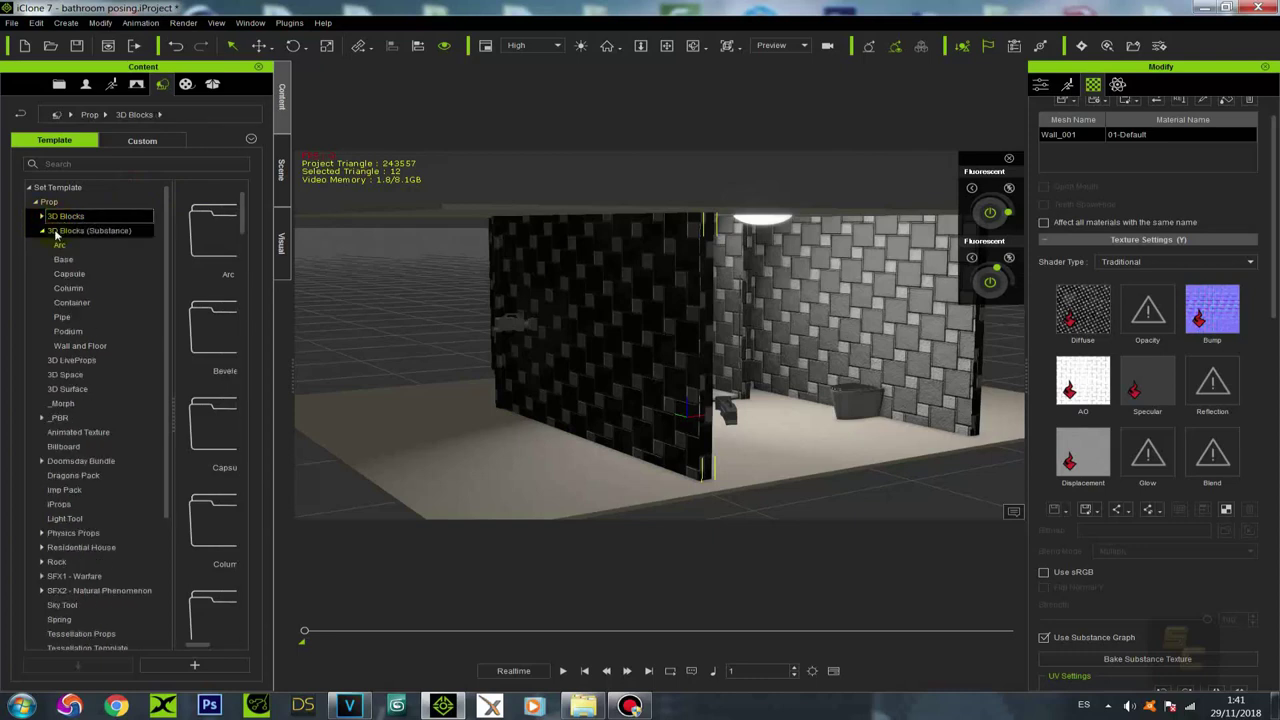
left_click(88, 345)
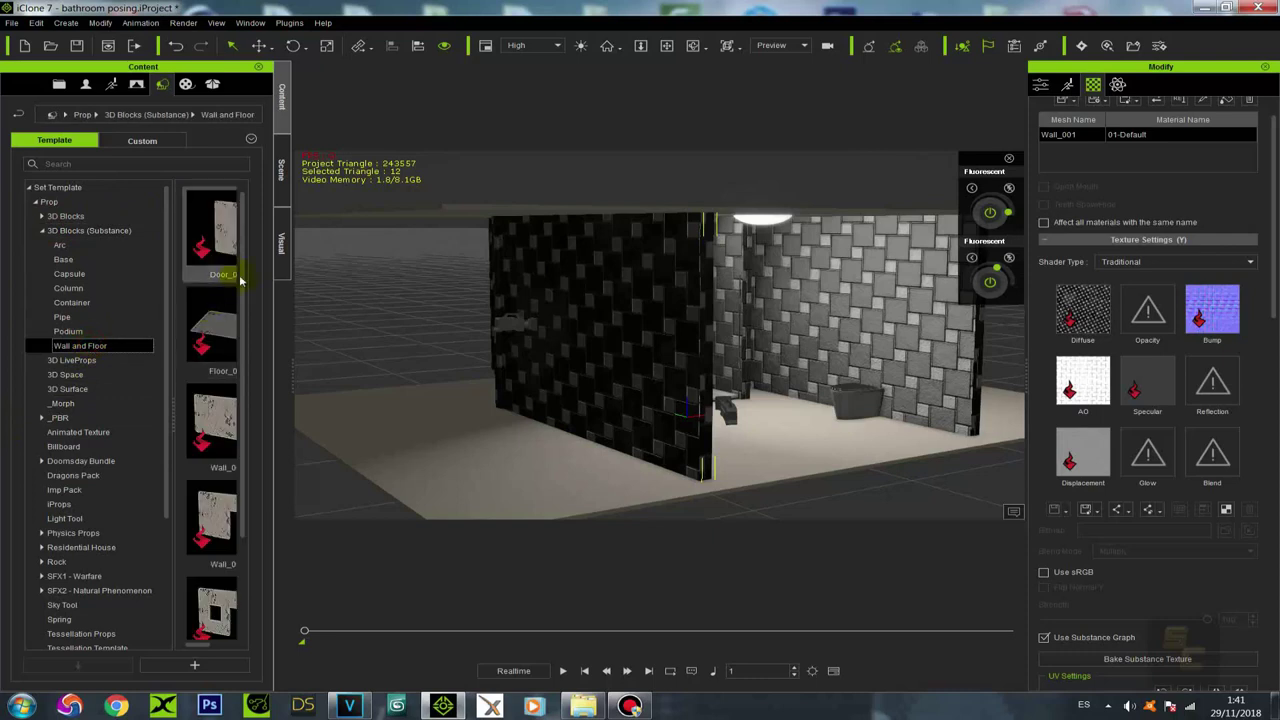
left_click_drag(291, 302, 368, 292)
Step: Add the Wall_001 substance block to the empty ground outside the bathroom and view its surface up close
left_click_drag(705, 350, 398, 288, "alt")
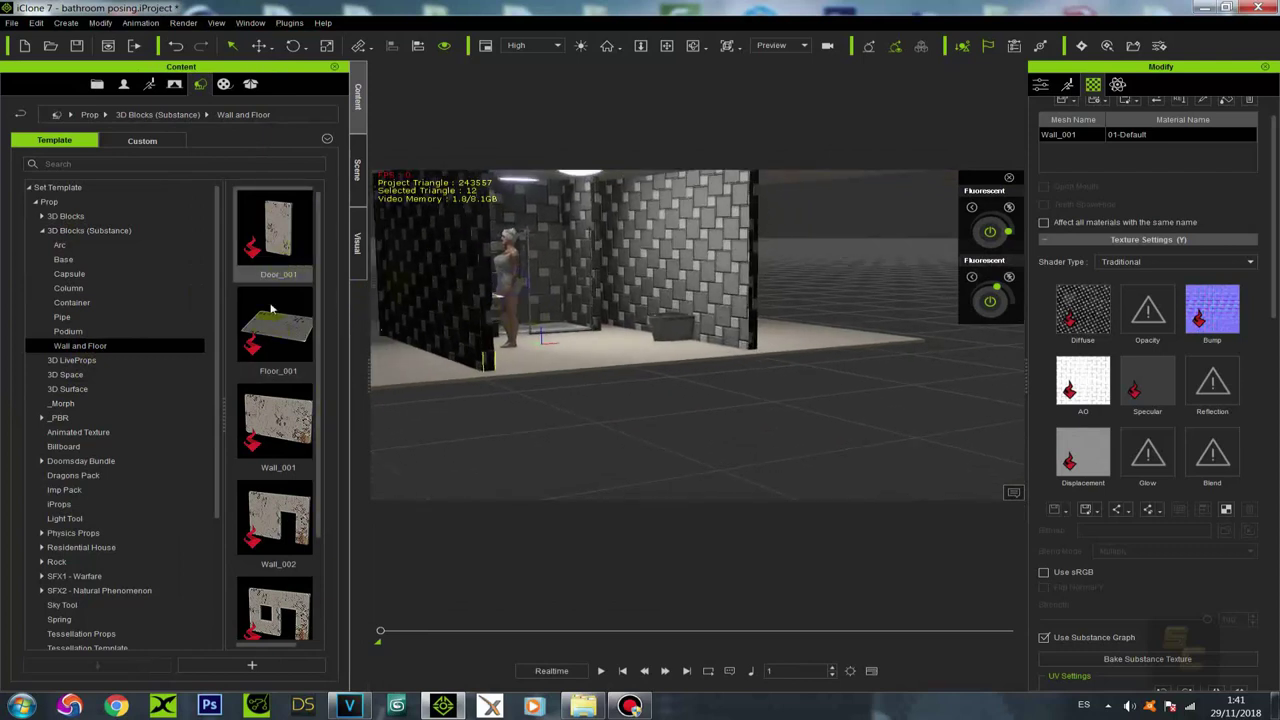
left_click(270, 428)
left_click_drag(272, 426, 797, 395)
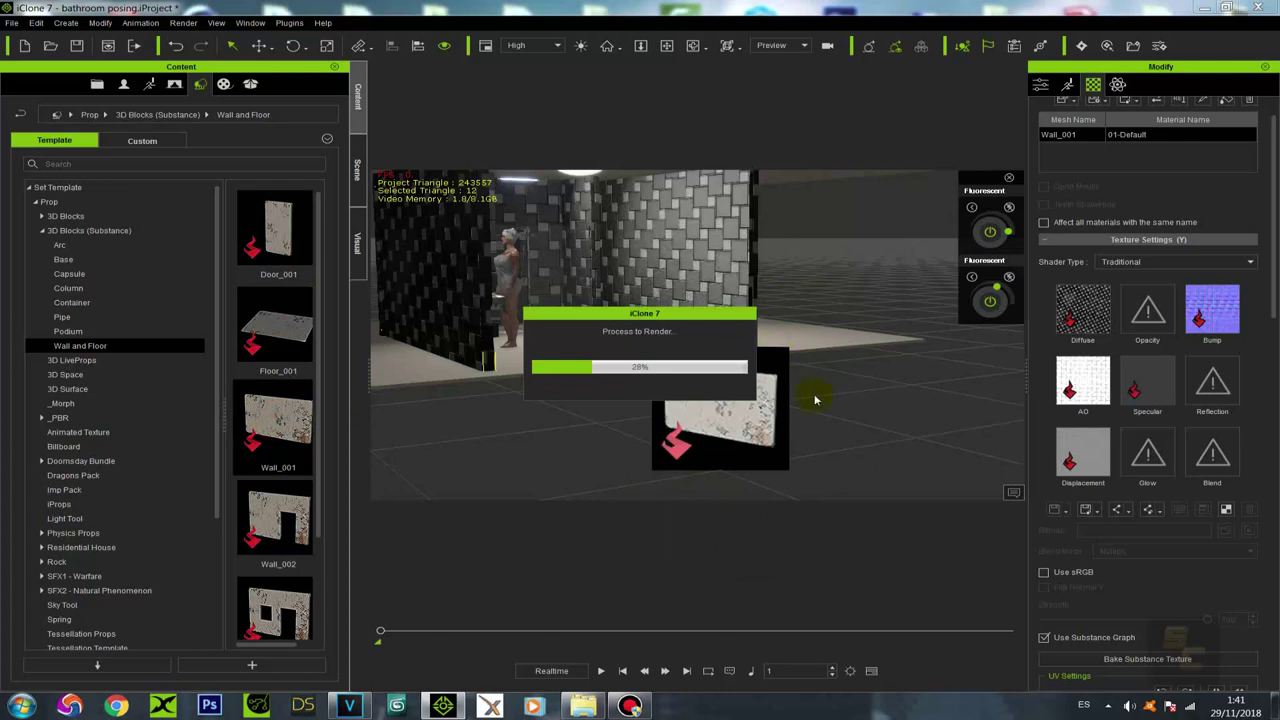
left_click(763, 402)
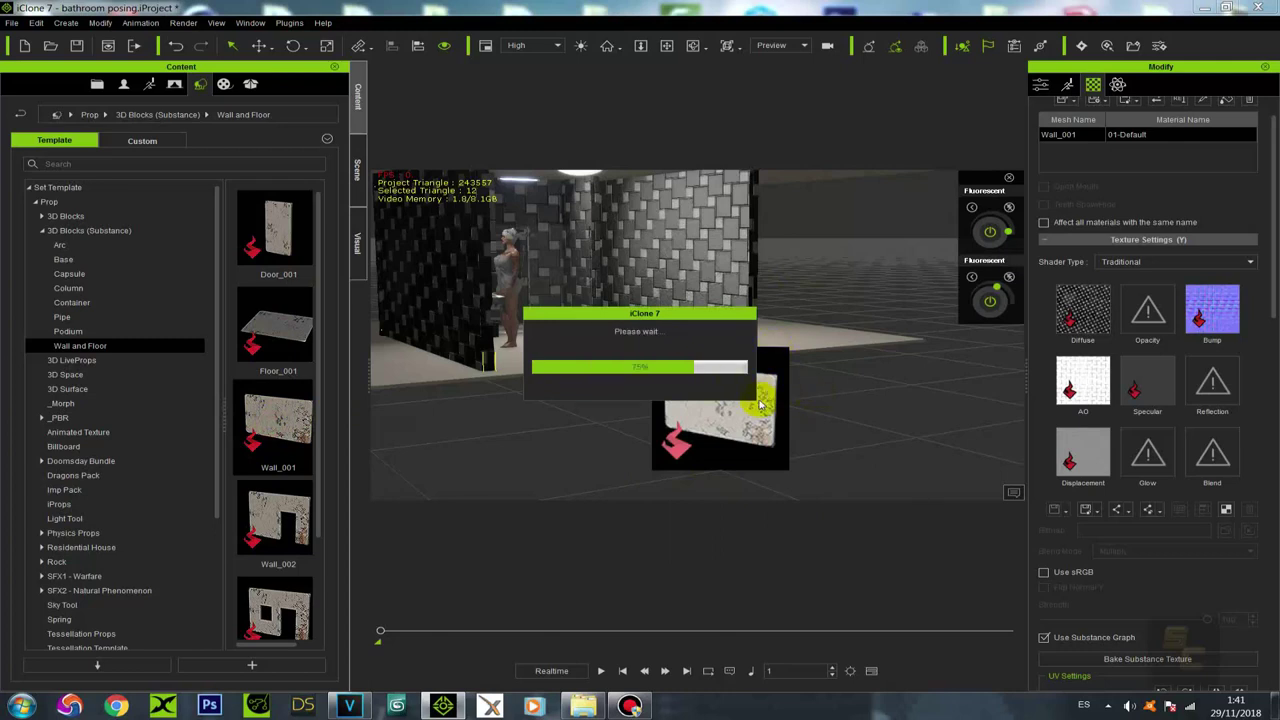
left_click_drag(729, 334, 689, 586)
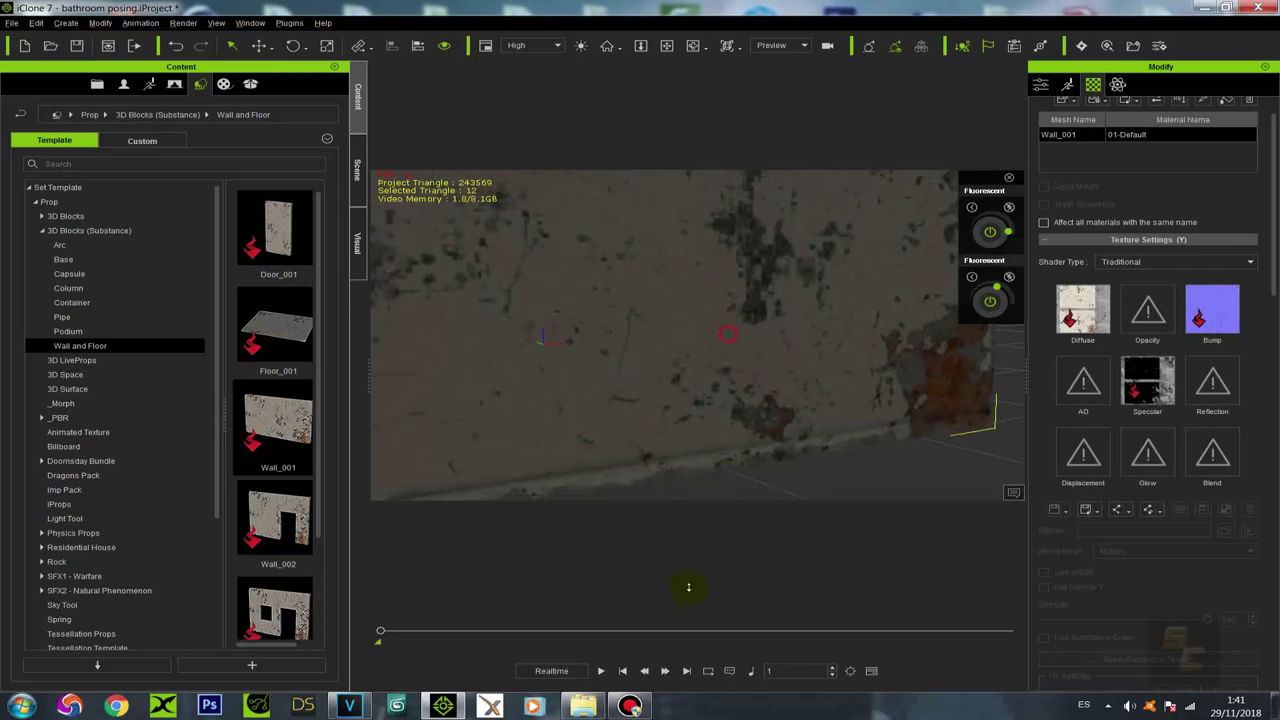
left_click_drag(663, 331, 969, 374)
mouse_move(648, 312)
right_mouse_down()
mouse_move(837, 343)
mouse_move(749, 309)
mouse_move(711, 337)
mouse_move(594, 350)
mouse_move(626, 206)
mouse_move(628, 238)
mouse_move(583, 268)
mouse_move(655, 300)
right_mouse_up()
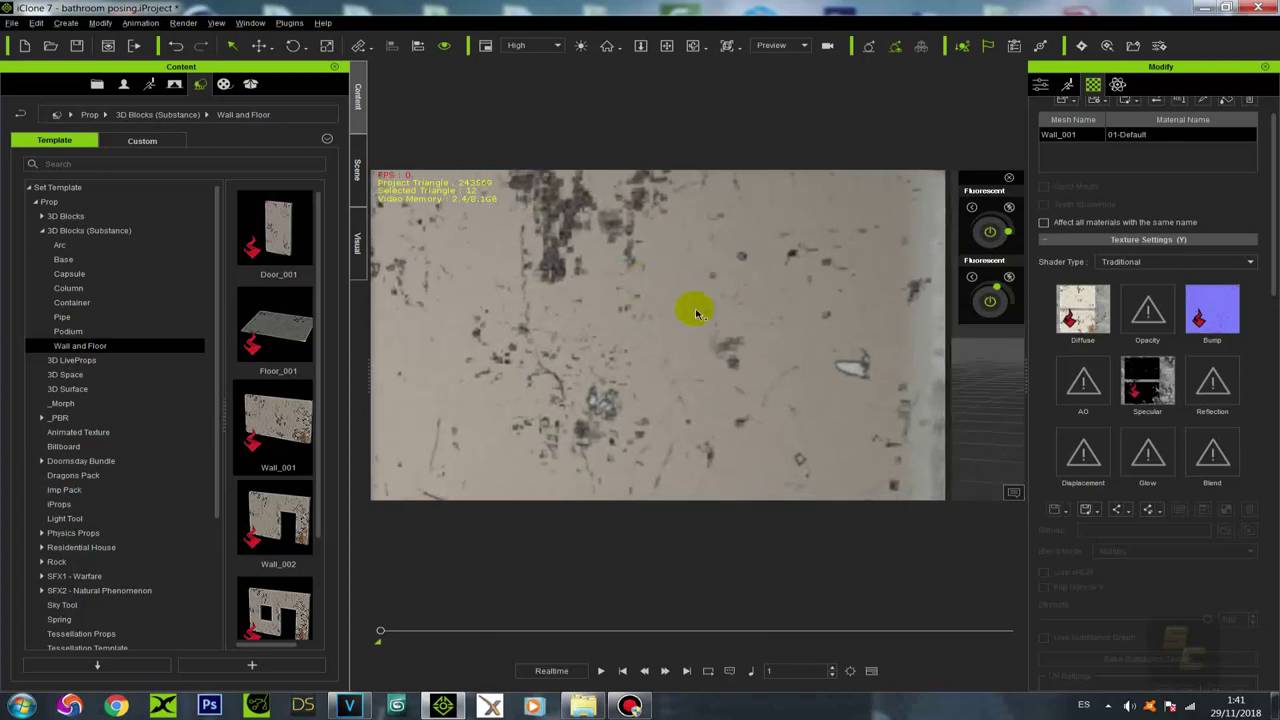
Step: Try the 05 Rock and 07 Metal substance presets on the new wall
scroll(1097, 355, "down", 10)
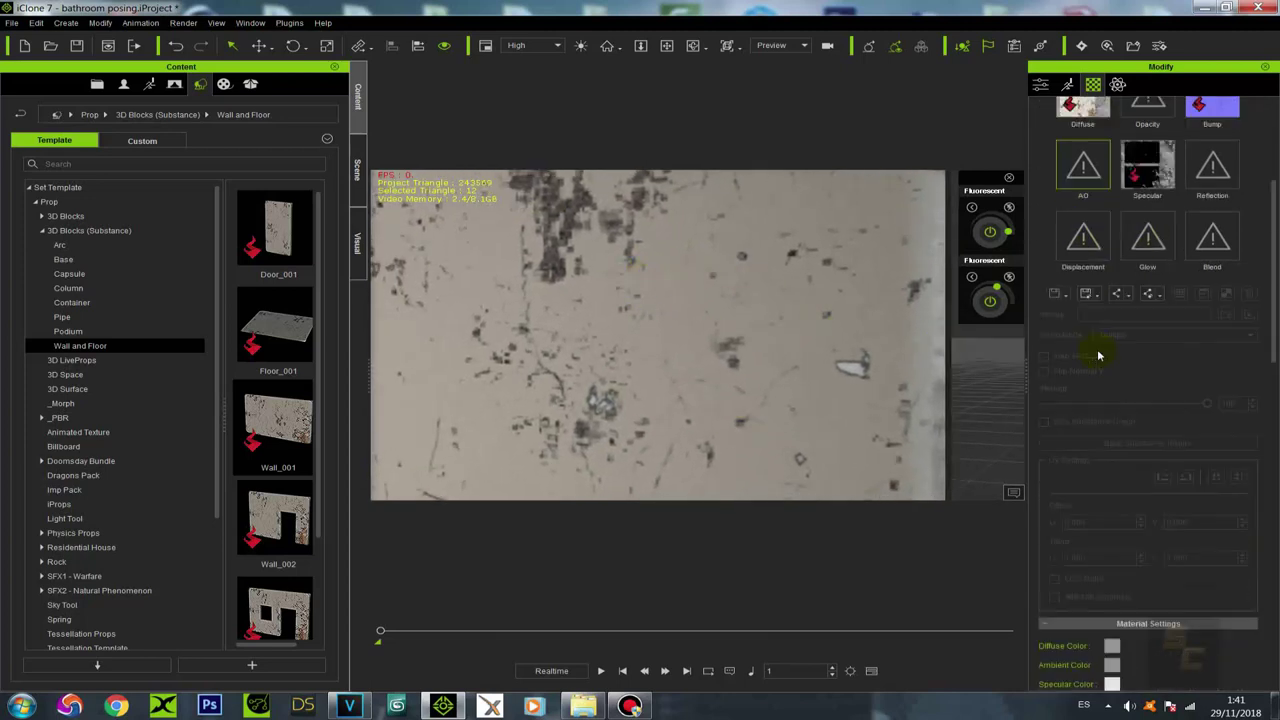
scroll(1097, 420, "down", 12)
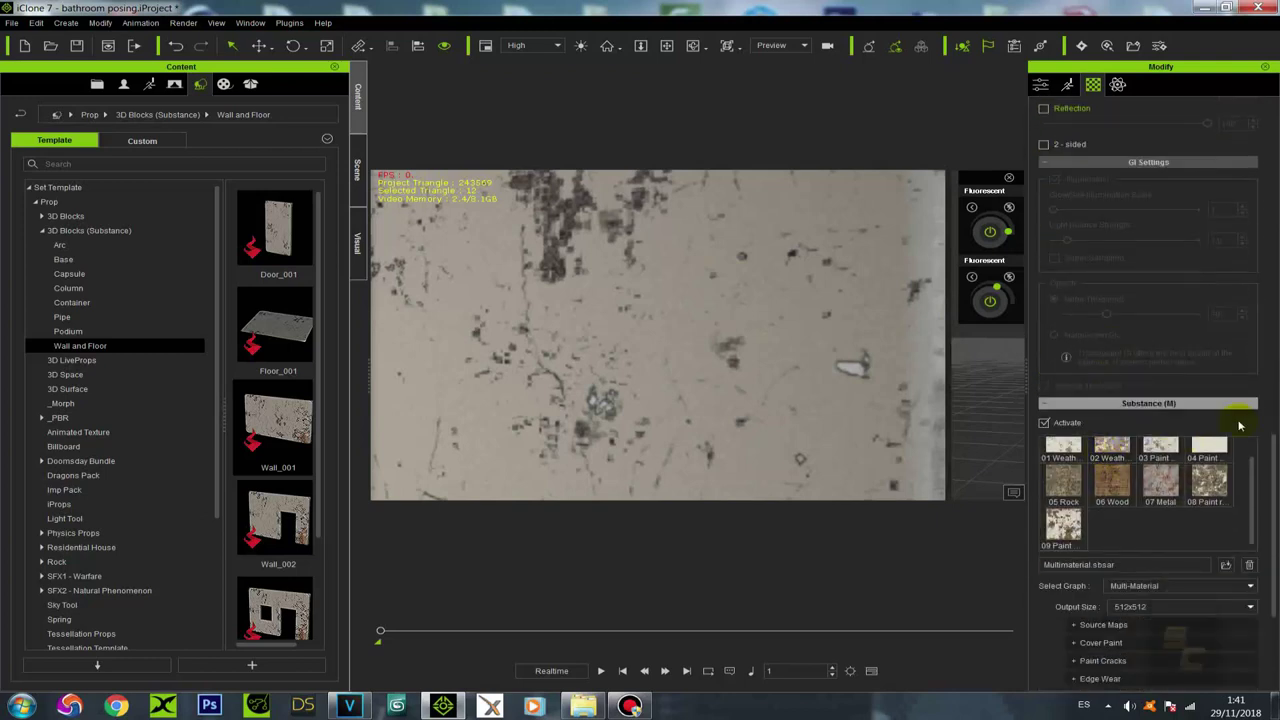
scroll(1240, 470, "down", 3)
scroll(1174, 447, "up", 2)
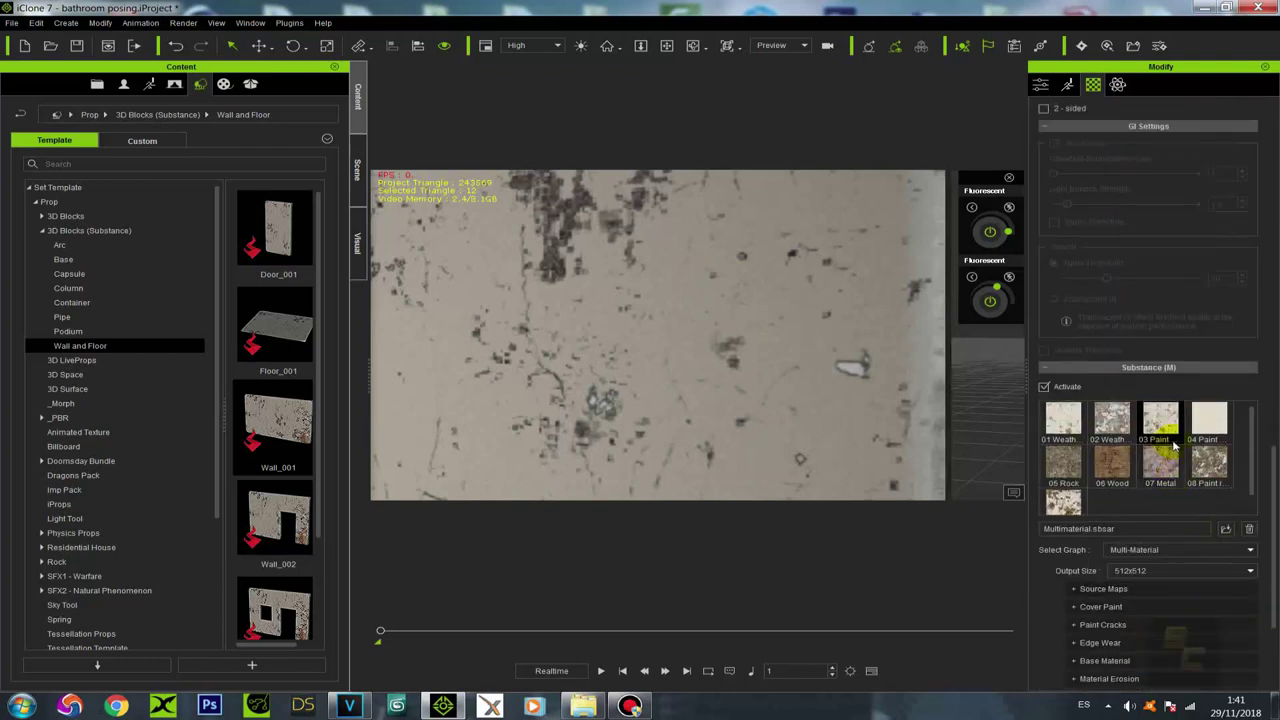
left_click(1063, 462)
left_click(1160, 462)
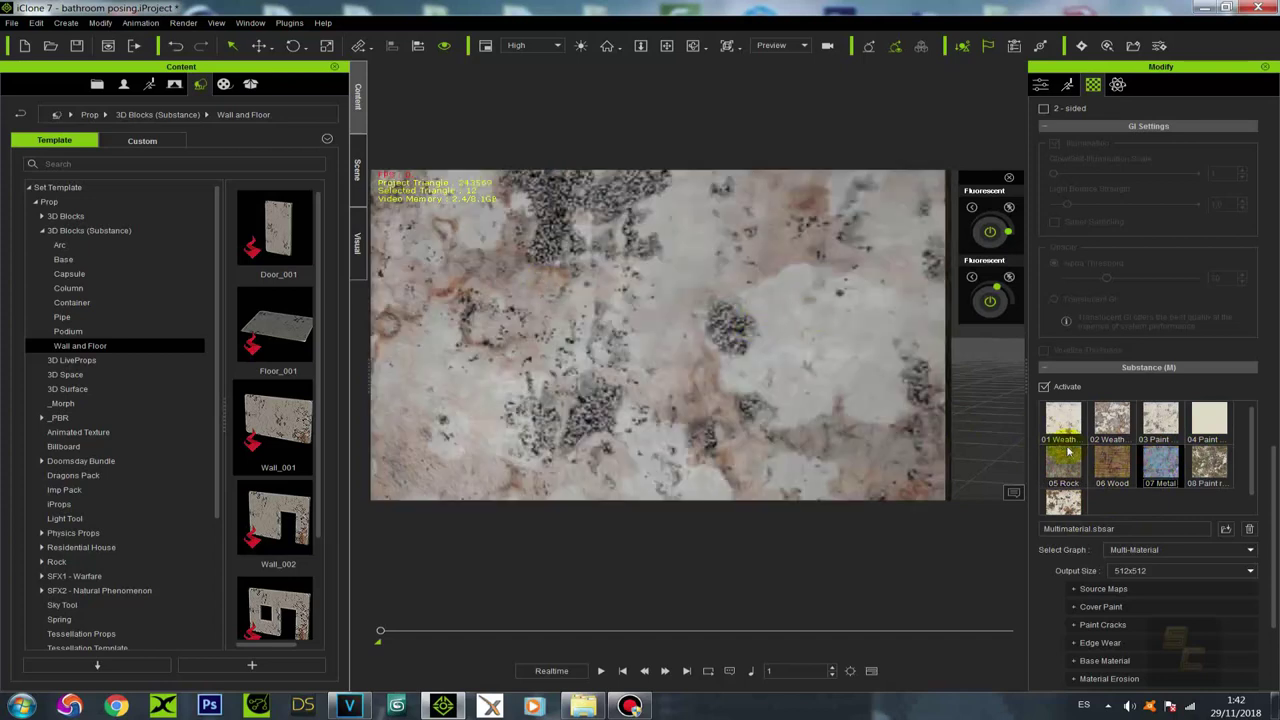
scroll(1083, 487, "down", 1)
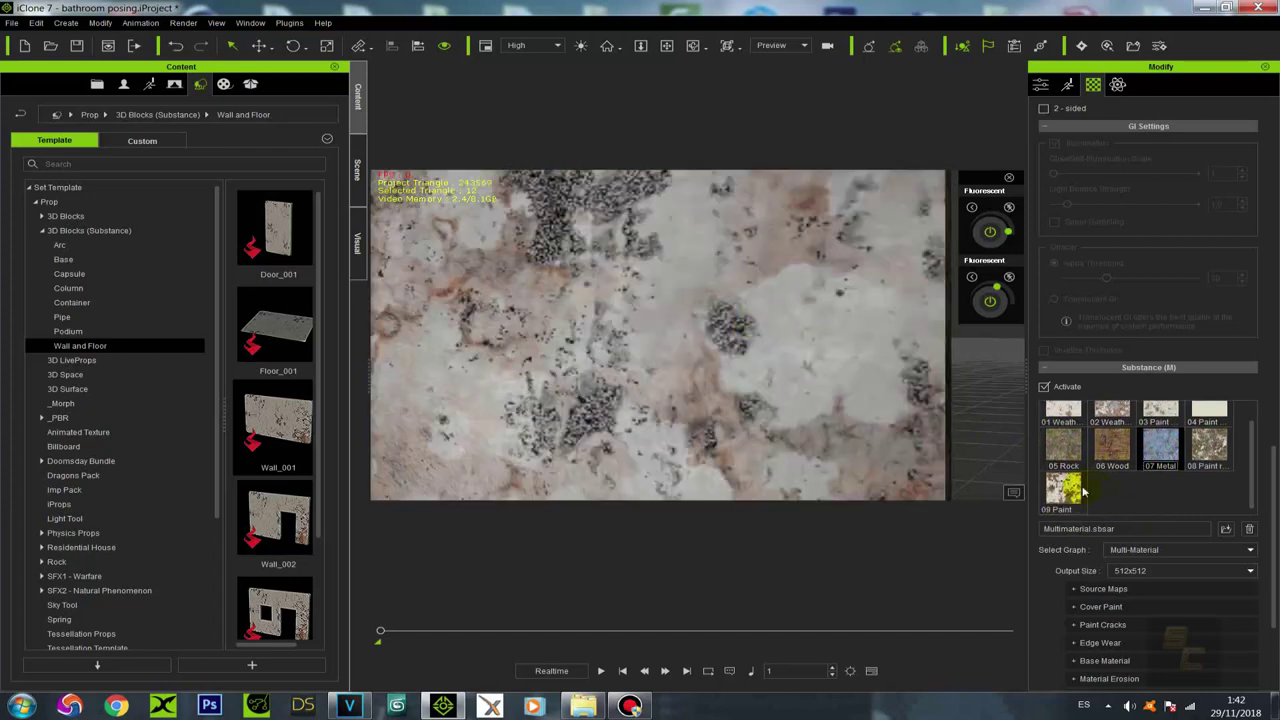
Step: Set the Multi-Material substance output size of the new wall to 2048x2048
left_click(1159, 571)
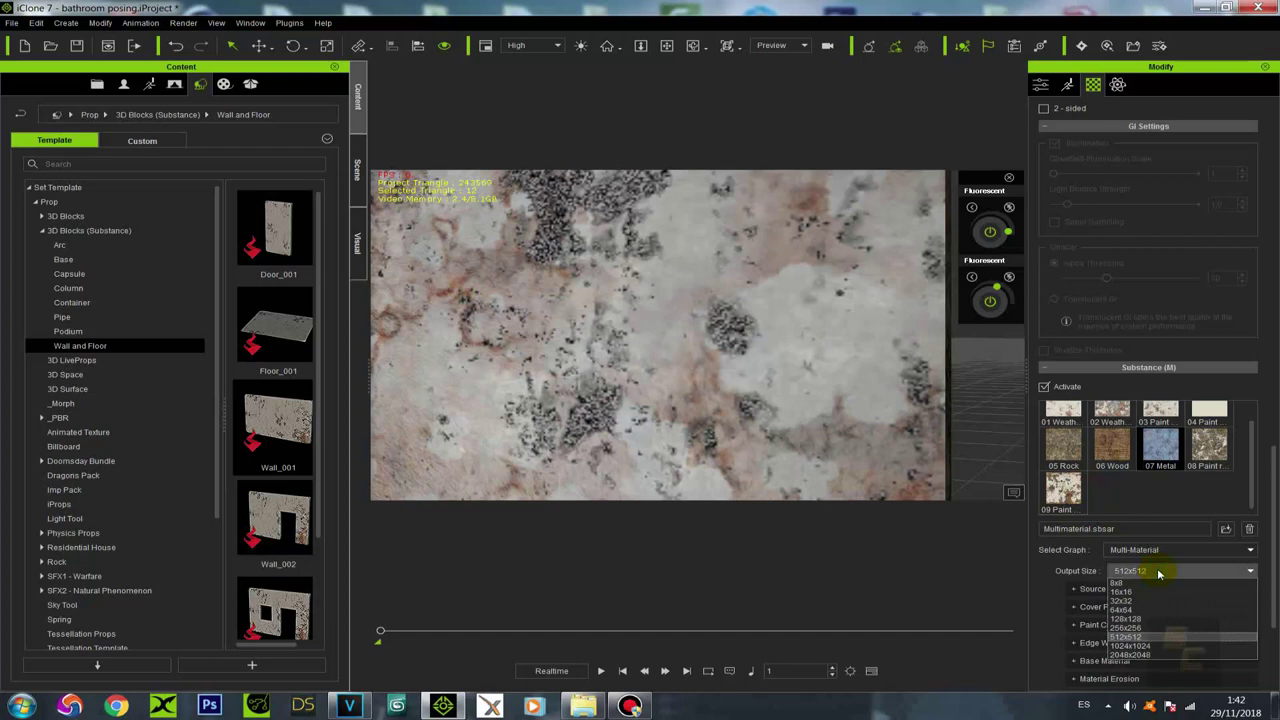
left_click(1149, 655)
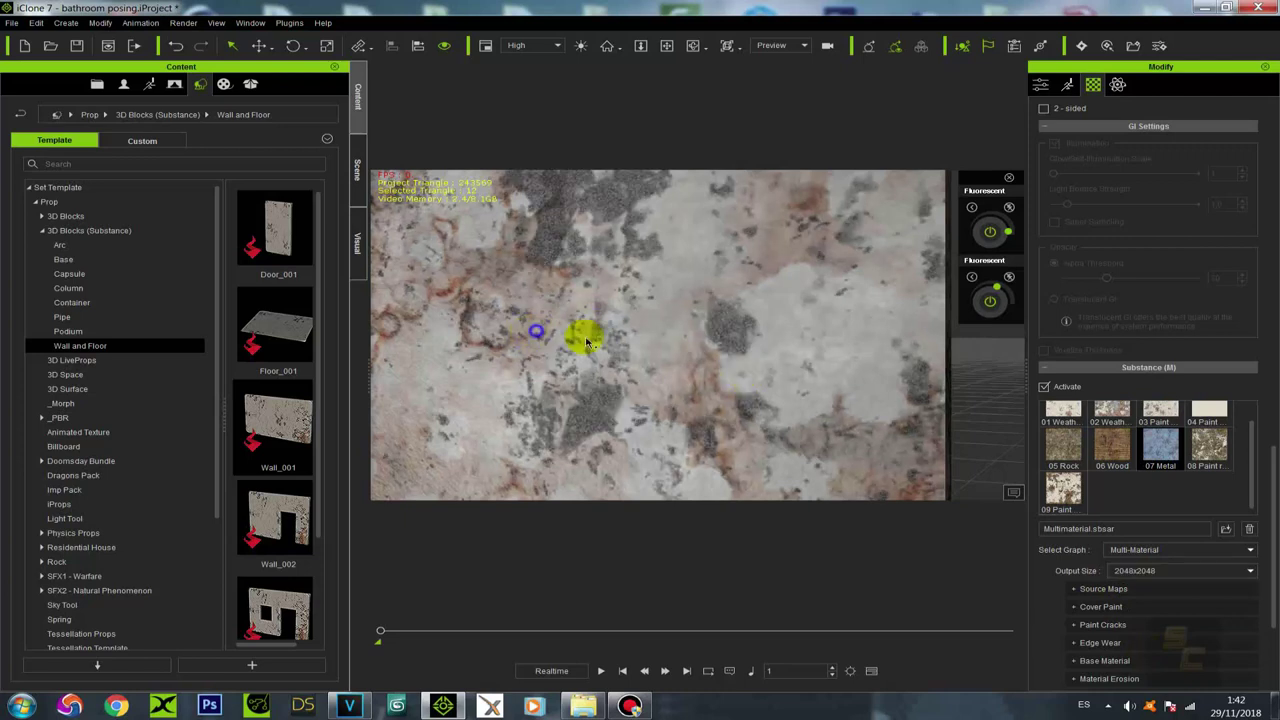
mouse_move(612, 338)
right_mouse_down()
mouse_move(626, 251)
mouse_move(631, 311)
mouse_move(543, 340)
mouse_move(622, 332)
right_mouse_up()
Step: Load marble_001.sbsar as the new wall's substance and inspect the marble surface
scroll(1214, 606, "down", 3)
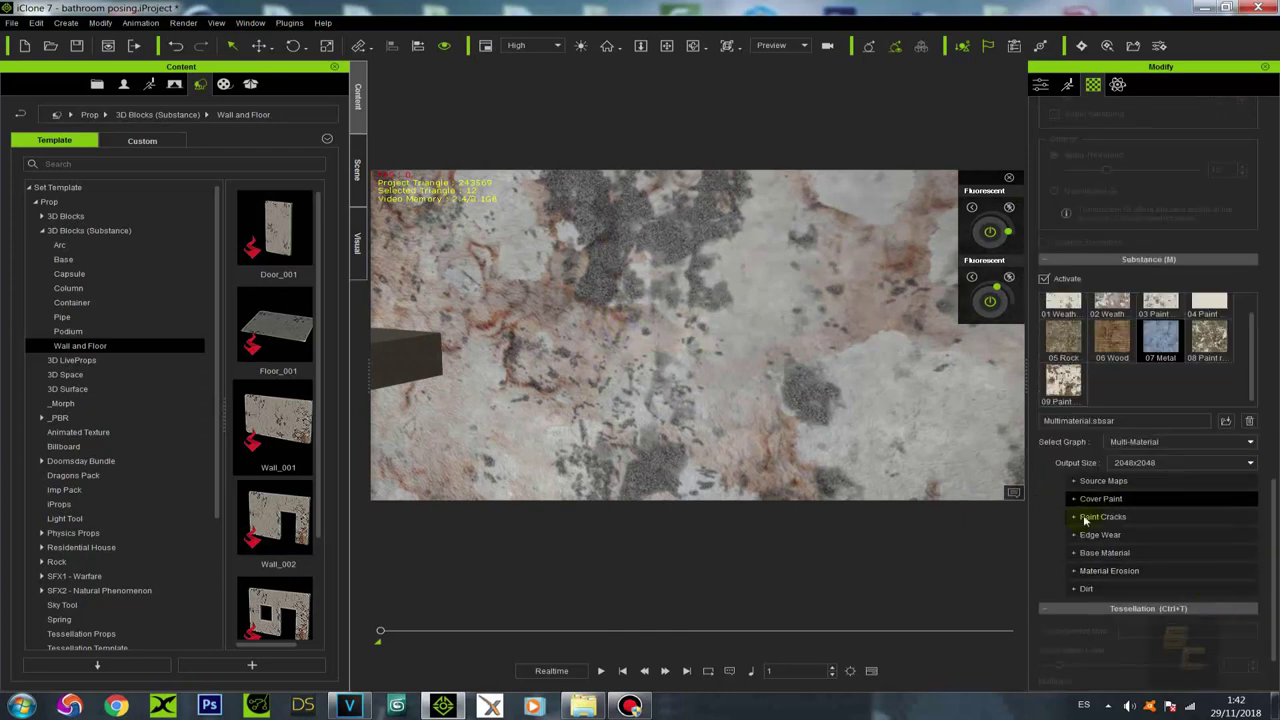
left_click(1226, 422)
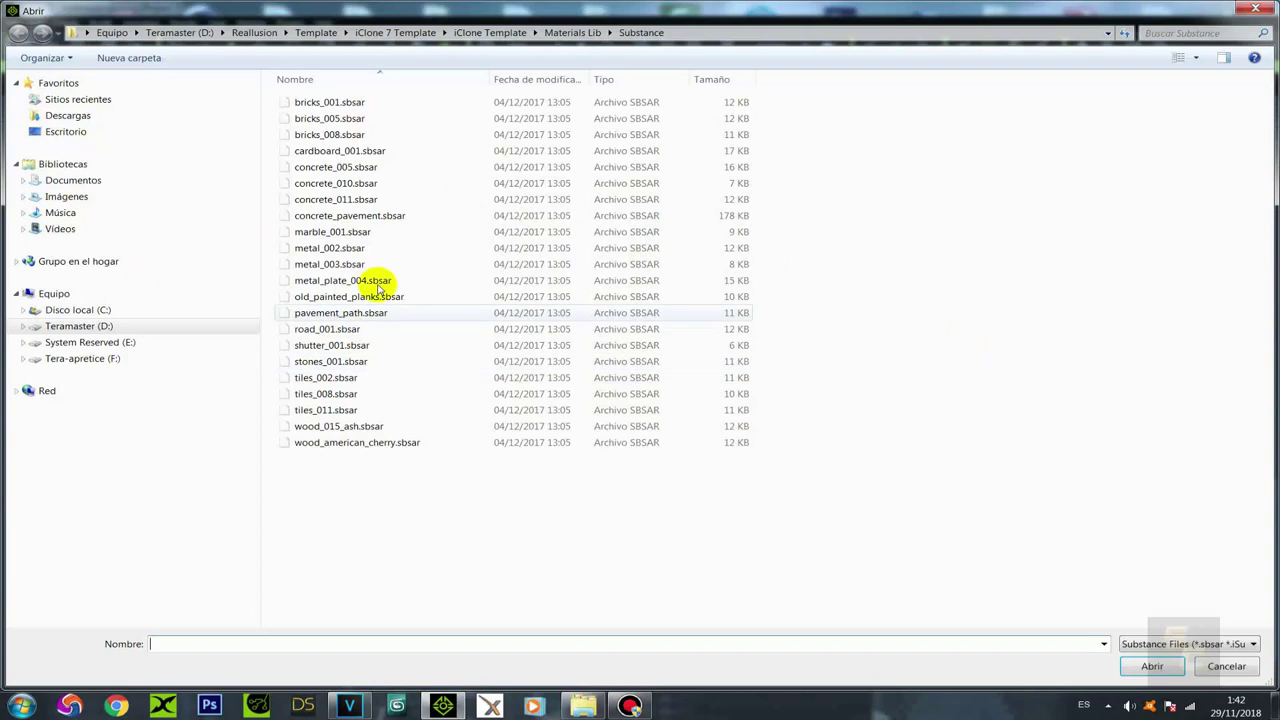
double_click(337, 232)
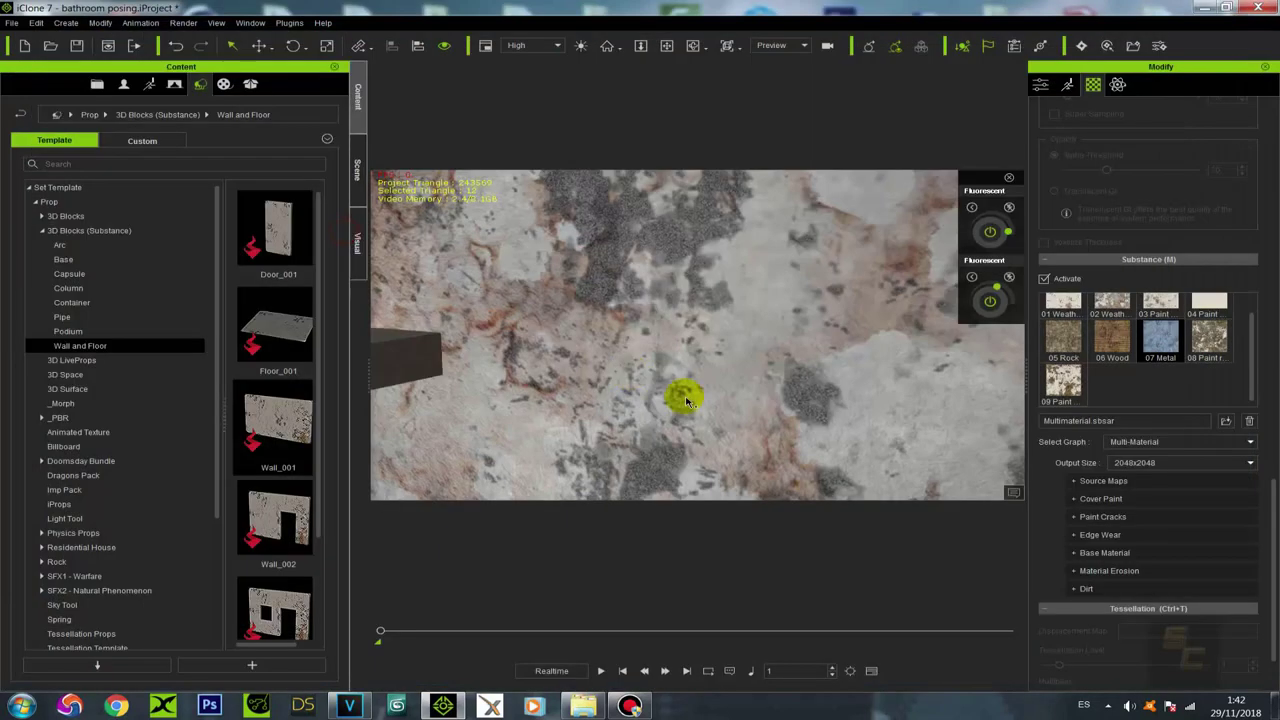
left_click_drag(680, 271, 729, 529)
right_click_drag(763, 431, 738, 368)
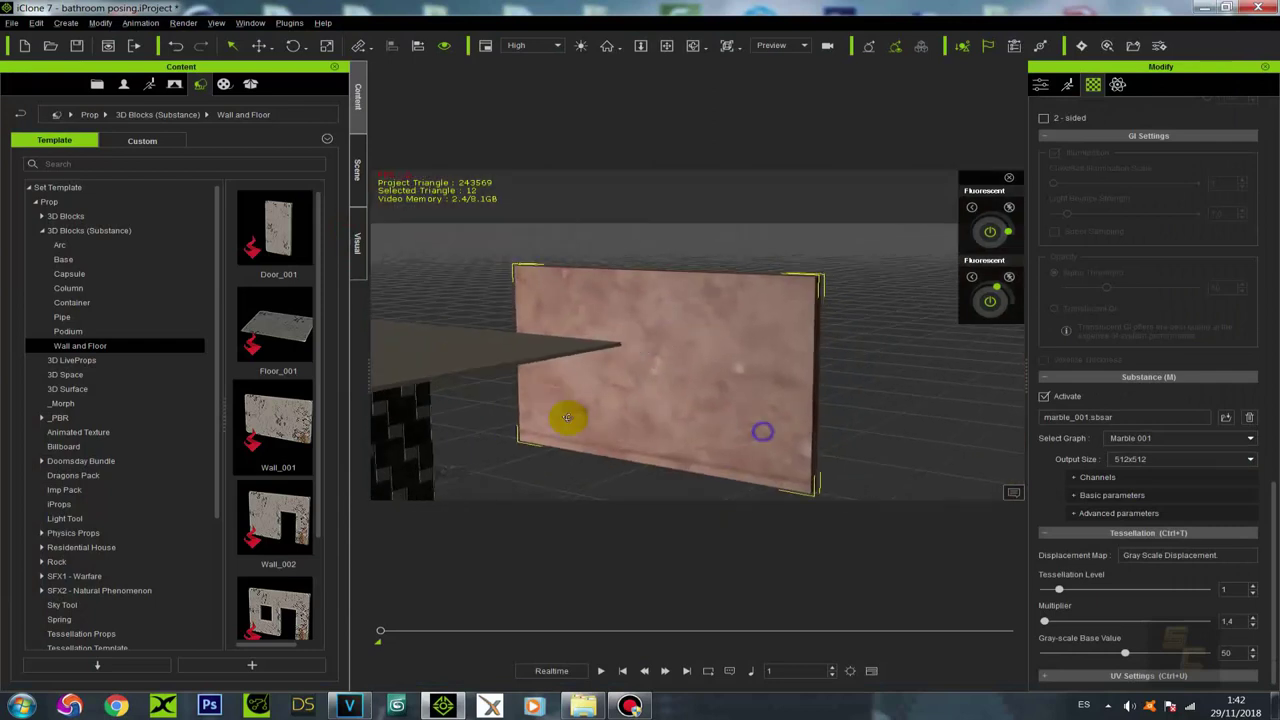
scroll(720, 372, "up", 2)
right_click_drag(680, 323, 691, 249)
scroll(700, 280, "up", 2)
mouse_move(726, 314)
right_mouse_down()
mouse_move(746, 287)
mouse_move(735, 310)
right_mouse_up()
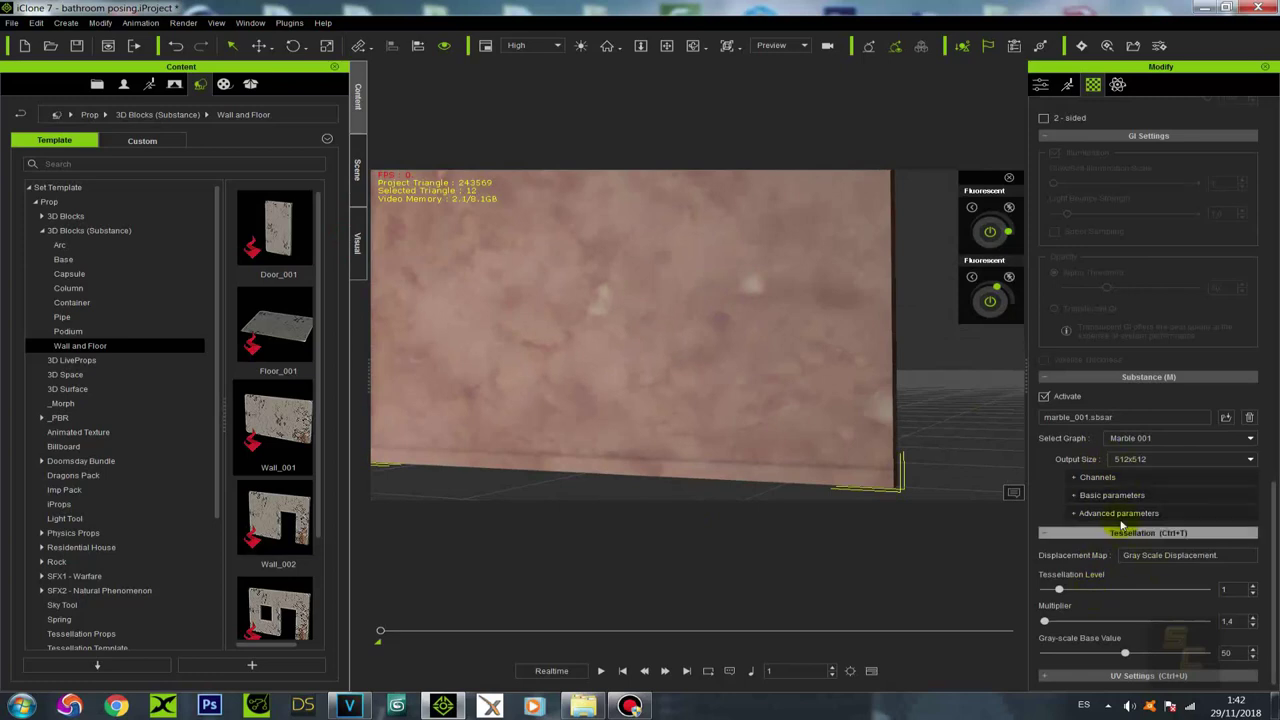
Step: Change the Marble Color in the wall substance's advanced parameters to a light grey
left_click(1076, 514)
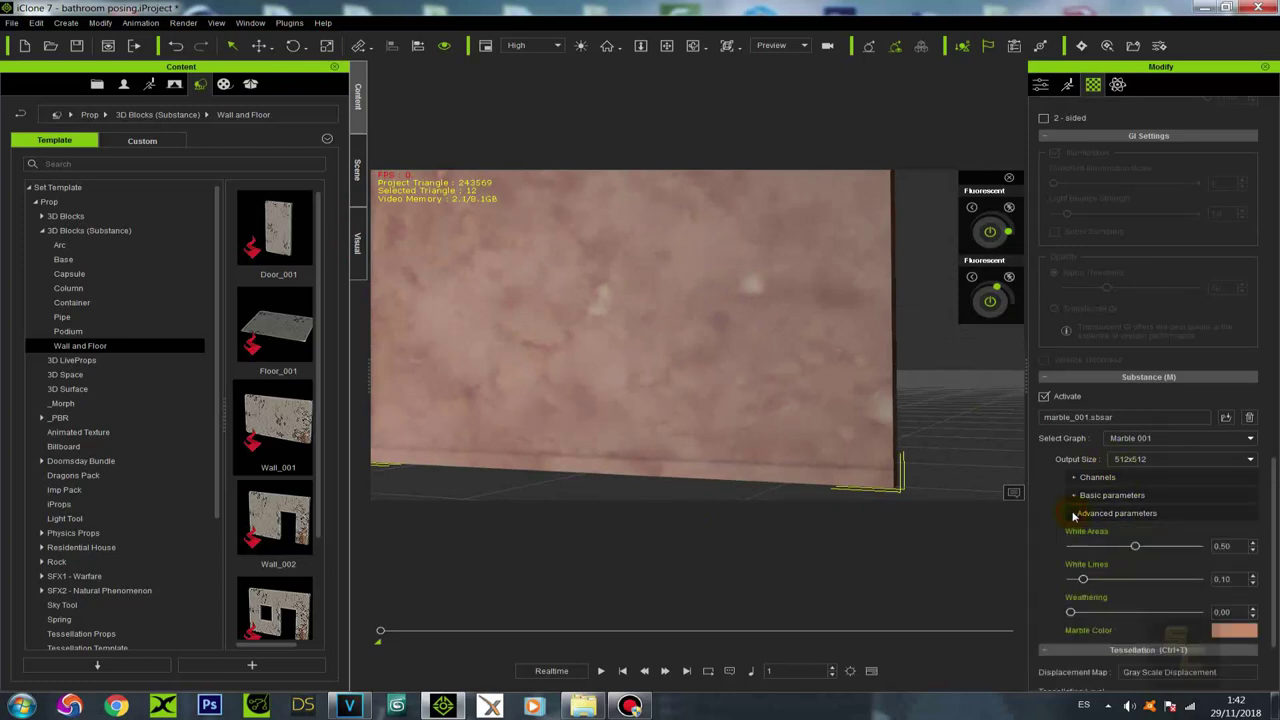
left_click(1227, 632)
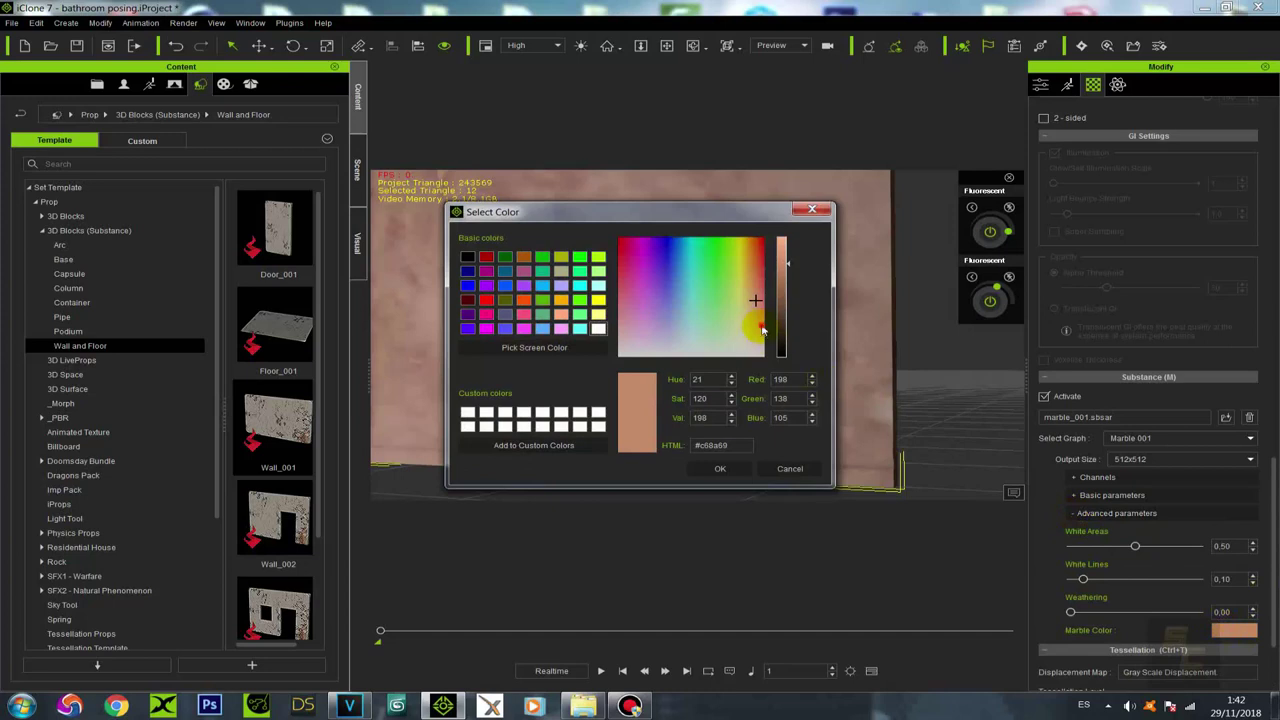
left_click_drag(762, 330, 740, 396)
left_click(720, 469)
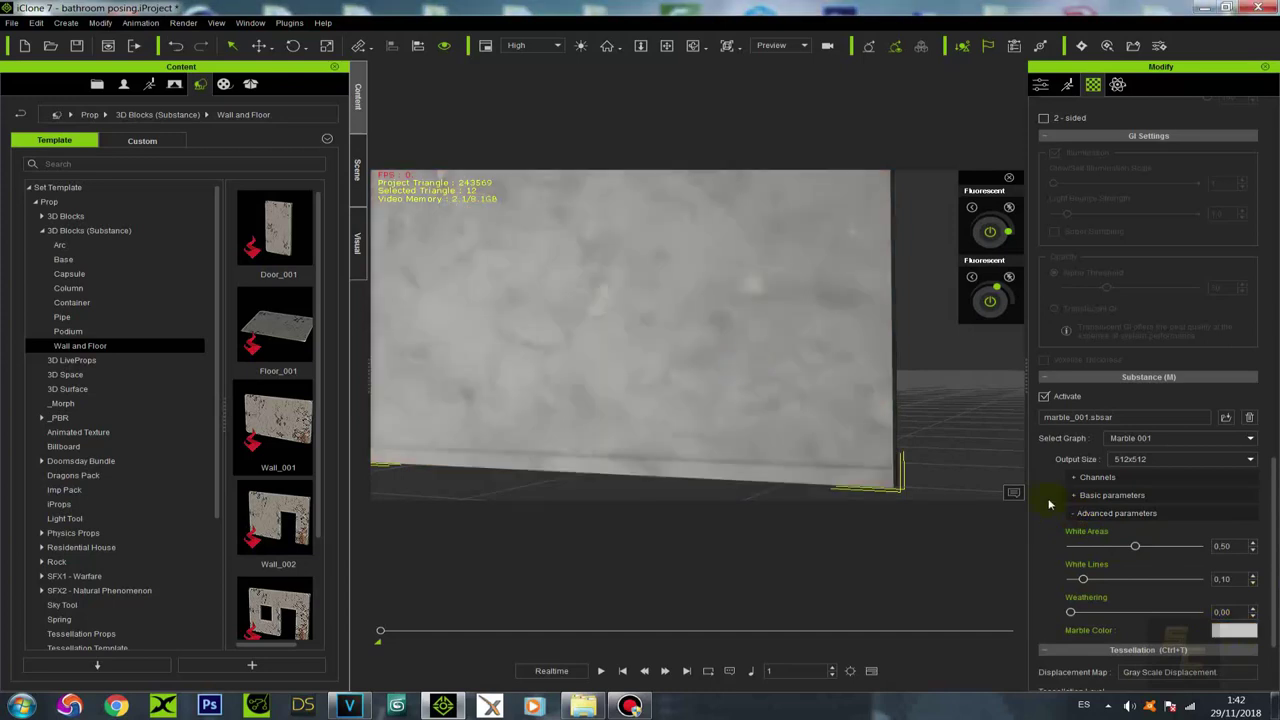
Step: Set the output size of the wall's marble substance to 2048x2048
scroll(1152, 611, "down", 1)
left_click(1135, 423)
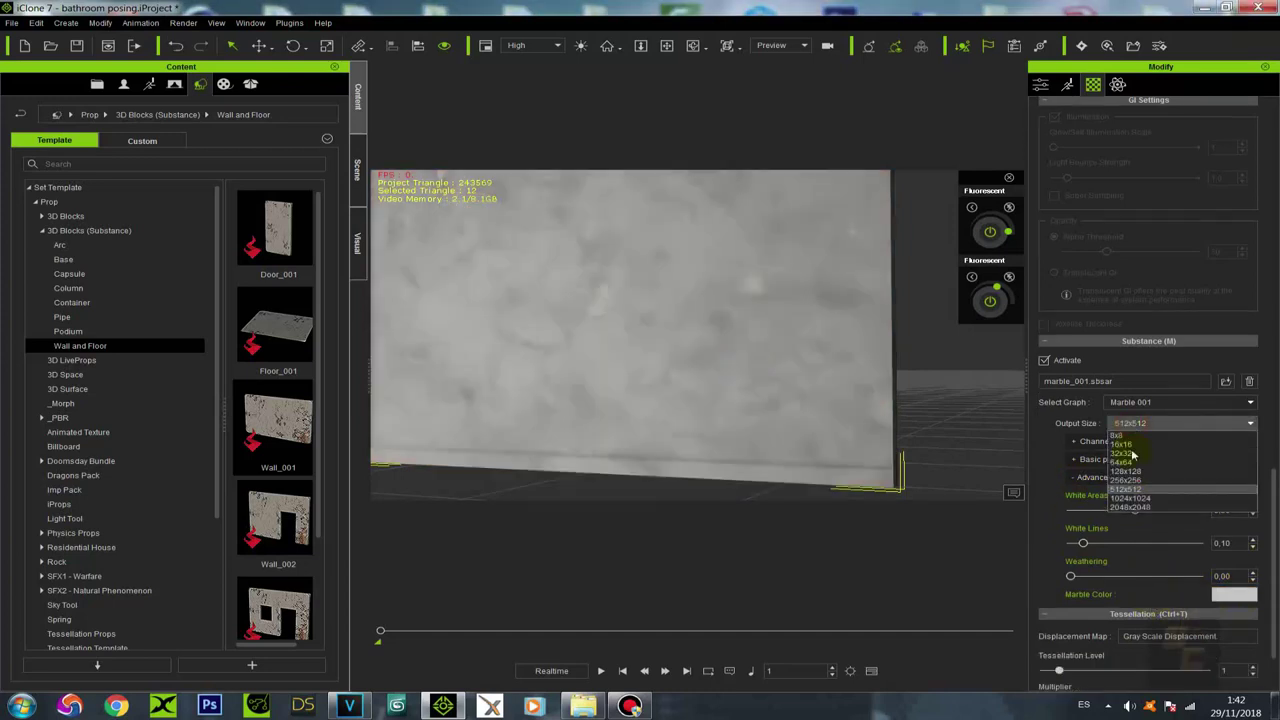
left_click(1132, 508)
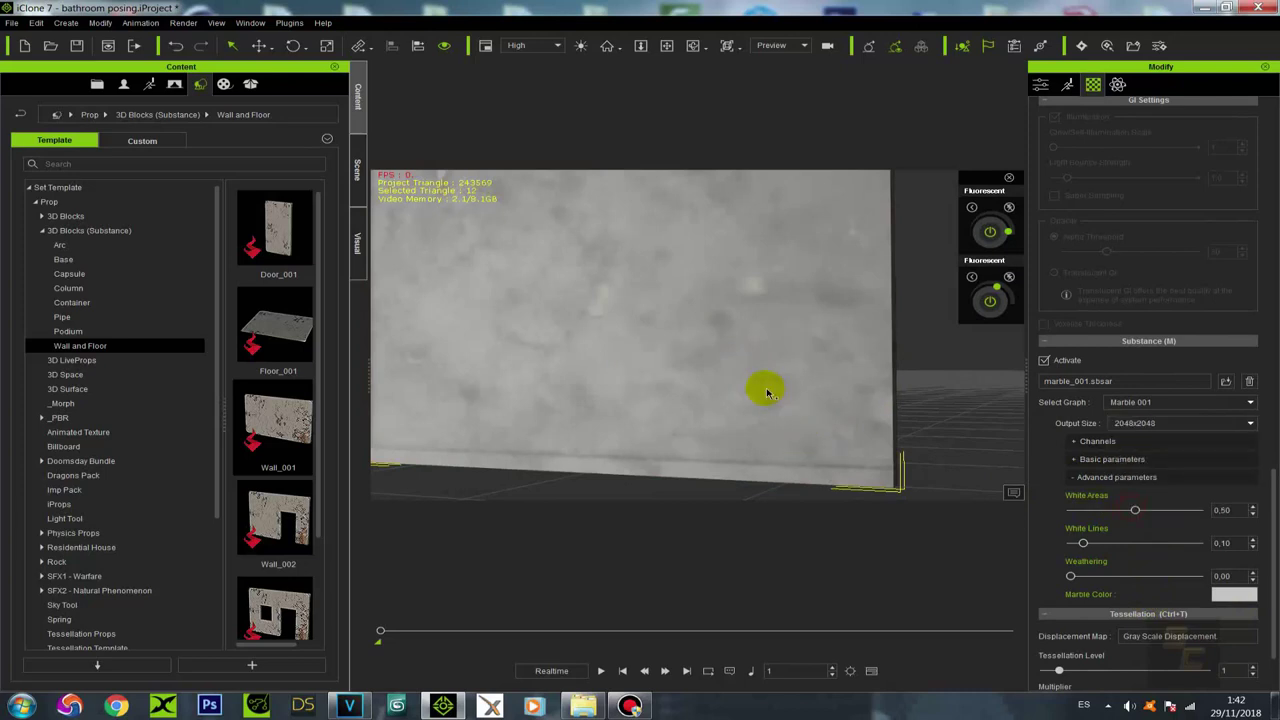
right_click_drag(663, 357, 667, 283)
Step: Examine the marble wall and the bathroom interior around the sink and shower, with the Scale tool active
right_click_drag(700, 336, 986, 395)
right_click_drag(689, 363, 809, 365)
left_click_drag(809, 365, 803, 347)
right_click_drag(803, 347, 698, 314)
right_click_drag(716, 371, 610, 378)
left_click(327, 46)
left_click_drag(677, 455, 616, 600)
right_click_drag(729, 451, 514, 343)
mouse_move(771, 406)
right_mouse_down()
mouse_move(837, 420)
mouse_move(766, 411)
right_mouse_up()
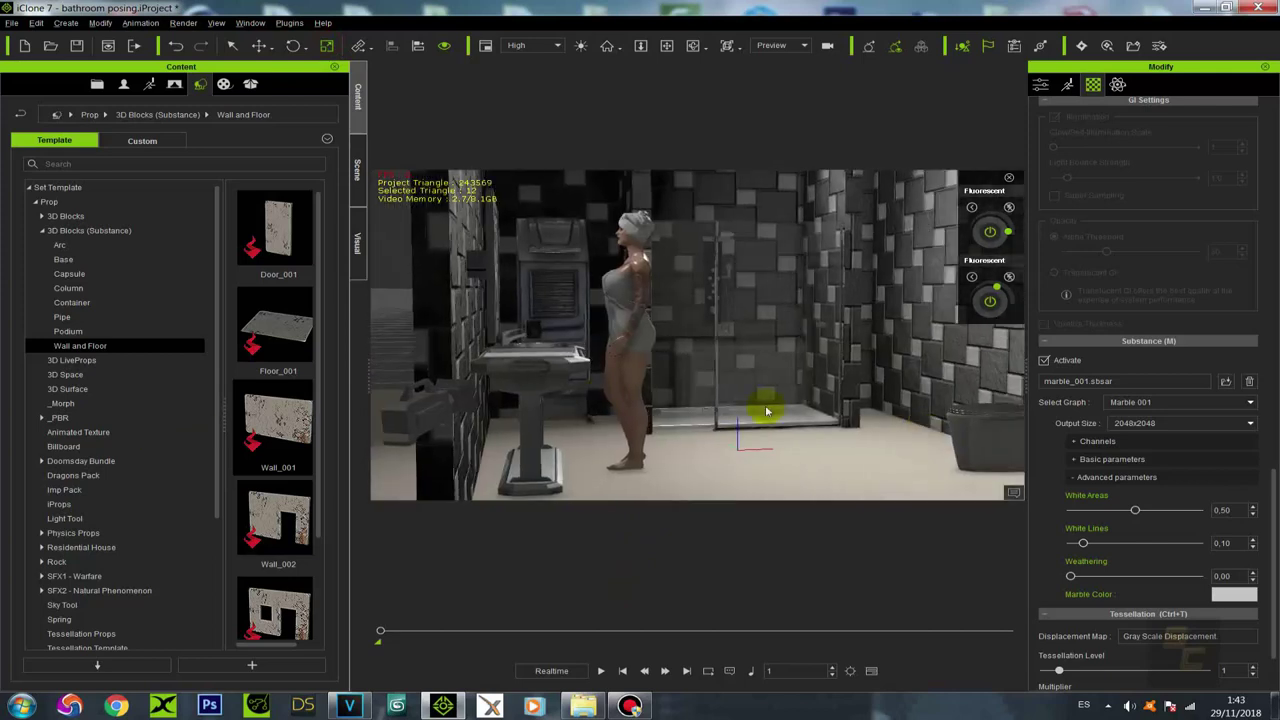
Step: Select the sink table and examine its countertop surface up close
left_click(550, 371)
right_click_drag(594, 363, 454, 472)
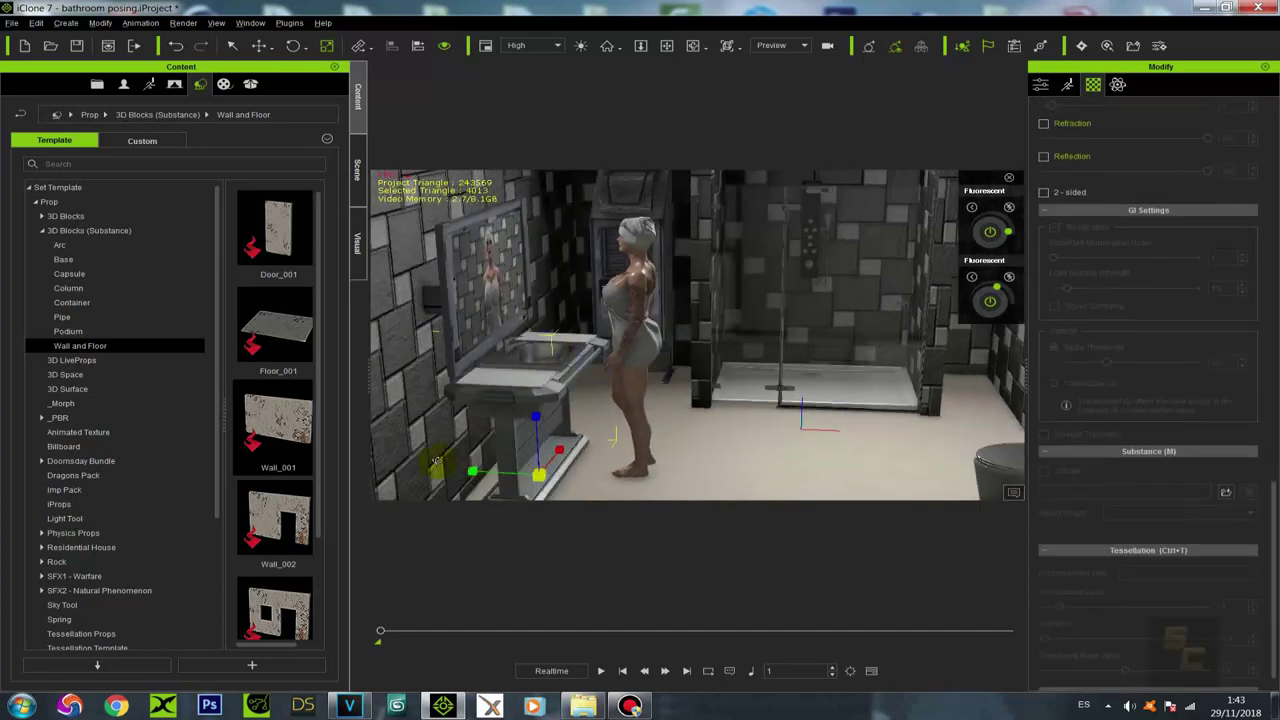
scroll(437, 403, "up", 3)
middle_click_drag(437, 403, 676, 382)
right_click_drag(676, 381, 692, 350)
scroll(692, 336, "up", 3)
scroll(691, 337, "down", 2)
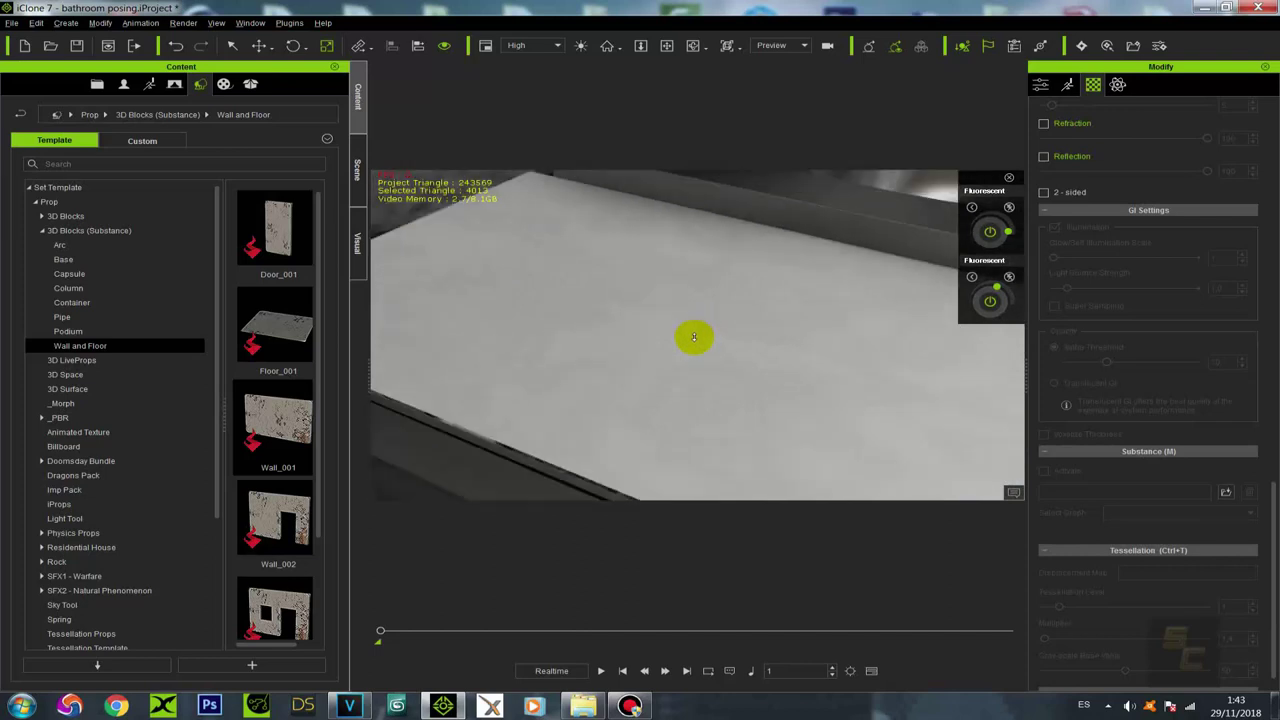
Step: Select the marble slab on the sink table's countertop and locate it in the scene object list
left_click(661, 357)
left_click(661, 358)
scroll(628, 340, "down", 5)
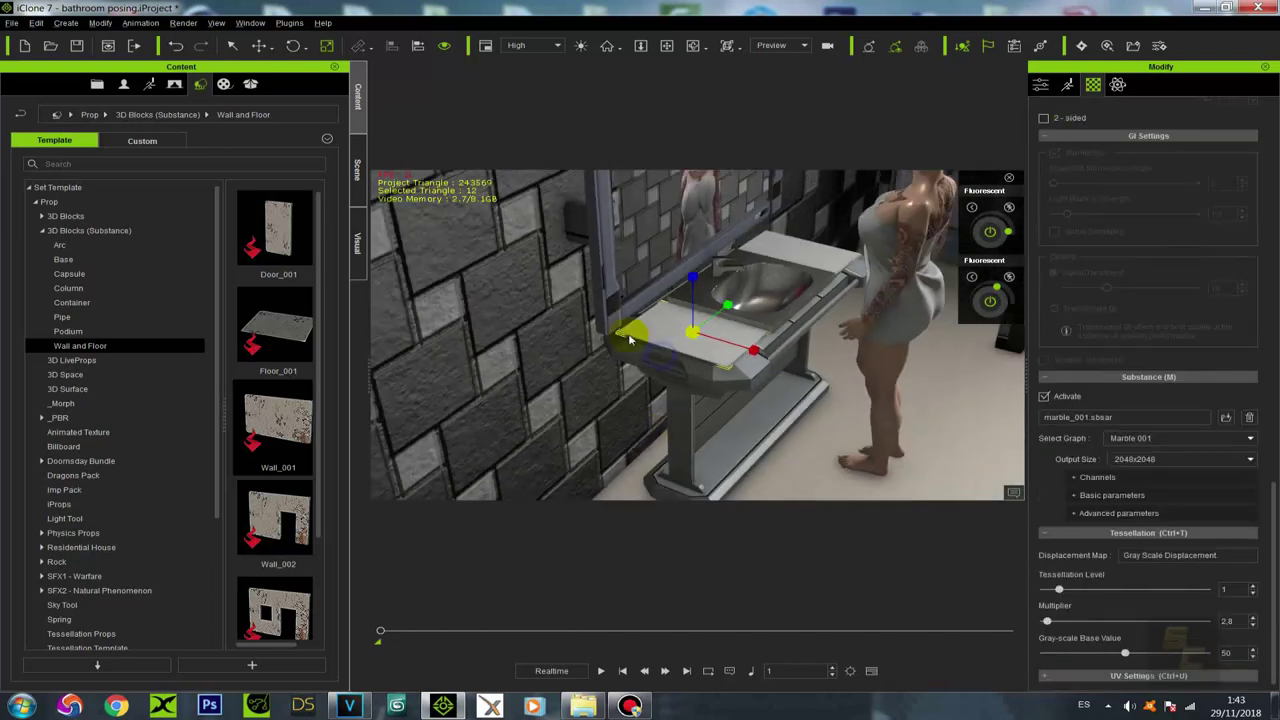
left_click(358, 167)
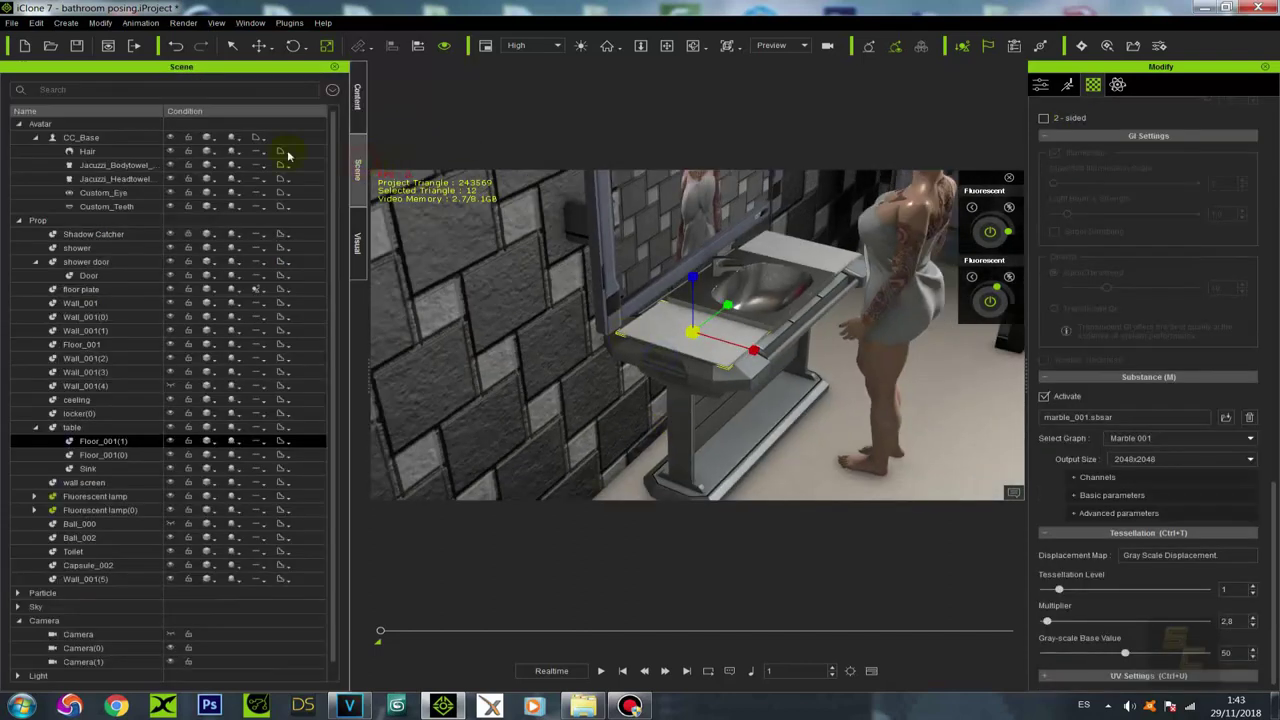
Step: Hide the Floor_001(1) marble slab on the sink table and show it again
left_click(176, 441)
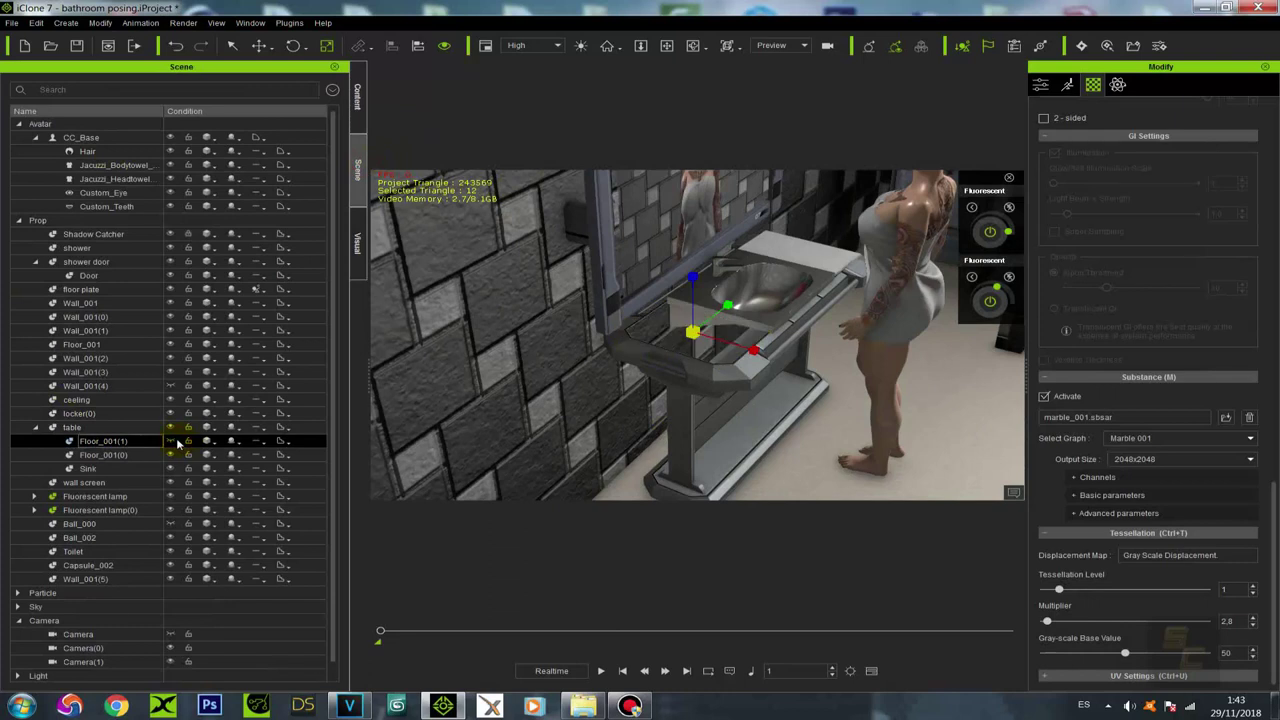
left_click(716, 362)
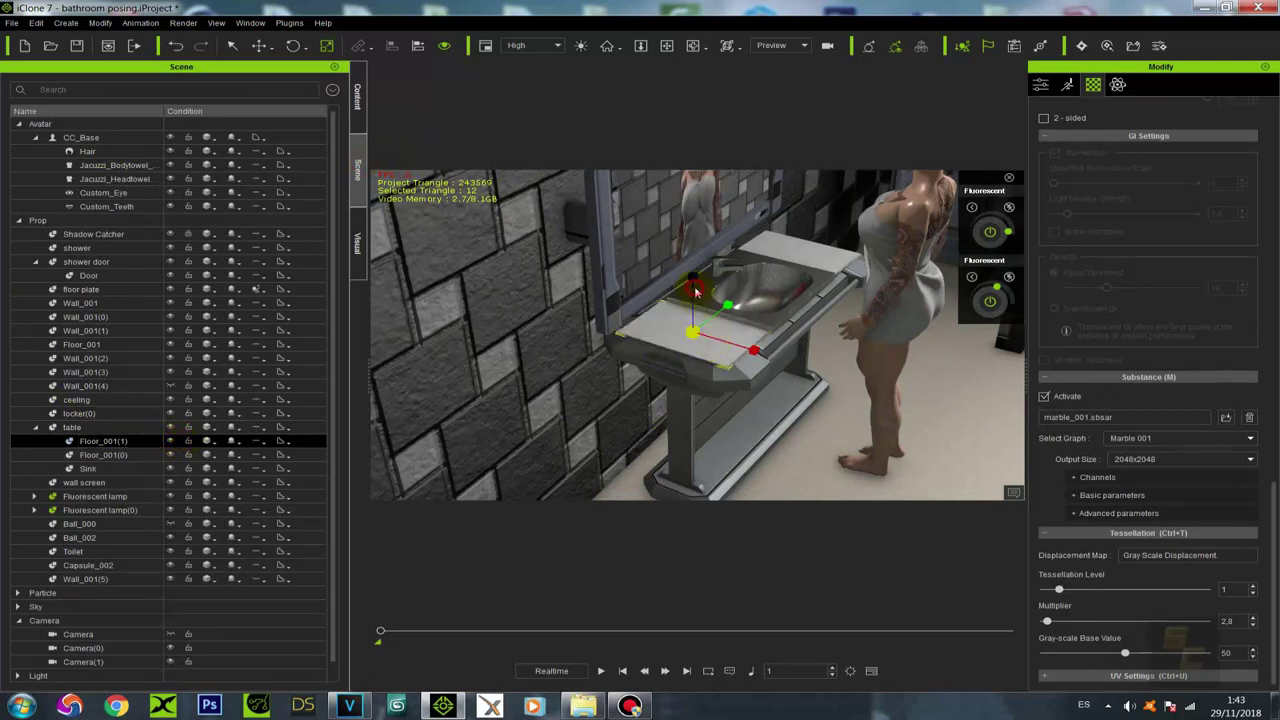
Step: Examine the sink basin, faucet and countertop slabs on the table from several angles and distances
middle_click_drag(852, 372, 780, 428)
scroll(786, 337, "up", 6)
left_click(533, 402)
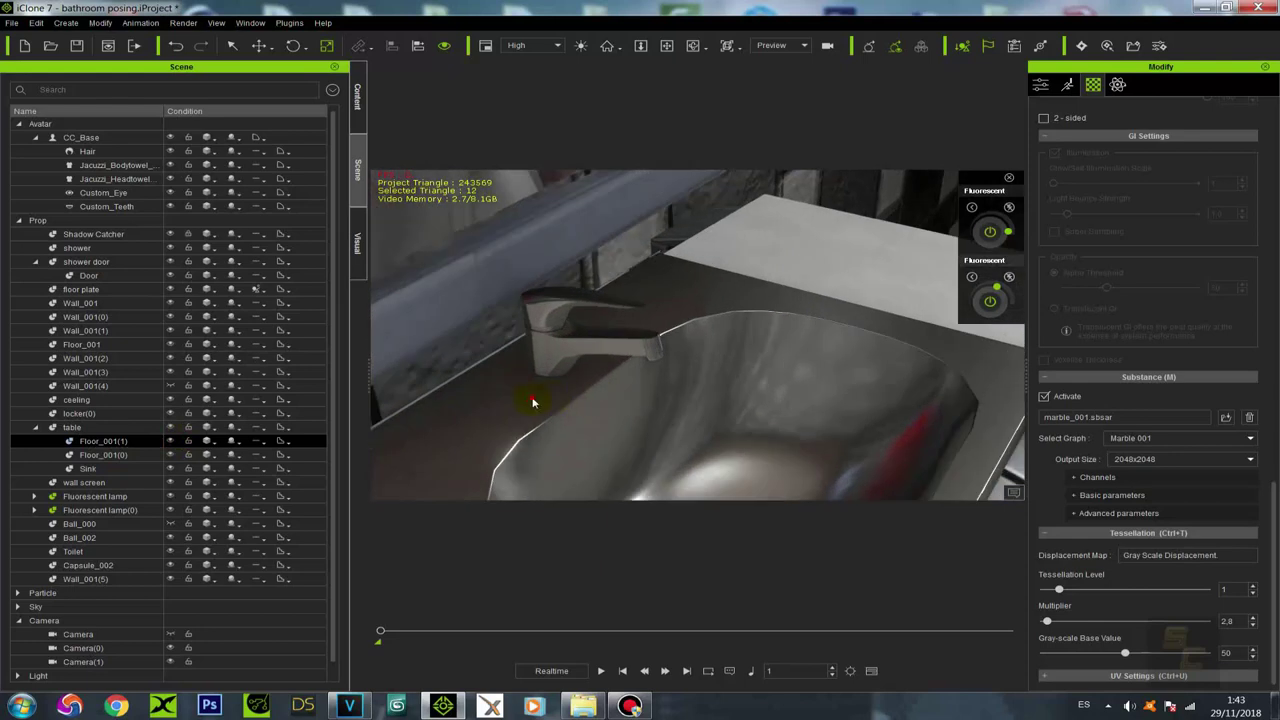
scroll(643, 428, "down", 6)
right_click_drag(680, 428, 740, 364, "alt")
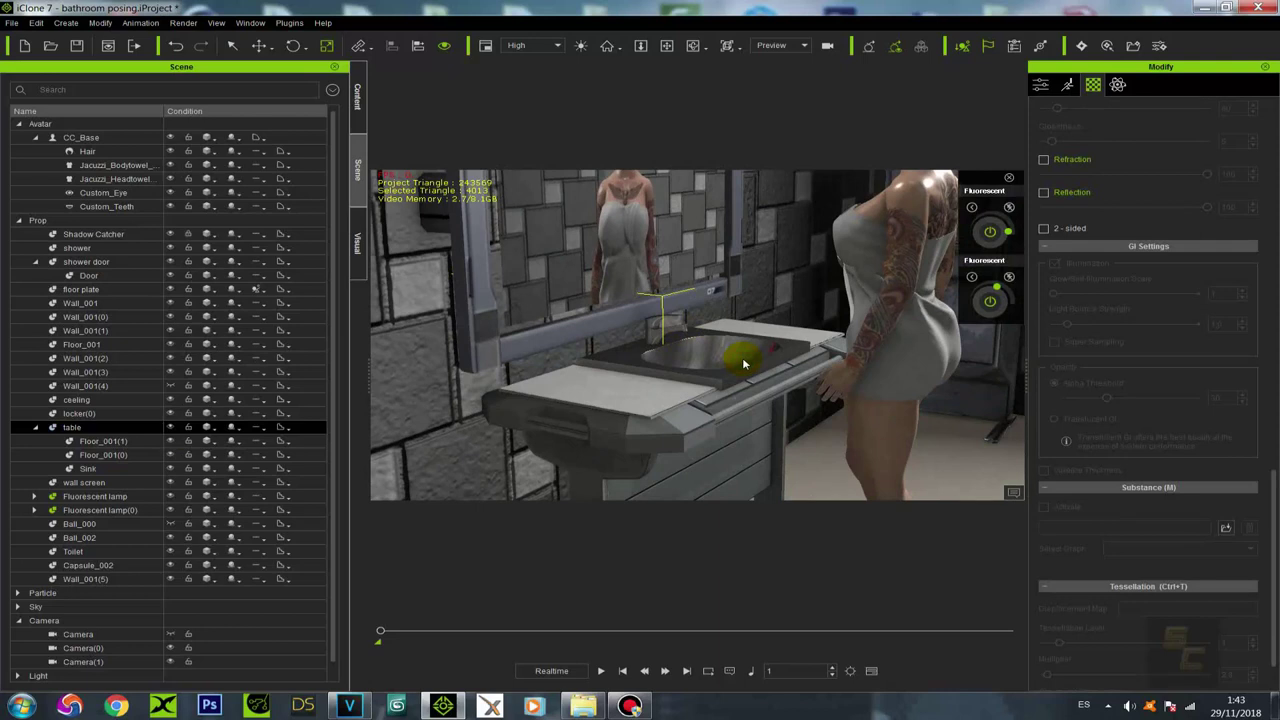
right_click_drag(759, 359, 758, 362, "alt")
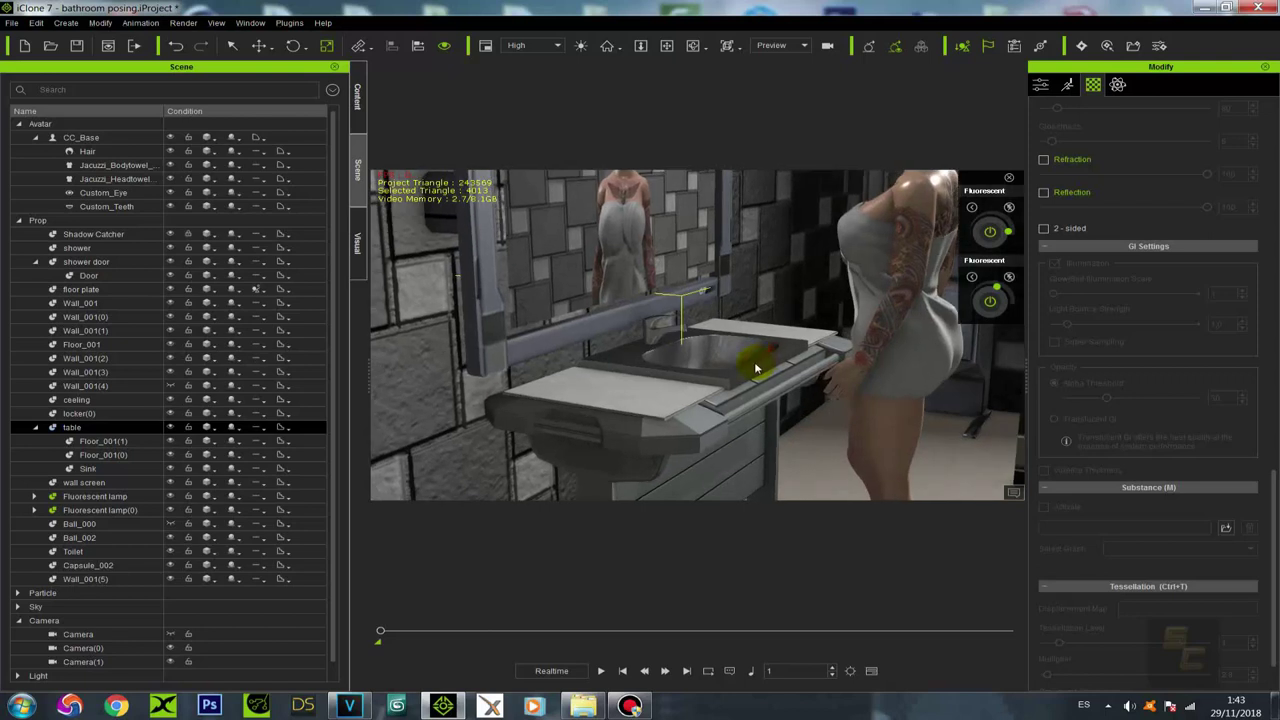
right_click_drag(756, 367, 683, 343)
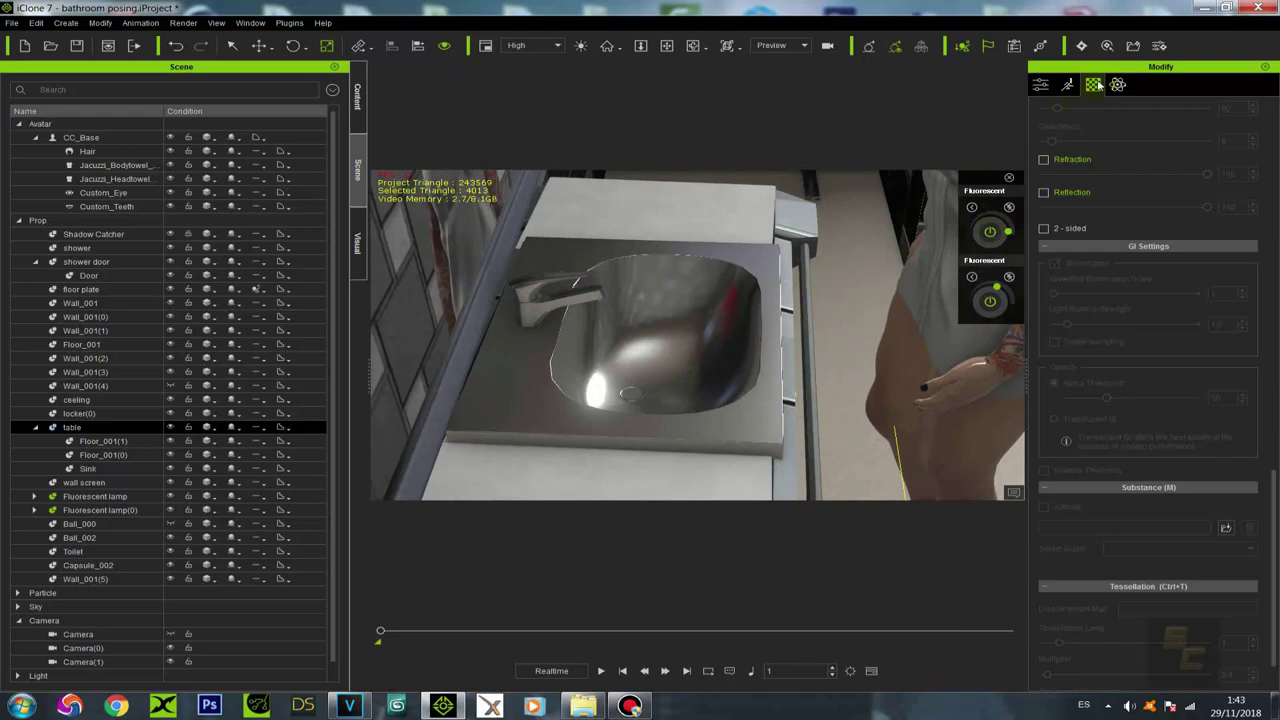
right_click_drag(807, 389, 663, 400)
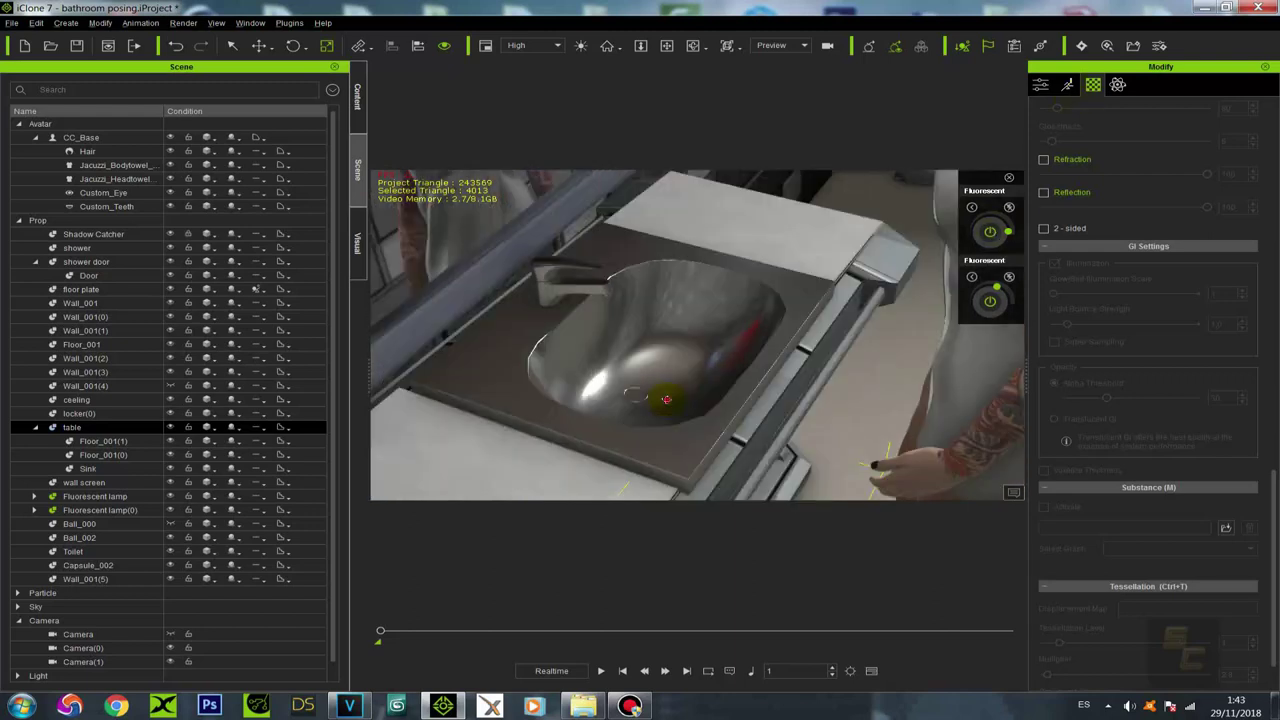
scroll(668, 399, "down", 4)
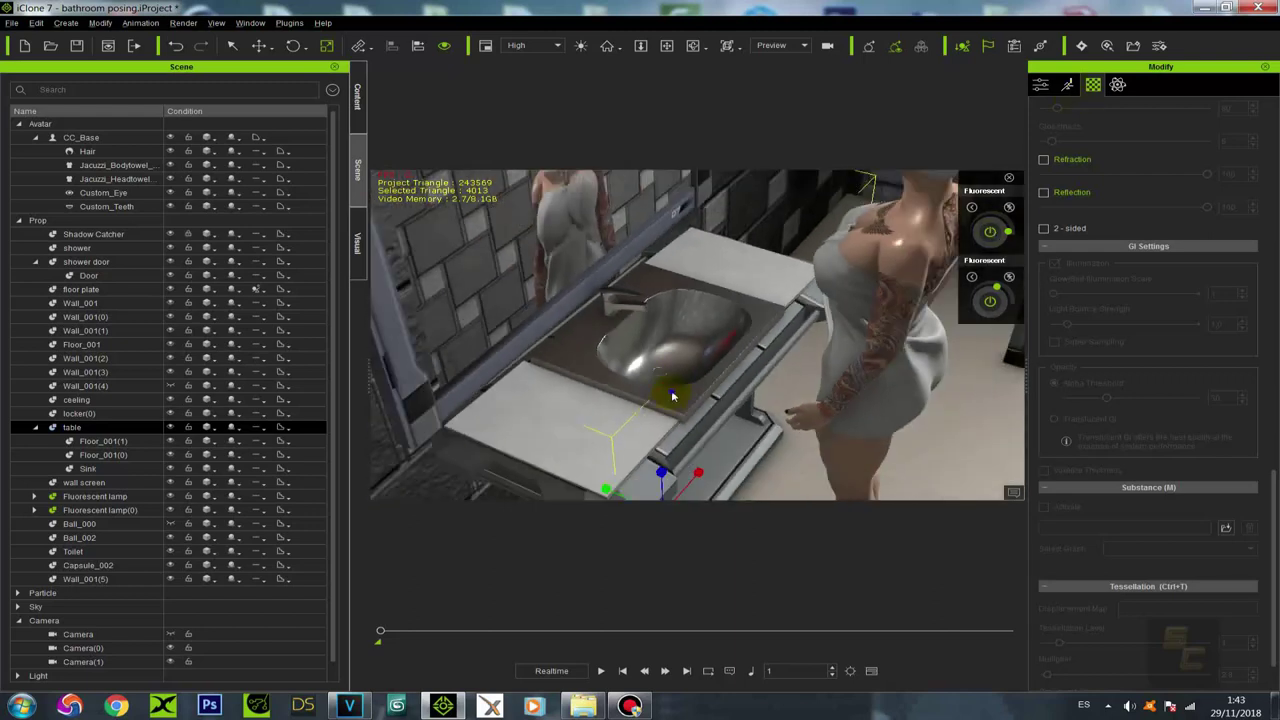
Step: Select the Sink object under the table and bring up its PBR texture channels
left_click(88, 468)
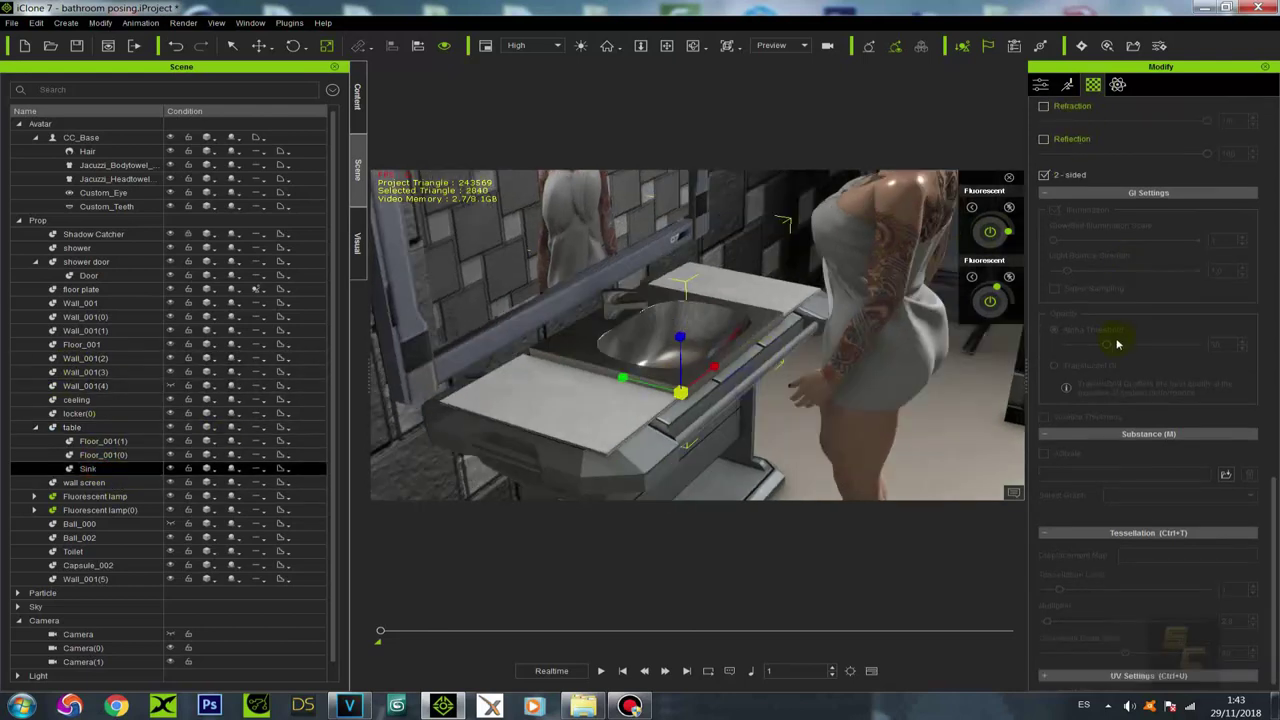
scroll(1126, 410, "up", 10)
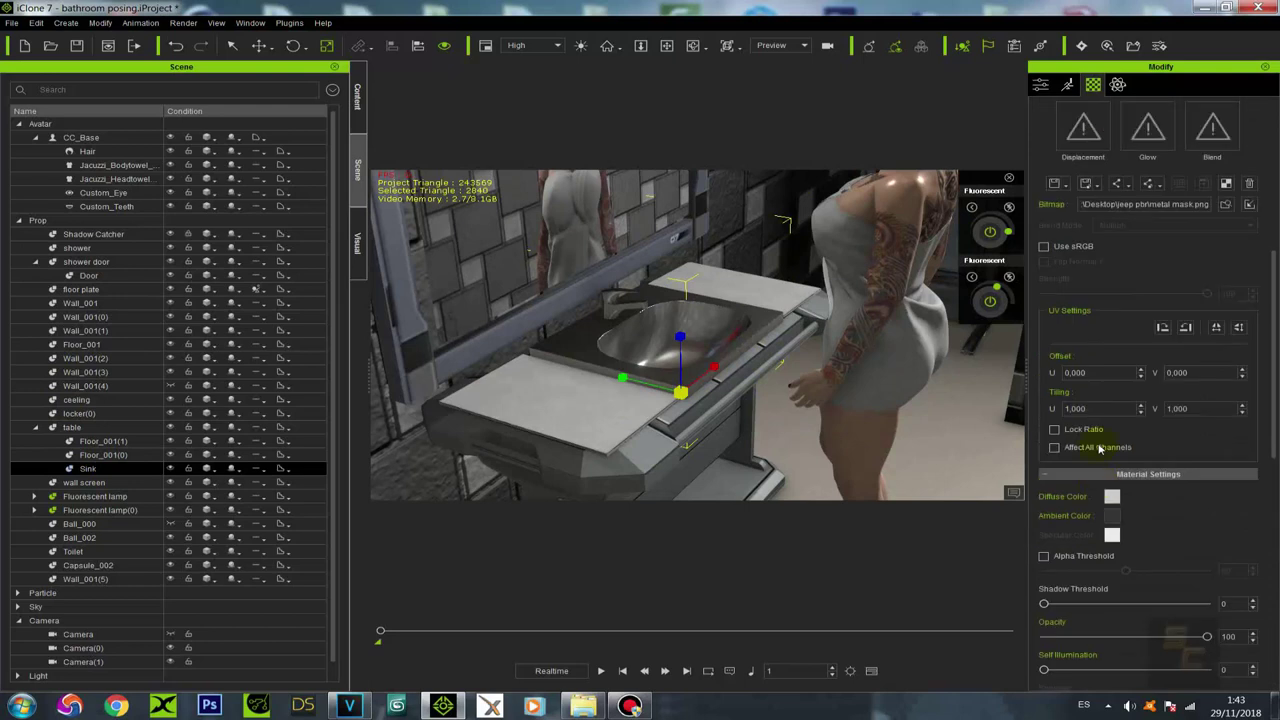
scroll(1099, 447, "up", 2)
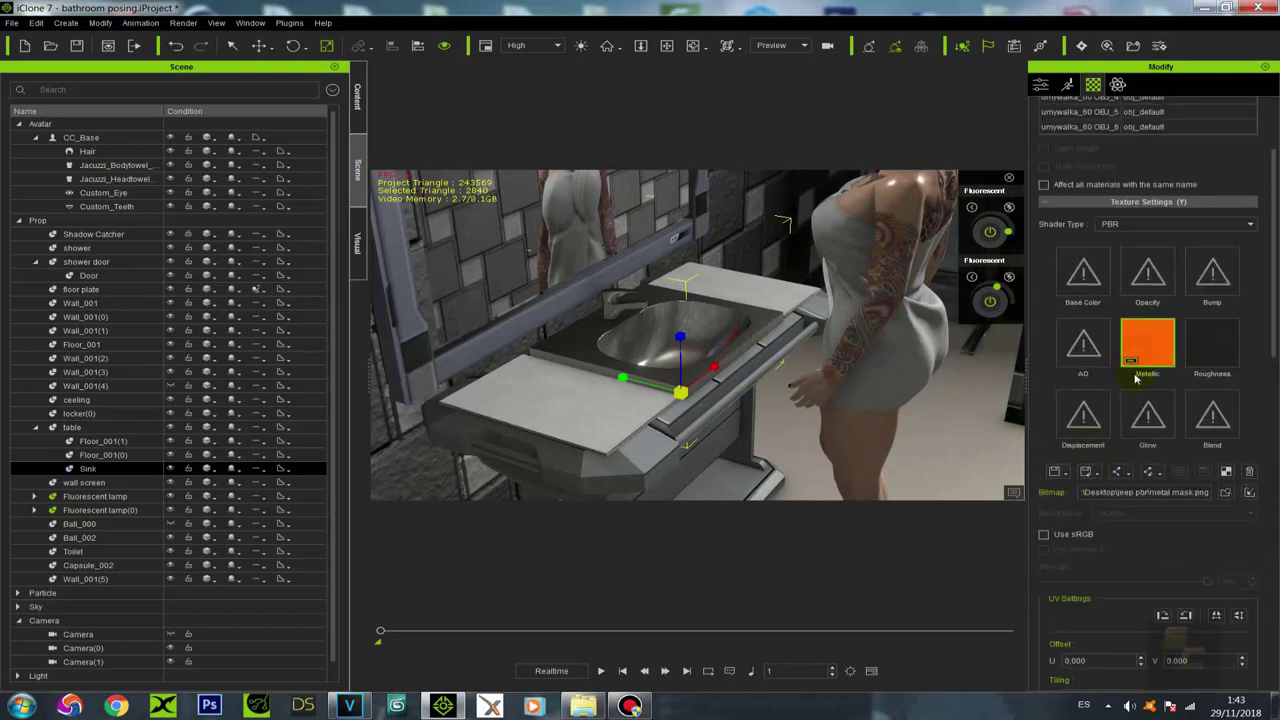
Step: Load the leather mask image into the sink's Metallic channel and inspect the basin and faucet up close
double_click(1148, 343)
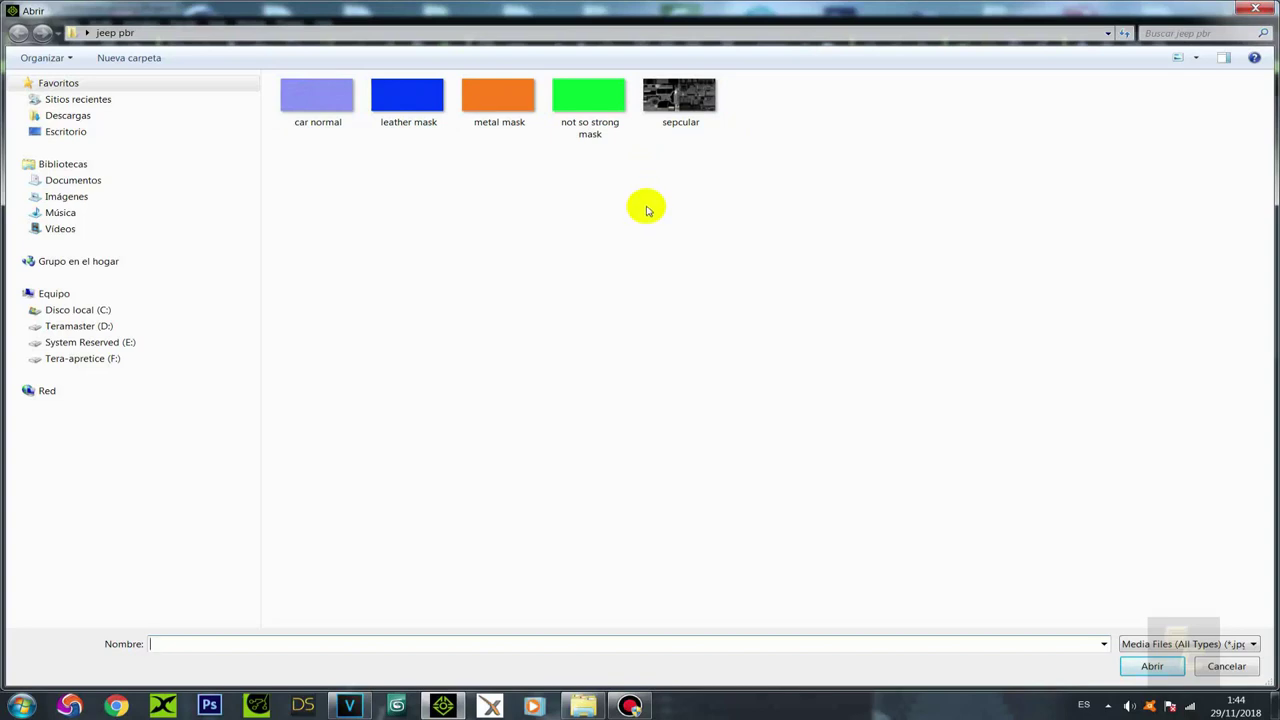
double_click(420, 90)
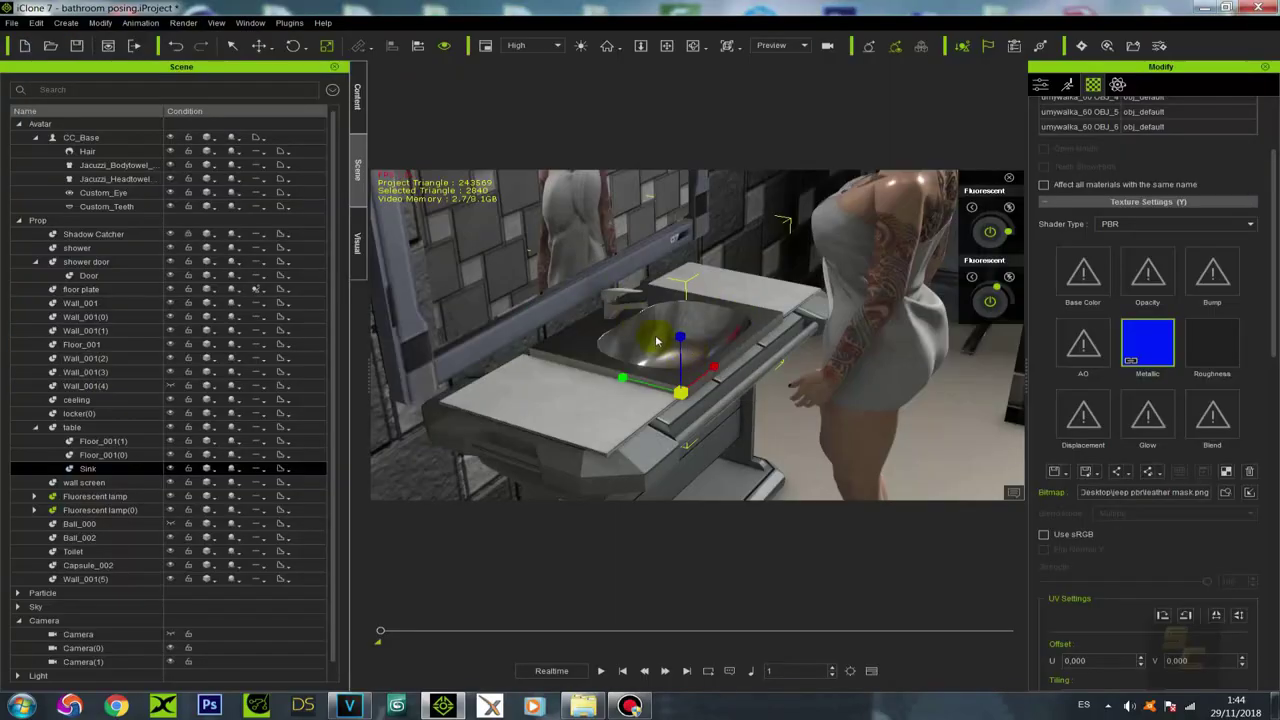
scroll(691, 352, "up", 5)
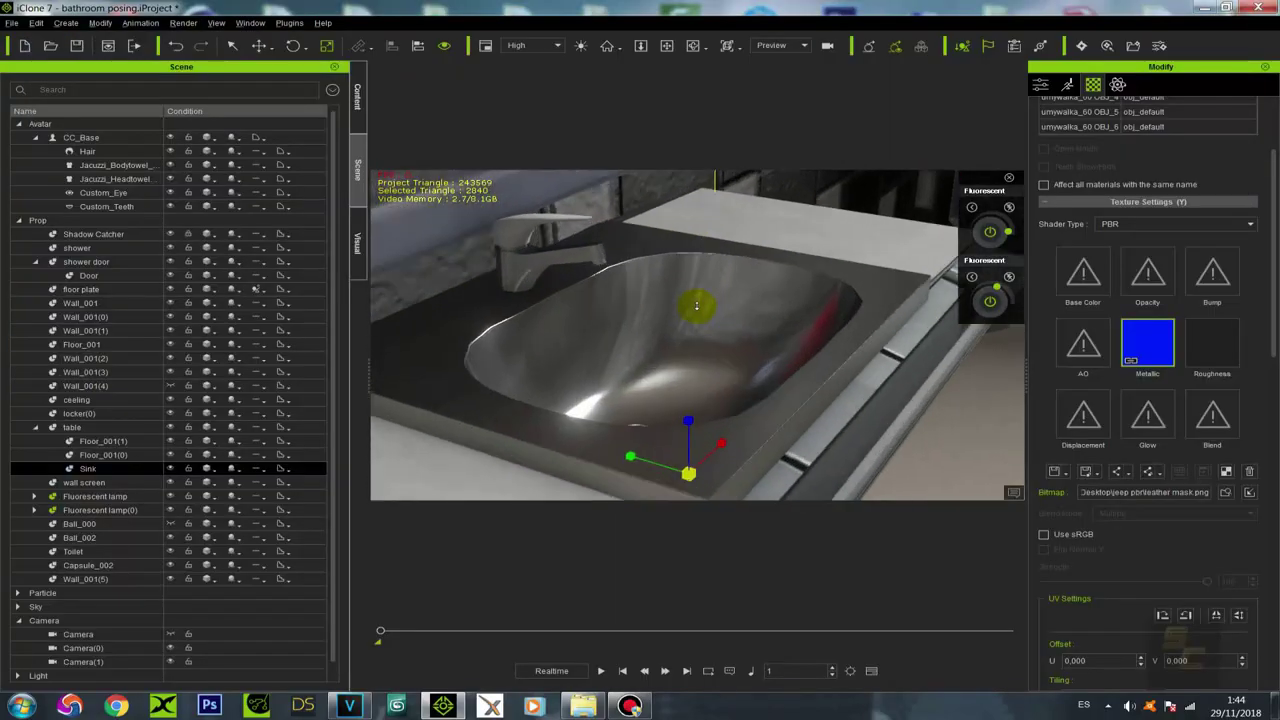
left_click_drag(675, 339, 706, 346)
scroll(708, 343, "up", 3)
right_click_drag(711, 340, 713, 277)
Step: Load the metal mask image into the sink's Metallic channel and inspect the surface up close
double_click(1136, 348)
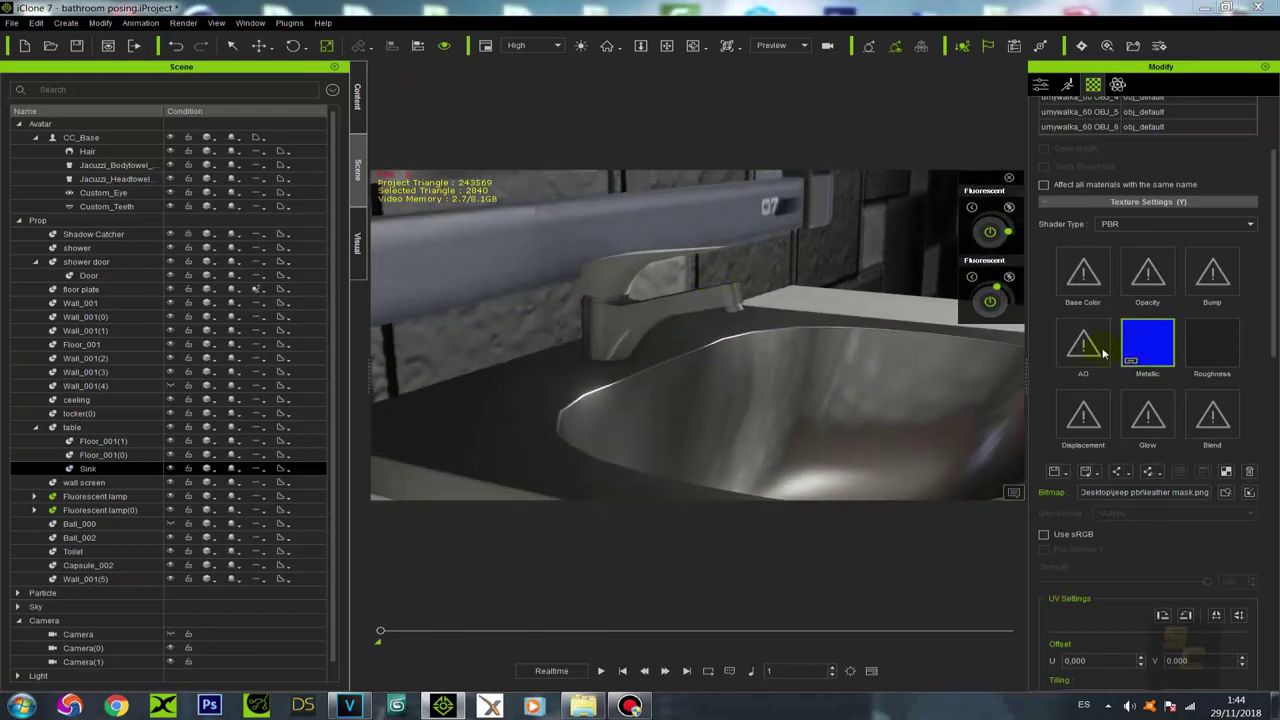
double_click(518, 116)
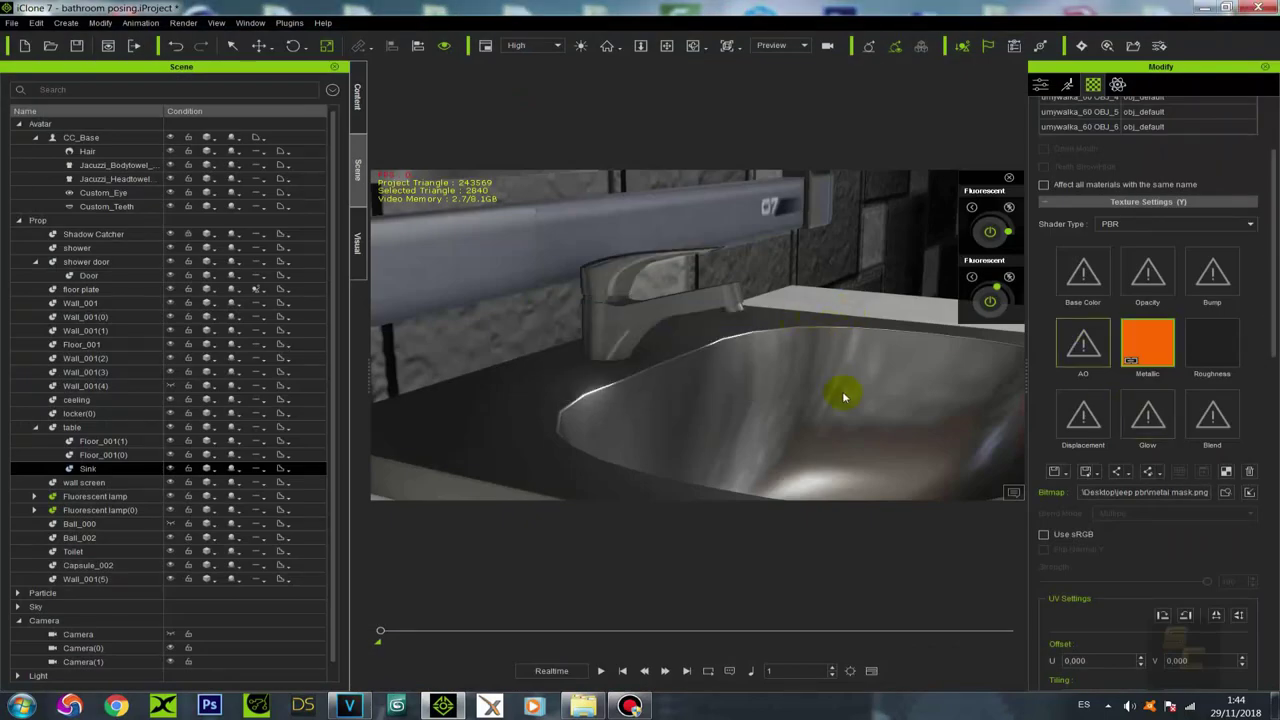
right_click_drag(694, 357, 671, 486, "alt")
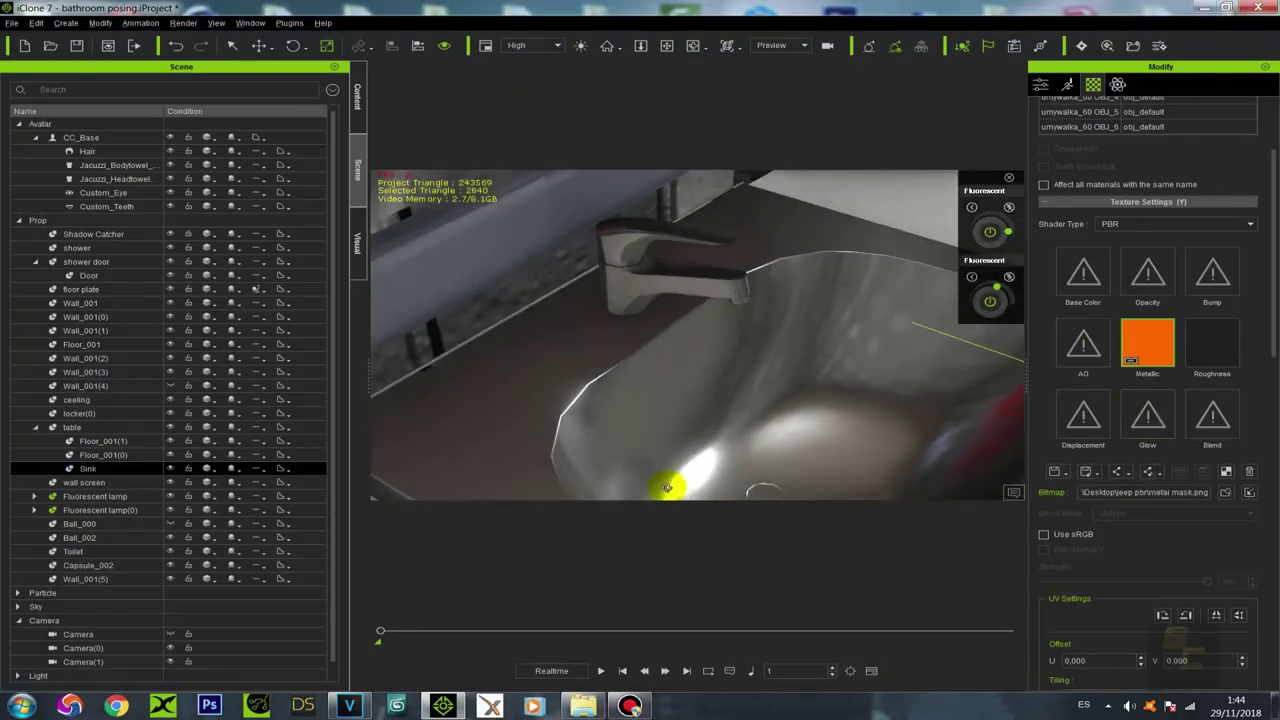
left_click_drag(696, 446, 766, 402, "alt")
right_click_drag(766, 402, 780, 390)
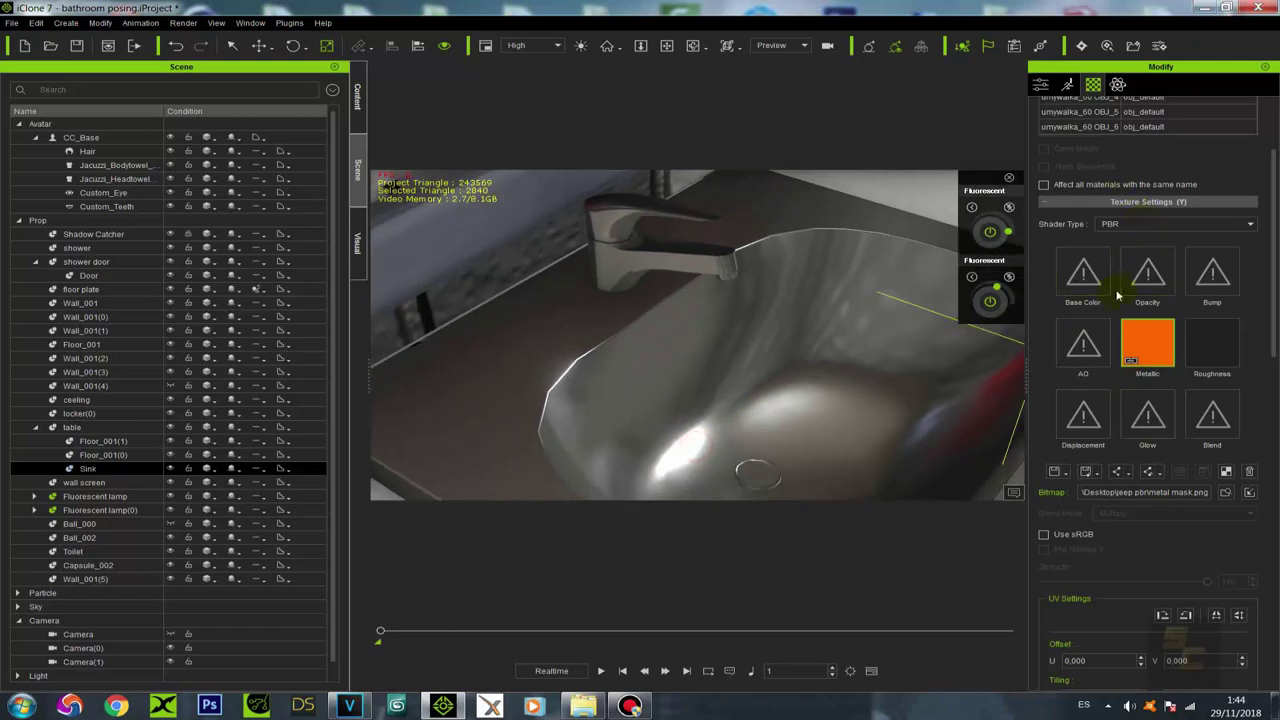
Step: Pick the basin's material, mesh umywalka_60 OBJ_6, directly from the sink in the viewport
scroll(1118, 294, "up", 2)
scroll(1194, 214, "up", 2)
left_click(1205, 137)
left_click(762, 339)
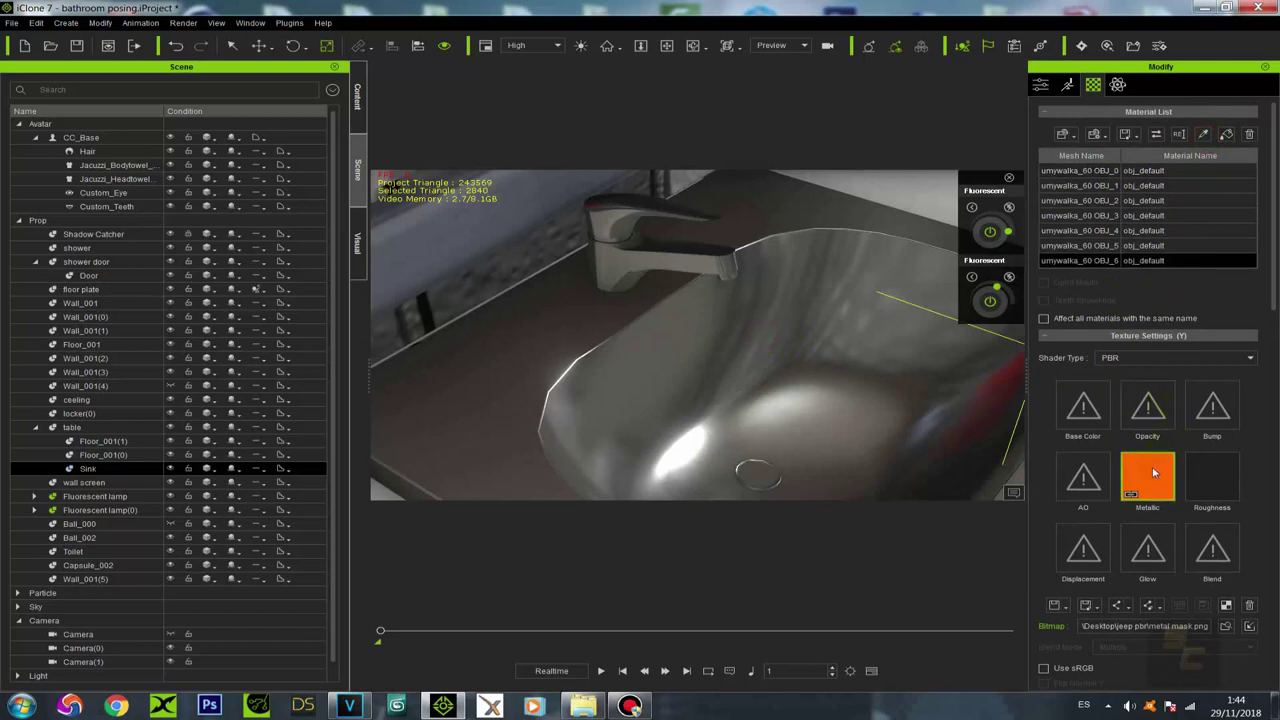
Step: Check the sink's Roughness map in the Adjust Color settings, close them and reselect the Metallic channel
scroll(1153, 473, "down", 2)
left_click(1213, 369)
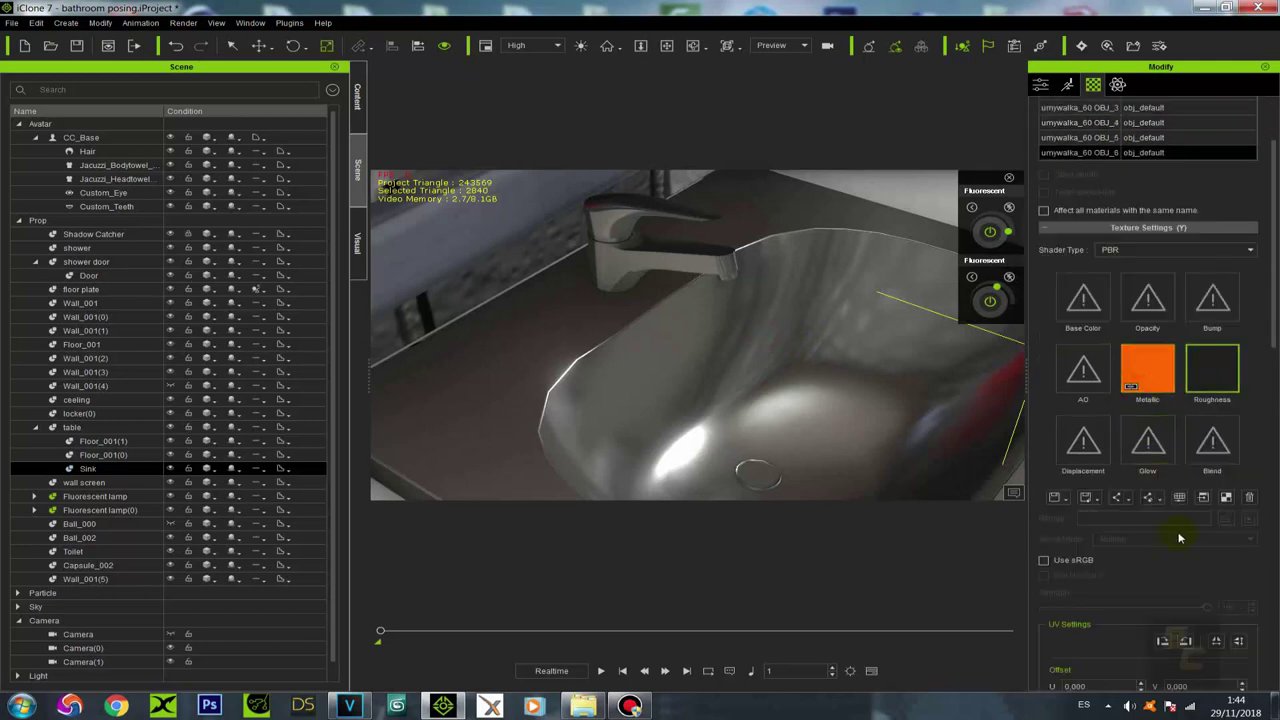
left_click(1180, 499)
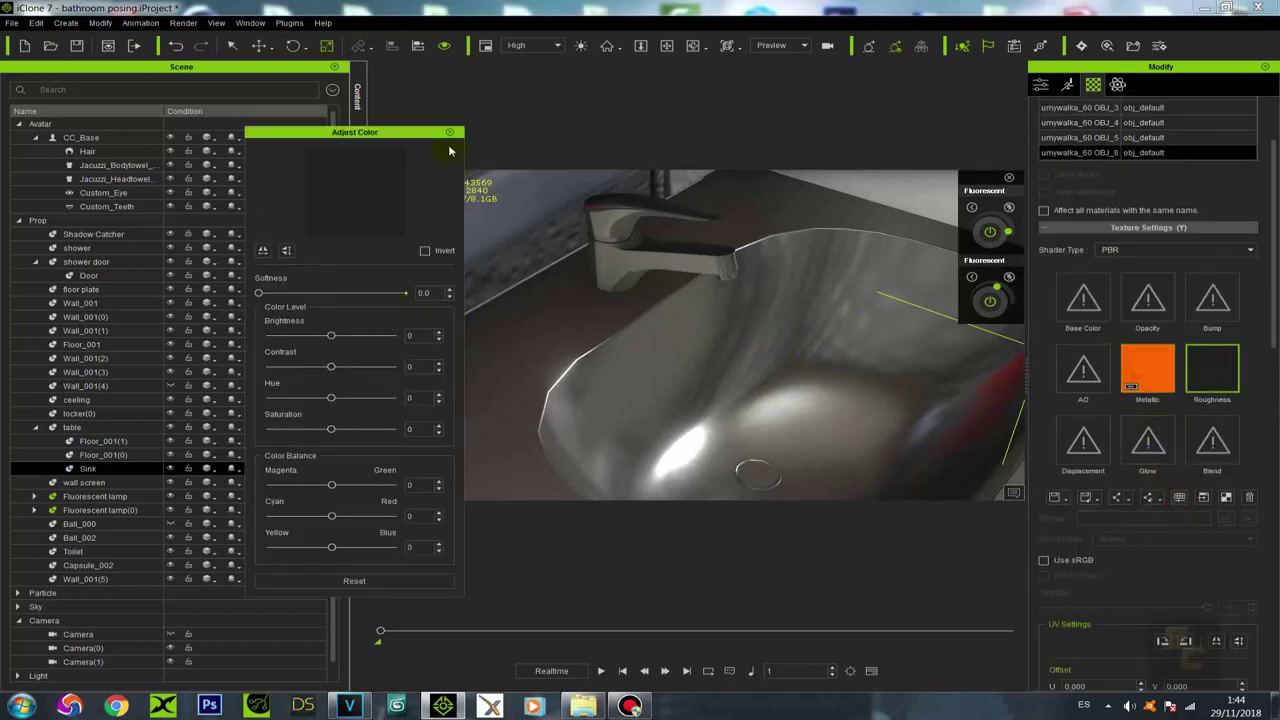
left_click(449, 132)
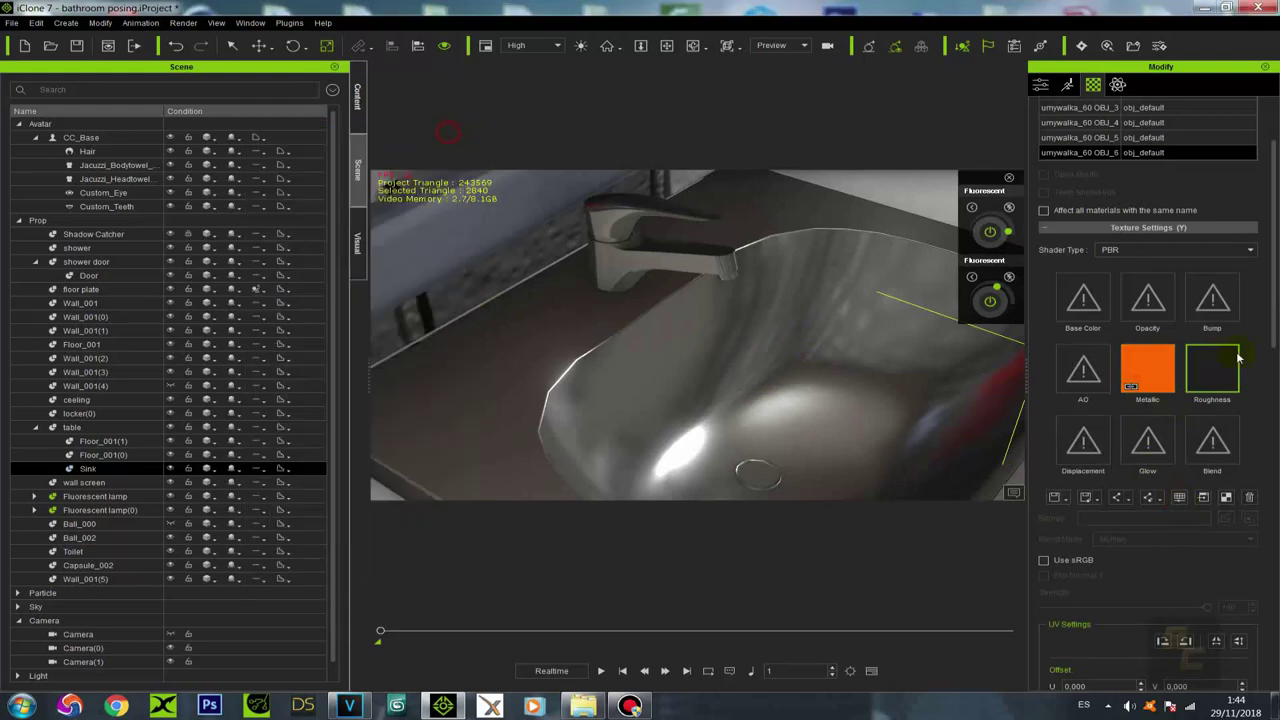
left_click(1145, 360)
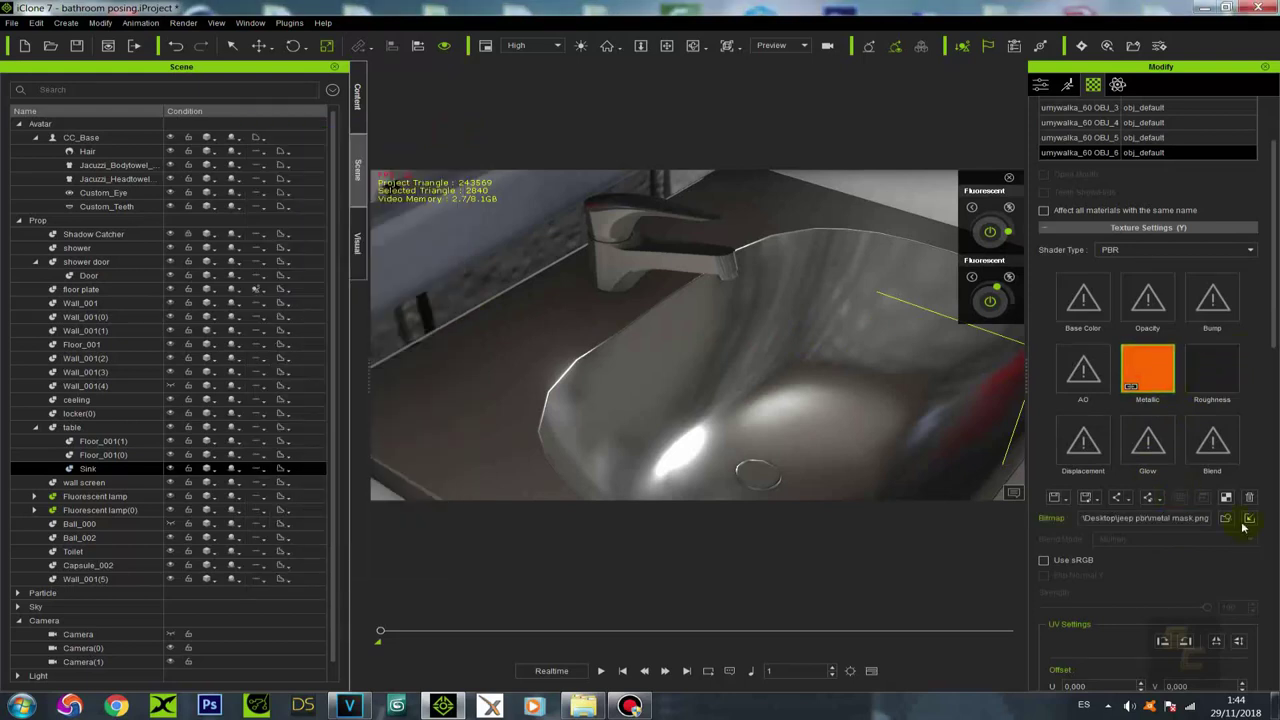
Step: Select the metal locker standing against the wall beside the shower
scroll(760, 437, "down", 5)
right_click_drag(766, 429, 710, 440)
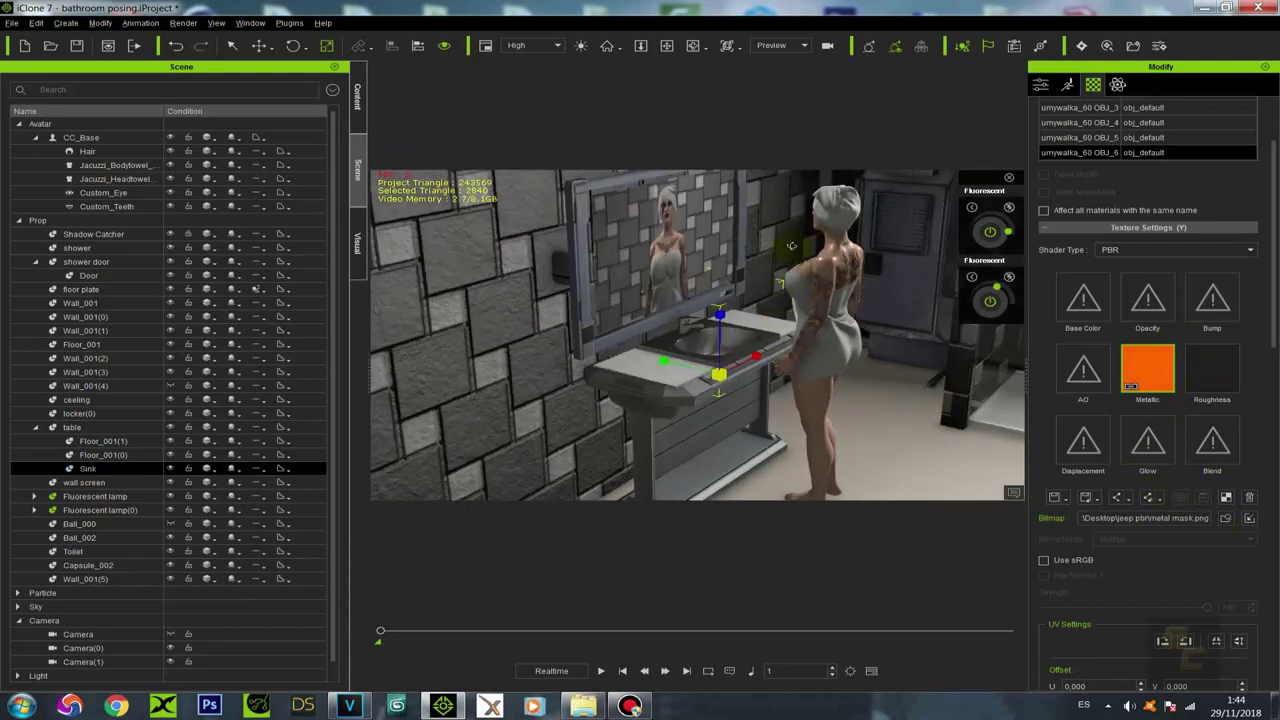
scroll(771, 352, "up", 8)
scroll(800, 400, "down", 5)
right_click_drag(810, 388, 775, 338)
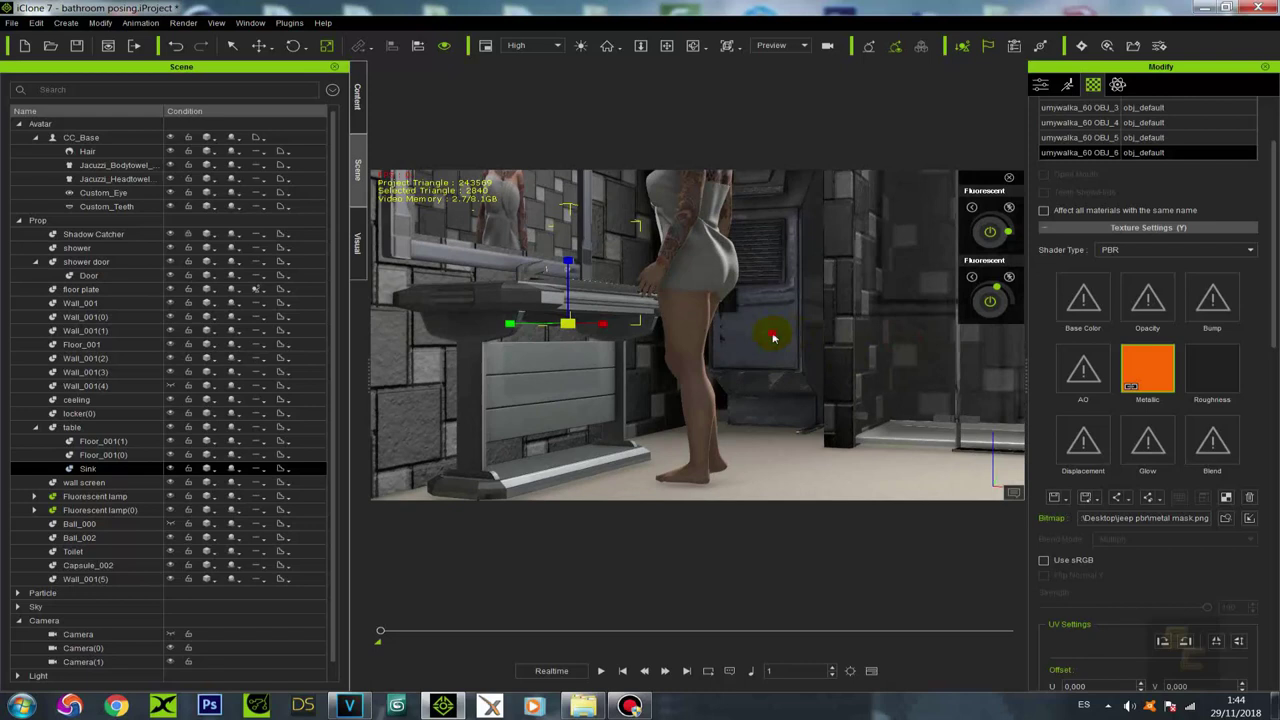
left_click(772, 337)
mouse_move(771, 383)
right_mouse_down()
mouse_move(754, 400)
mouse_move(761, 379)
right_mouse_up()
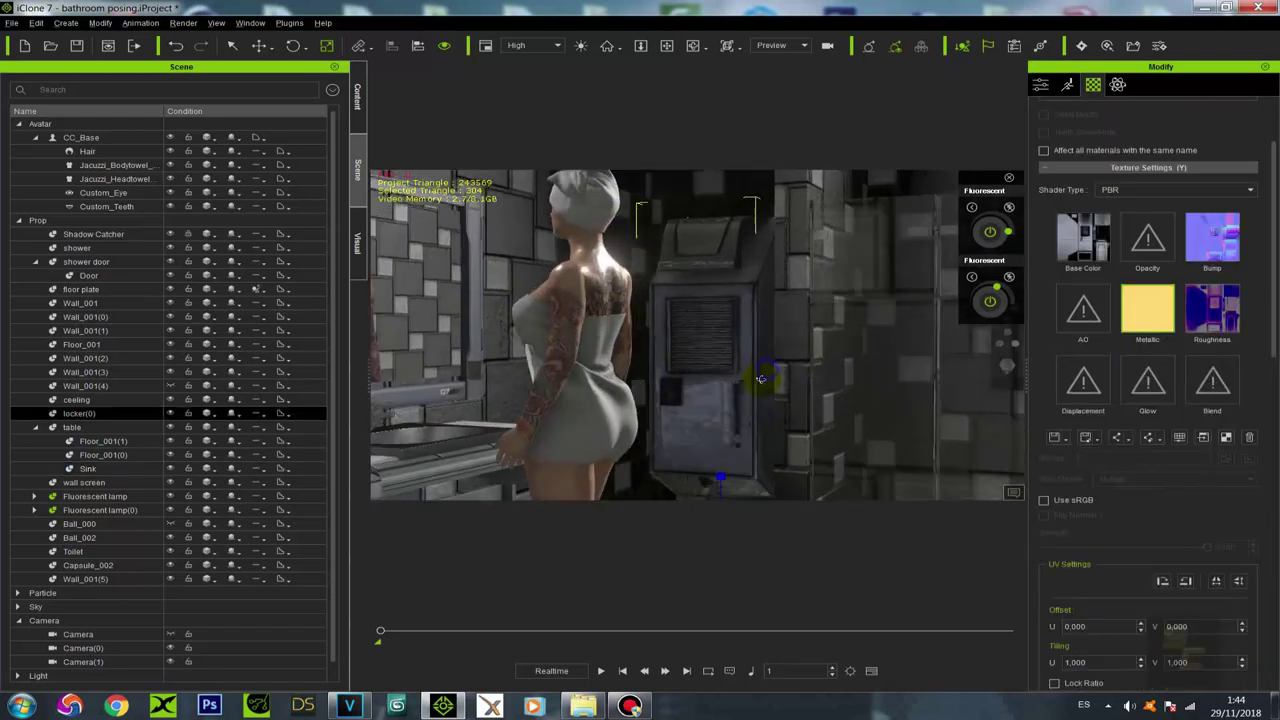
Step: Inspect the locker's Metallic map in the Adjust Color settings without loading another image
double_click(1141, 308)
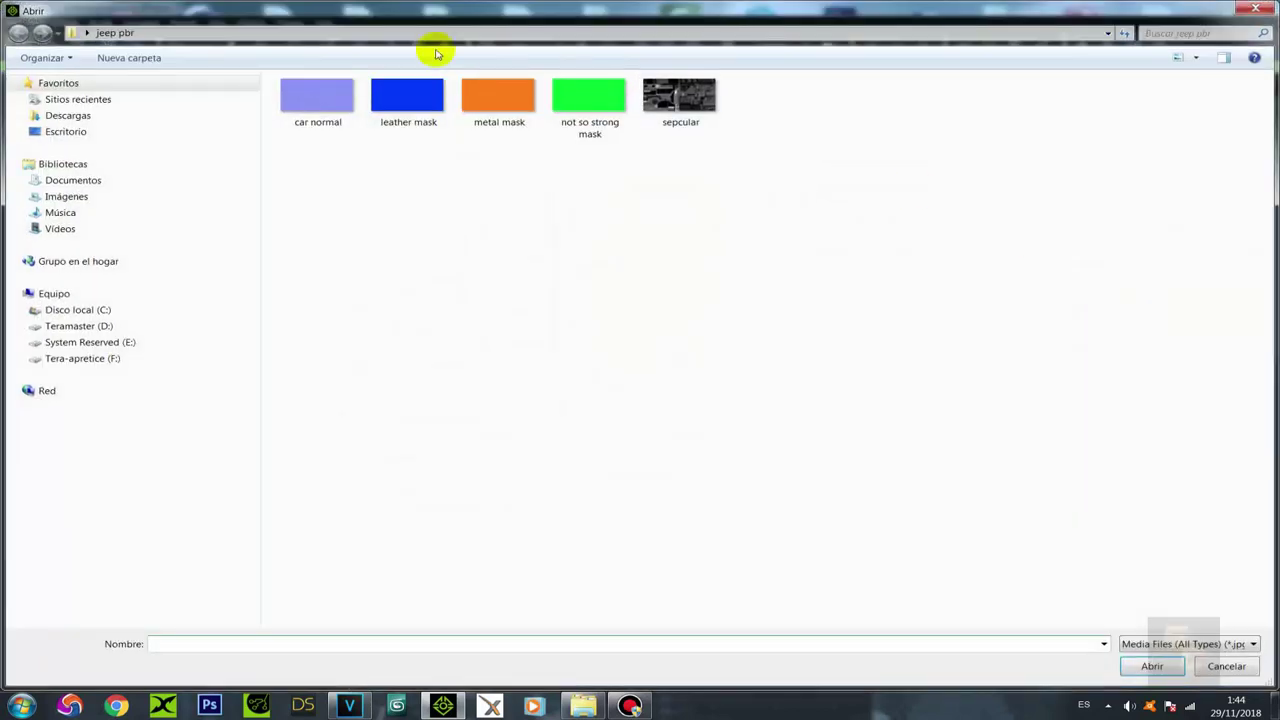
left_click(1254, 8)
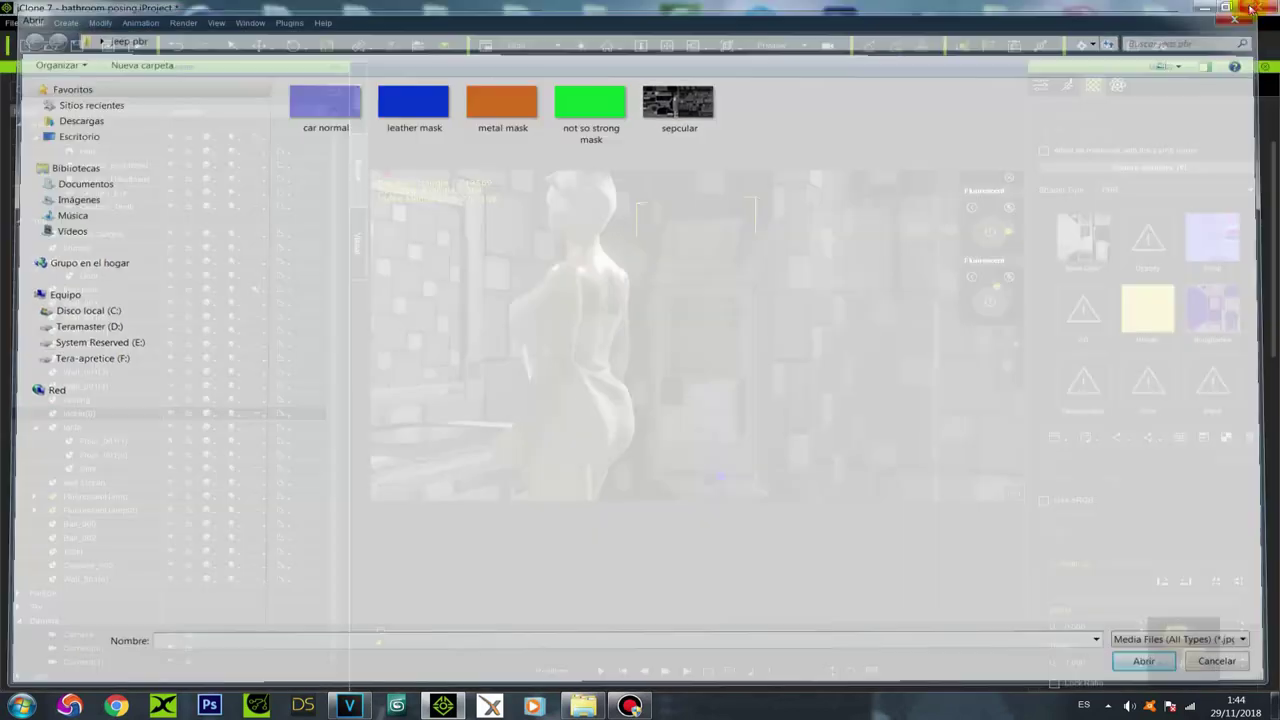
left_click(1142, 305)
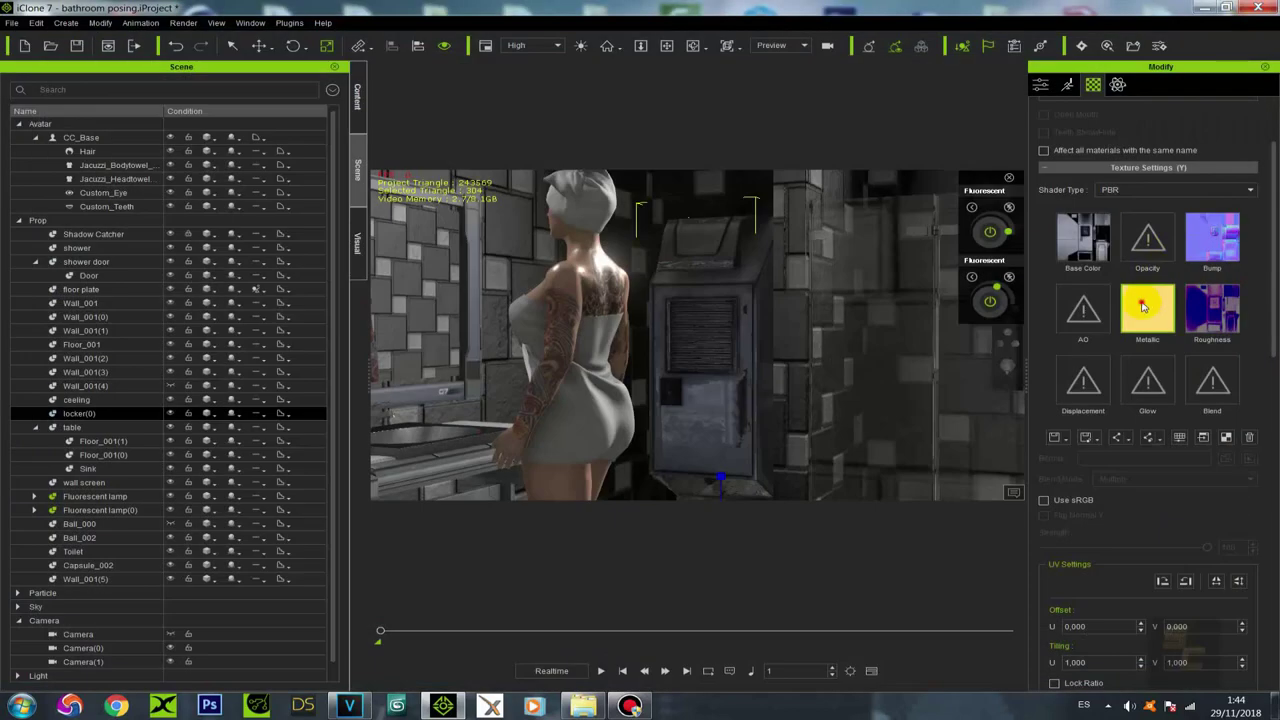
left_click(1179, 439)
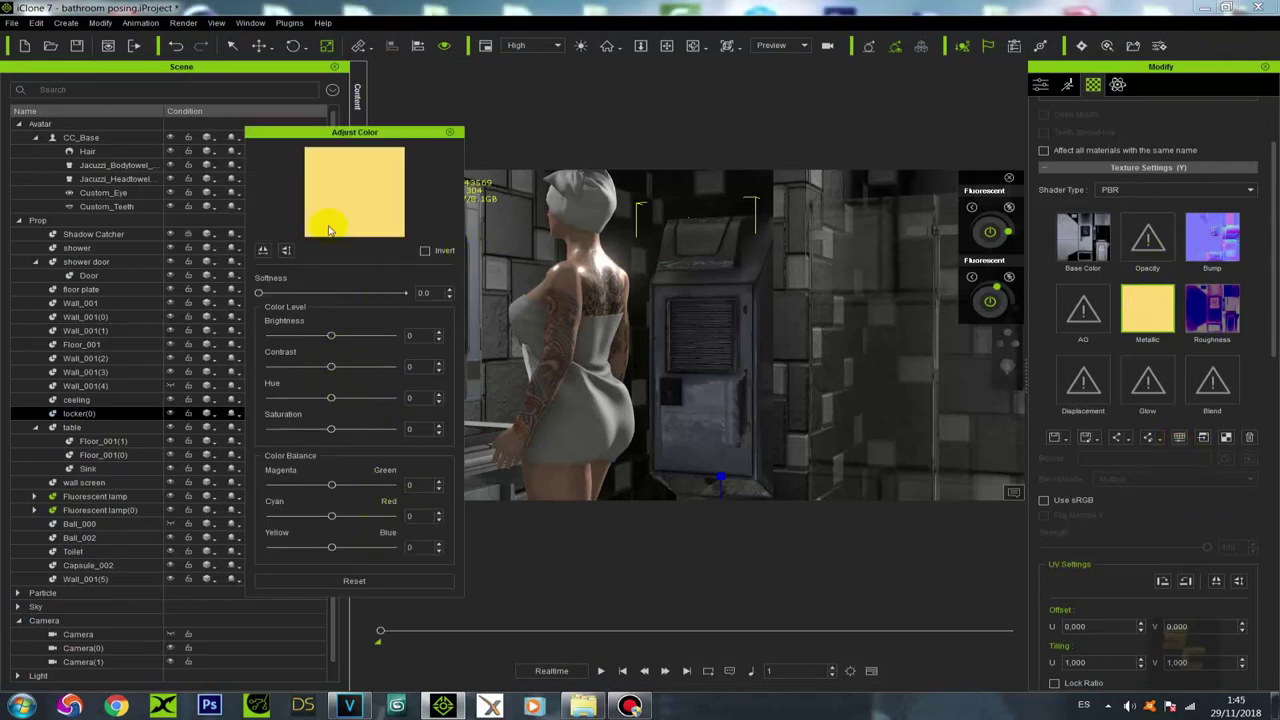
left_click(450, 133)
Step: Select the stone block wall behind the toilet, Wall_001(3), and examine its texture channels and material settings
right_click_drag(985, 441, 1037, 449)
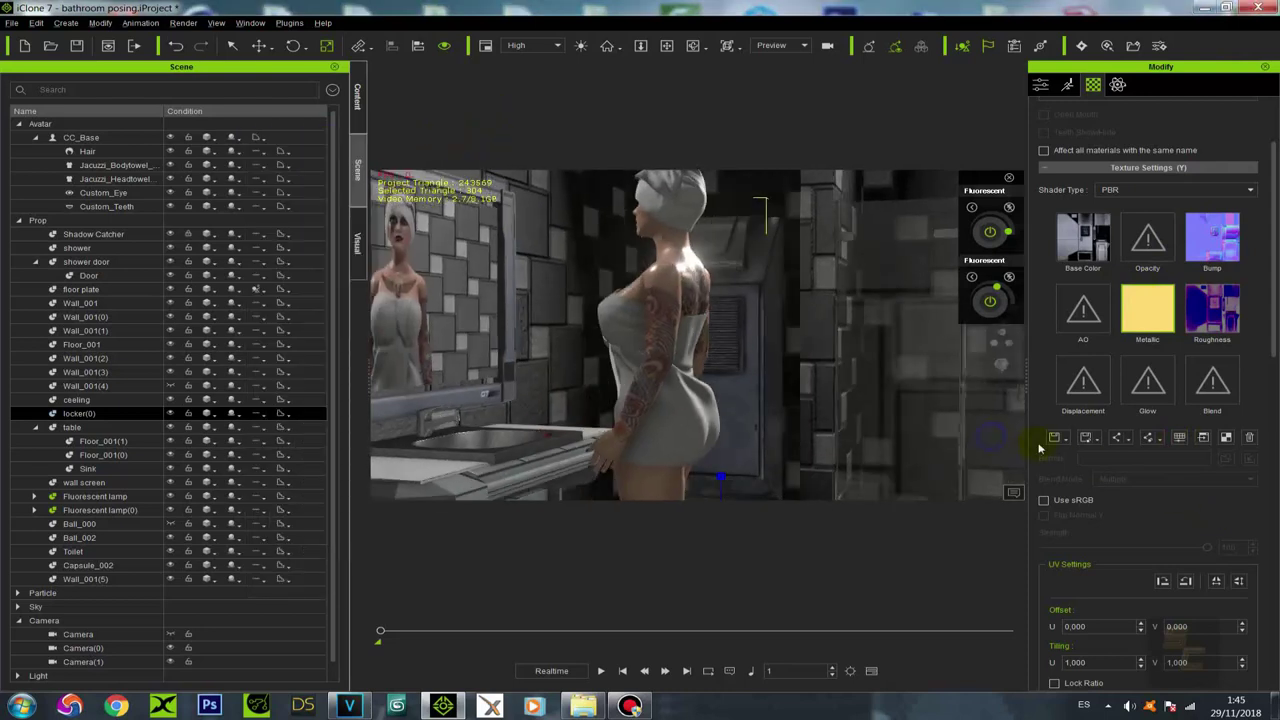
right_click_drag(931, 403, 791, 380)
scroll(801, 401, "down", 3)
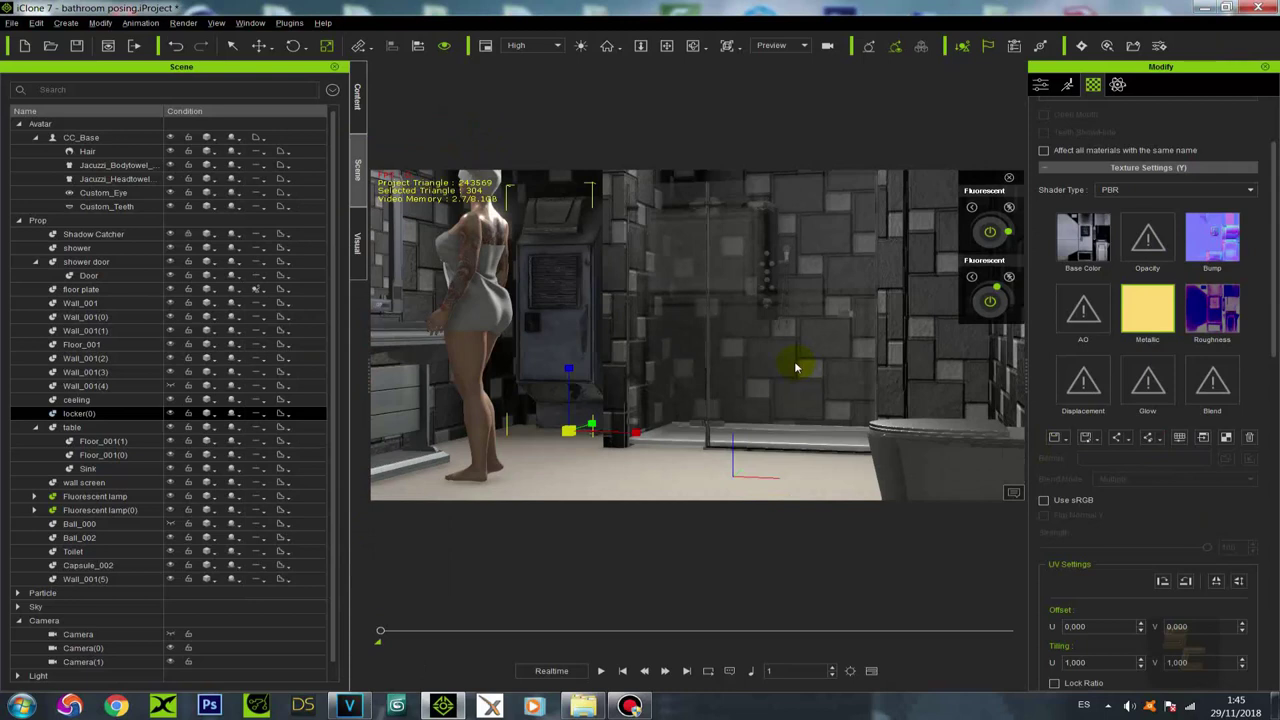
right_click_drag(1015, 355, 890, 292)
right_click_drag(900, 372, 846, 309)
left_click(897, 288)
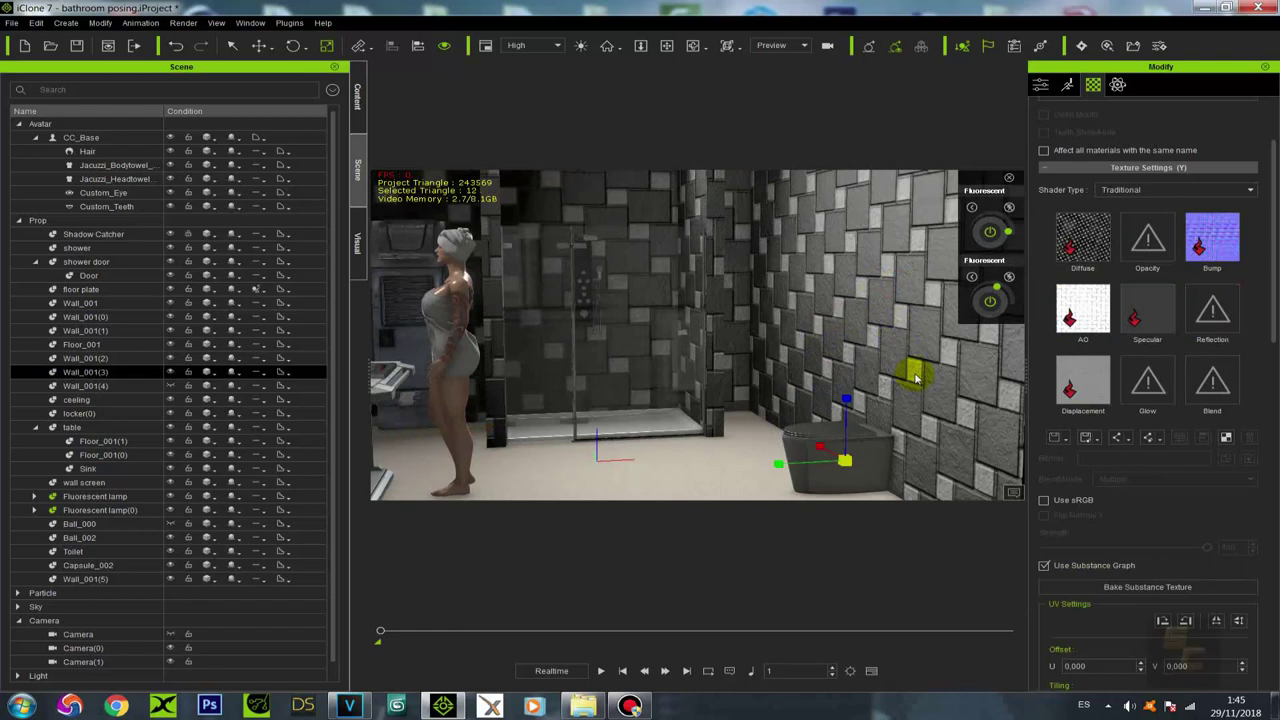
scroll(1178, 520, "down", 5)
scroll(1181, 523, "down", 5)
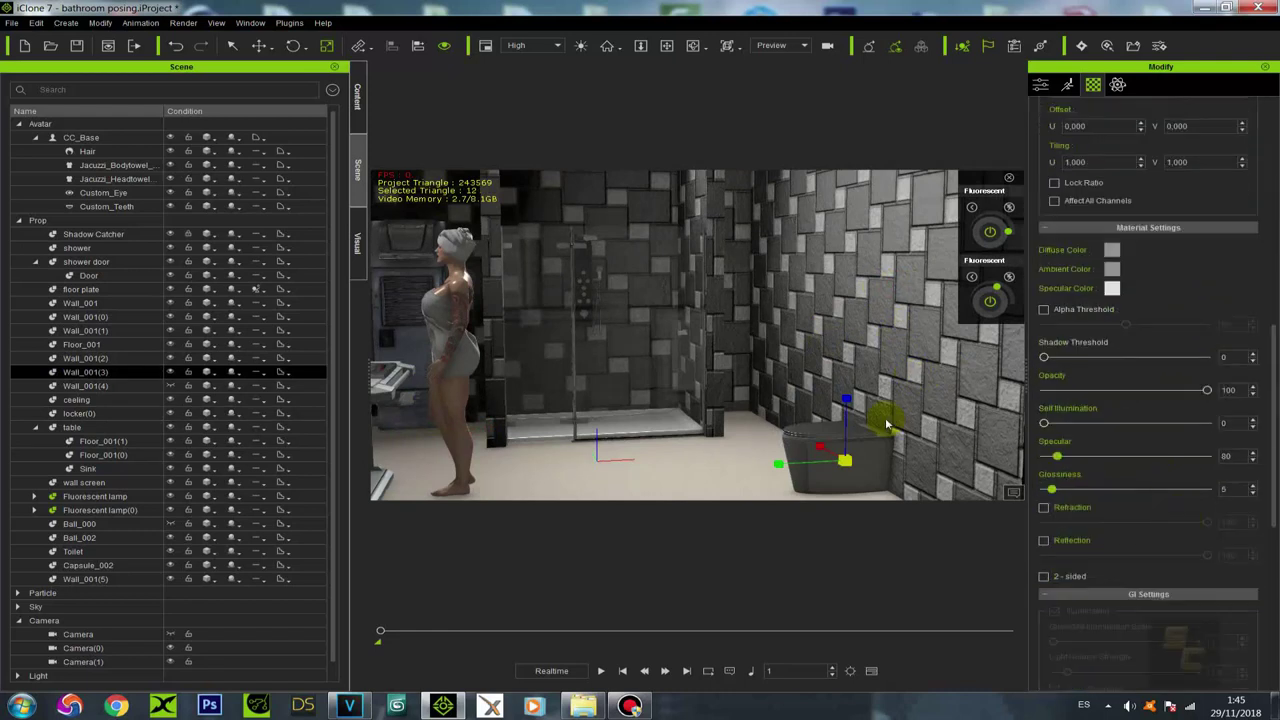
scroll(795, 302, "down", 3)
left_click_drag(869, 351, 880, 317, "alt")
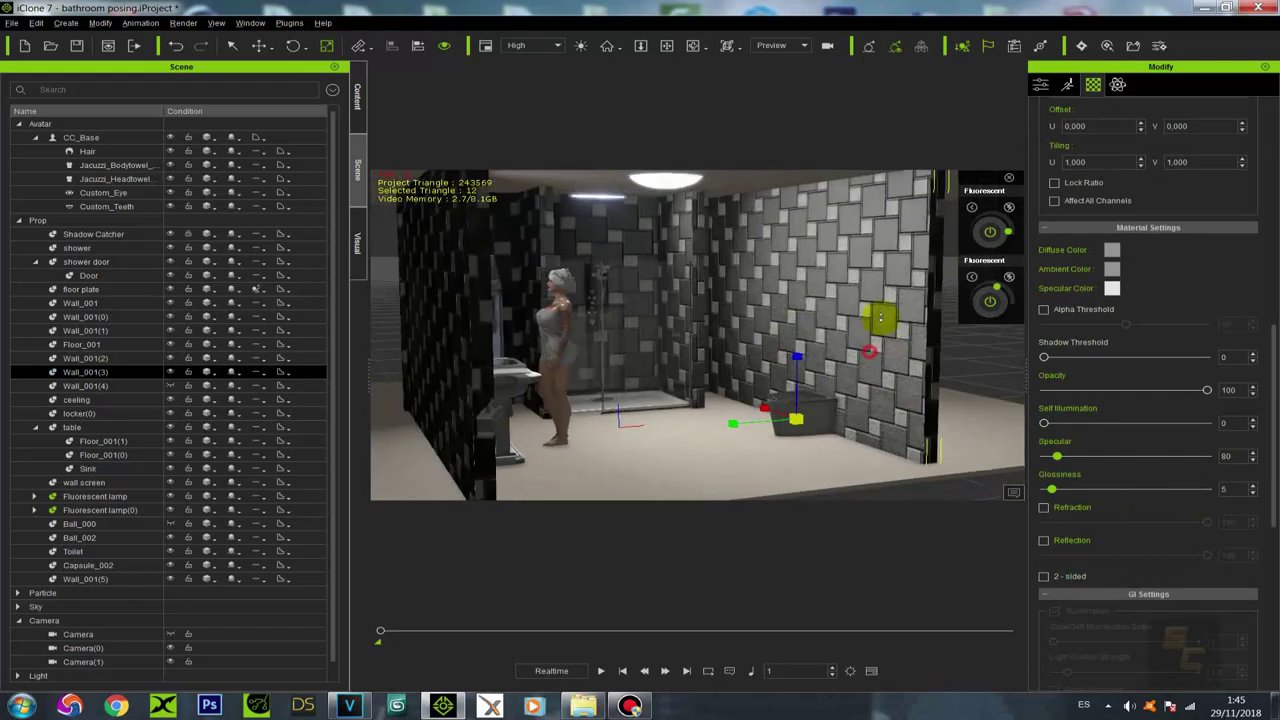
Step: Try a dark grey diffuse color, #232323, on the stone block wall behind the toilet and undo it
scroll(880, 317, "up", 2)
scroll(1147, 465, "down", 1)
scroll(1147, 465, "up", 1)
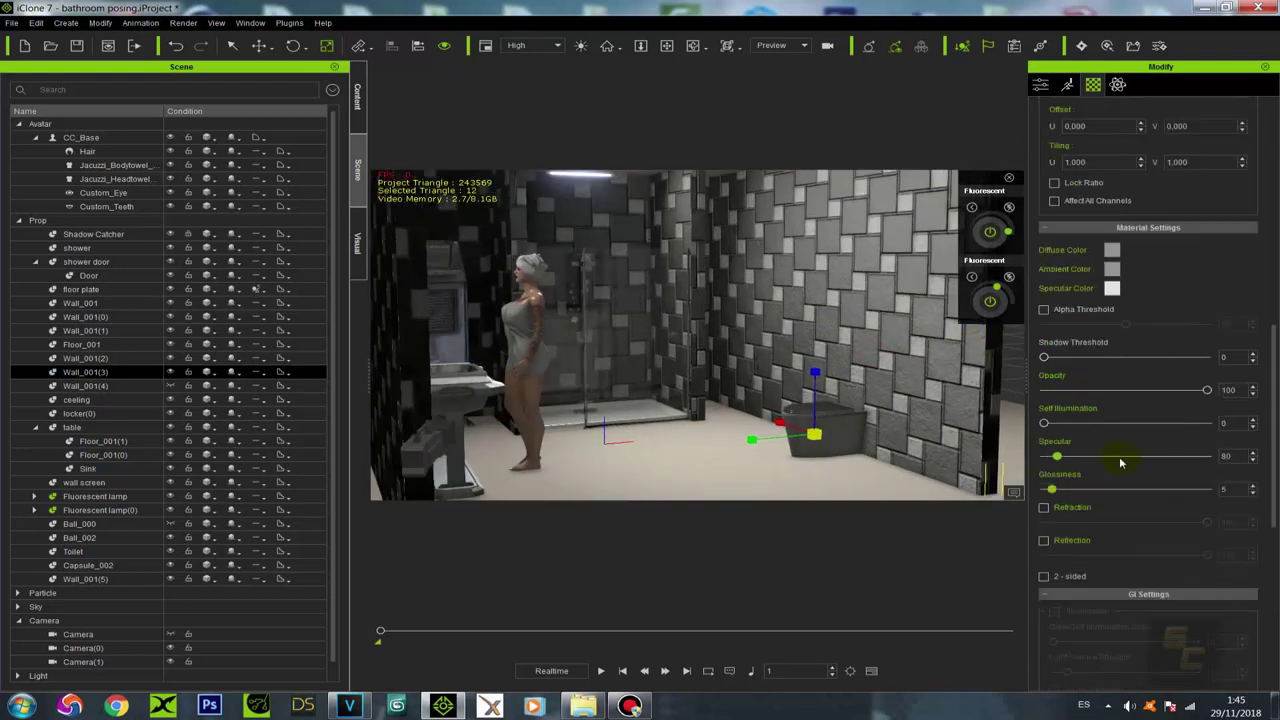
left_click_drag(895, 355, 868, 384, "alt")
right_click_drag(868, 386, 855, 362)
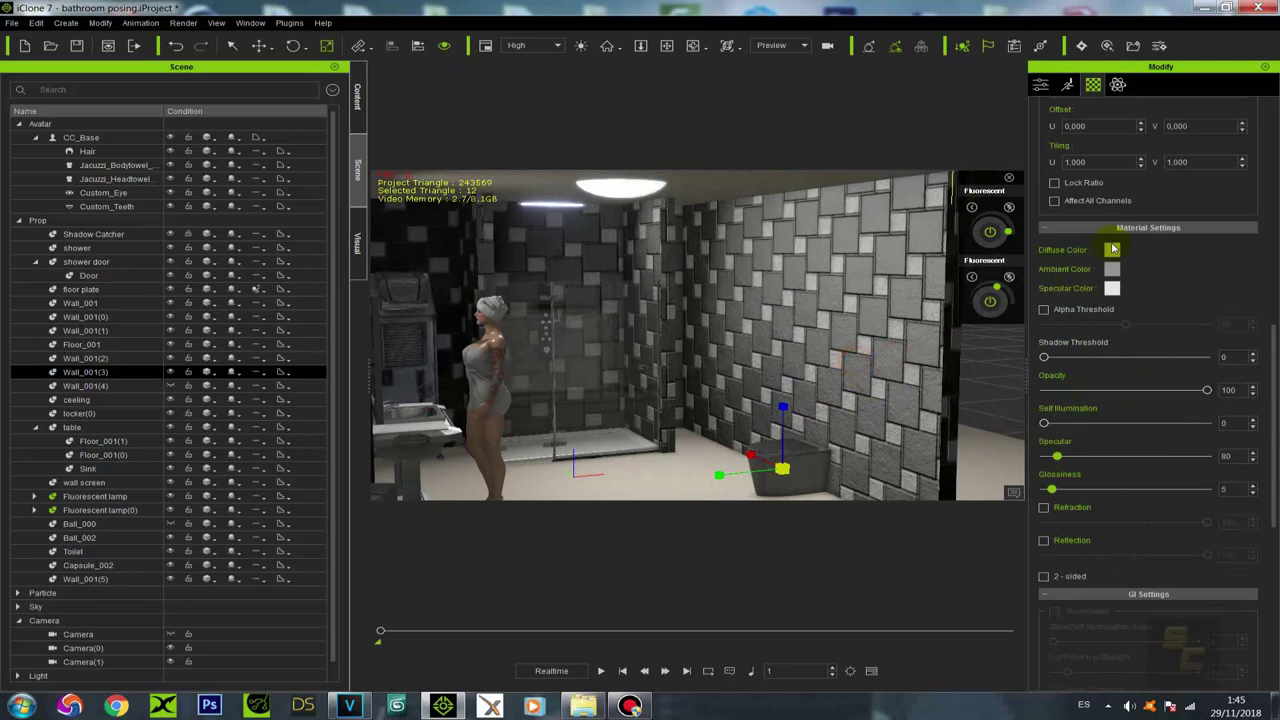
left_click(1112, 249)
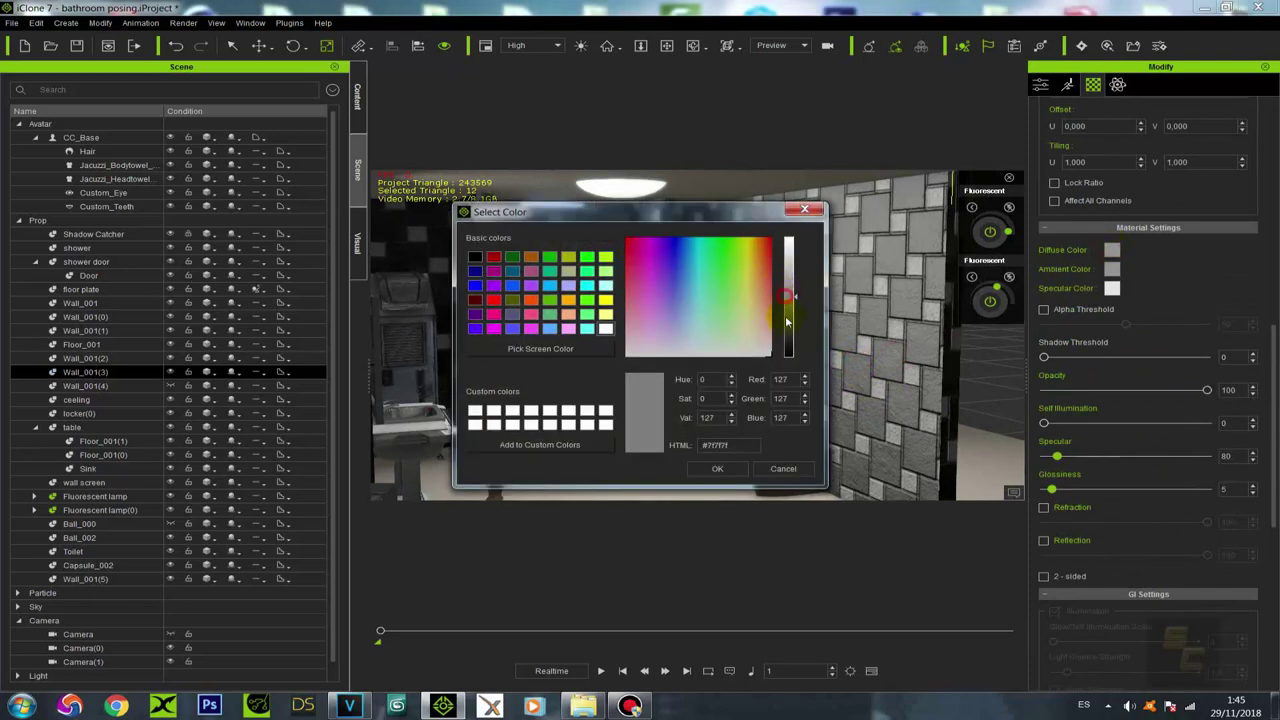
left_click(720, 468)
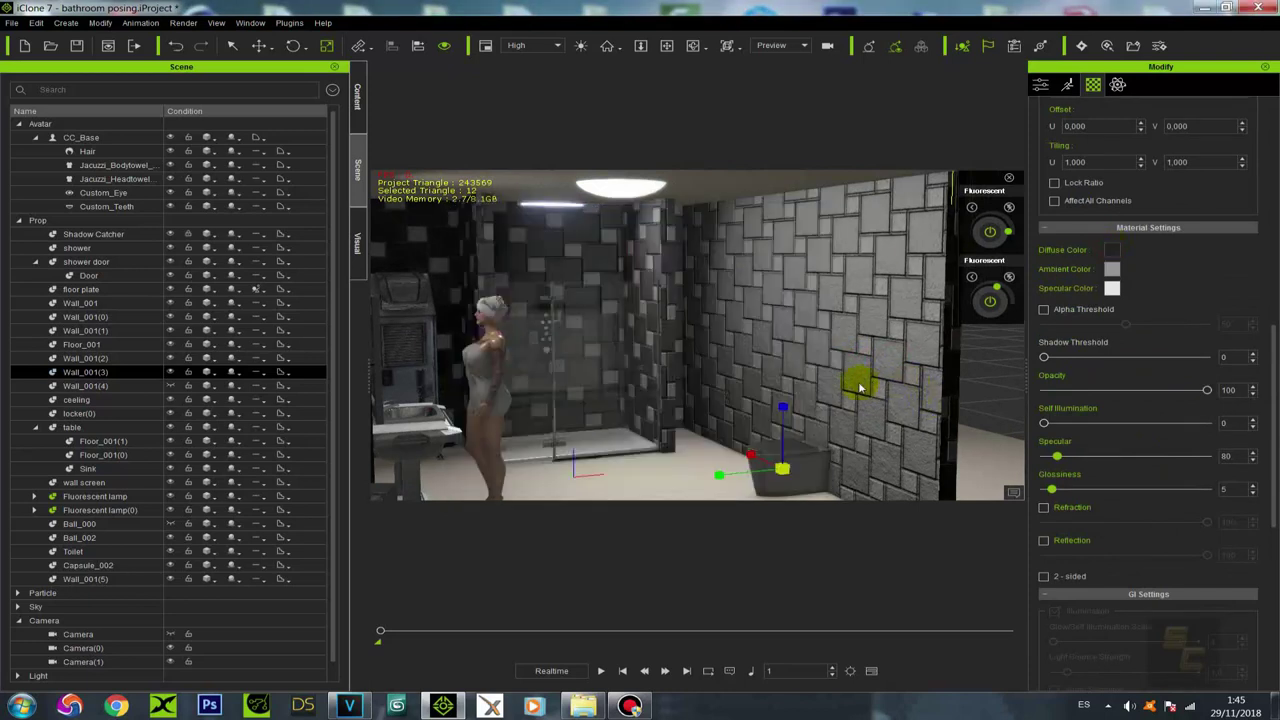
left_click(1109, 250)
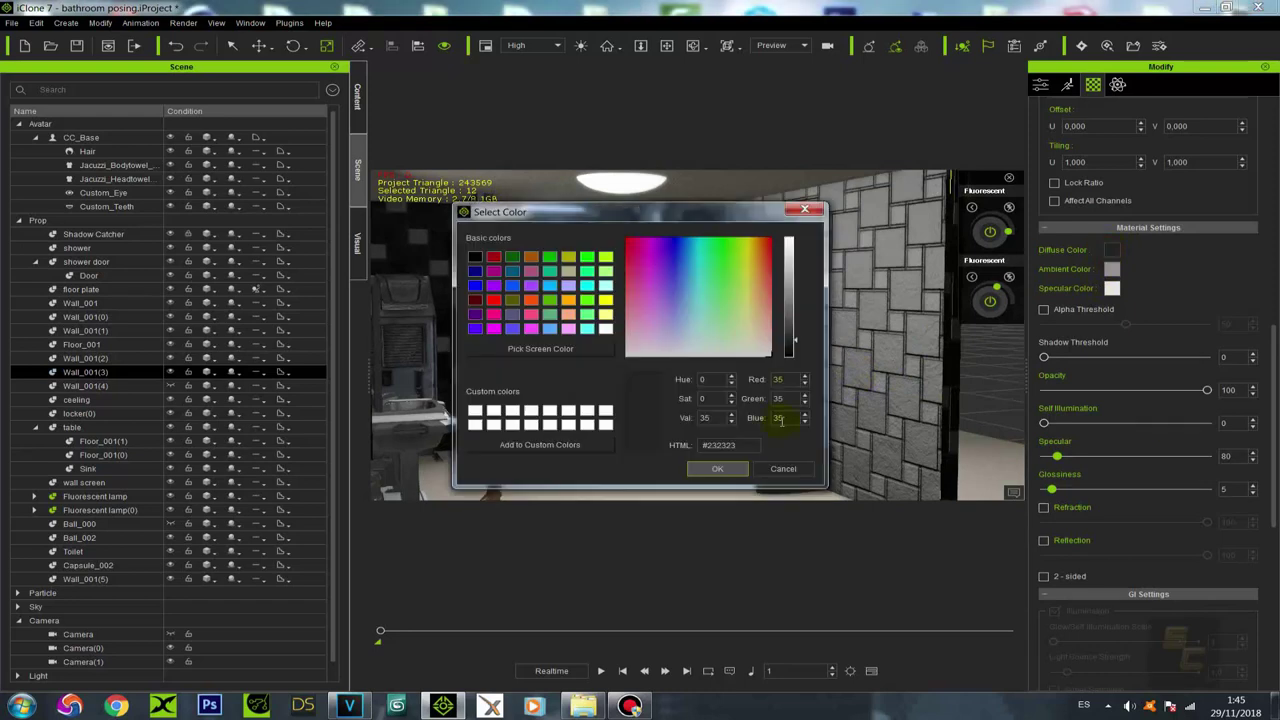
left_click(805, 209)
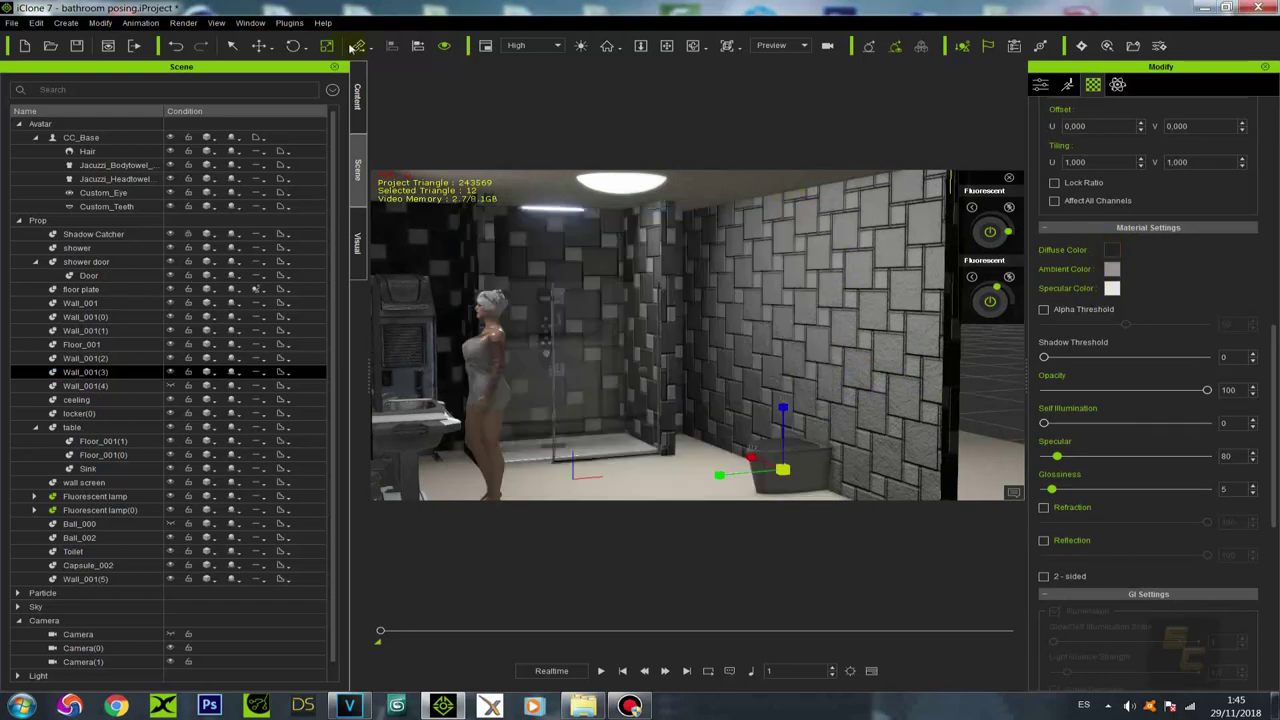
left_click(176, 46)
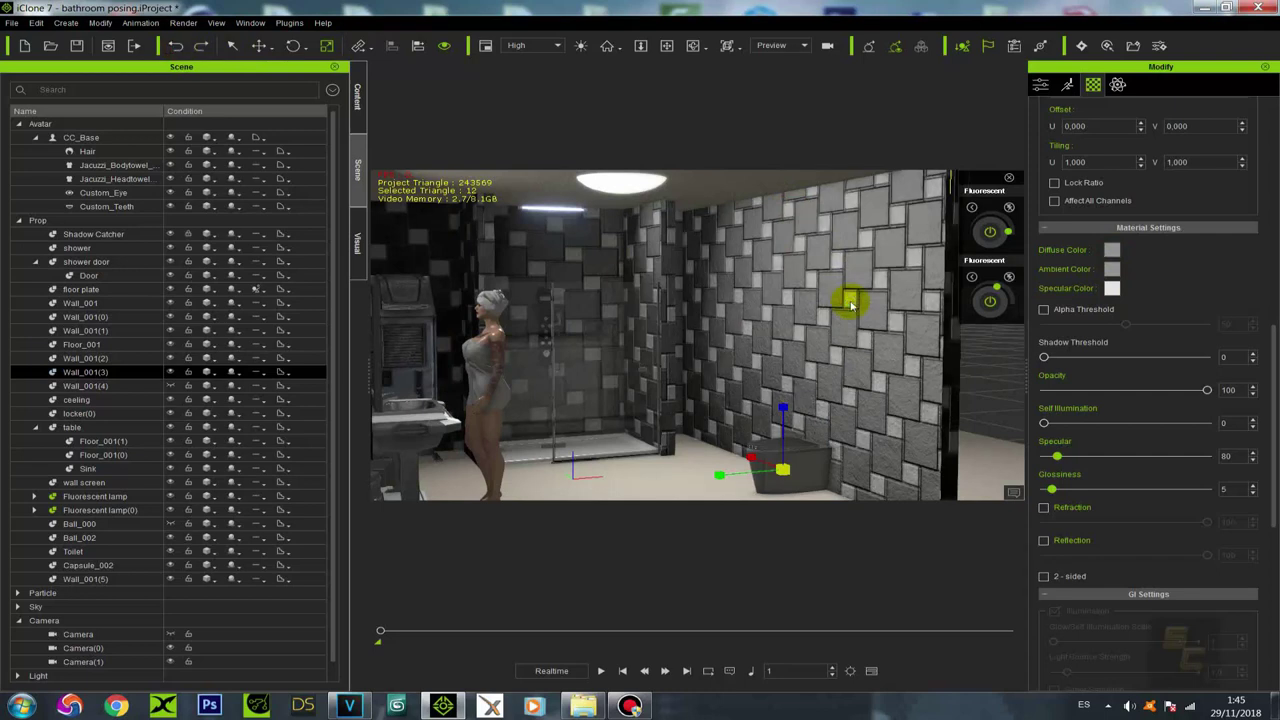
Step: Select the toilet beside the stone wall and view it up close
right_click_drag(848, 360, 697, 386, "alt")
scroll(718, 430, "down", 2)
left_click_drag(718, 430, 730, 322, "alt")
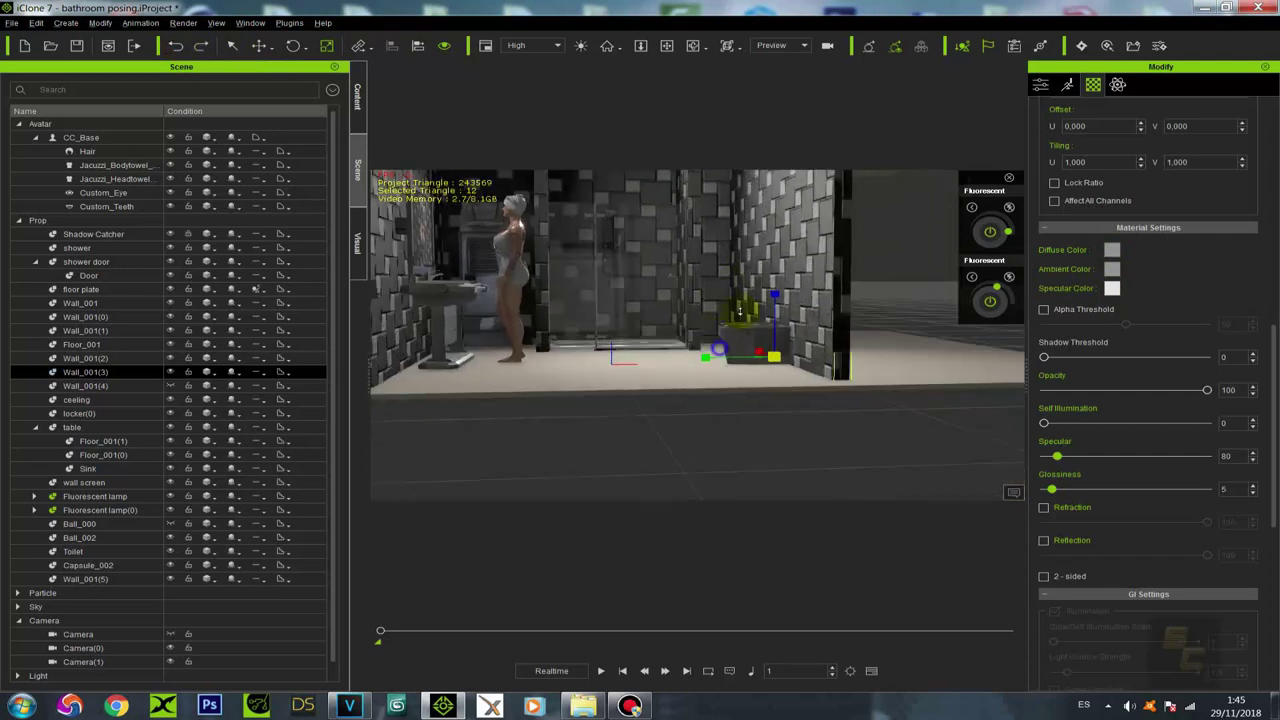
scroll(730, 322, "up", 6)
left_click(903, 367)
right_click_drag(937, 389, 823, 374)
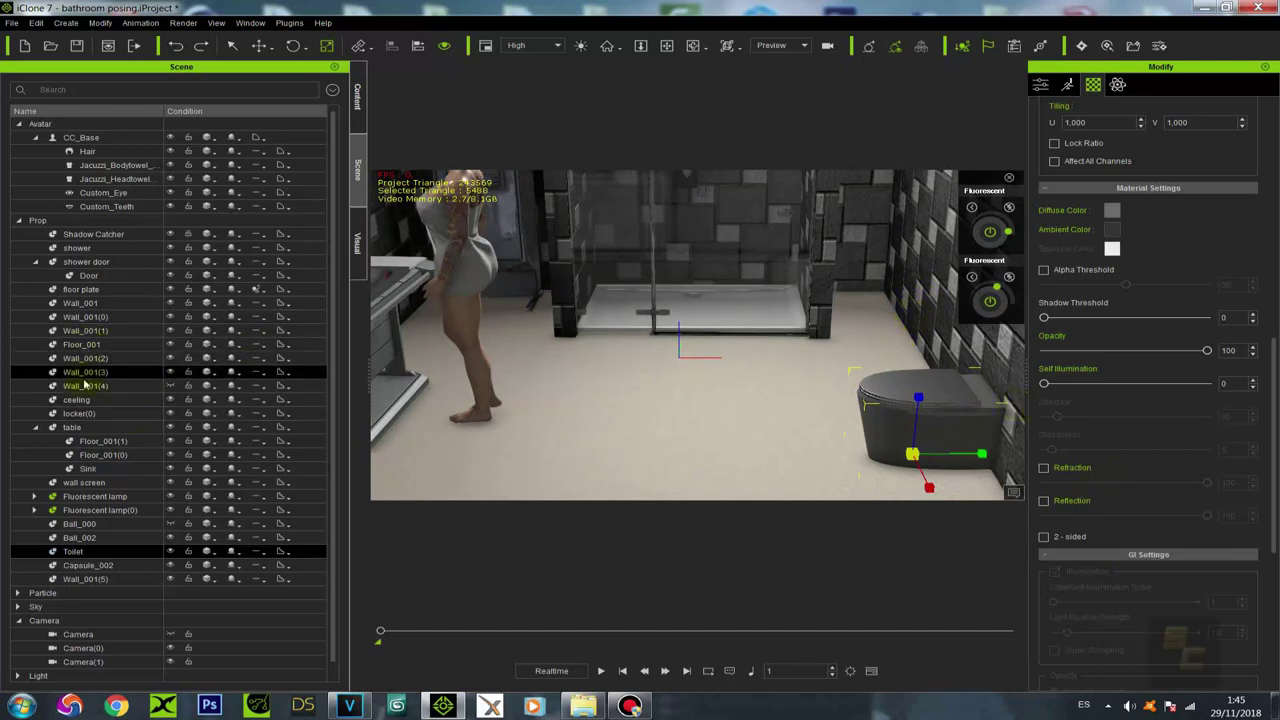
Step: Collapse the table group, select Ball_000 in the prop list and make it visible
left_click(34, 427)
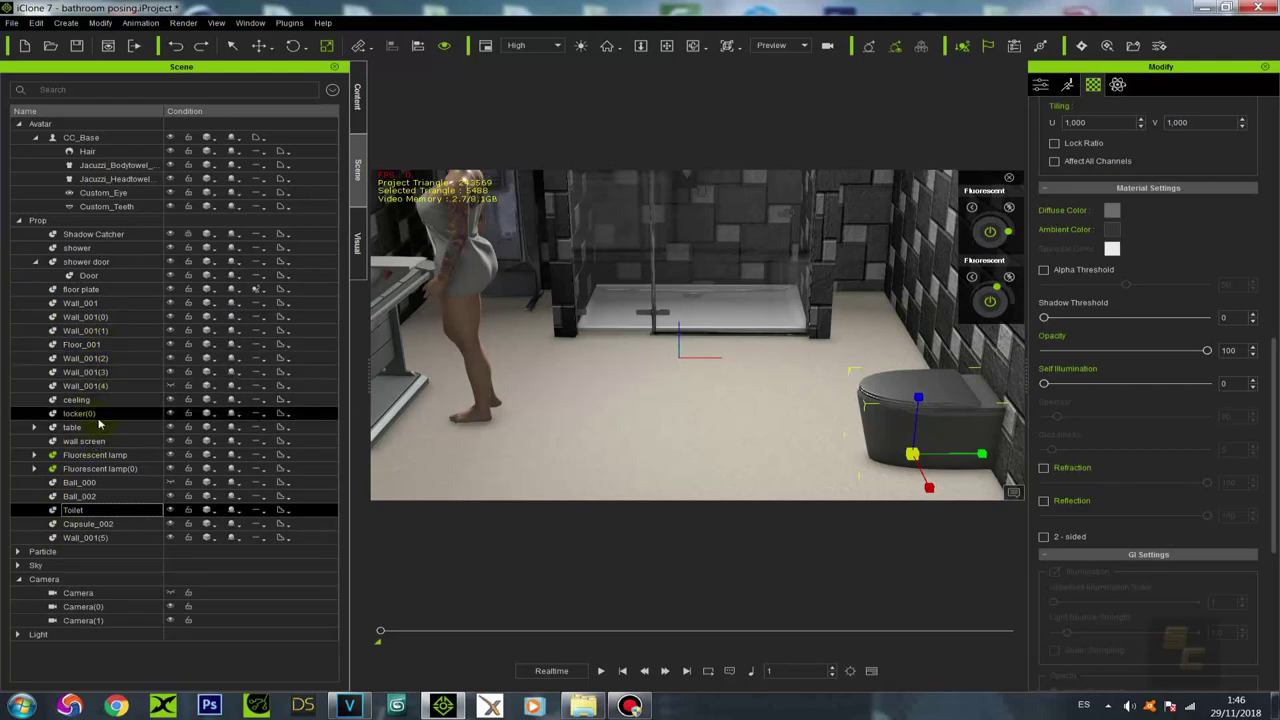
left_click(93, 483)
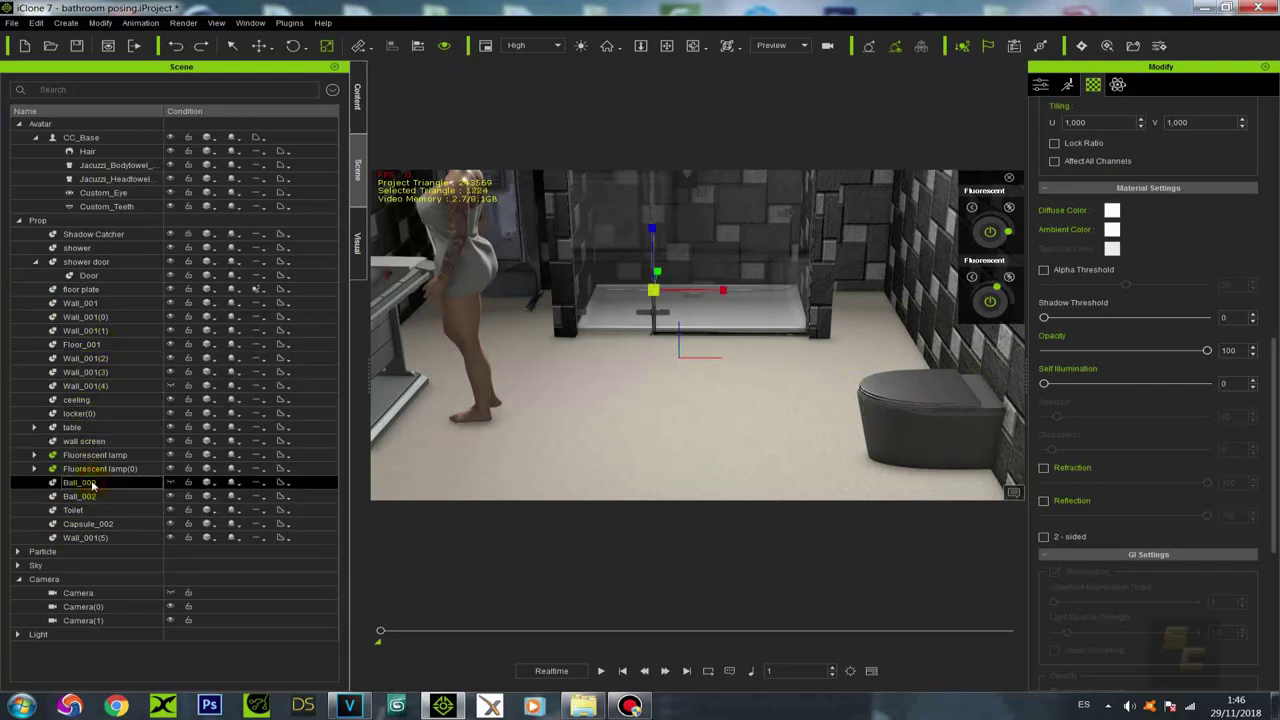
right_click_drag(616, 401, 643, 338, "alt")
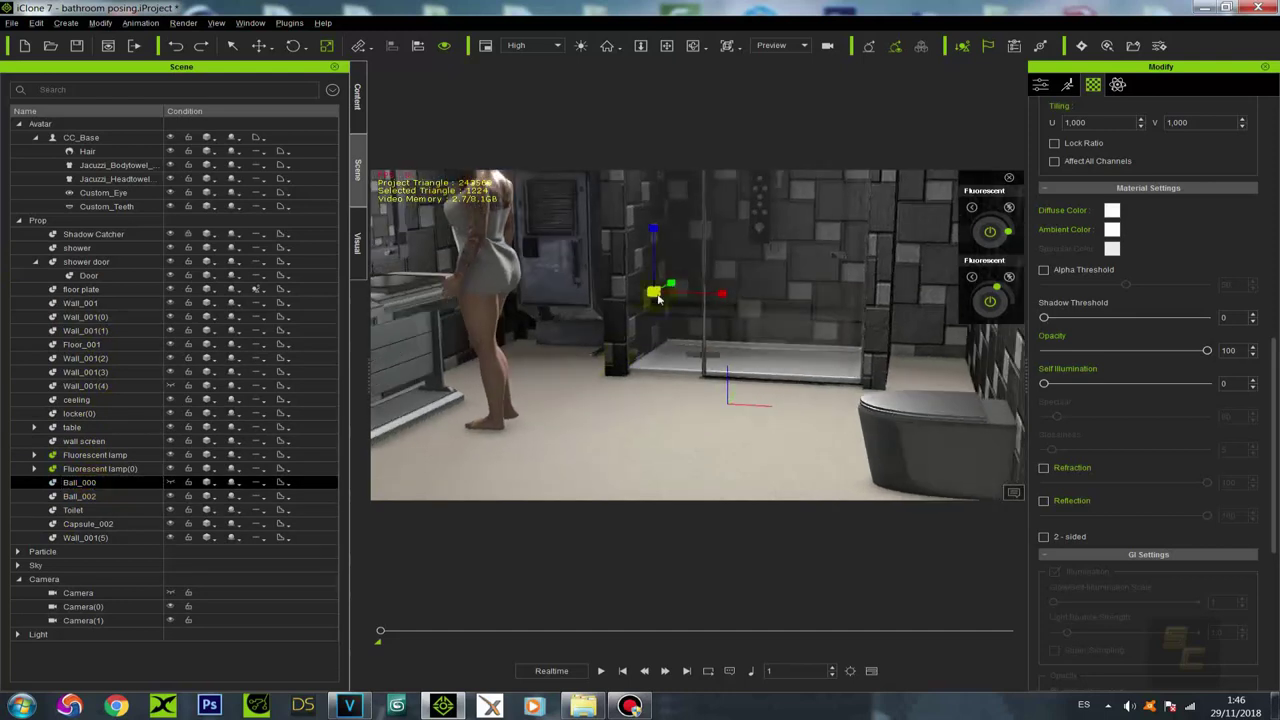
left_click(171, 483)
Step: Examine the chrome ball's room reflections up close and its PBR texture channels
right_click_drag(672, 356, 762, 308, "alt")
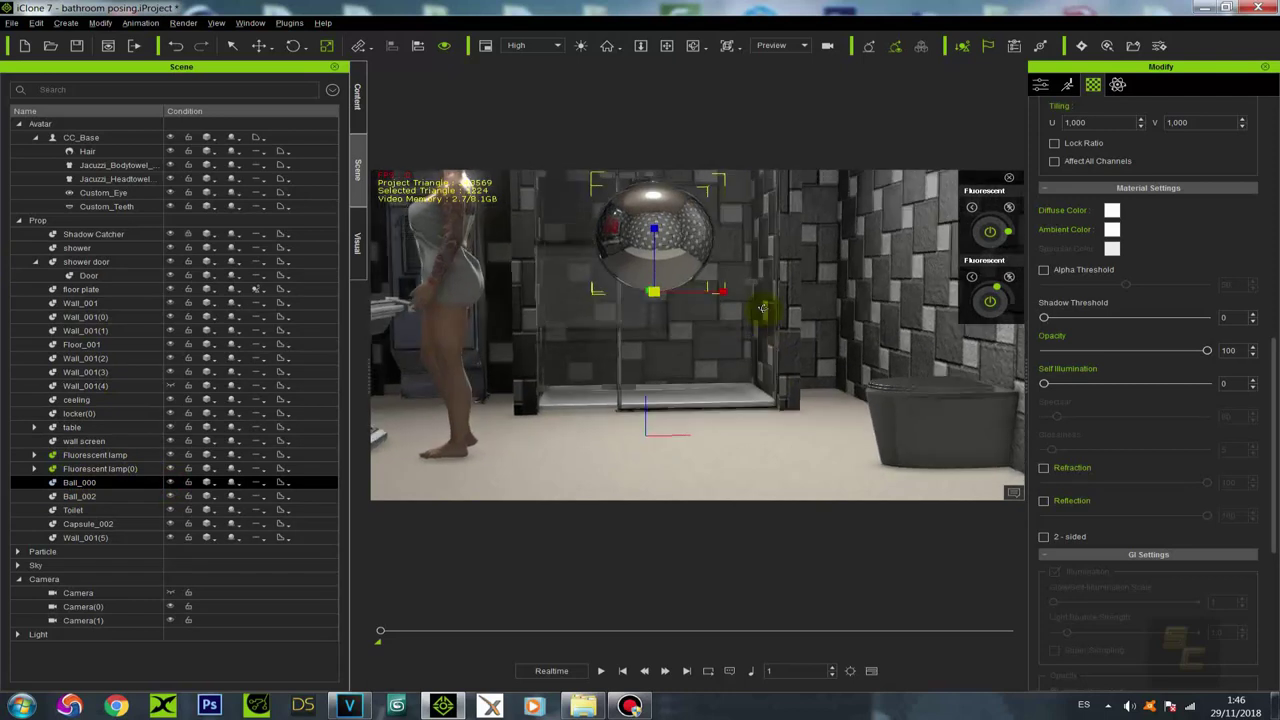
mouse_move(688, 311)
left_mouse_down("alt")
mouse_move(688, 349)
mouse_move(698, 301)
left_mouse_up("alt")
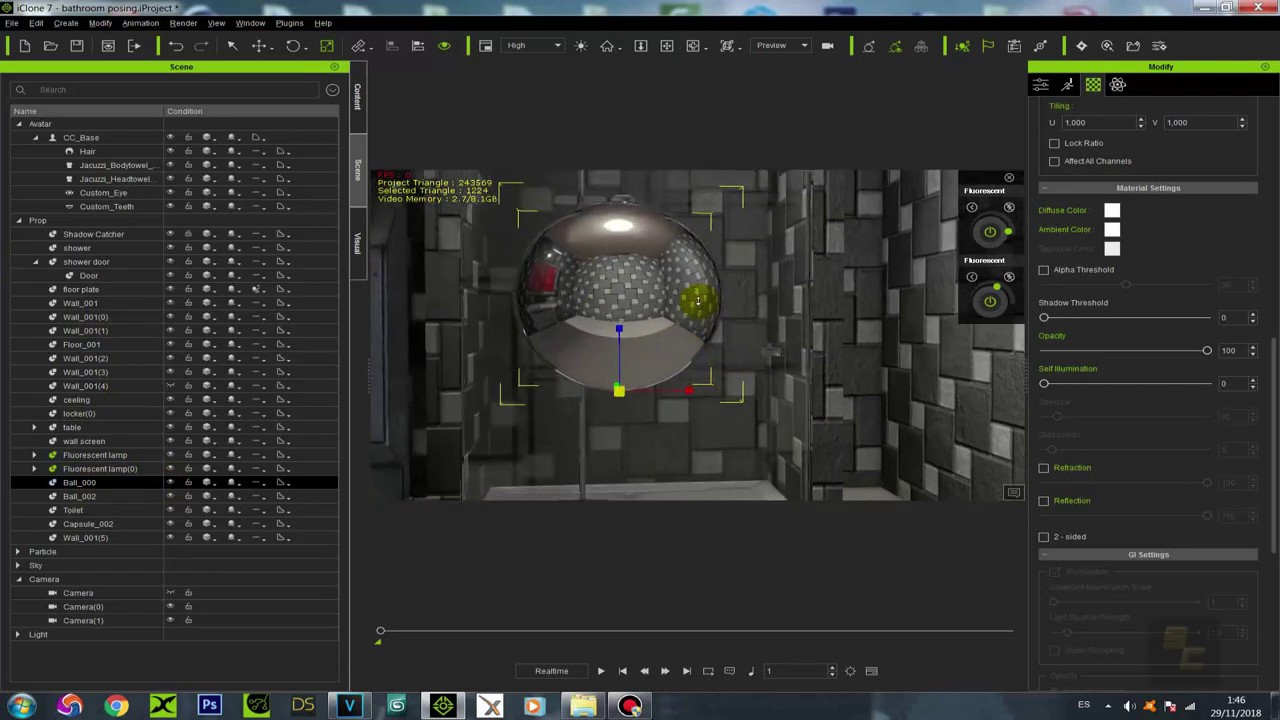
right_click_drag(602, 306, 606, 366, "alt")
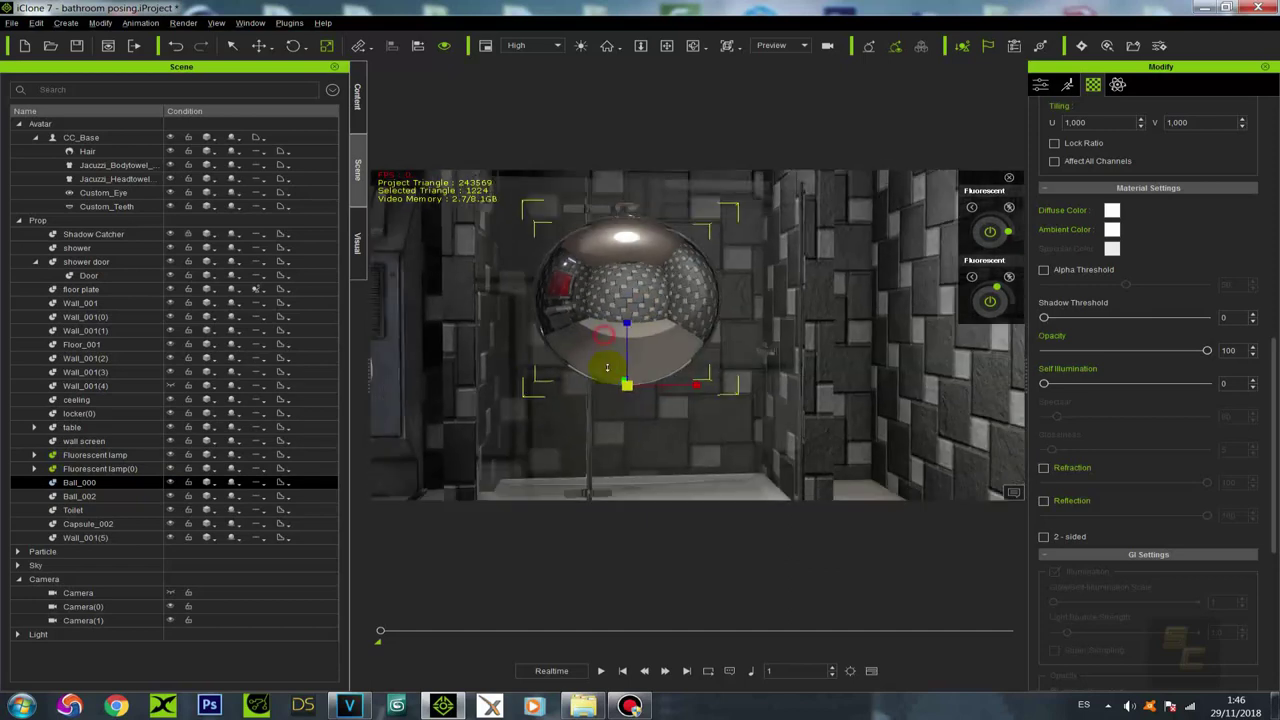
scroll(610, 356, "down", 2)
scroll(1161, 386, "up", 2)
scroll(1150, 390, "up", 12)
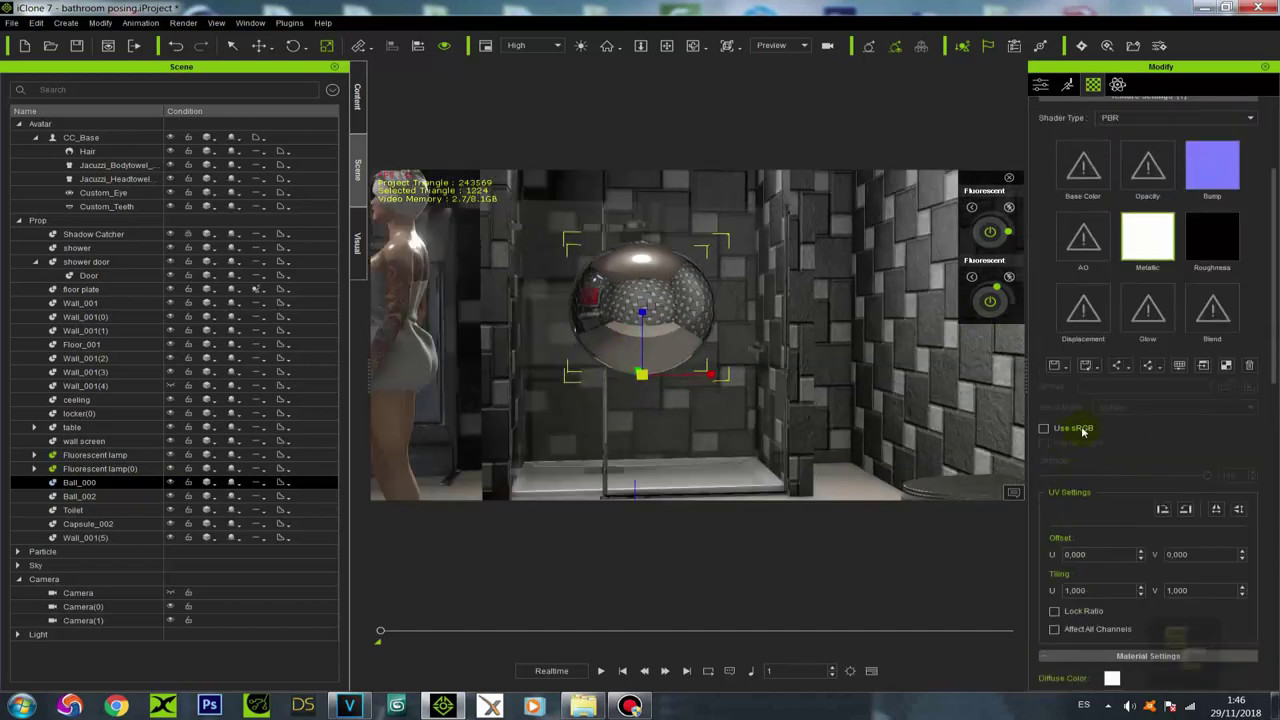
Step: Browse the prop template library to the ball shapes under 3D Blocks
left_click(358, 100)
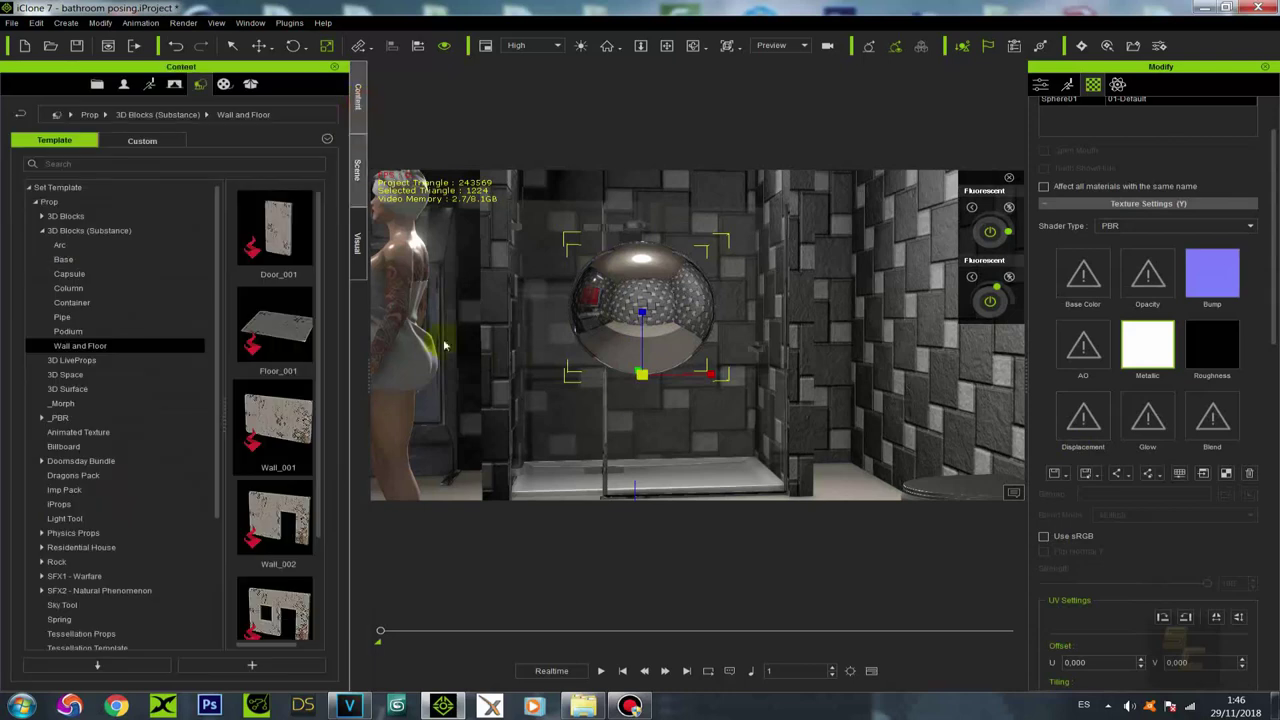
left_click(55, 230)
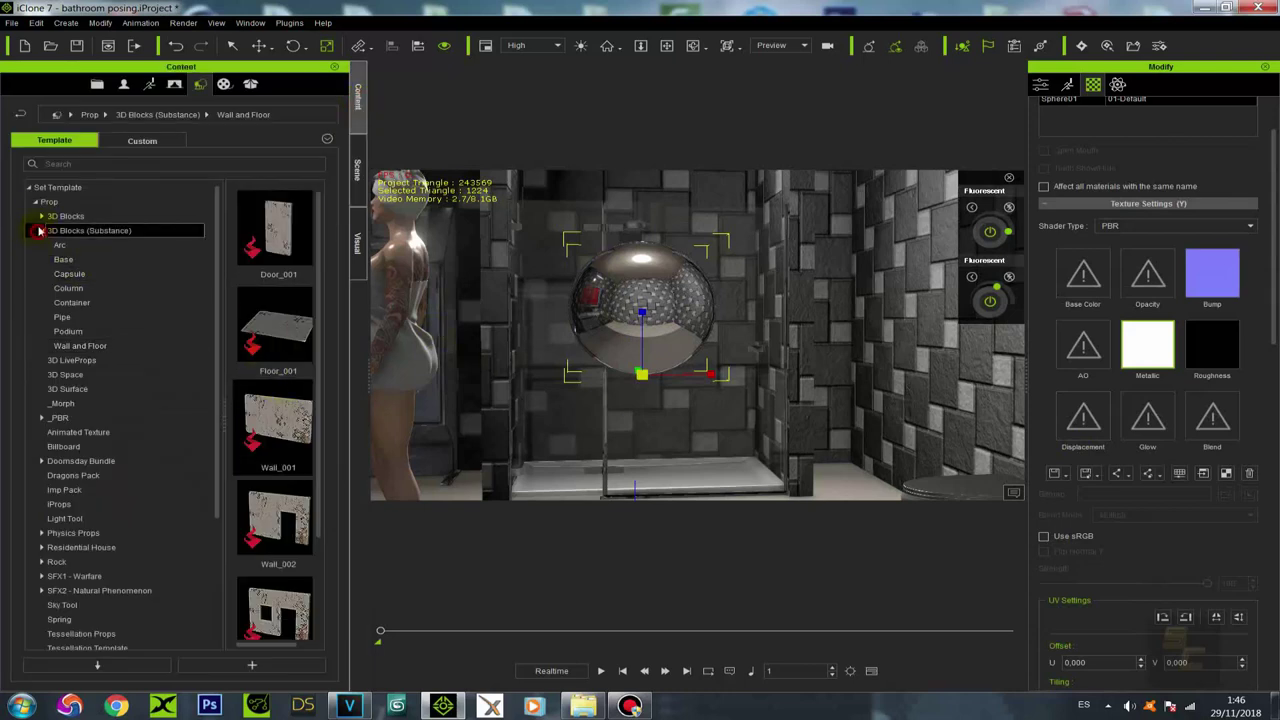
left_click(42, 216)
left_click(68, 216)
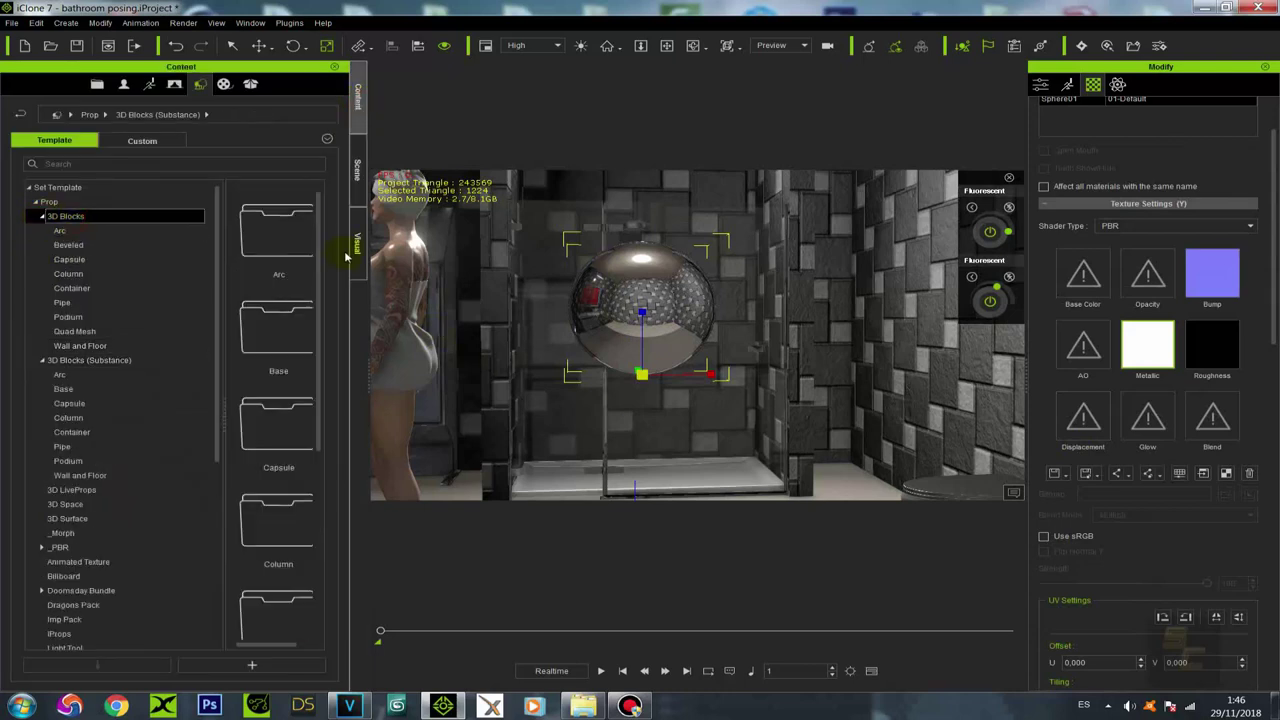
left_click_drag(320, 231, 320, 314)
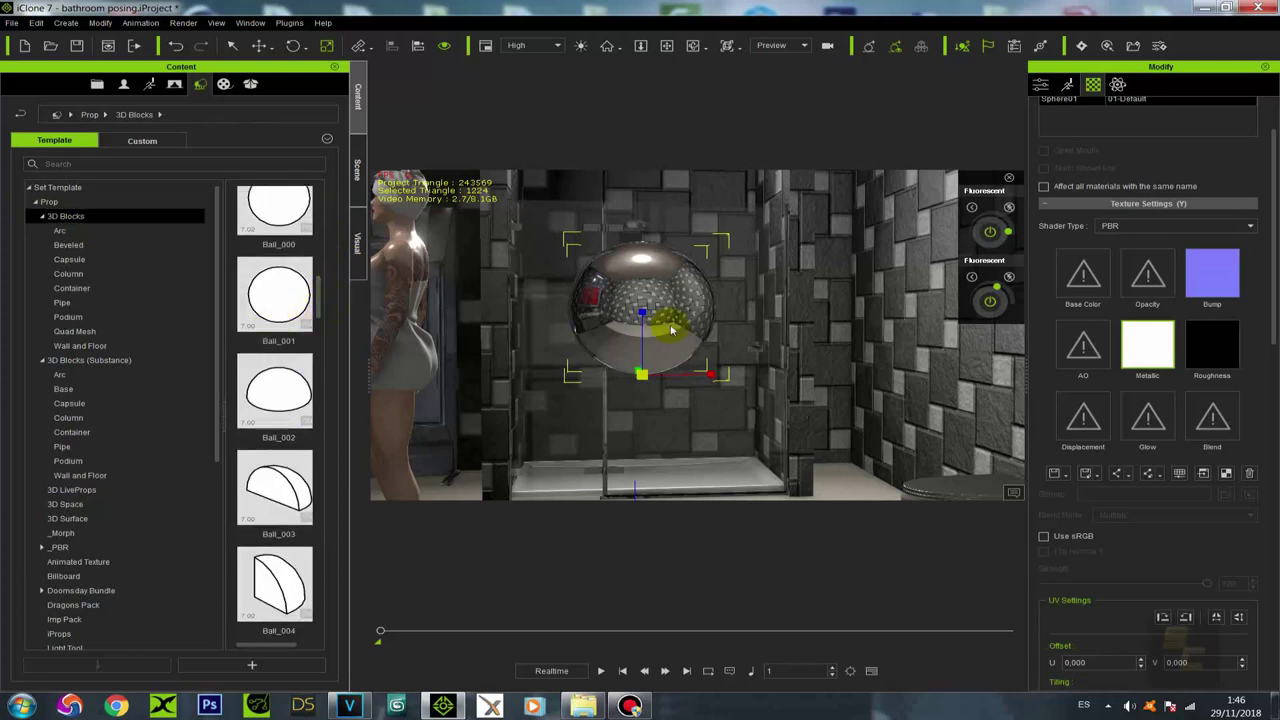
Step: Delete the chrome ball Ball_000 hanging in front of the shower
right_click_drag(686, 323, 668, 457)
scroll(668, 450, "down", 3)
left_click_drag(666, 423, 673, 330)
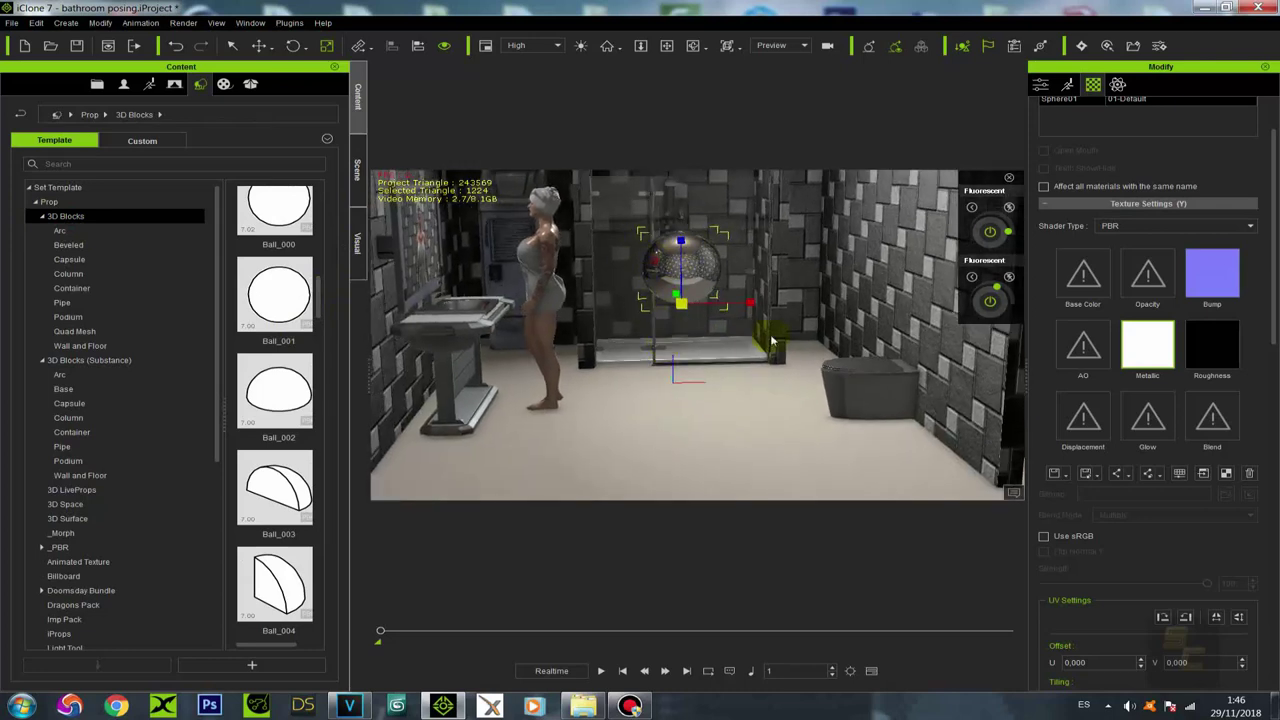
right_click_drag(749, 346, 732, 314)
scroll(718, 343, "down", 1)
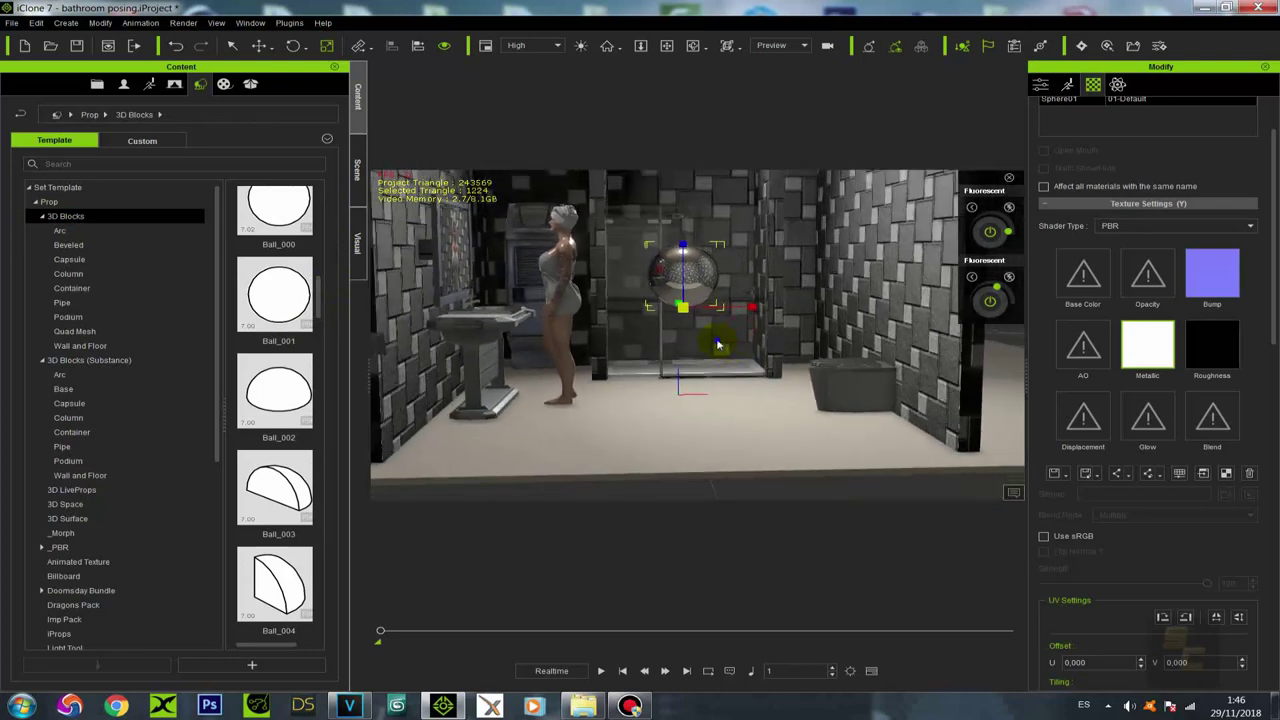
right_click(717, 343)
left_click(760, 543)
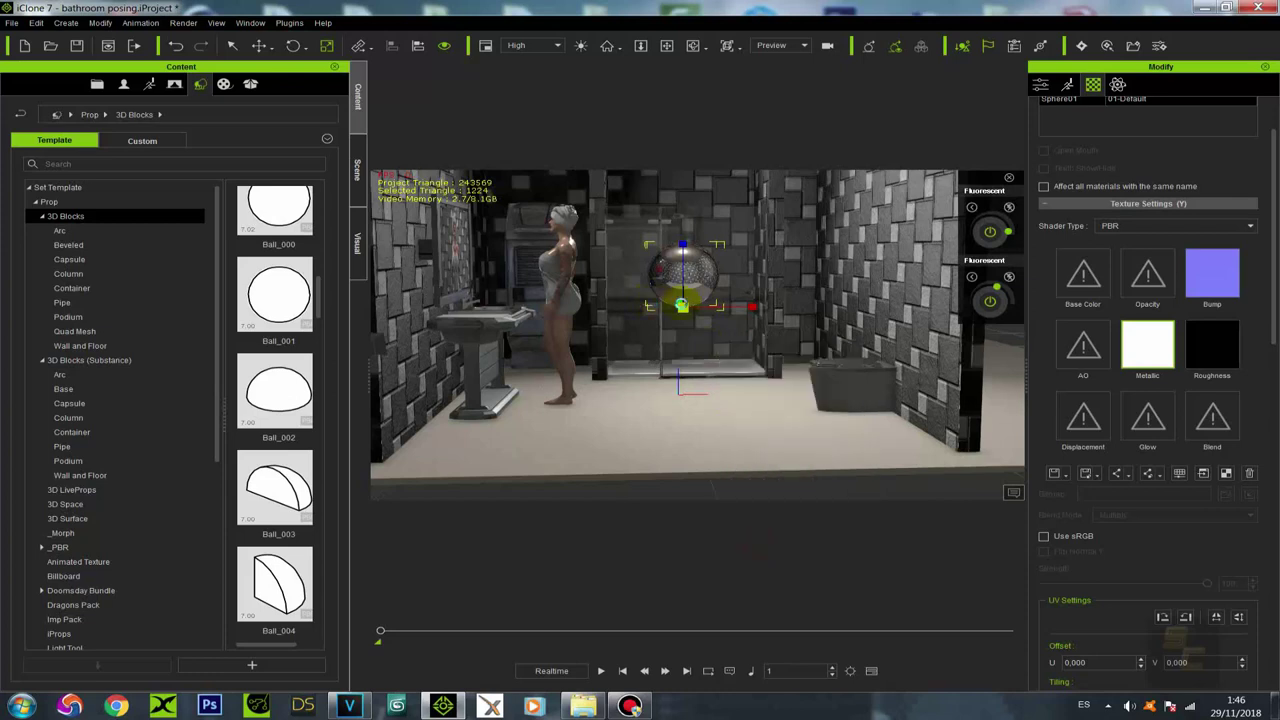
key("Delete")
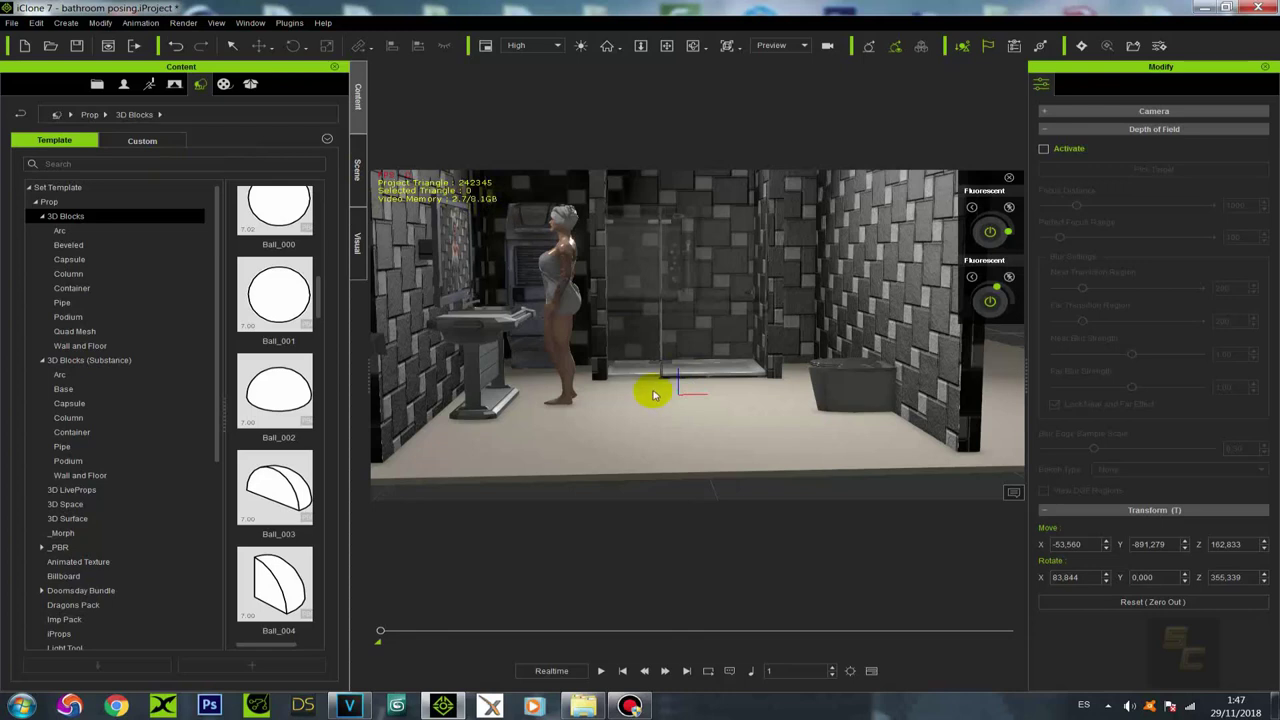
Step: Select the avatar and check the scene's Global Illumination and Image Based Lighting settings
left_click(550, 318)
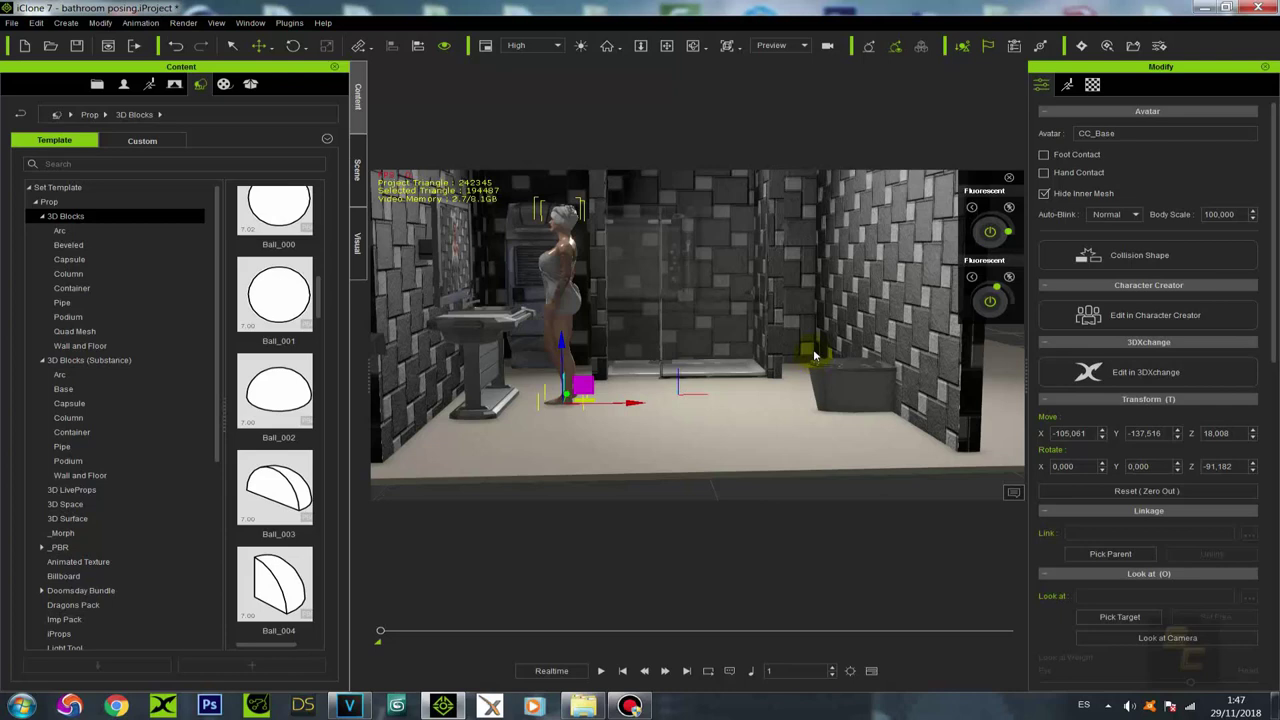
right_click_drag(807, 361, 746, 309, "alt")
left_click_drag(652, 323, 669, 310, "alt")
right_click_drag(668, 311, 640, 315)
left_click(358, 245)
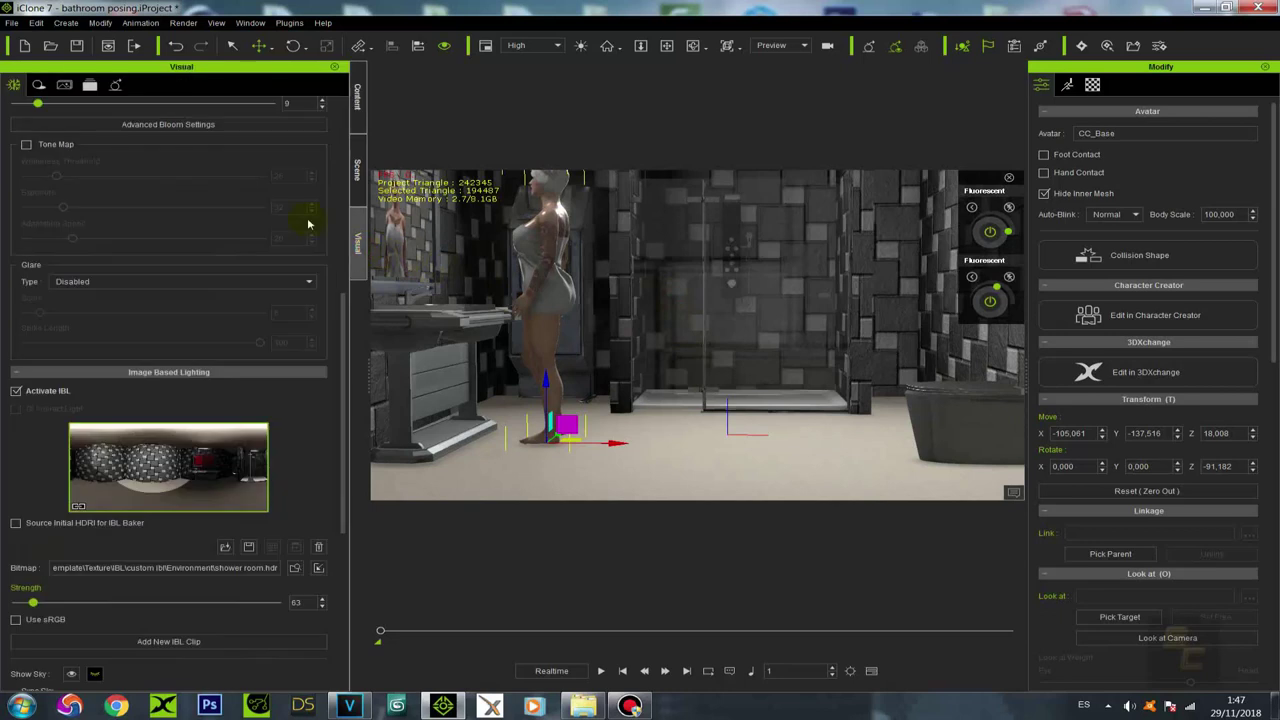
left_click(110, 86)
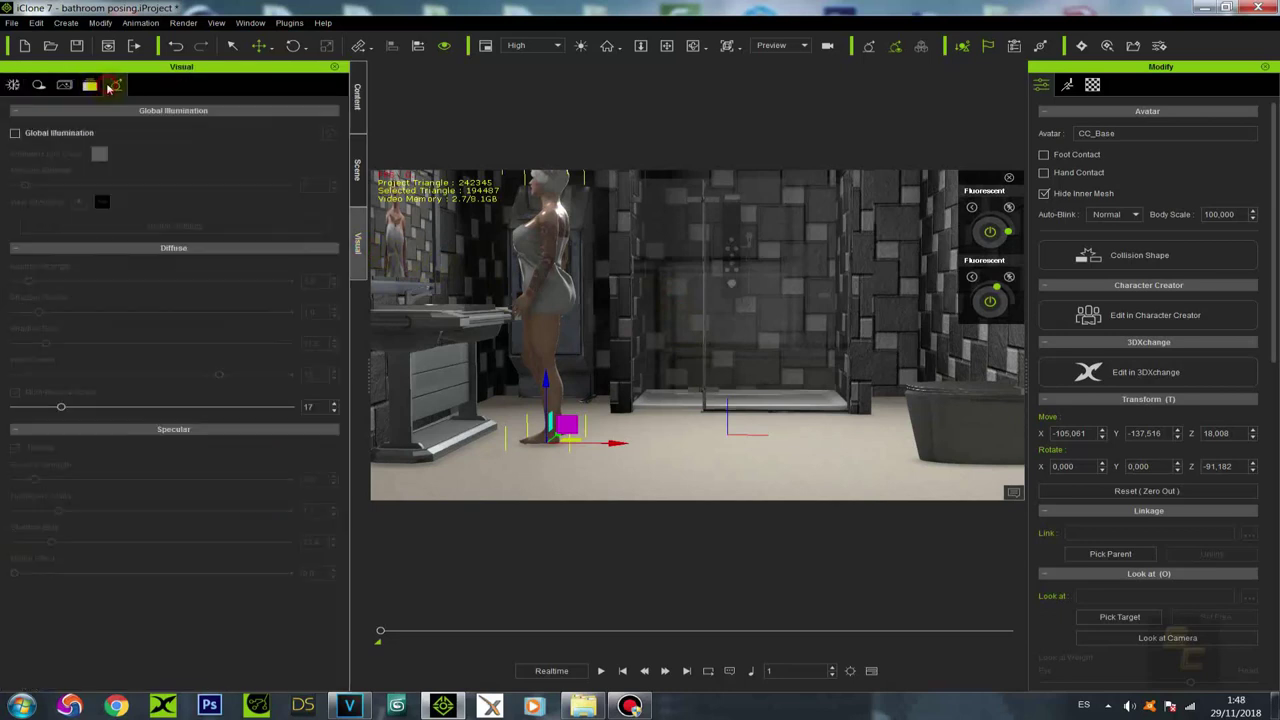
left_click(13, 85)
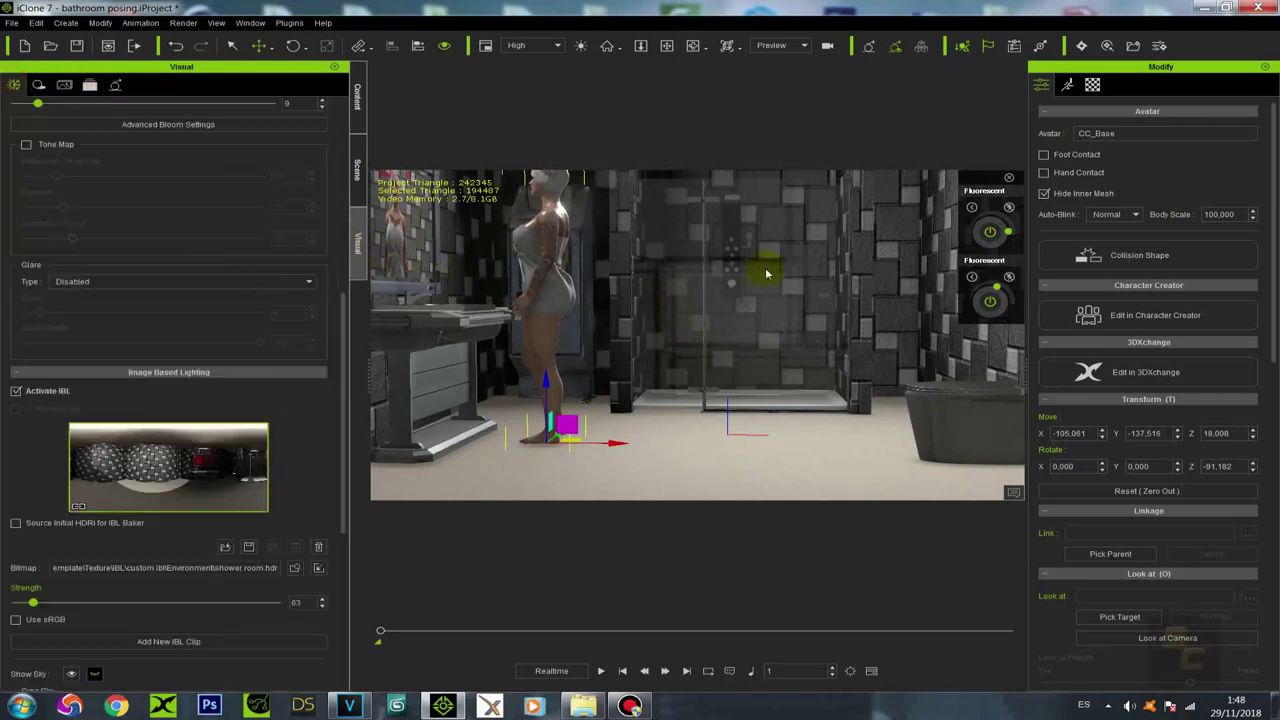
Step: Add a Ball_001 prop from the 3D Blocks templates to the bathroom floor near the shower
scroll(729, 340, "down", 3)
right_click_drag(732, 397, 740, 385)
left_click(356, 108)
left_click_drag(265, 293, 887, 362)
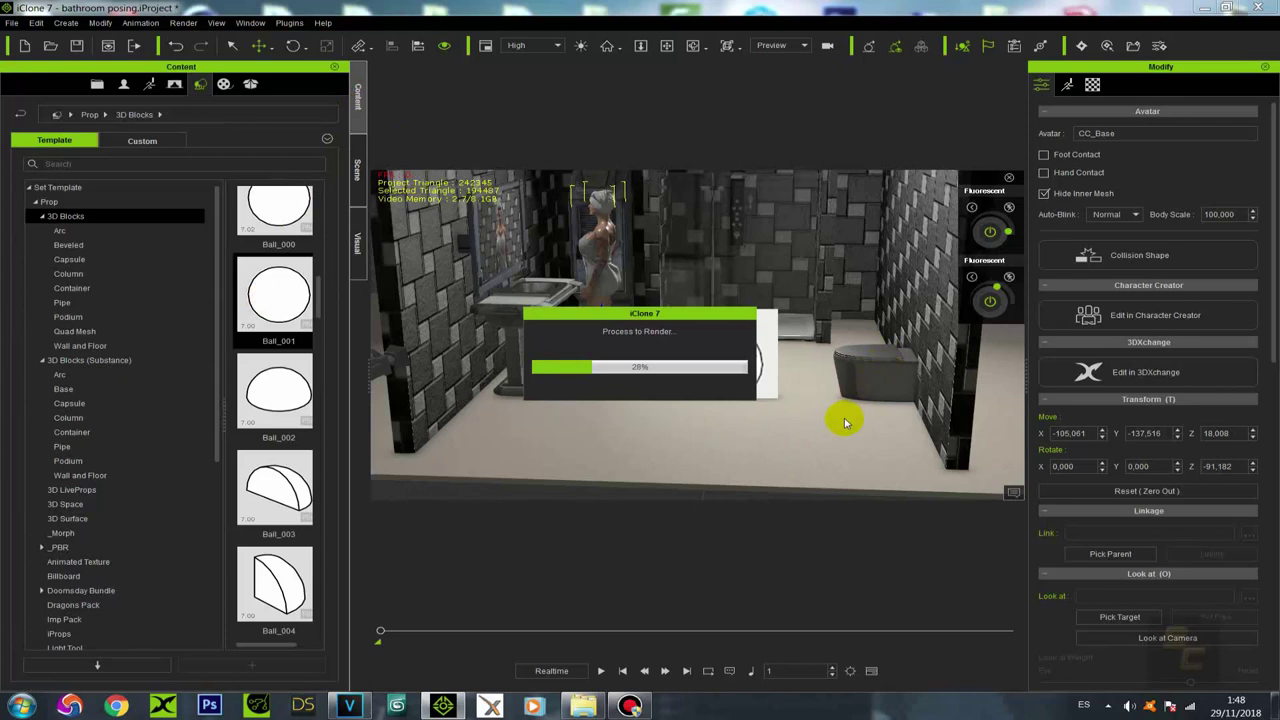
right_click_drag(786, 391, 786, 340)
left_click_drag(736, 398, 752, 318)
scroll(740, 260, "up", 4)
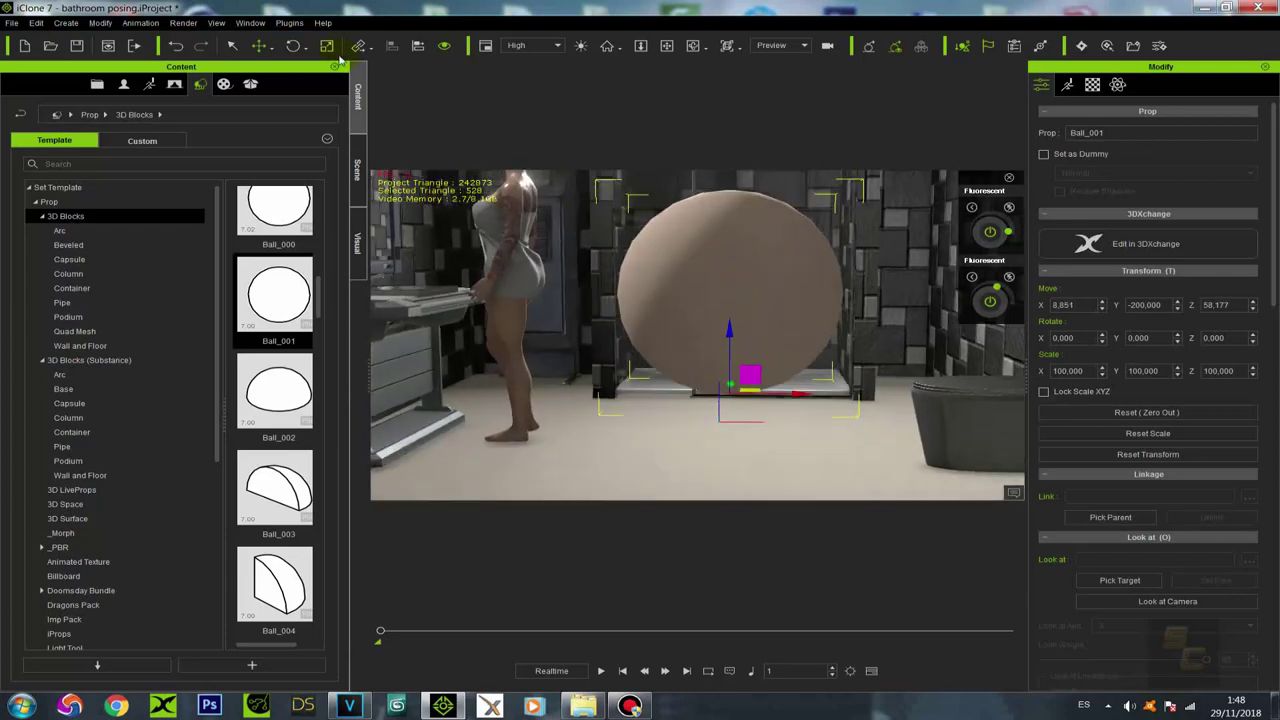
Step: Shrink the new ball uniformly to a scale of about 31.7 and raise it to about Z 122.5 in front of the shower
left_click(326, 45)
left_click_drag(728, 395, 696, 526)
right_click_drag(708, 471, 690, 430)
left_click(259, 46)
left_click_drag(718, 356, 707, 265)
right_click_drag(707, 265, 640, 370)
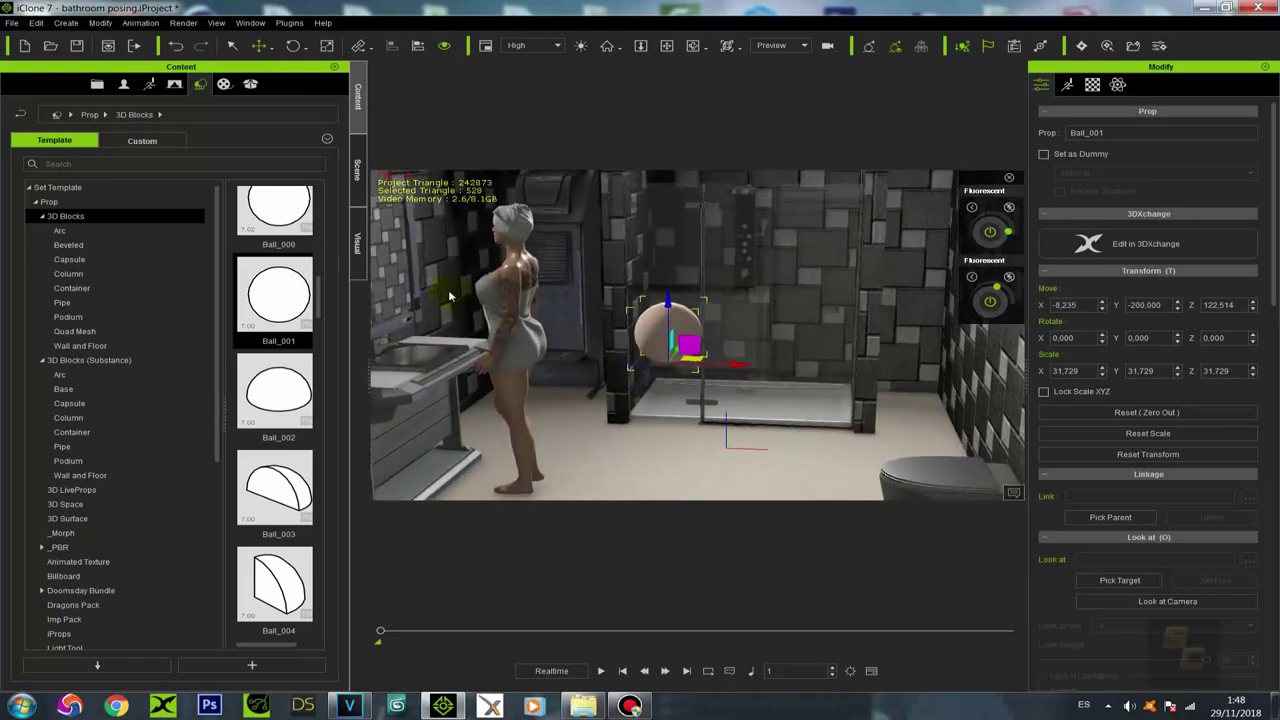
Step: Replace the Image Based Lighting map with the OmKitchen_EnvM HDR file from the custom ibl Environment folder
left_click(359, 250)
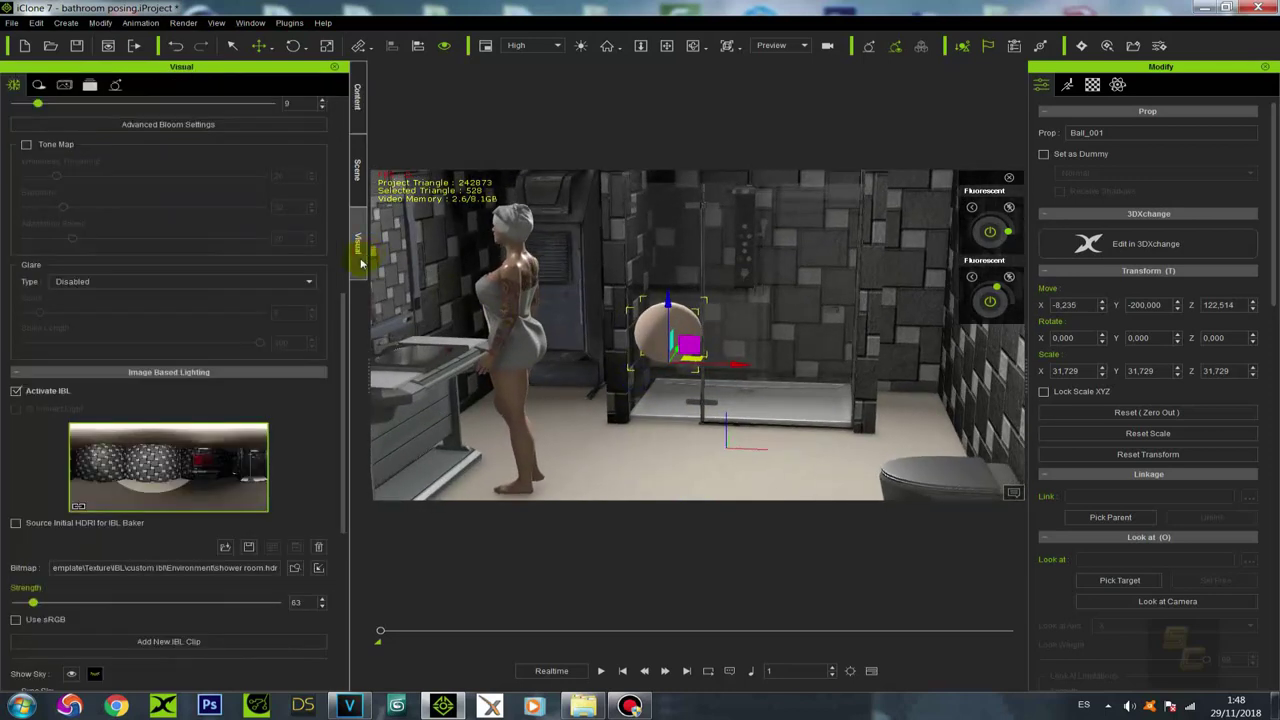
left_click(183, 458)
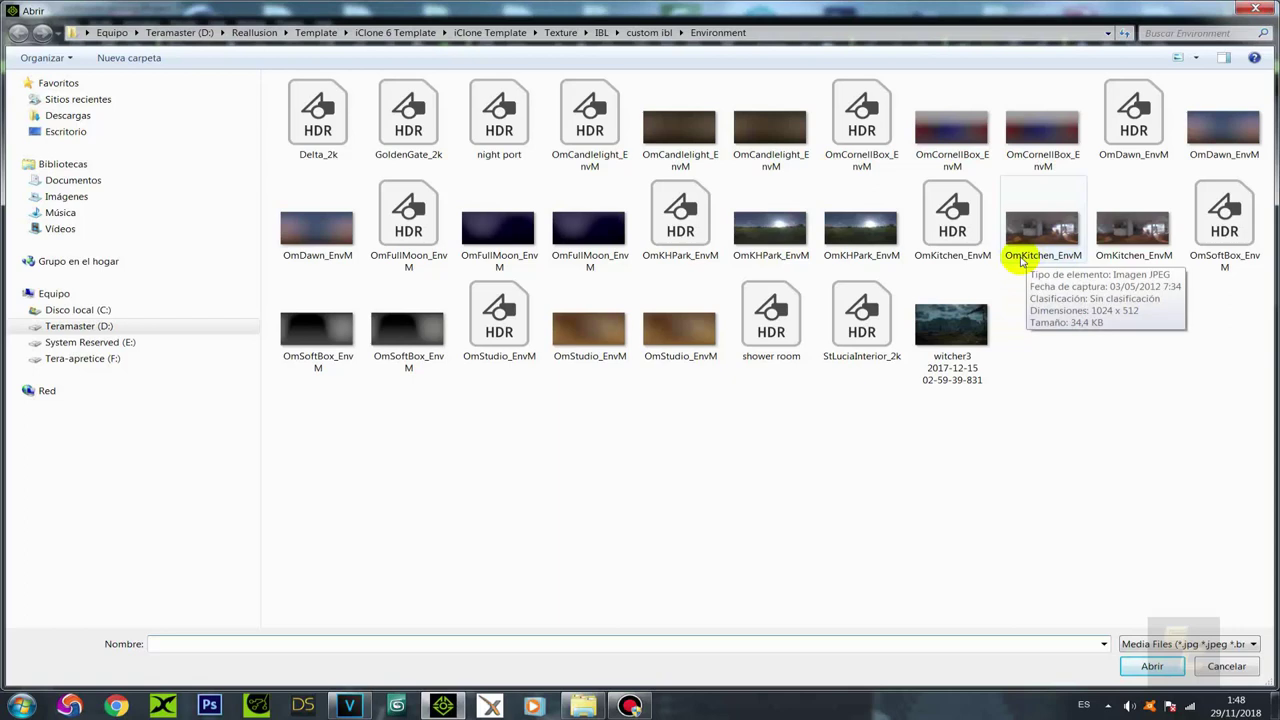
double_click(952, 225)
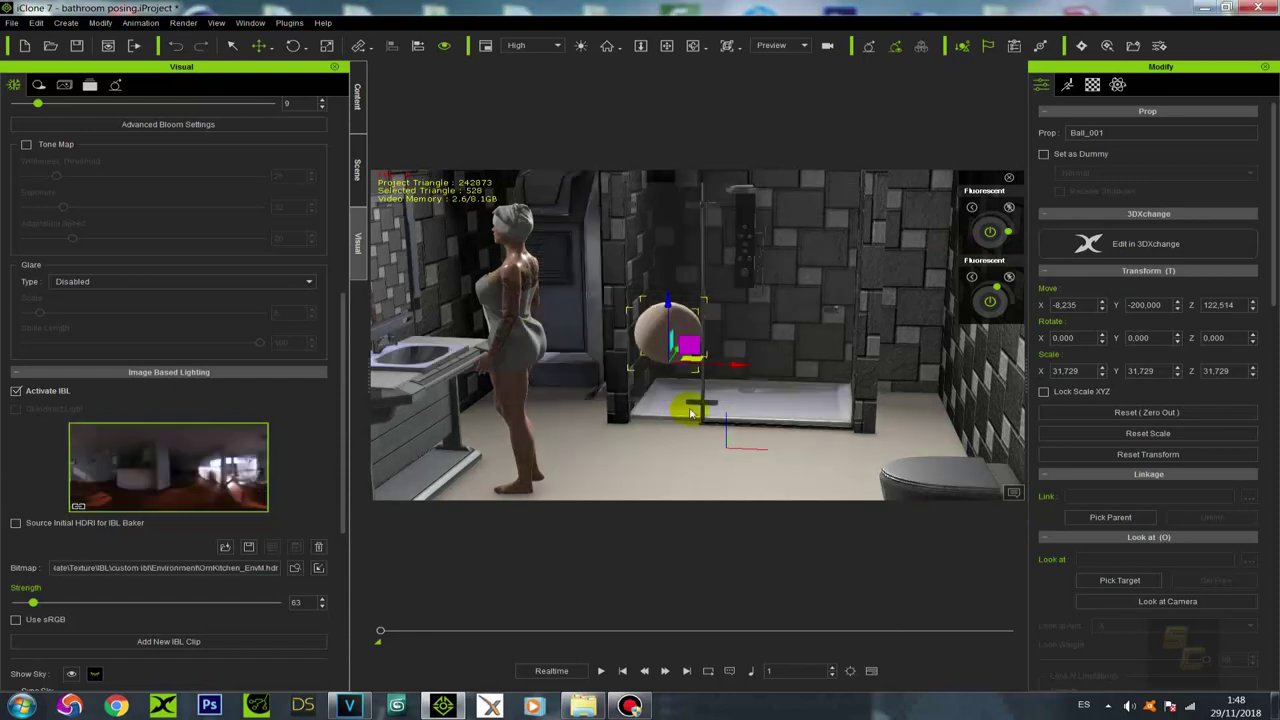
right_click_drag(674, 430, 658, 370)
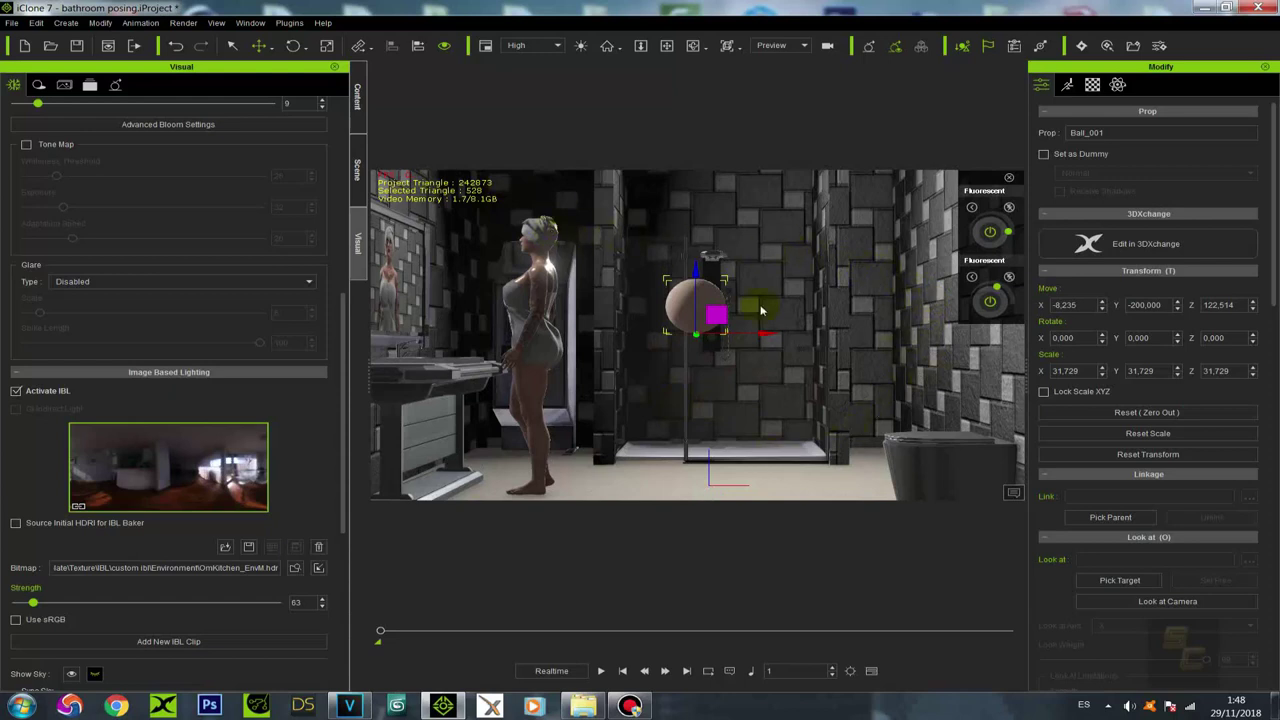
Step: Delete the stray Wall_001(5) prop standing outside in front of the bathroom
scroll(760, 311, "down", 10)
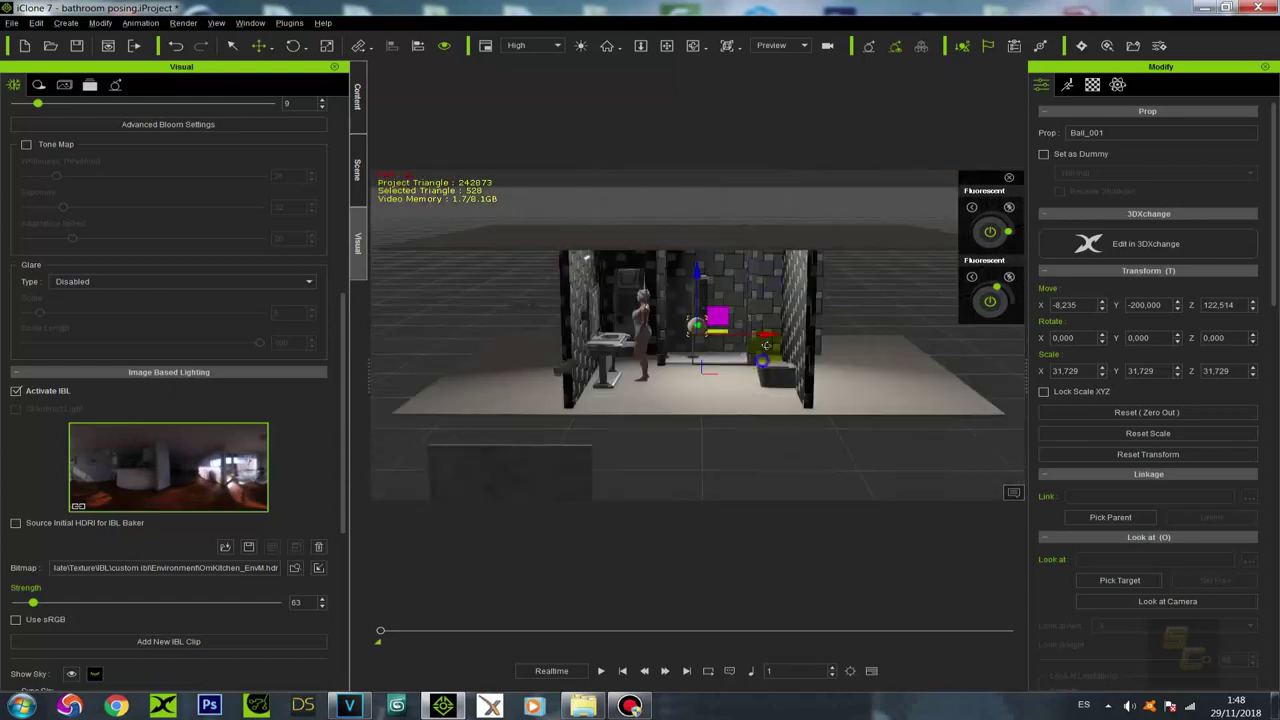
right_click_drag(766, 345, 770, 334)
right_click(536, 479)
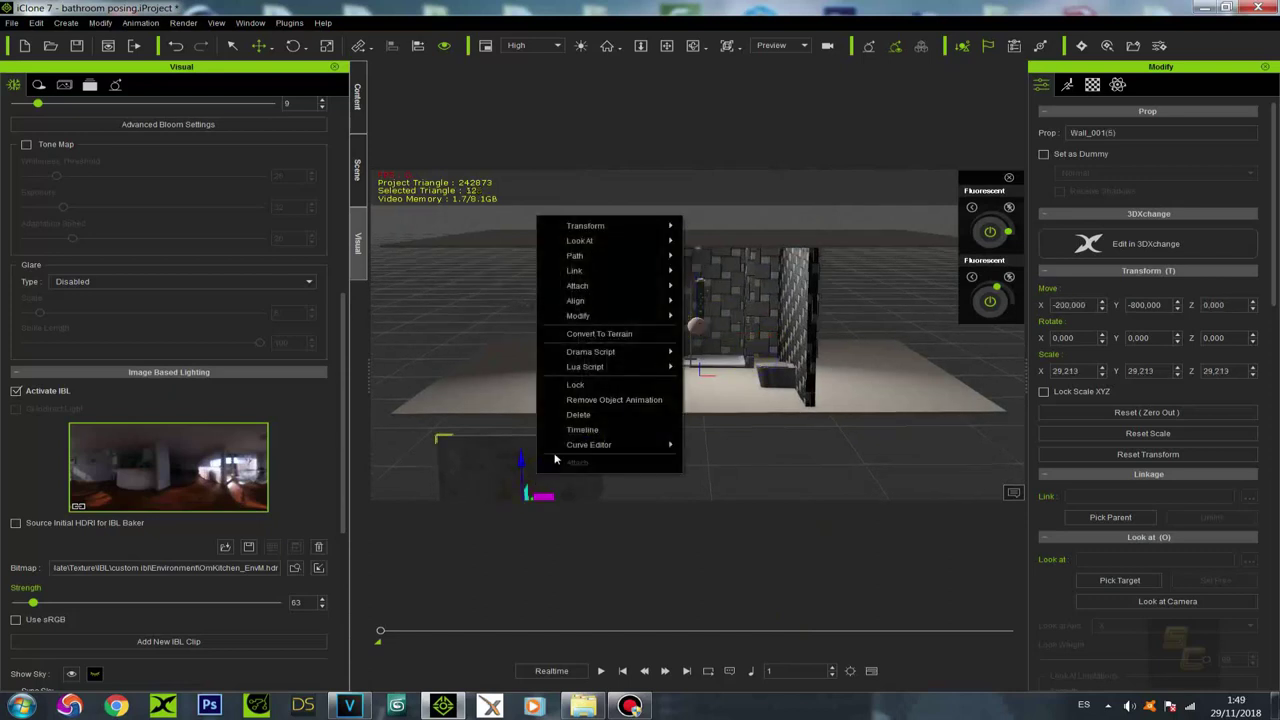
left_click(567, 418)
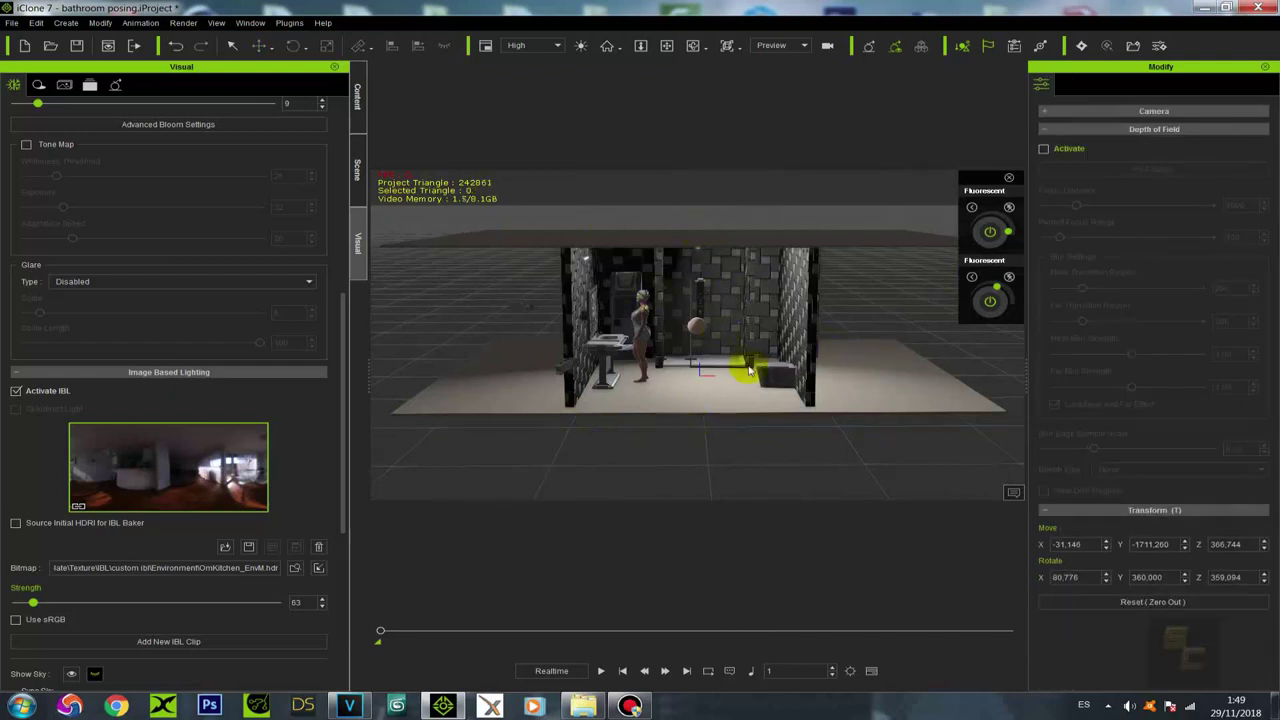
Step: Make the hidden Wall_001(4) visible again so the bathroom's front side is closed
left_click(357, 166)
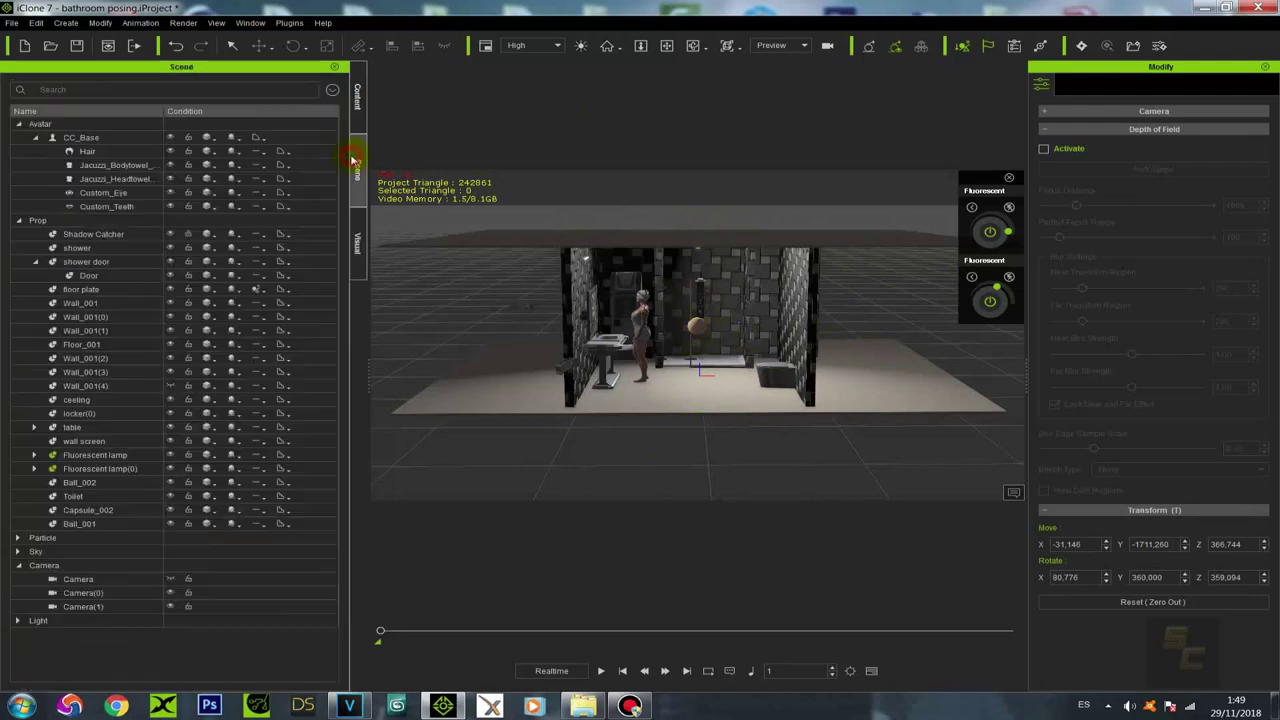
left_click(170, 386)
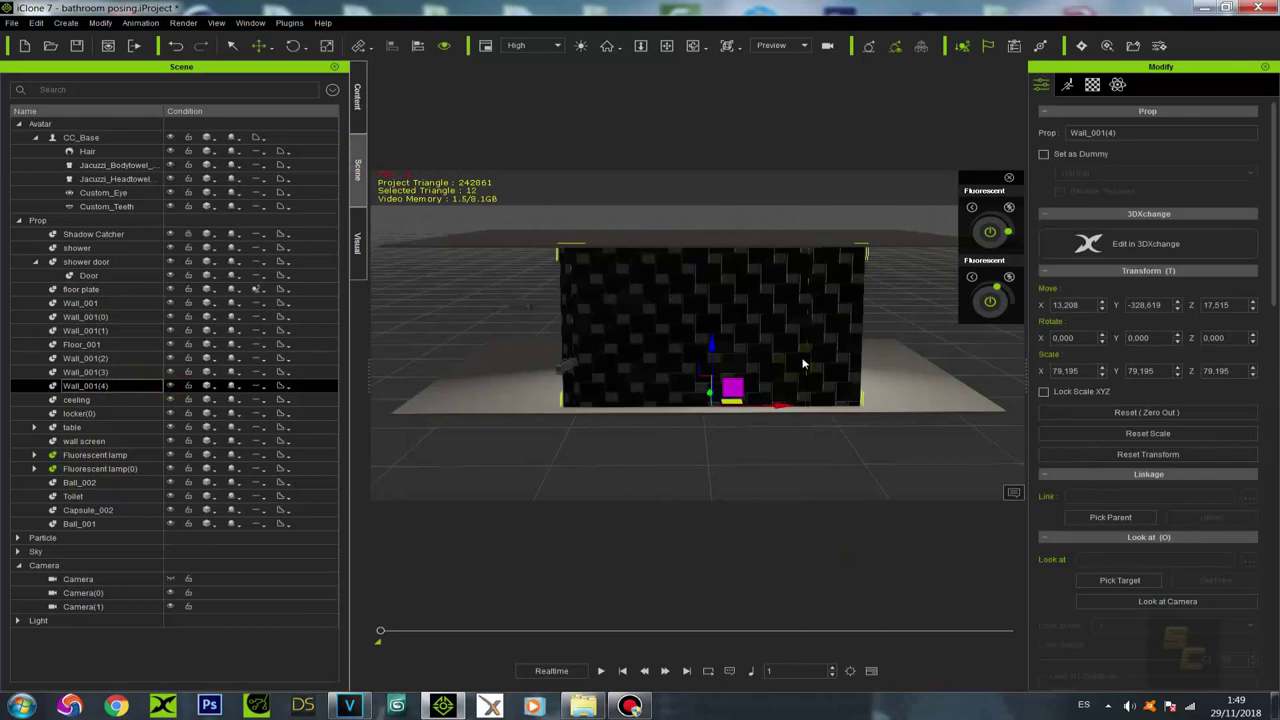
right_click_drag(775, 380, 683, 134)
scroll(683, 134, "up", 3)
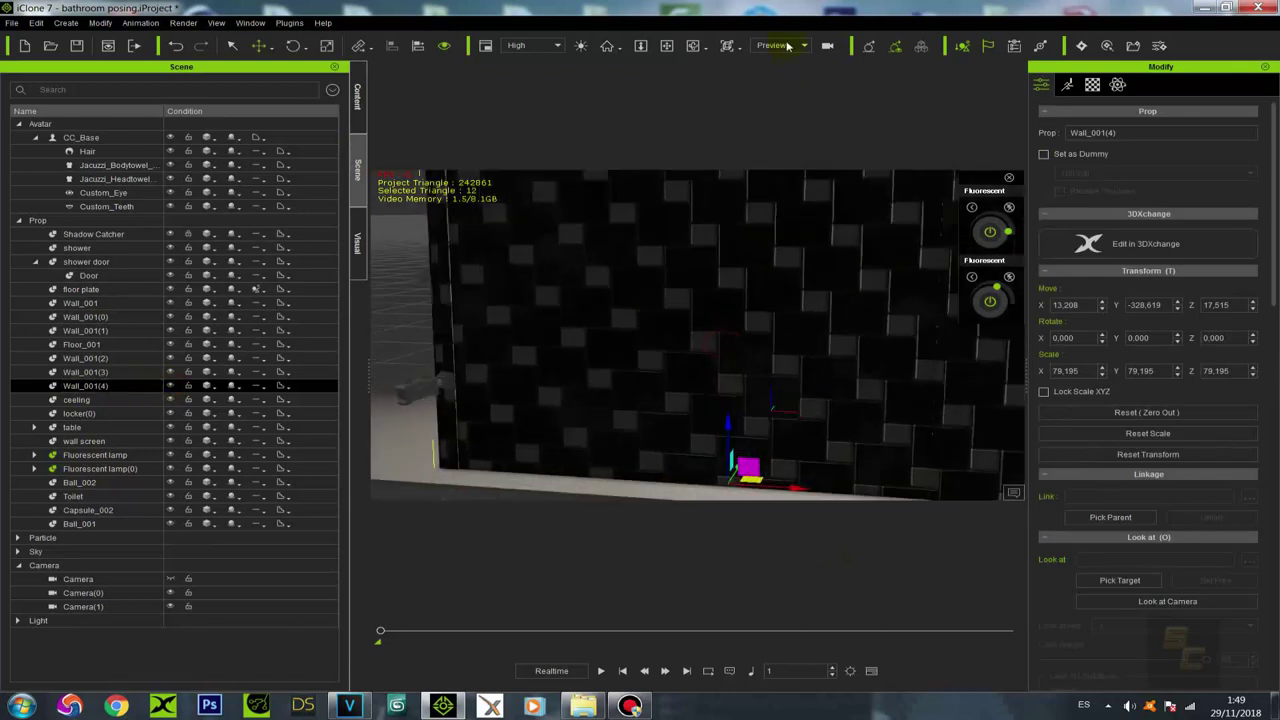
Step: View the closed bathroom through Camera(1), Camera(0) and Camera, and return to the Preview camera
left_click(783, 45)
left_click(767, 98)
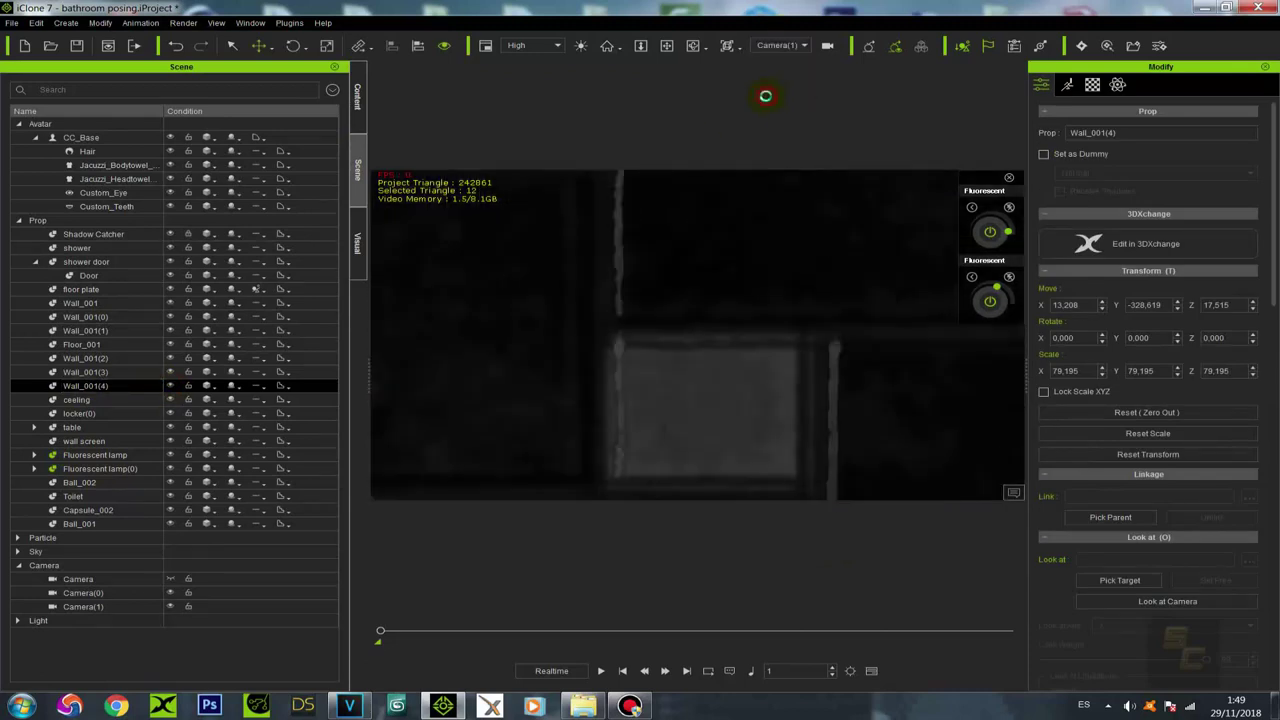
left_click(783, 46)
left_click(771, 80)
left_click(784, 46)
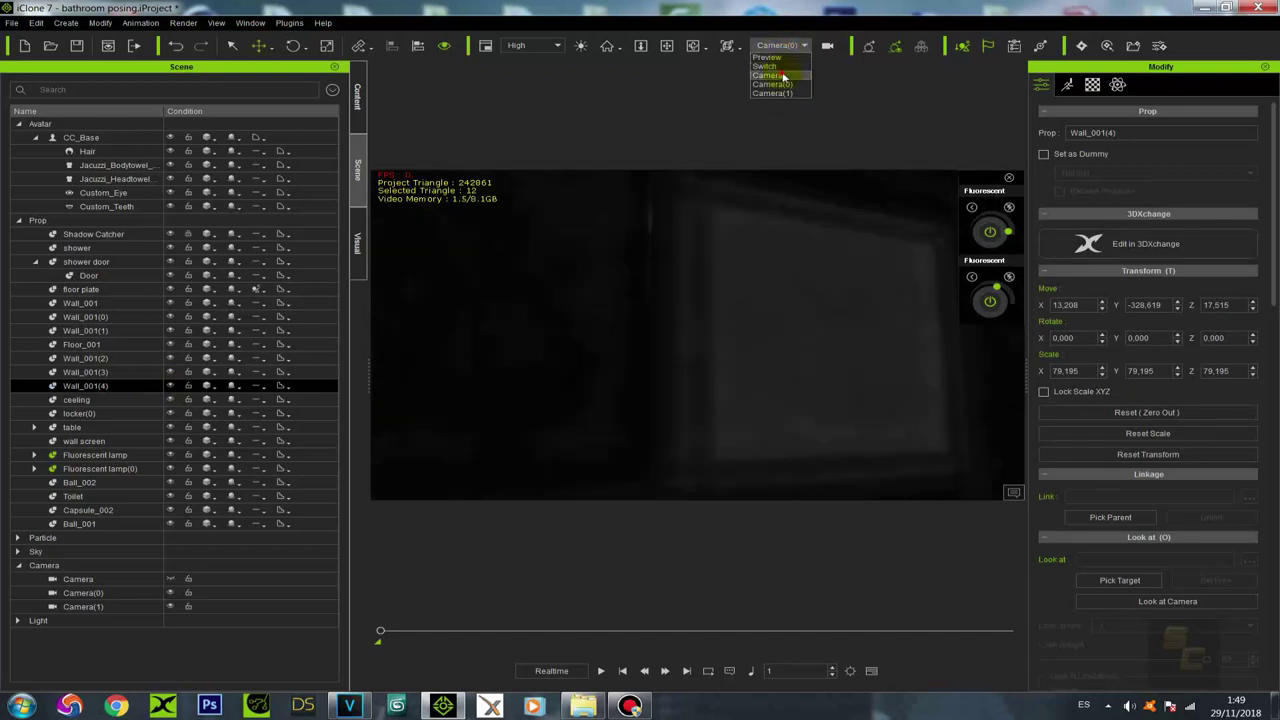
left_click(778, 77)
left_click(784, 46)
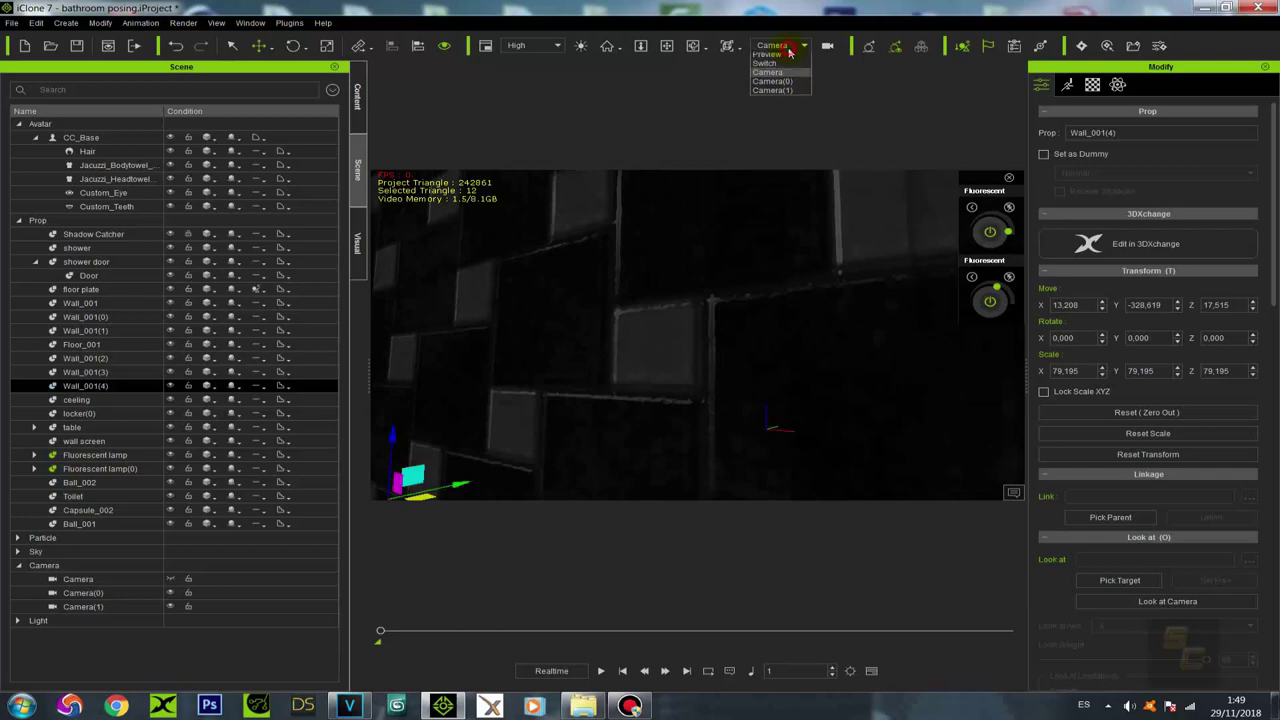
left_click(783, 57)
Step: Compare the Camera view with Preview and bring the Preview viewpoint inside the bathroom, facing the toilet and ball
scroll(812, 216, "up", 3)
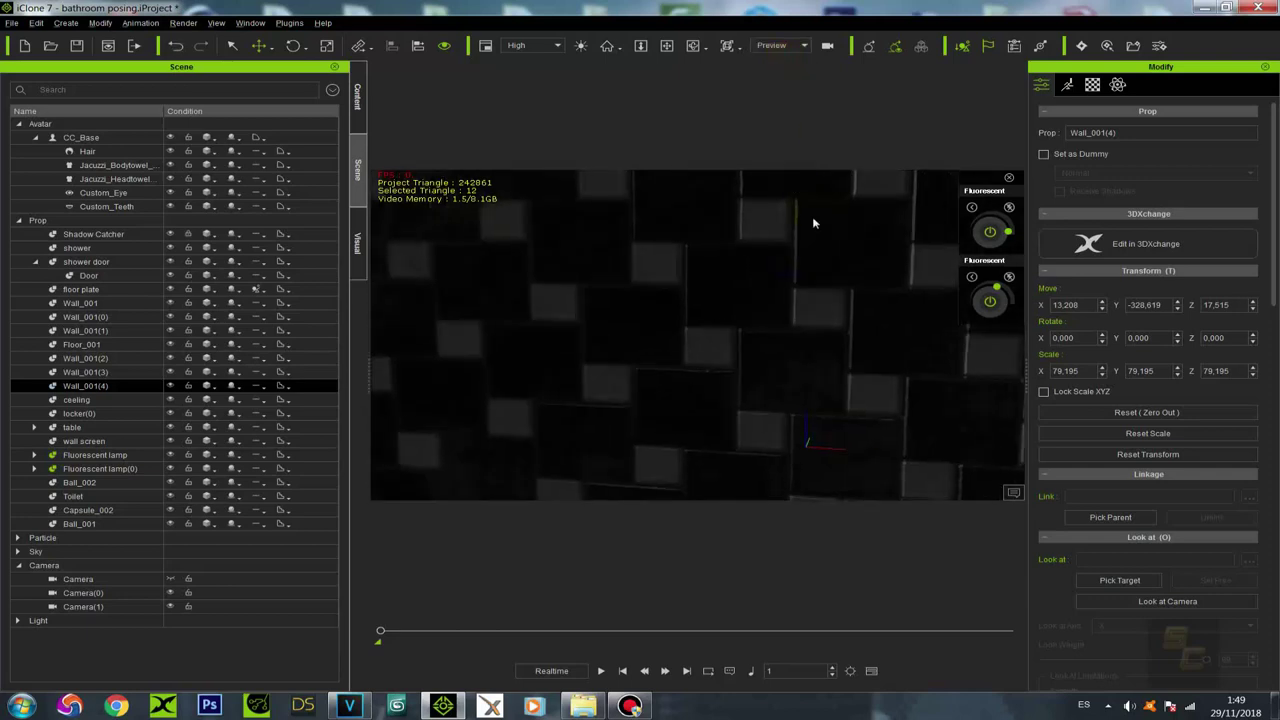
left_click_drag(851, 333, 671, 300, "alt")
right_click_drag(630, 284, 711, 360, "alt")
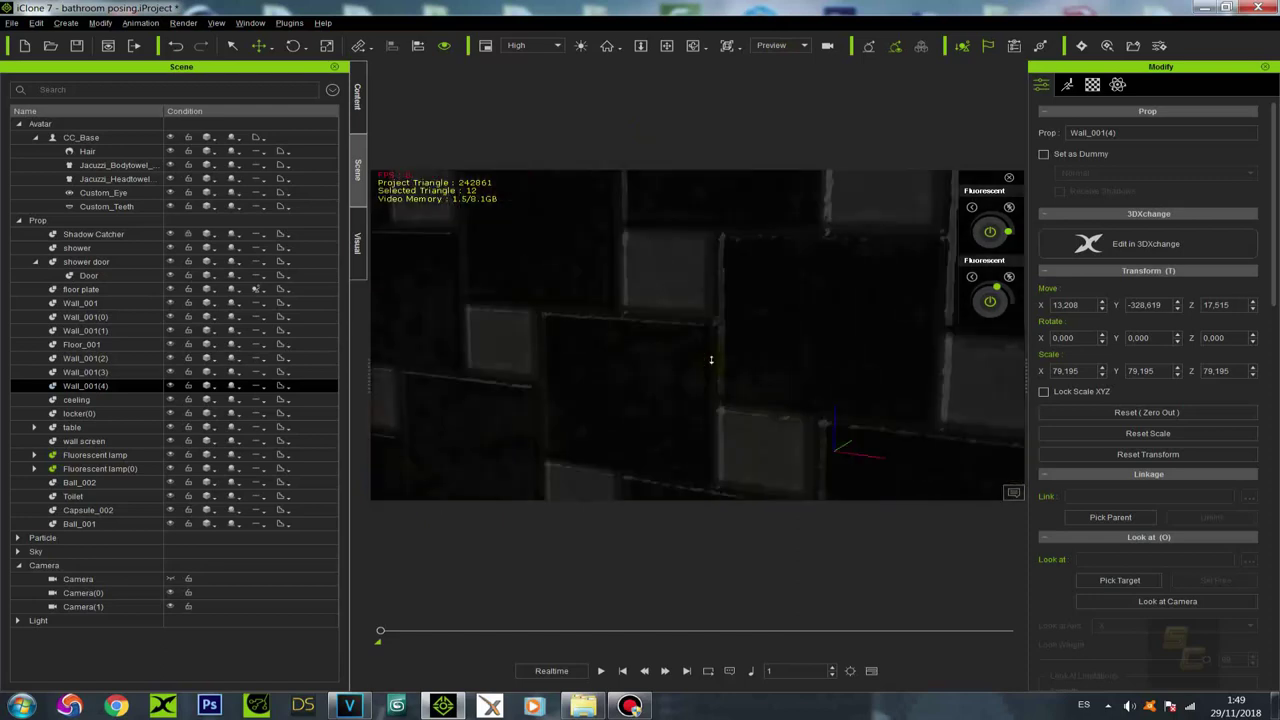
left_click(785, 46)
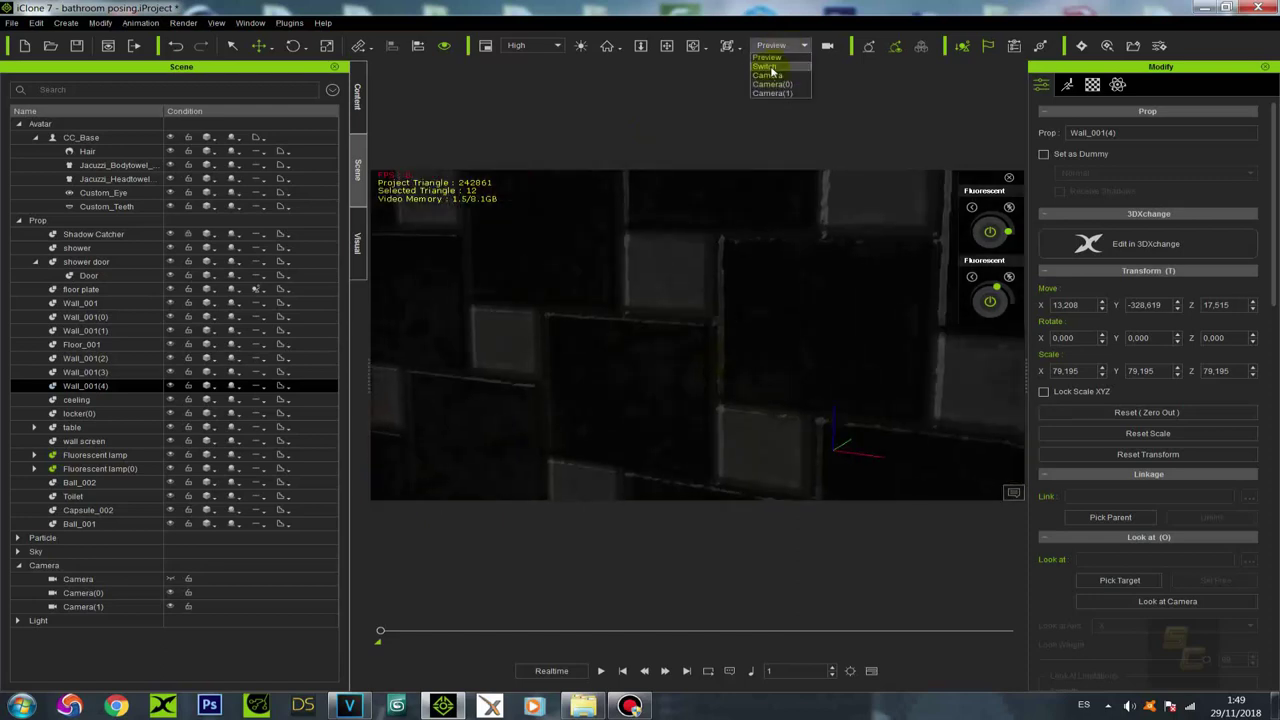
left_click(768, 75)
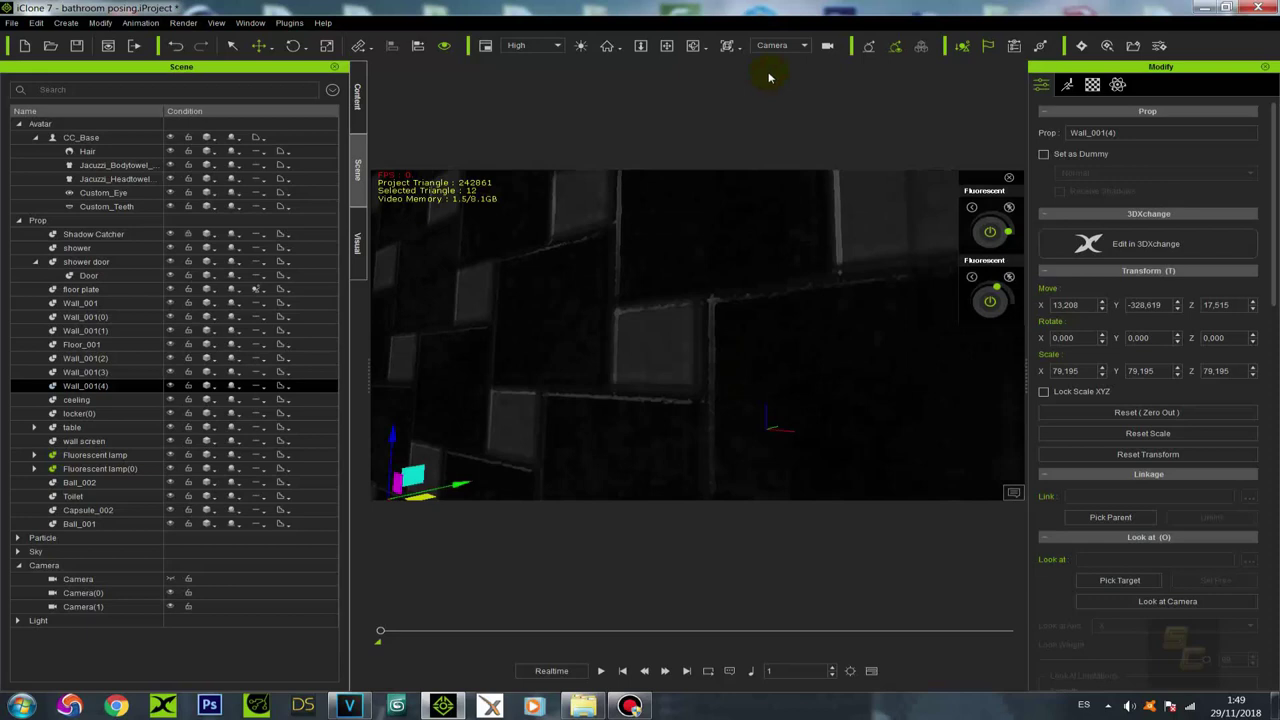
left_click(773, 46)
left_click(772, 58)
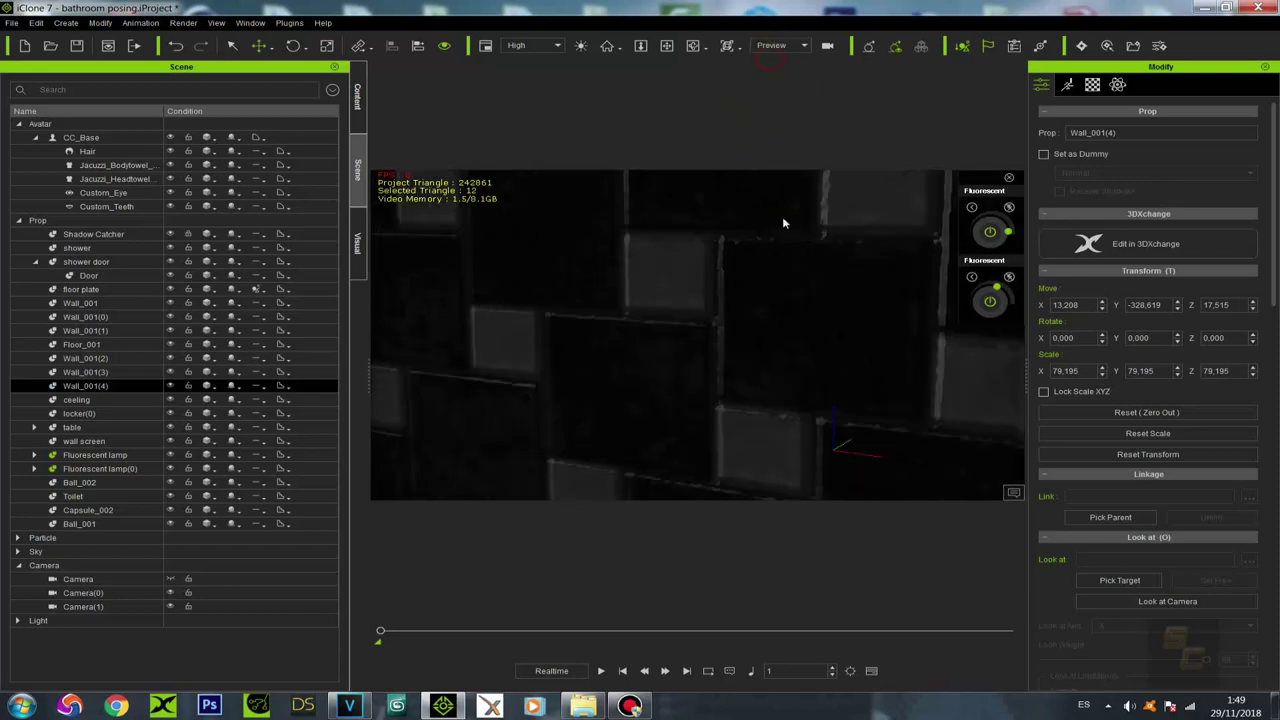
right_click_drag(681, 393, 450, 400)
right_click_drag(745, 328, 421, 349)
right_click_drag(548, 364, 630, 295)
Step: Switch the view to Camera, return the timeline to frame 1 and remove the animation from Camera
left_click(762, 51)
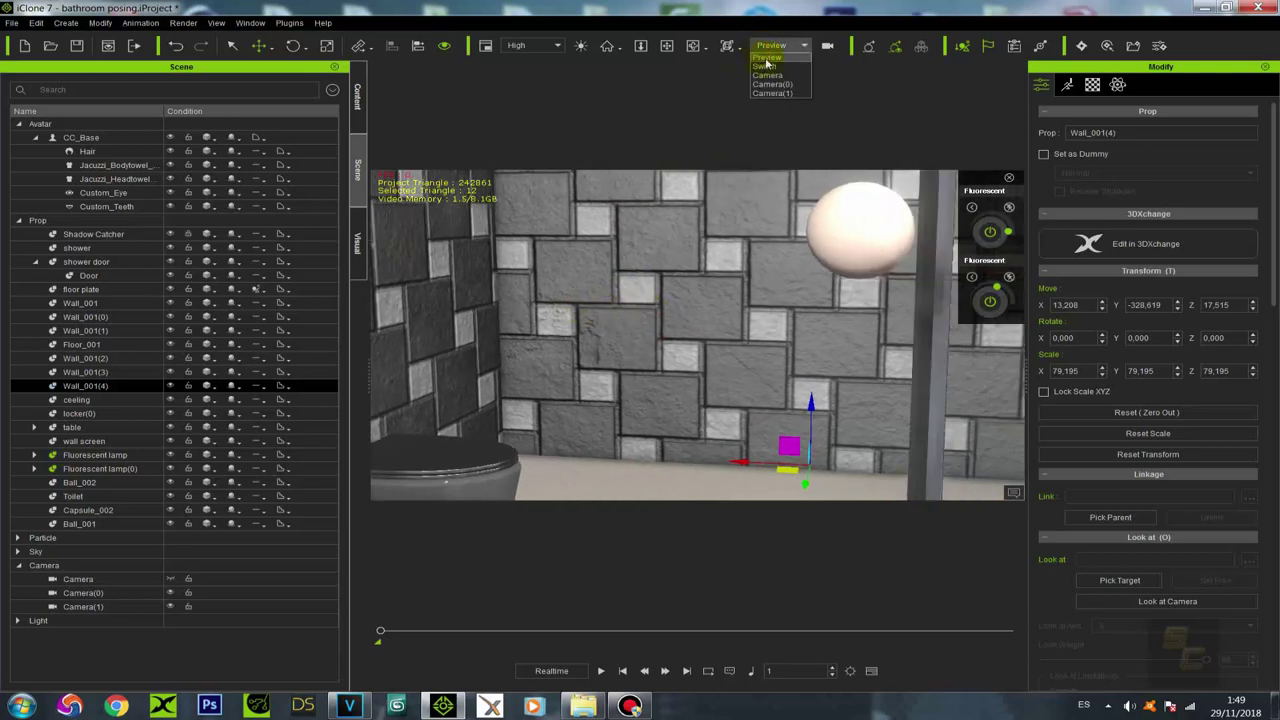
left_click(770, 73)
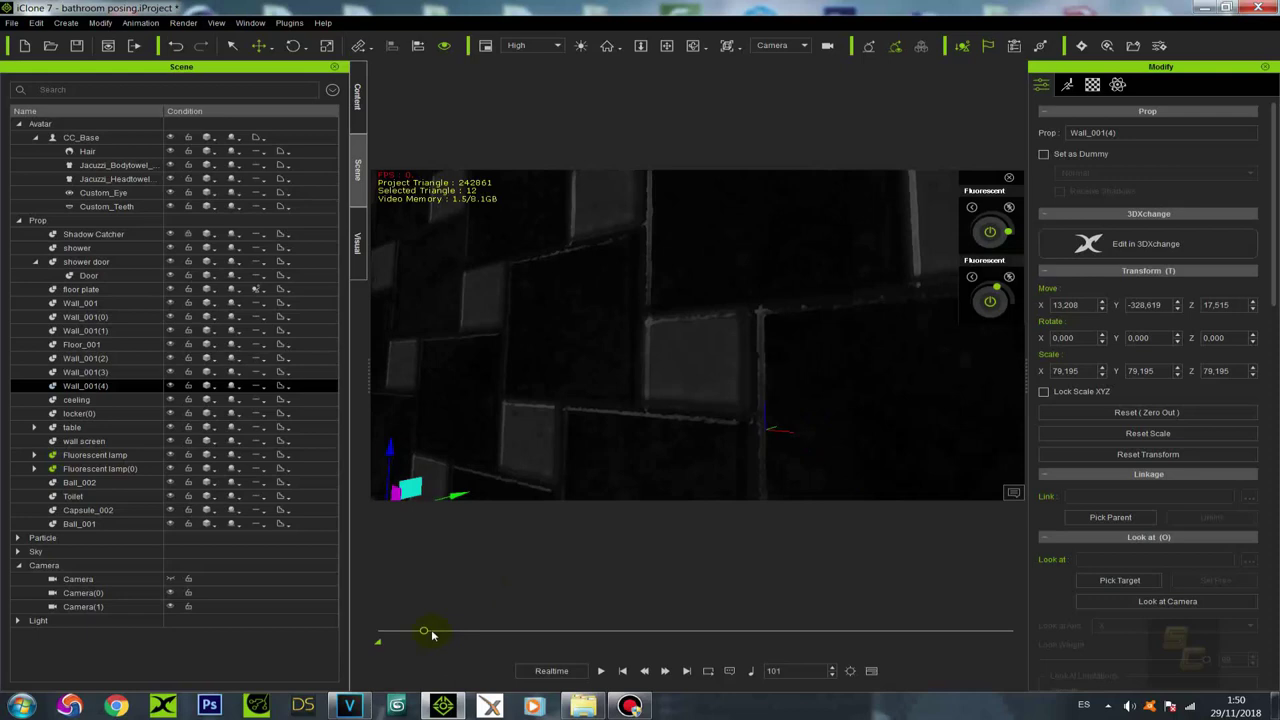
left_click_drag(423, 635, 334, 667)
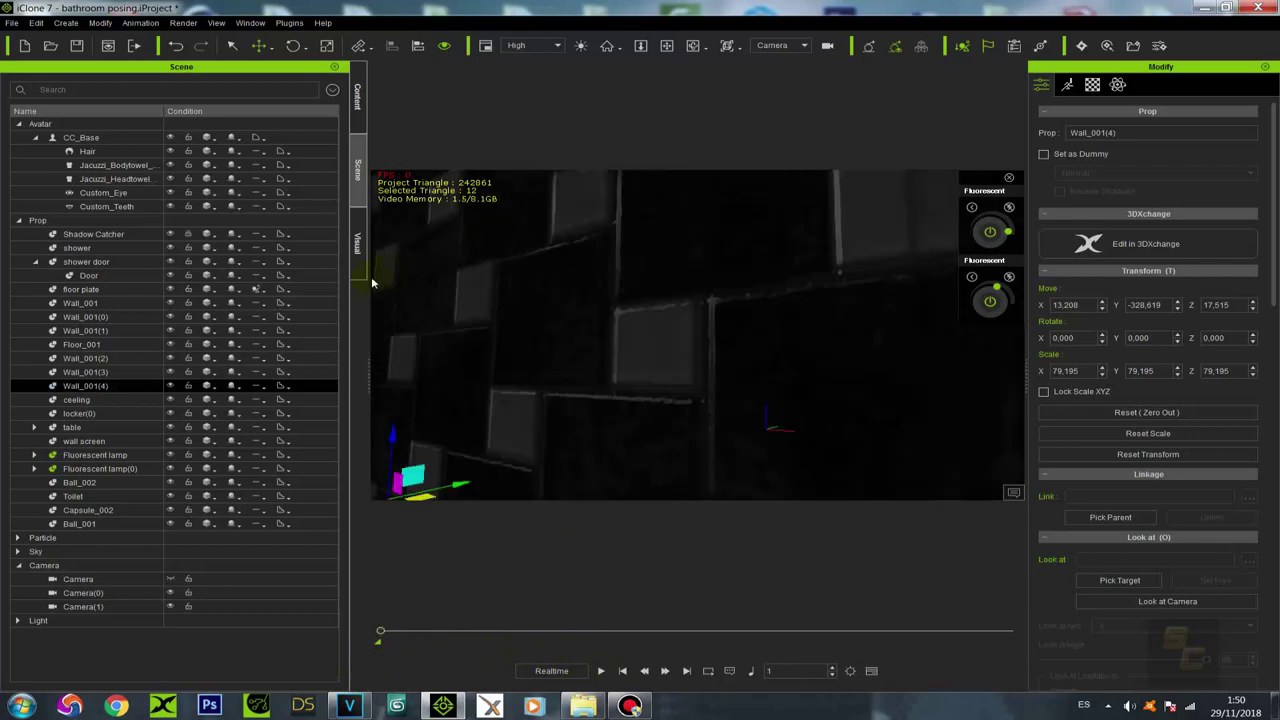
left_click(78, 579)
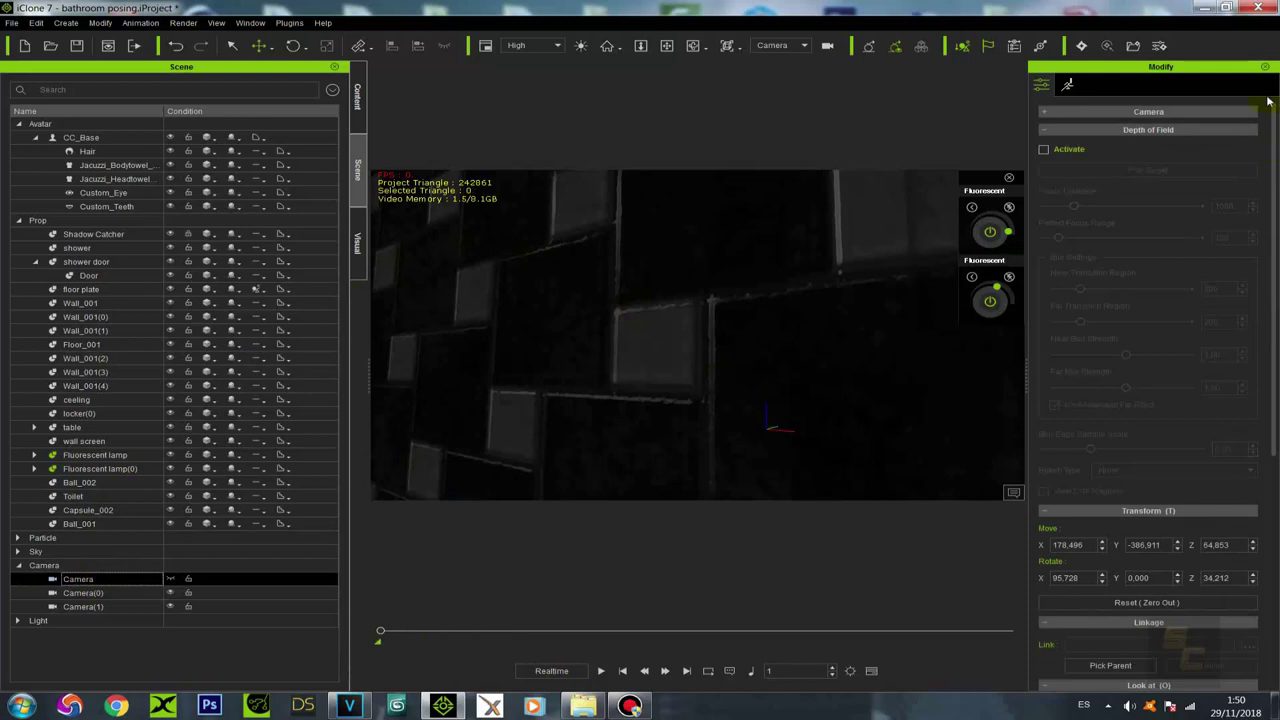
left_click(1047, 115)
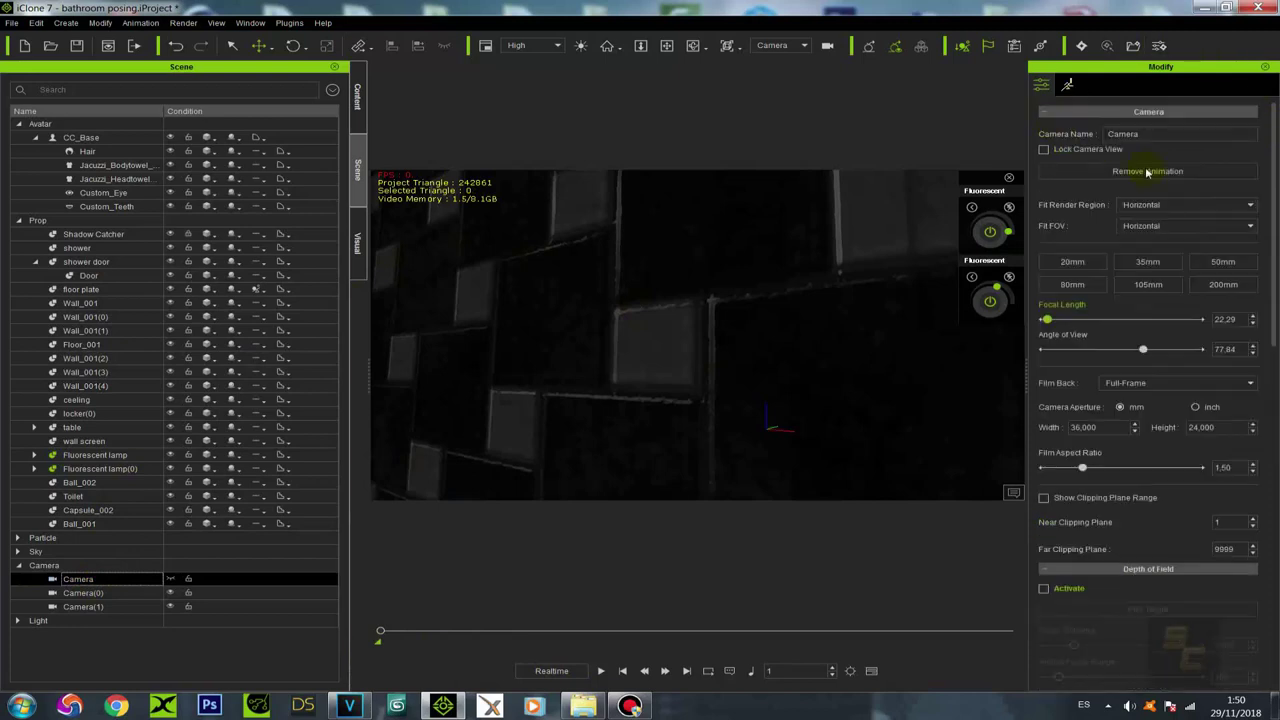
left_click(1148, 174)
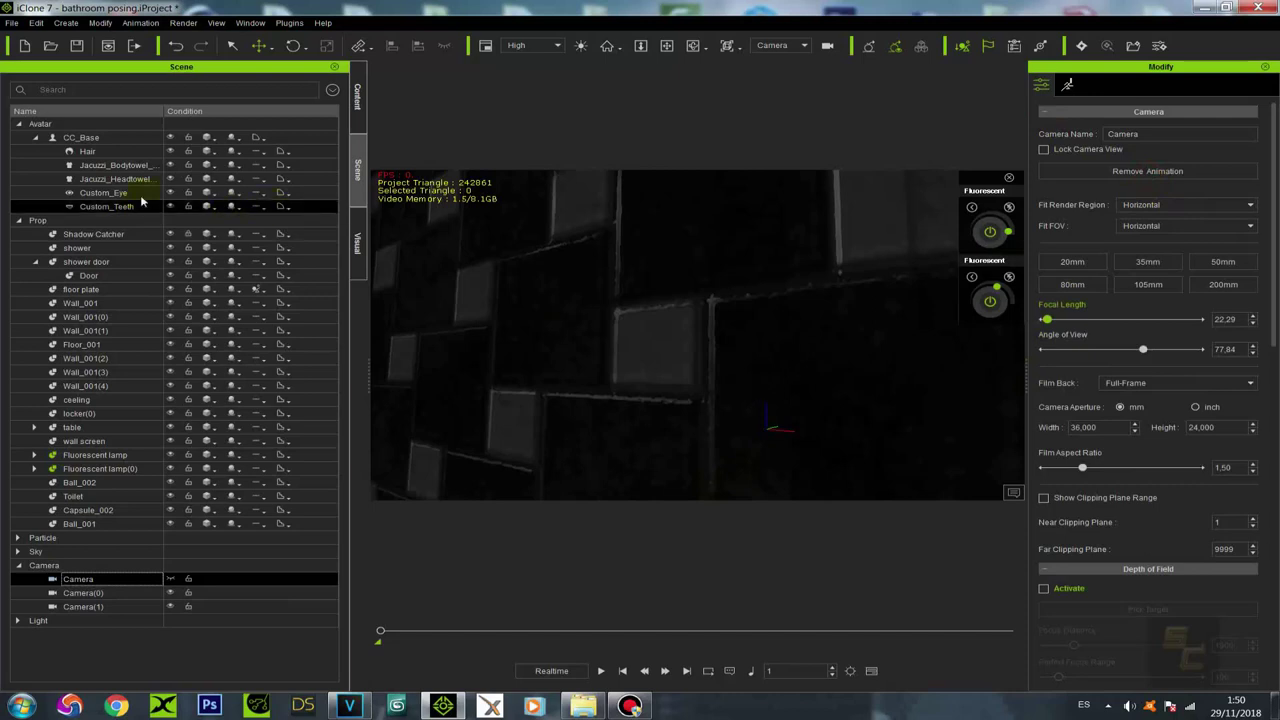
Step: Select Ball_001 and reposition Camera inside the bathroom so the ball, mirror and shower are in view
left_click(80, 524)
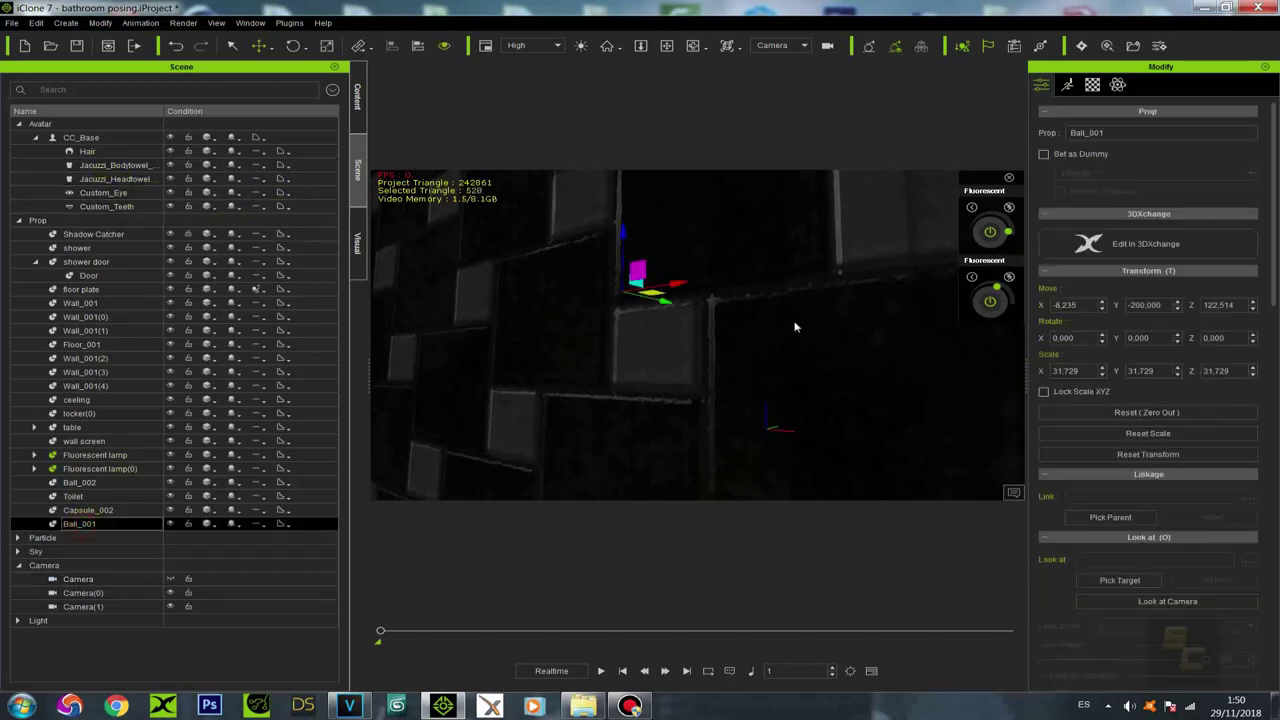
scroll(770, 363, "up", 5)
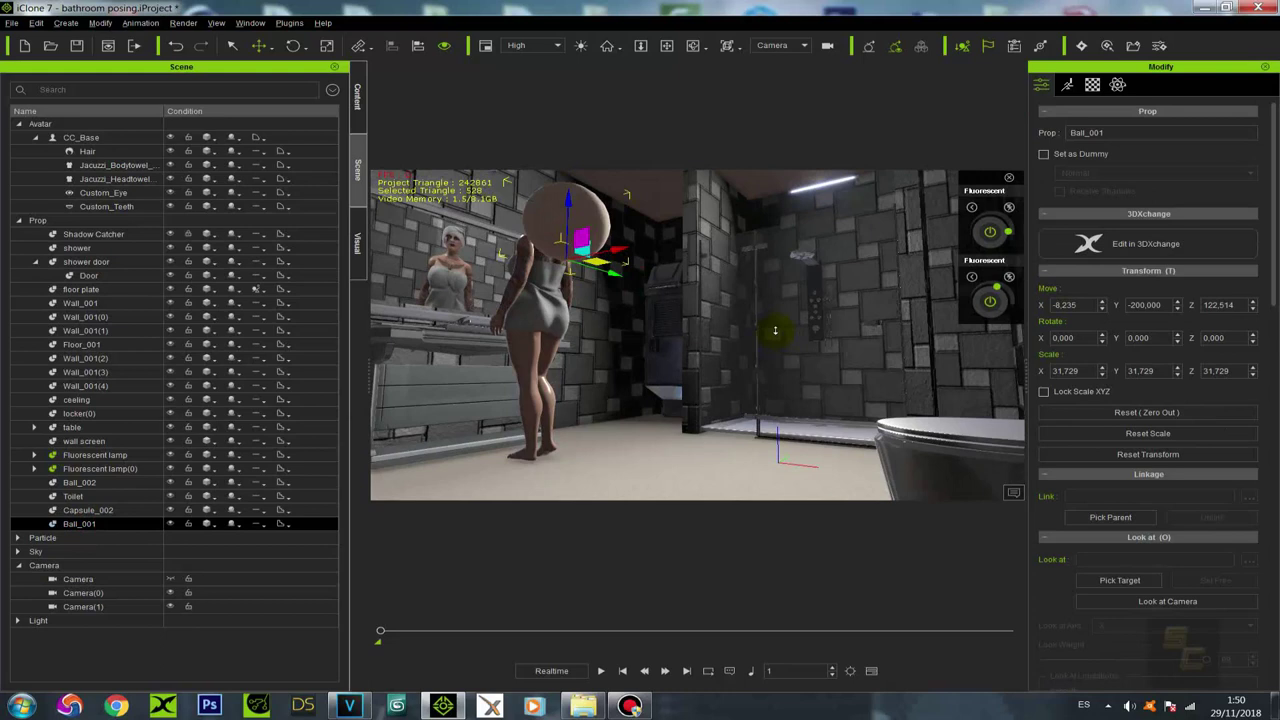
right_click_drag(697, 302, 738, 371)
Step: Hide the CC_Base avatar and examine the reflection in the wall screen mirror
left_click(105, 139)
left_click(171, 138)
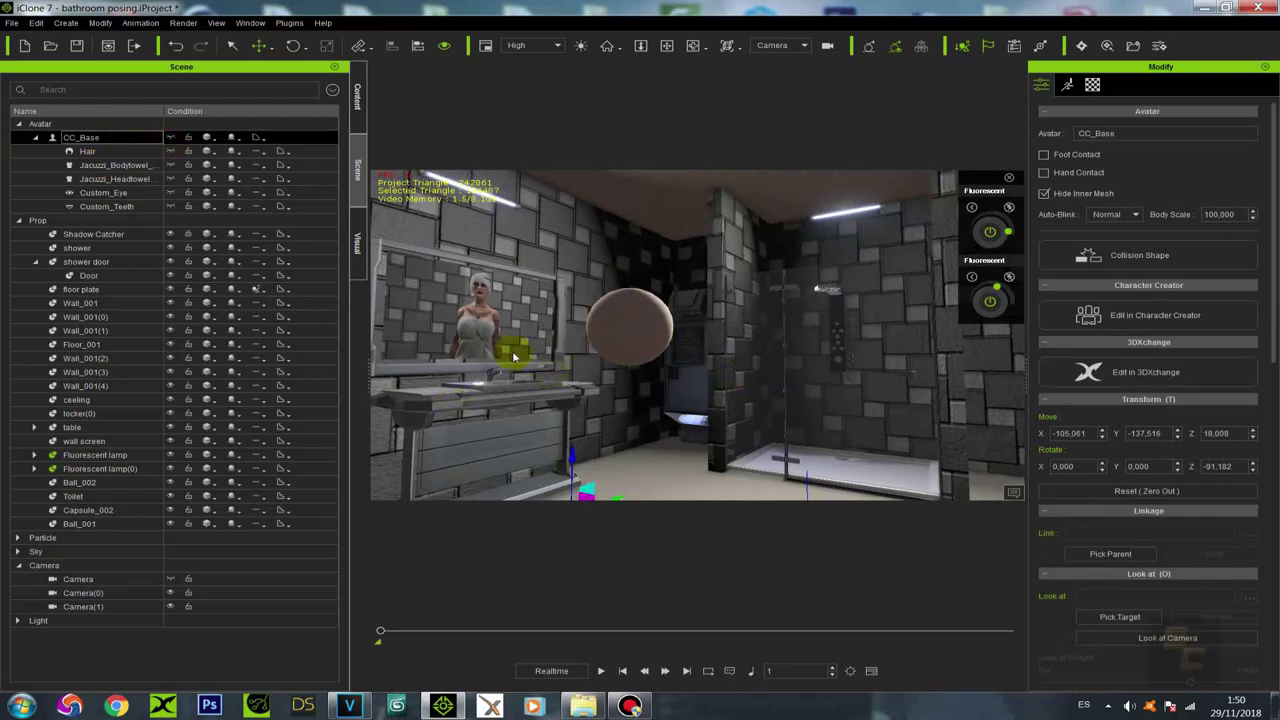
left_click(476, 325)
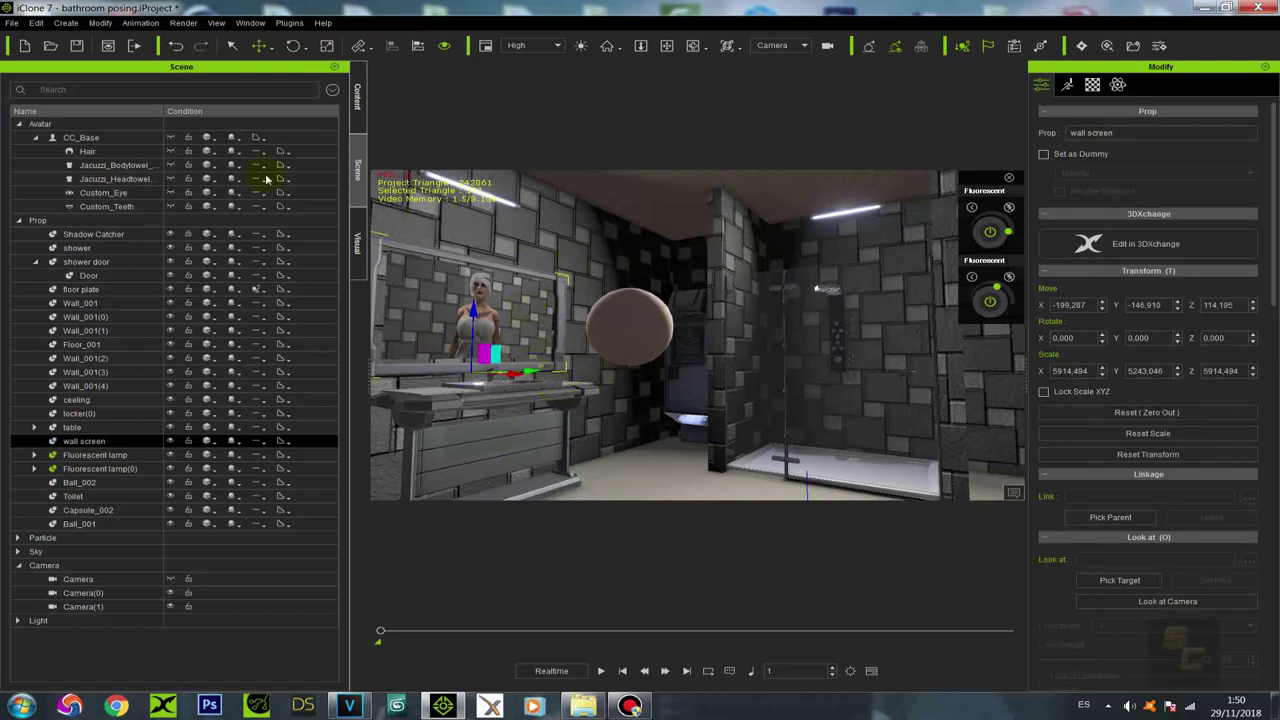
left_click(84, 137)
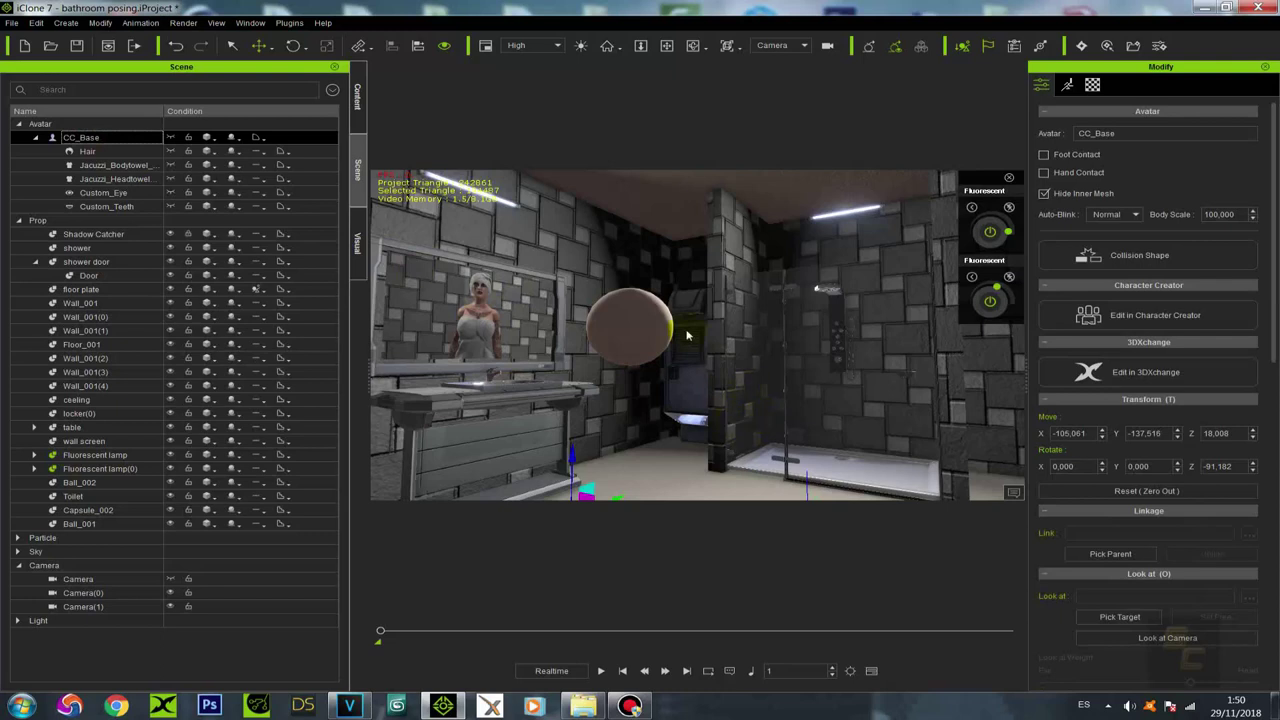
Step: Select Ball_001 and raise the Image Based Lighting strength to 124
left_click(648, 320)
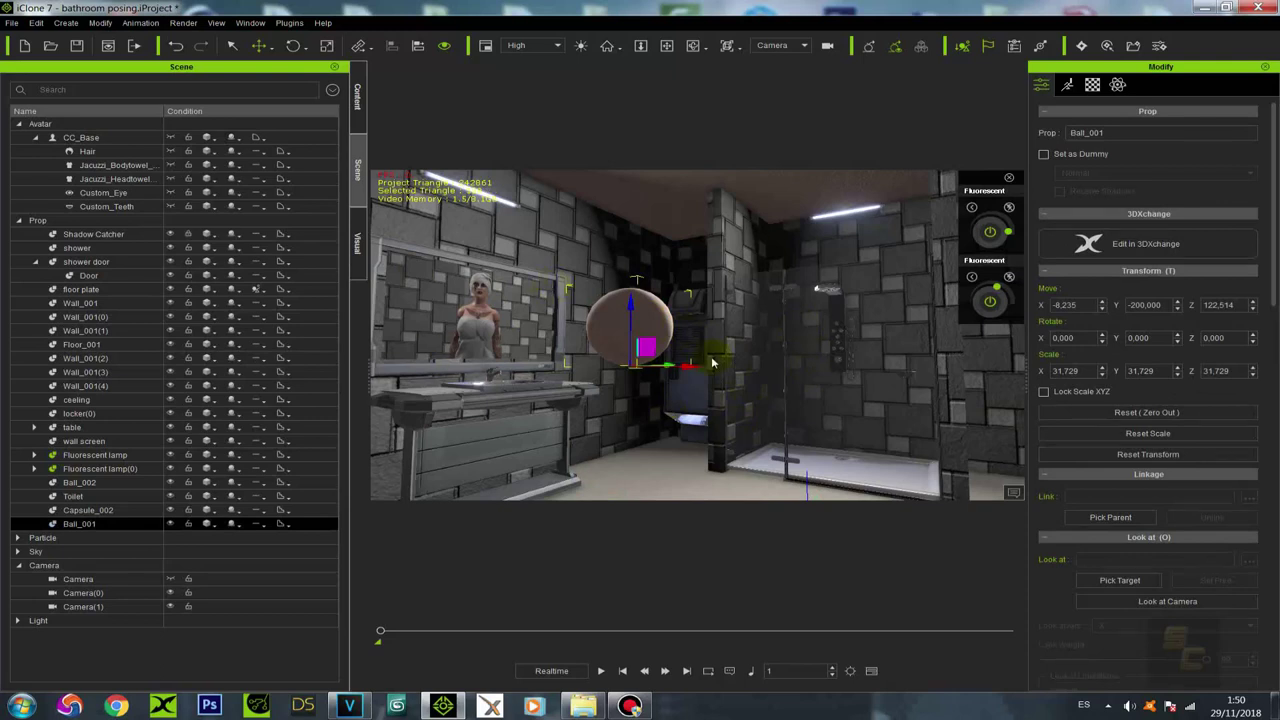
middle_click_drag(665, 422, 746, 420)
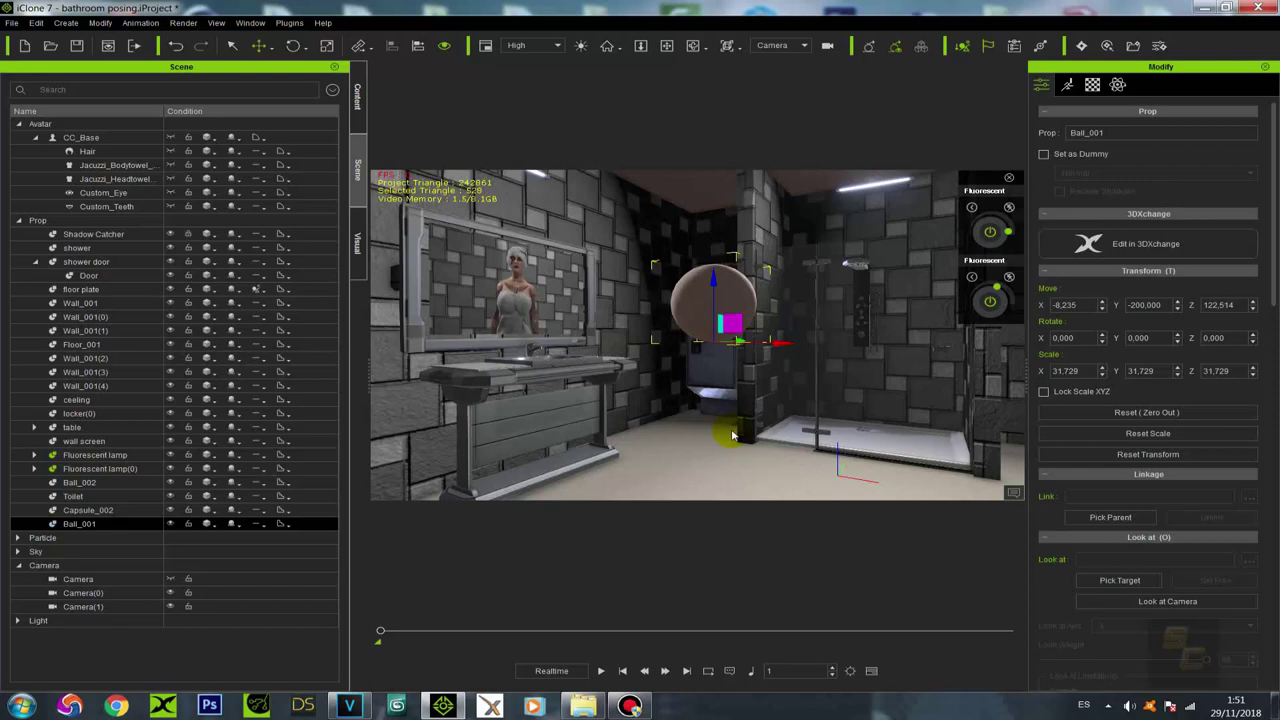
left_click(357, 250)
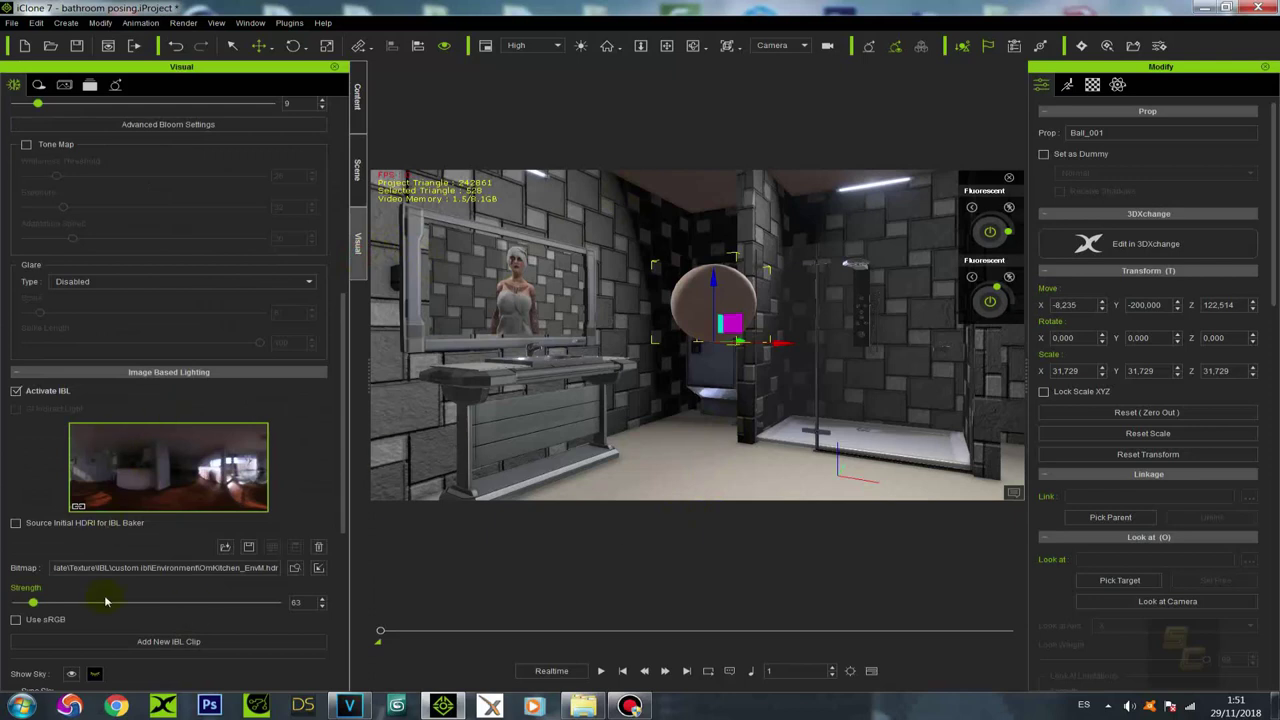
scroll(188, 518, "down", 3)
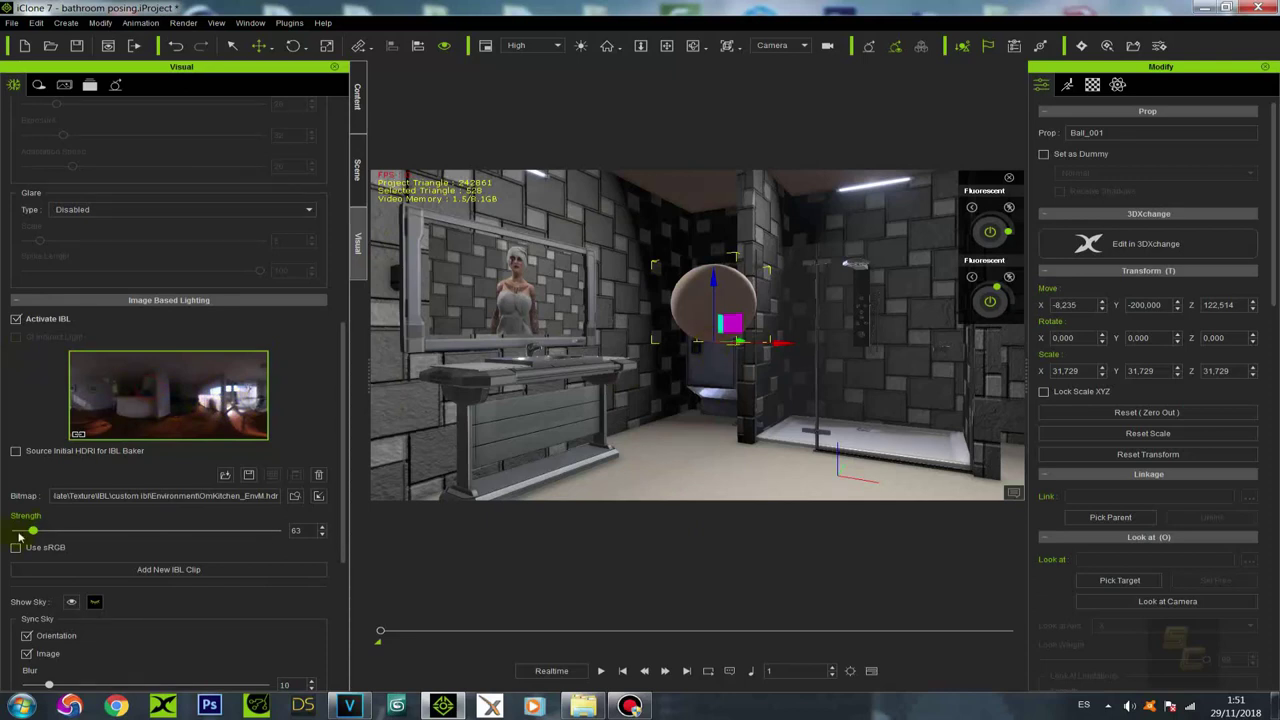
mouse_move(34, 530)
left_mouse_down()
mouse_move(20, 531)
mouse_move(53, 545)
left_mouse_up()
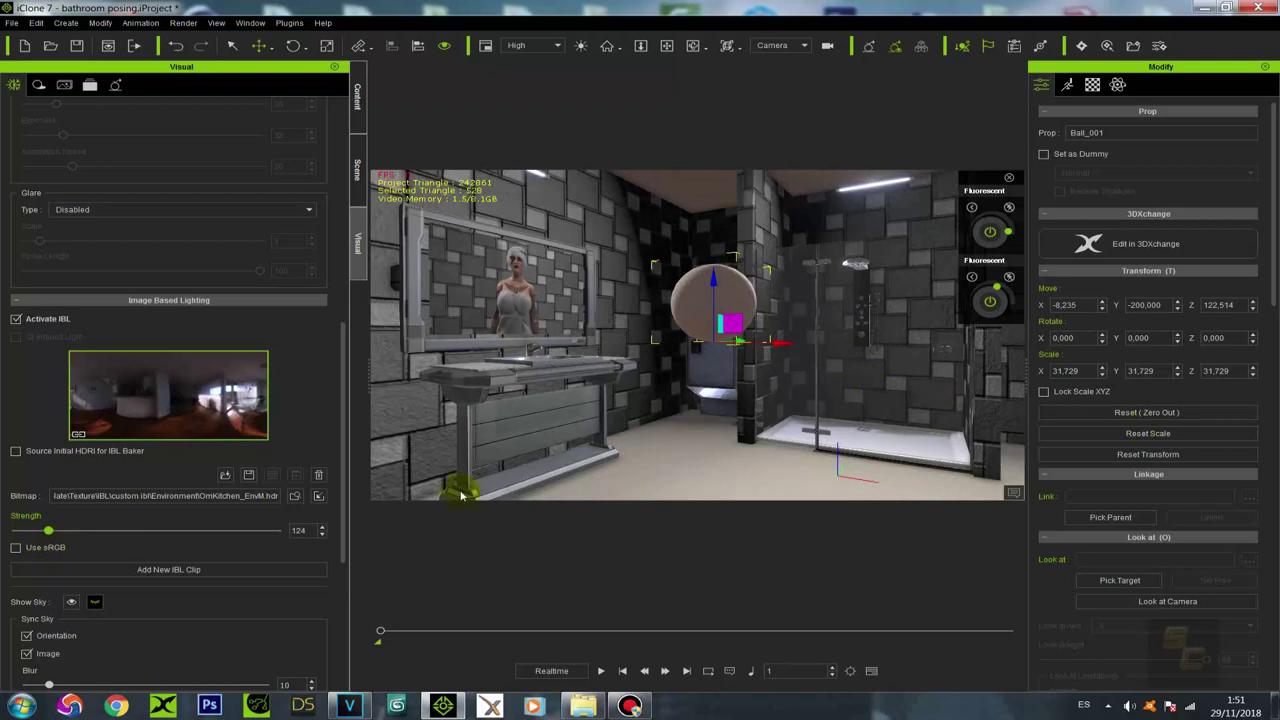
Step: Enable Global Illumination and Shadow for the bathroom scene
left_click(117, 86)
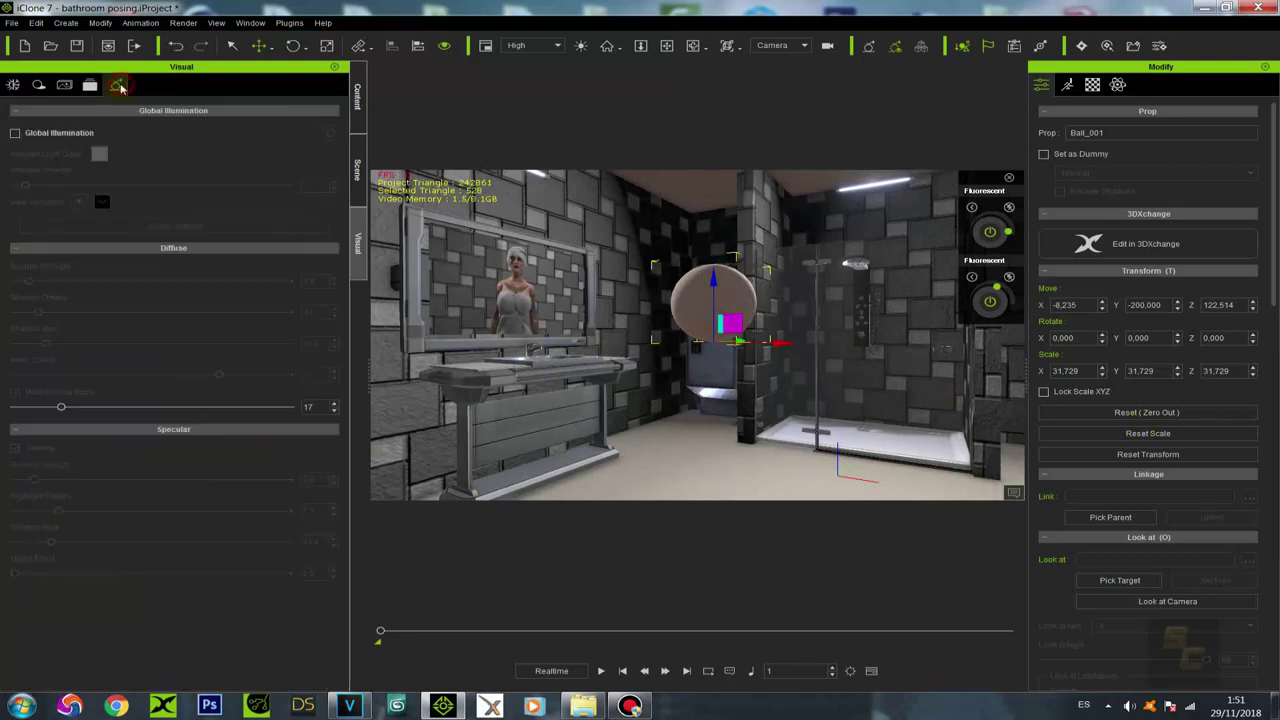
left_click(15, 133)
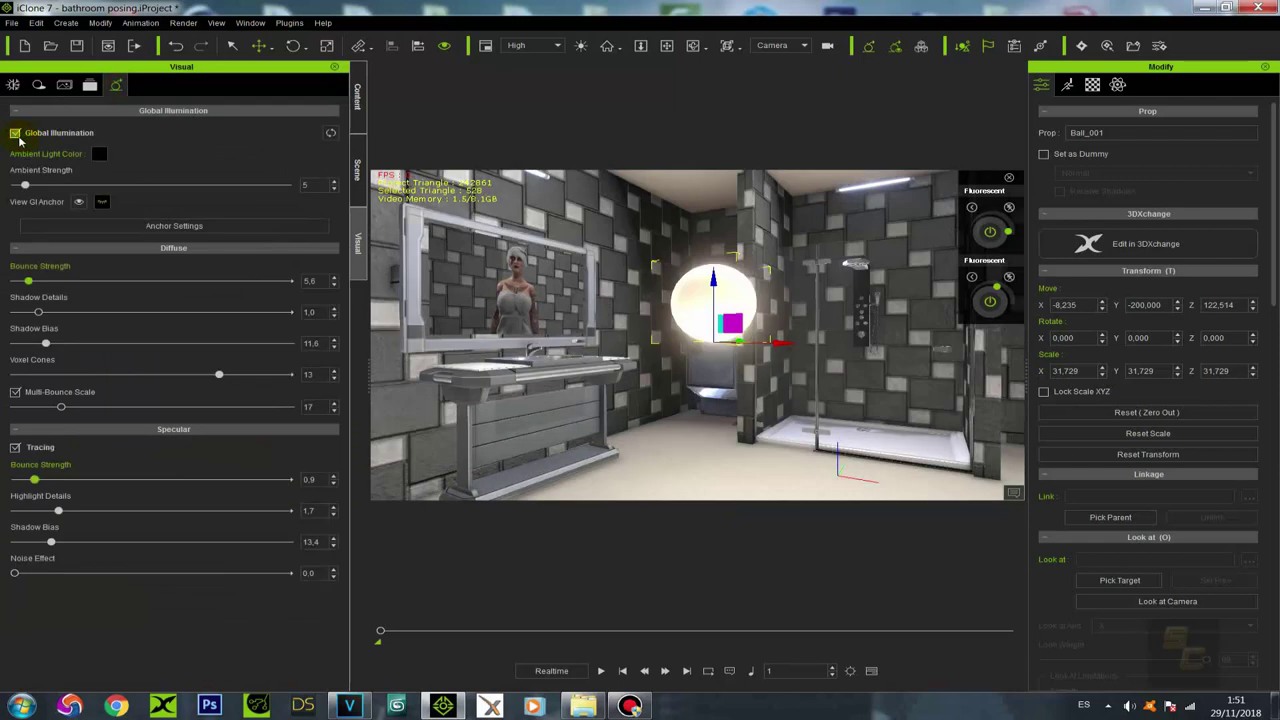
left_click(40, 87)
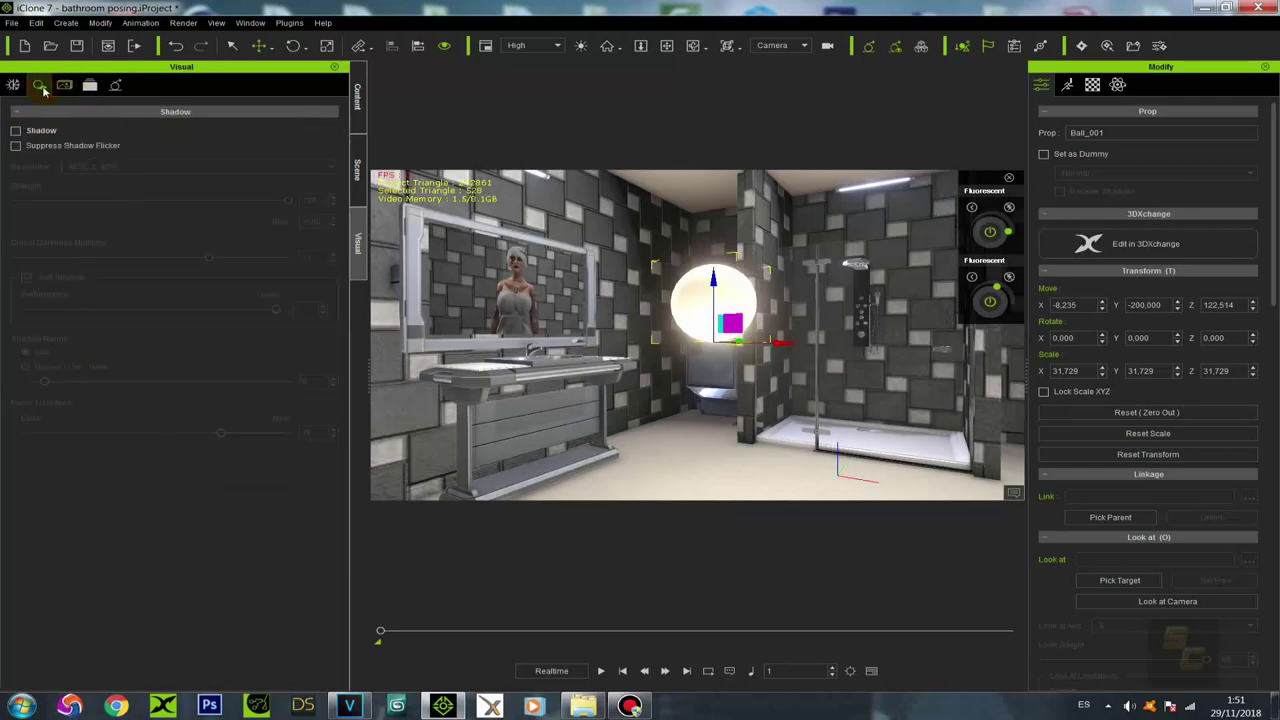
left_click(15, 131)
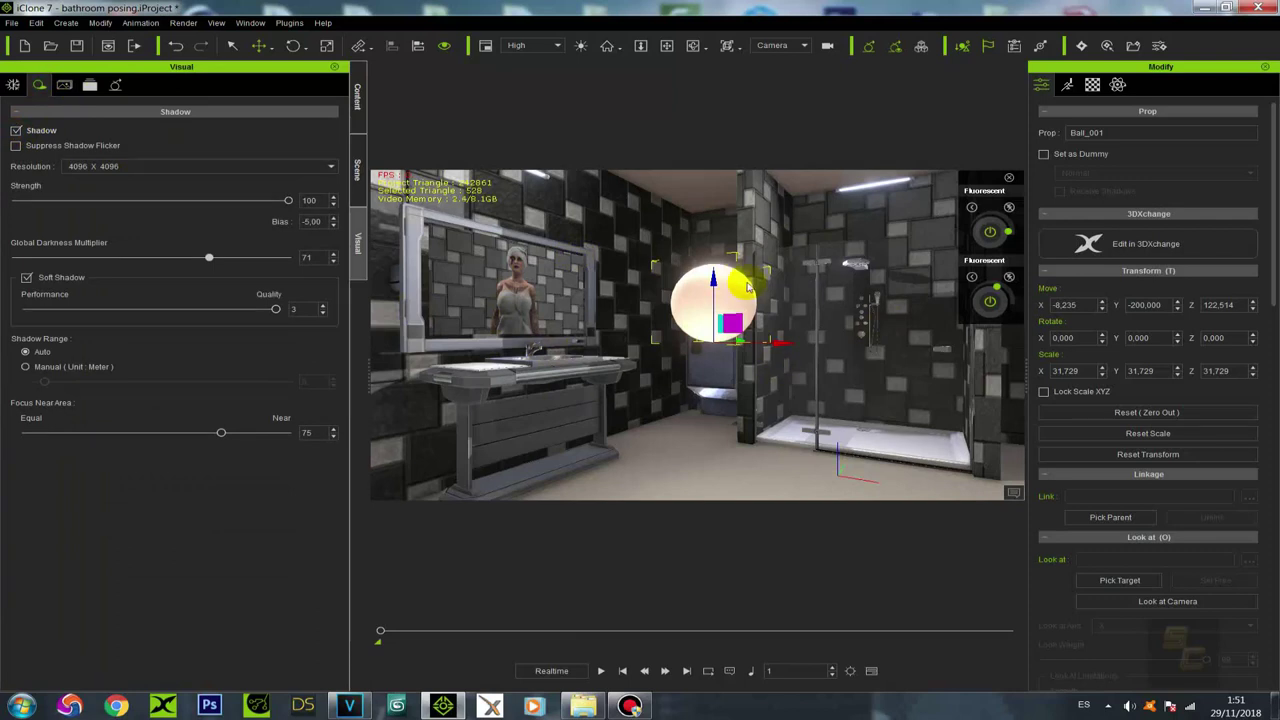
Step: Adjust the color of Ball_001's Metallic texture to Brightness 100 and Contrast 100
left_click(1092, 85)
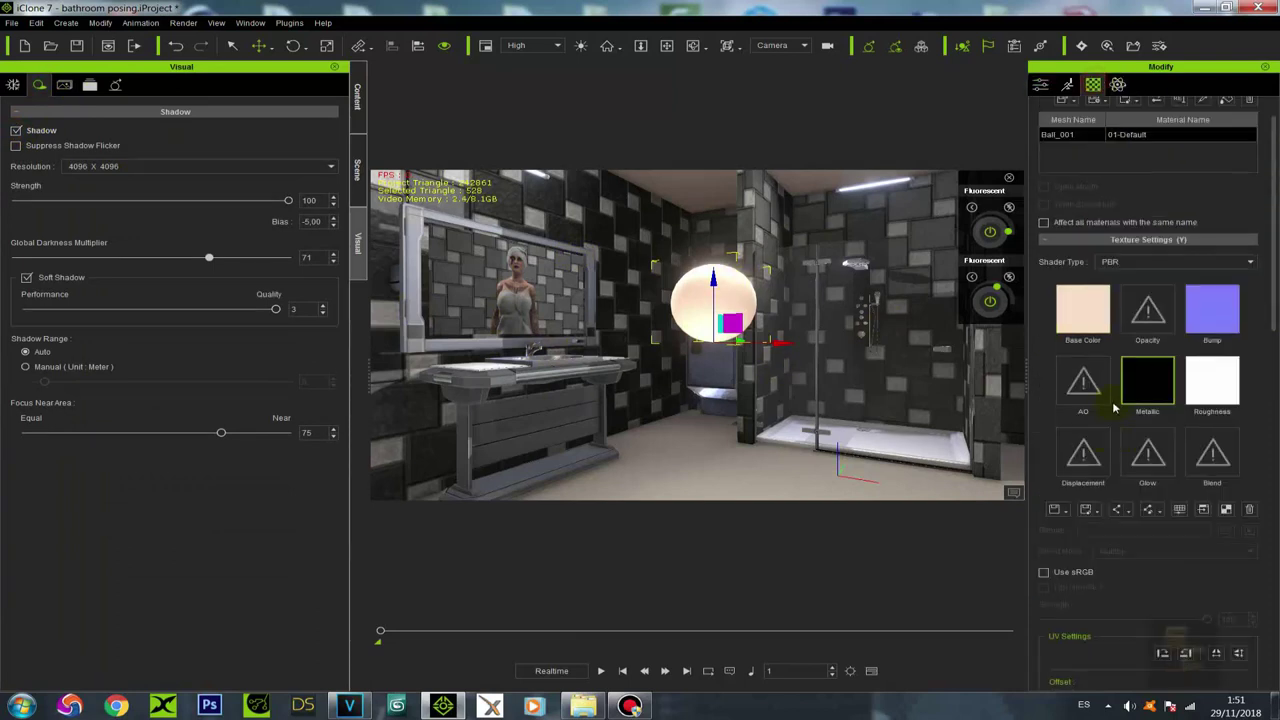
left_click(1144, 343)
scroll(1174, 486, "down", 3)
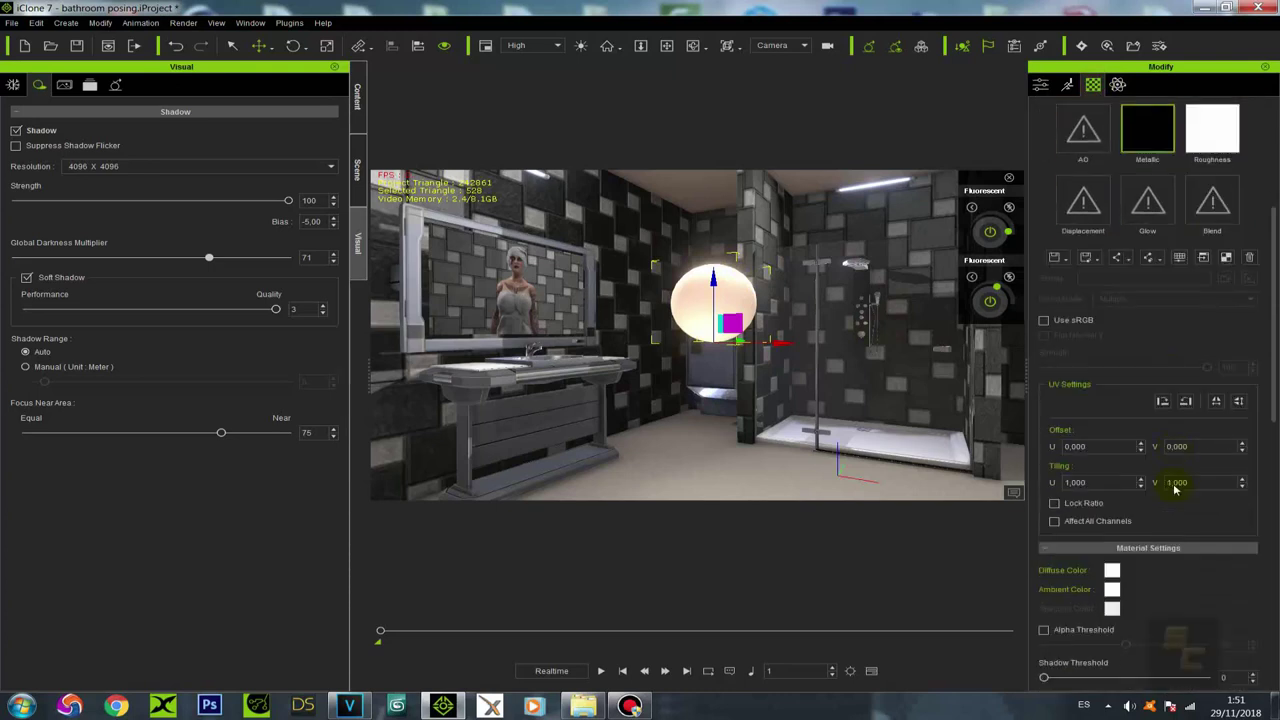
scroll(1175, 490, "up", 2)
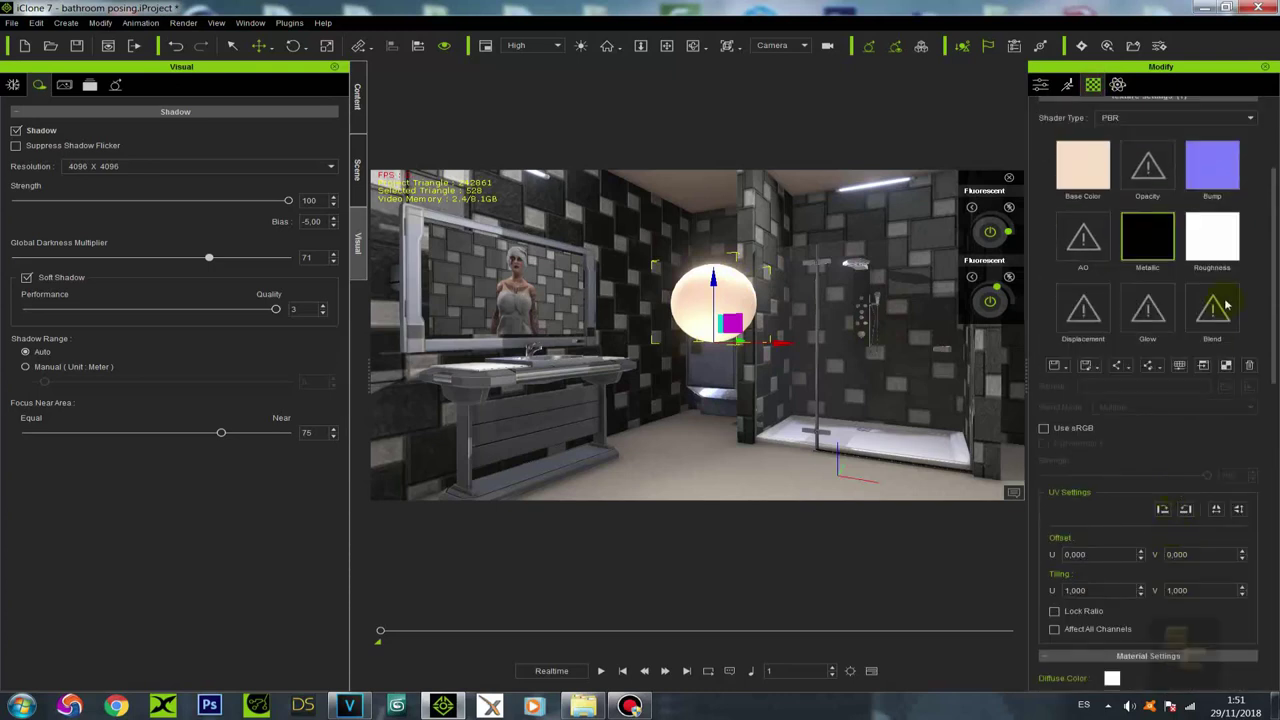
left_click(1180, 366)
left_click_drag(331, 337, 431, 352)
left_click_drag(331, 366, 393, 366)
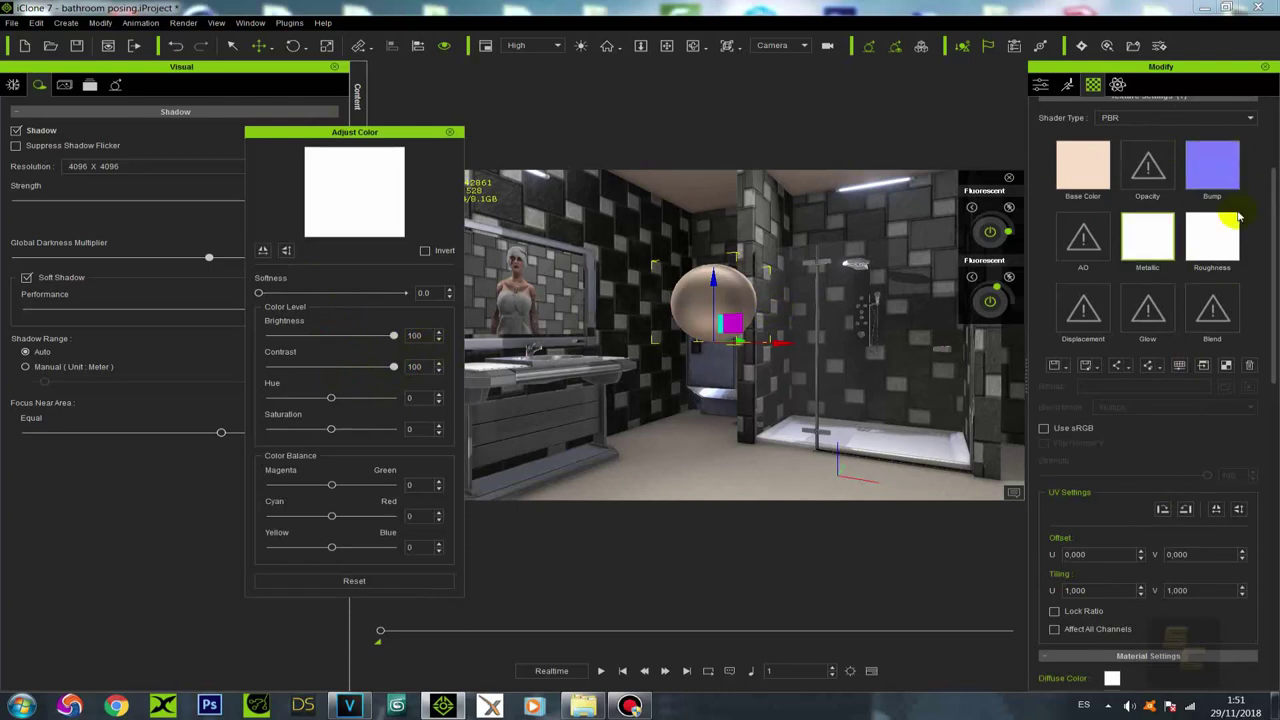
Step: Adjust Ball_001's Roughness texture to Brightness -100 and Contrast 100, and remove its Base Color texture
left_click(1212, 235)
left_click_drag(331, 337, 229, 349)
left_click_drag(331, 367, 431, 371)
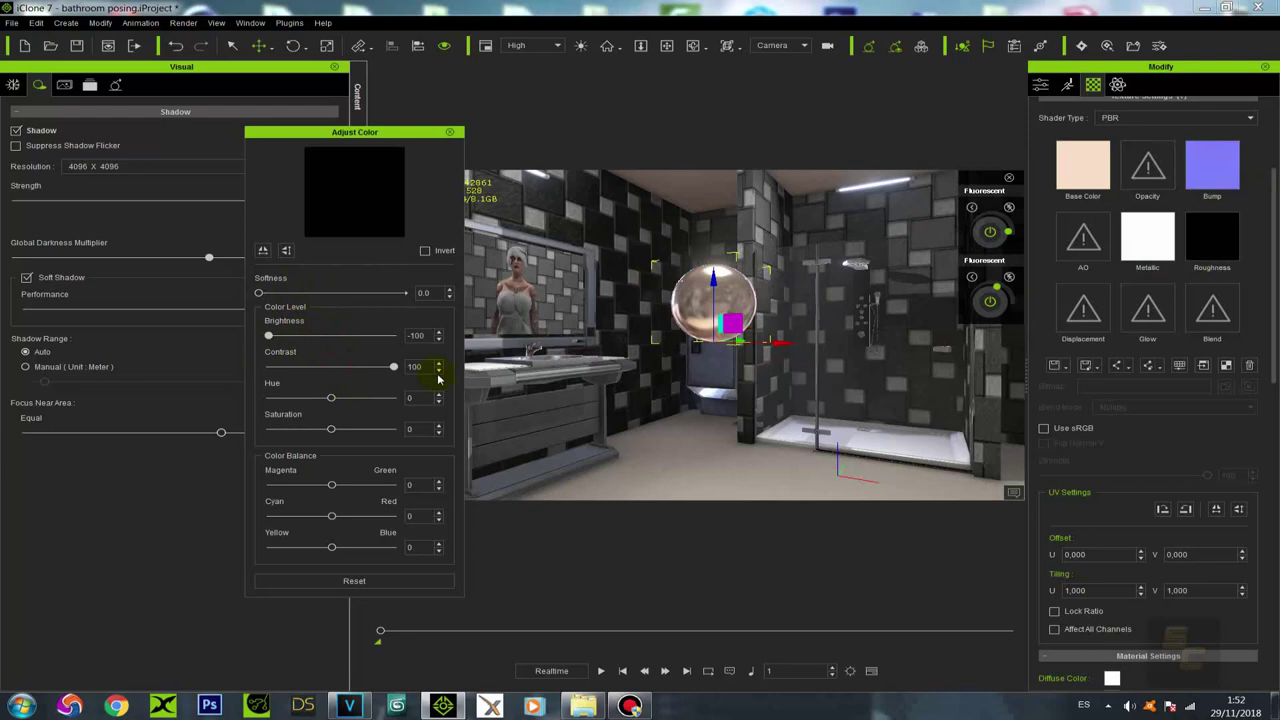
left_click(449, 134)
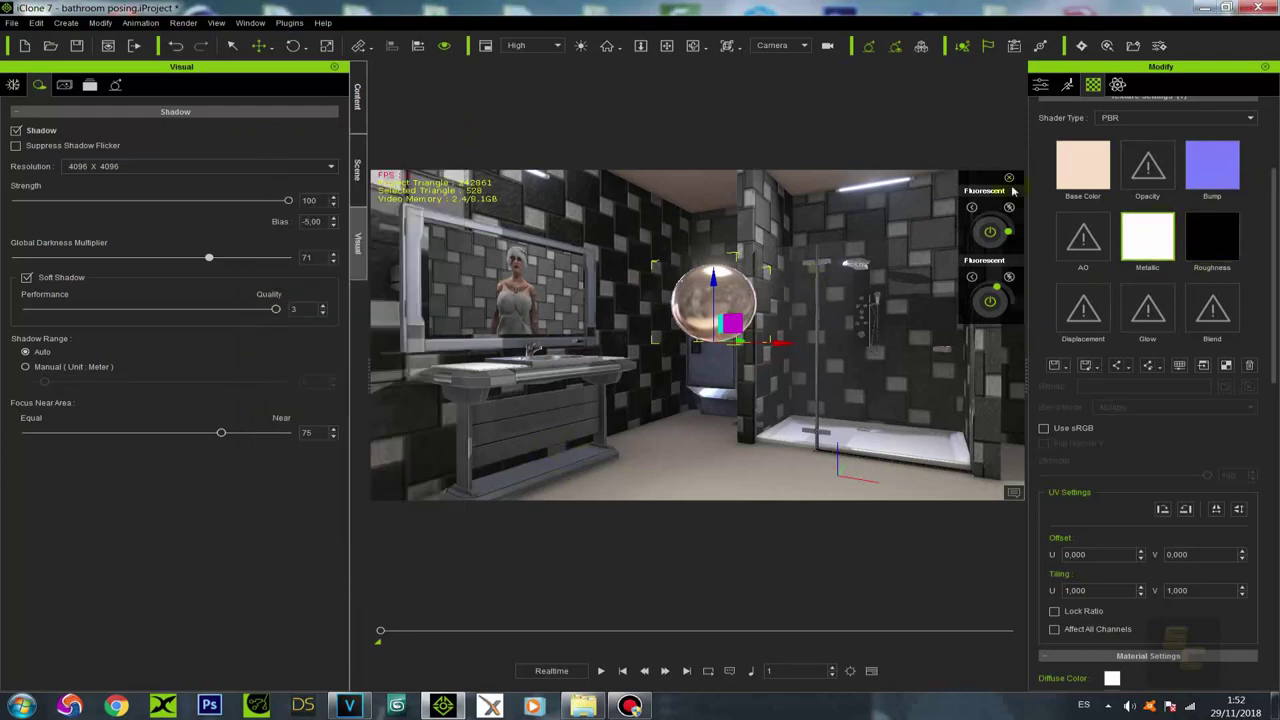
left_click(1084, 172)
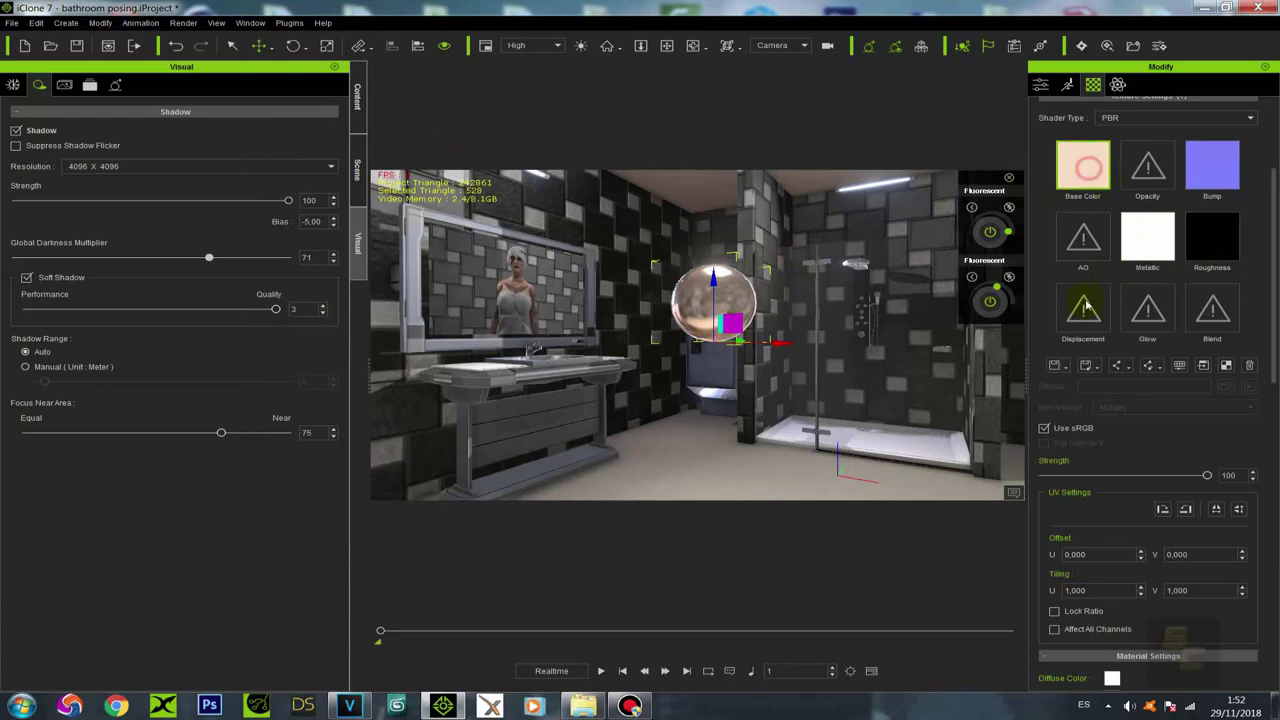
left_click(1249, 366)
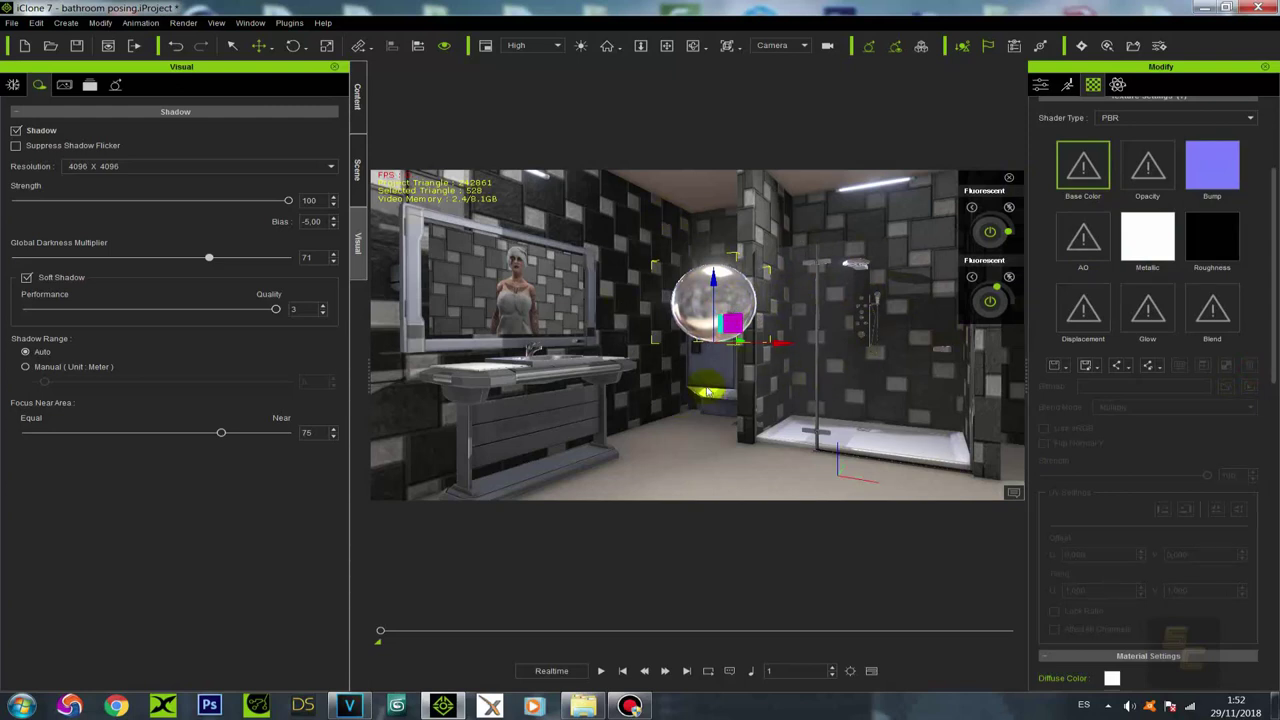
Step: Return to the Image Based Lighting settings and examine the environment reflected in the ball up close
left_click(356, 192)
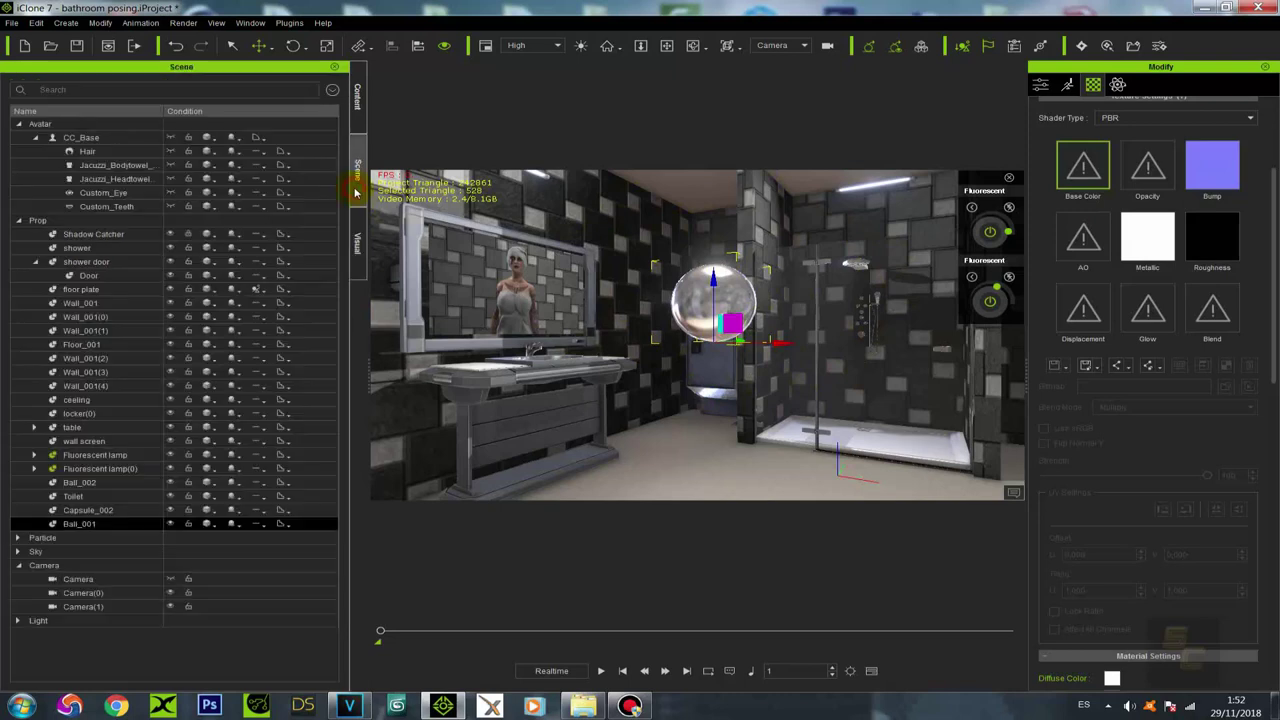
left_click(357, 240)
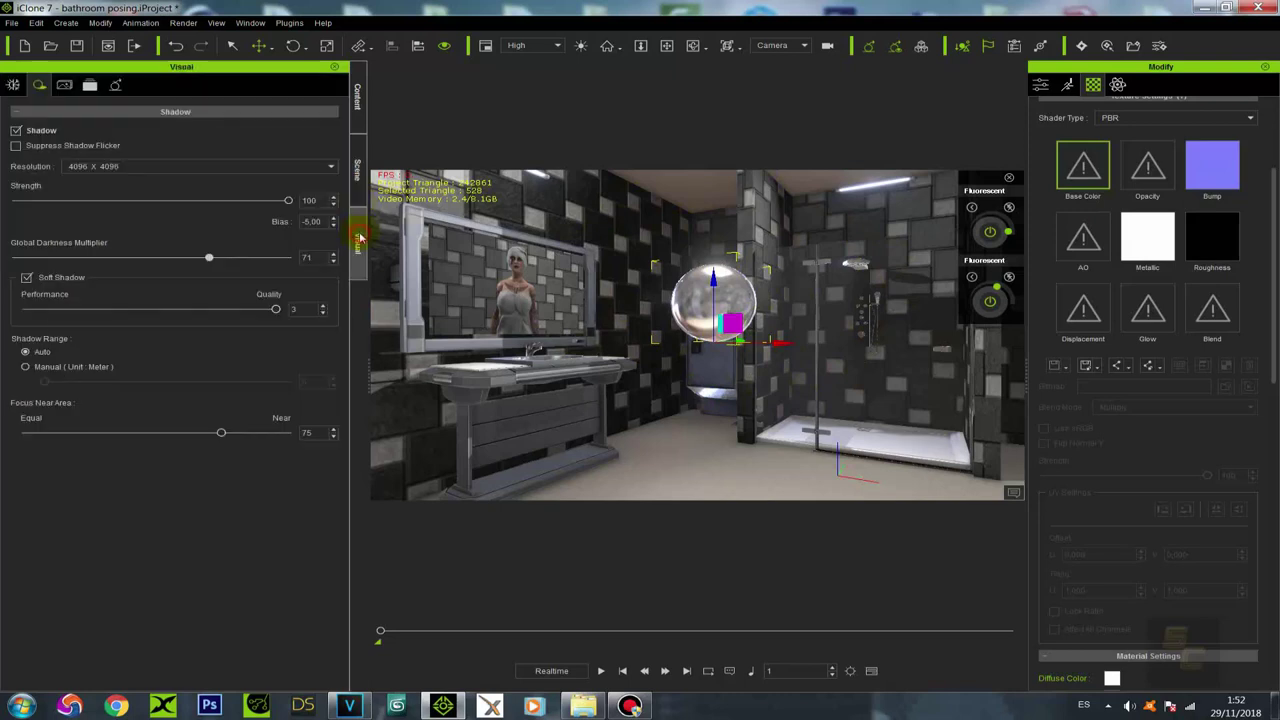
left_click(12, 85)
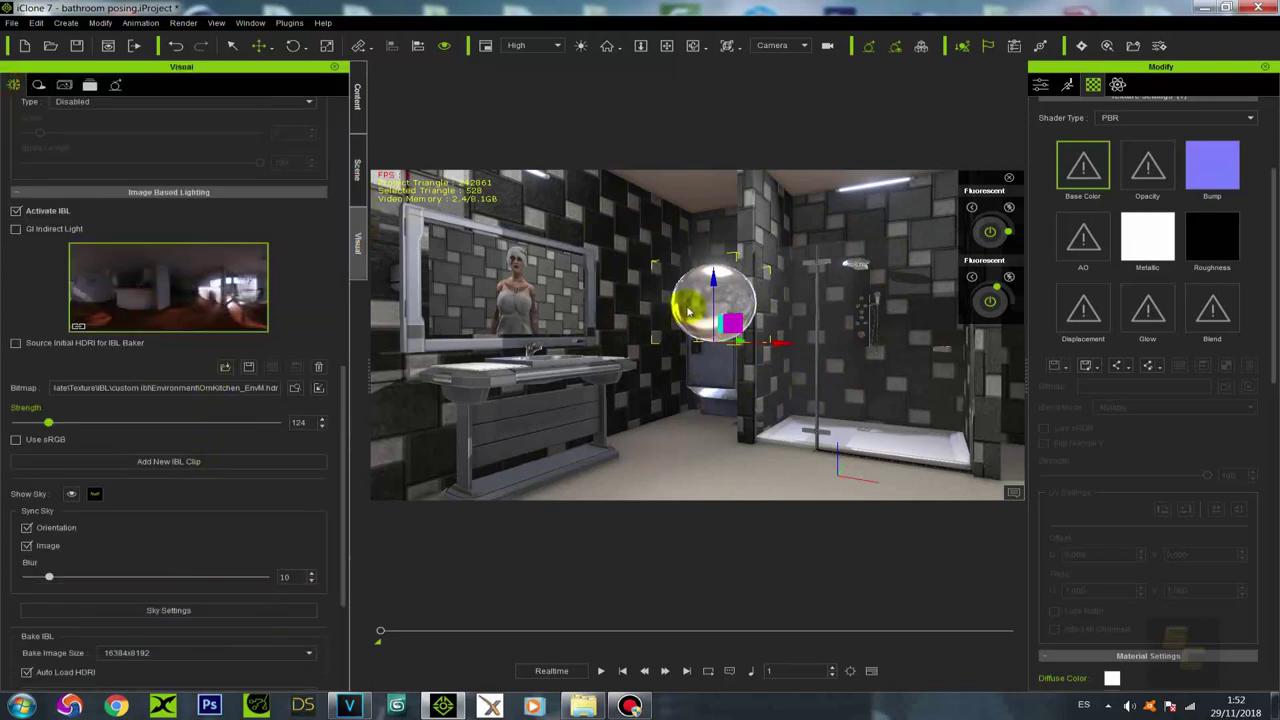
scroll(727, 322, "up", 2)
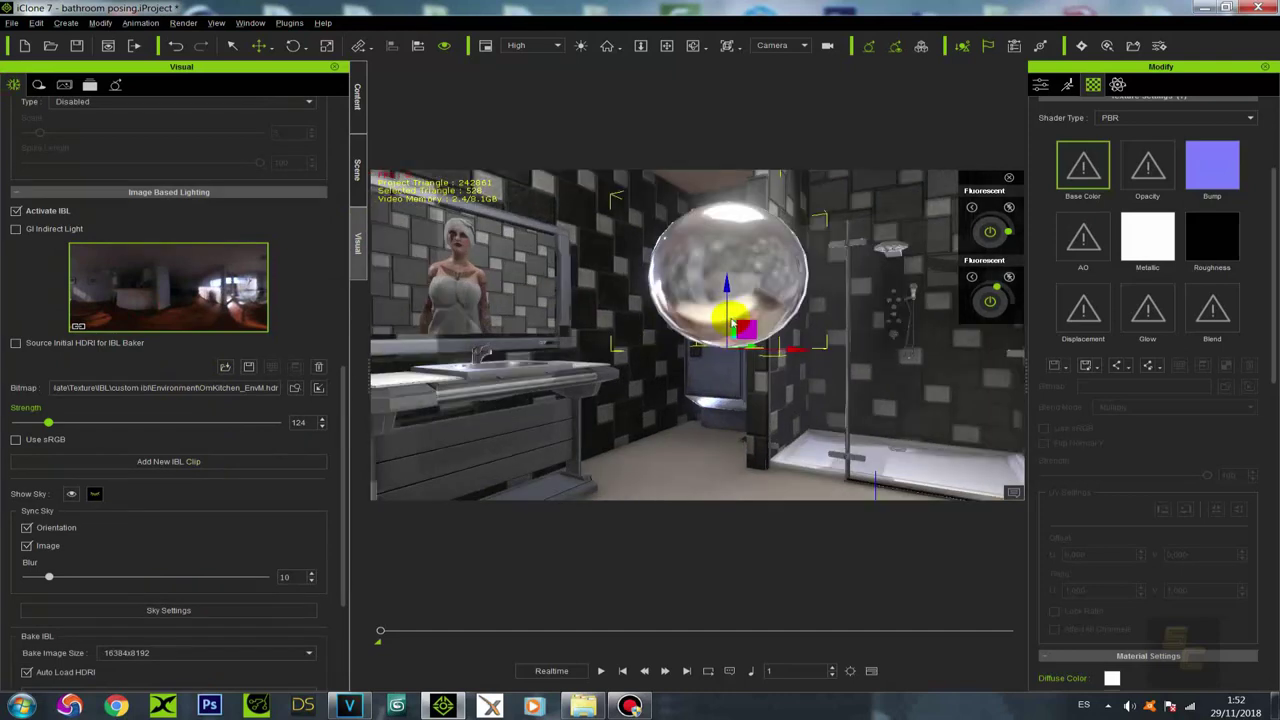
right_click_drag(720, 318, 780, 340, "alt")
scroll(814, 335, "down", 2)
scroll(812, 334, "up", 1)
scroll(780, 346, "down", 2)
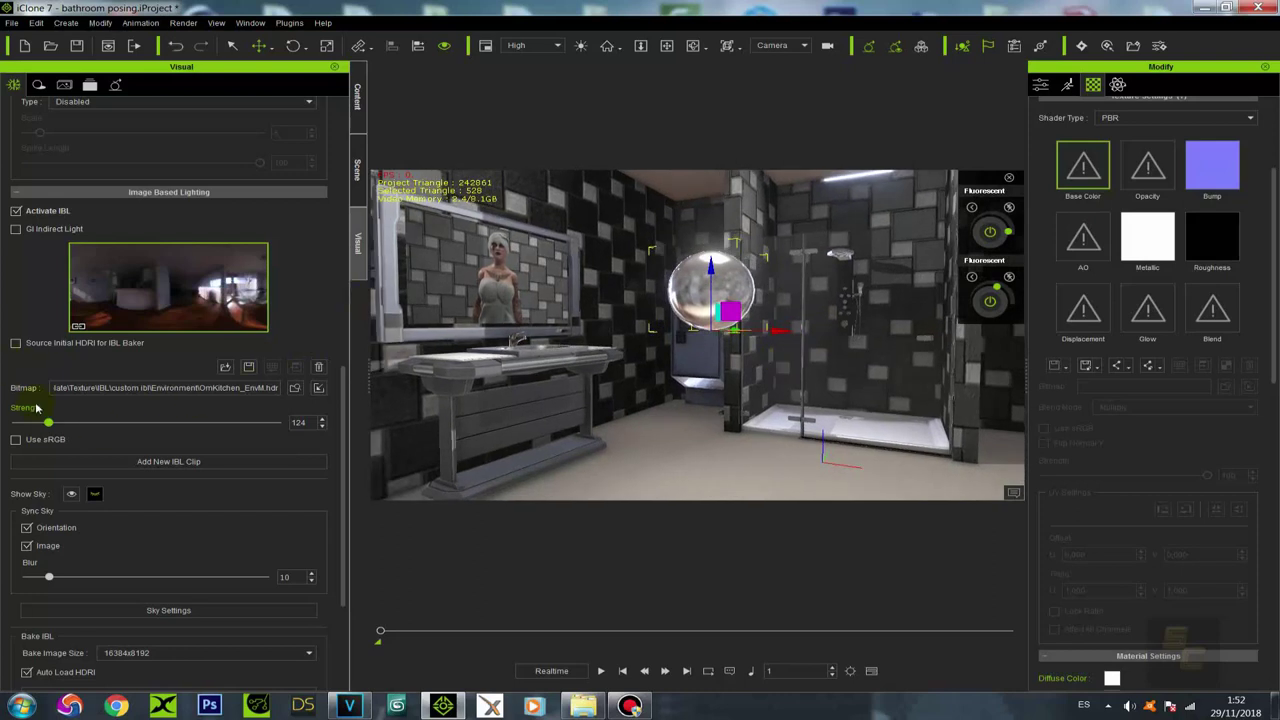
Step: Enable Source Initial HDRI for IBL Baker, select its source image and bring up the Bake IBL settings
left_click(15, 343)
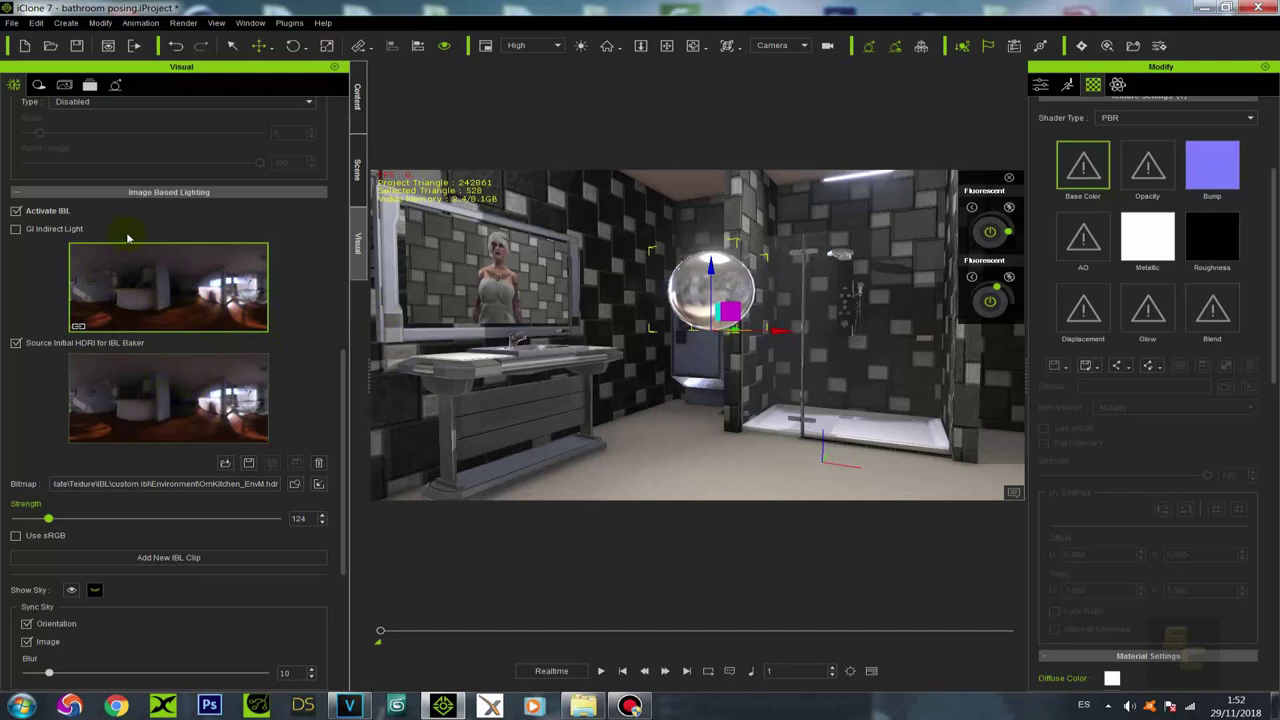
left_click(196, 397)
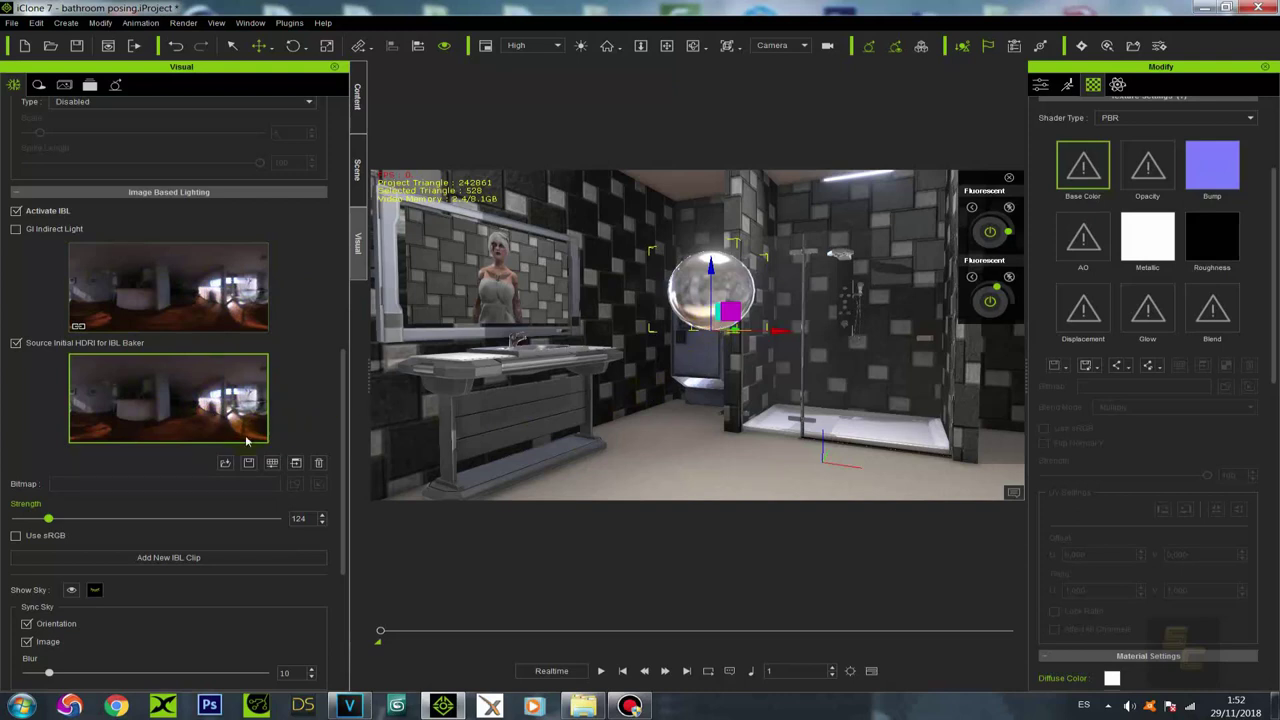
scroll(190, 422, "down", 3)
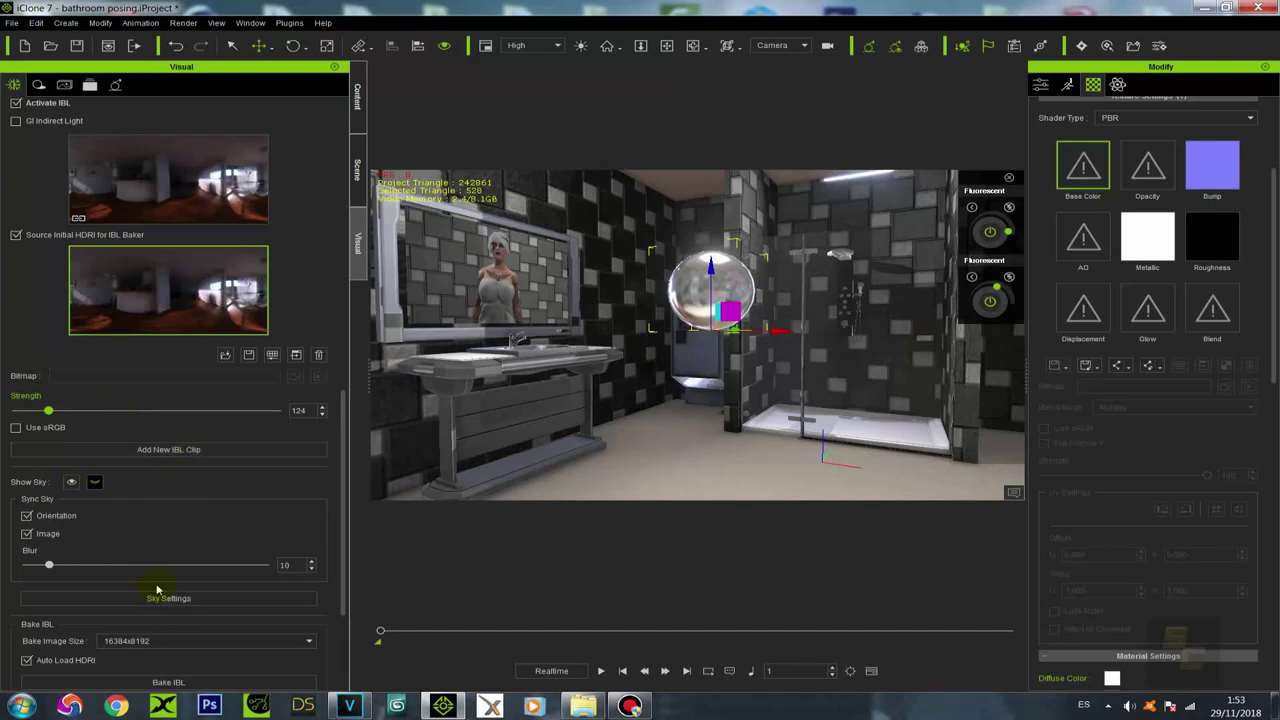
scroll(157, 592, "down", 1)
scroll(168, 577, "down", 2)
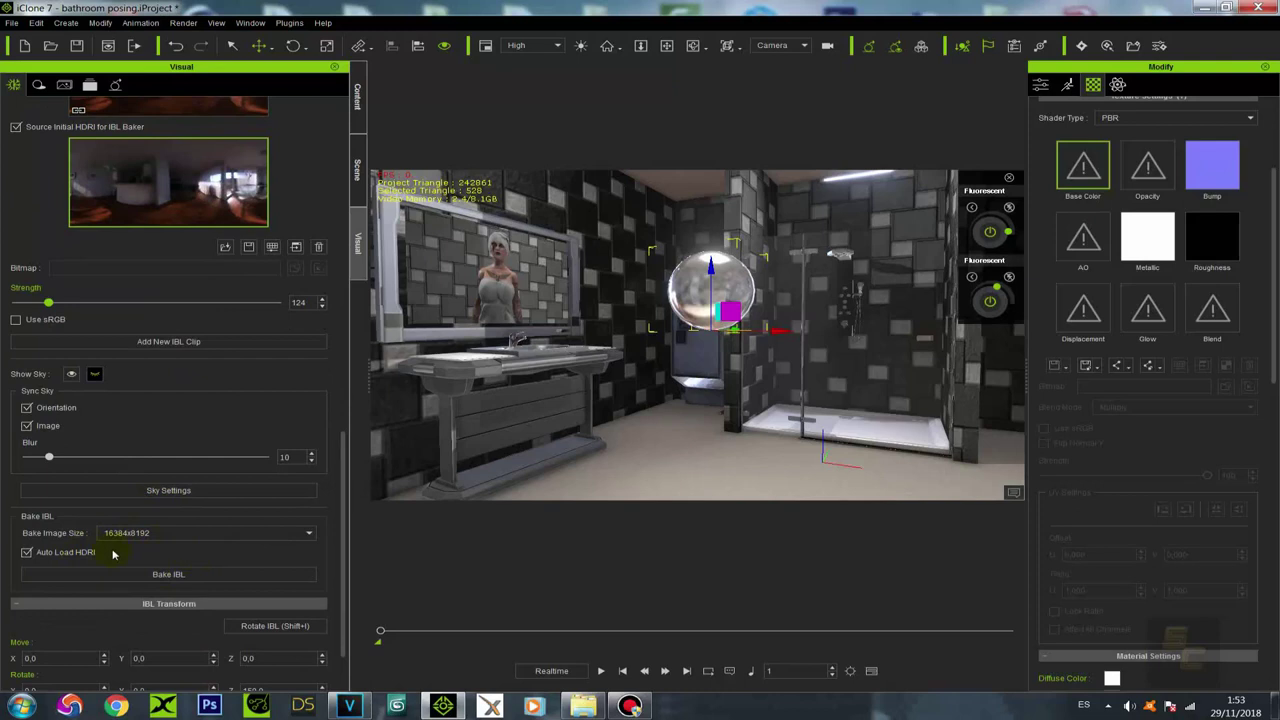
Step: Choose 16384x8192 as the IBL bake image size
left_click(173, 536)
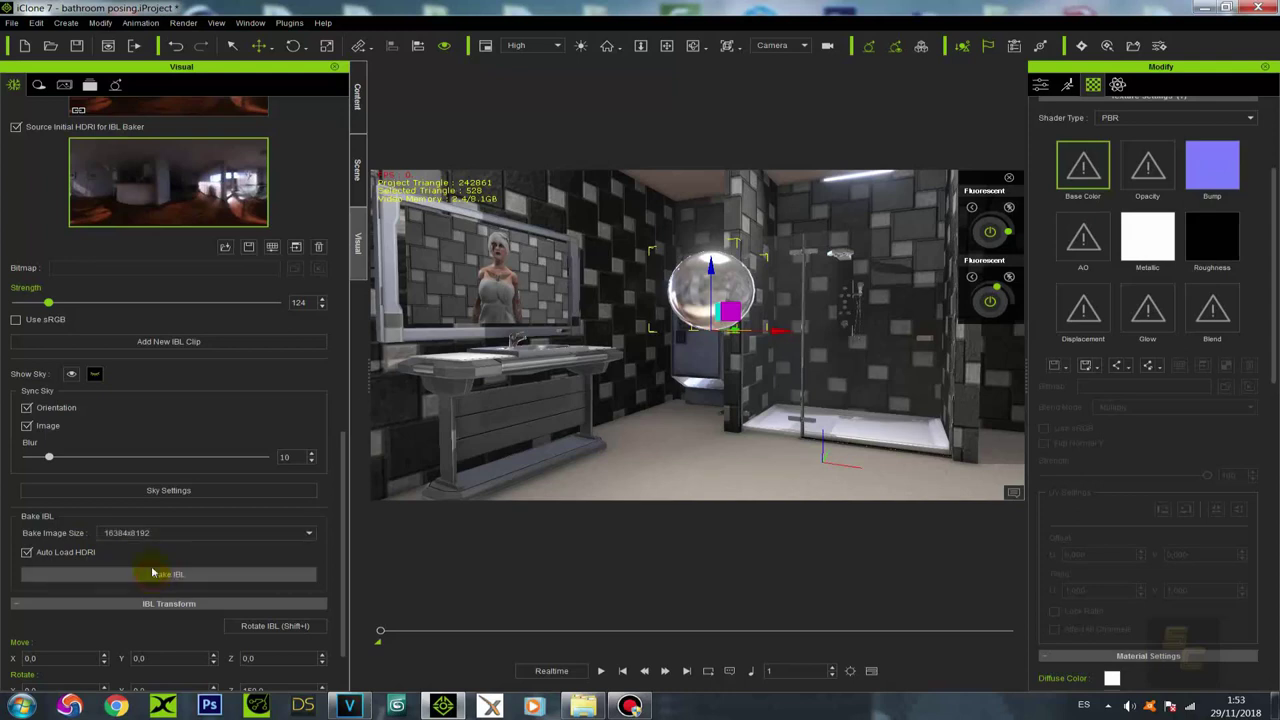
left_click(152, 578)
left_click(140, 540)
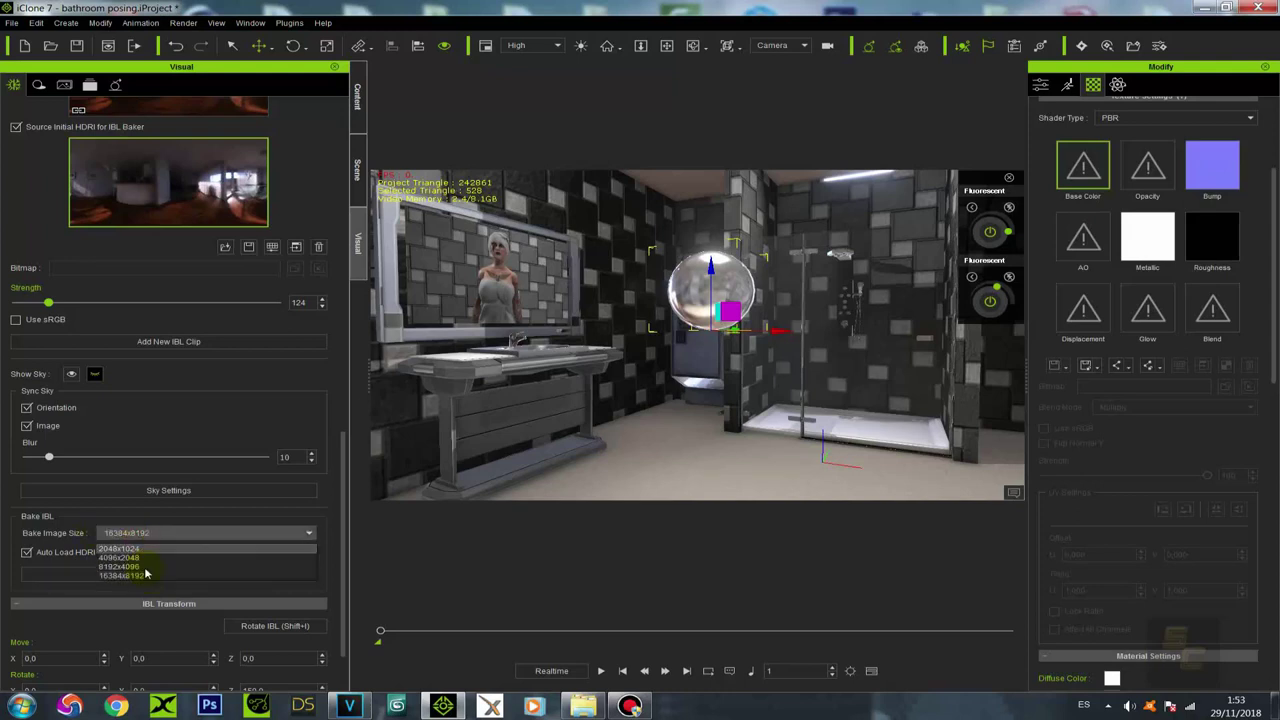
left_click(152, 578)
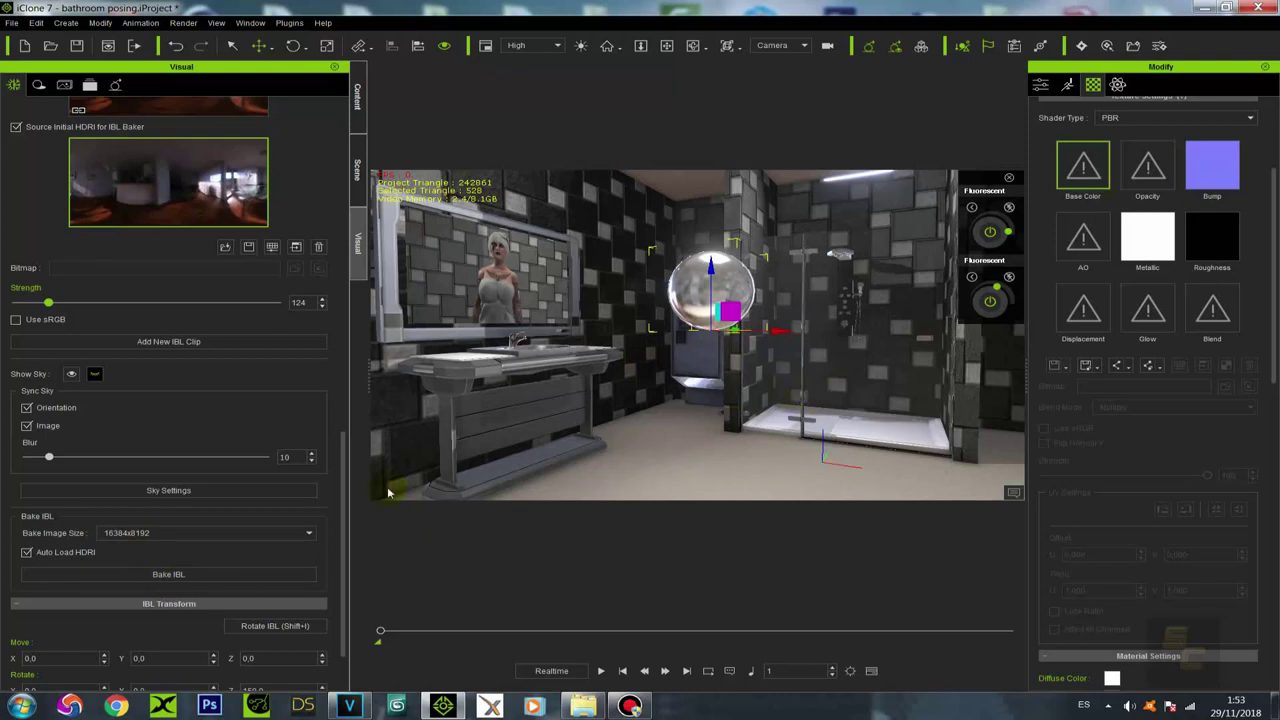
Step: Bake the IBL from the scene and save it as "bathroom tutorial" in the custom ibl Environment folder
left_click(184, 575)
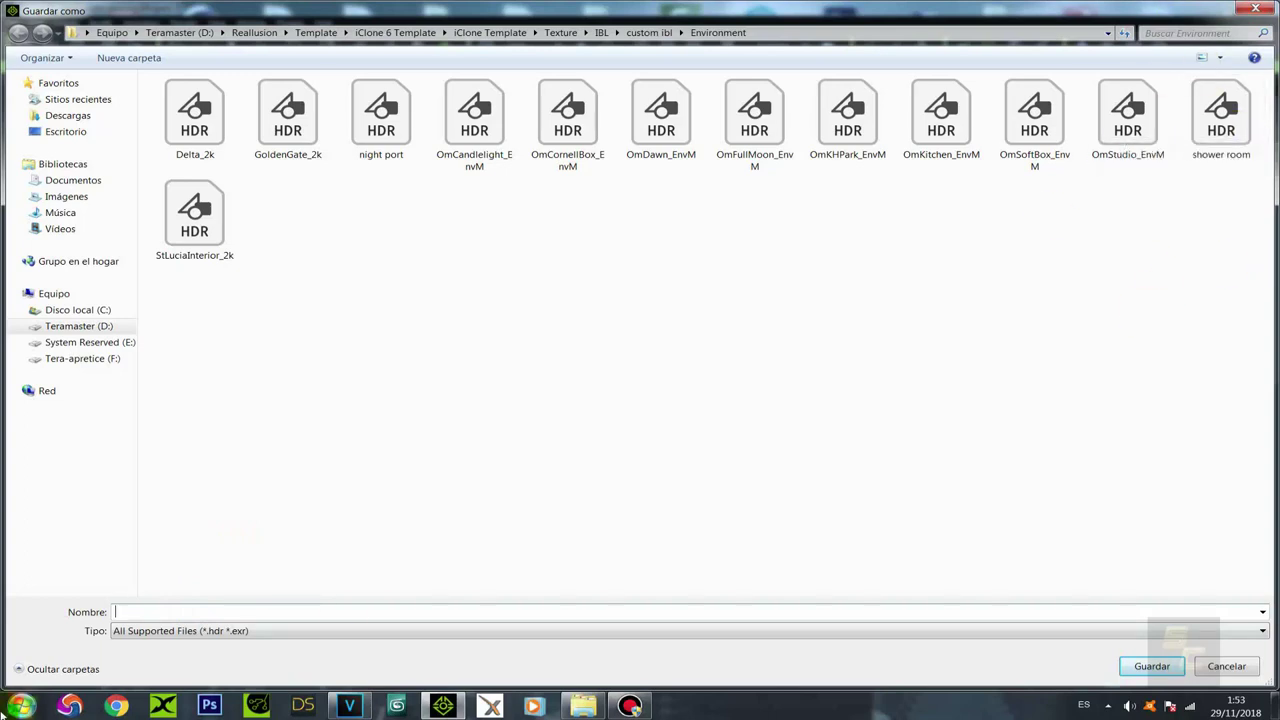
left_click(130, 606)
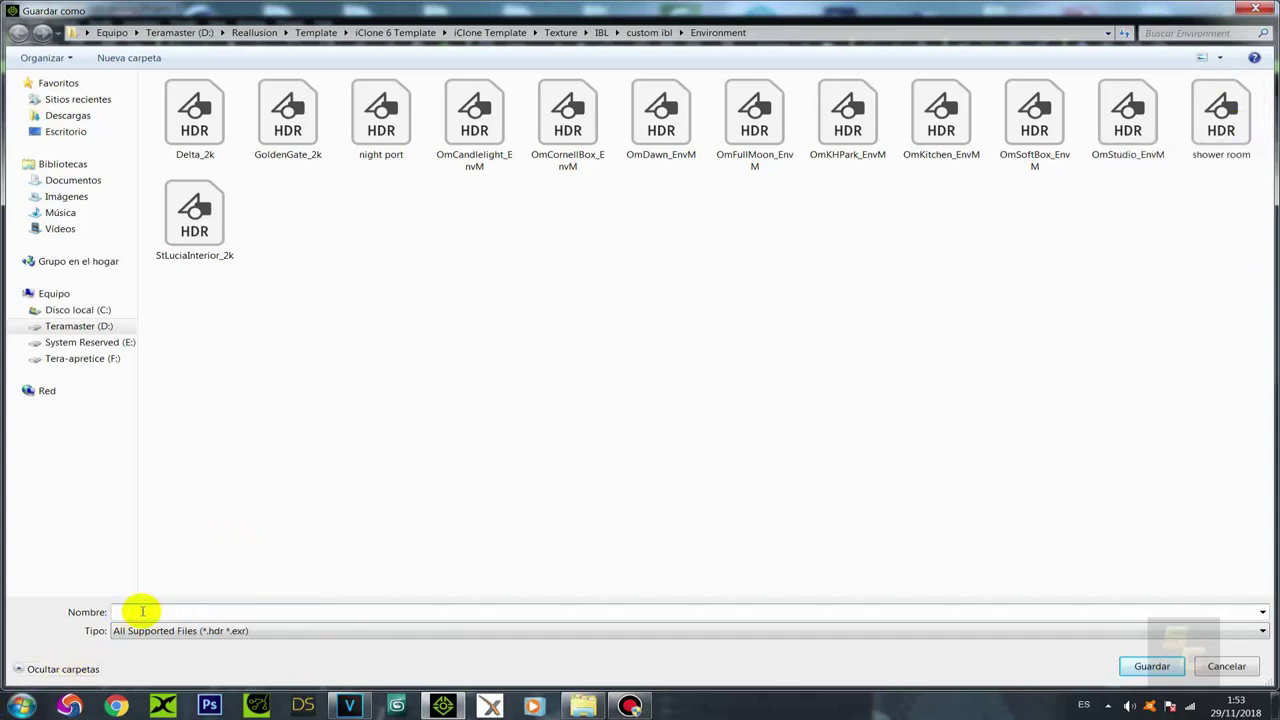
type("sho")
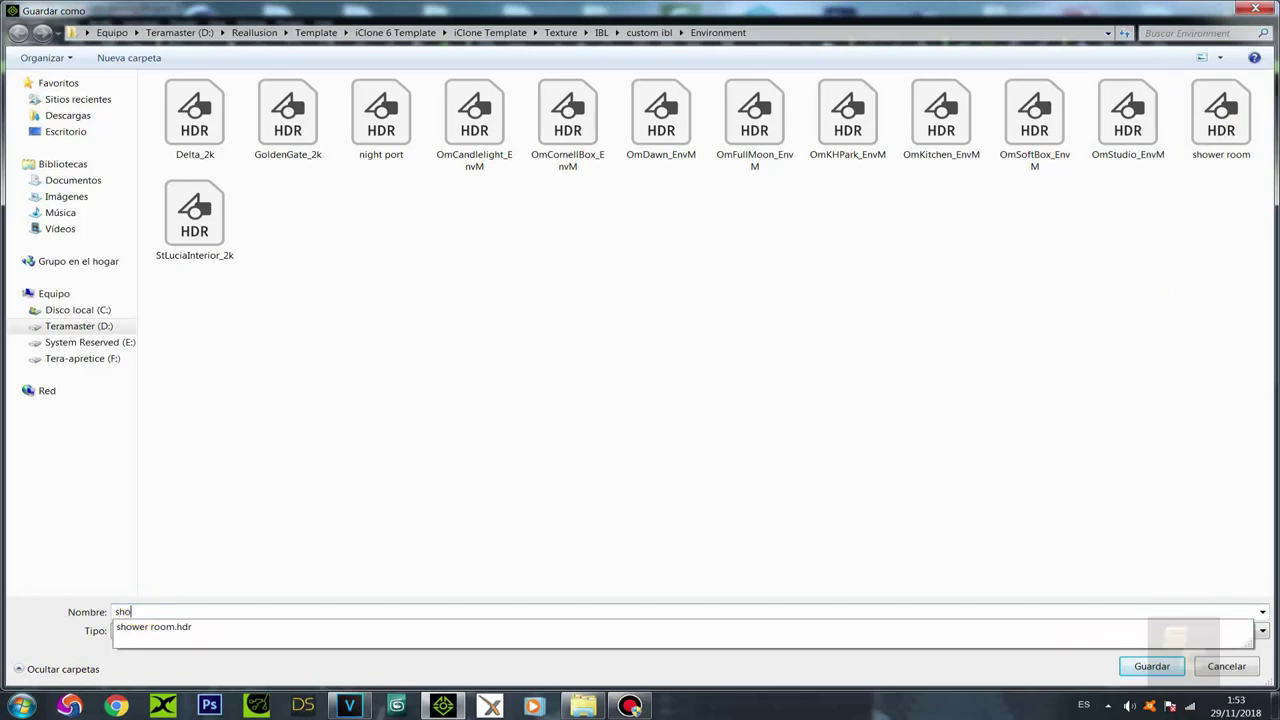
key("BackSpace")
key("BackSpace")
type("bathroom tutorial")
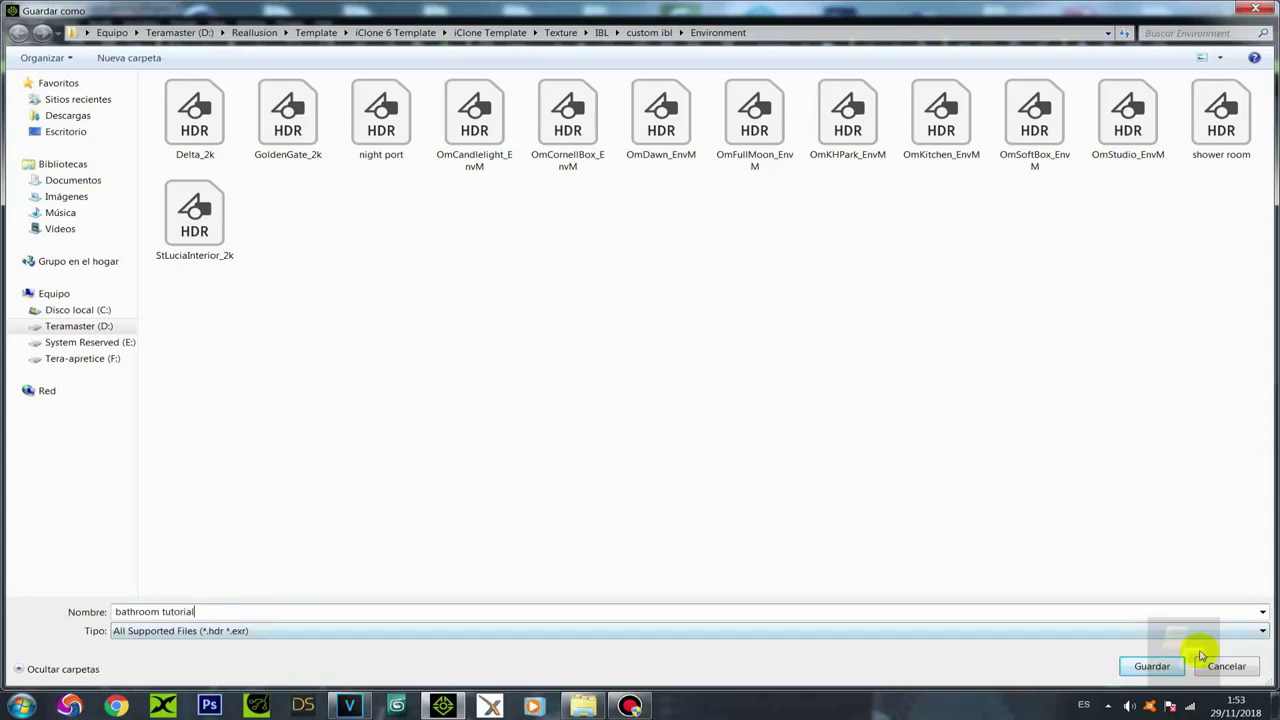
left_click(1152, 666)
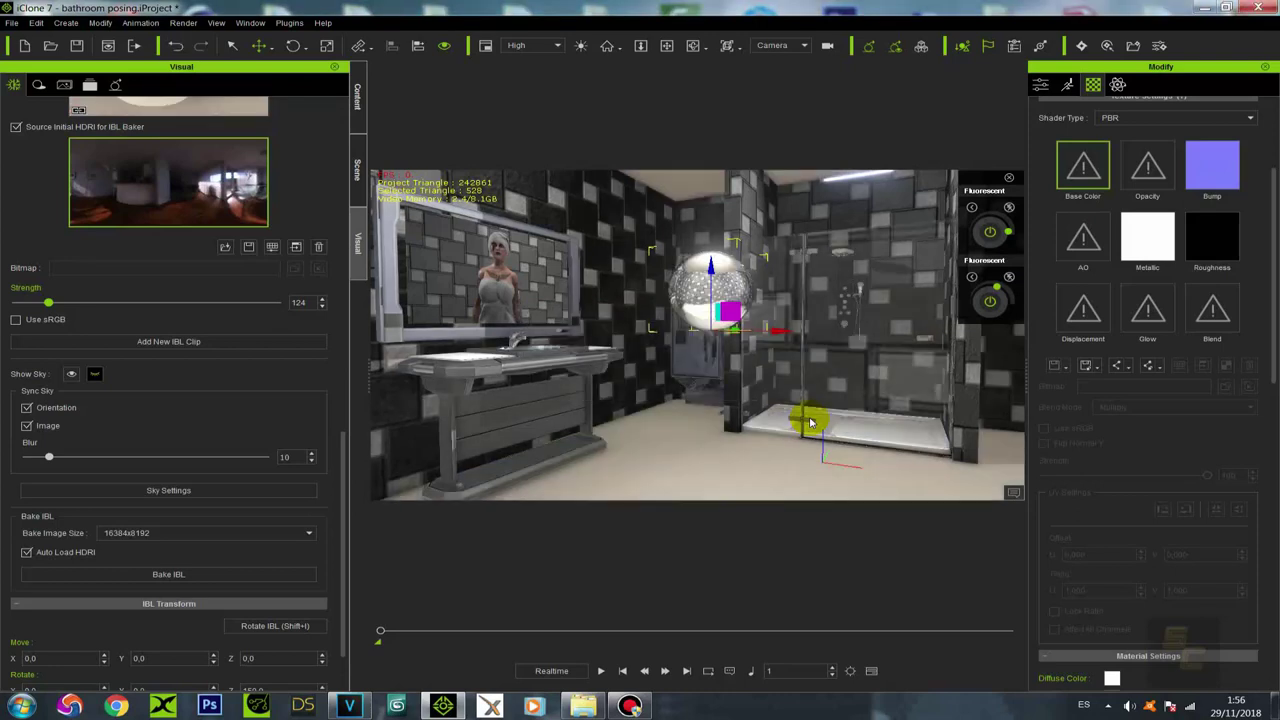
Step: Select the newly baked bathroom image in Image Based Lighting and examine it along with the scene
scroll(132, 290, "up", 5)
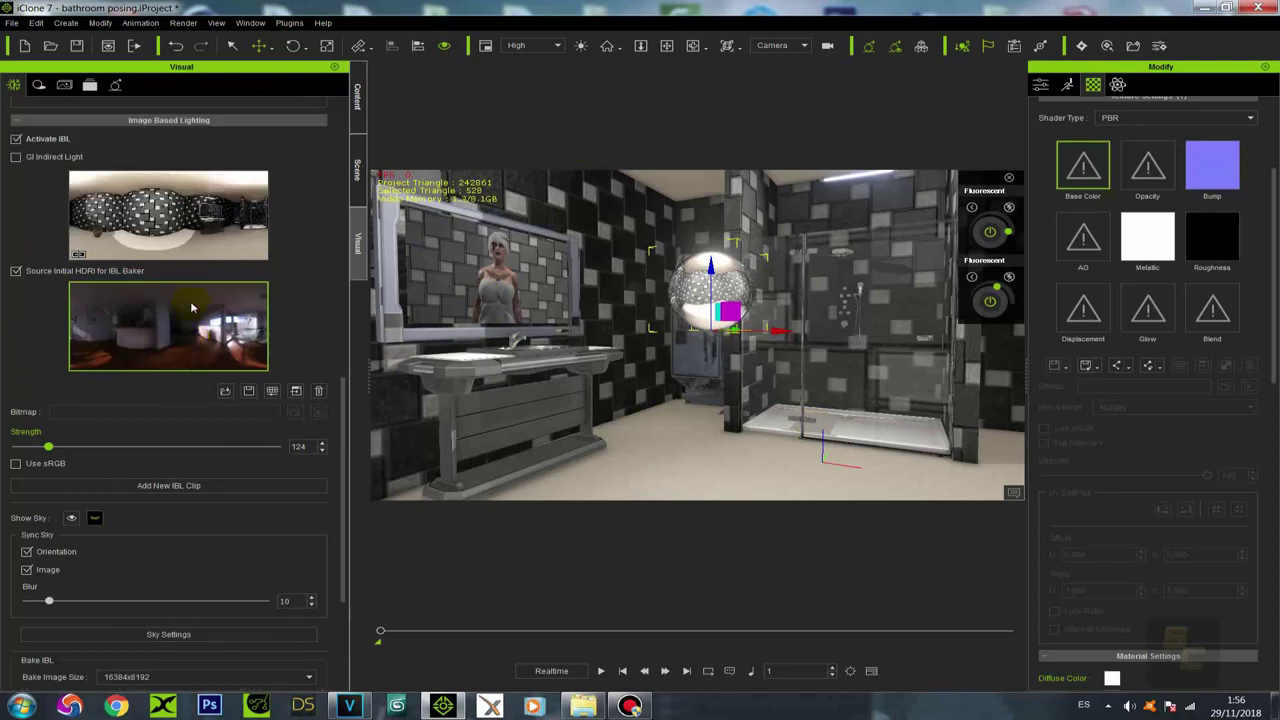
left_click(132, 288)
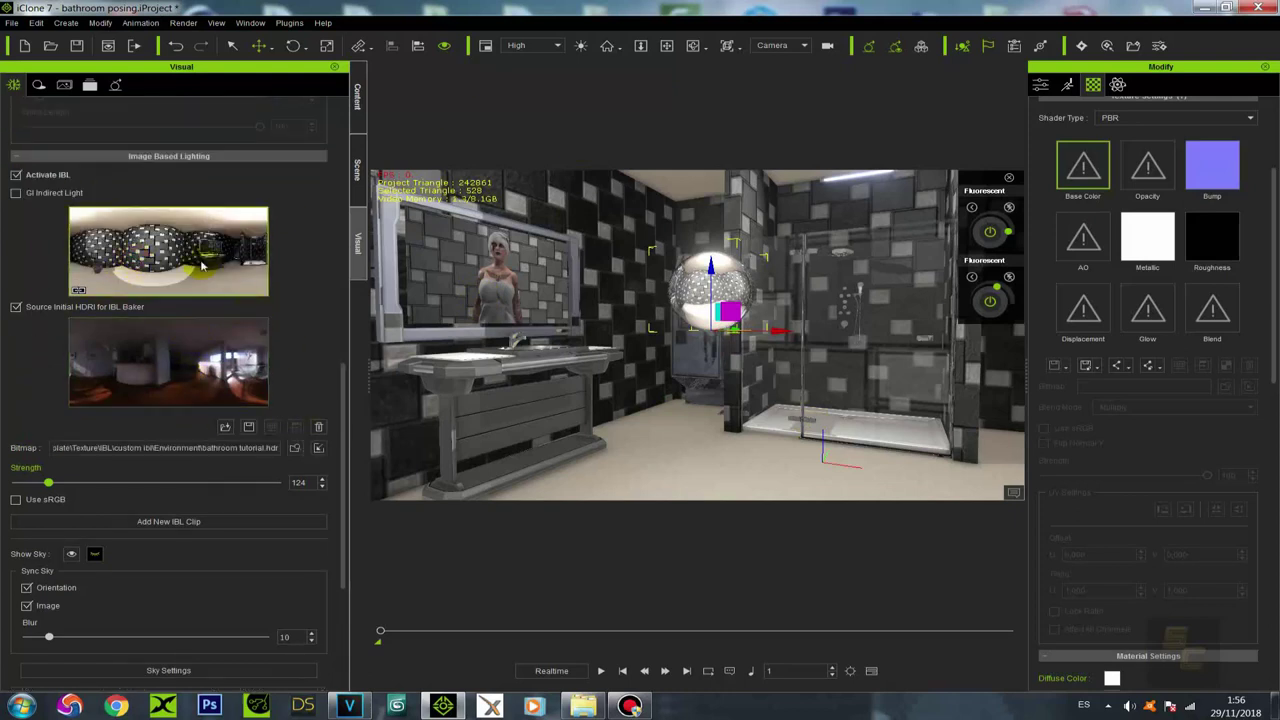
left_click_drag(183, 260, 115, 287)
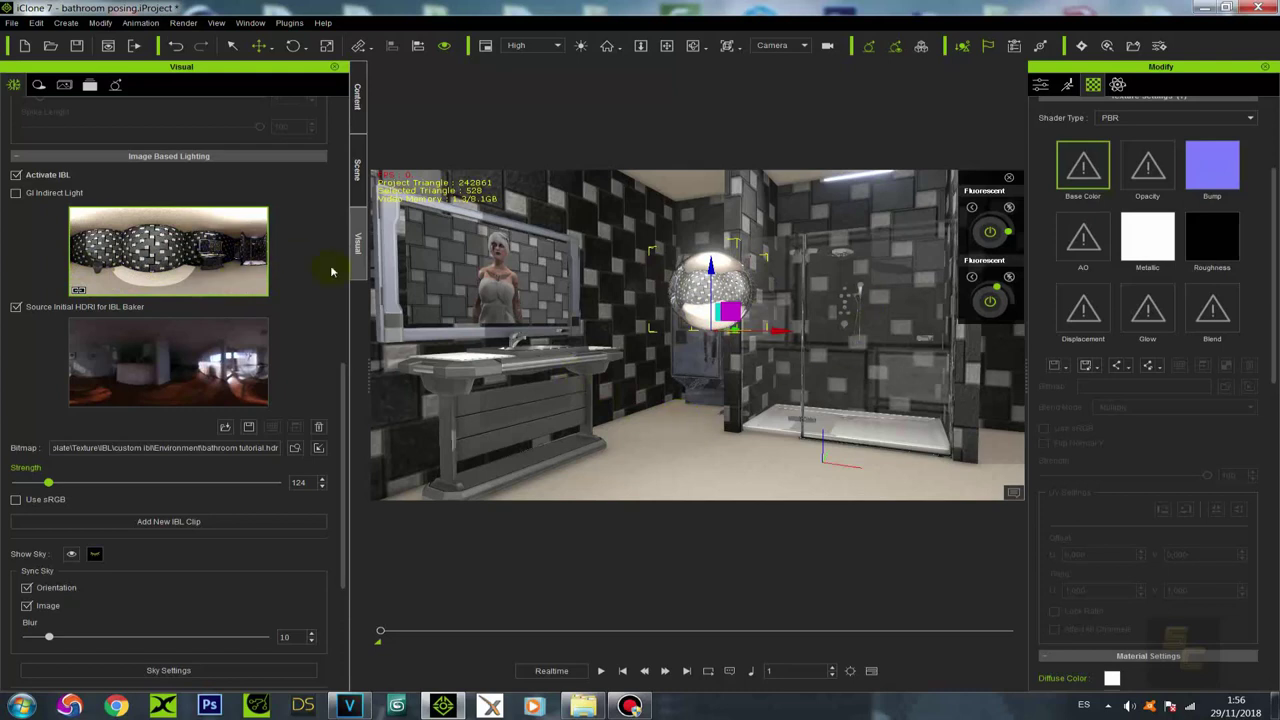
scroll(616, 404, "up", 5)
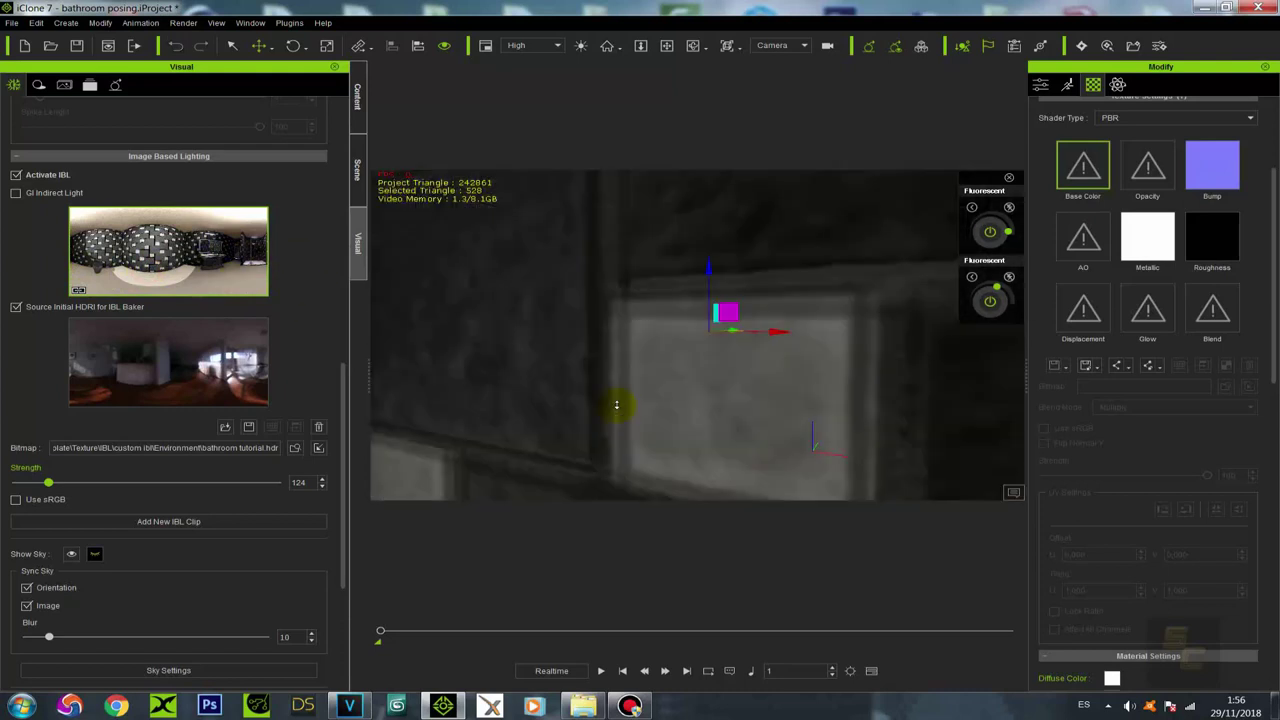
scroll(680, 376, "down", 5)
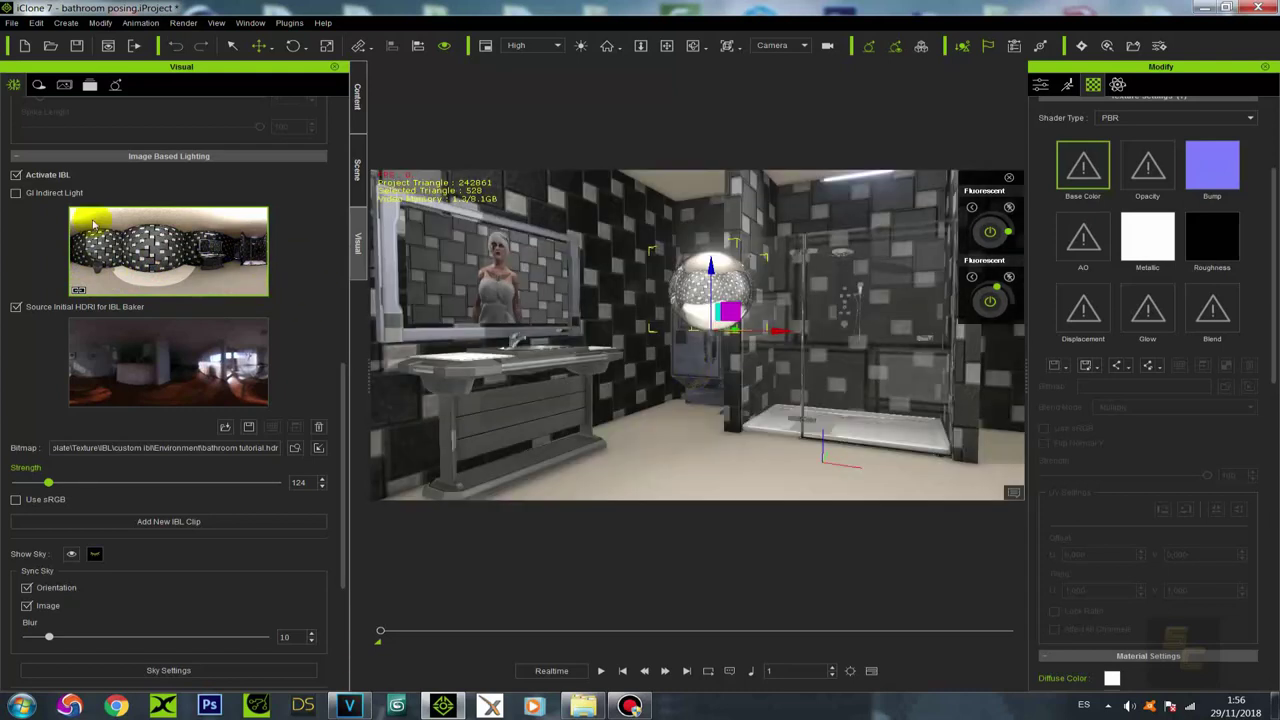
Step: Disable Source Initial HDRI for IBL Baker, lower the IBL strength to 31 and reframe the ball and shower
left_click(16, 307)
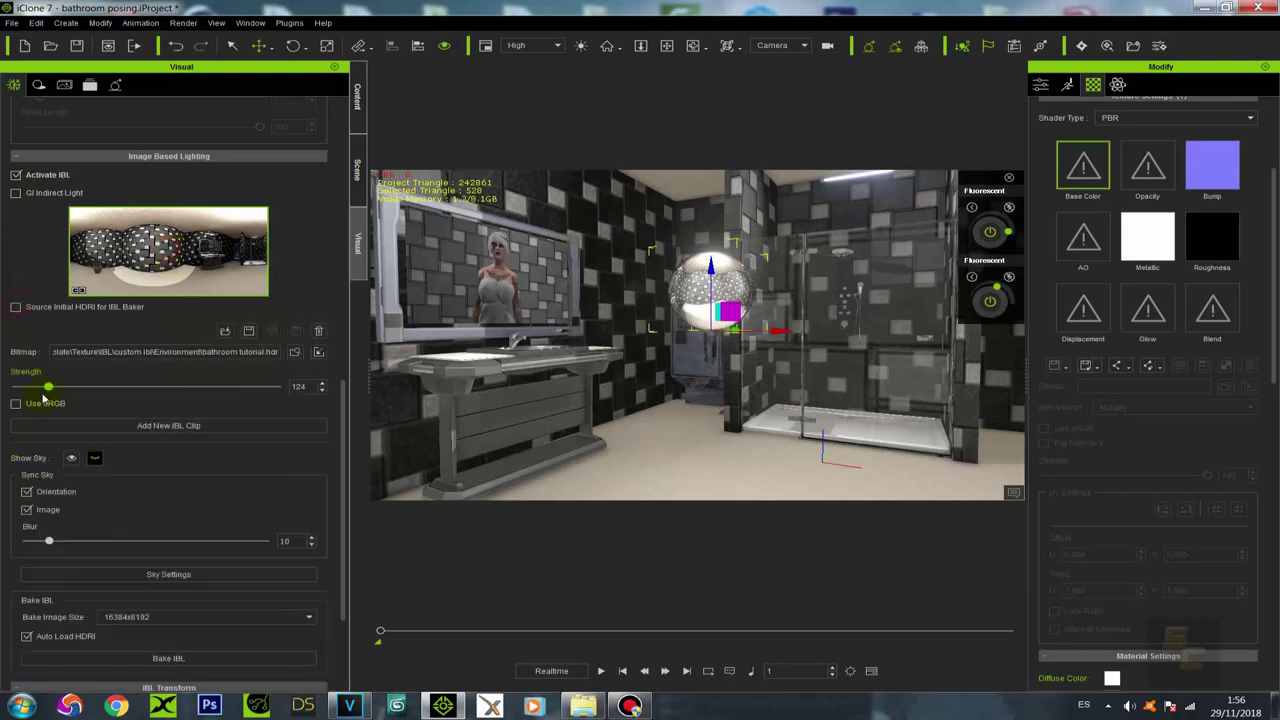
left_click_drag(48, 388, 25, 400)
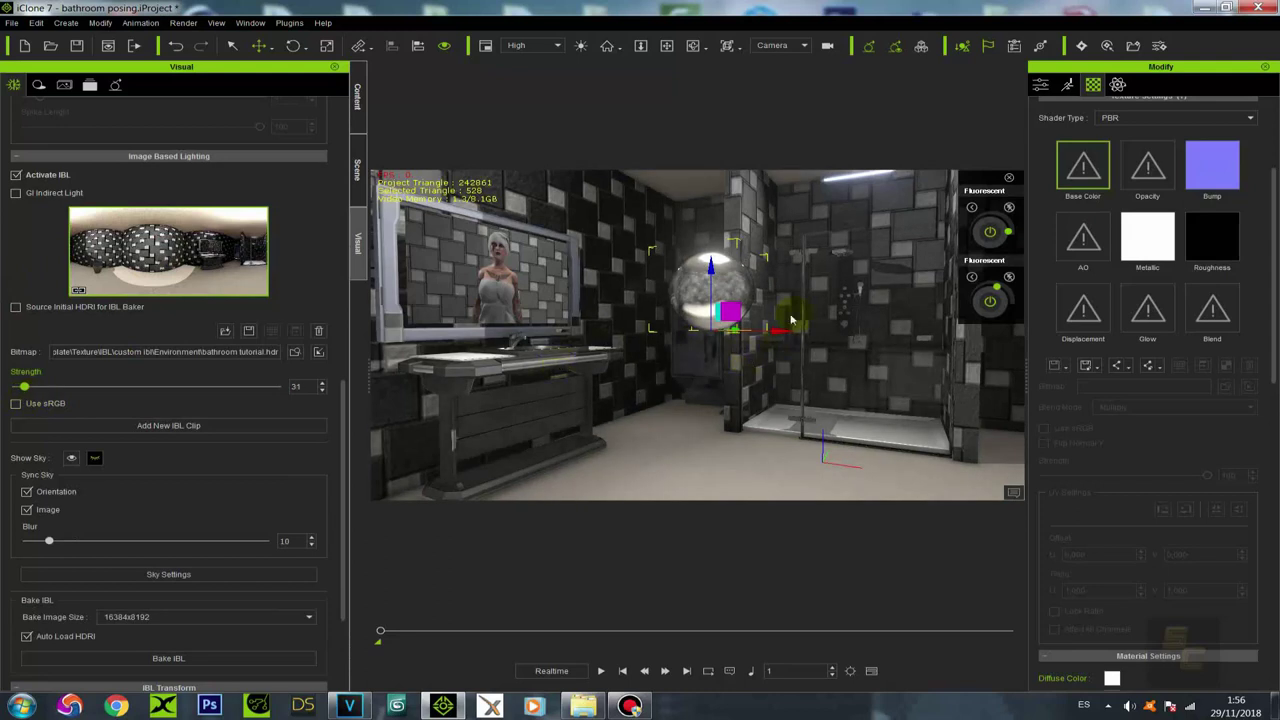
right_click_drag(760, 273, 736, 319)
middle_click_drag(736, 319, 695, 330)
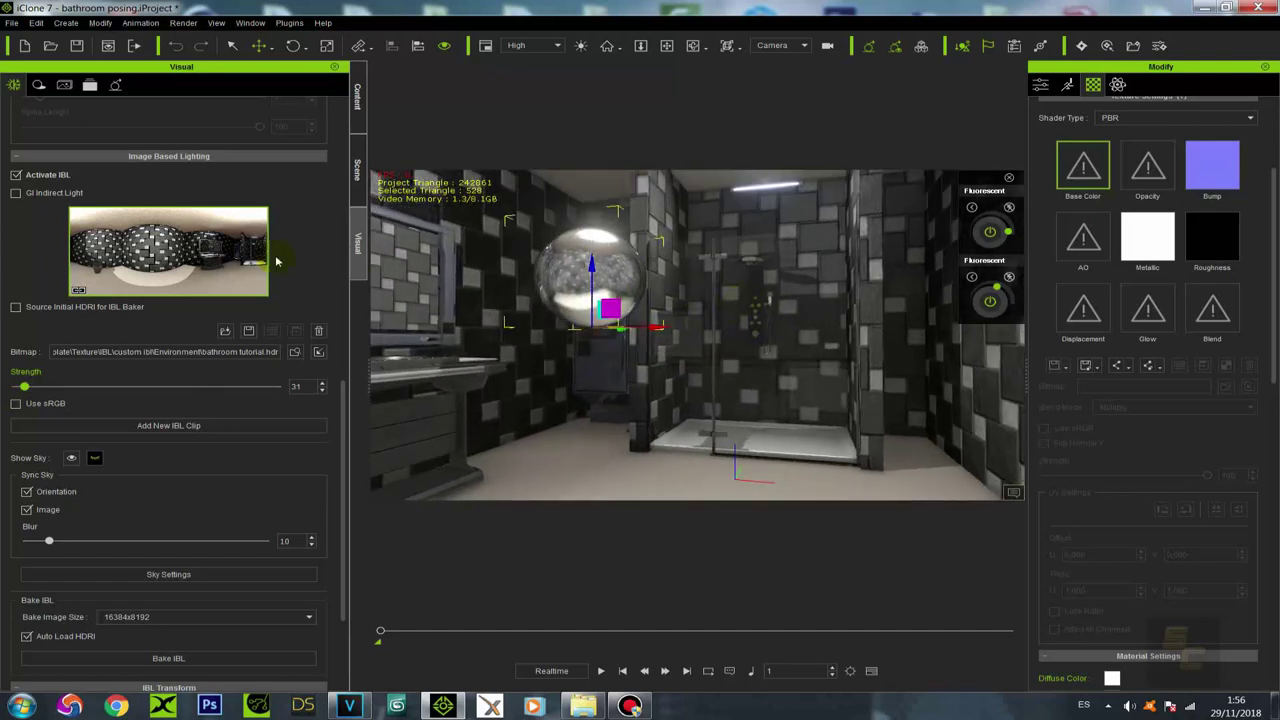
Step: Enable GI Indirect Light for the baked image and set the IBL strength to 34
mouse_move(24, 386)
left_mouse_down()
mouse_move(43, 392)
mouse_move(16, 401)
mouse_move(23, 386)
left_mouse_up()
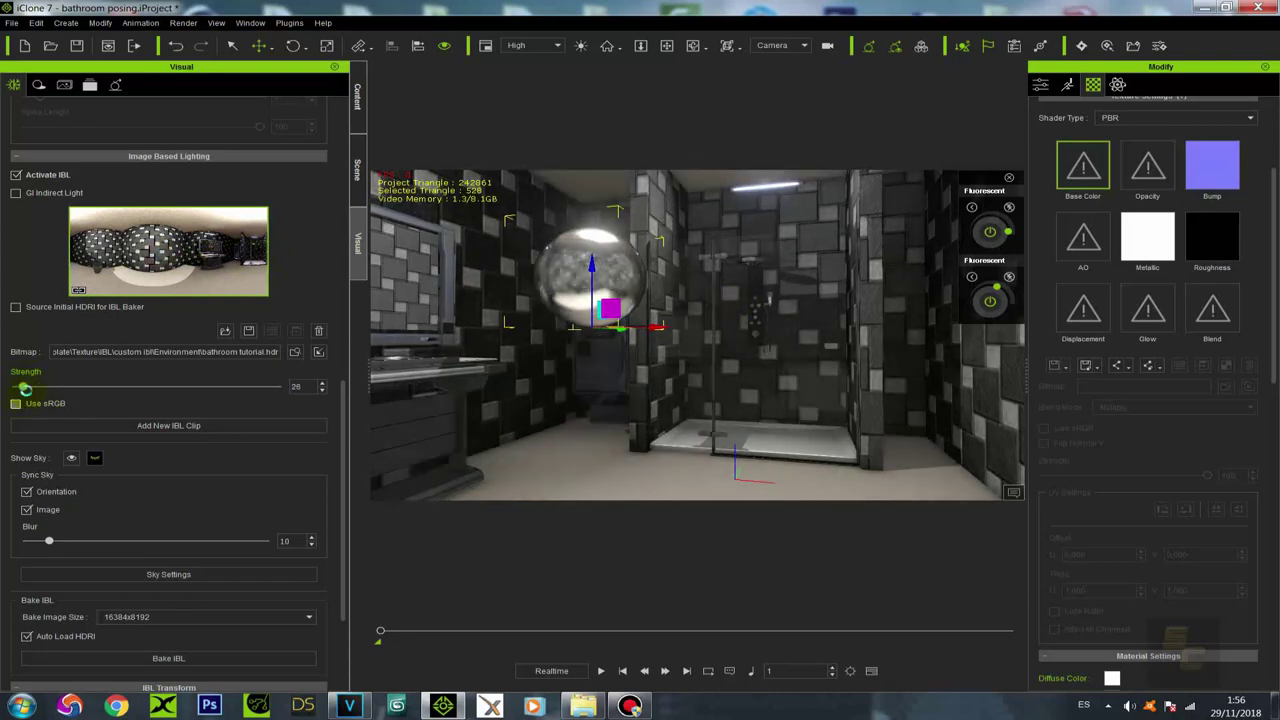
left_click(16, 194)
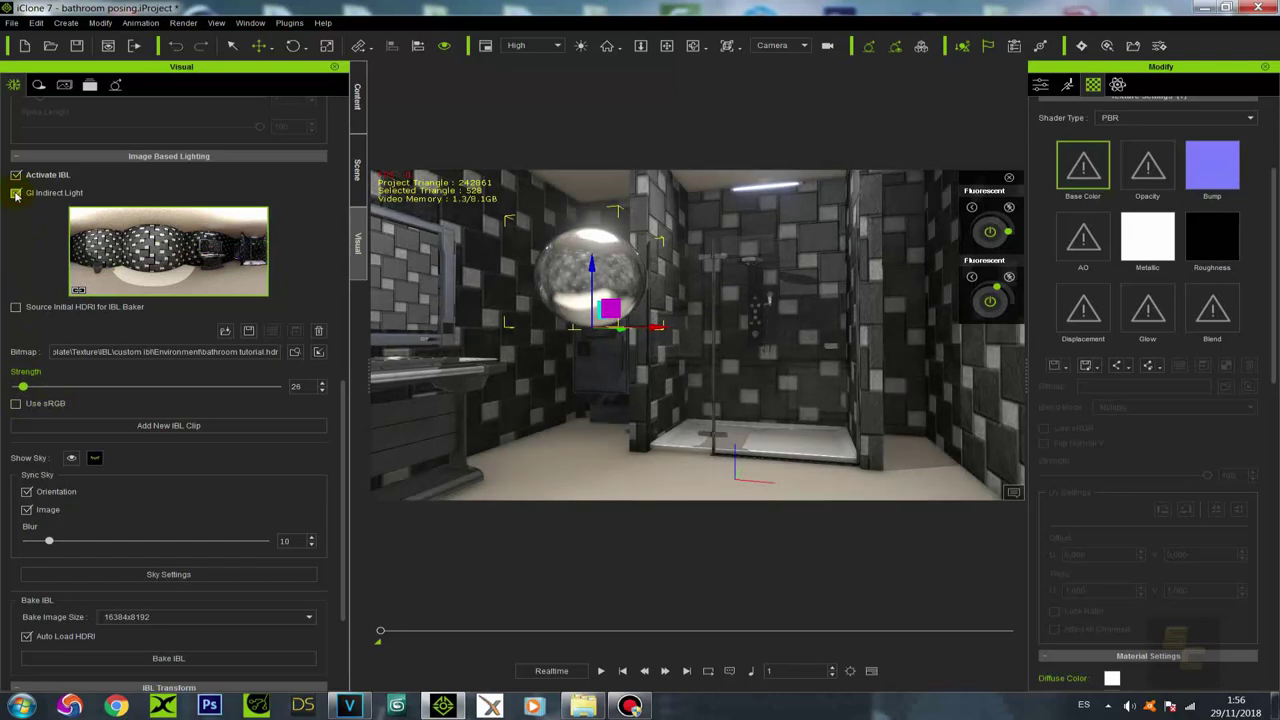
left_click(15, 195)
left_click(15, 195)
left_click_drag(26, 385, 25, 388)
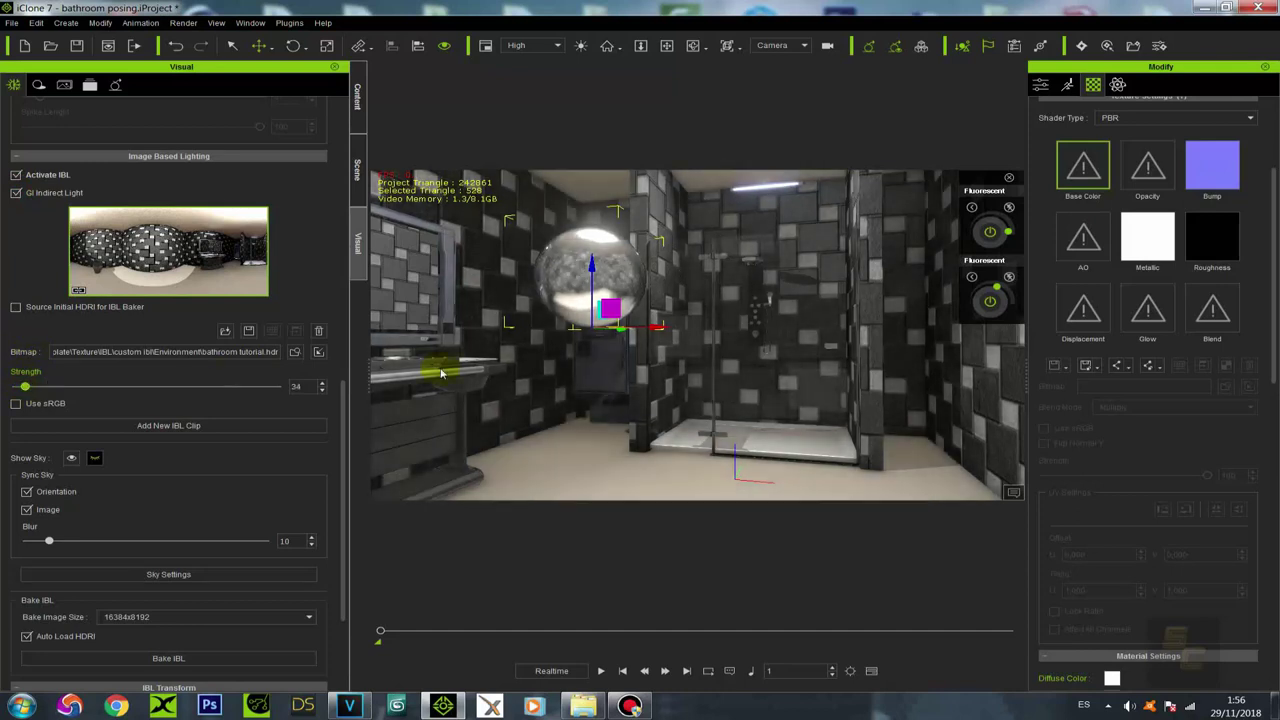
Step: Hide the reflective sphere prop Ball_001 in the bathroom scene
right_click_drag(626, 323, 829, 383)
middle_click_drag(829, 383, 703, 327)
scroll(697, 380, "down", 3)
middle_click_drag(697, 380, 678, 360)
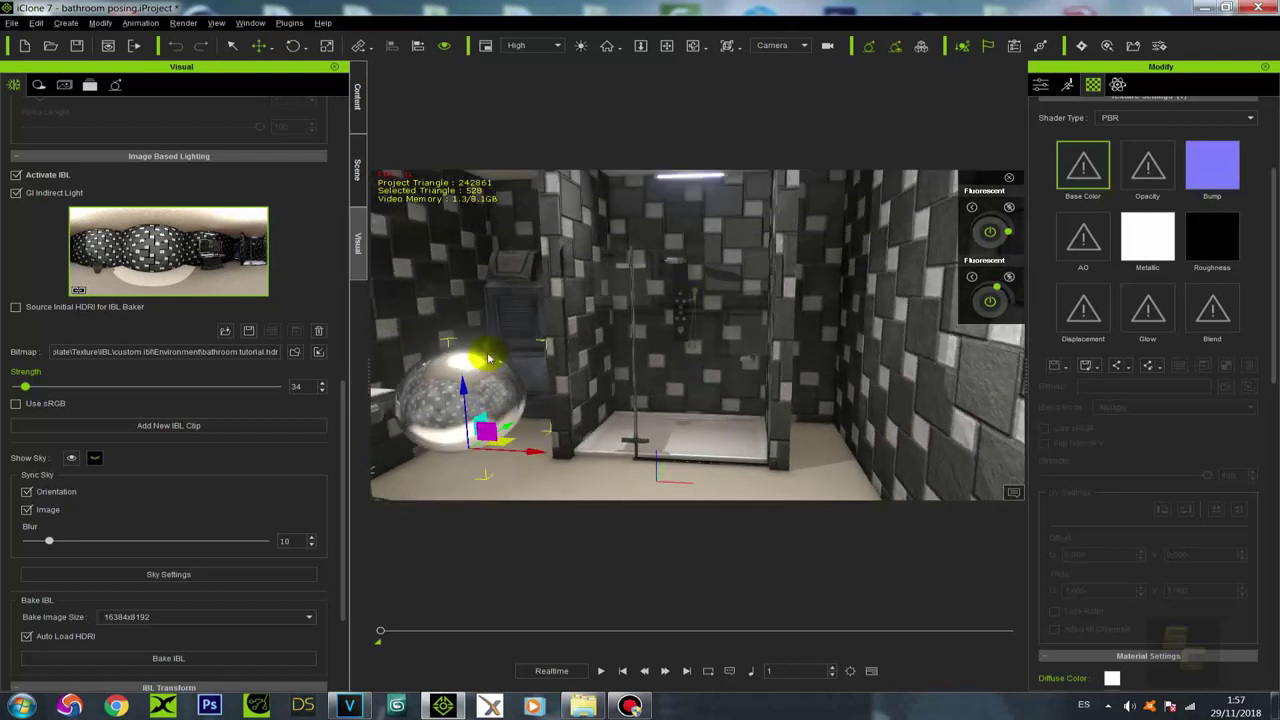
scroll(611, 294, "down", 5)
mouse_move(640, 320)
middle_mouse_down()
mouse_move(655, 315)
mouse_move(630, 305)
mouse_move(640, 330)
middle_mouse_up()
left_click(357, 160)
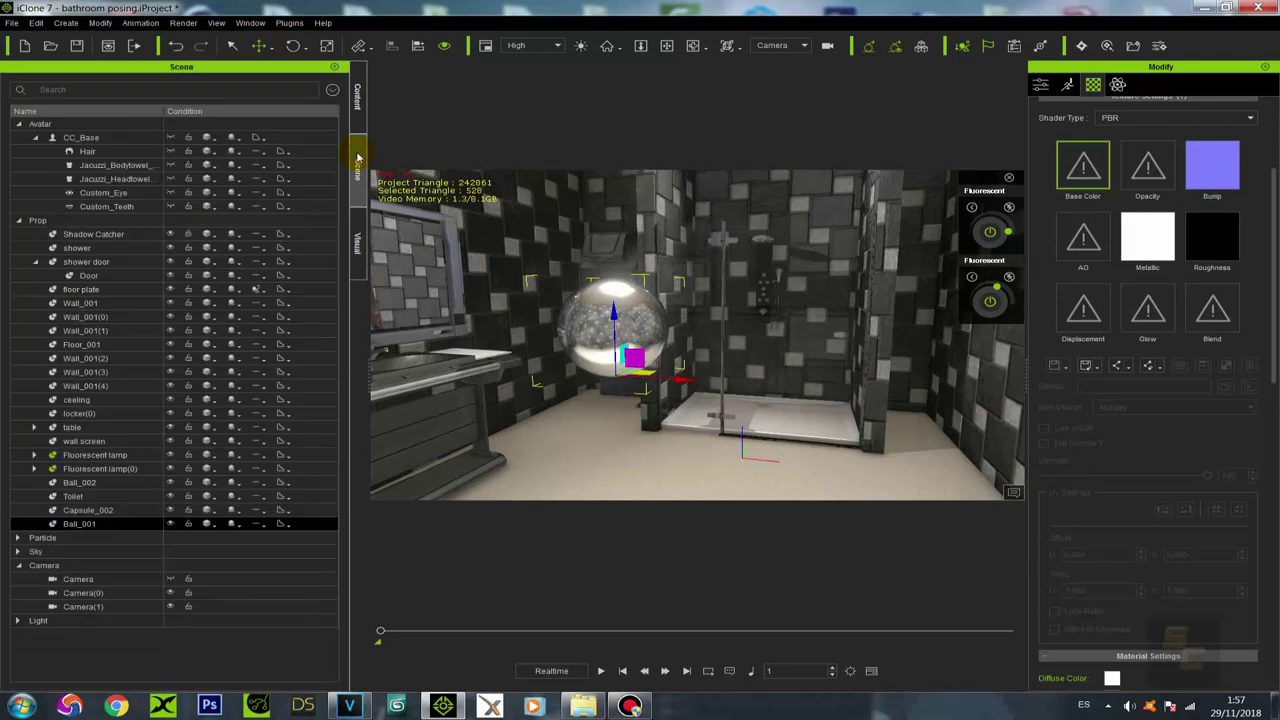
left_click(170, 523)
Step: Look through the HDR files in the custom ibl Environment folder for the image-based lighting, keeping the current image
middle_click_drag(716, 286, 534, 386)
left_click(409, 410)
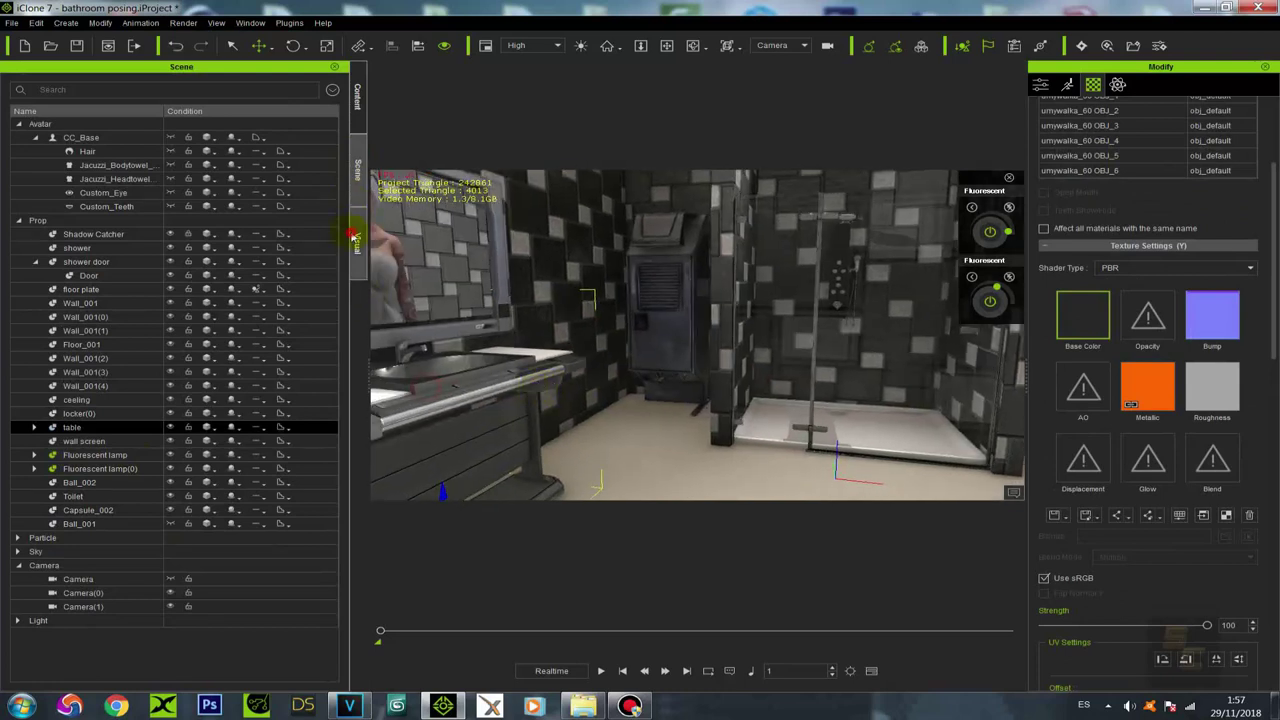
left_click(355, 240)
left_click(130, 252)
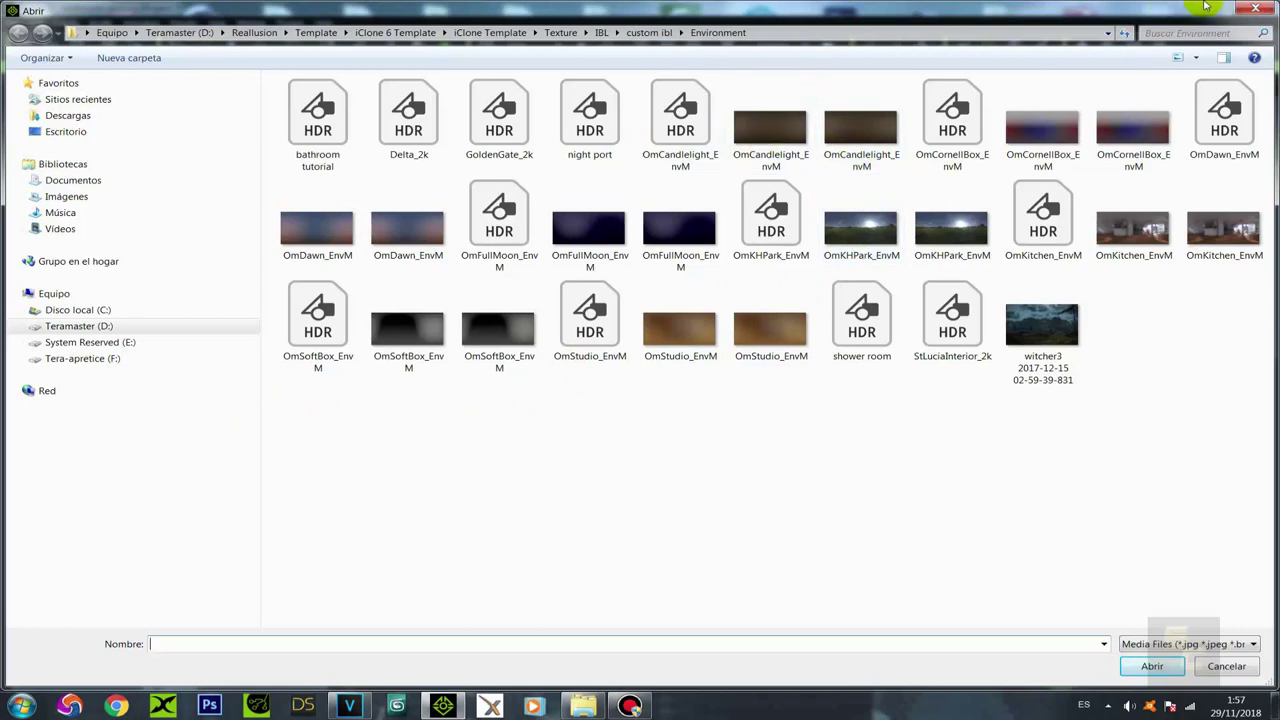
left_click(1255, 8)
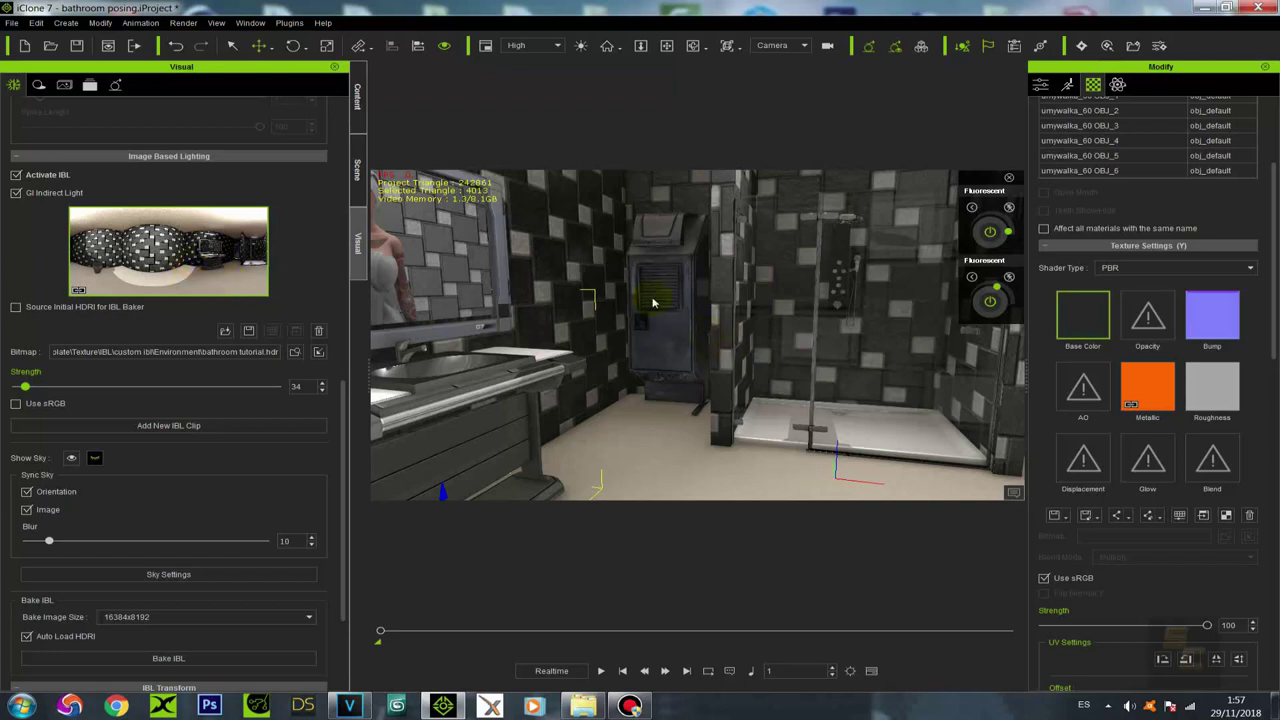
Step: Hide the front wall Wall_001(4) to open up the view into the bathroom
right_click_drag(736, 334, 621, 386)
right_click_drag(640, 345, 637, 320)
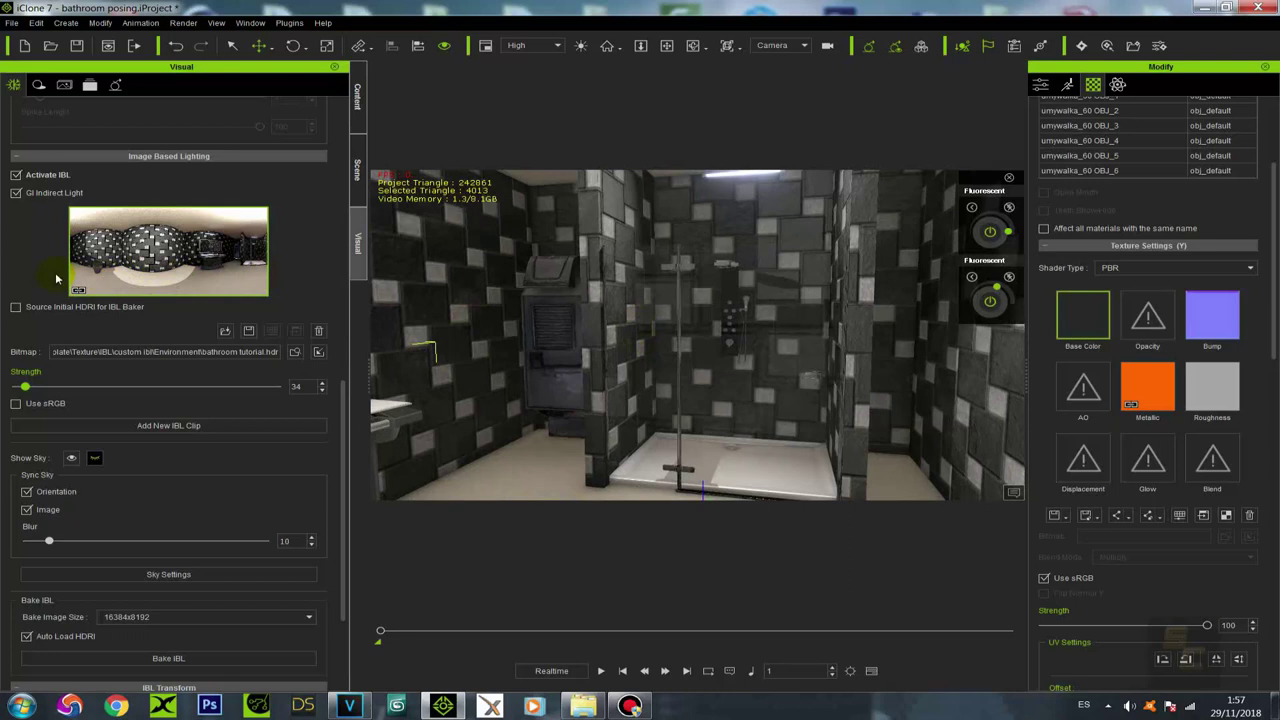
right_click_drag(565, 323, 681, 372)
left_click(681, 366)
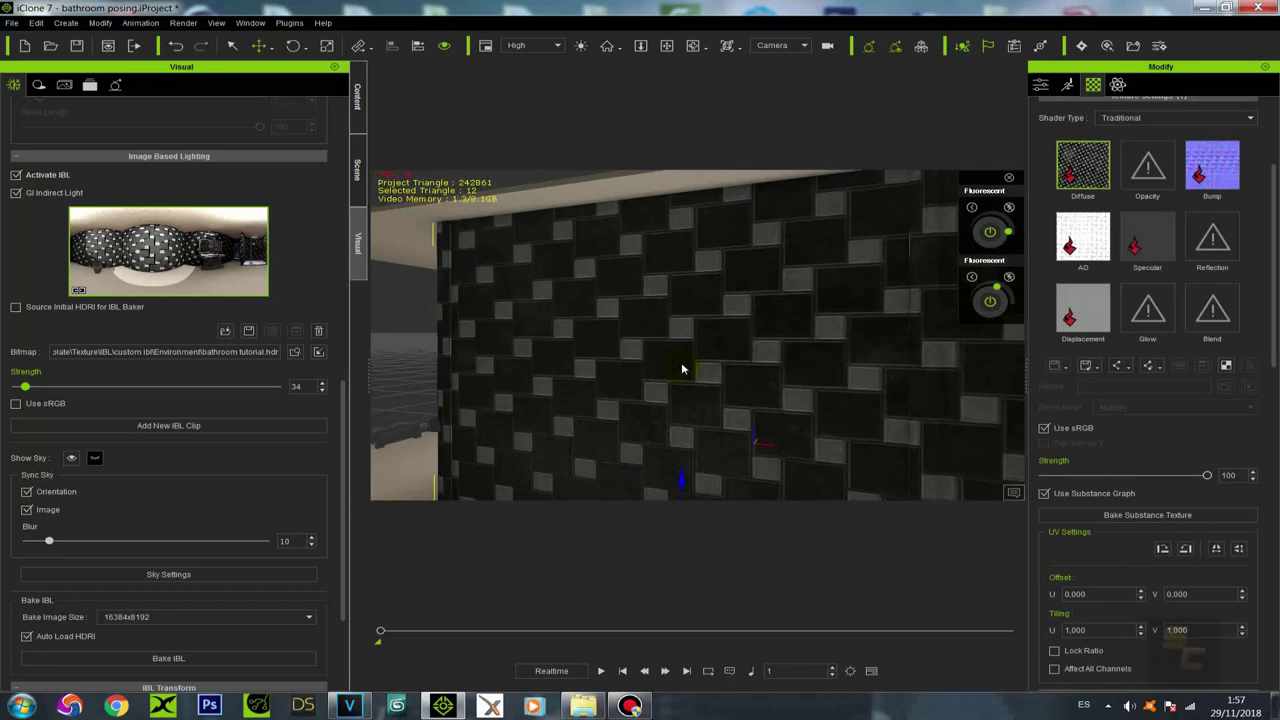
scroll(681, 366, "down", 3)
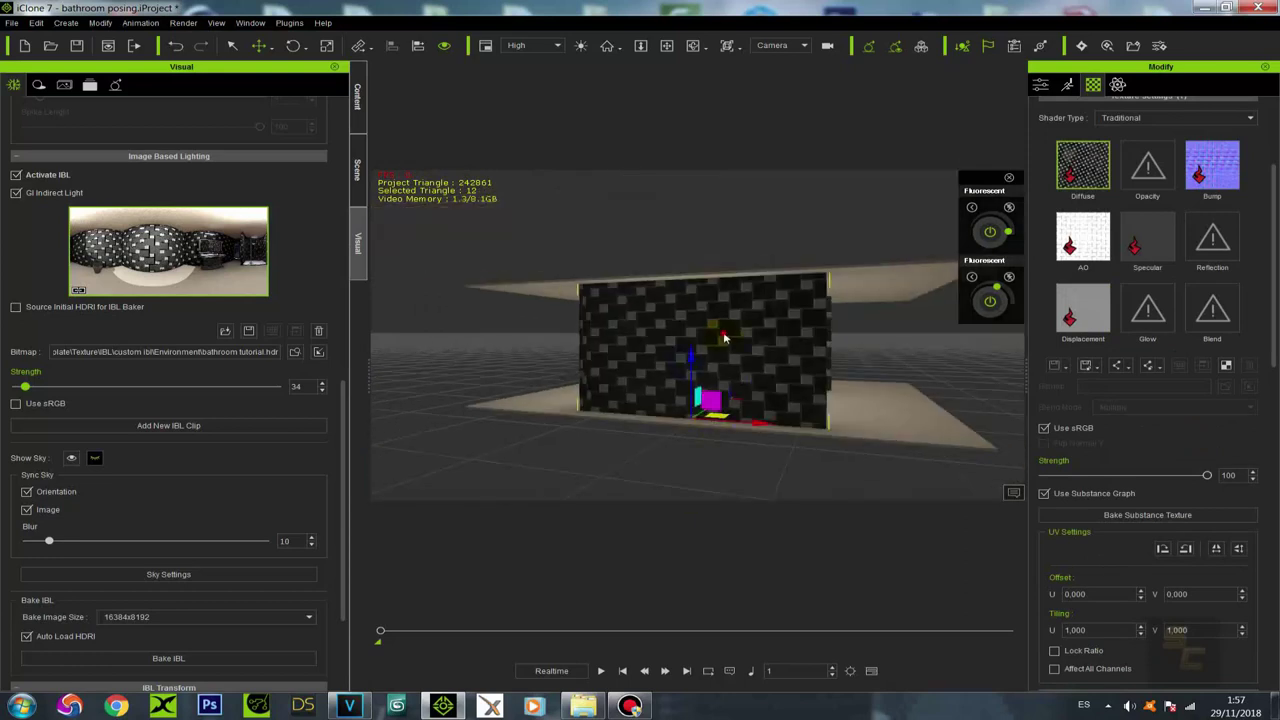
left_click(357, 170)
left_click(171, 386)
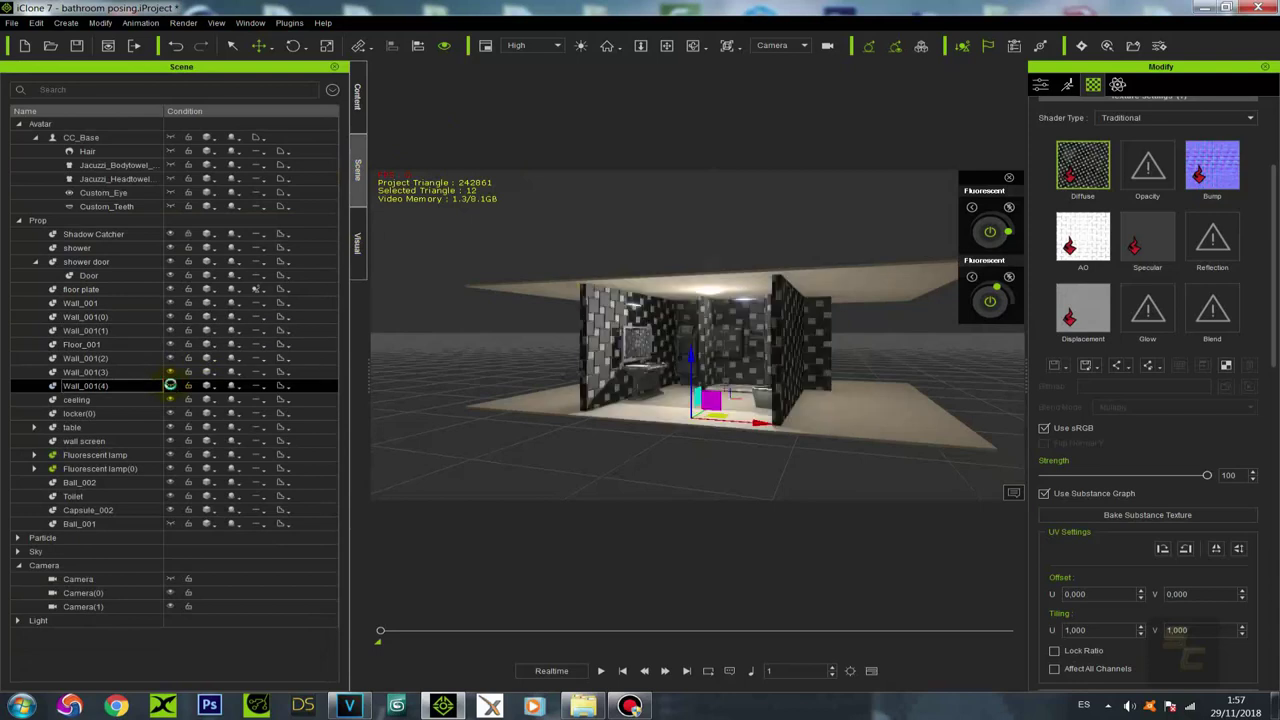
Step: Select the fluorescent lamp mounted on the wall above the mirror
right_click_drag(773, 340, 840, 203)
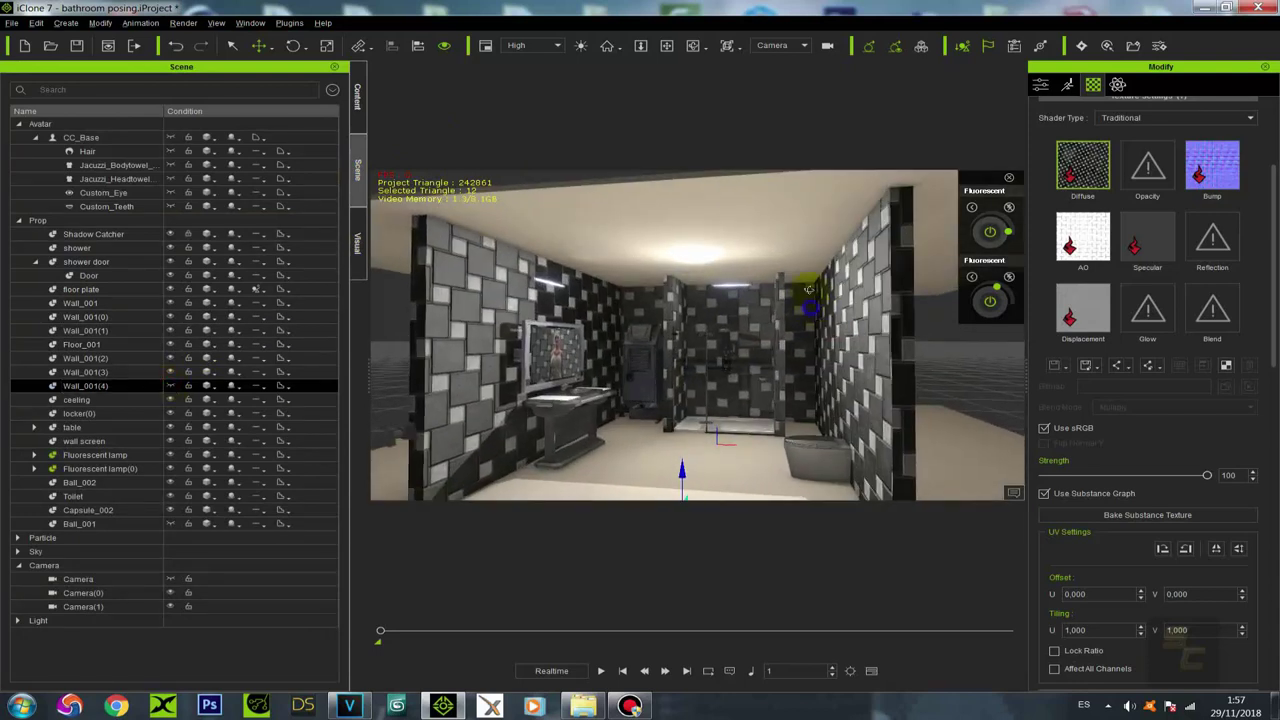
right_click_drag(830, 336, 811, 336)
right_click_drag(775, 377, 743, 311)
scroll(764, 330, "up", 3)
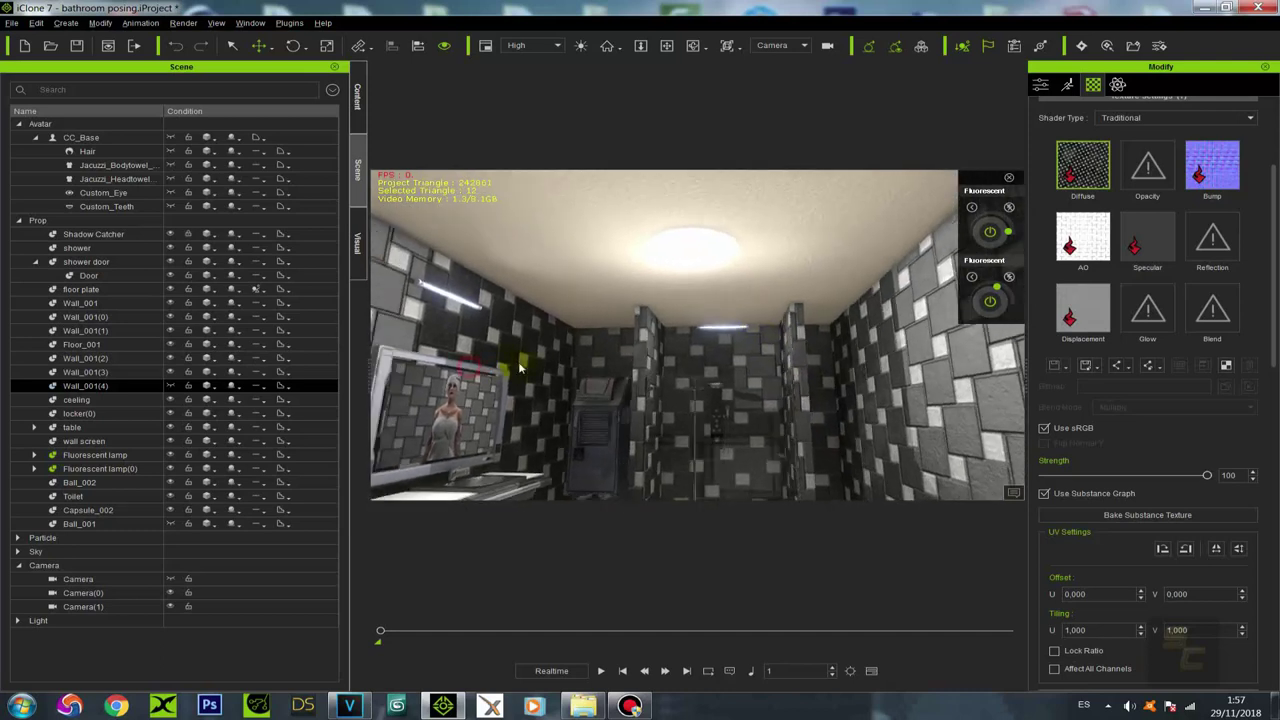
left_click(439, 296)
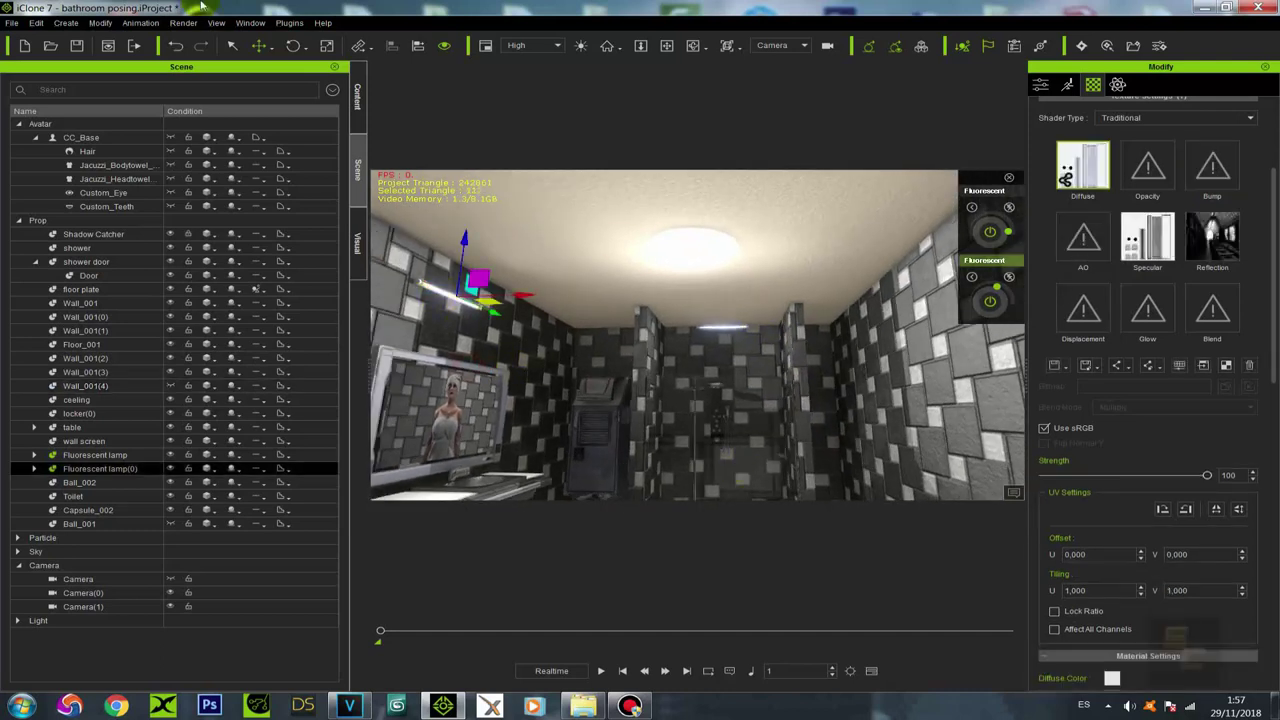
Step: Browse the Light Tool props in the content library and pick out the Fluorescent lamp
left_click(357, 97)
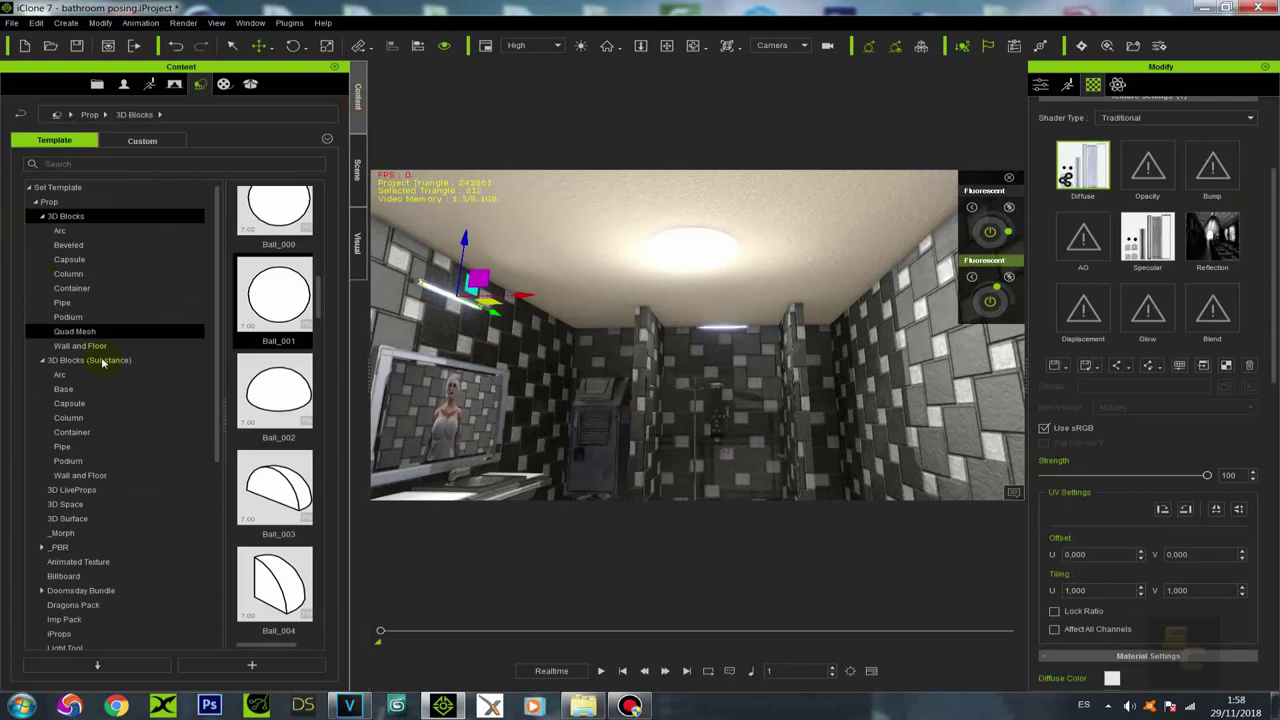
scroll(121, 400, "down", 3)
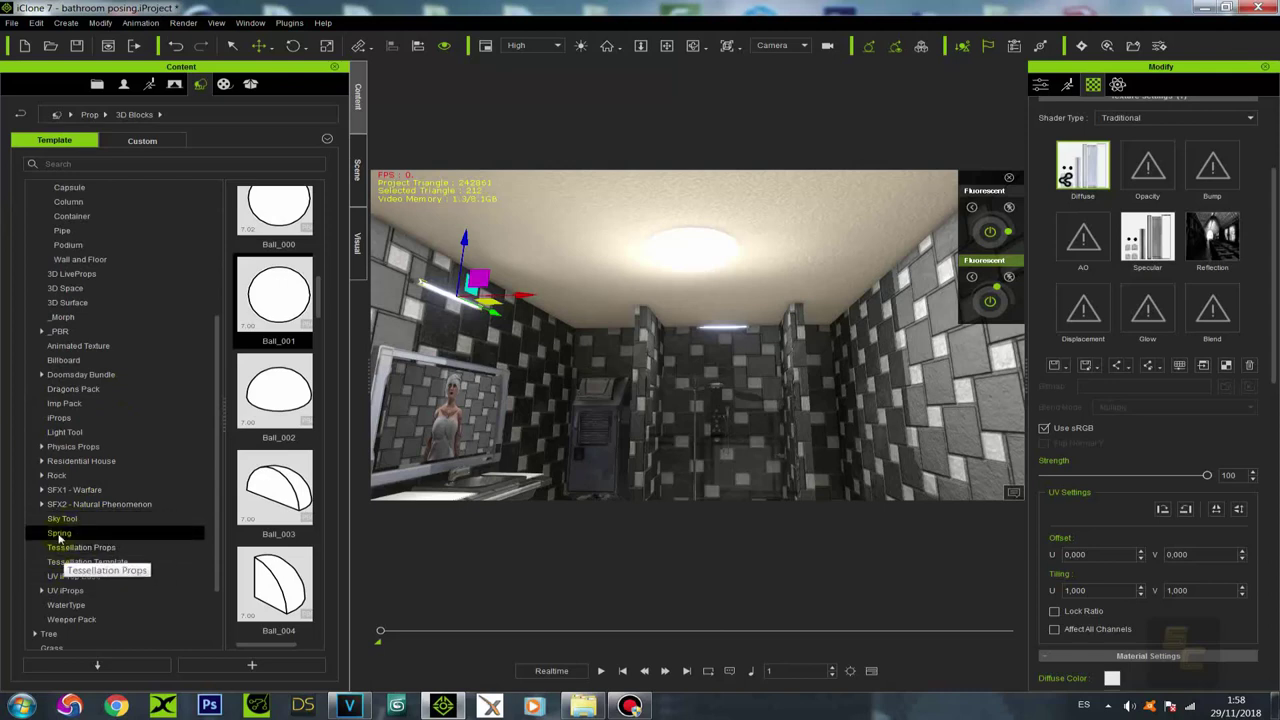
left_click(57, 446)
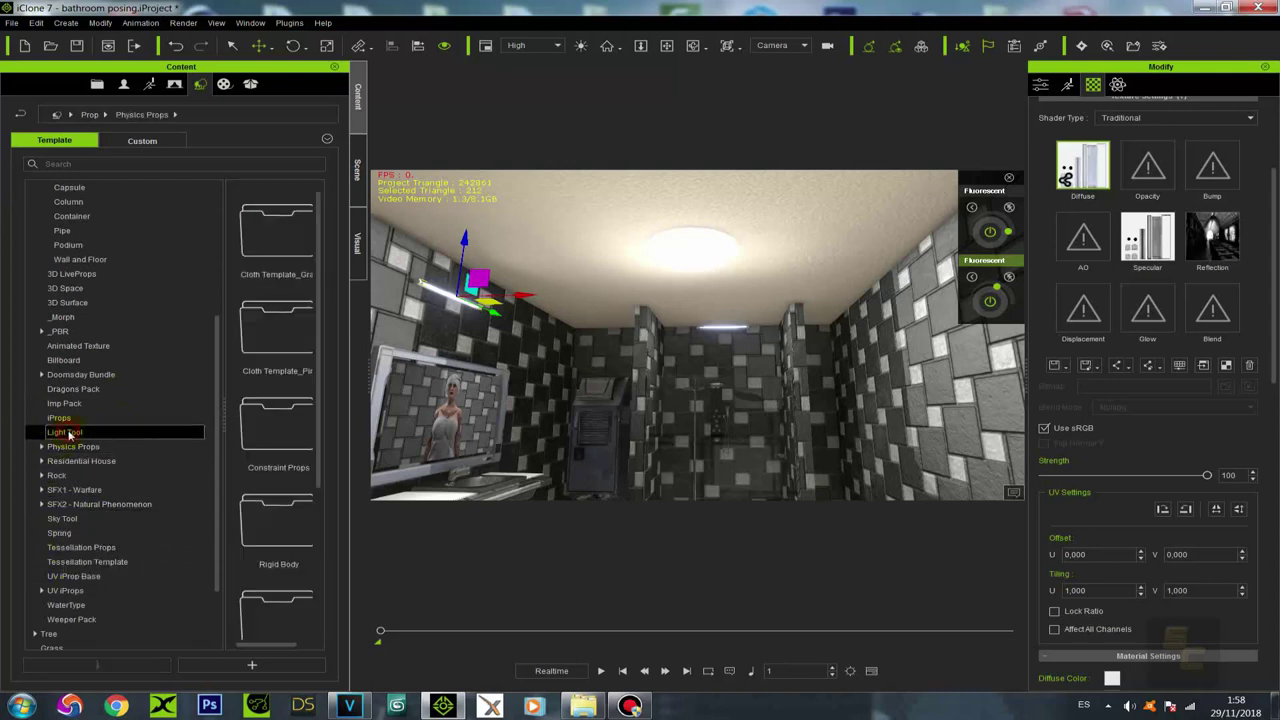
left_click(65, 433)
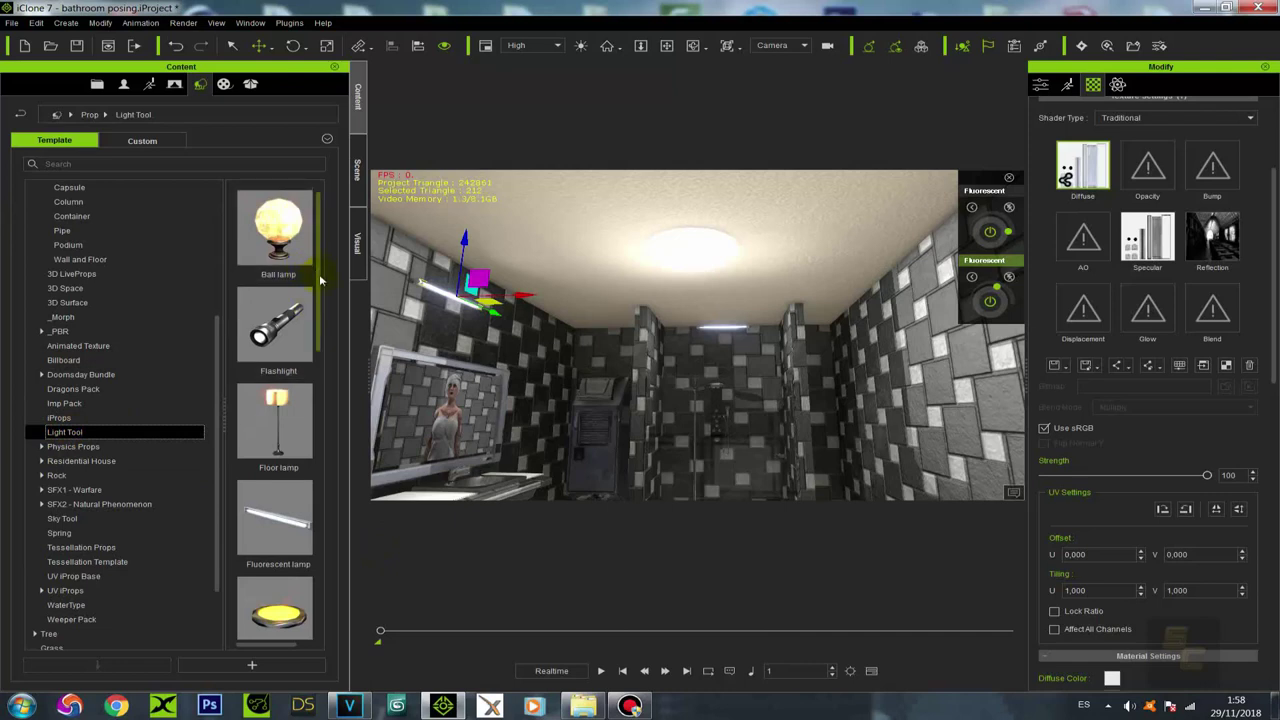
scroll(320, 300, "down", 1)
scroll(320, 316, "down", 3)
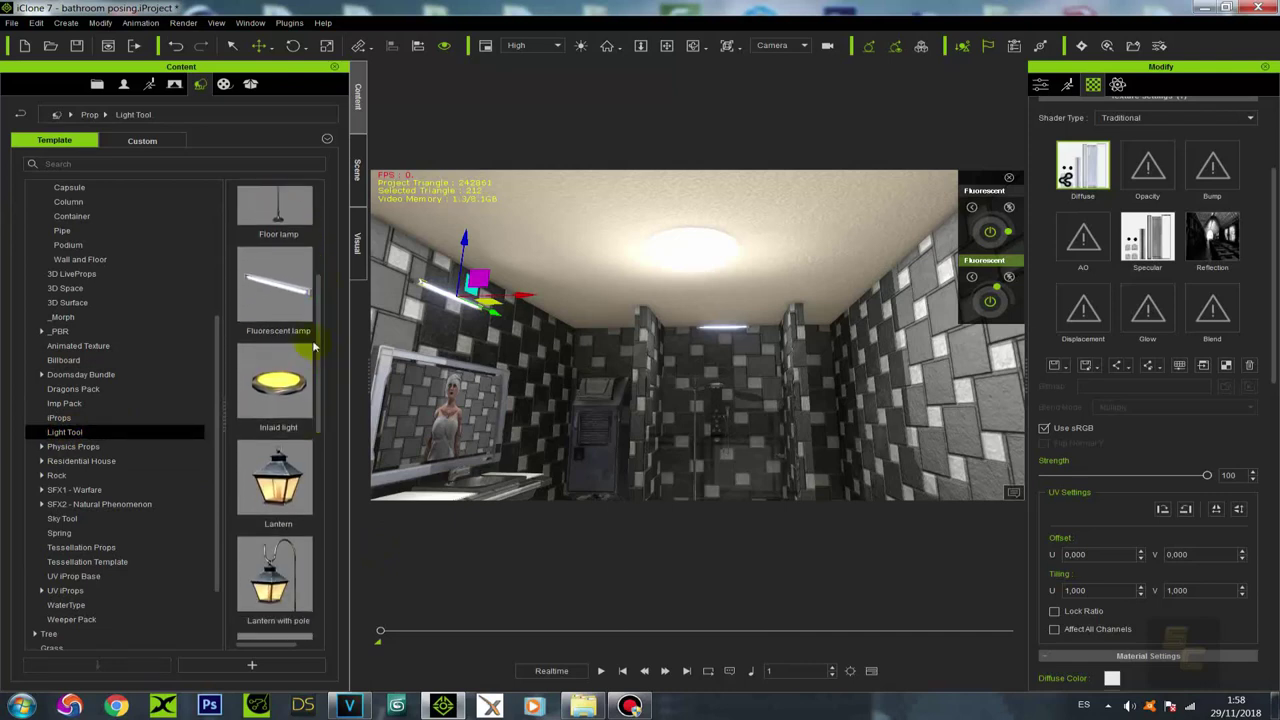
left_click_drag(289, 316, 744, 323)
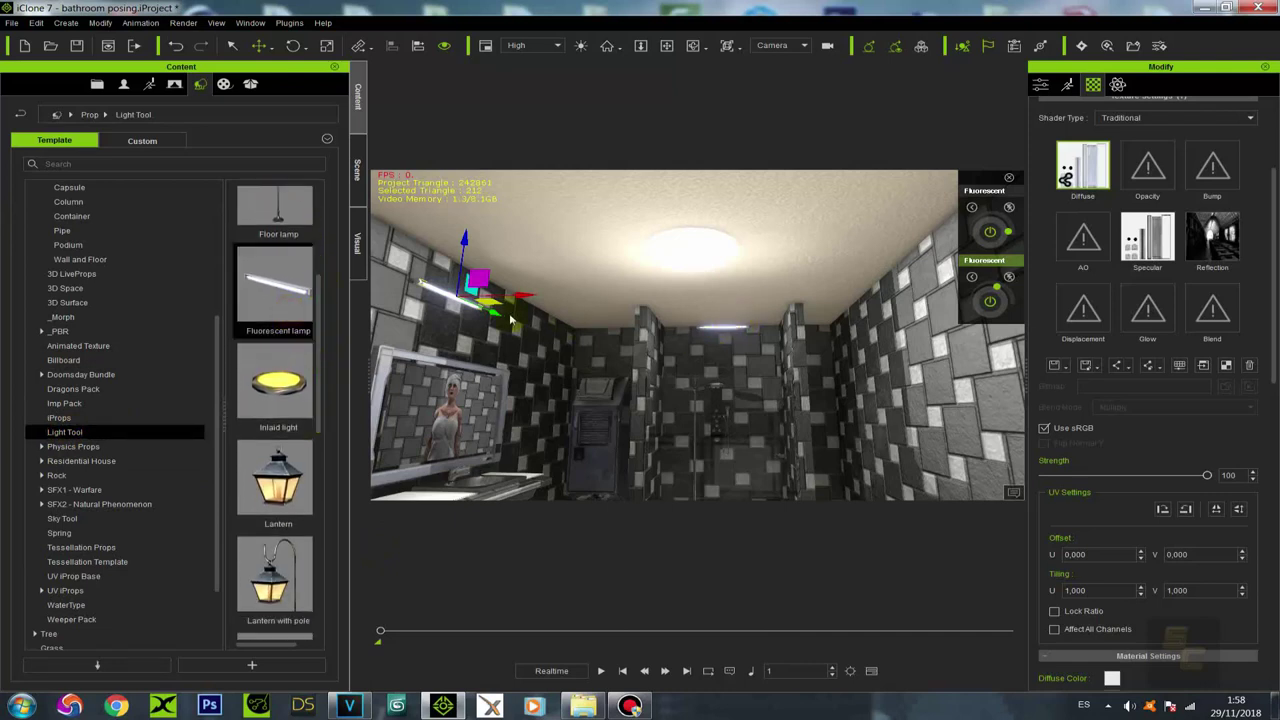
Step: Try out the brightness dial of the fluorescent lamp above the mirror
mouse_move(1008, 232)
left_mouse_down()
mouse_move(992, 222)
mouse_move(1006, 232)
left_mouse_up()
left_click(1010, 293)
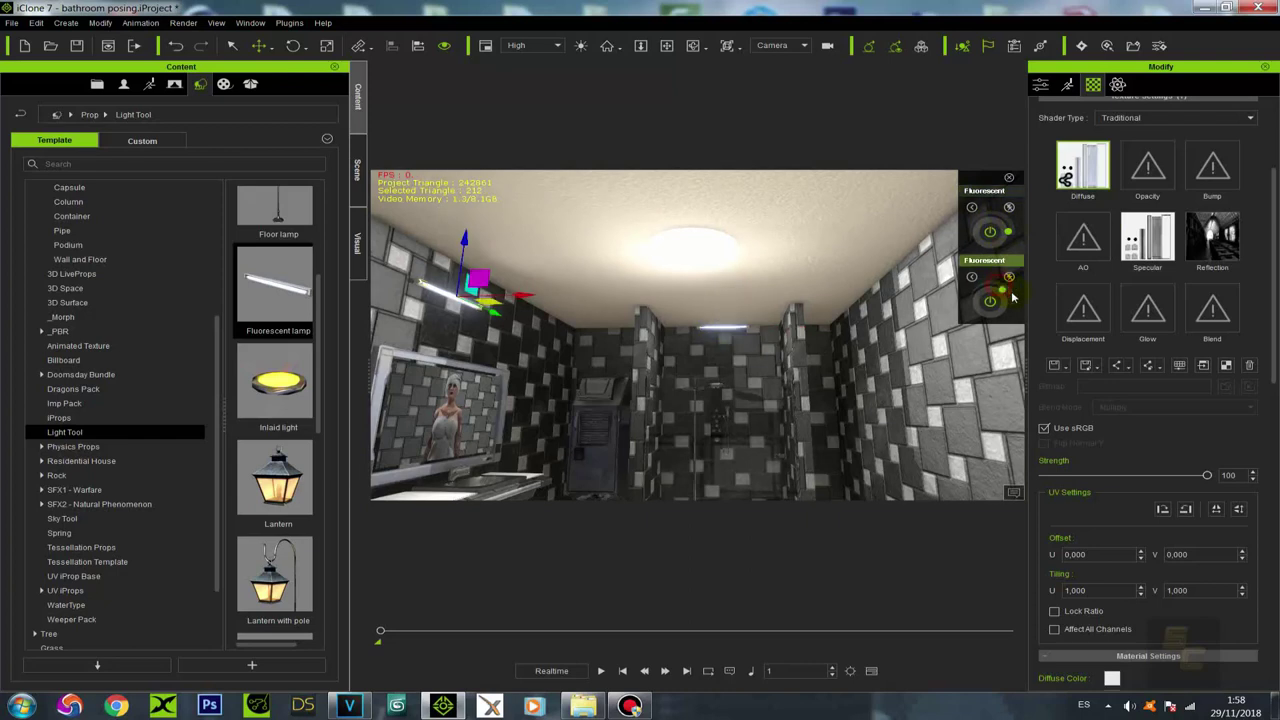
left_click_drag(999, 273, 1012, 285)
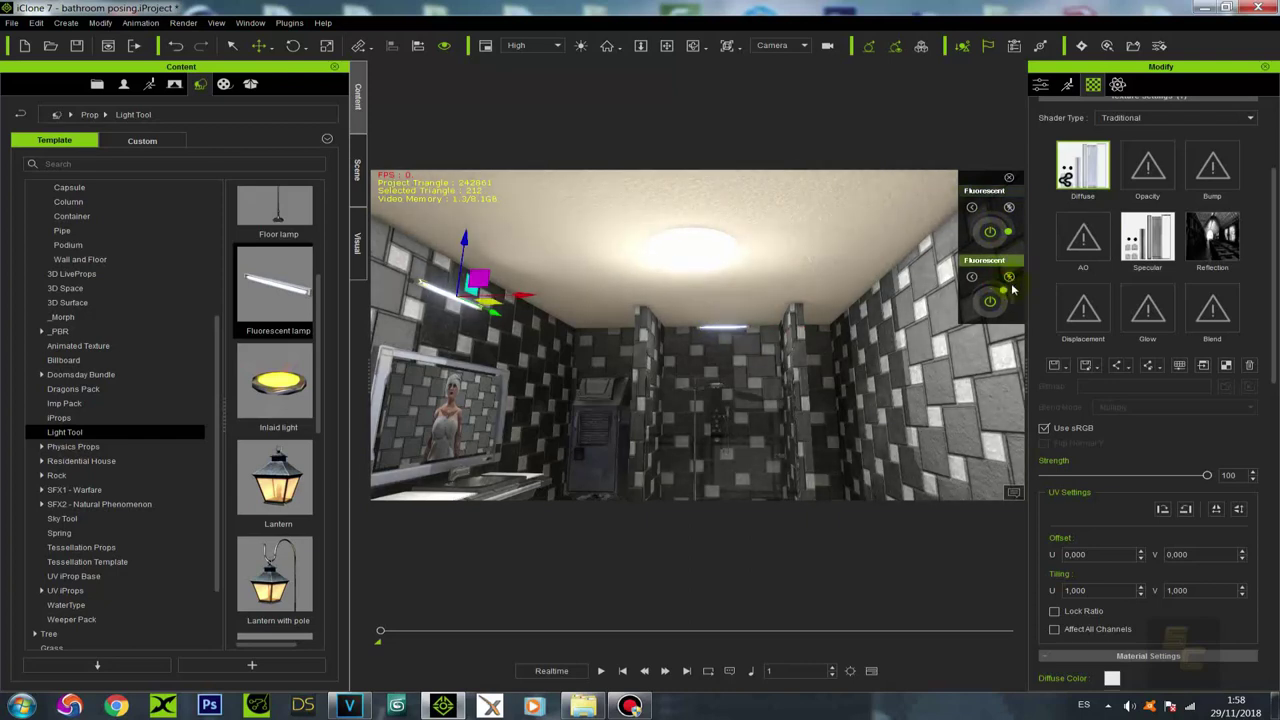
Step: Set the glow texture strength of the round ceiling lamp to 0
left_click(706, 246)
right_click_drag(743, 322, 793, 328)
left_click(1145, 303)
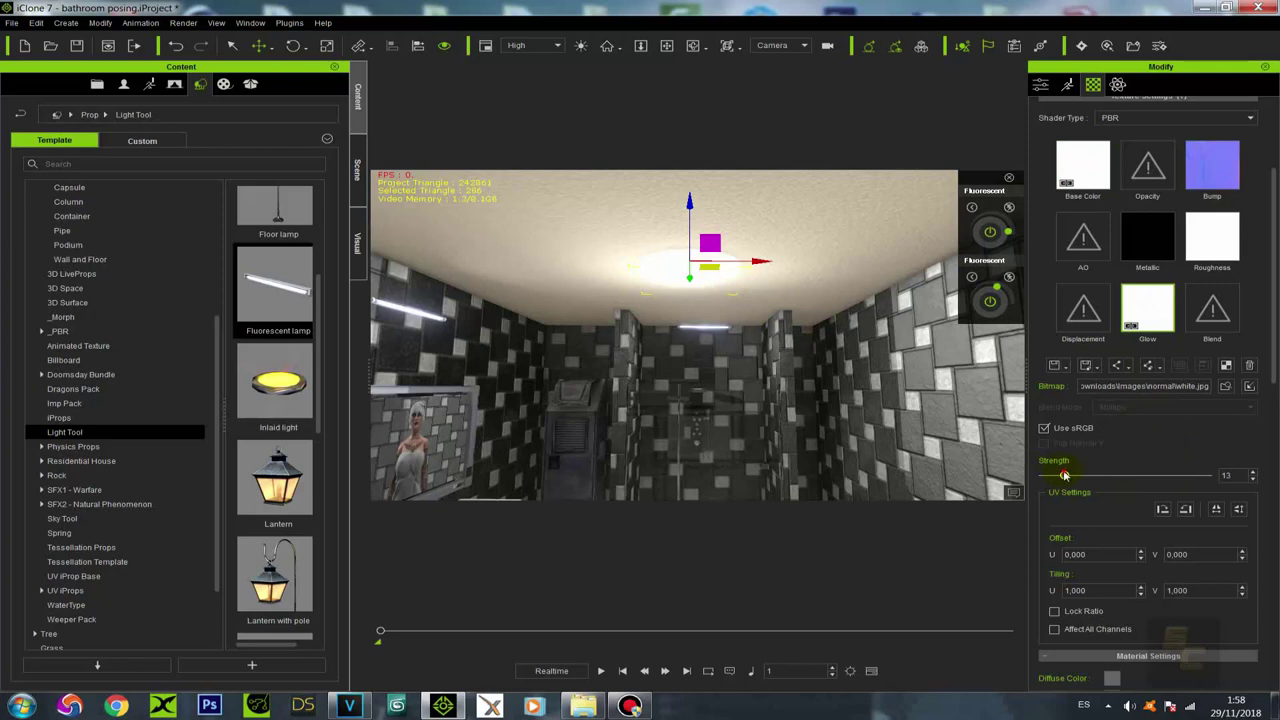
left_click_drag(1064, 476, 897, 478)
Step: Scale the round ceiling lamp vertically so its dome gets deeper
middle_click_drag(717, 358, 703, 380)
scroll(700, 370, "up", 3)
right_click_drag(697, 364, 664, 320)
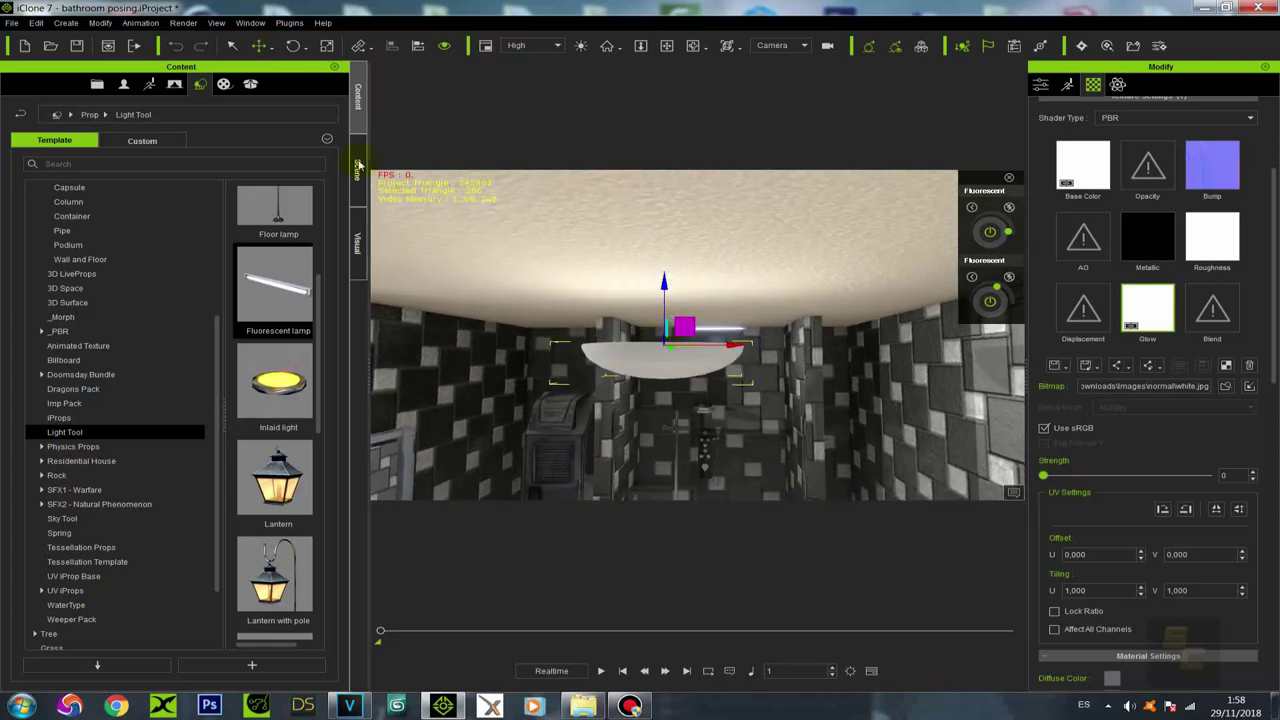
left_click(326, 46)
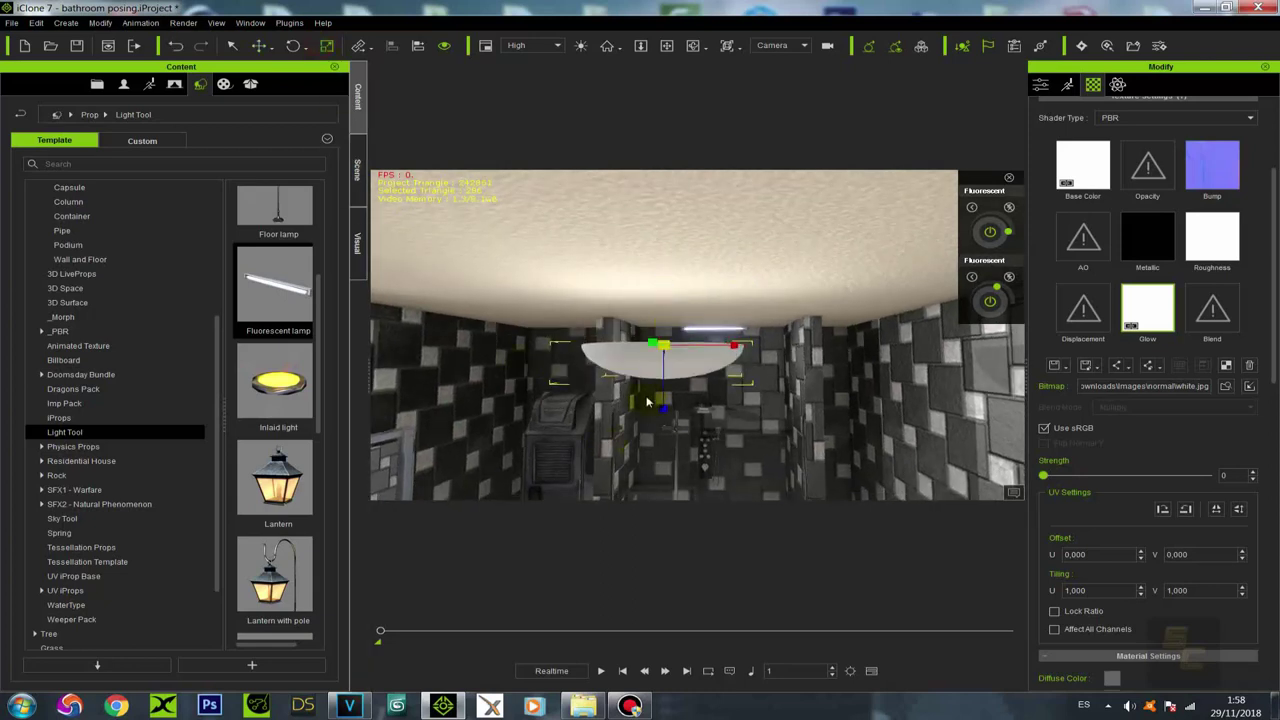
left_click_drag(661, 418, 663, 475)
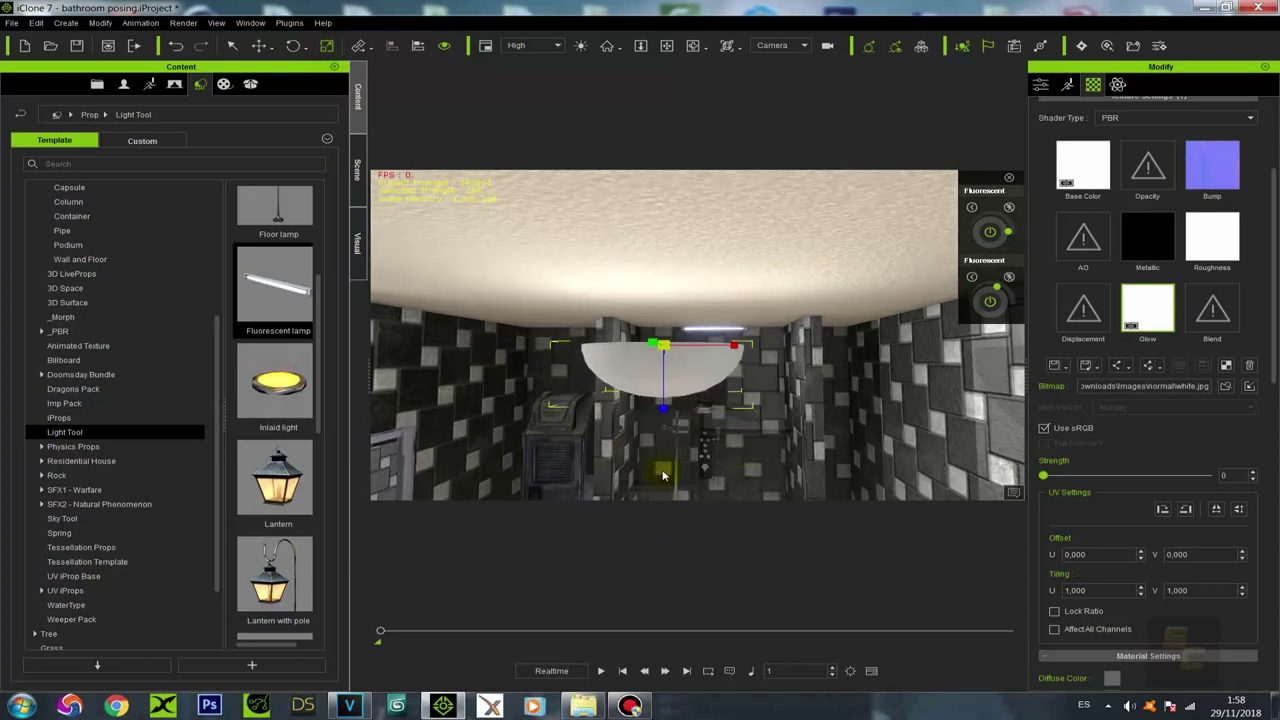
right_click_drag(739, 390, 778, 355)
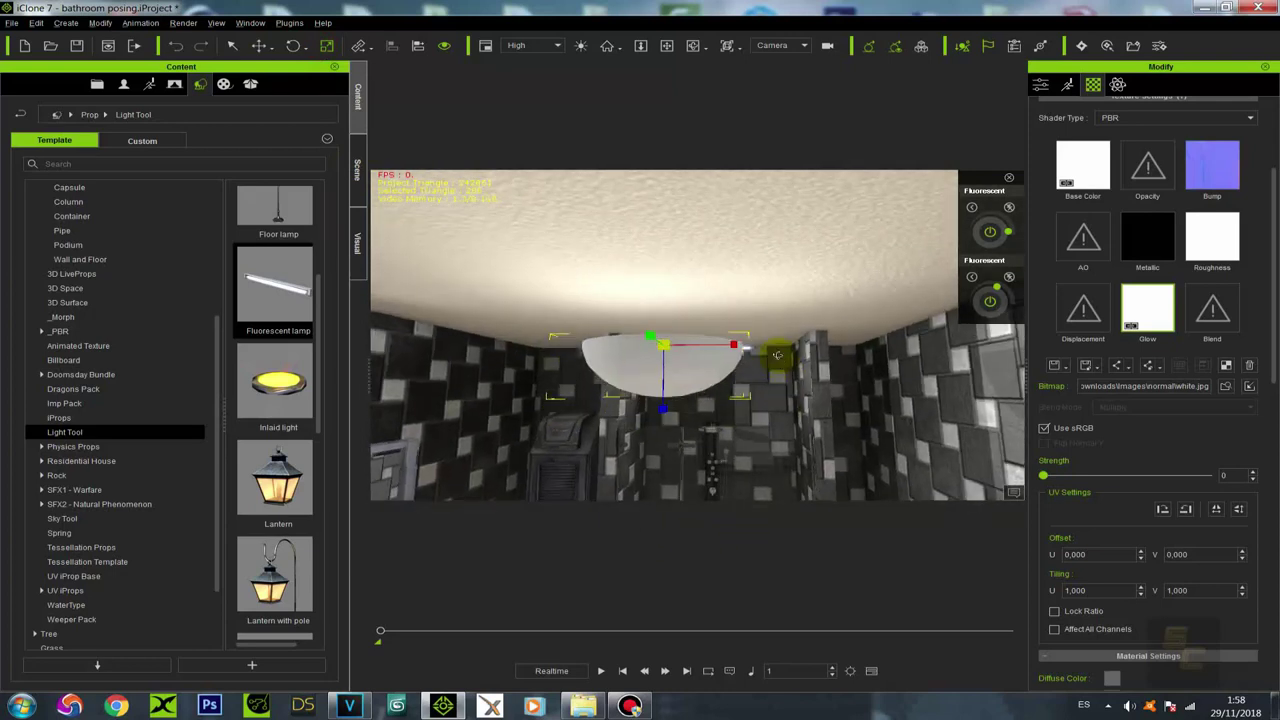
Step: Undo the vertical scaling of the round ceiling lamp
left_click(176, 47)
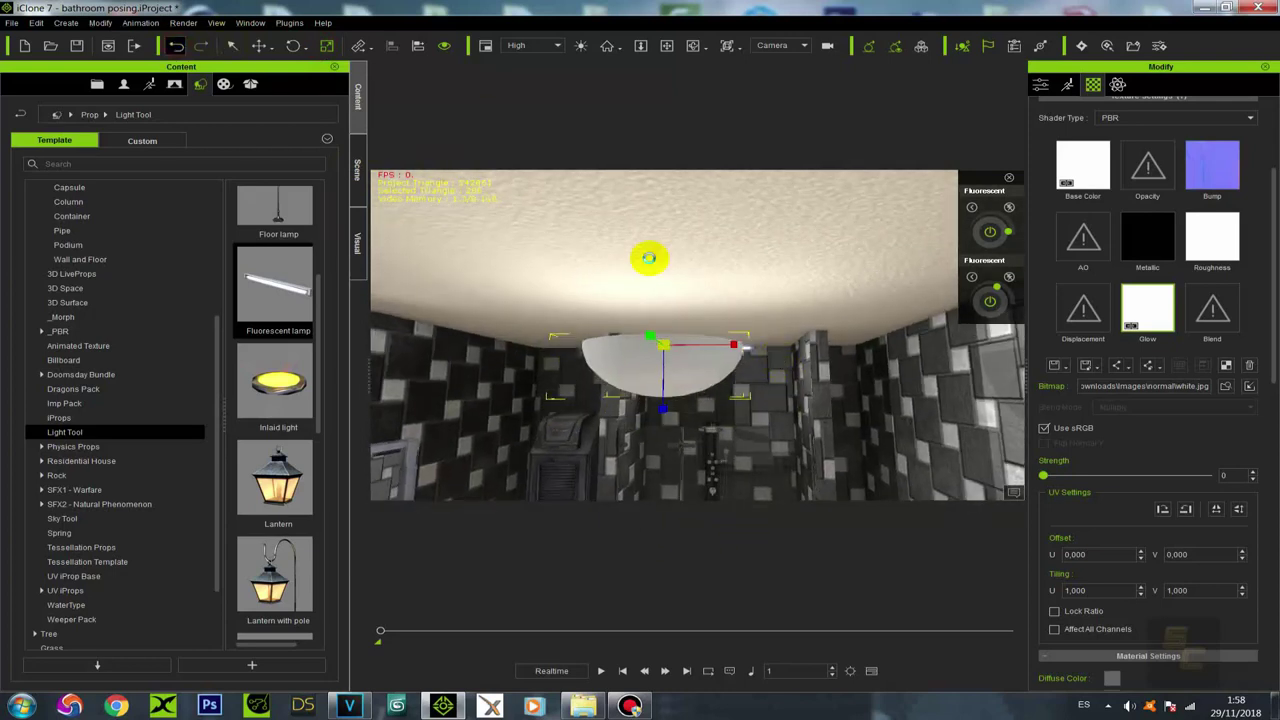
right_click_drag(647, 257, 648, 262)
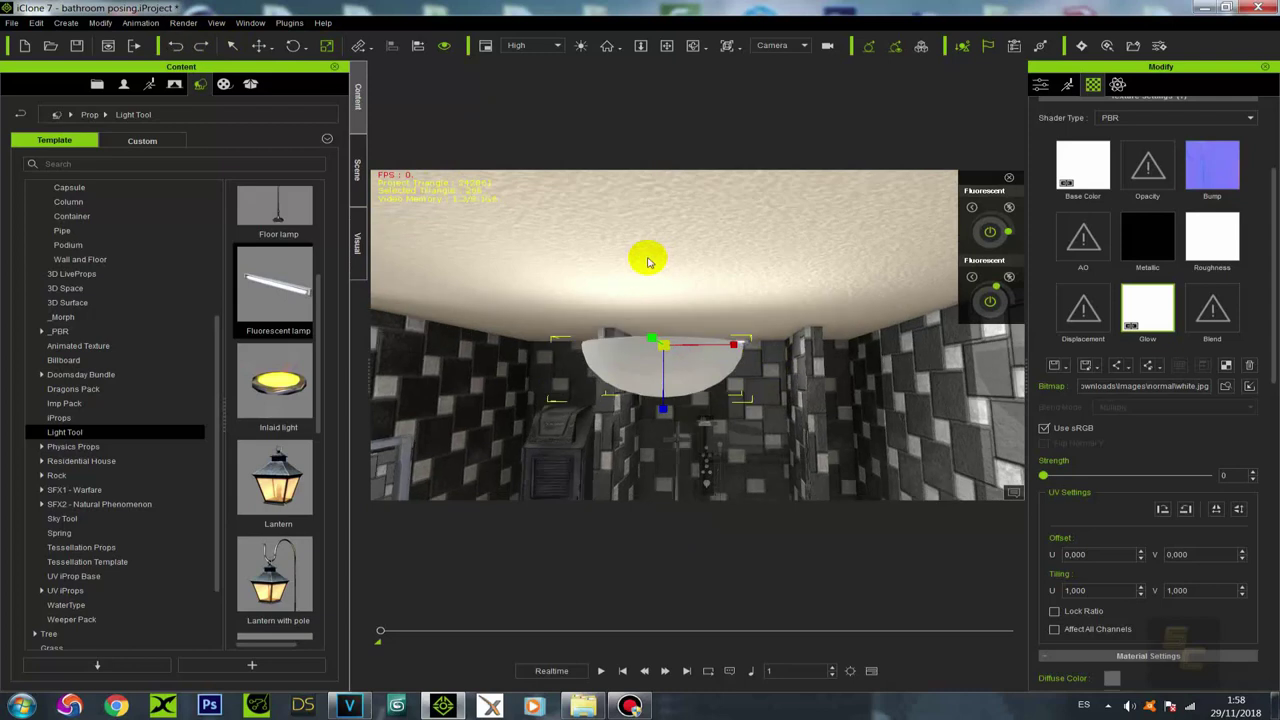
left_click(175, 45)
left_click(604, 318)
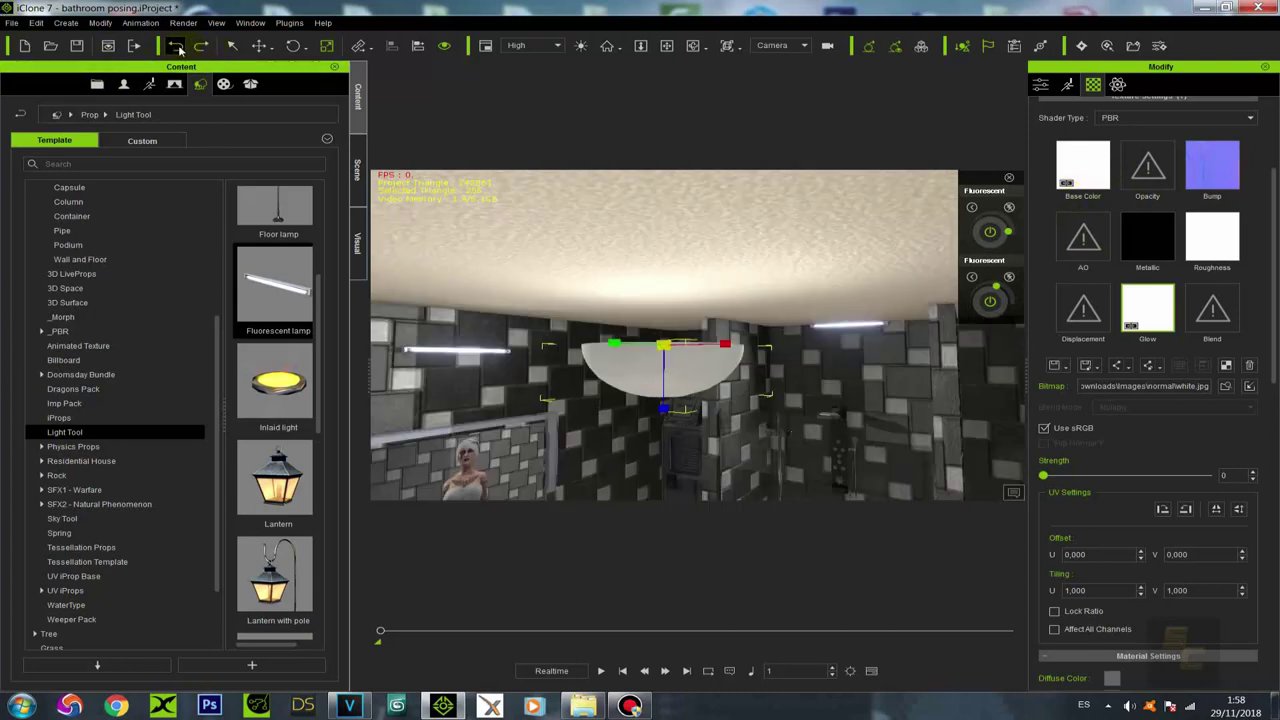
right_click_drag(707, 323, 708, 328)
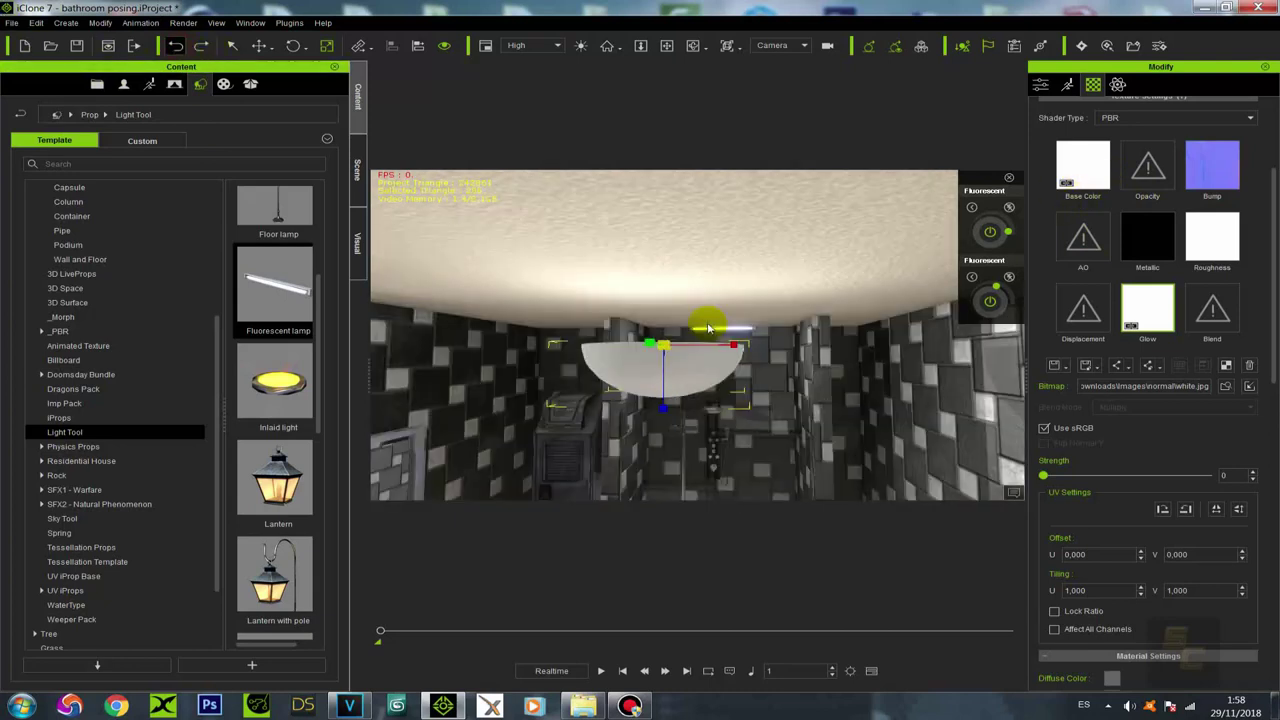
left_click(175, 47)
left_click(586, 229)
left_click(638, 317)
right_click_drag(642, 328, 640, 326)
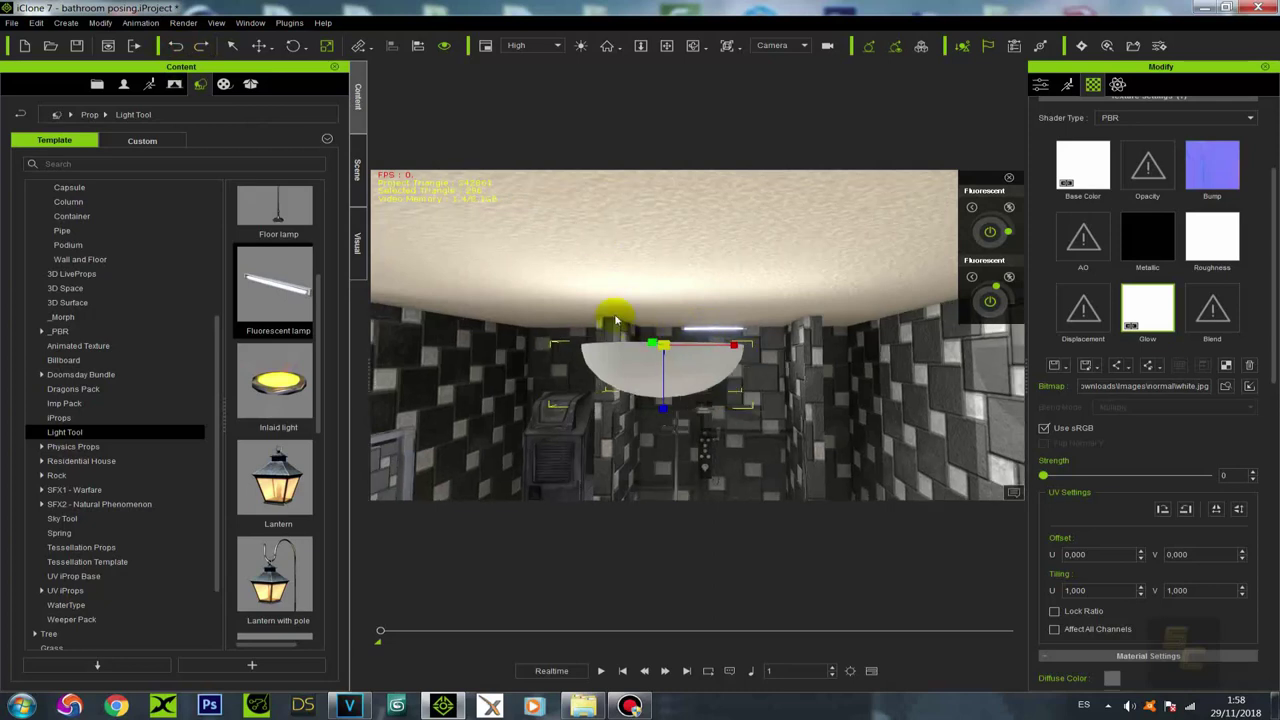
left_click(608, 277)
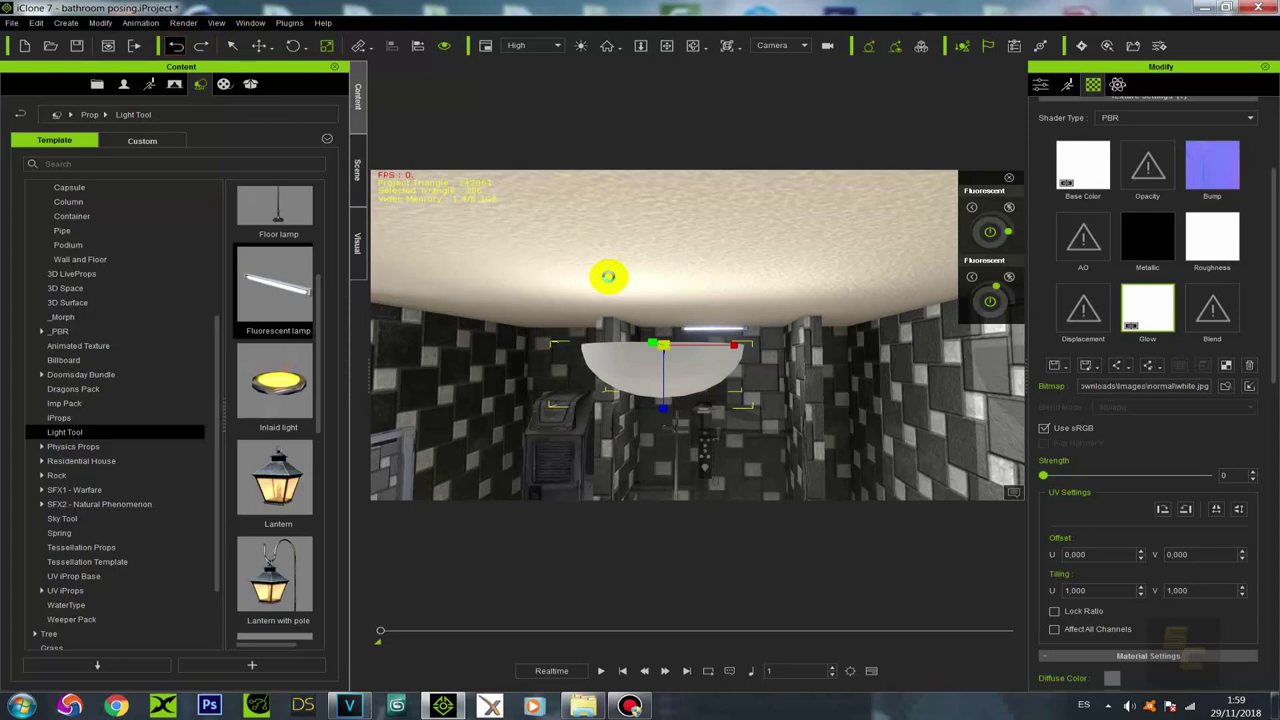
left_click(651, 386)
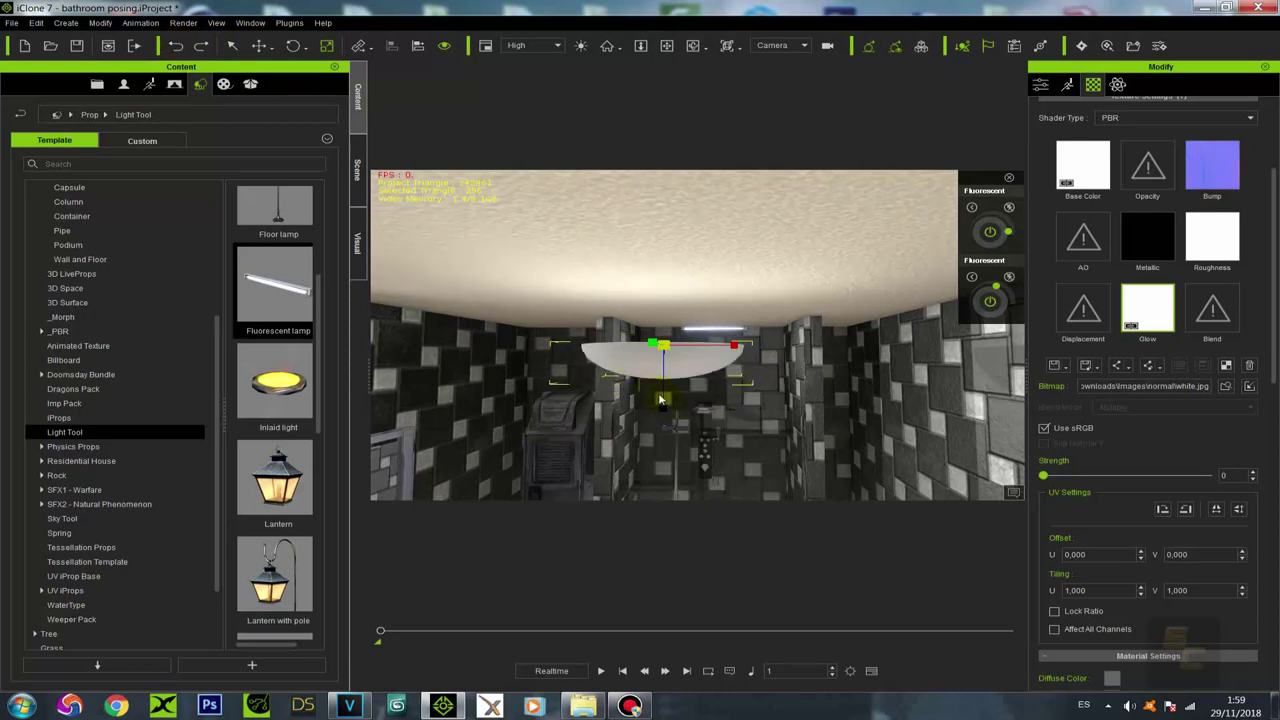
Step: Move the round lamp straight up against the ceiling
left_click(259, 45)
left_click(667, 284)
left_click_drag(663, 287, 671, 220)
right_click_drag(697, 294, 711, 203, "alt")
left_click_drag(713, 212, 716, 246, "alt")
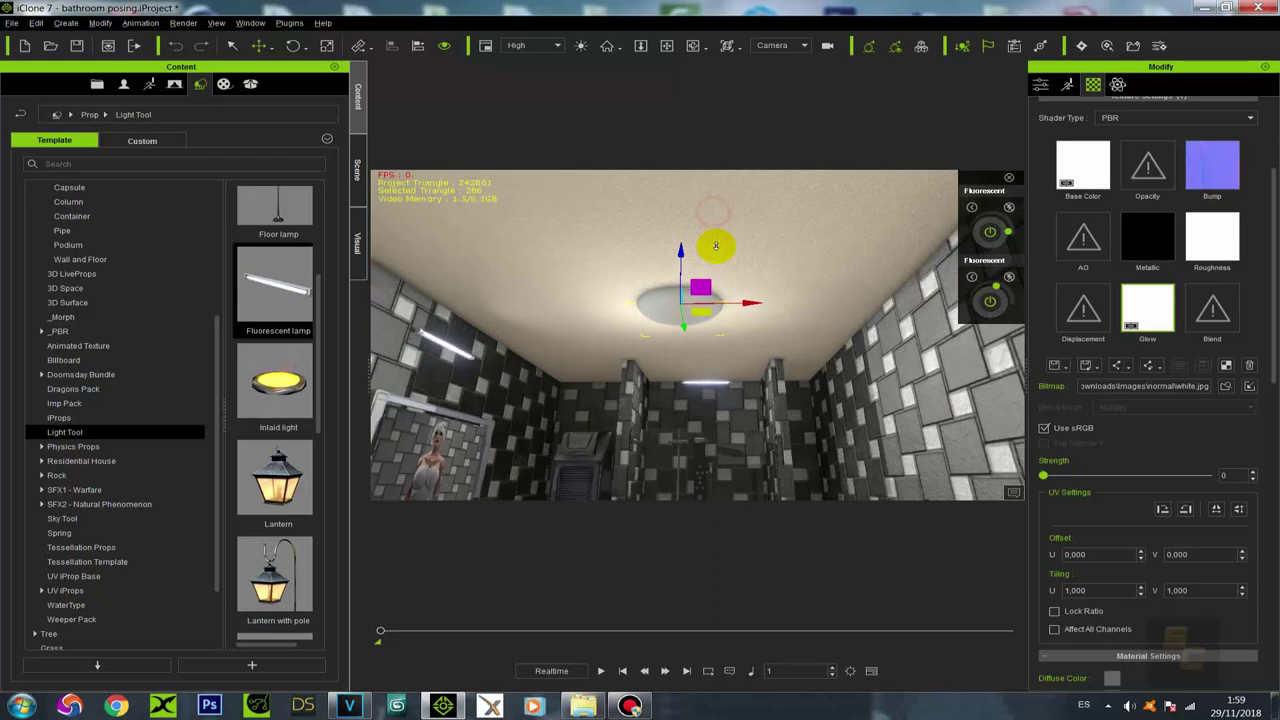
Step: Select the round ceiling lamp and raise its glow texture strength to 25
left_click(760, 224)
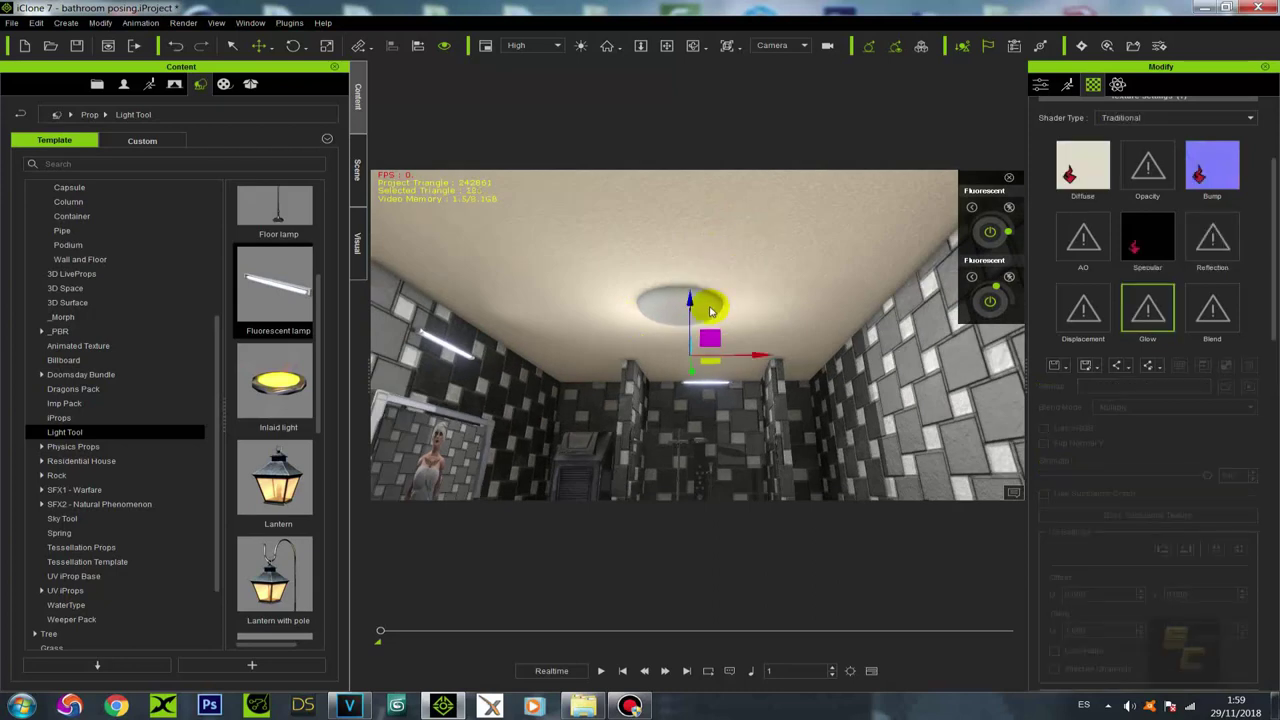
left_click(702, 308)
right_click_drag(712, 287, 719, 346, "alt")
left_click(1134, 308)
left_click_drag(1048, 480, 1104, 481)
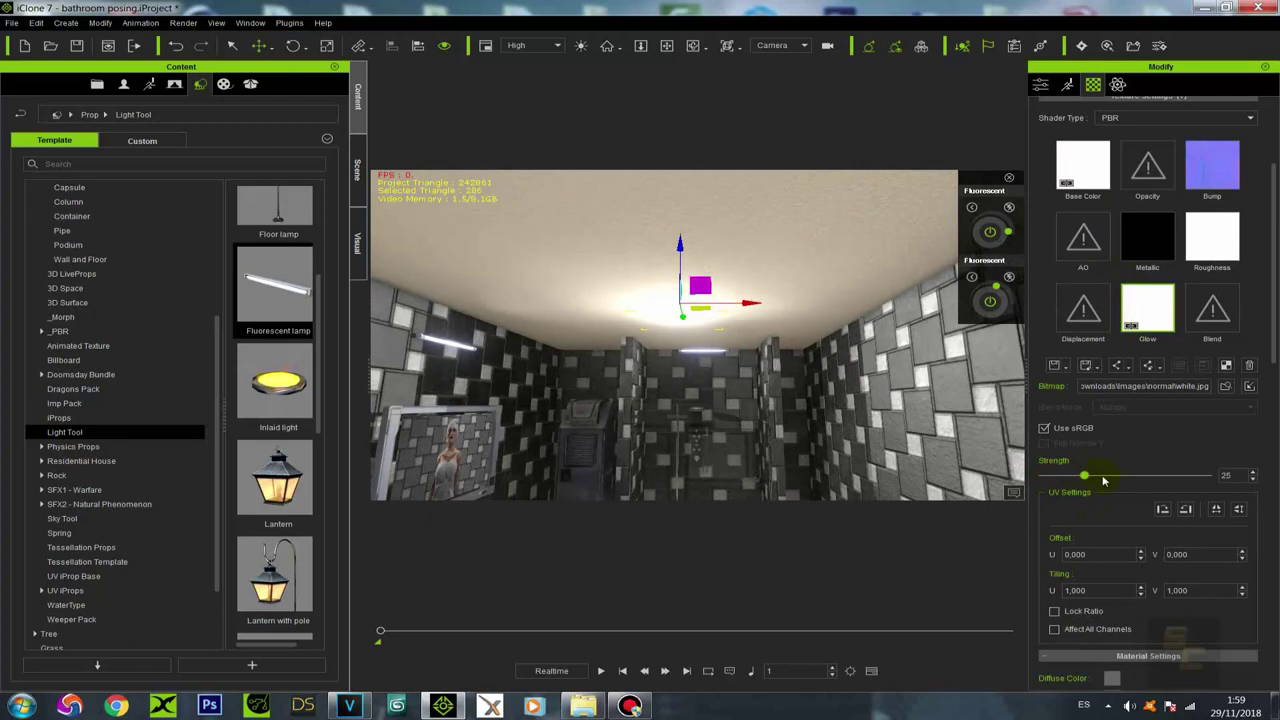
Step: Set the round ceiling lamp's self illumination to 13
scroll(1120, 550, "down", 10)
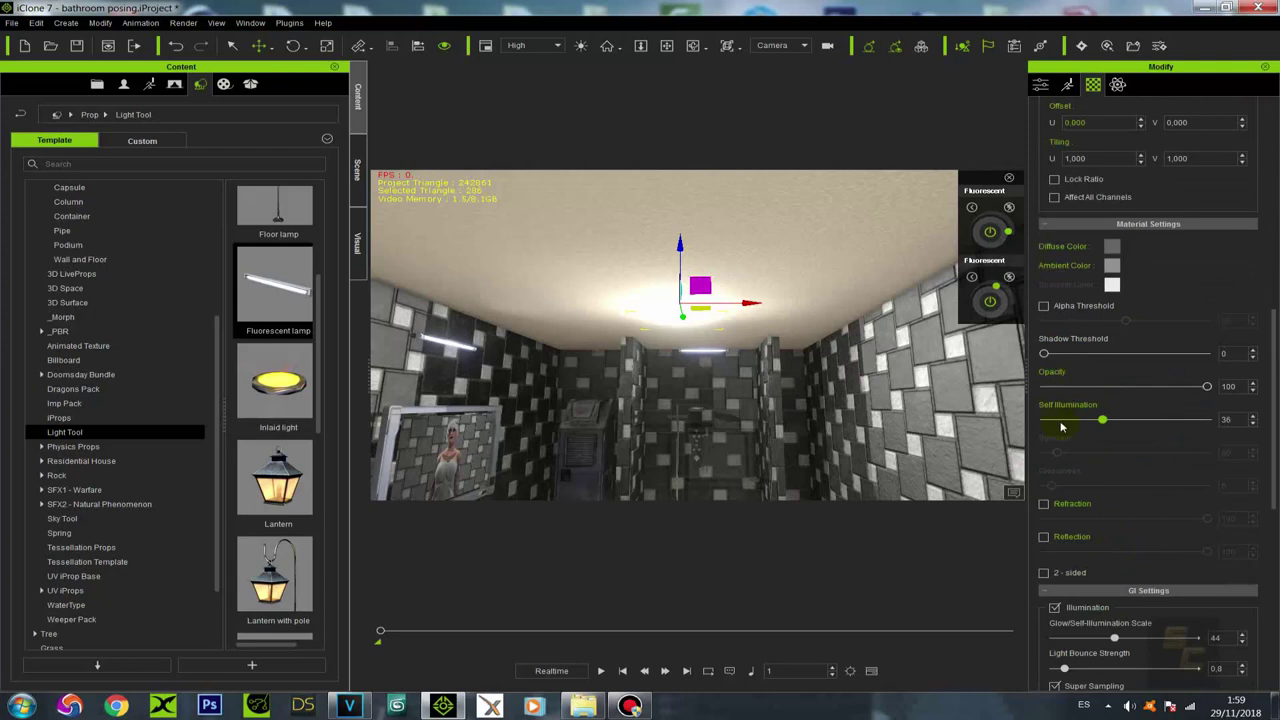
left_click_drag(1103, 421, 1228, 420)
left_click_drag(1134, 421, 1030, 424)
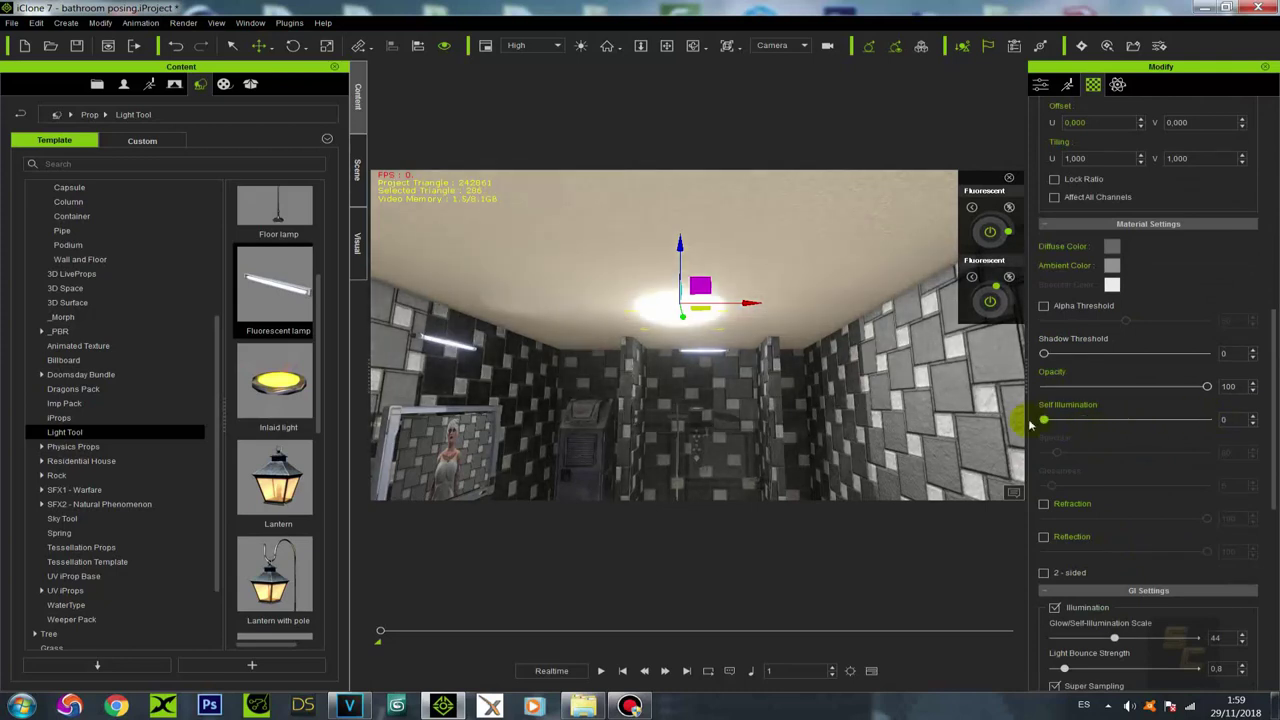
left_click(1064, 430)
Step: Turn the ceiling lamp's GI illumination off and back on to compare its effect on the room
scroll(1091, 517, "down", 5)
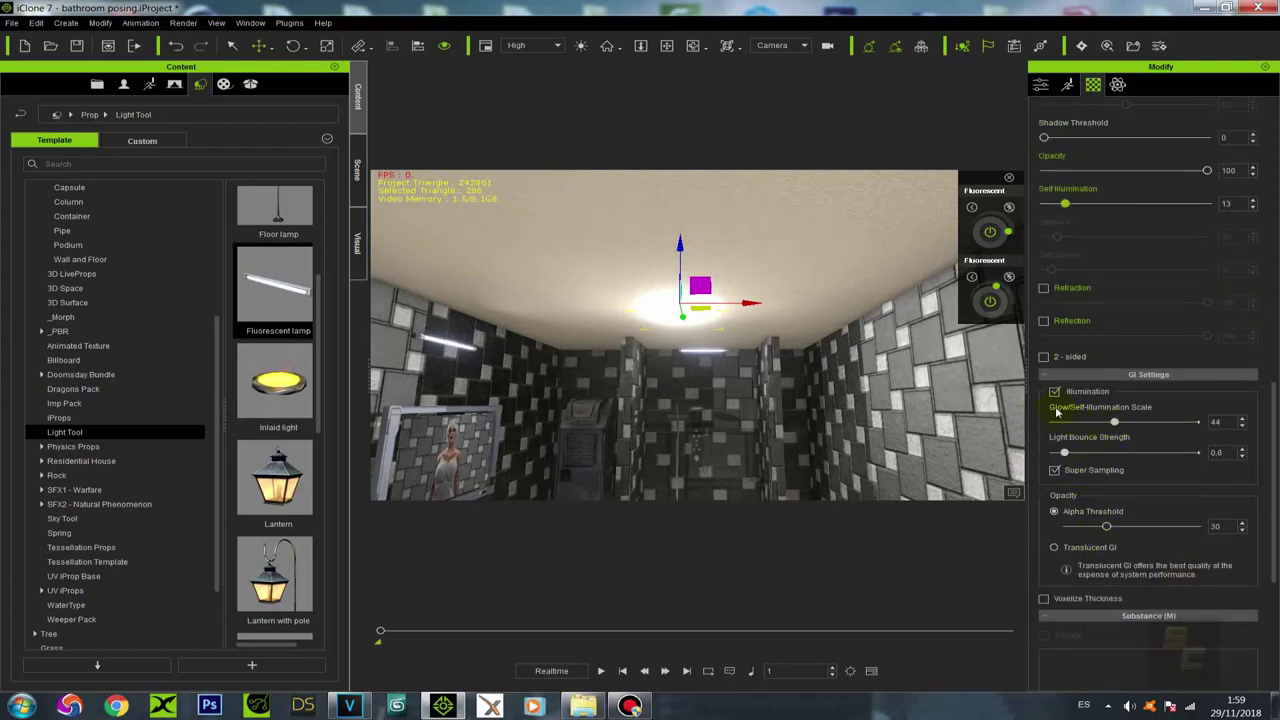
left_click(1053, 392)
left_click(1053, 392)
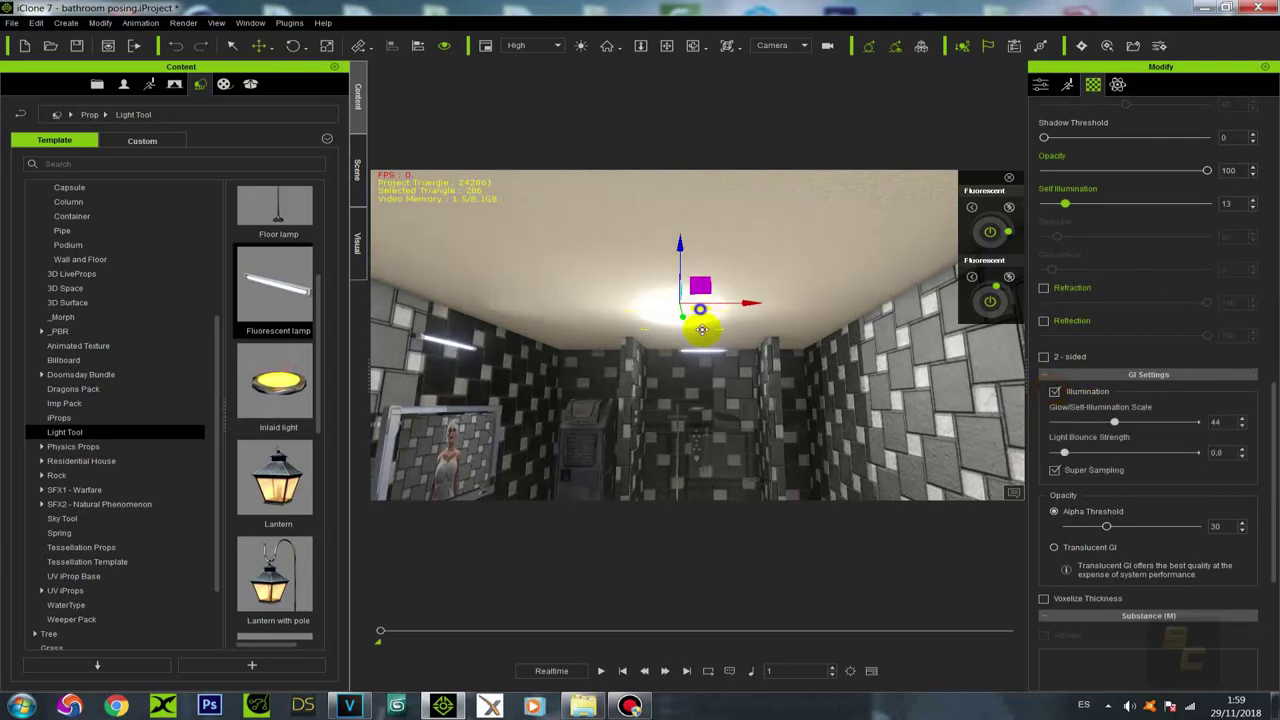
scroll(703, 354, "down", 2)
middle_click_drag(682, 430, 697, 339)
right_click_drag(705, 370, 612, 407)
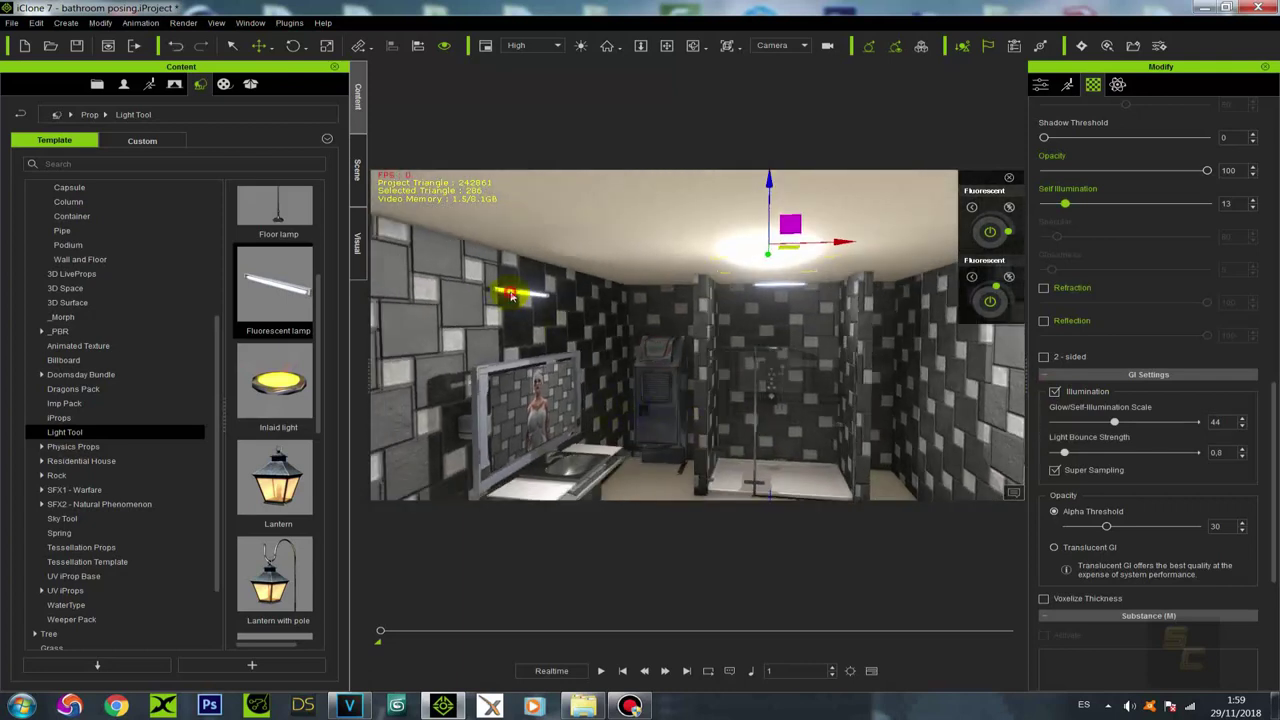
Step: Select the fluorescent lamp above the mirror and inspect the lighting across the bathroom
left_click(511, 295)
right_click_drag(712, 410, 737, 383)
middle_click_drag(737, 383, 798, 432)
right_click_drag(797, 432, 770, 424)
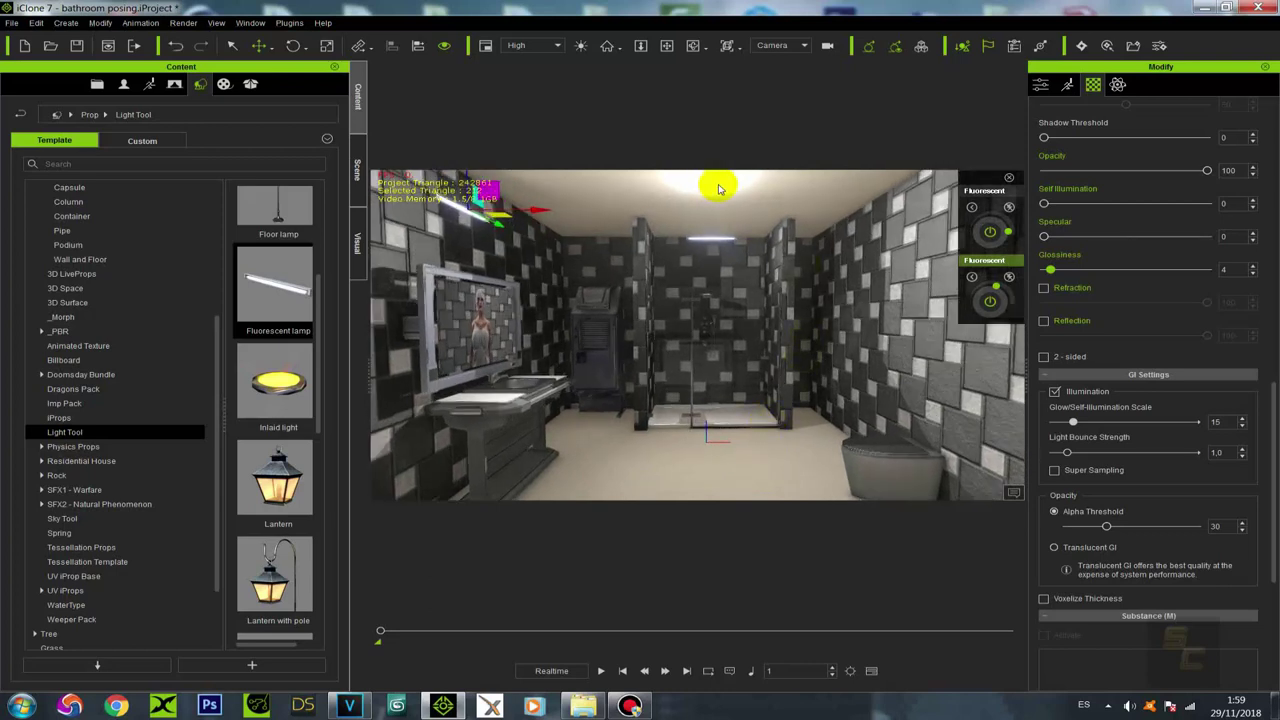
middle_click_drag(720, 249, 711, 303)
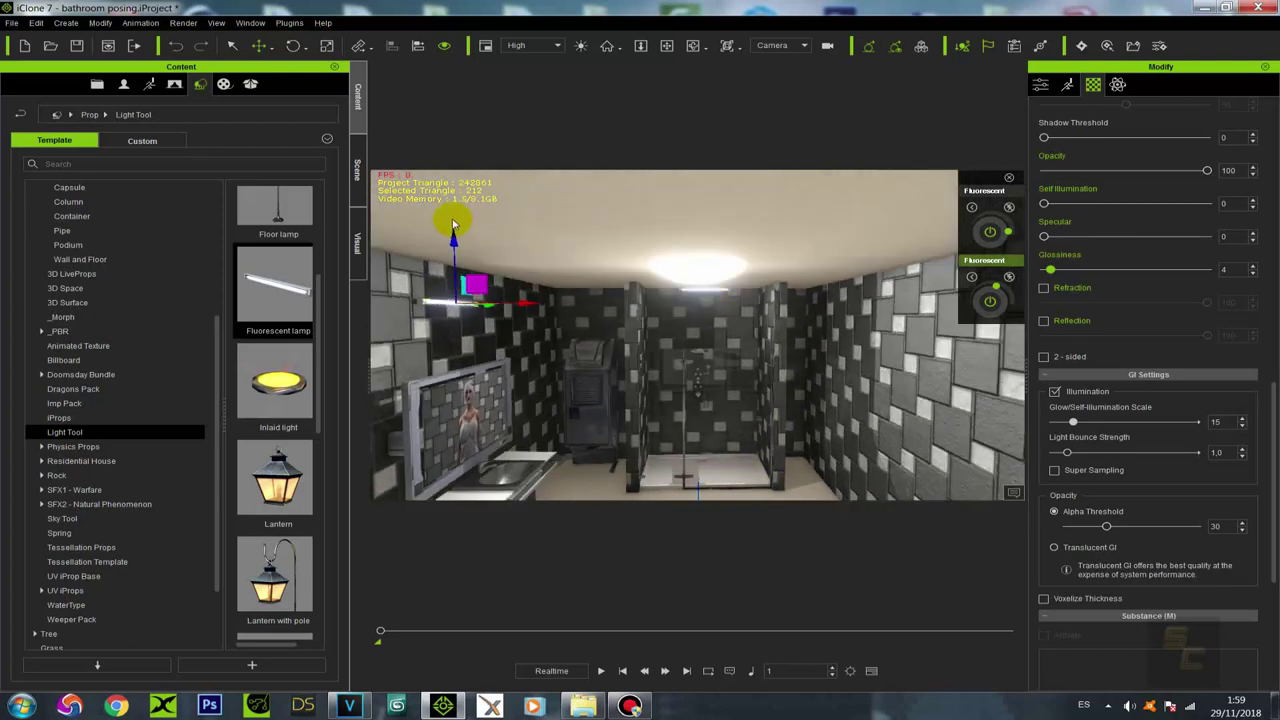
Step: Create a Spot Shadow caster in the scene
left_click(66, 22)
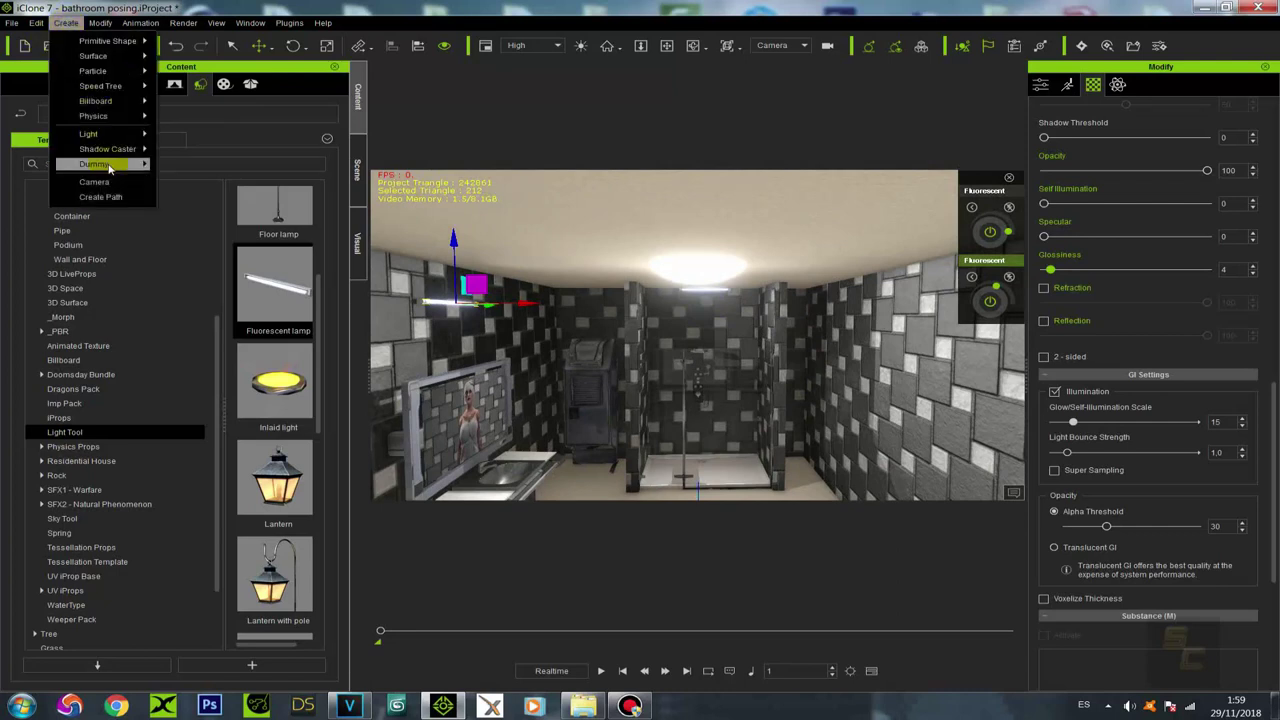
mouse_move(110, 169)
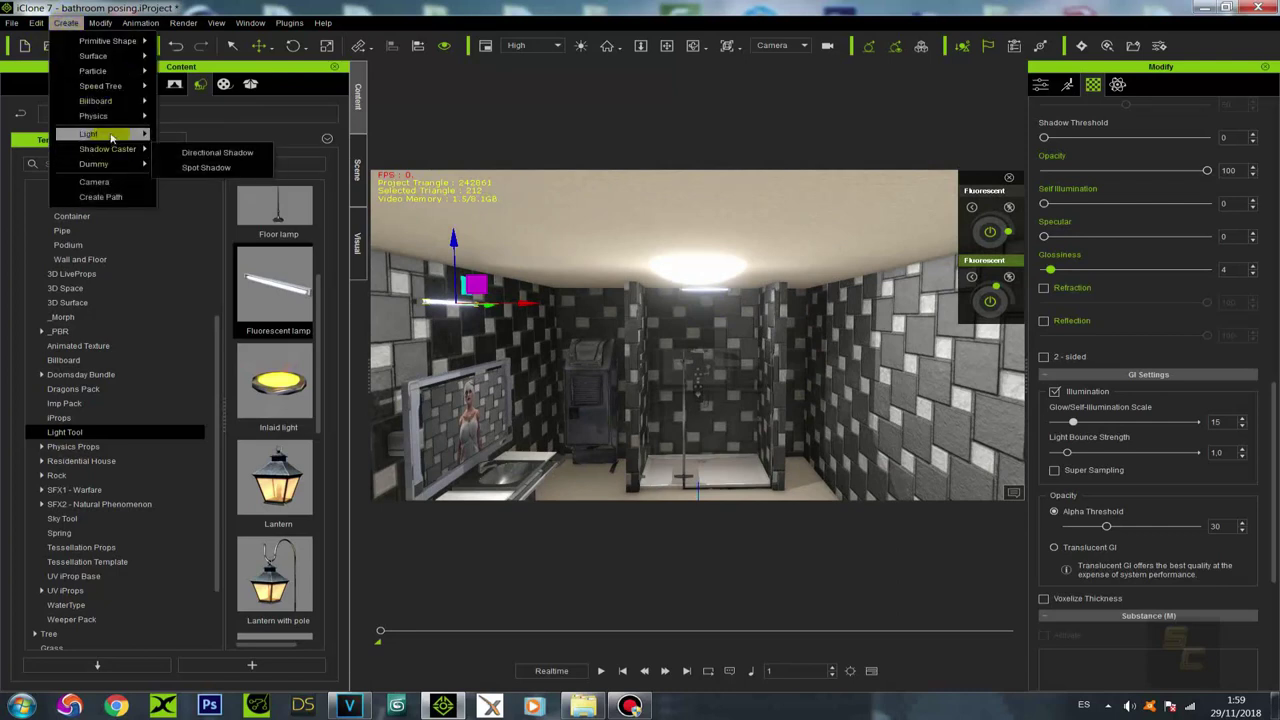
mouse_move(108, 133)
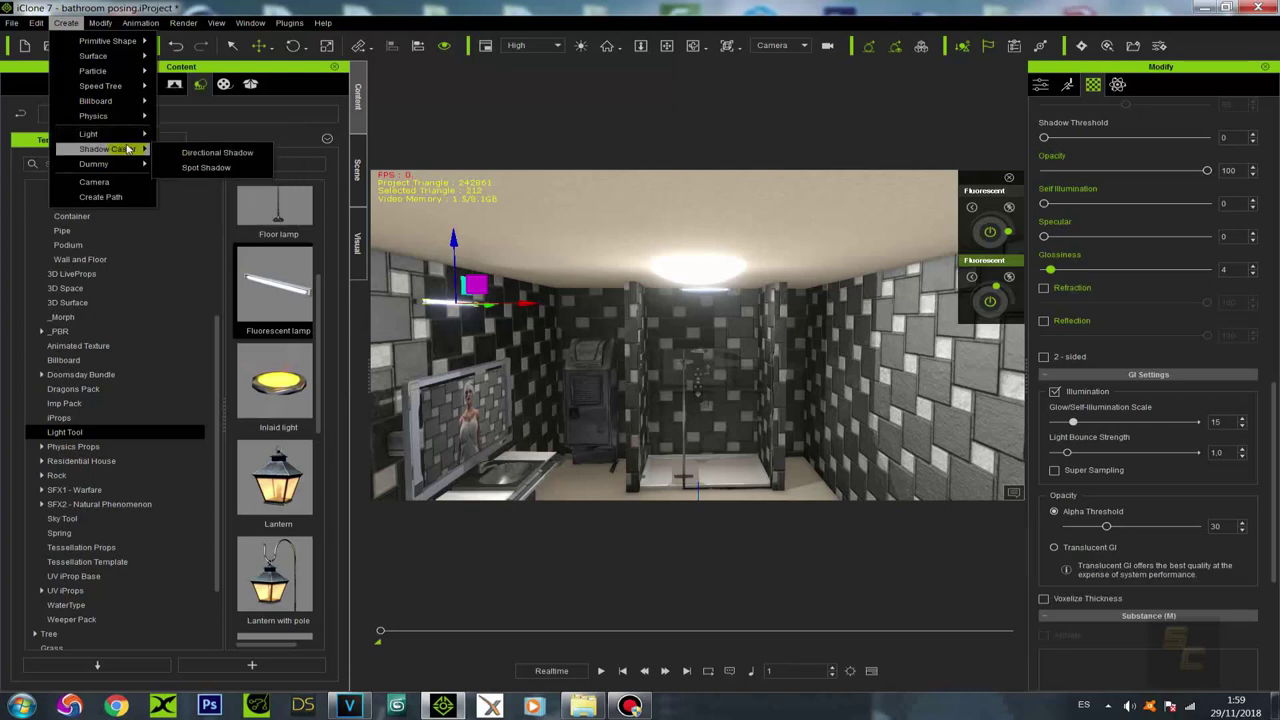
left_click(215, 158)
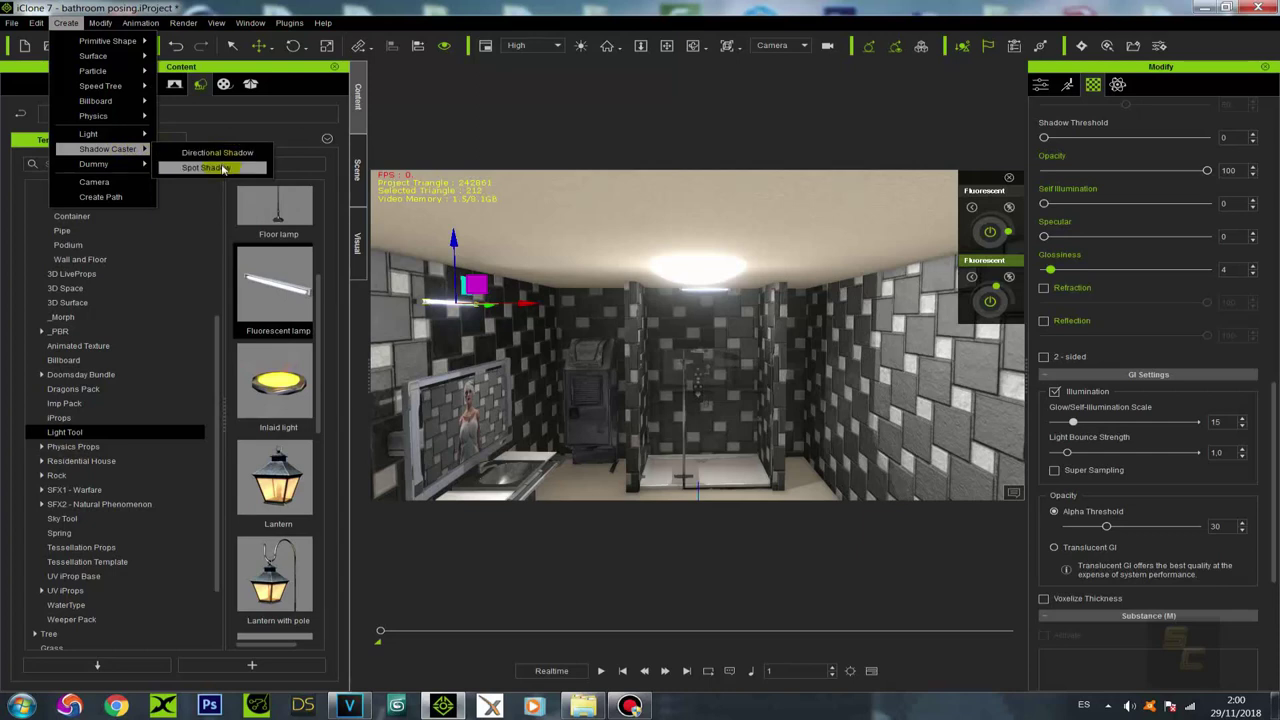
left_click(208, 167)
Step: Bring the spot shadow forward from the shower area and tilt it to 4.625 about the X axis
right_click_drag(781, 424, 837, 386, "alt")
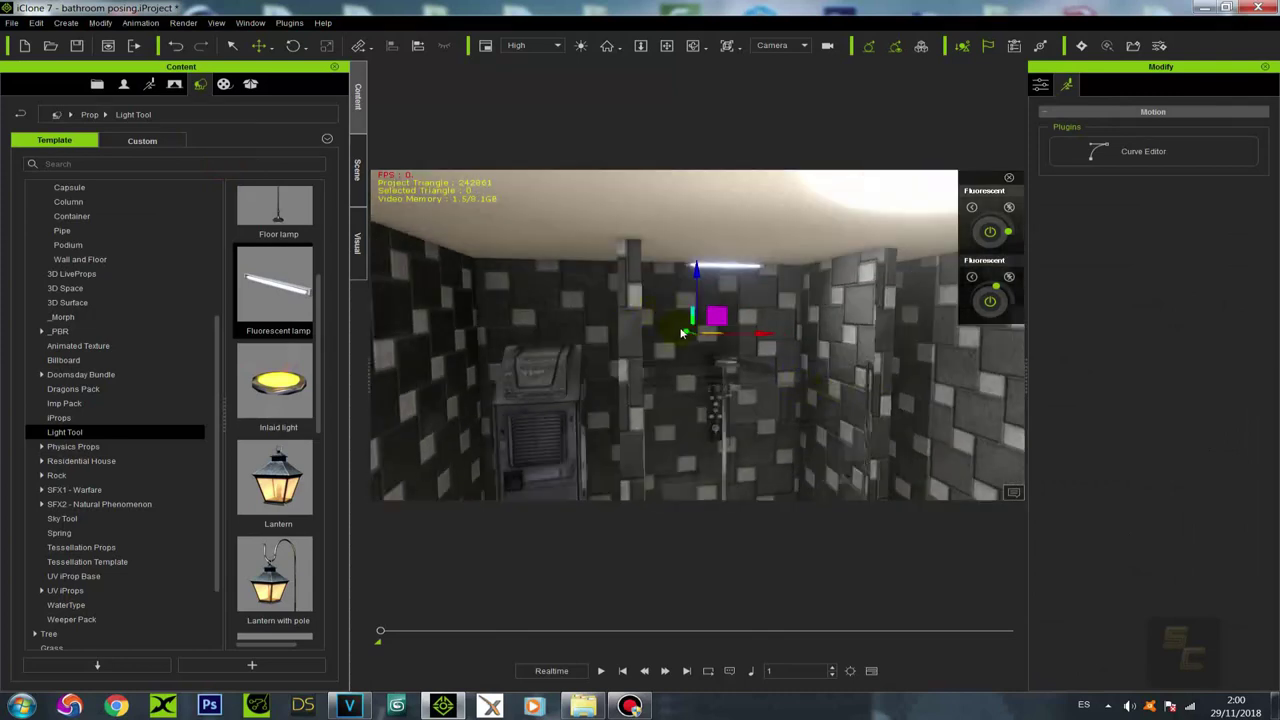
left_click_drag(686, 332, 723, 394)
right_click_drag(723, 394, 676, 324, "alt")
scroll(676, 324, "down", 3)
left_click(295, 46)
left_click_drag(708, 300, 712, 283)
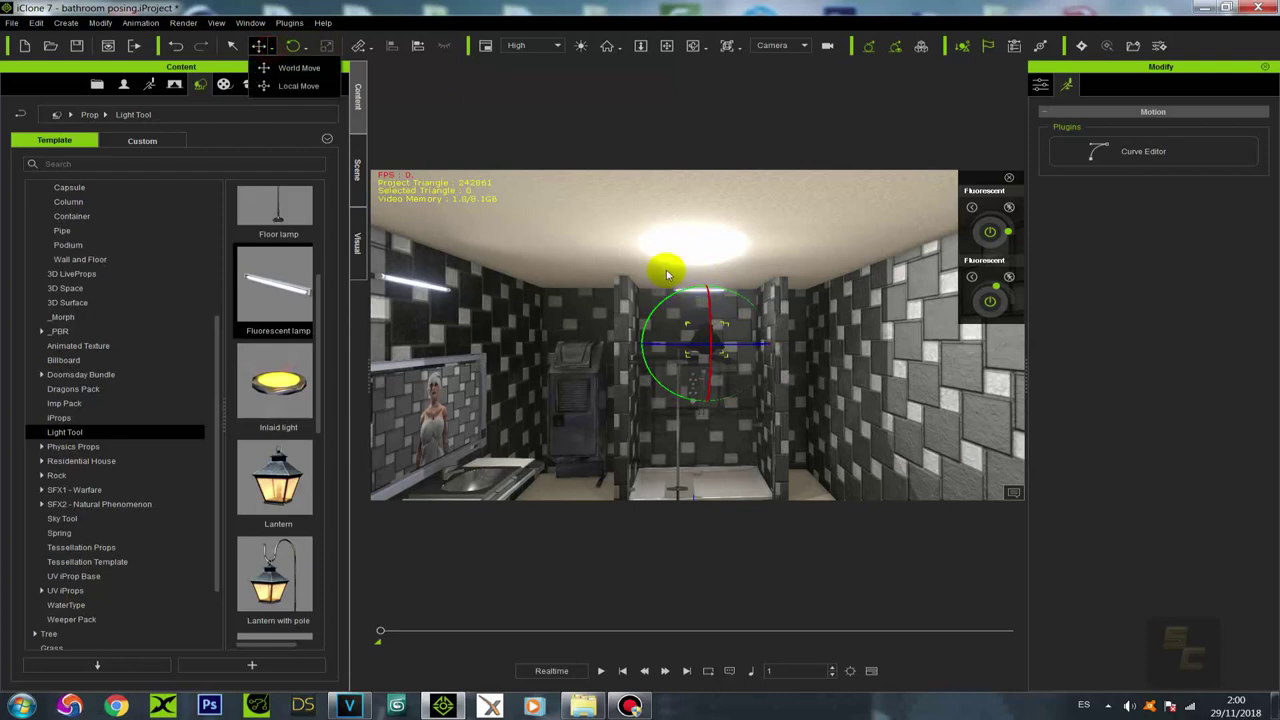
Step: Move the spot shadow up beneath the round ceiling lamp, at about X -6, Y -161, Z 278
left_click(258, 47)
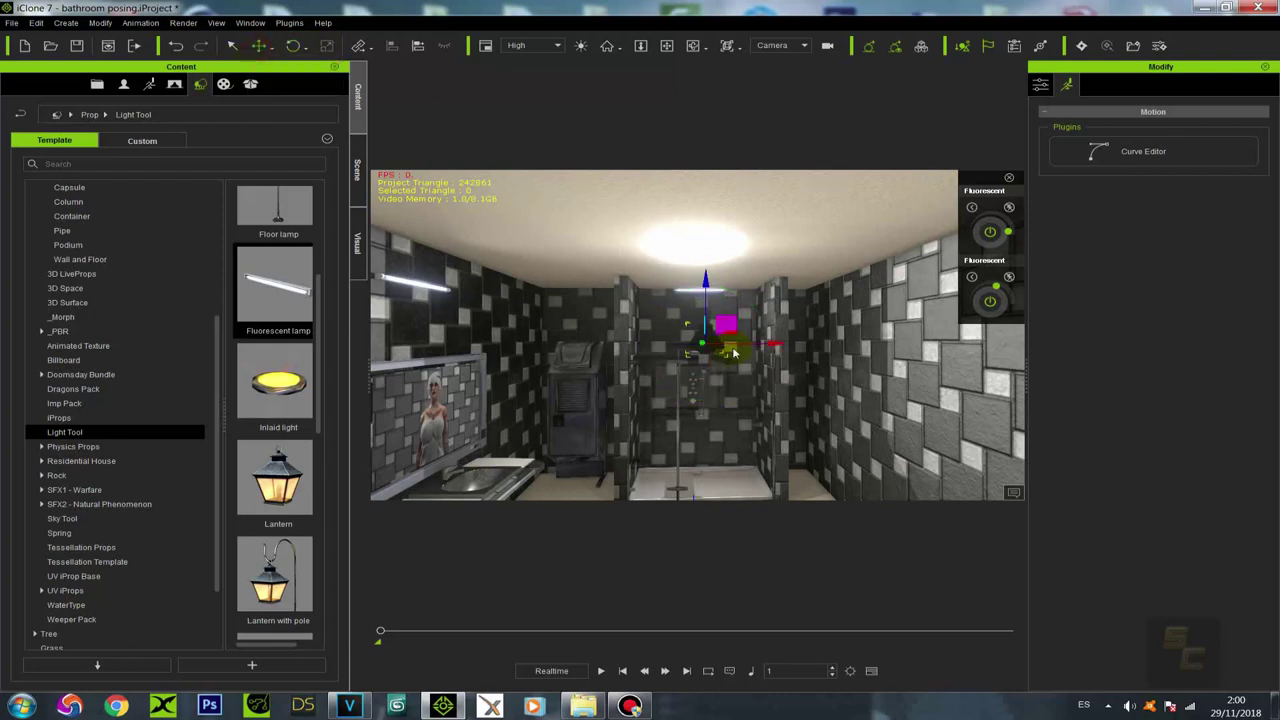
left_click_drag(726, 321, 719, 246)
mouse_move(716, 318)
right_mouse_down()
mouse_move(717, 249)
mouse_move(703, 291)
mouse_move(600, 249)
mouse_move(700, 302)
mouse_move(706, 190)
mouse_move(719, 342)
right_mouse_up()
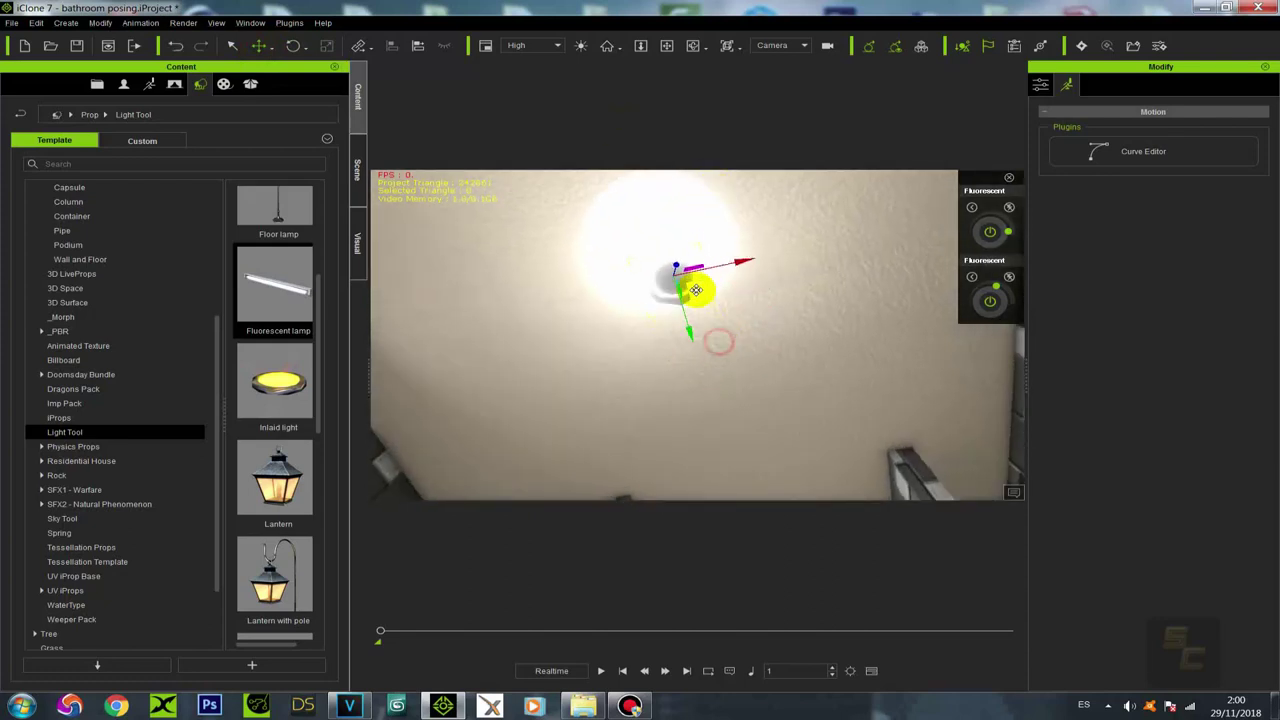
mouse_move(689, 277)
right_mouse_down()
mouse_move(709, 474)
mouse_move(663, 306)
mouse_move(670, 260)
right_mouse_up()
mouse_move(670, 259)
left_mouse_down()
mouse_move(636, 222)
mouse_move(638, 233)
left_mouse_up()
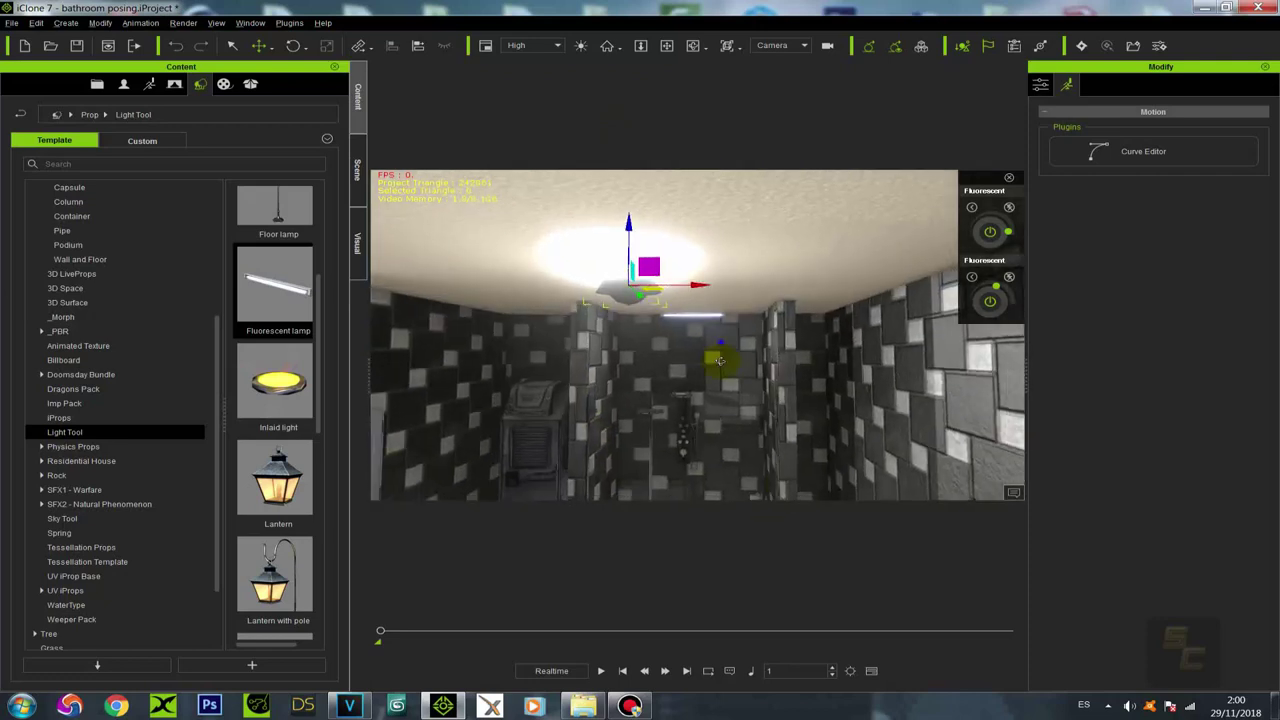
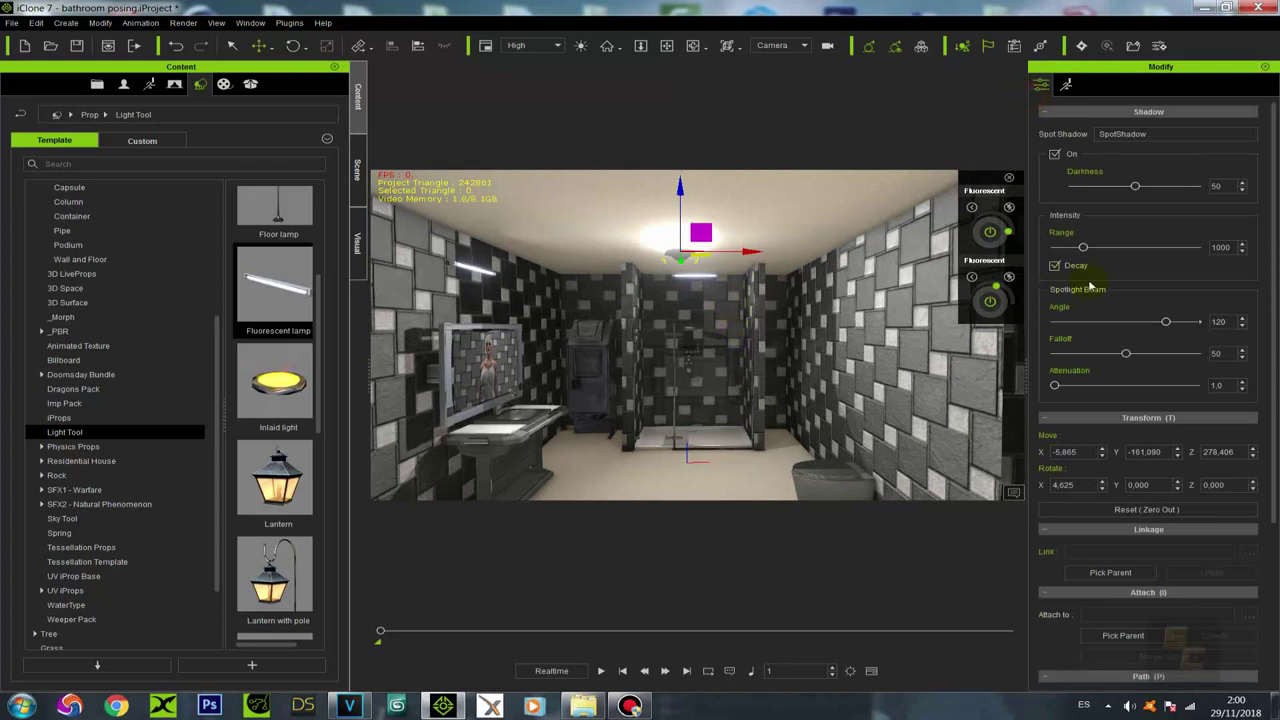
Step: Increase the spot shadow's range to 3643
left_click_drag(1110, 257, 1155, 294)
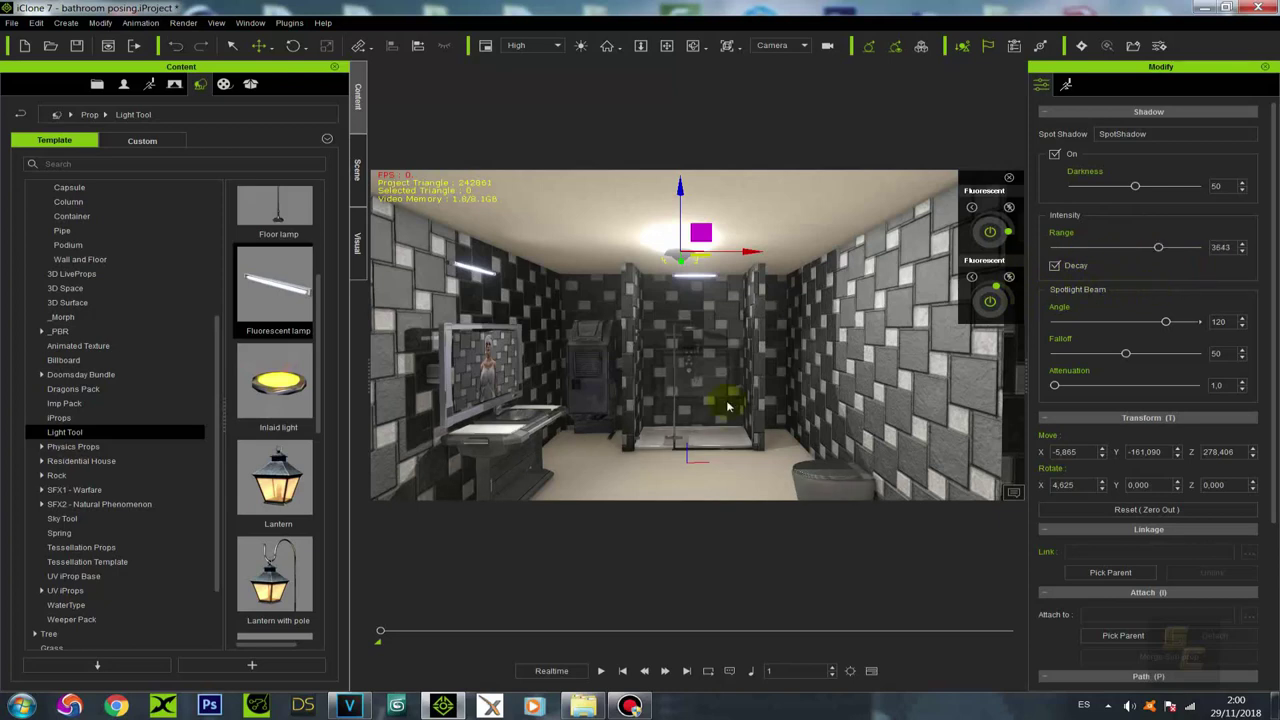
scroll(761, 342, "up", 4)
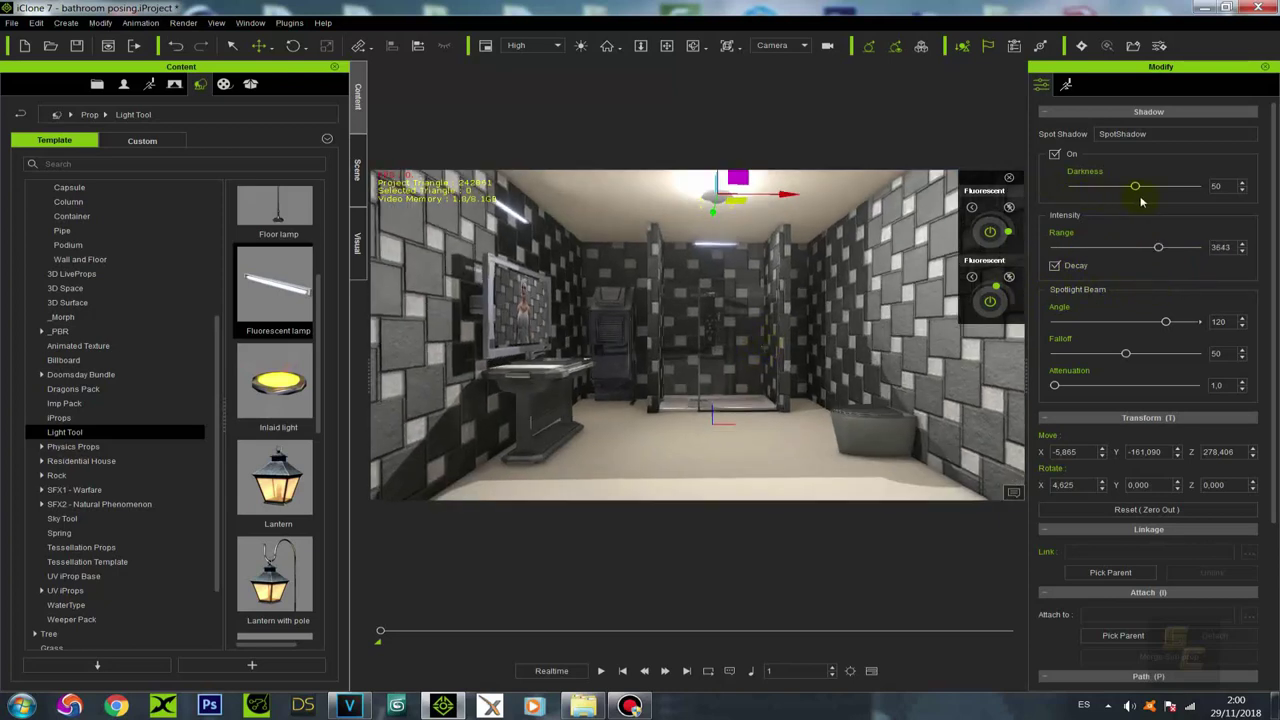
Step: Enable the extra light option for both fluorescent lamps in their on-screen controls
left_click(1009, 209)
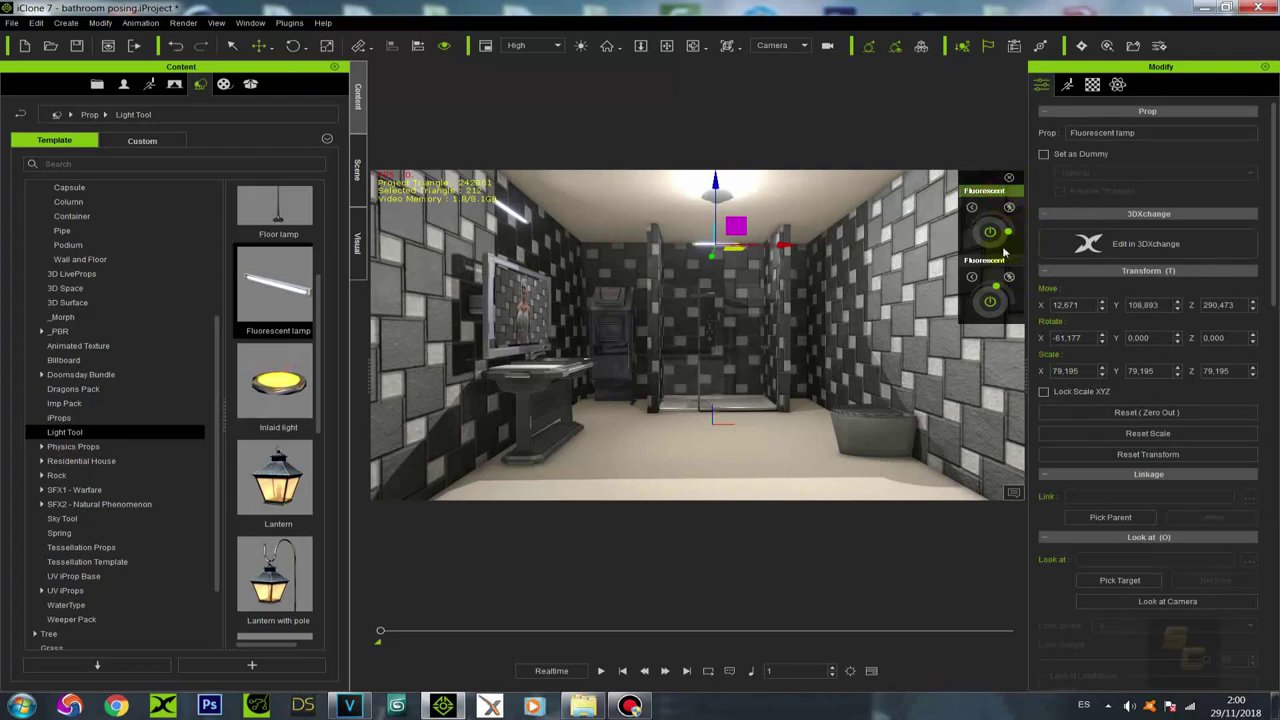
left_click(1008, 278)
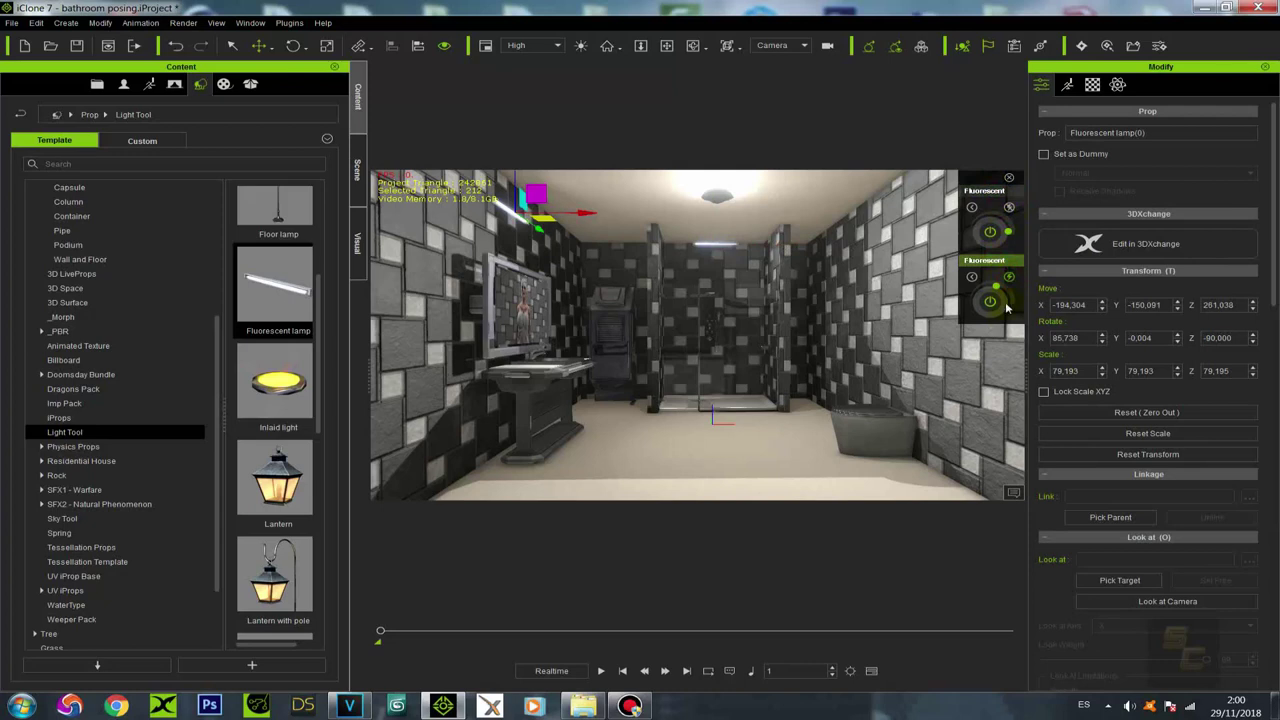
left_click(1009, 208)
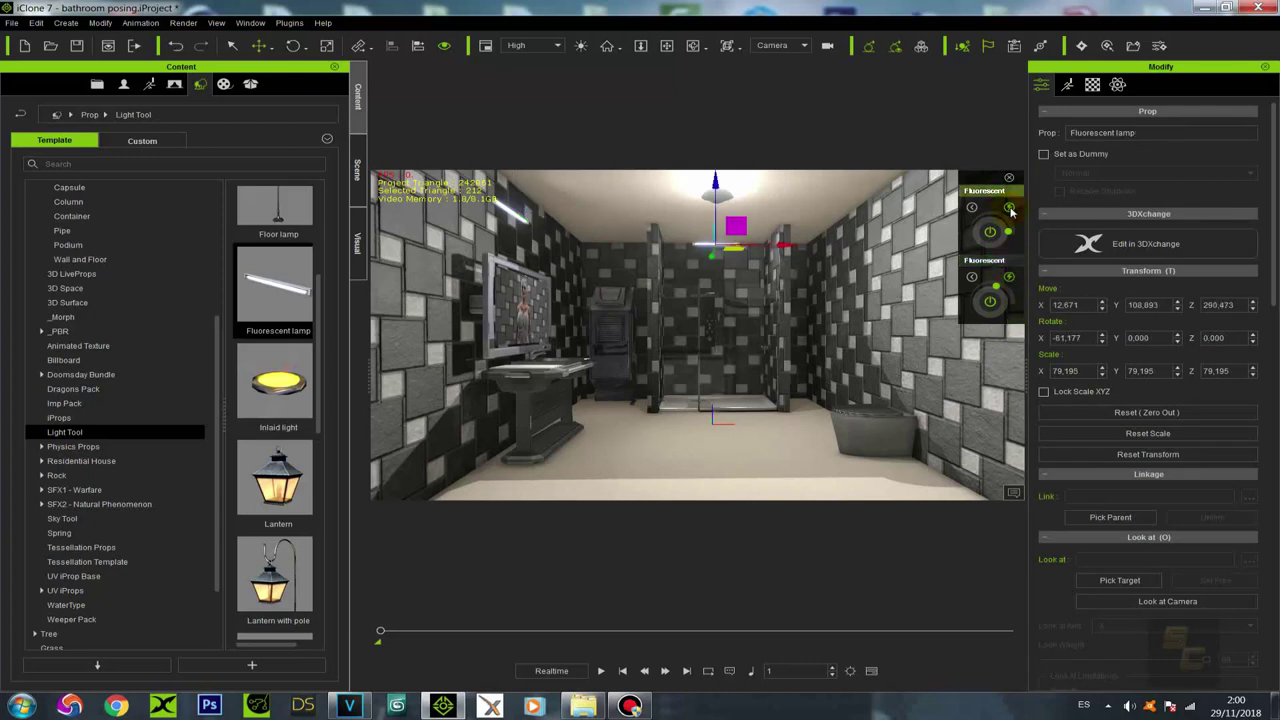
middle_click_drag(835, 283, 840, 314)
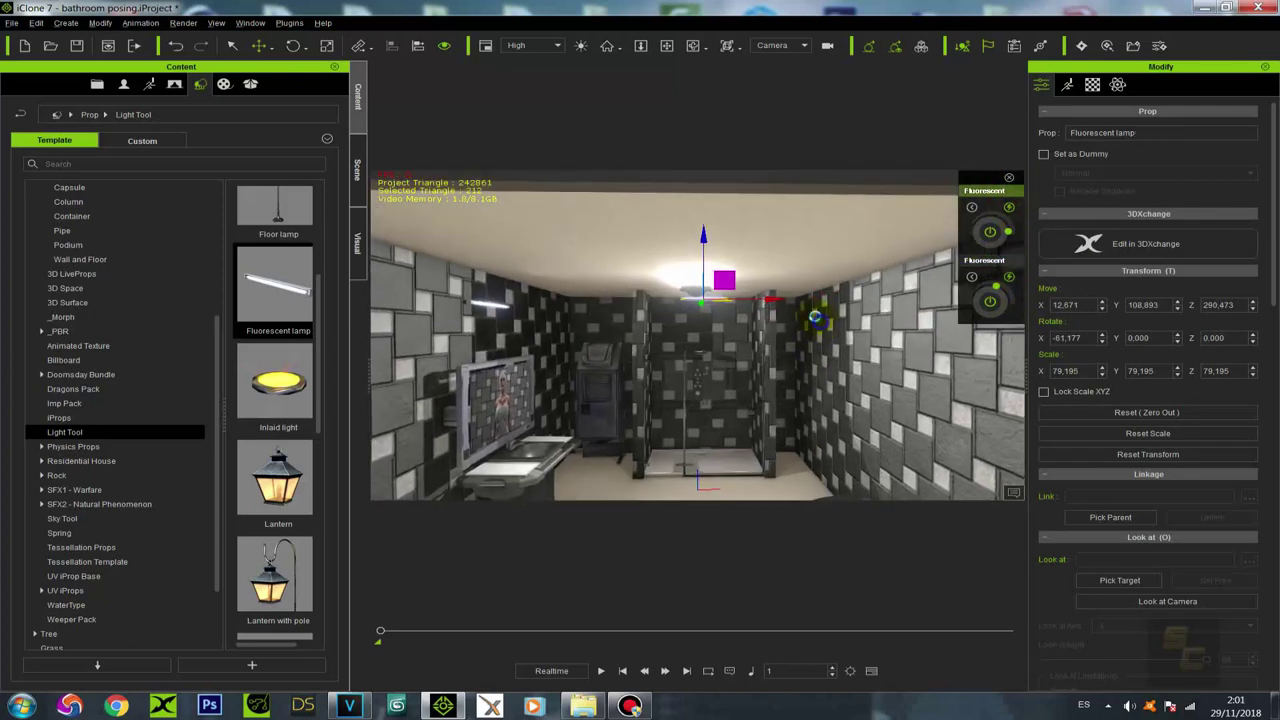
Step: Turn the brightness dials of both fluorescent lamps down to their minimum
left_click_drag(997, 287, 938, 314)
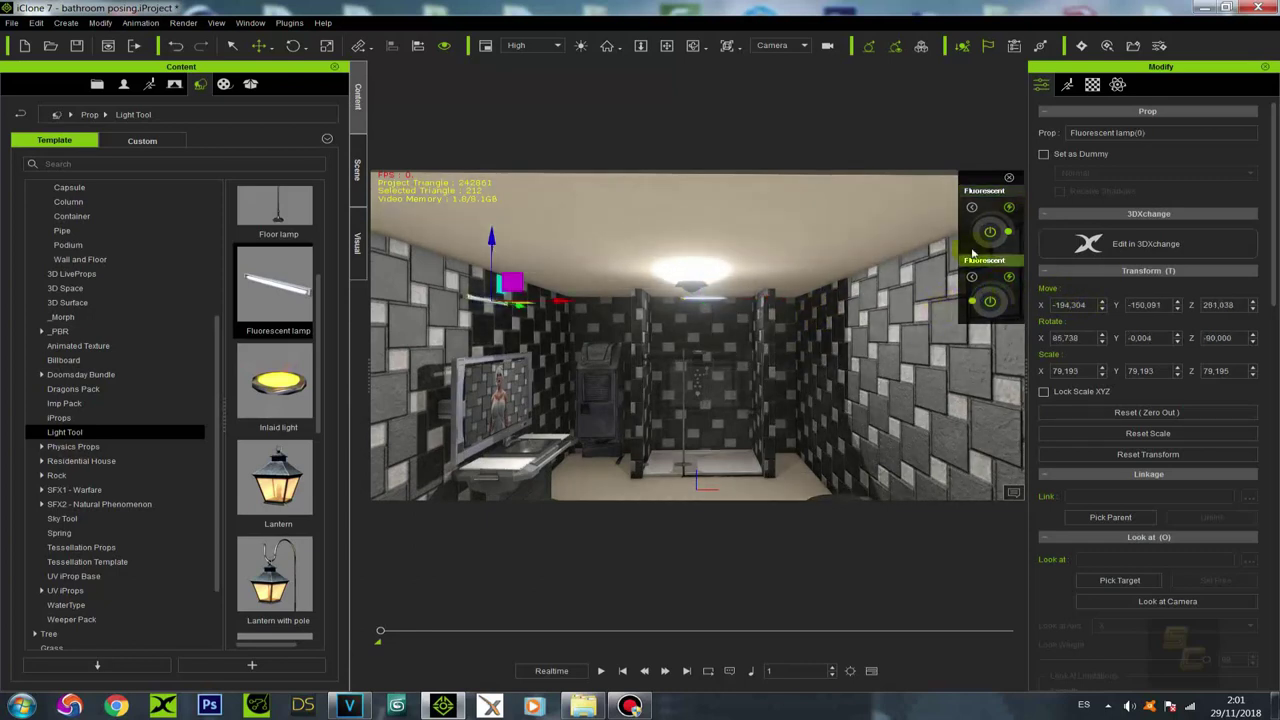
left_click_drag(1004, 228, 940, 239)
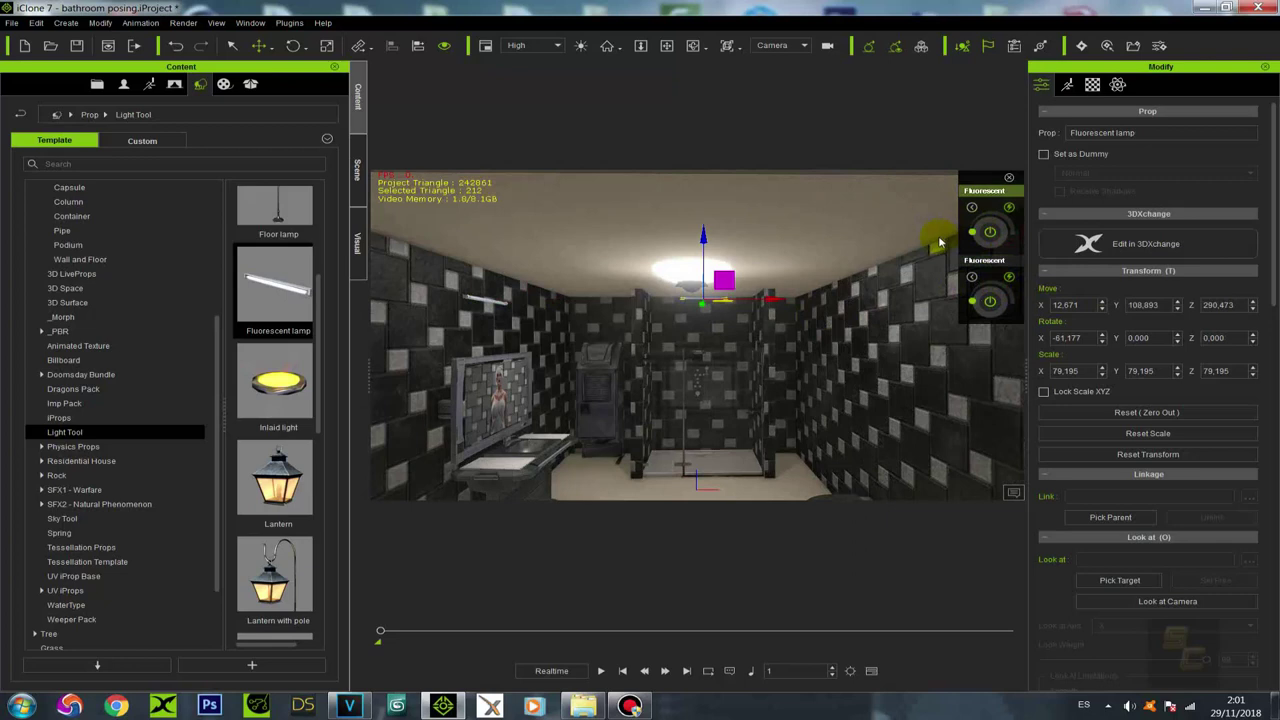
middle_click_drag(718, 376, 720, 305)
right_click_drag(720, 305, 731, 349)
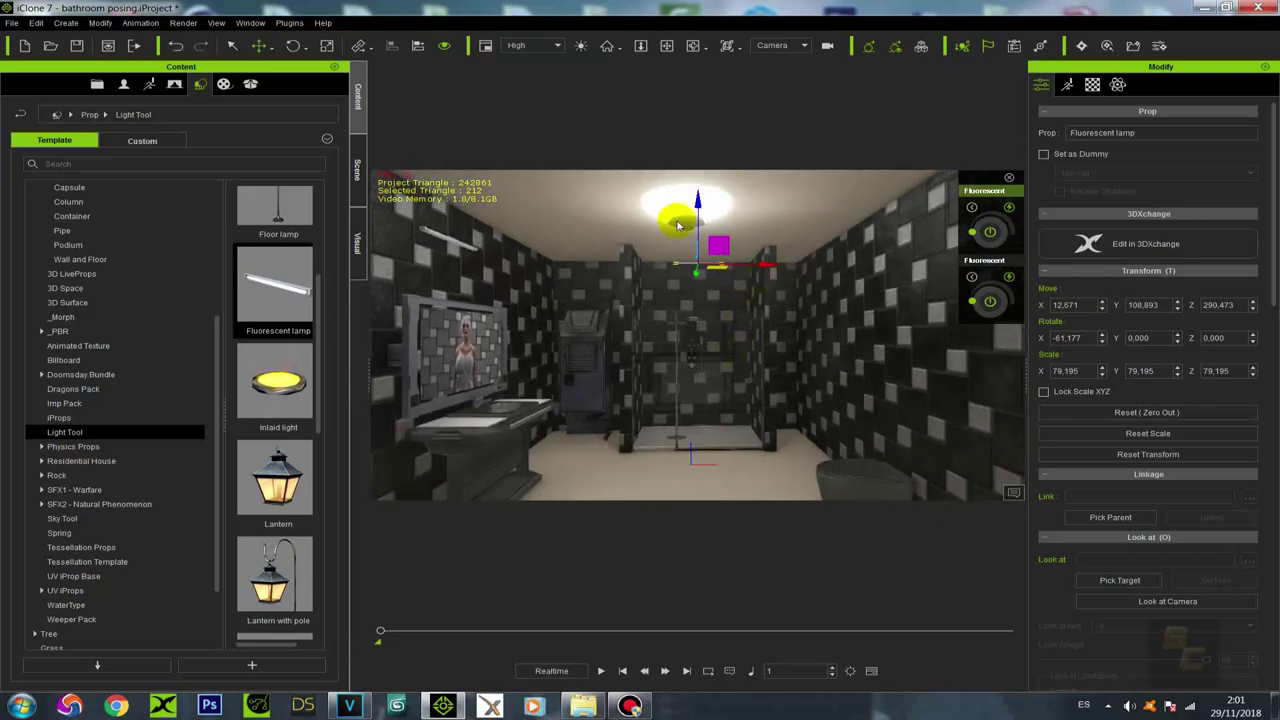
Step: Set the spot shadow's range to 2143 and its darkness to 89
left_click(676, 224)
left_click_drag(1158, 249, 1116, 308)
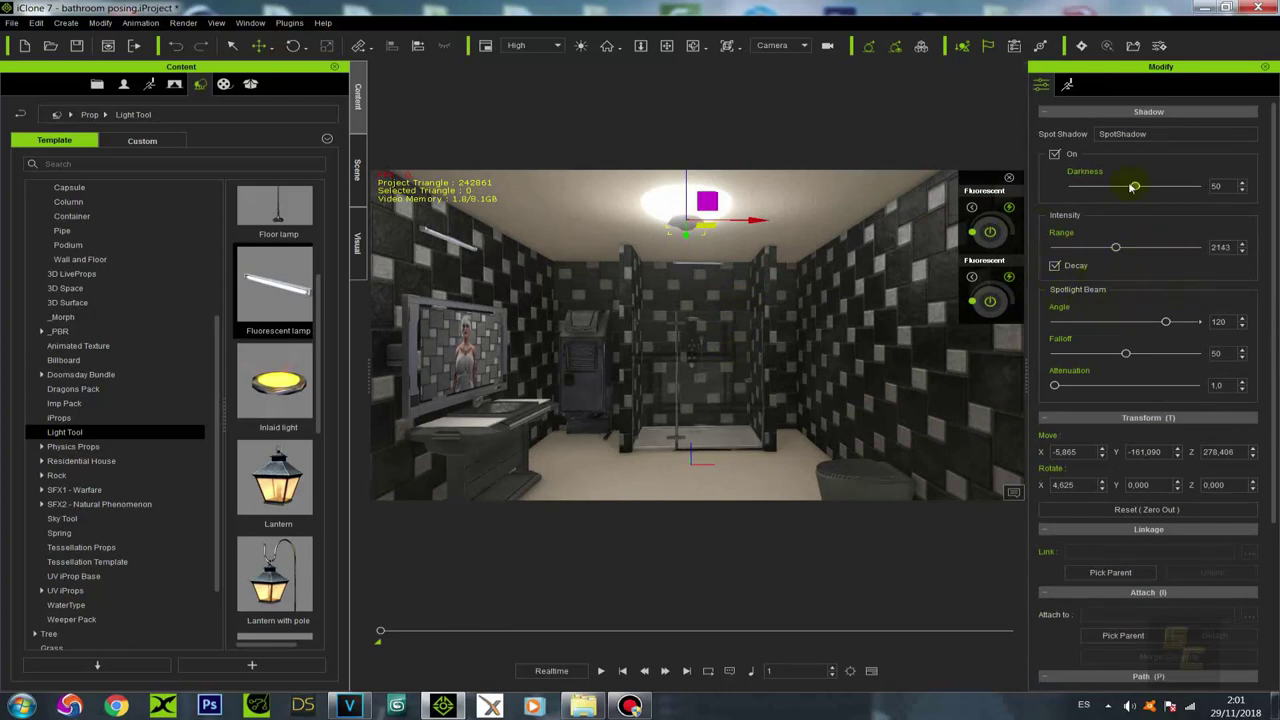
left_click_drag(1138, 188, 1182, 207)
left_click_drag(860, 372, 880, 318, "alt")
right_click_drag(880, 318, 888, 401, "alt")
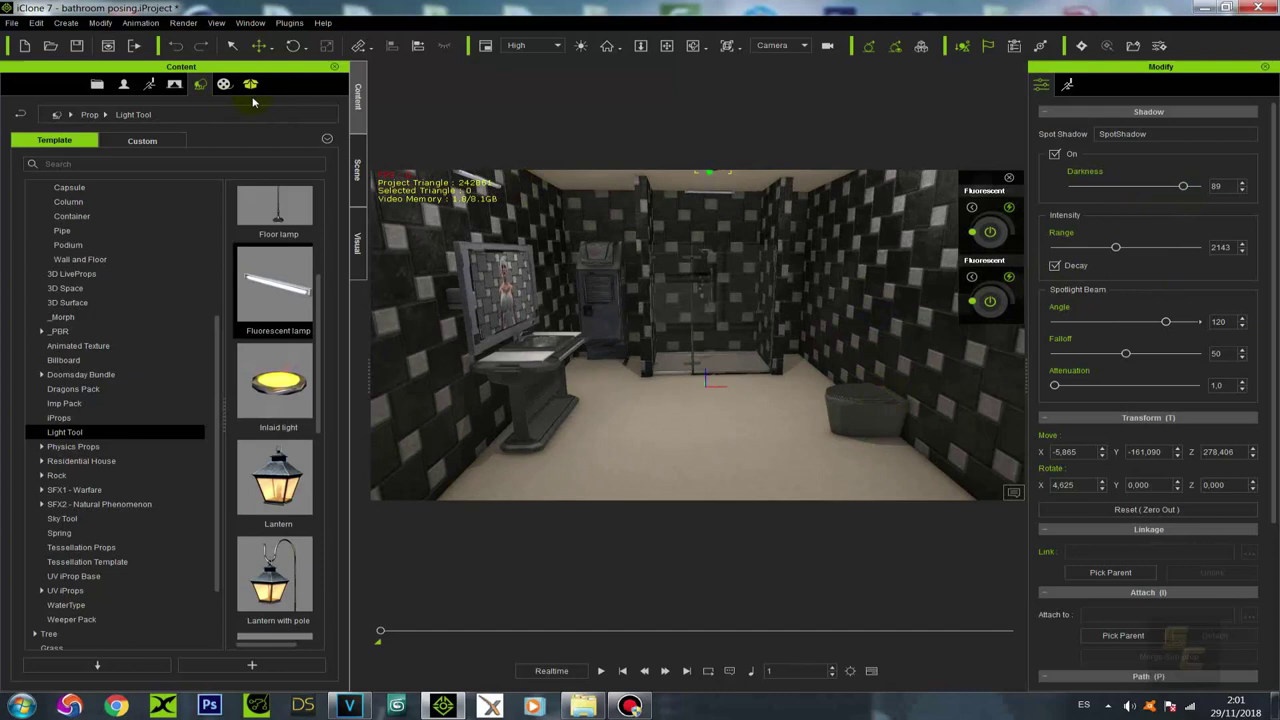
Step: Make the hidden CC_Base avatar visible in the bathroom
left_click(357, 168)
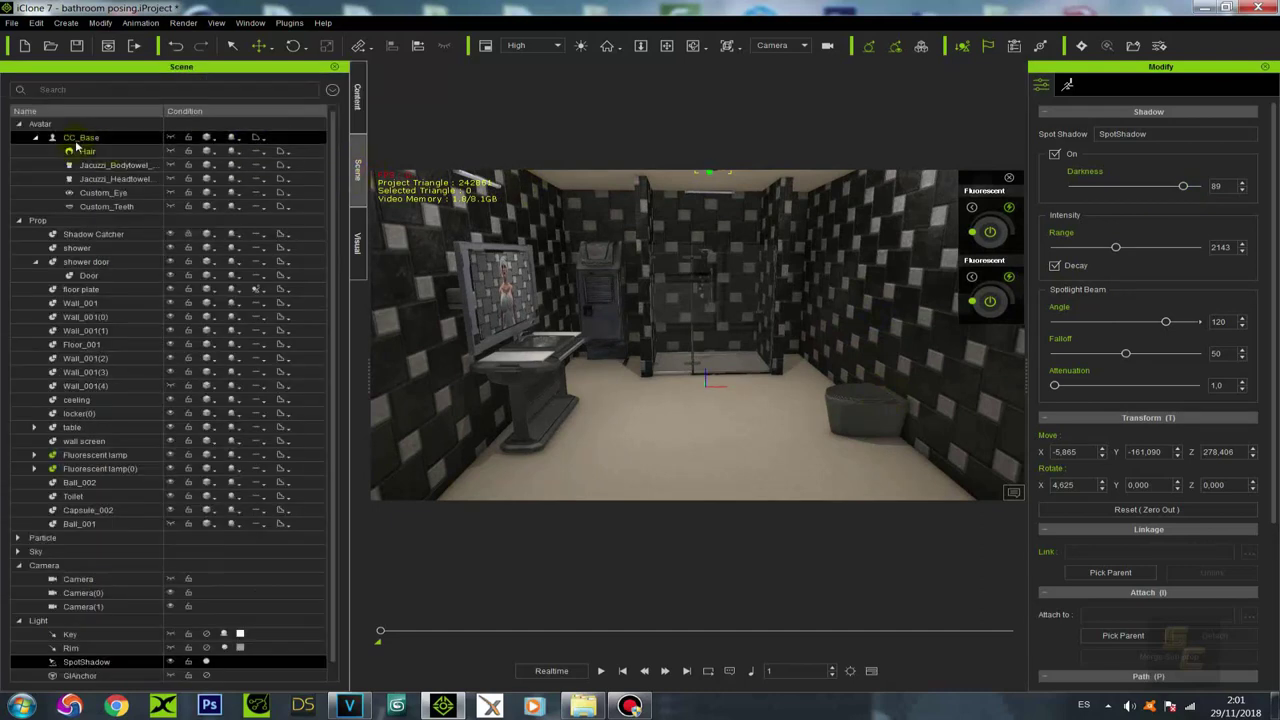
left_click(175, 141)
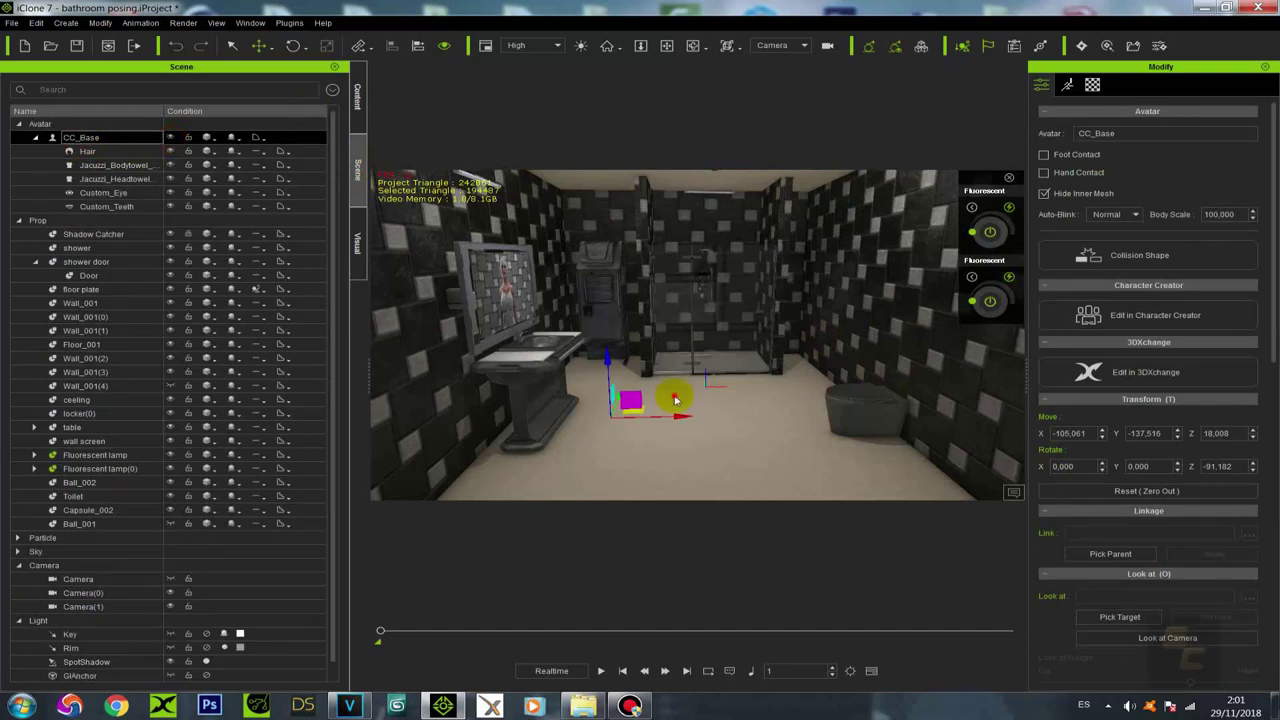
left_click_drag(675, 398, 697, 422, "alt")
right_click_drag(697, 423, 545, 383, "alt")
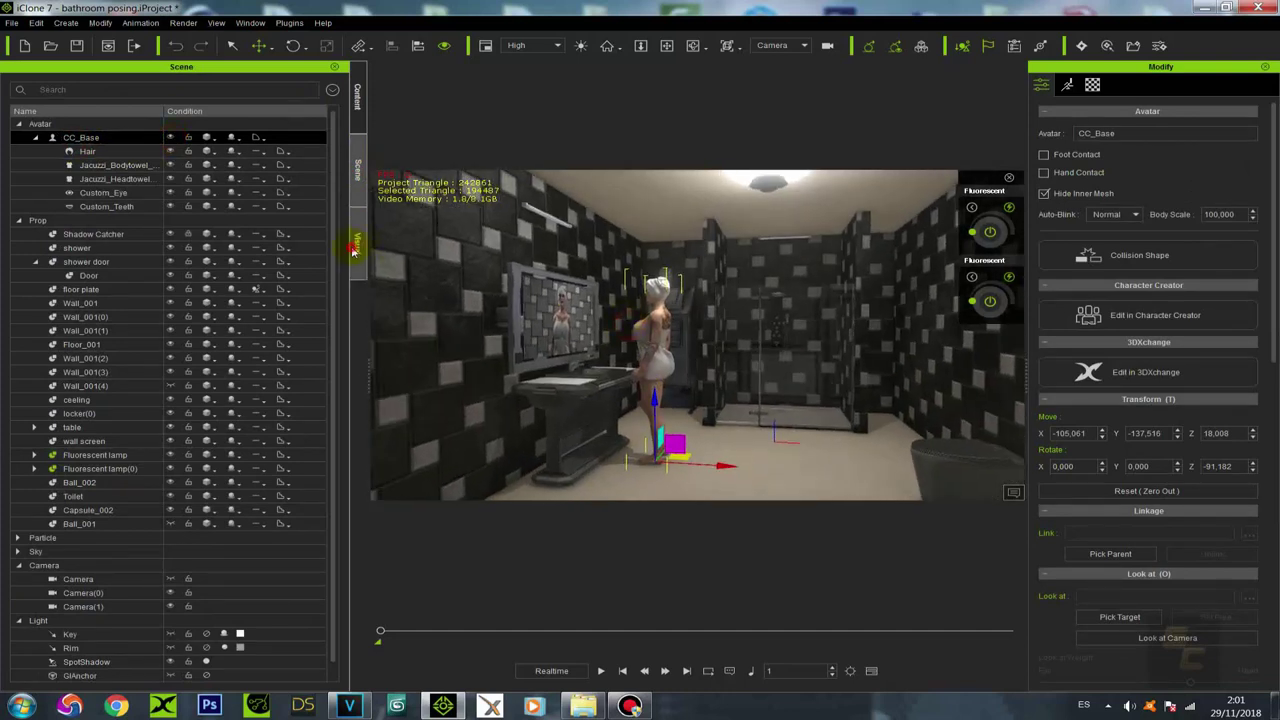
Step: Review the global shadow settings and how the avatar is lit and shadowed
left_click(356, 243)
left_click(38, 86)
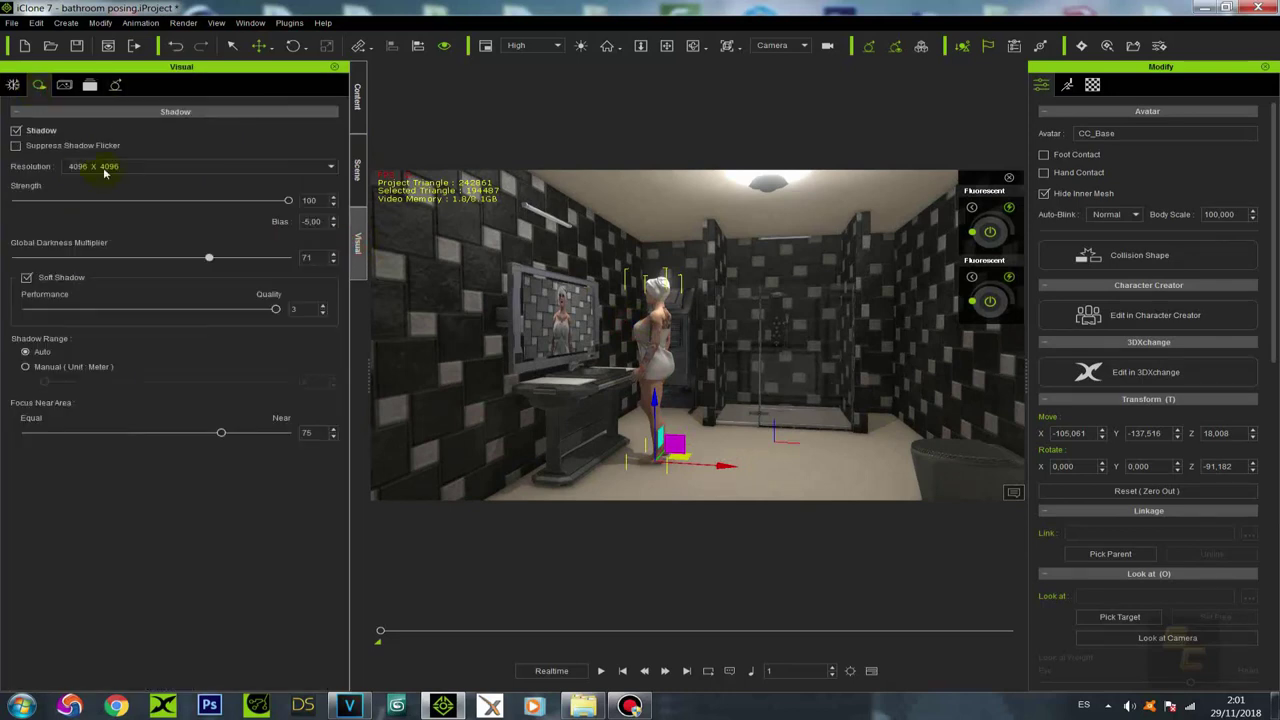
mouse_move(711, 325)
right_mouse_down()
mouse_move(746, 302)
mouse_move(752, 332)
mouse_move(691, 360)
mouse_move(688, 338)
mouse_move(720, 343)
right_mouse_up()
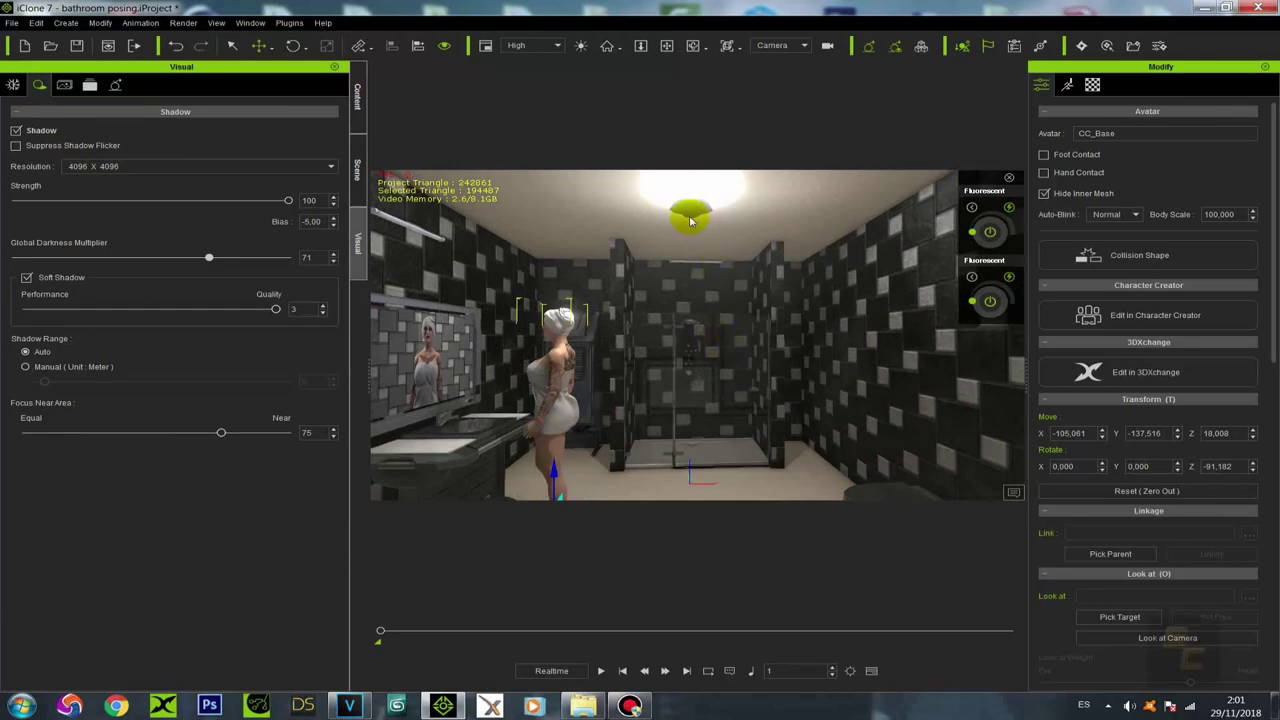
Step: Turn off the global shadows and Global Illumination to compare the bathroom's lighting
left_click(690, 218)
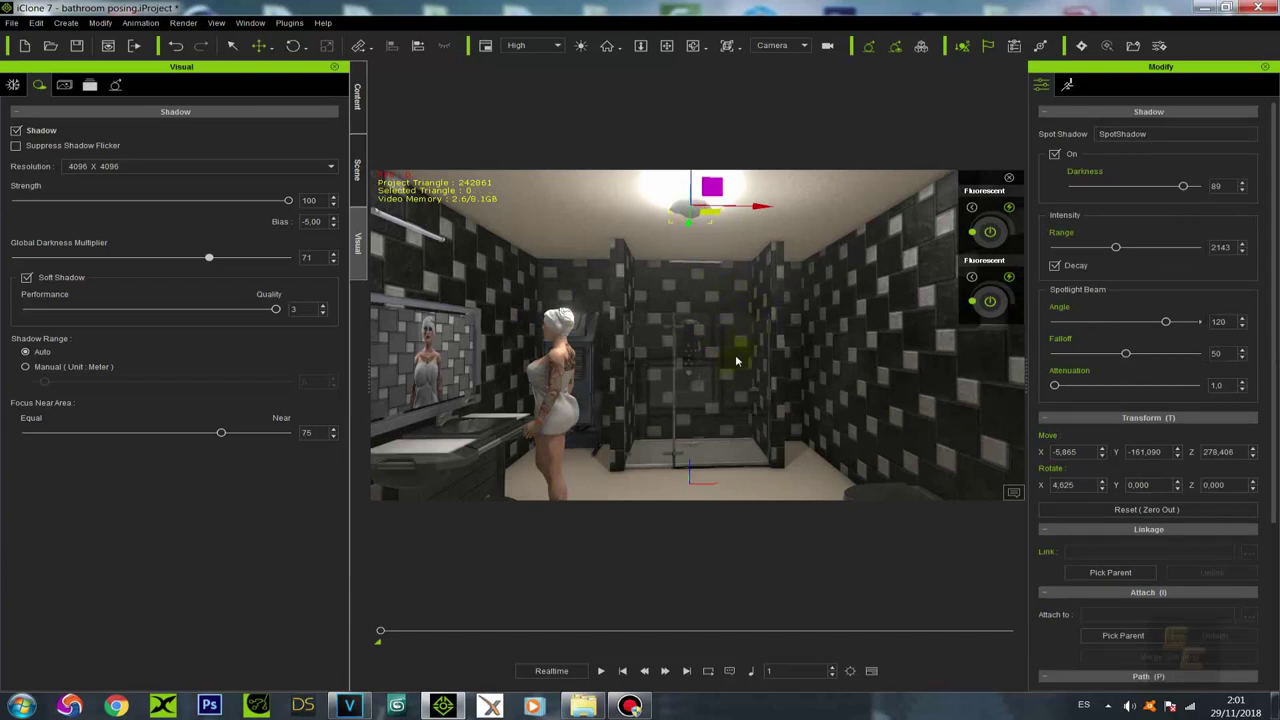
left_click_drag(726, 382, 729, 349)
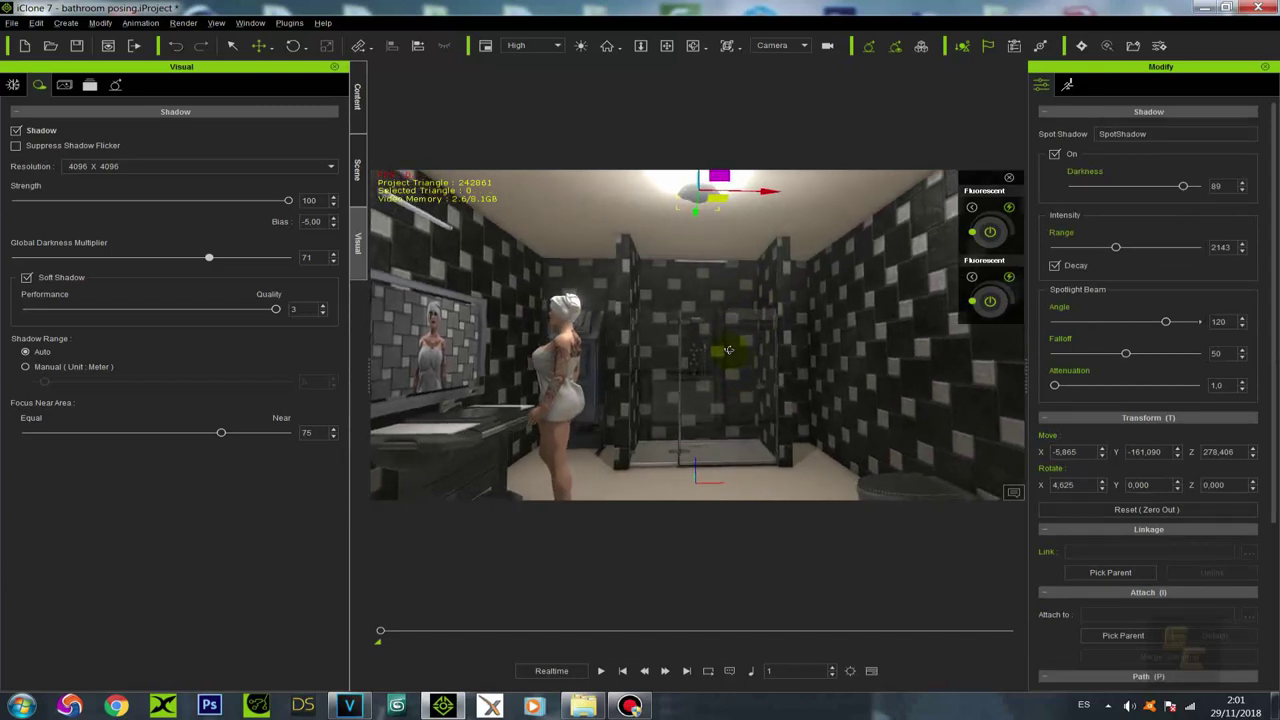
right_click_drag(743, 360, 670, 391, "alt")
left_click_drag(692, 369, 726, 364, "alt")
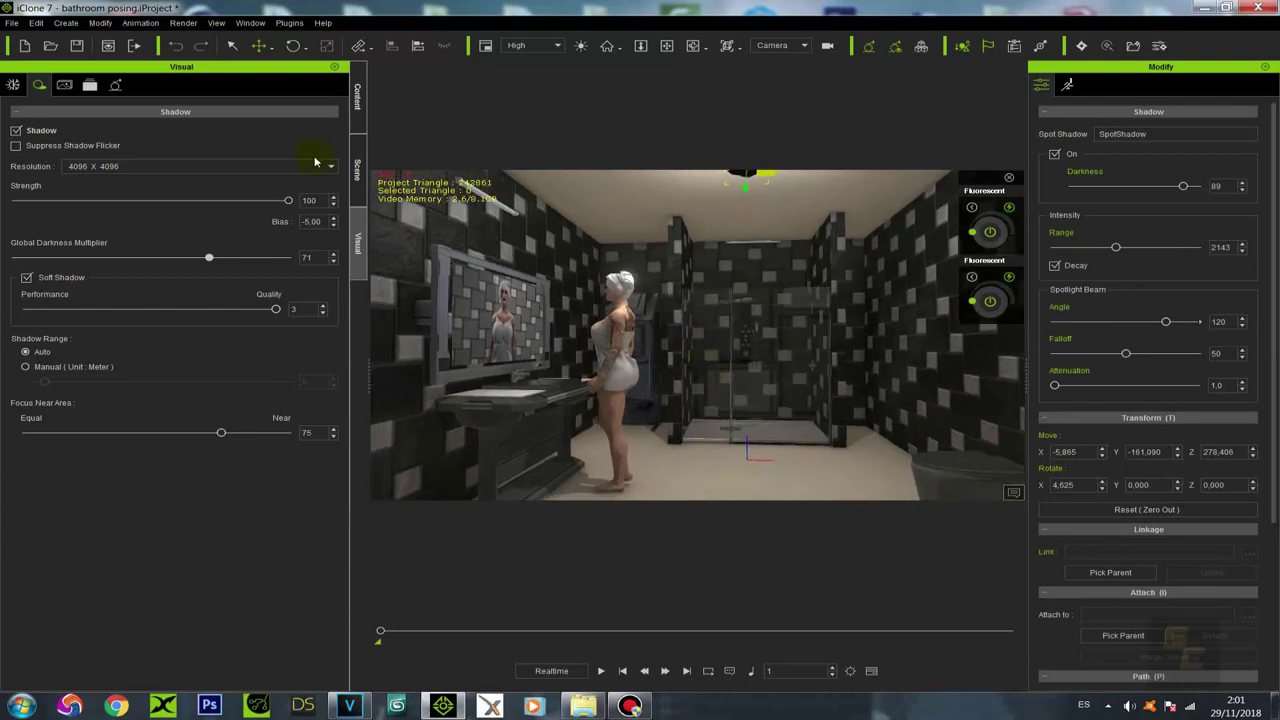
left_click(17, 131)
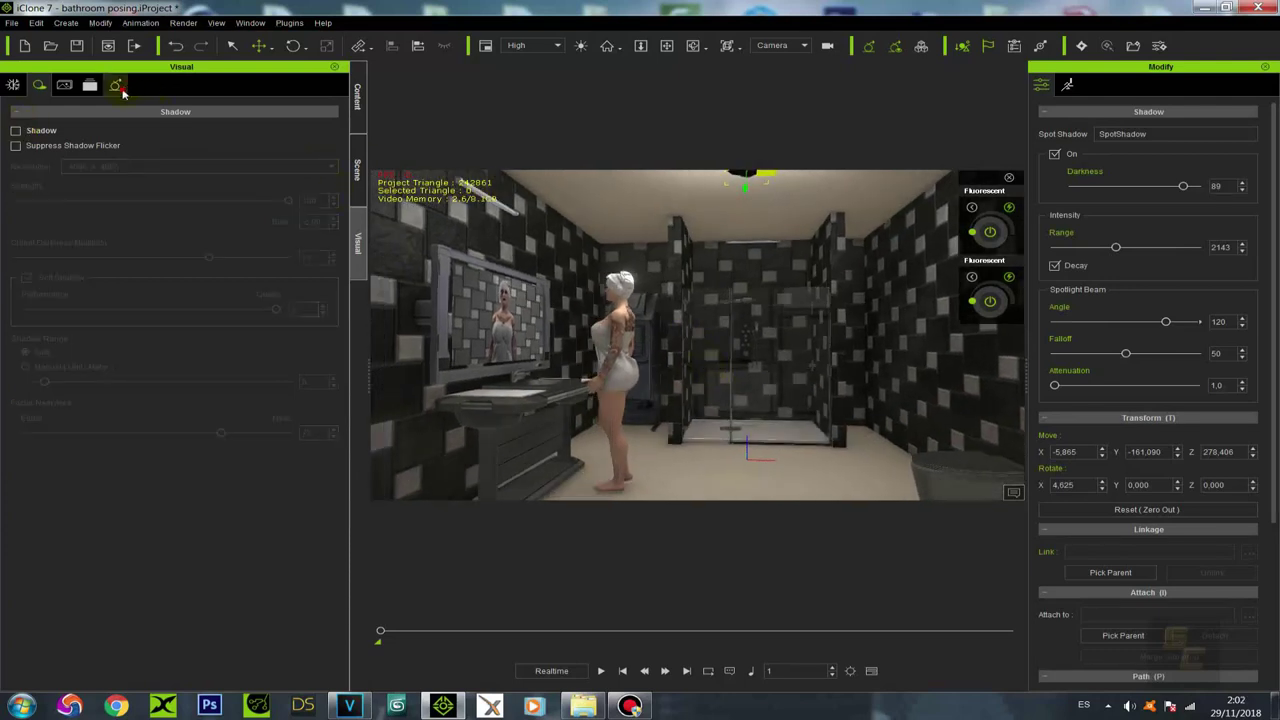
left_click(116, 86)
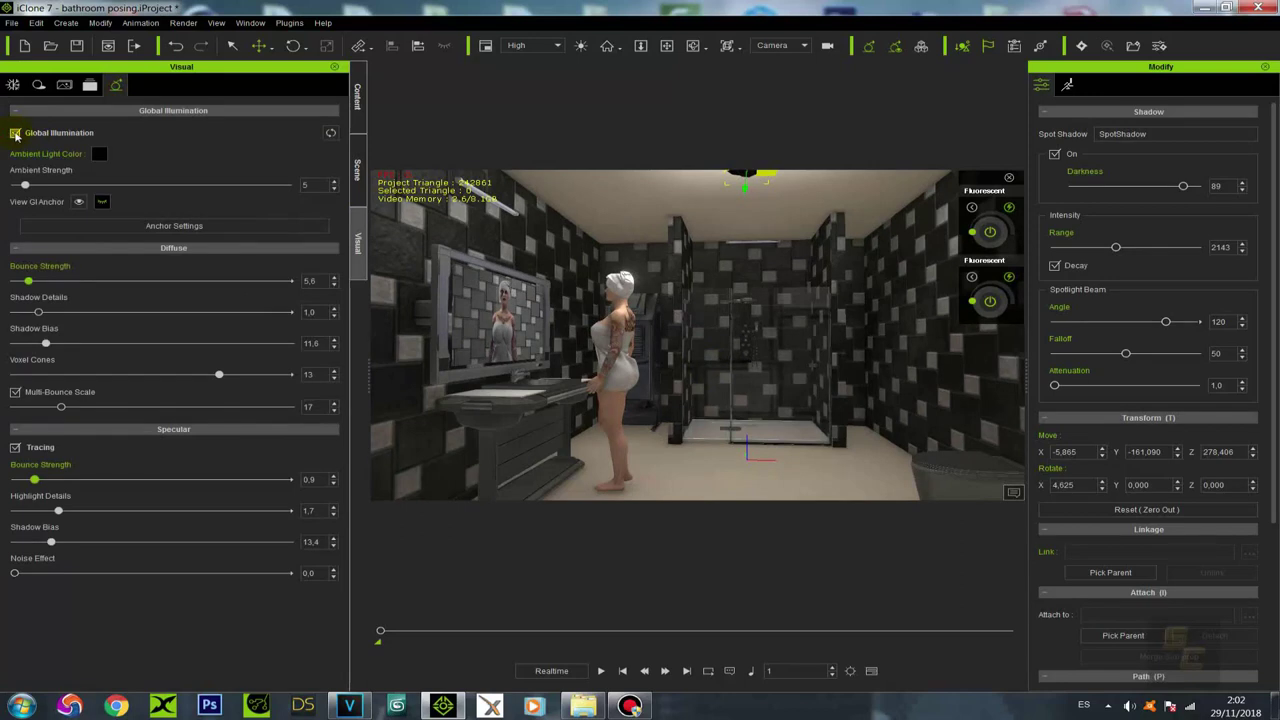
left_click(15, 133)
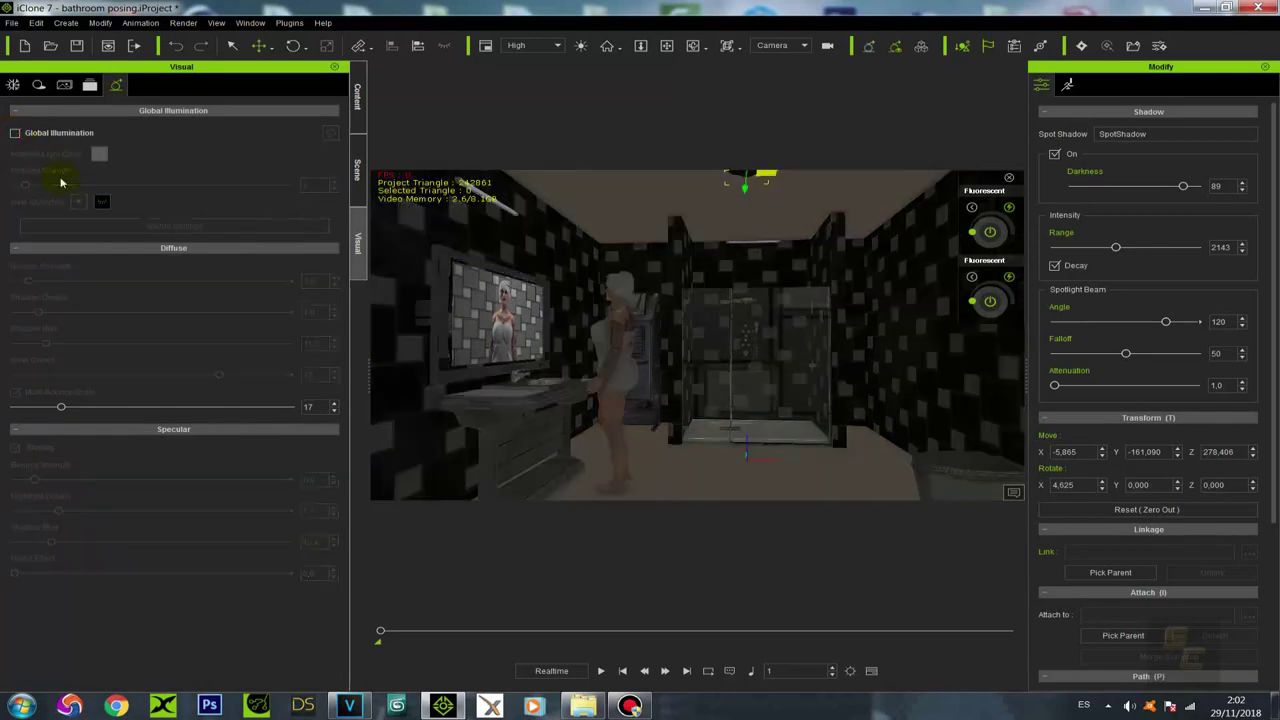
Step: Examine how the avatar, its towel and the surrounding bathroom are lit with Global Illumination on
left_click(615, 381)
left_click(628, 380)
left_click_drag(628, 380, 490, 372, "alt")
right_click_drag(633, 384, 657, 323, "alt")
scroll(694, 371, "up", 3)
scroll(694, 378, "down", 3)
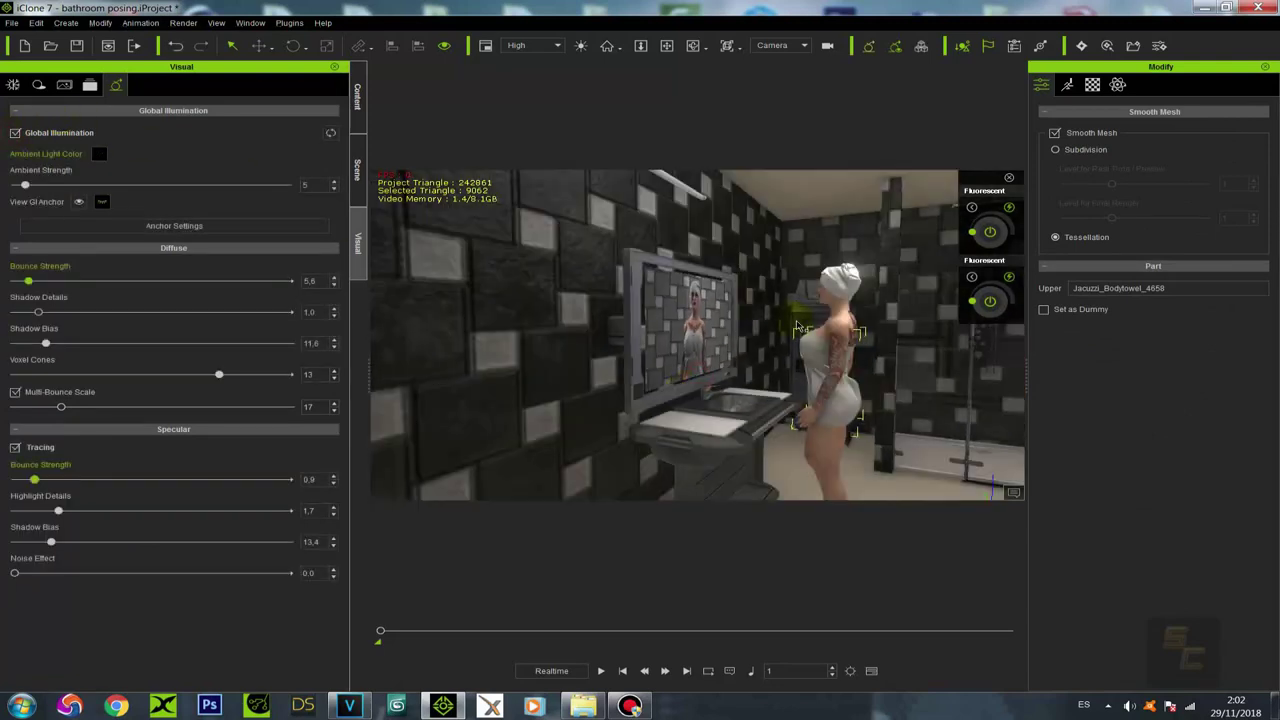
left_click_drag(838, 363, 752, 371, "alt")
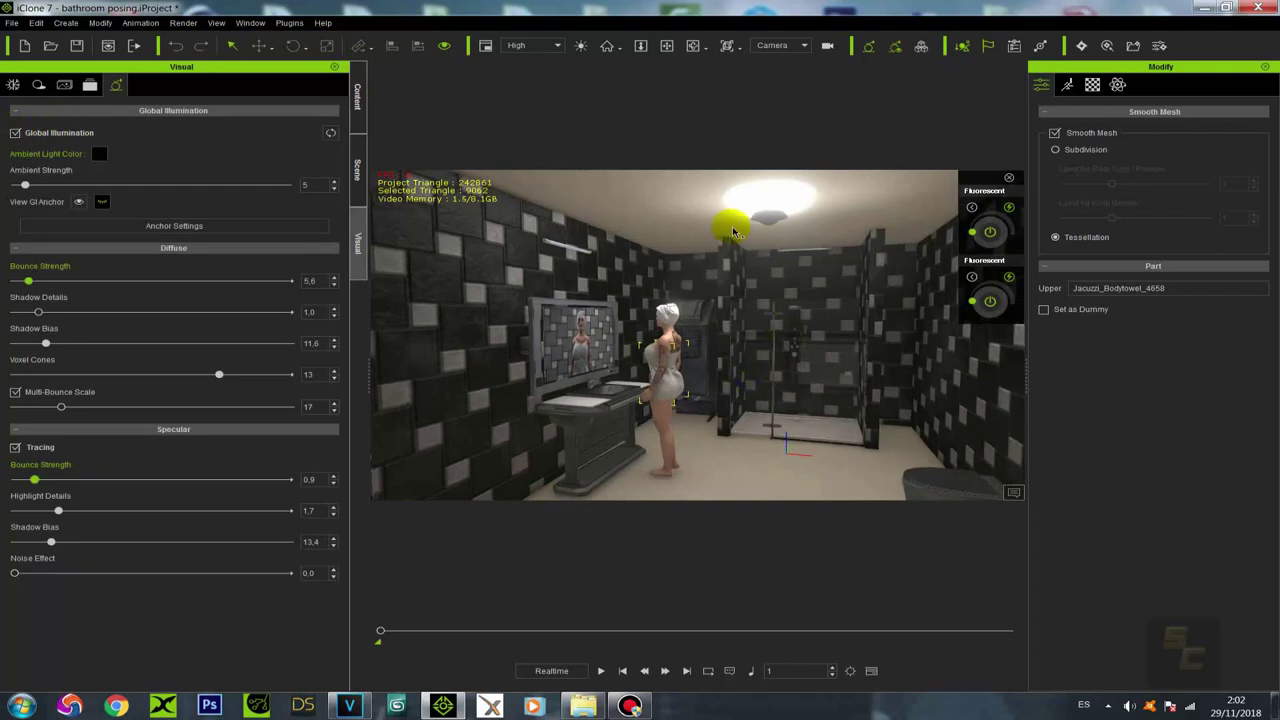
Step: Delete the spot shadow beneath the ceiling dome
left_click(767, 216)
right_click(767, 216)
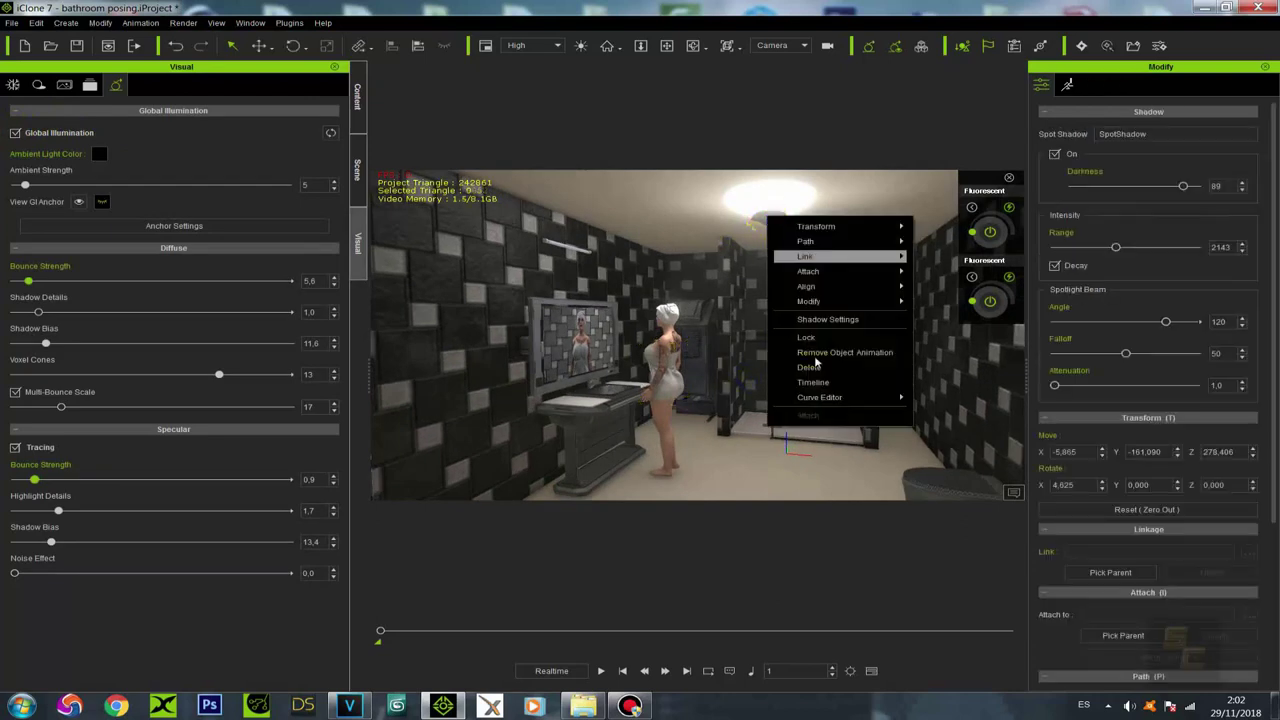
left_click(818, 368)
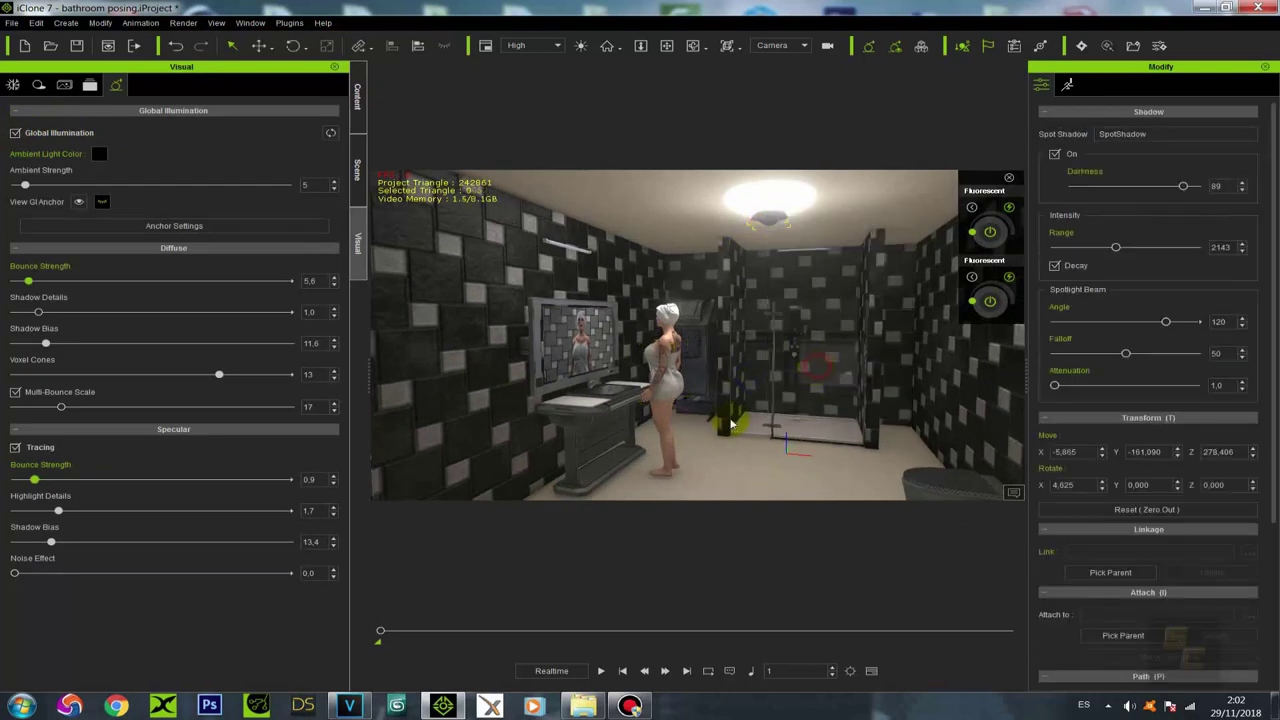
Step: Play the animation to check the avatar and its reflection in the wall screen, and return to the first frame
left_click(665, 388)
scroll(680, 360, "up", 5)
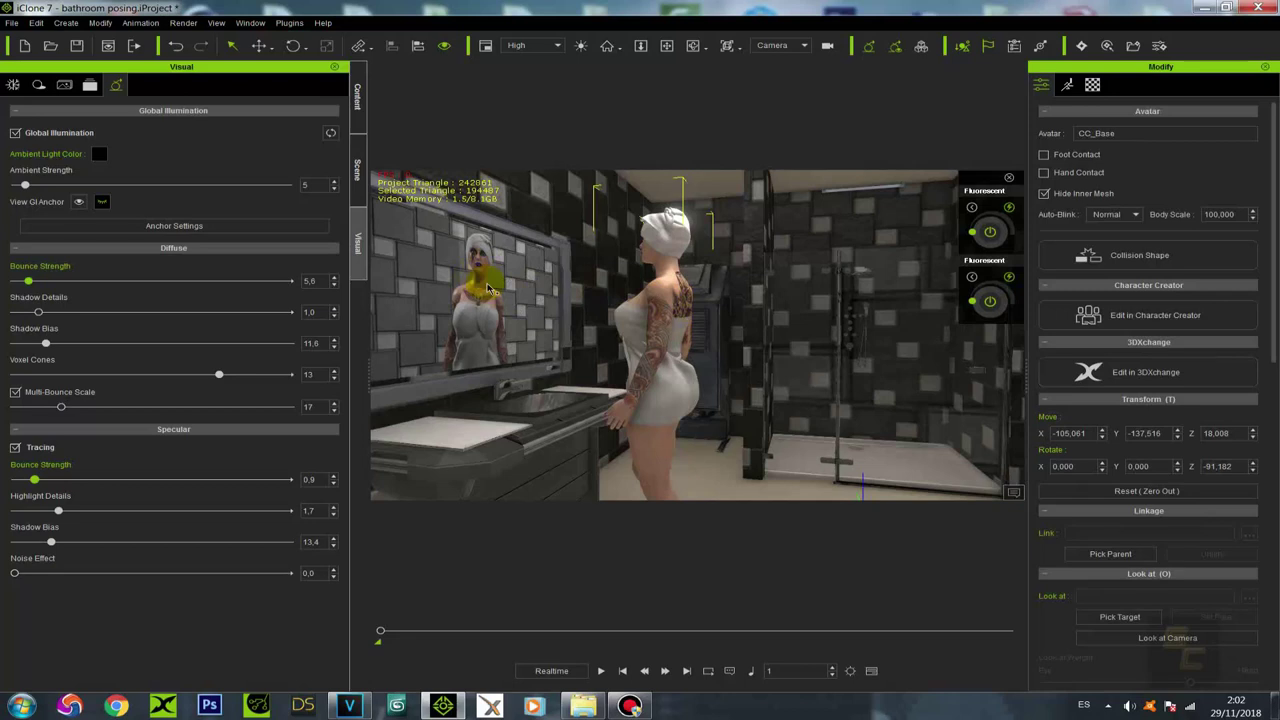
scroll(493, 308, "down", 3)
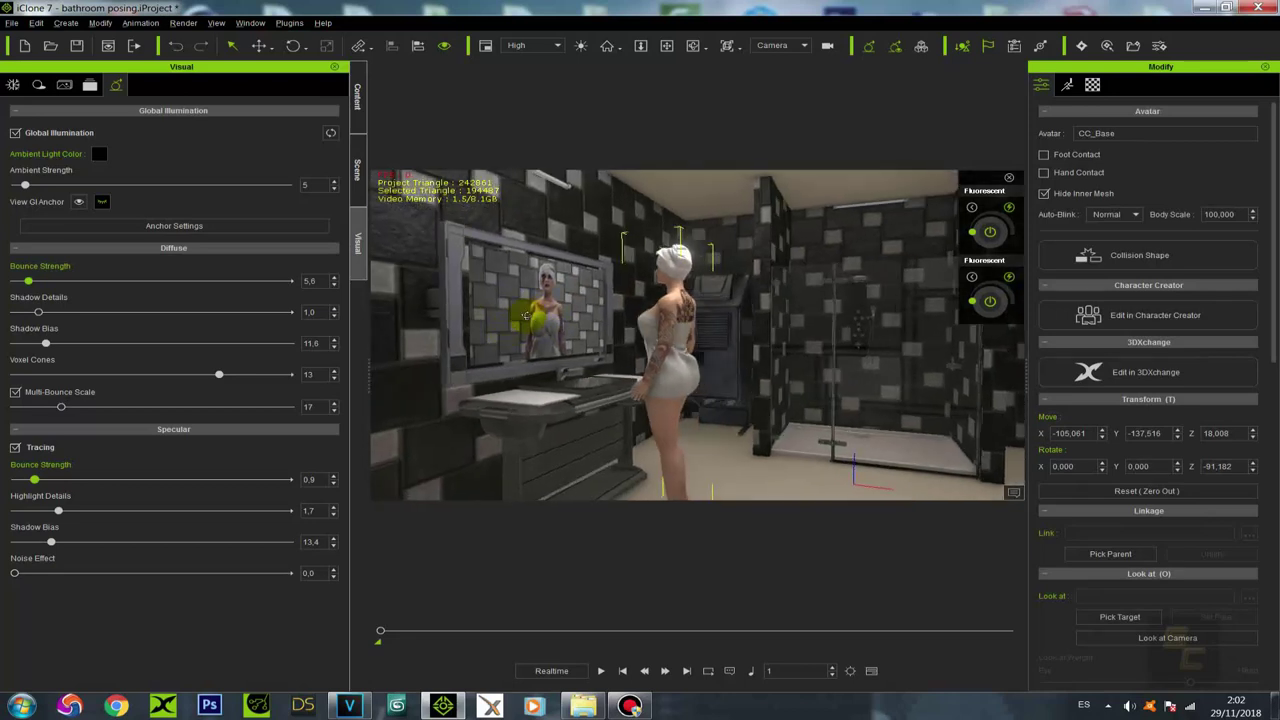
left_click(533, 316)
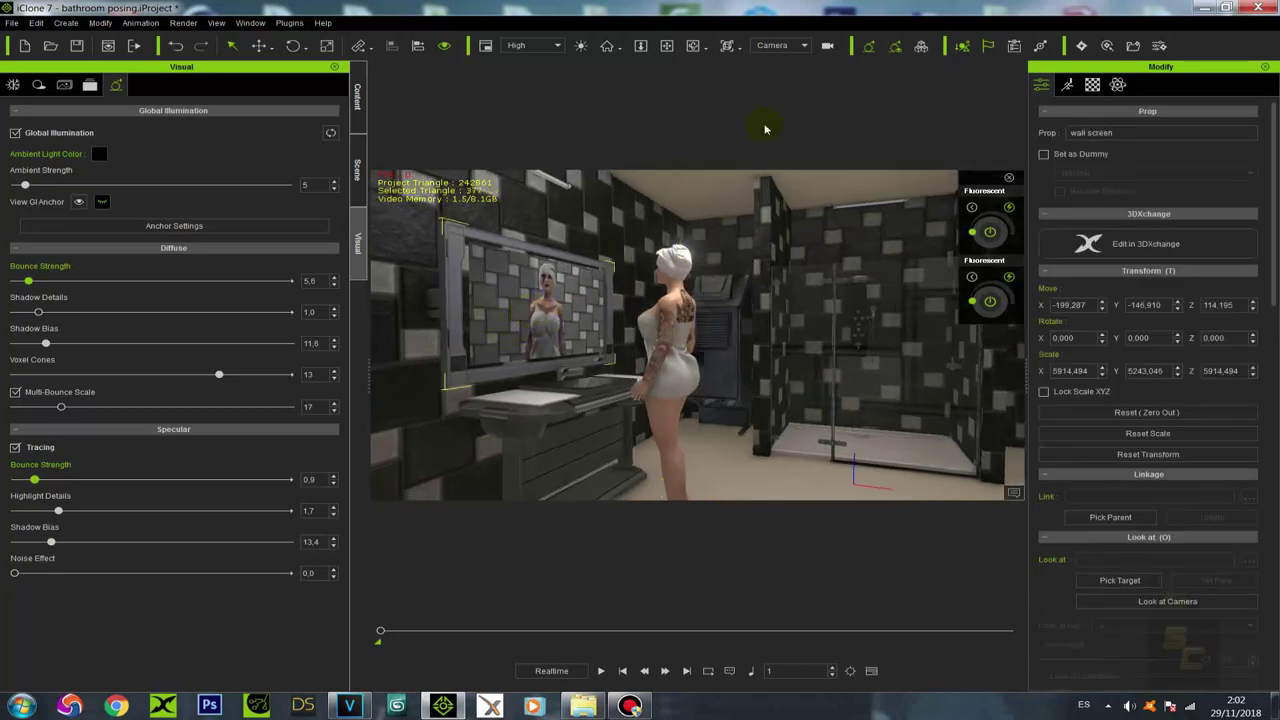
left_click(785, 49)
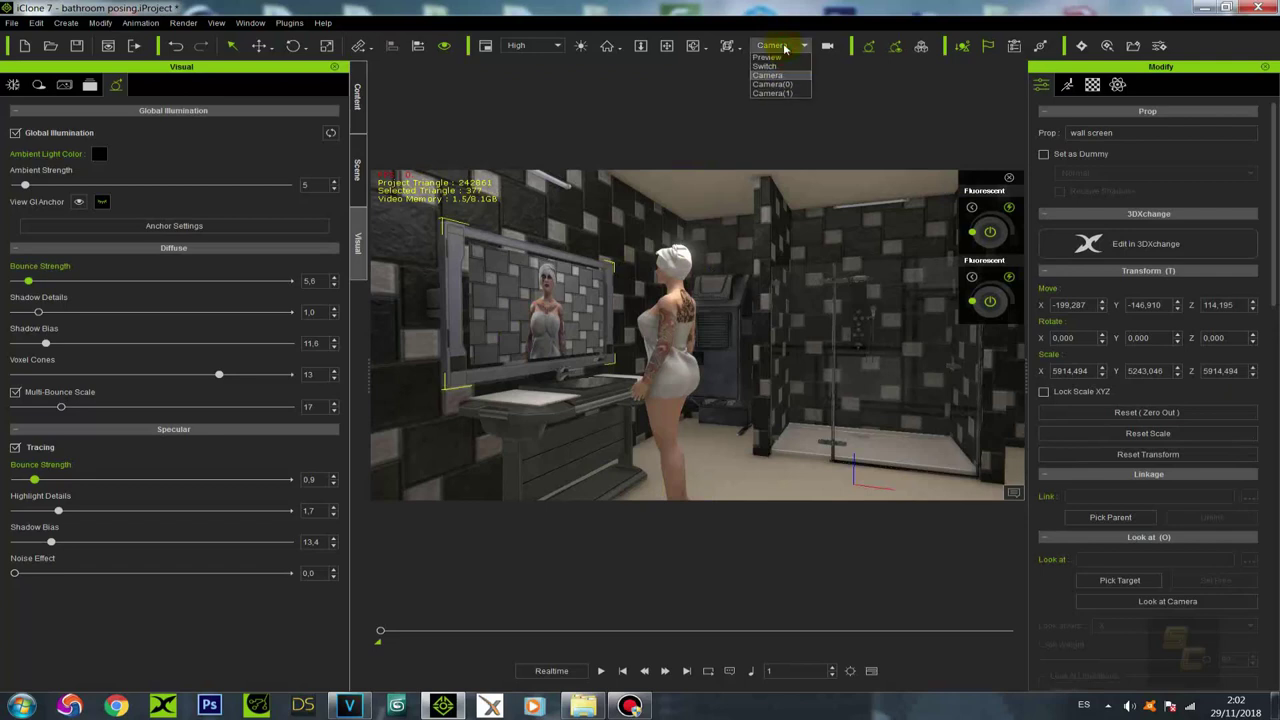
left_click(785, 49)
left_click(601, 671)
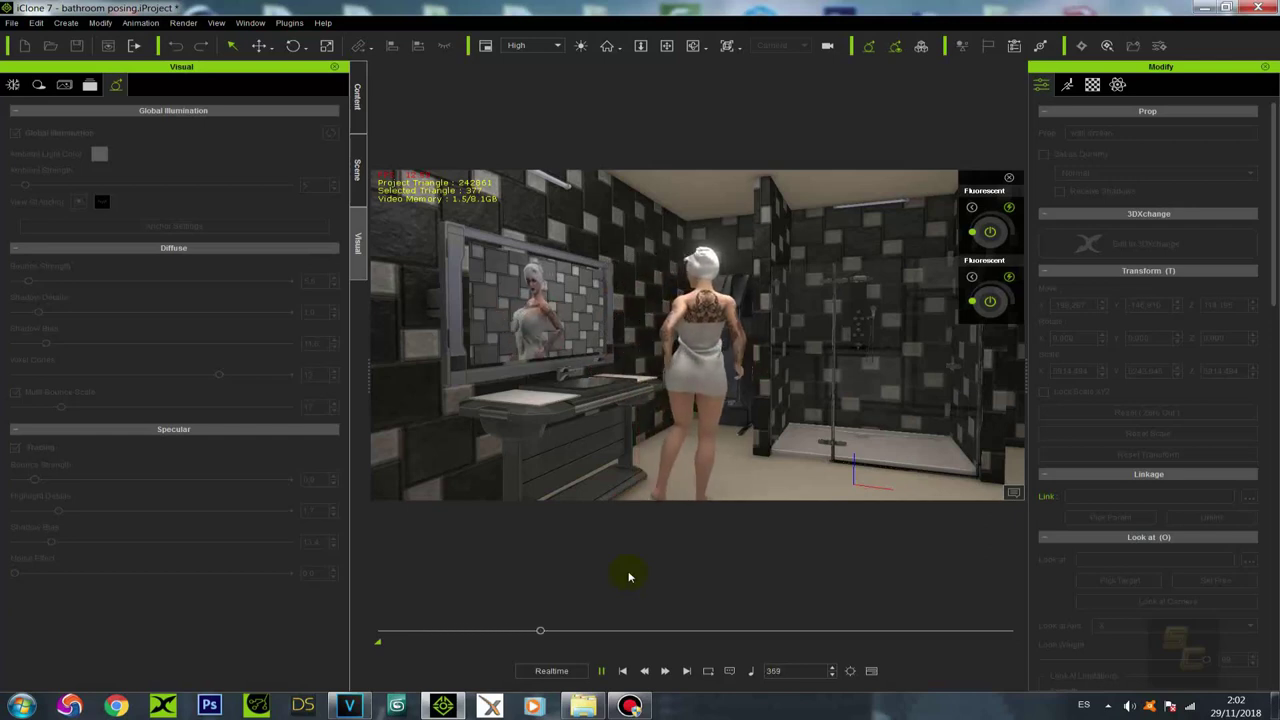
left_click(622, 671)
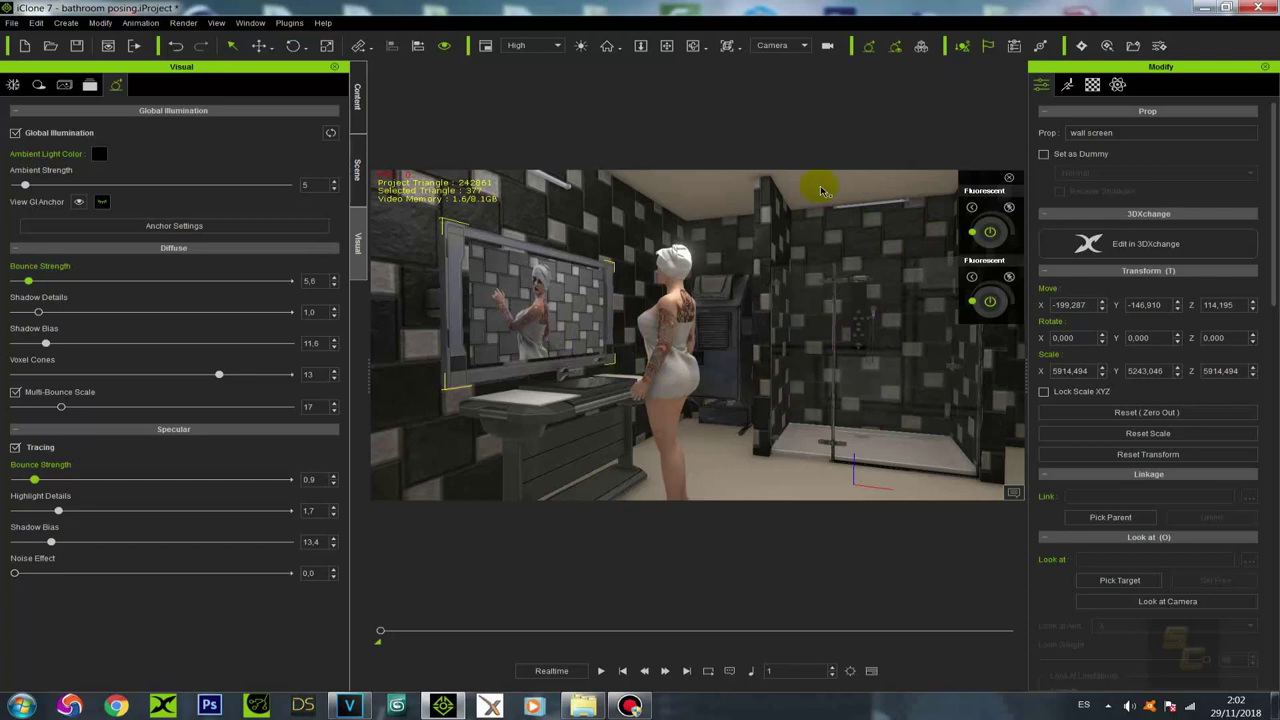
Step: Check the scene through Camera(0) and switch the view to Camera(1)
left_click(775, 46)
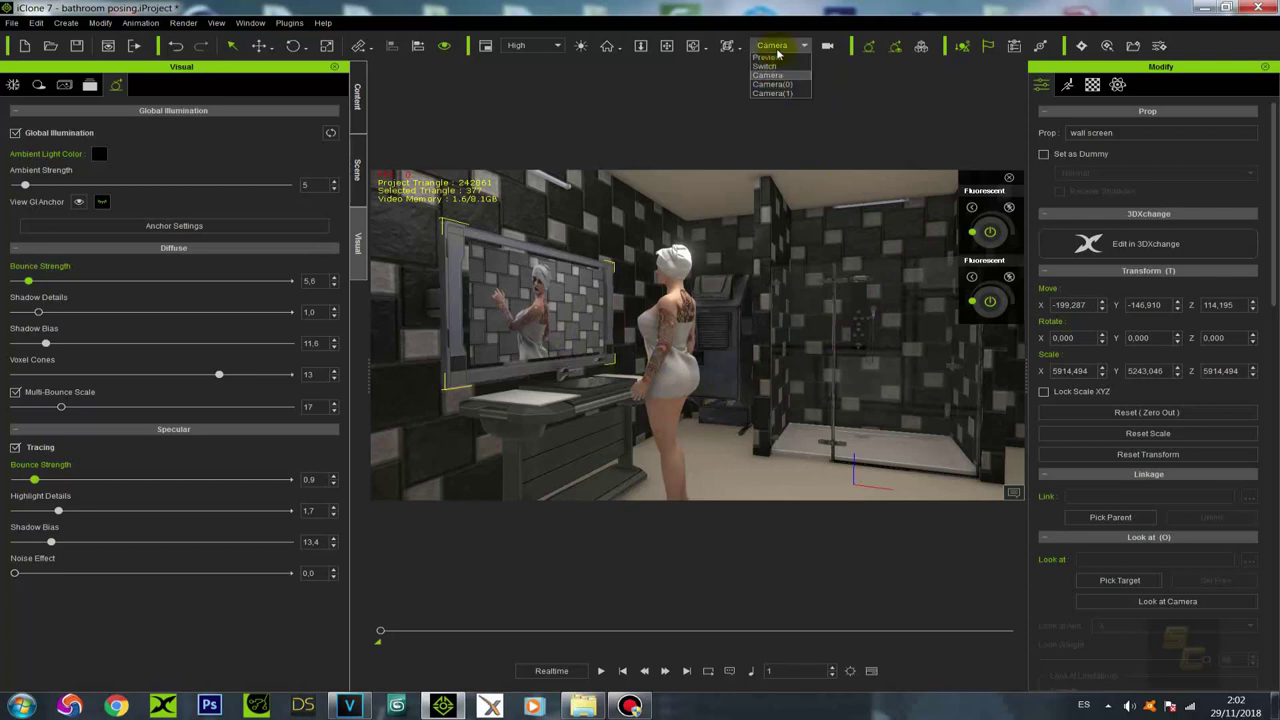
left_click(772, 84)
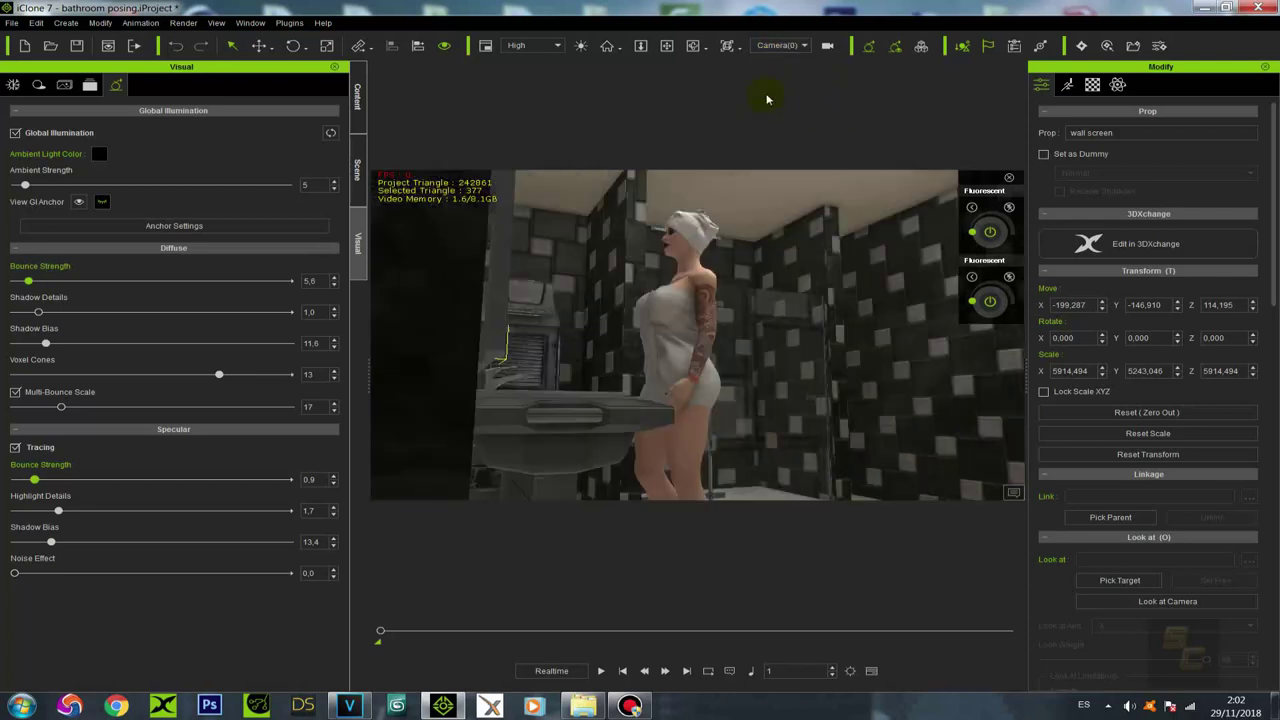
left_click(795, 46)
left_click(797, 95)
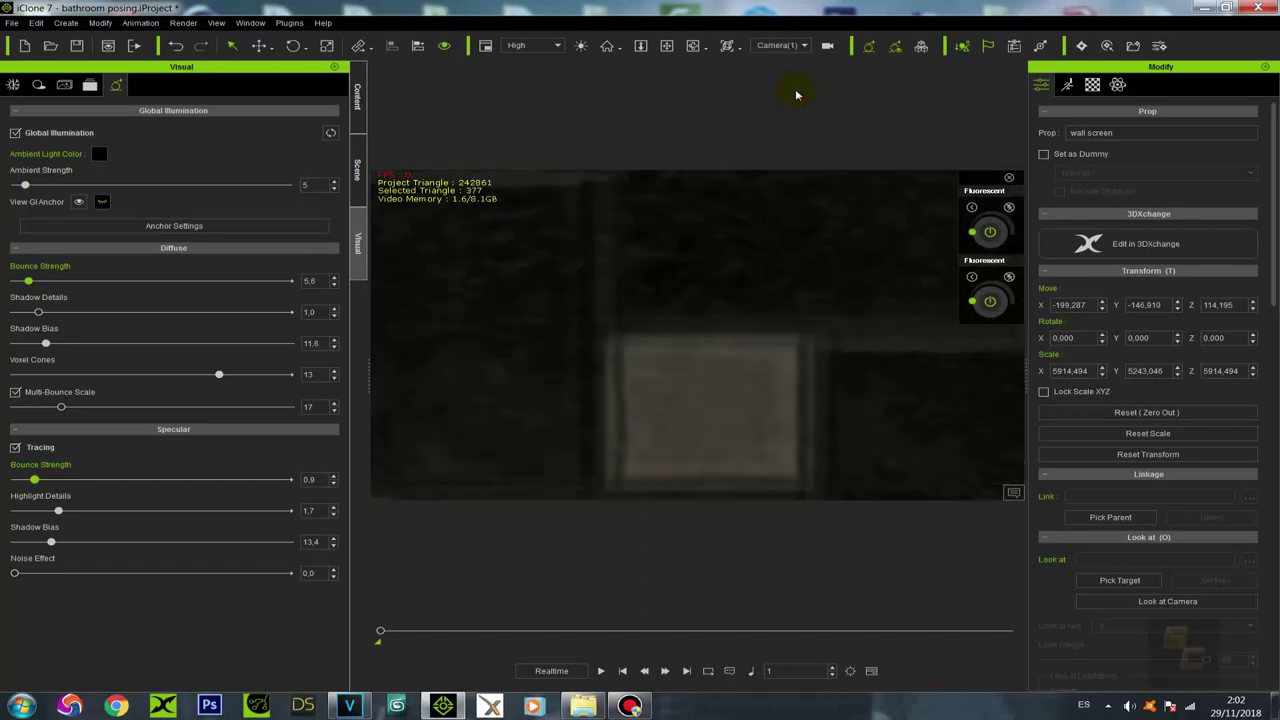
Step: Hide the Wall_001(2) prop that blocks the Camera(1) view
left_click(358, 165)
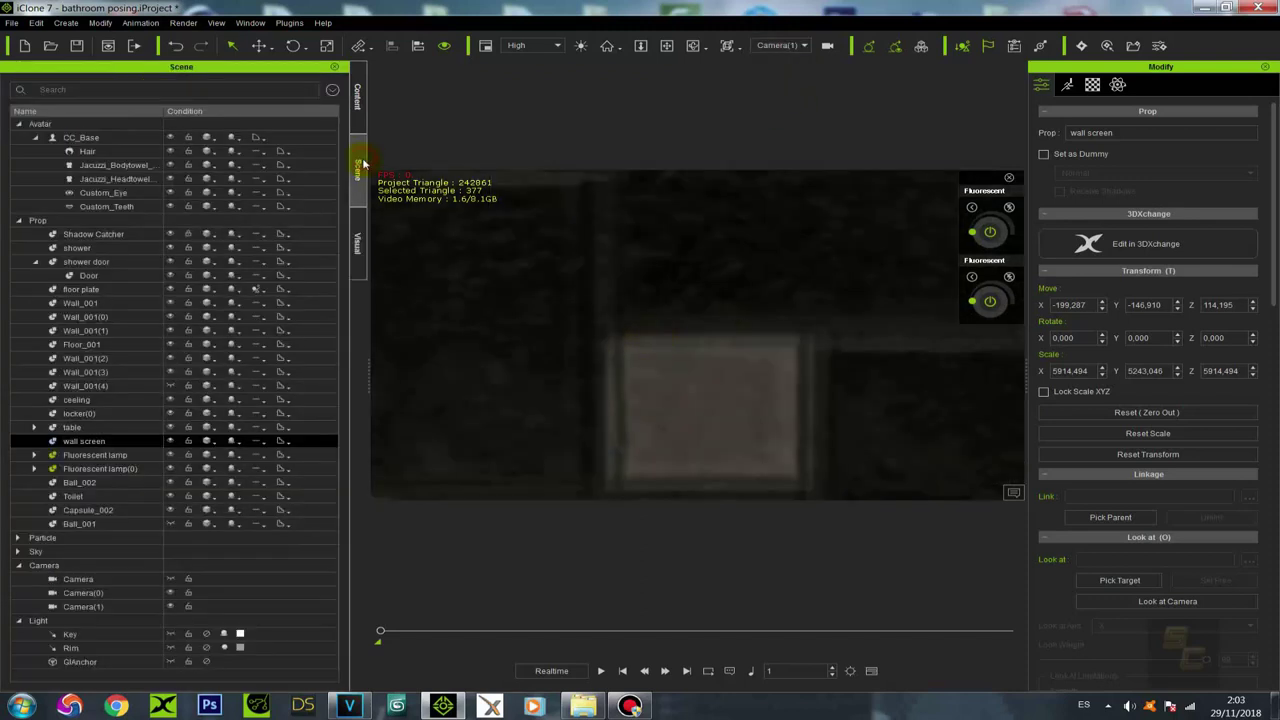
left_click(727, 376)
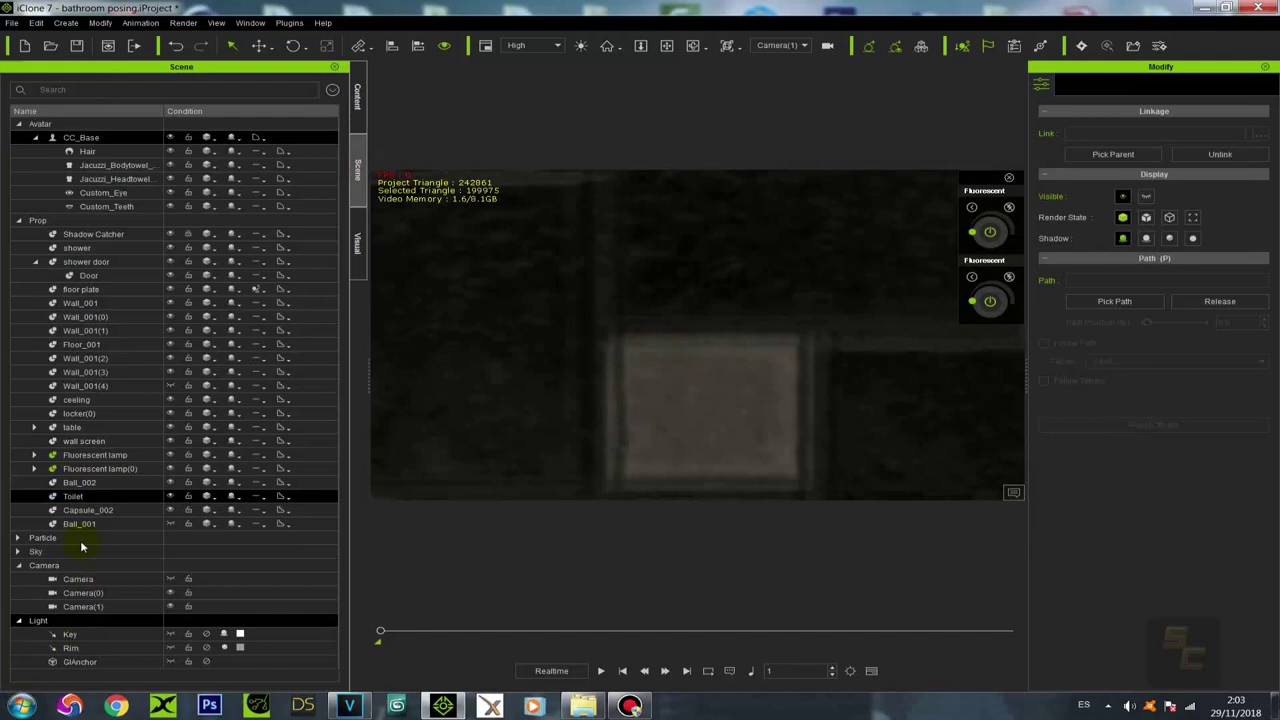
left_click(677, 402)
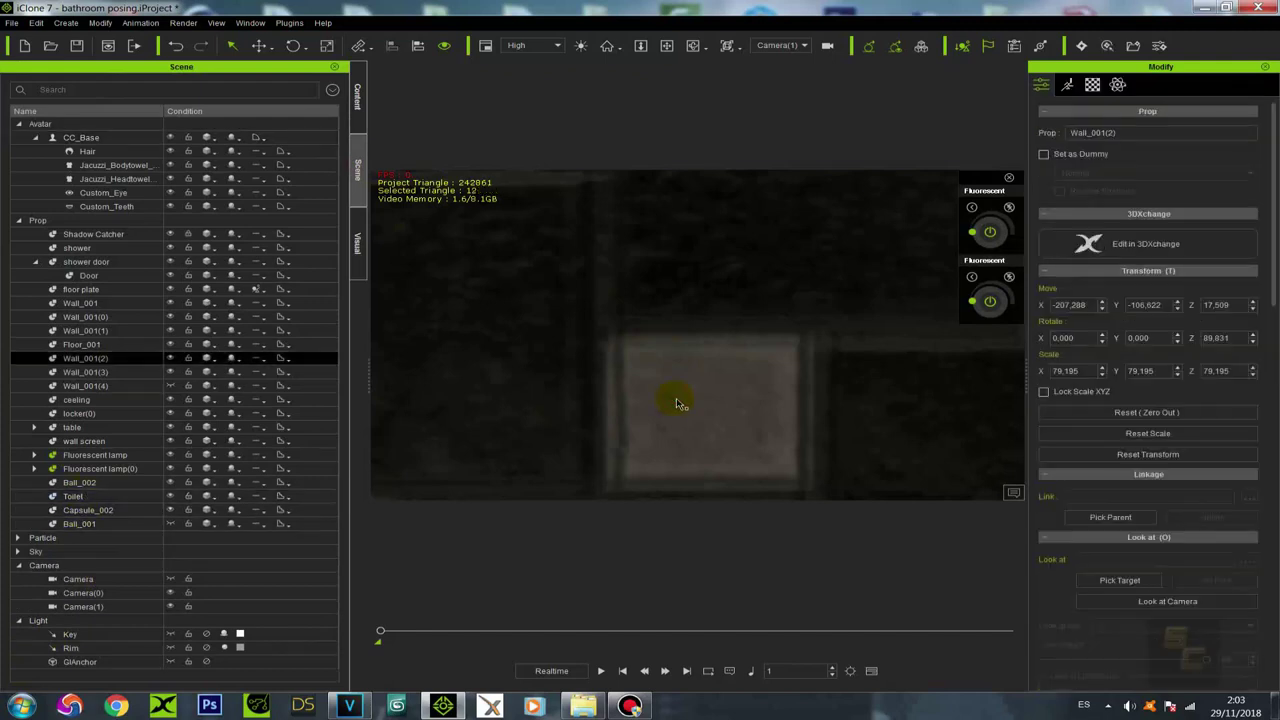
left_click(170, 358)
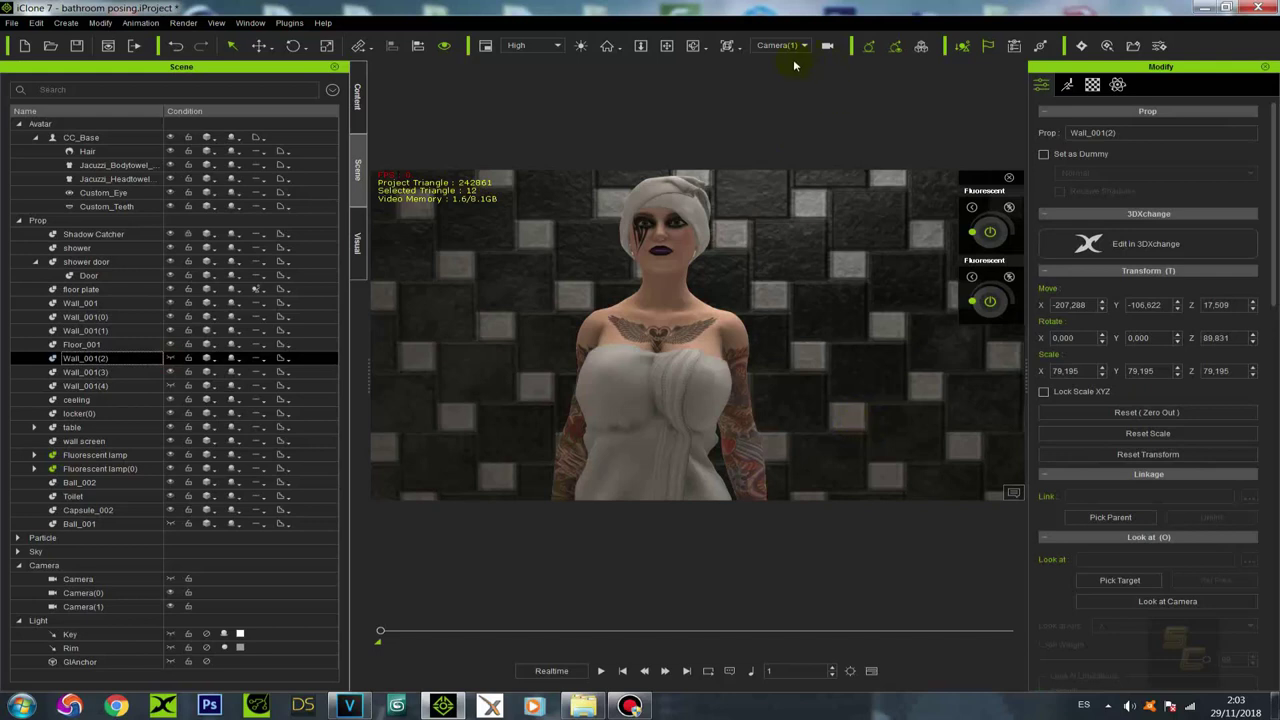
Step: Frame the avatar's head and torso from the front in Camera(1) and enable the global shadows
left_click_drag(630, 360, 644, 408)
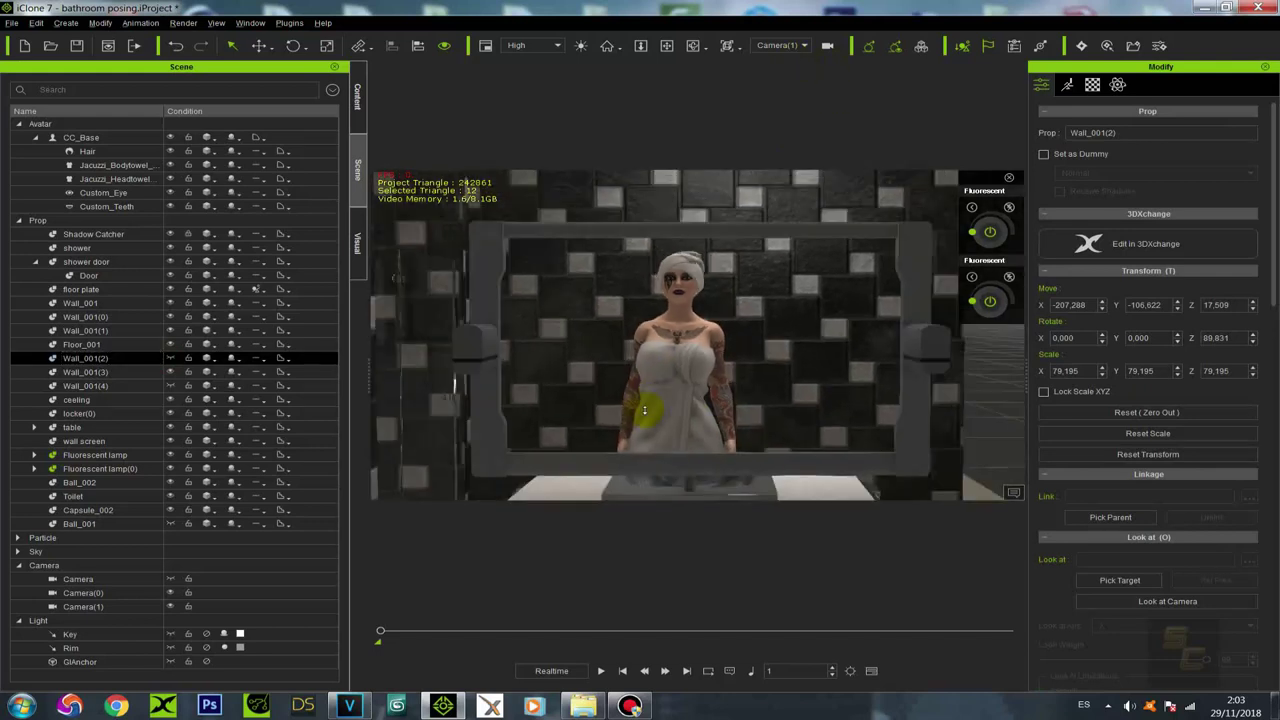
right_click_drag(735, 404, 723, 343)
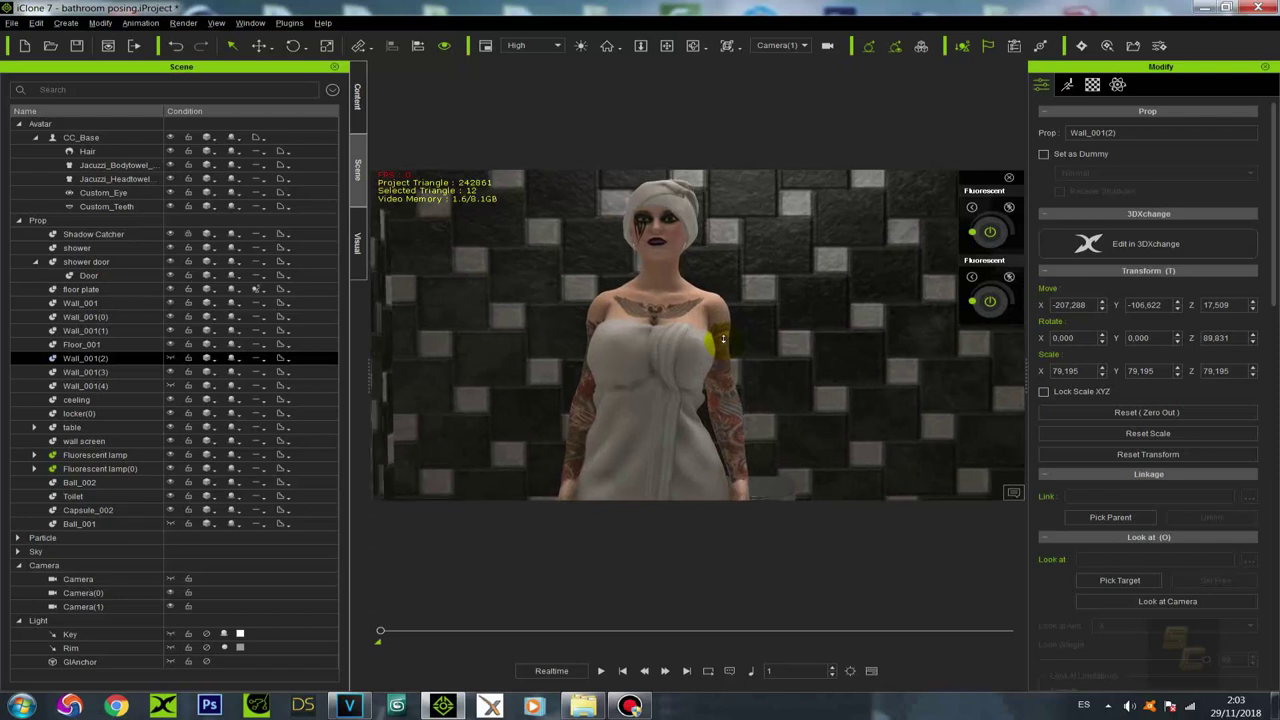
left_click(357, 240)
left_click(39, 85)
left_click(16, 131)
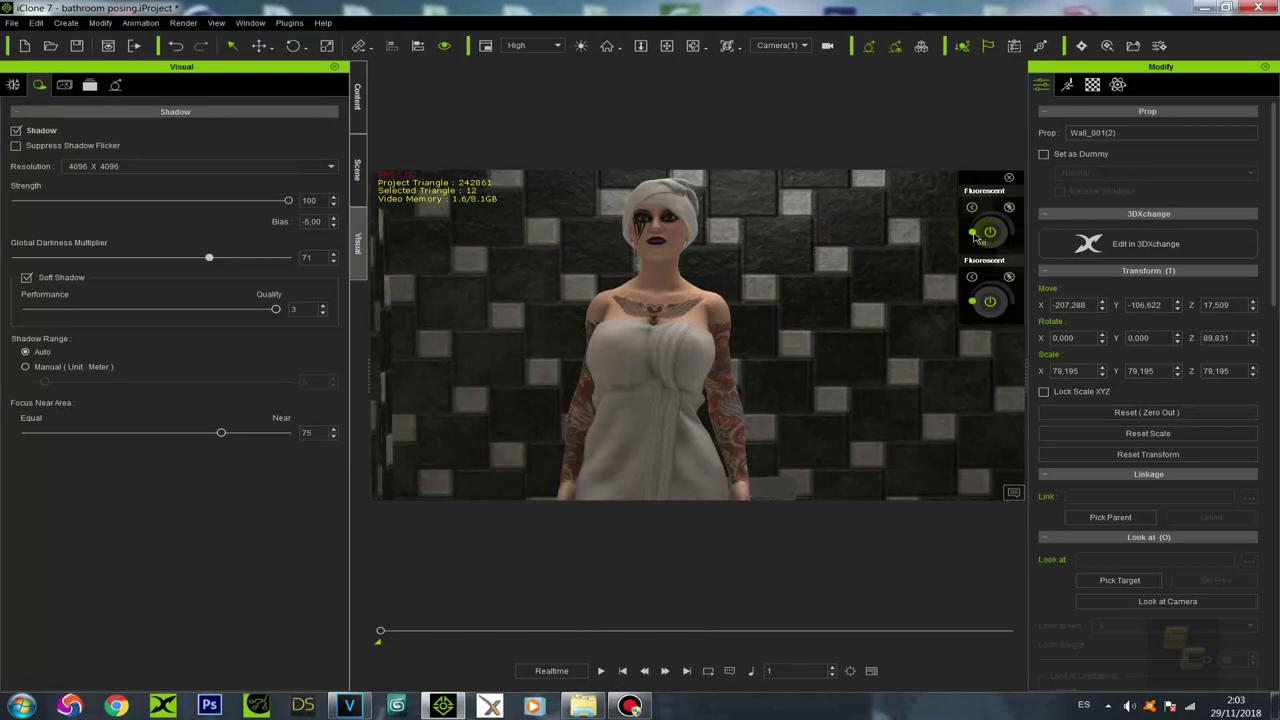
Step: Raise the brightness of both fluorescent lamps and play the animation
mouse_move(972, 235)
left_mouse_down()
mouse_move(980, 220)
mouse_move(993, 227)
left_mouse_up()
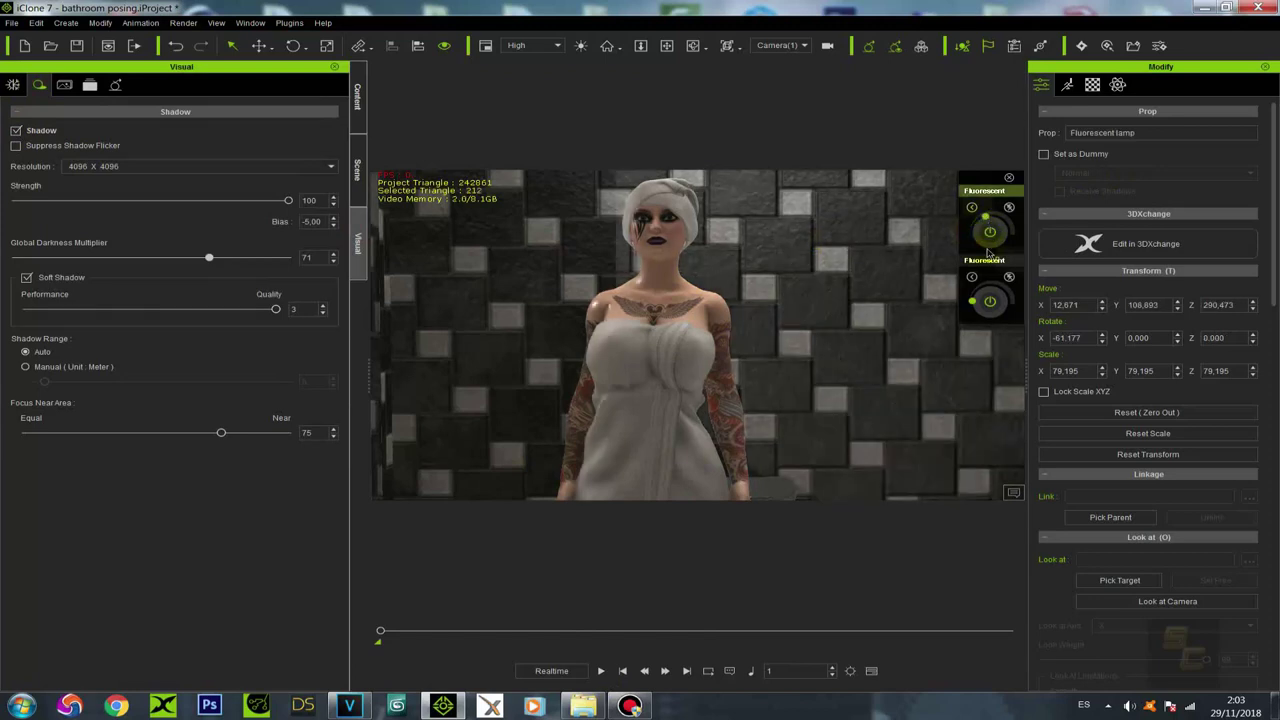
left_click_drag(975, 304, 984, 296)
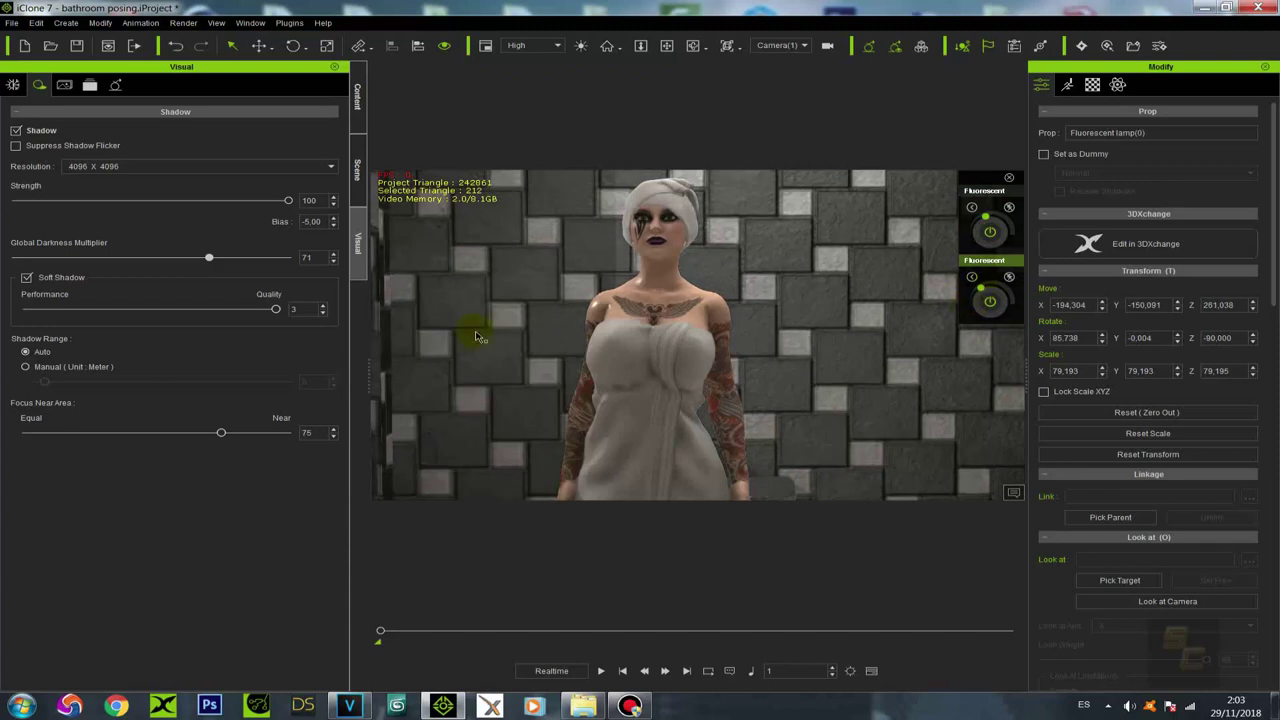
key("space")
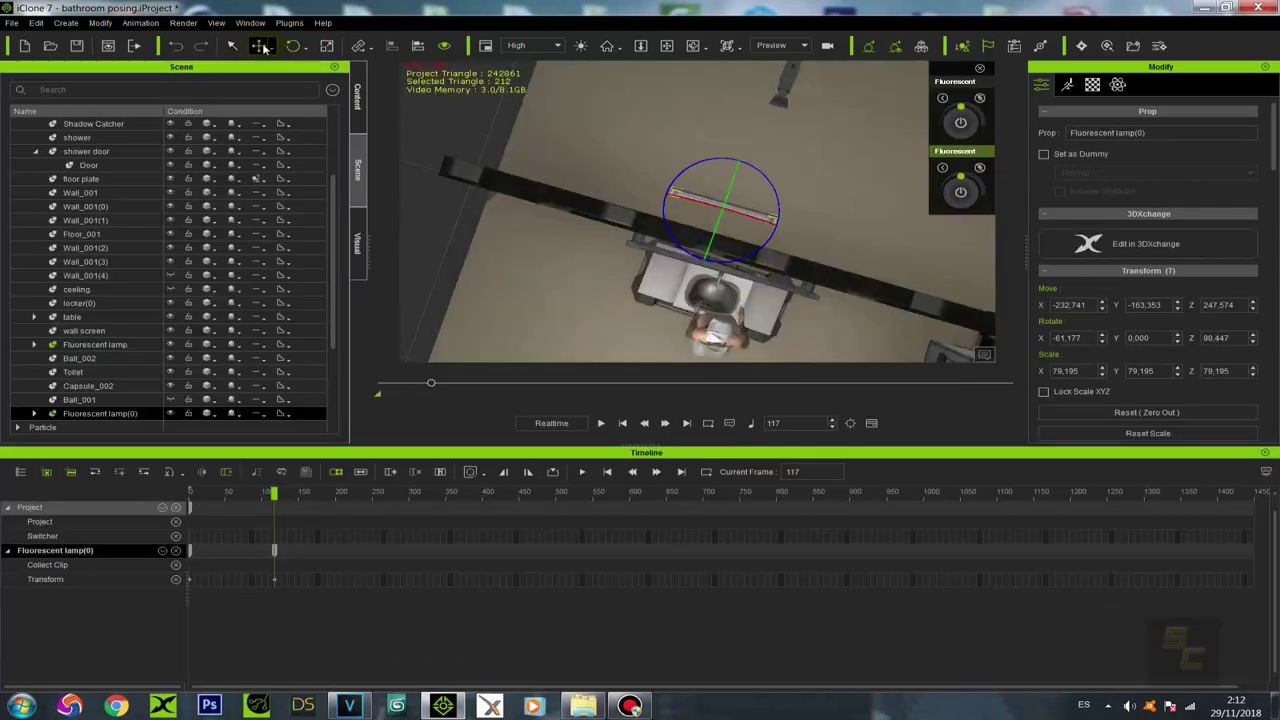
Step: Move Fluorescent lamp(0) to the inner side of the wall above the wall screen, at about X -195.4
left_click(260, 46)
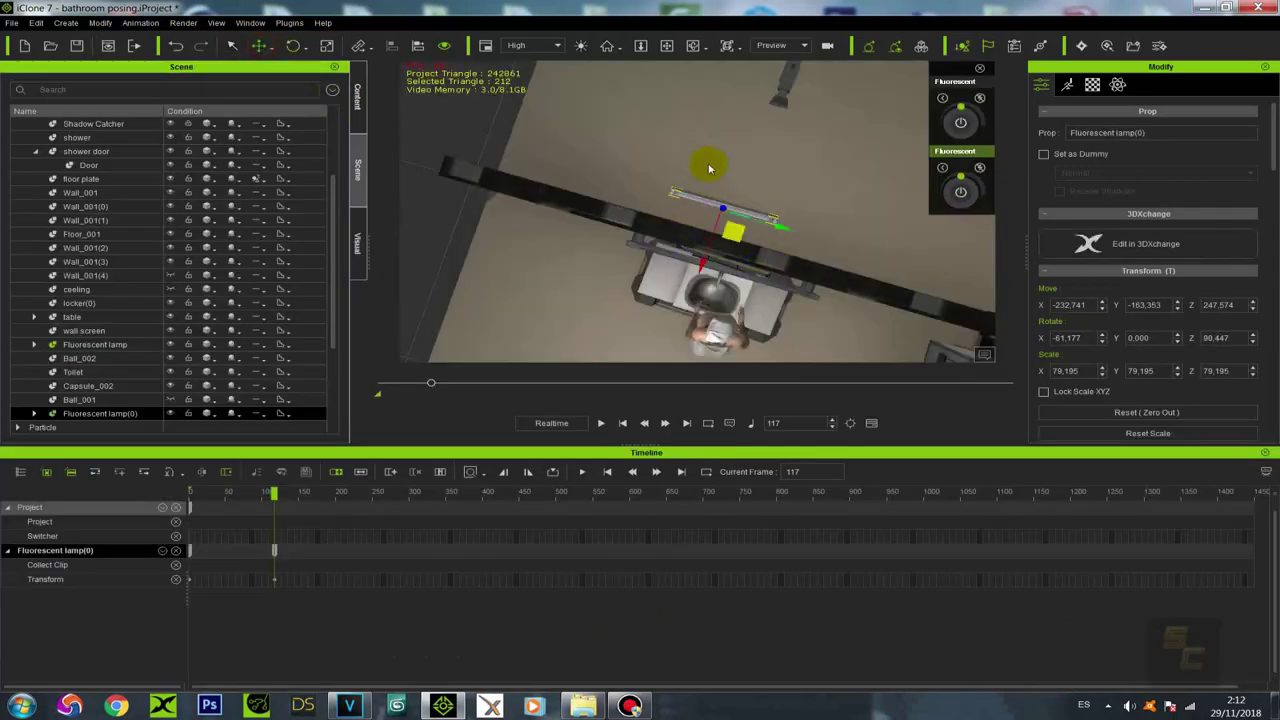
left_click_drag(700, 268, 696, 323)
right_click_drag(695, 324, 620, 83)
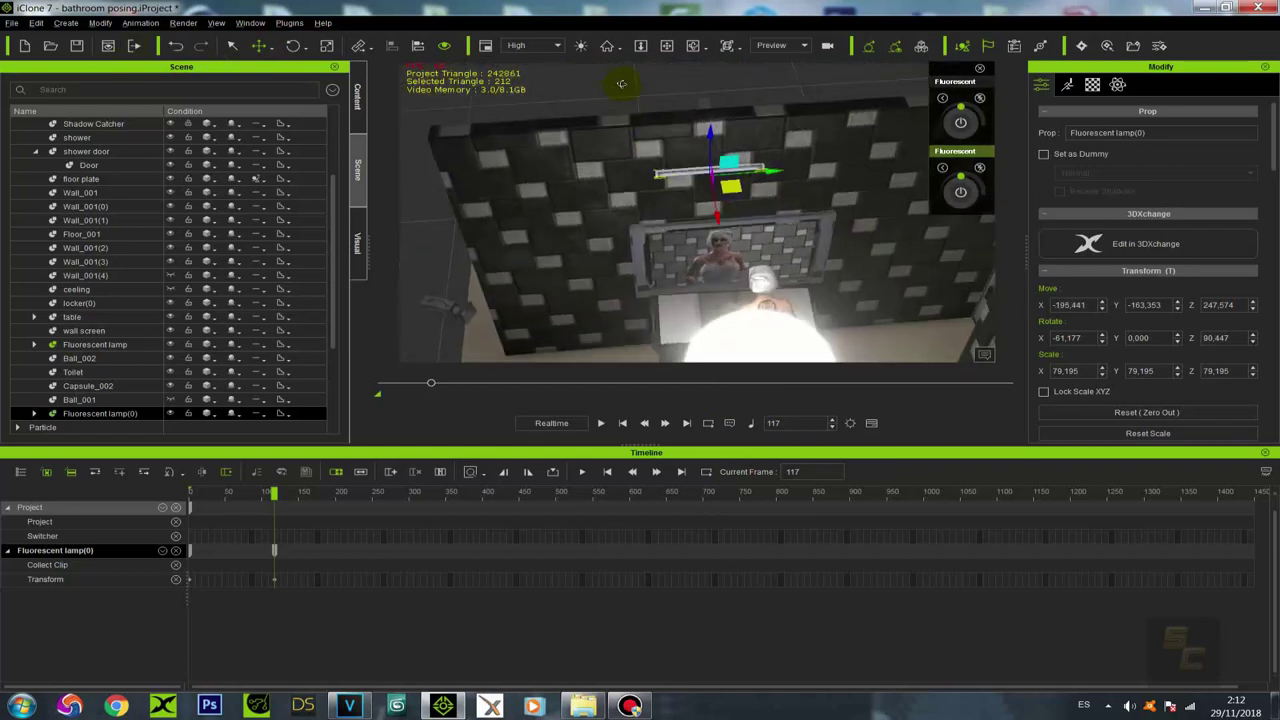
scroll(620, 83, "up", 4)
right_click_drag(802, 178, 918, 176)
Step: Tilt Fluorescent lamp(0) to an X rotation of about -82.6 and nudge it along X to about -194.1
left_click(293, 46)
left_click_drag(774, 121, 770, 112)
key("w")
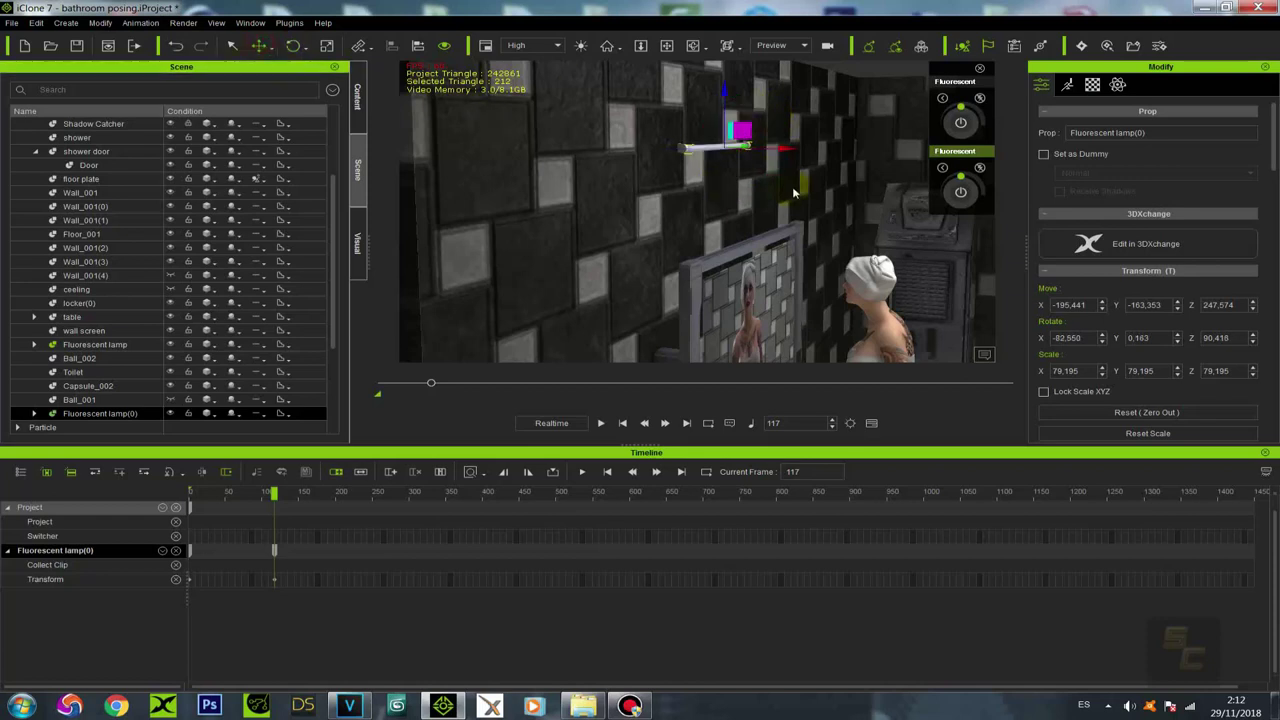
left_click_drag(781, 147, 785, 146)
right_click_drag(777, 251, 1002, 186)
Step: Switch on Fluorescent lamp(0), play the animation to check its light, and return to the first frame
left_click(960, 194)
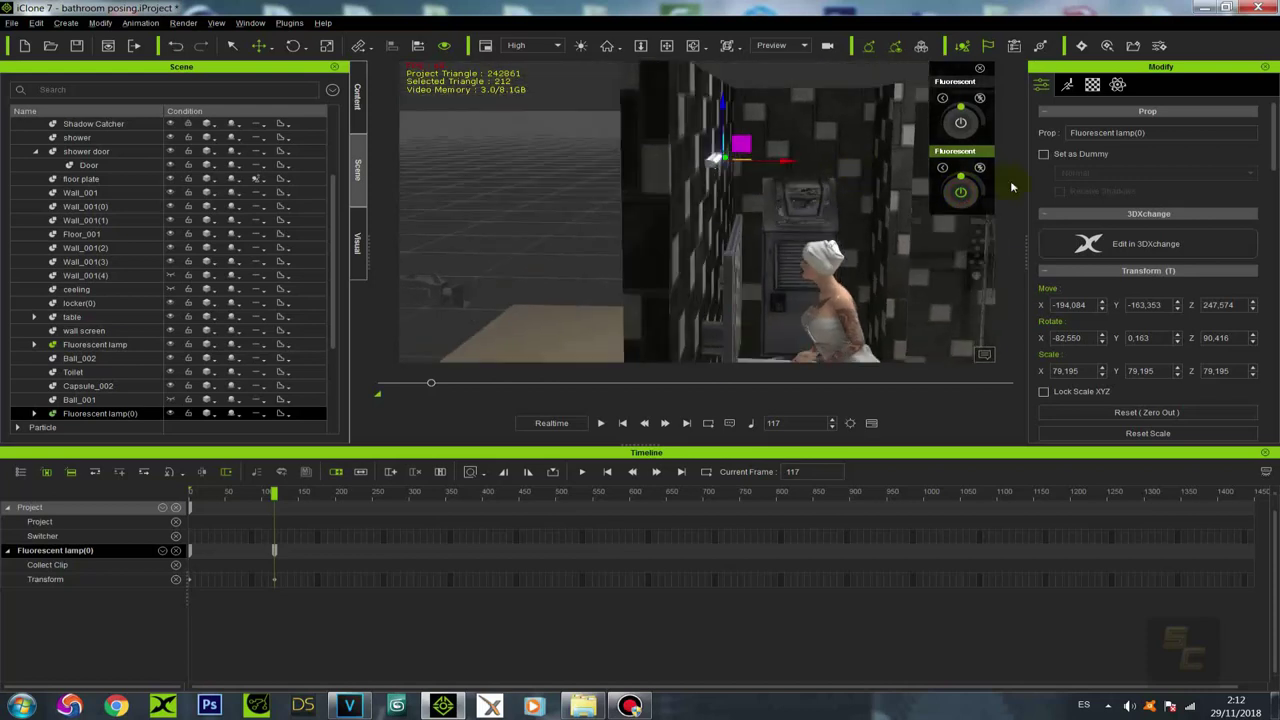
left_click(600, 423)
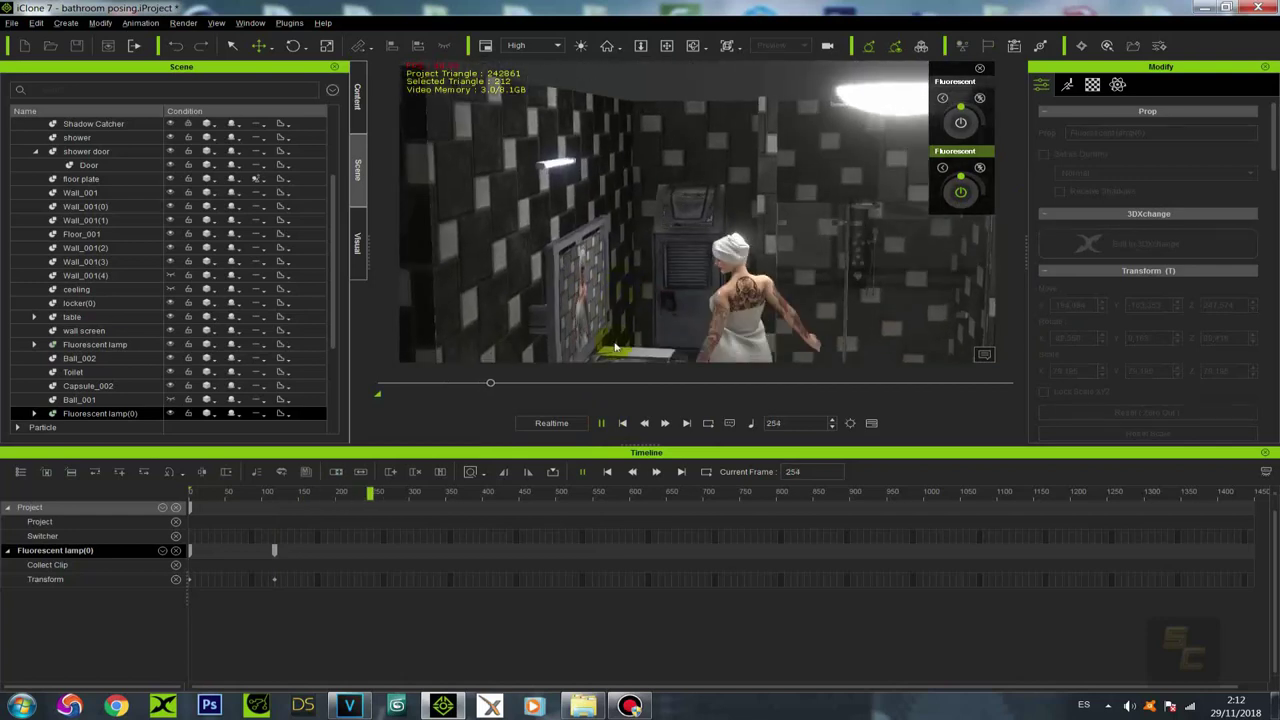
left_click(623, 425)
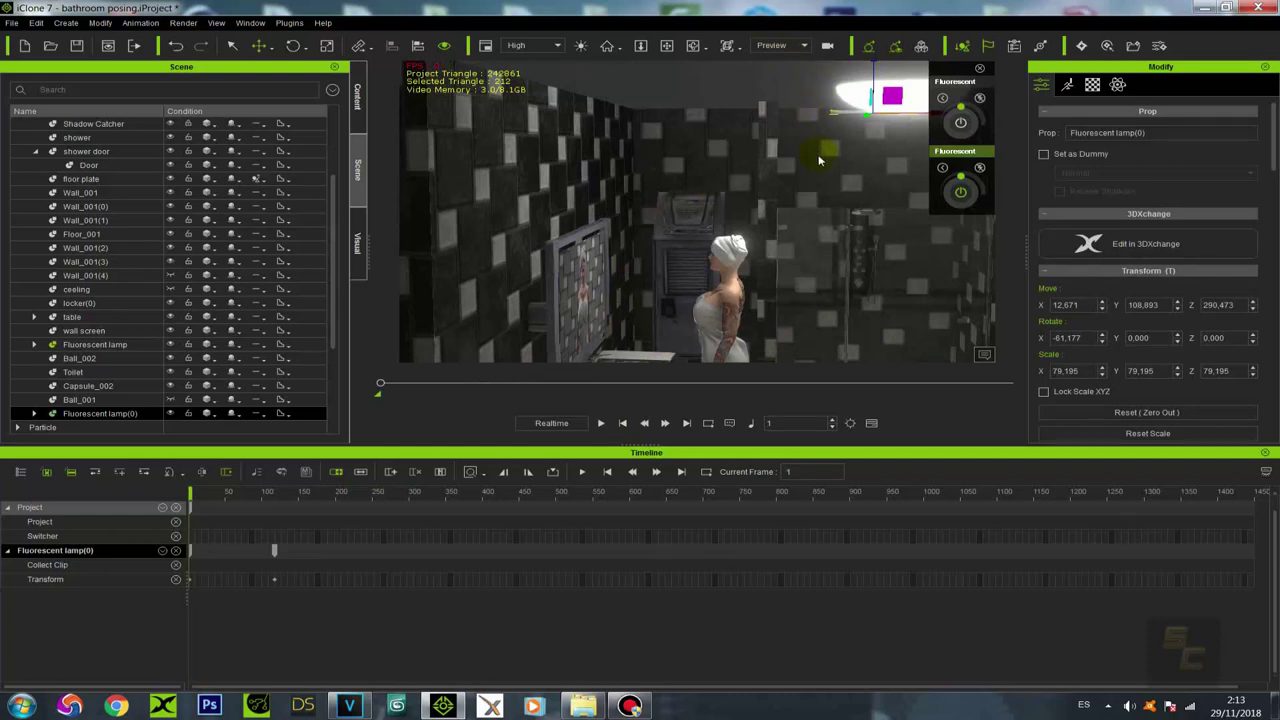
Step: Scrub through the animation and inspect how the fluorescent lamp above the wall screen lights the bathroom
right_click_drag(841, 216, 838, 262)
left_click_drag(380, 384, 517, 383)
left_click_drag(785, 424, 1120, 453)
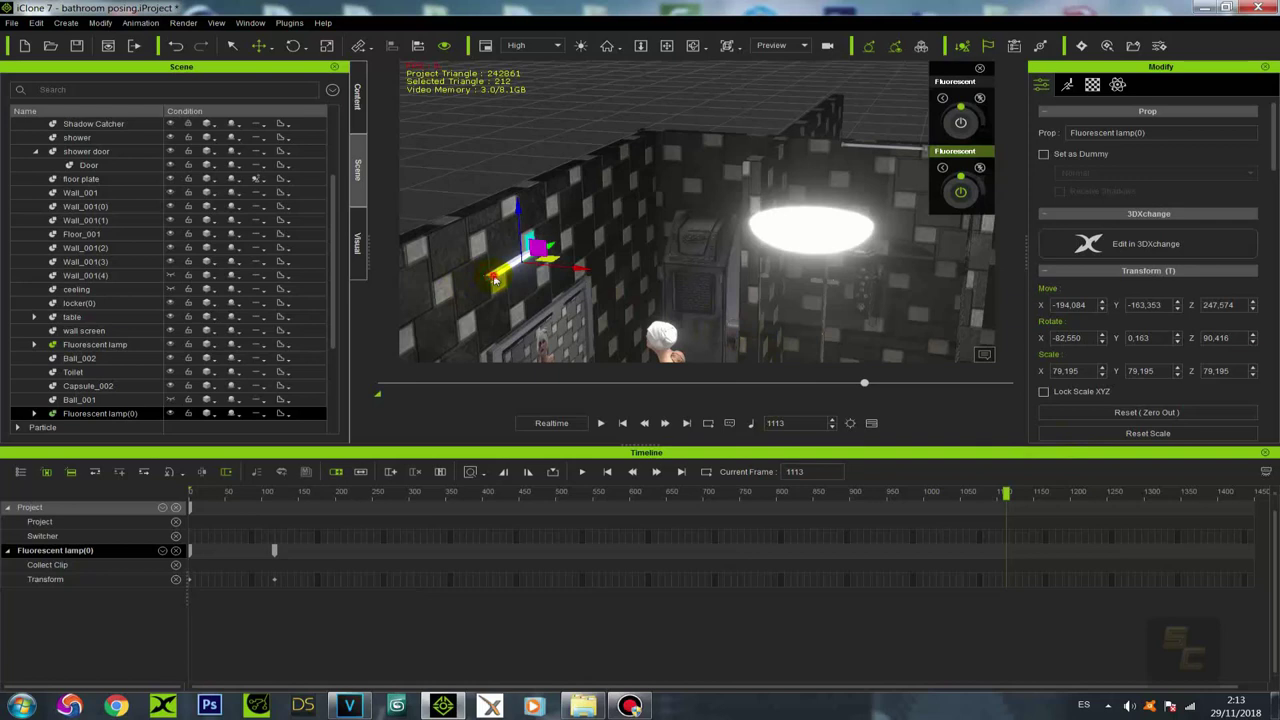
left_click(866, 385)
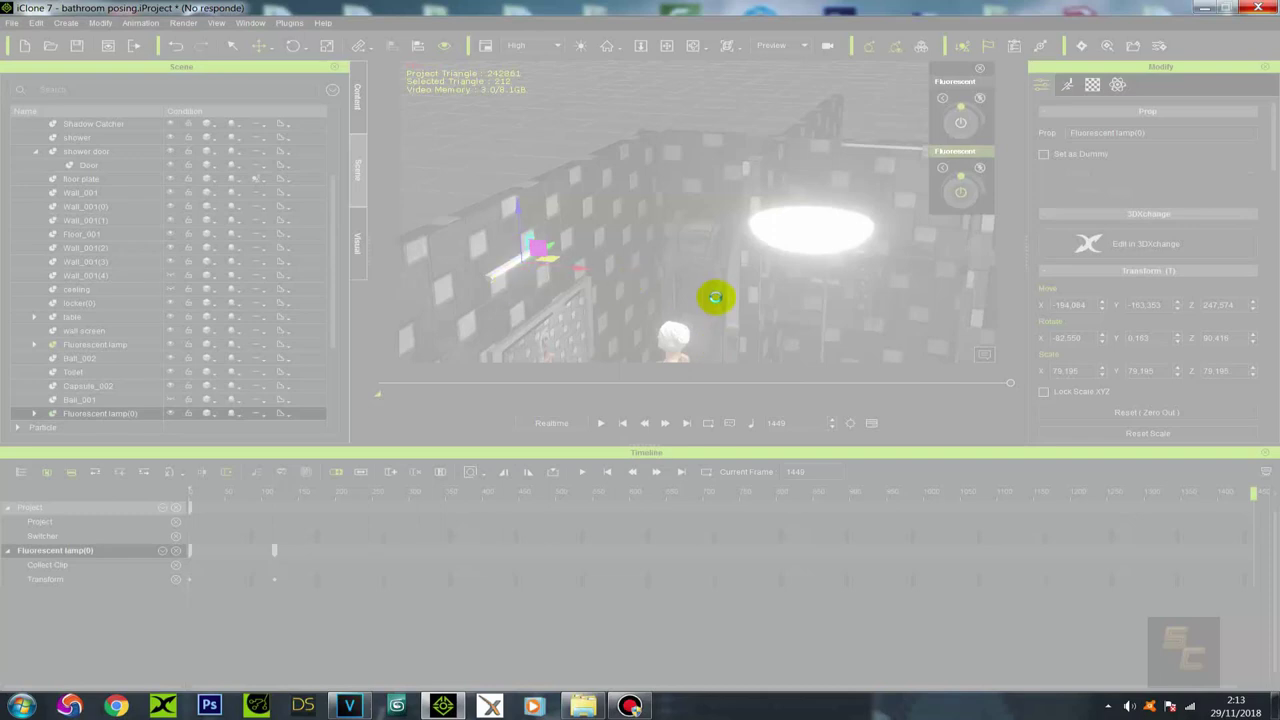
Step: Review the CPU, disk and memory load in the Resource Monitor, and close it together with the Windows Task Manager
mouse_move(779, 5)
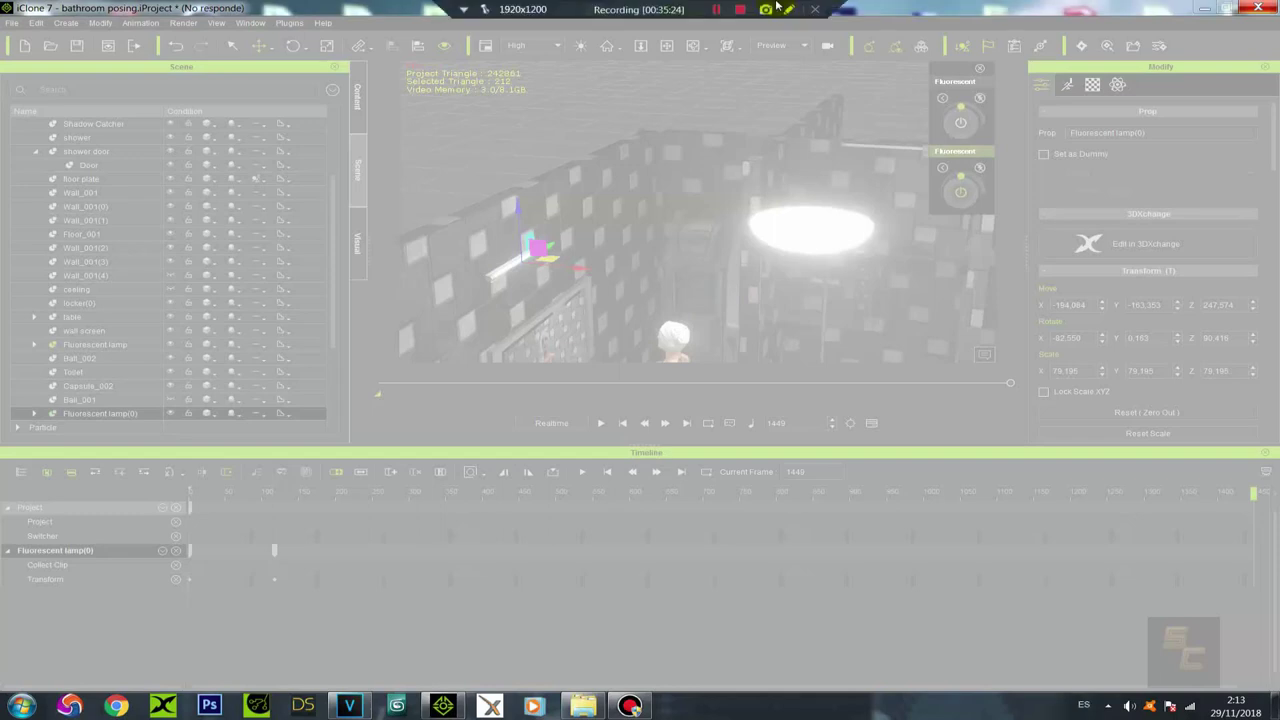
left_click(721, 9)
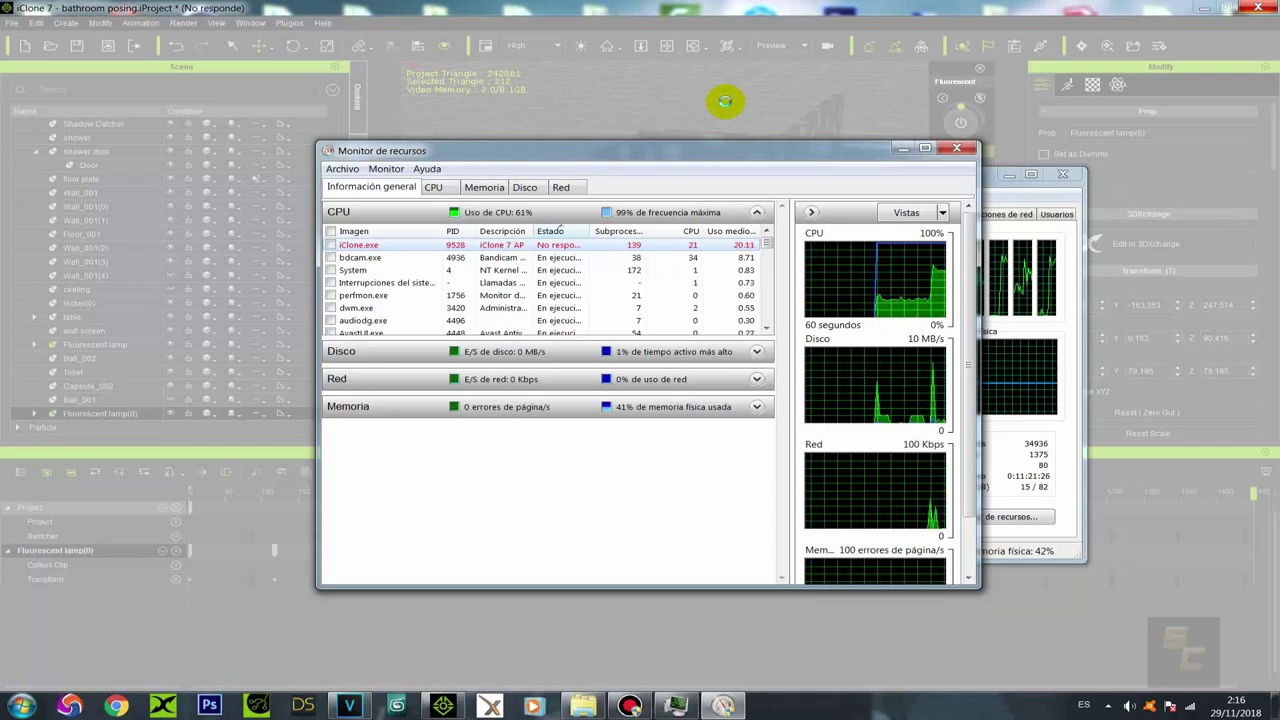
mouse_move(660, 146)
left_mouse_down()
mouse_move(477, 143)
mouse_move(634, 171)
mouse_move(661, 146)
left_mouse_up()
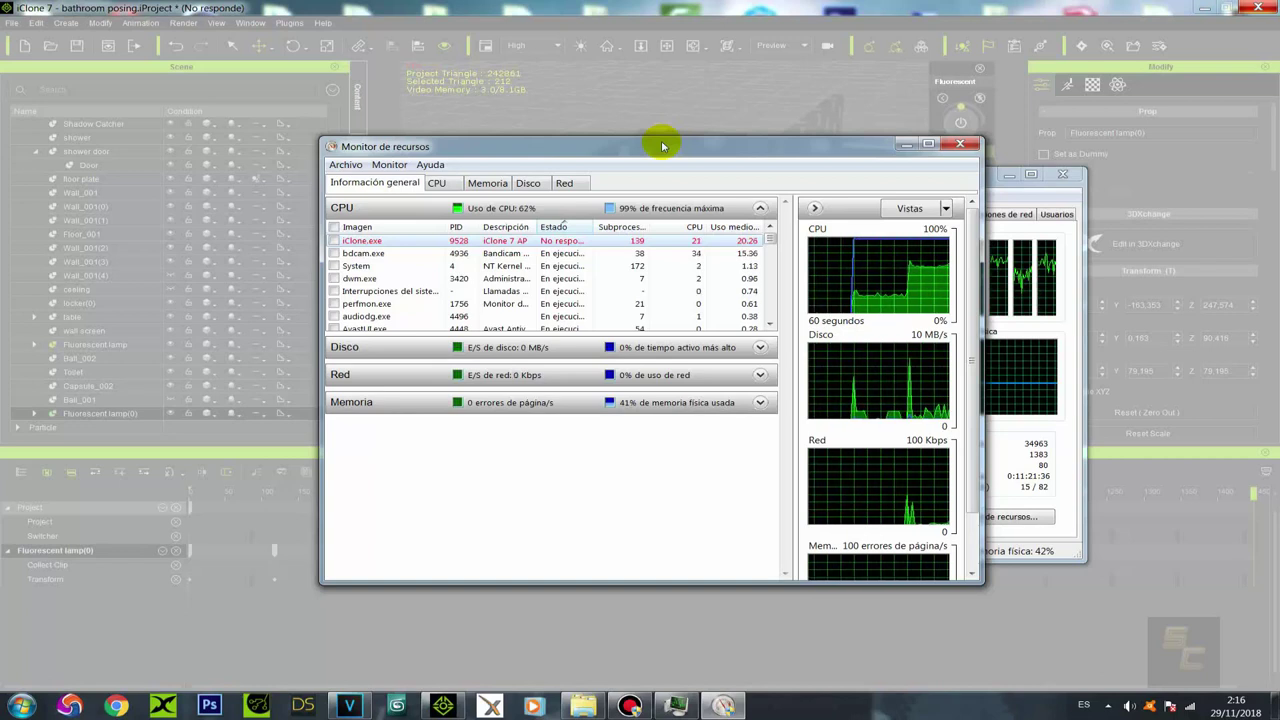
mouse_move(661, 146)
left_mouse_down()
mouse_move(607, 144)
mouse_move(637, 143)
left_mouse_up()
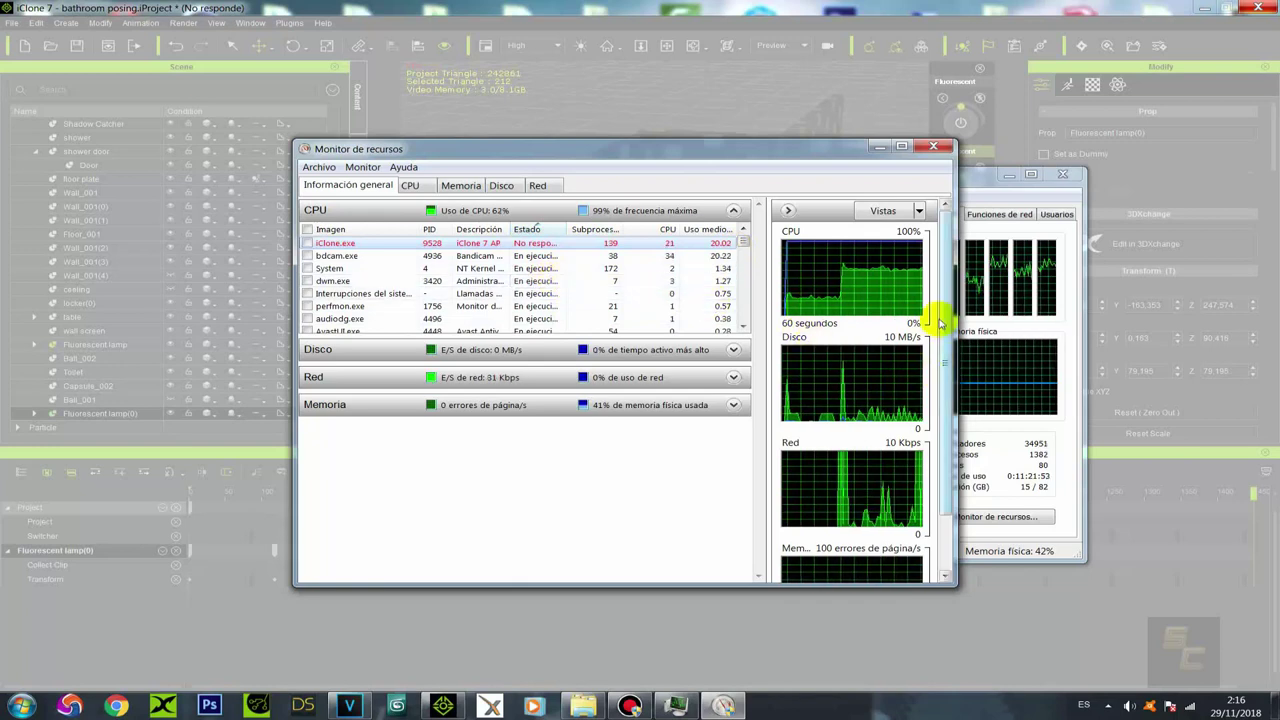
left_click_drag(943, 323, 931, 189)
left_click(933, 147)
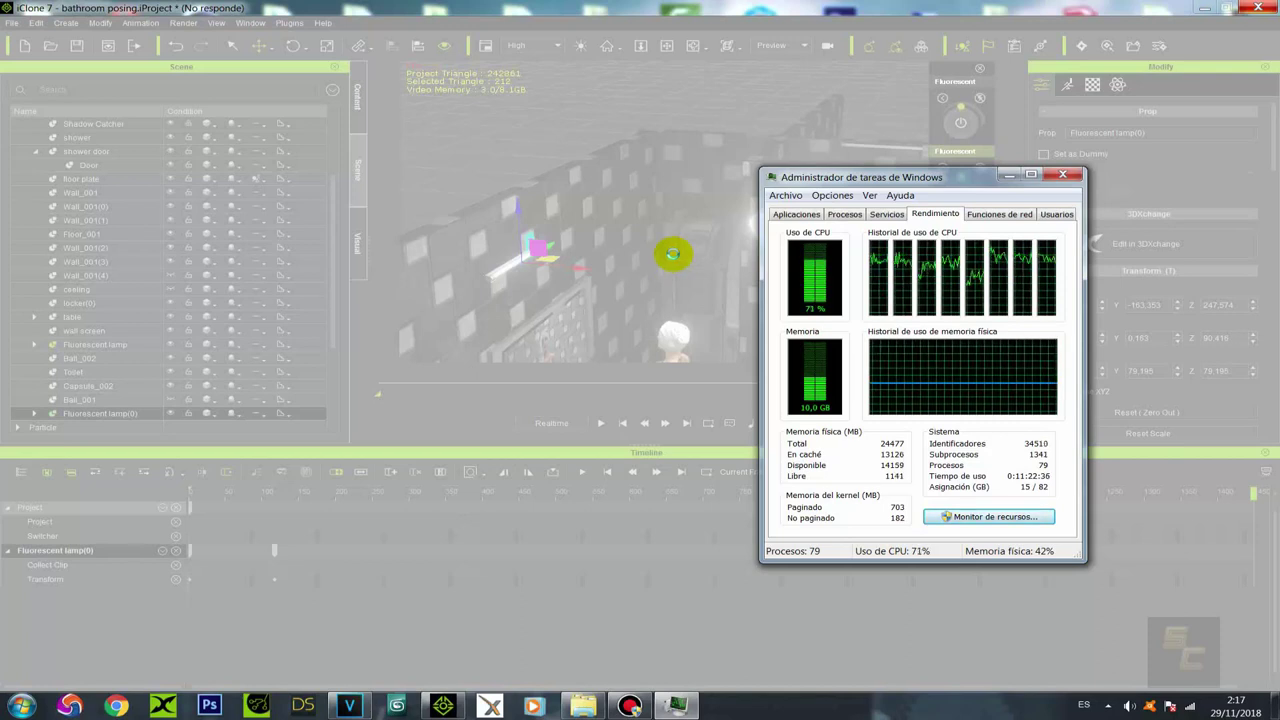
left_click(1062, 175)
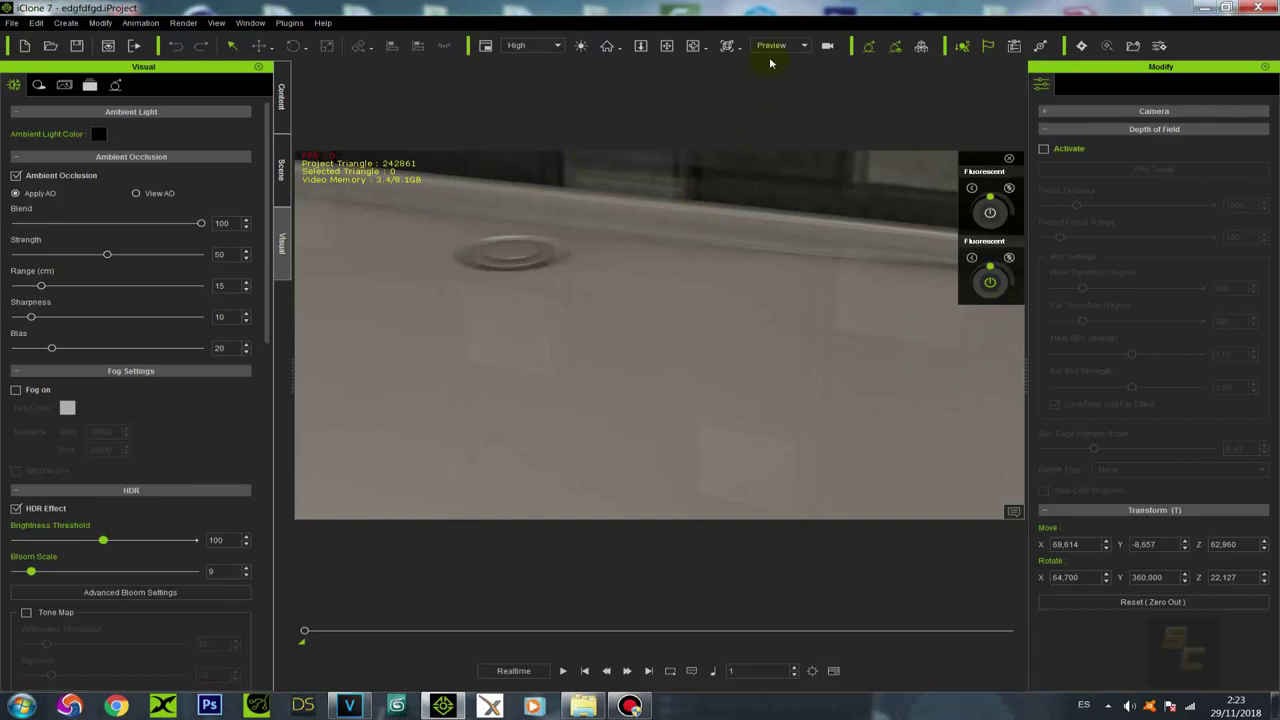
Step: Select the wall screen in front of the avatar and show the texture settings of its "screen" material
left_click_drag(680, 267, 654, 489)
left_click(623, 367)
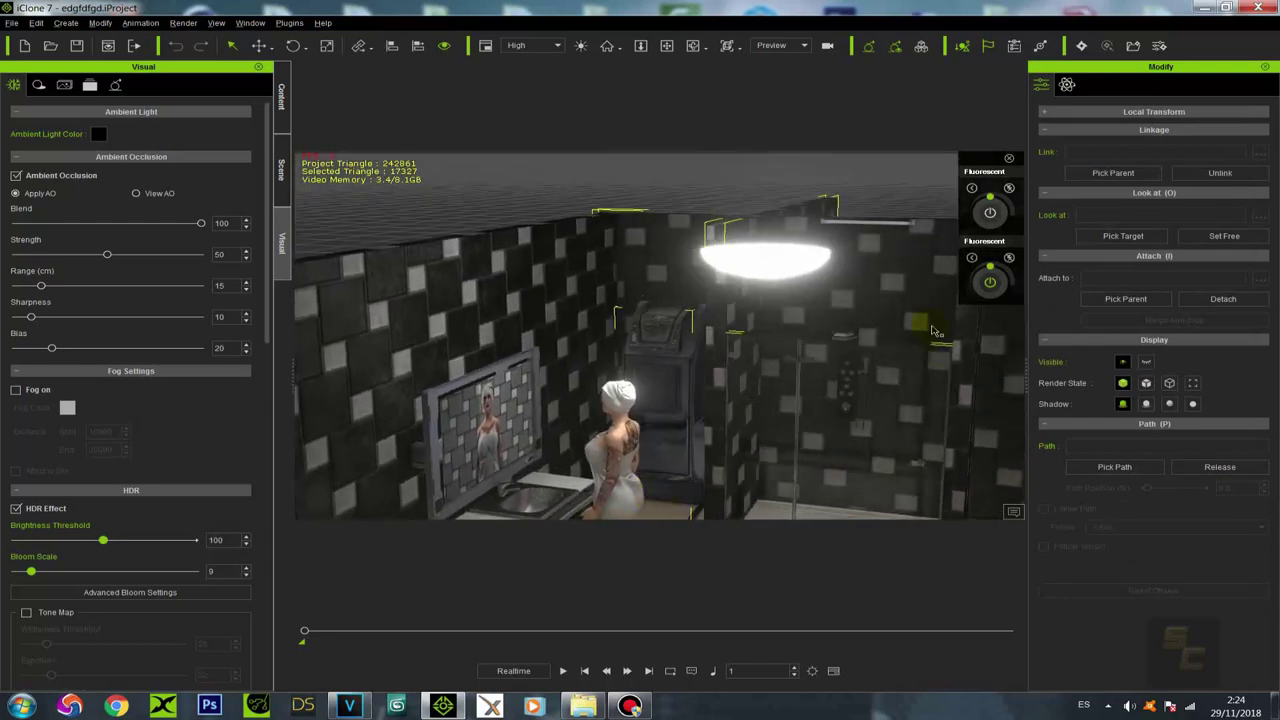
left_click_drag(703, 383, 614, 340)
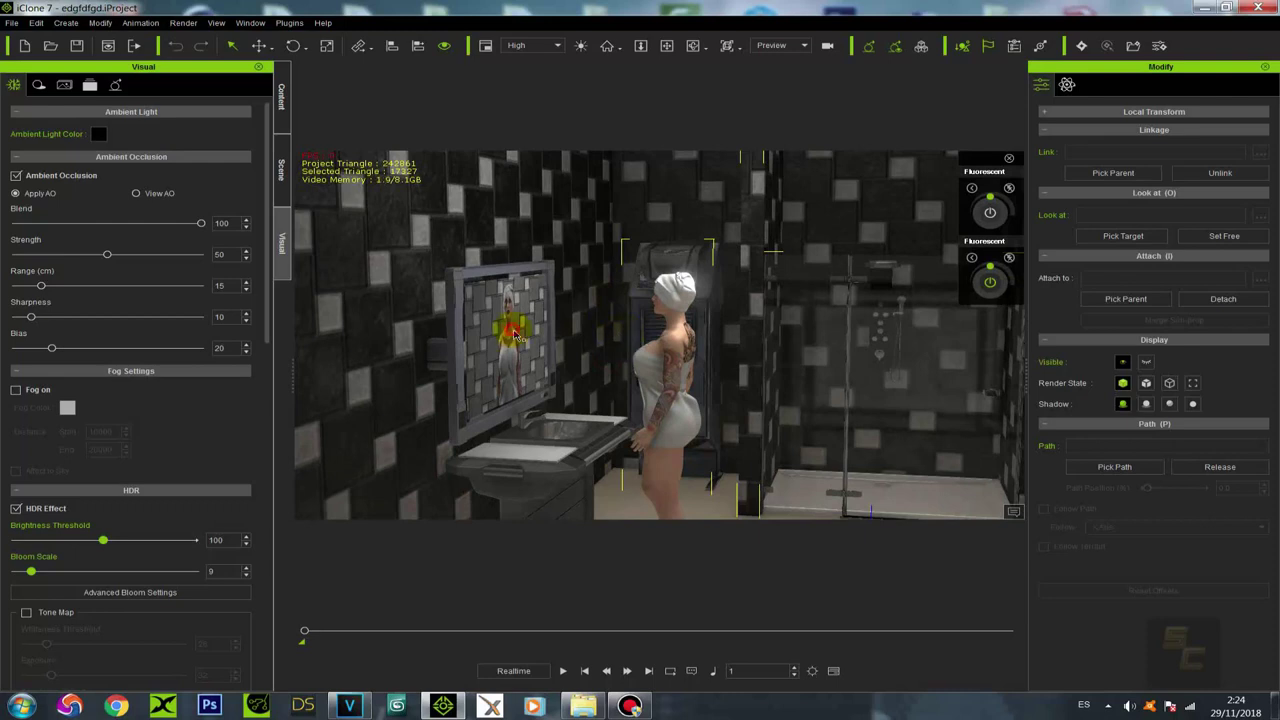
left_click(522, 343)
right_click_drag(460, 369, 586, 318)
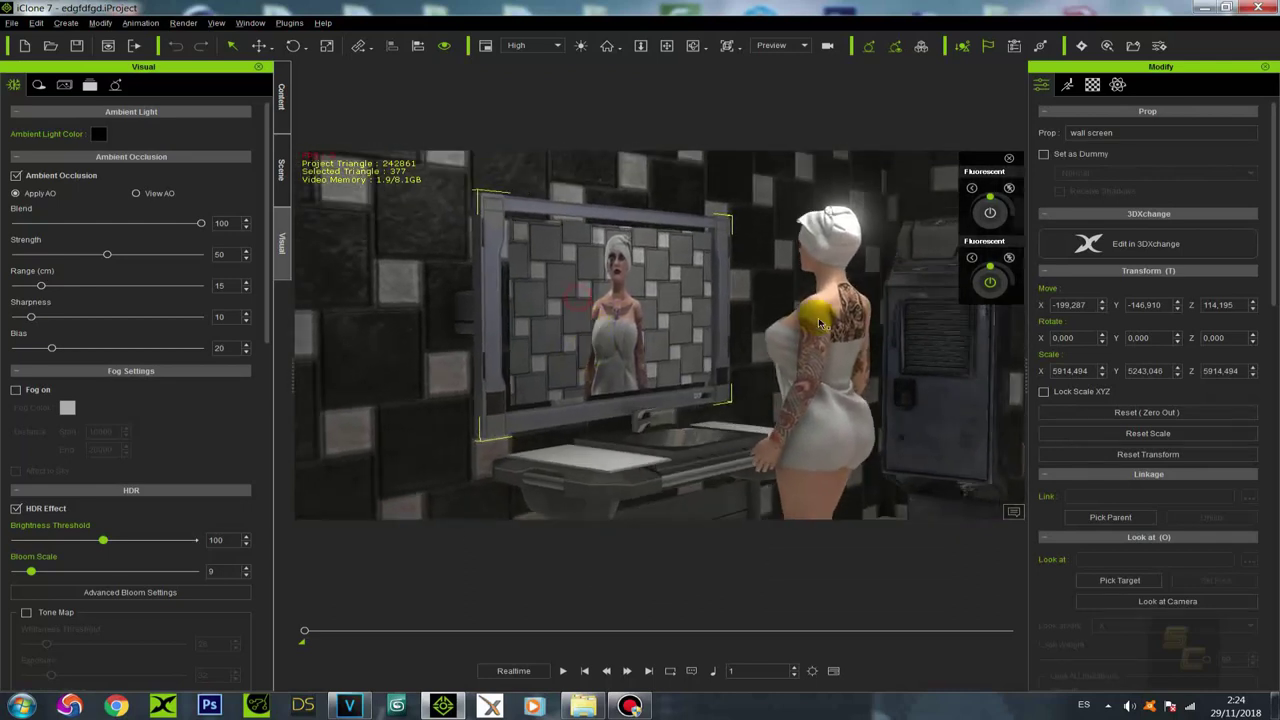
left_click(1092, 85)
left_click(1074, 186)
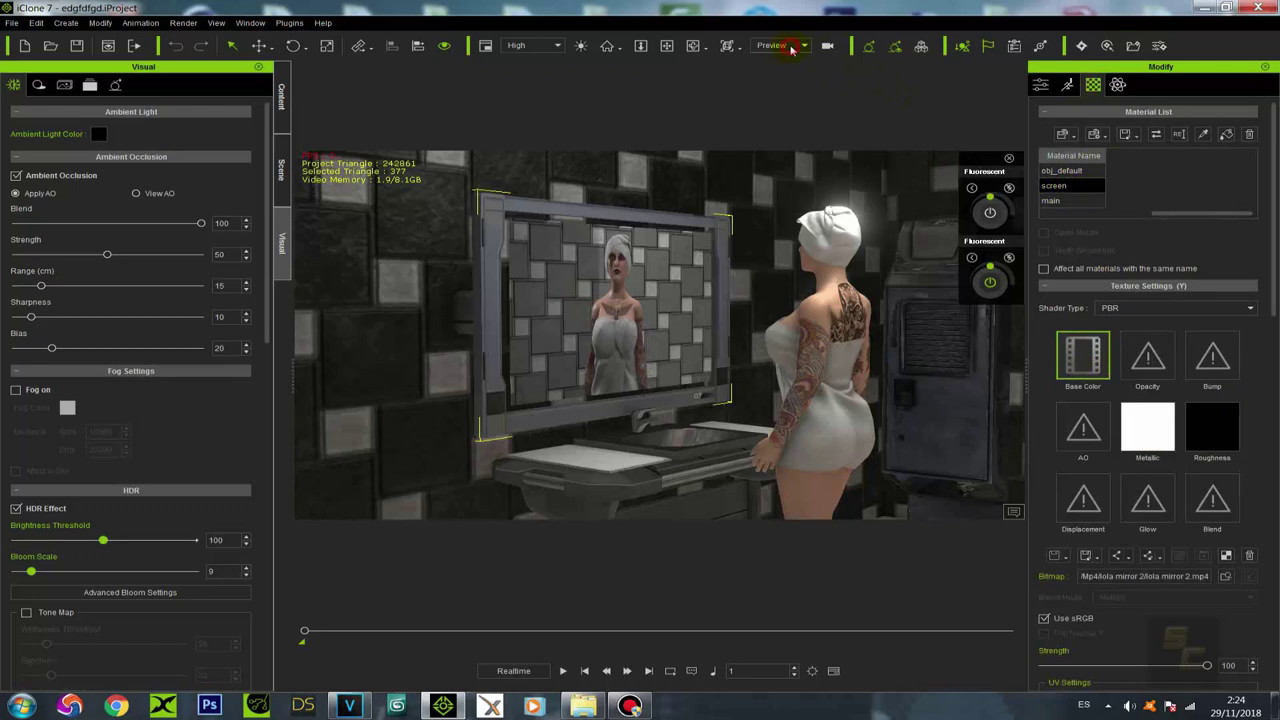
Step: Switch the view to Camera(1) and hide the wall that blocks the camera's view of the avatar
left_click(776, 46)
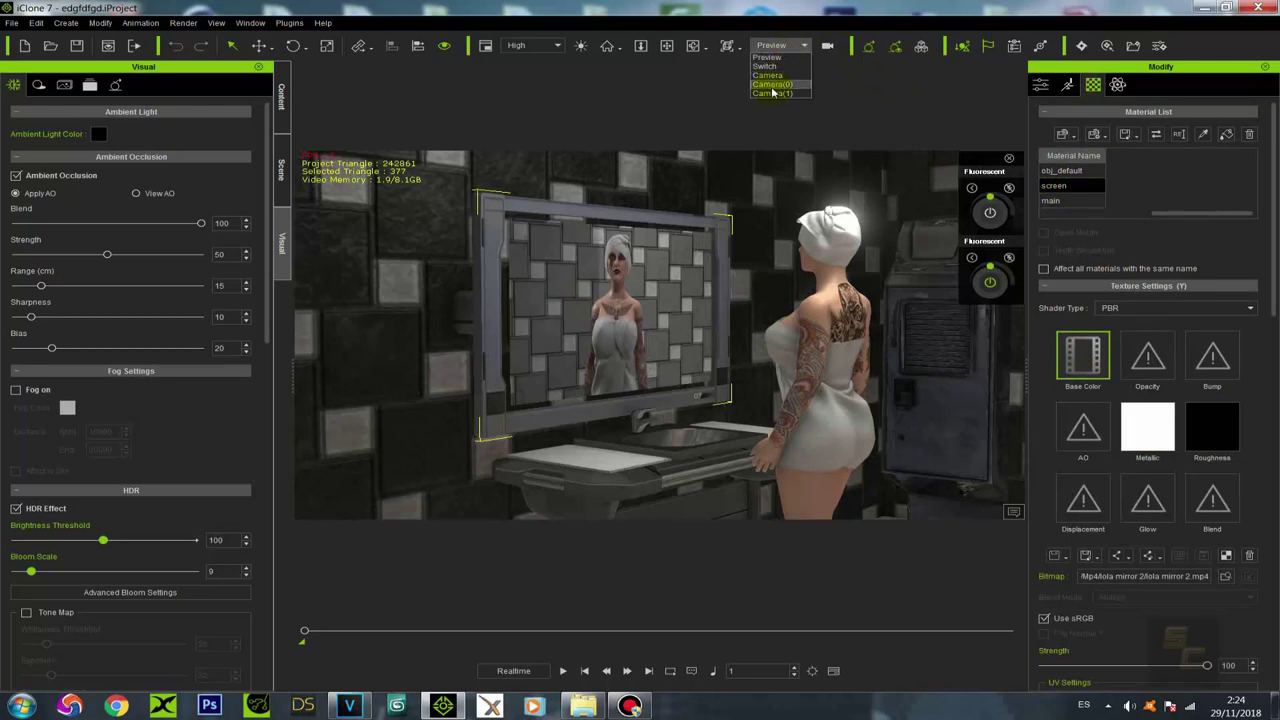
left_click(772, 93)
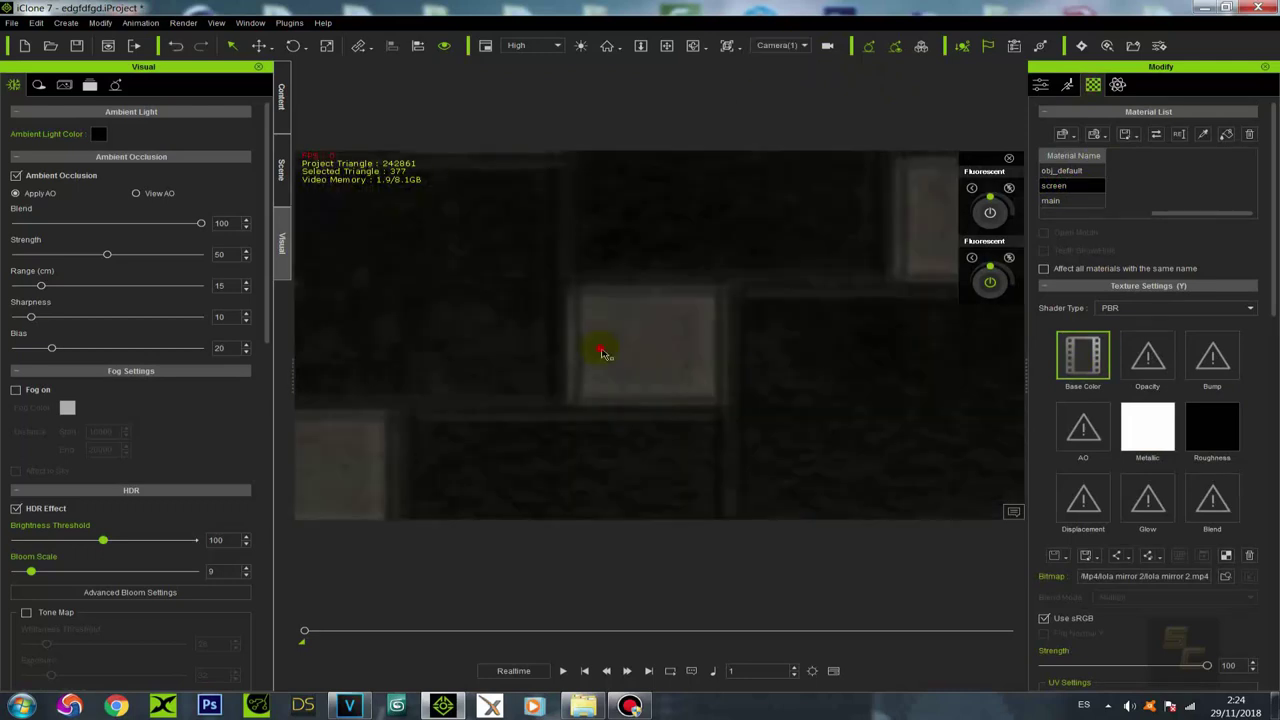
left_click(603, 352)
left_click(281, 168)
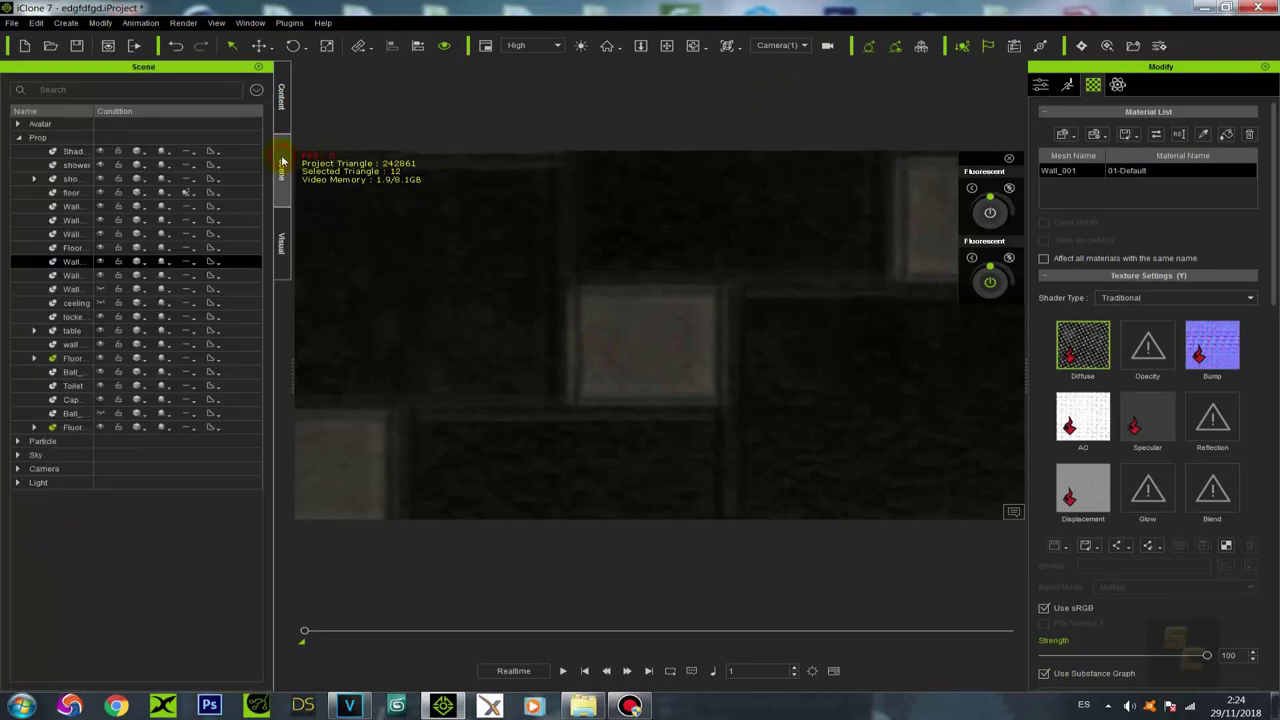
left_click(99, 262)
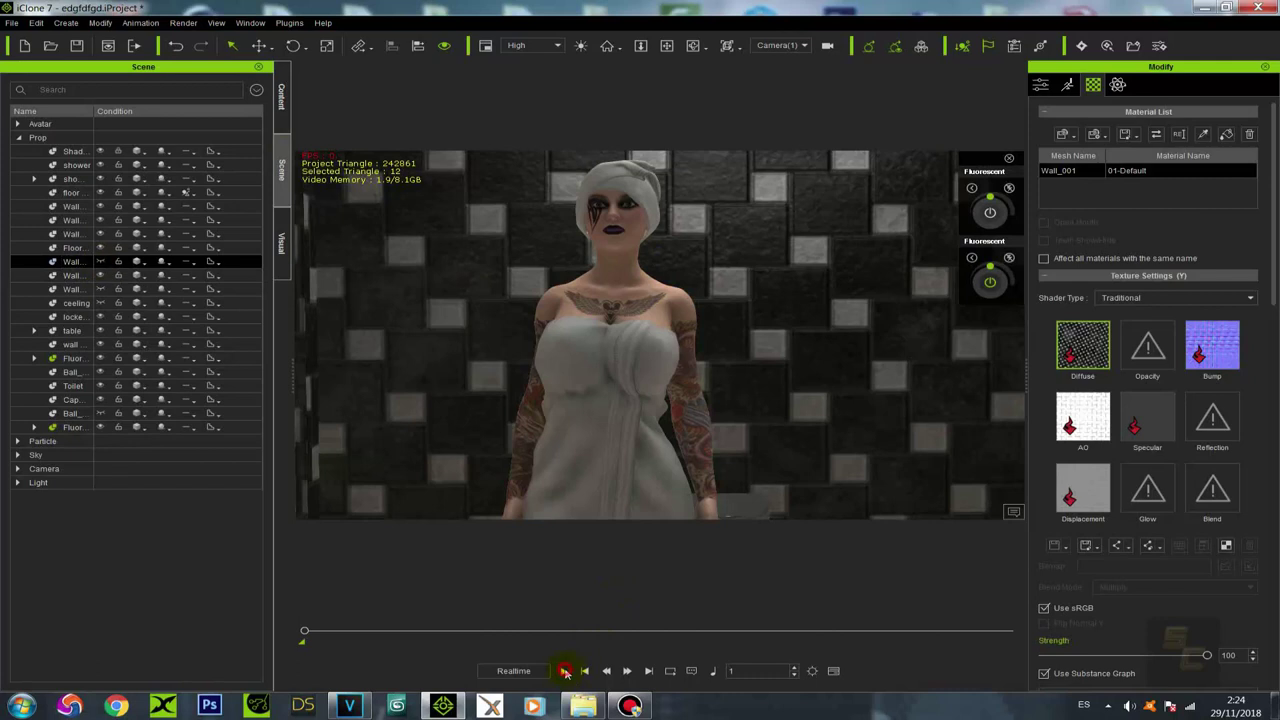
Step: Play the animation through Camera(1) and raise the Global Illumination diffuse Bounce Strength to 9.7
left_click(565, 671)
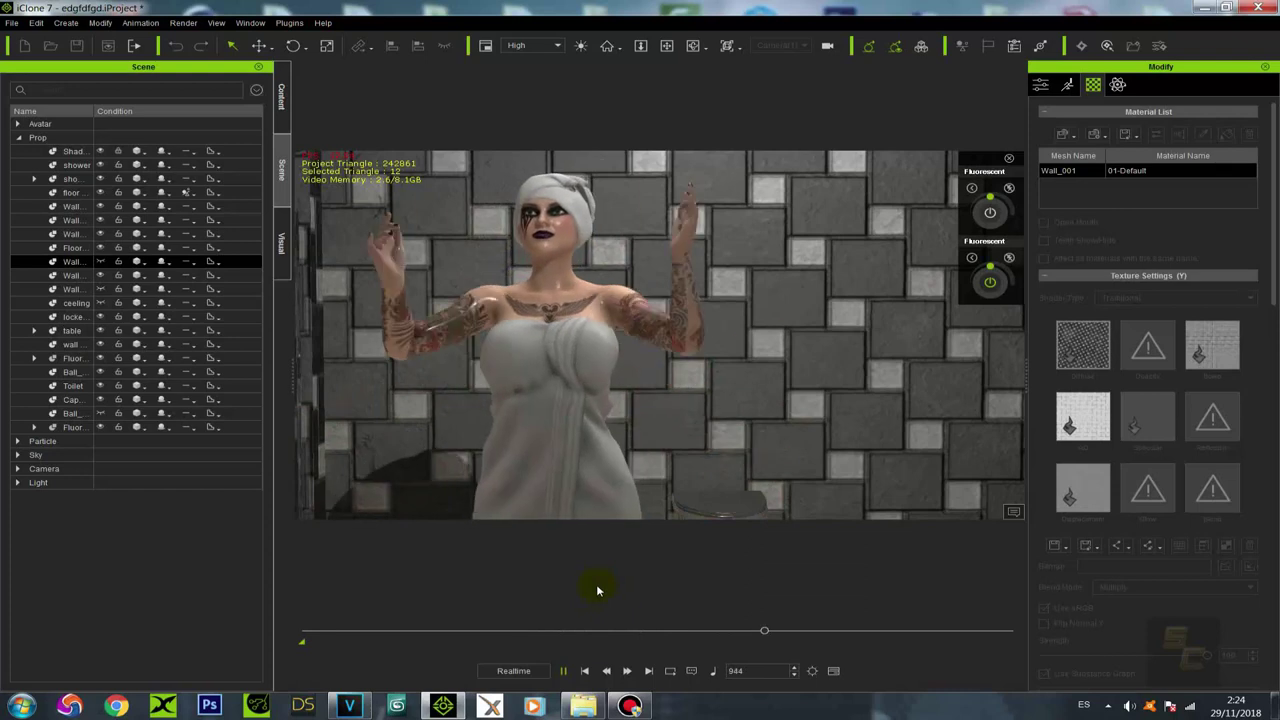
left_click(562, 671)
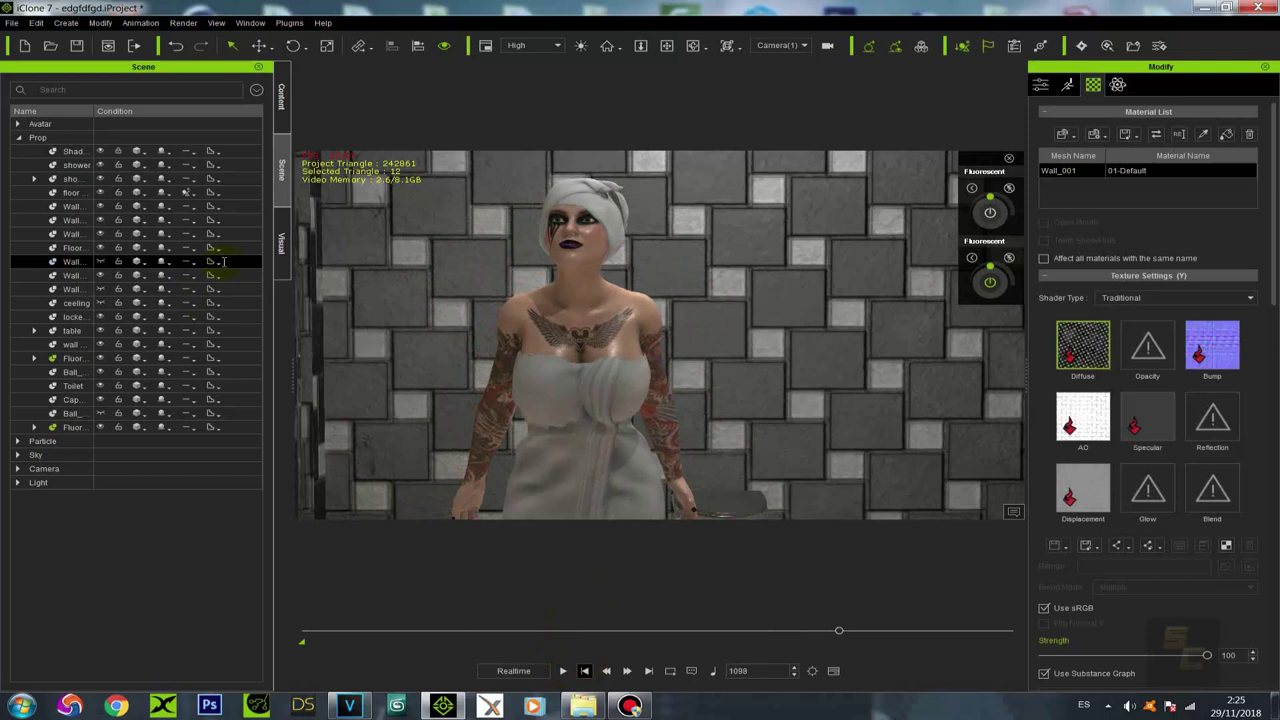
left_click(282, 243)
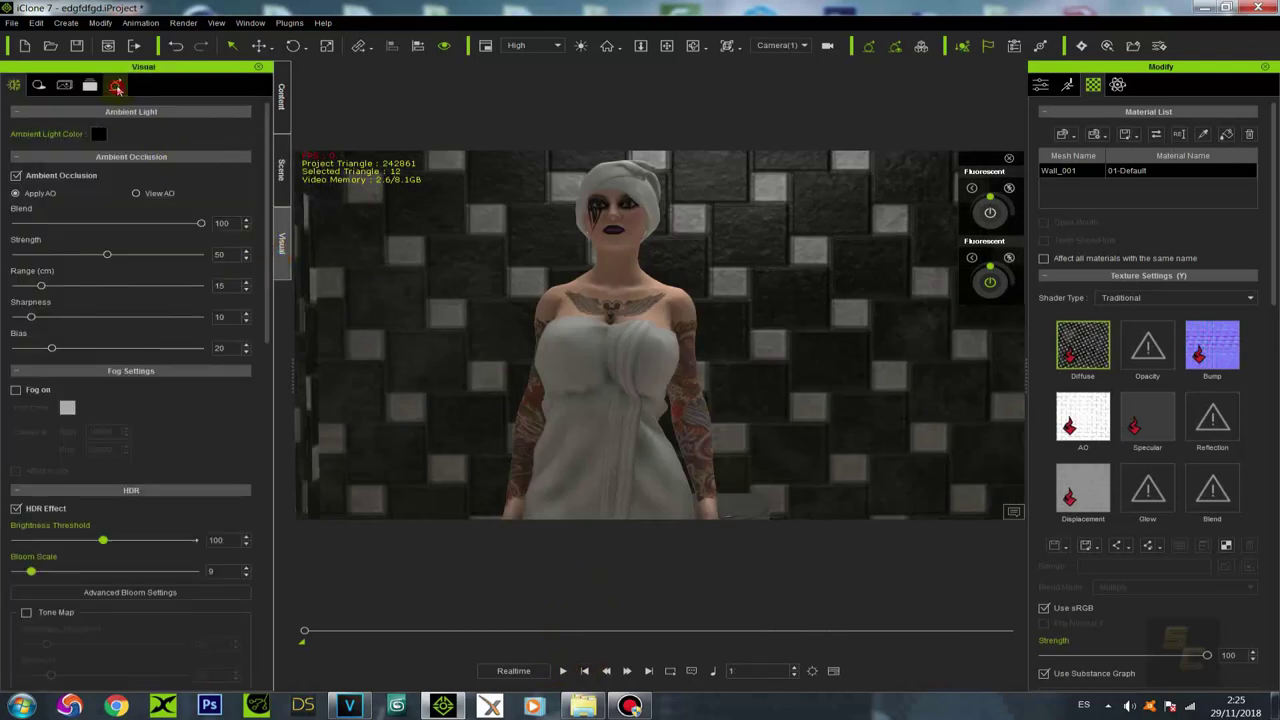
left_click(38, 86)
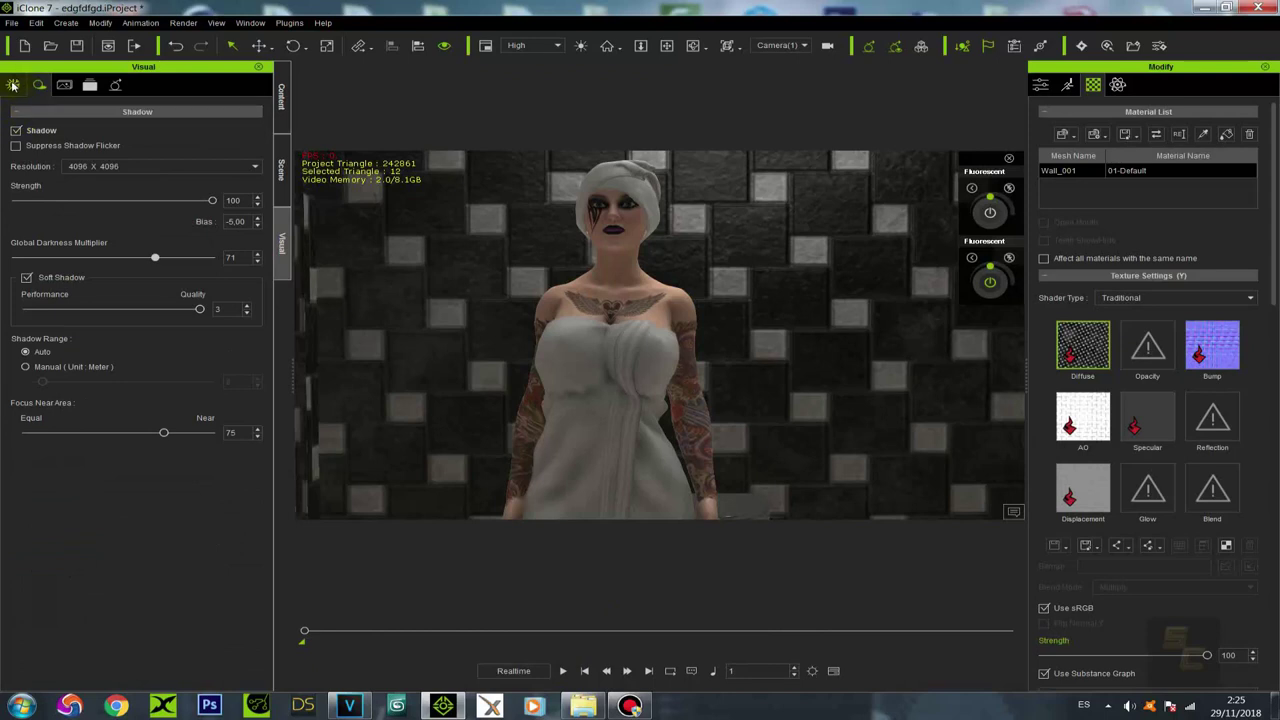
left_click(115, 85)
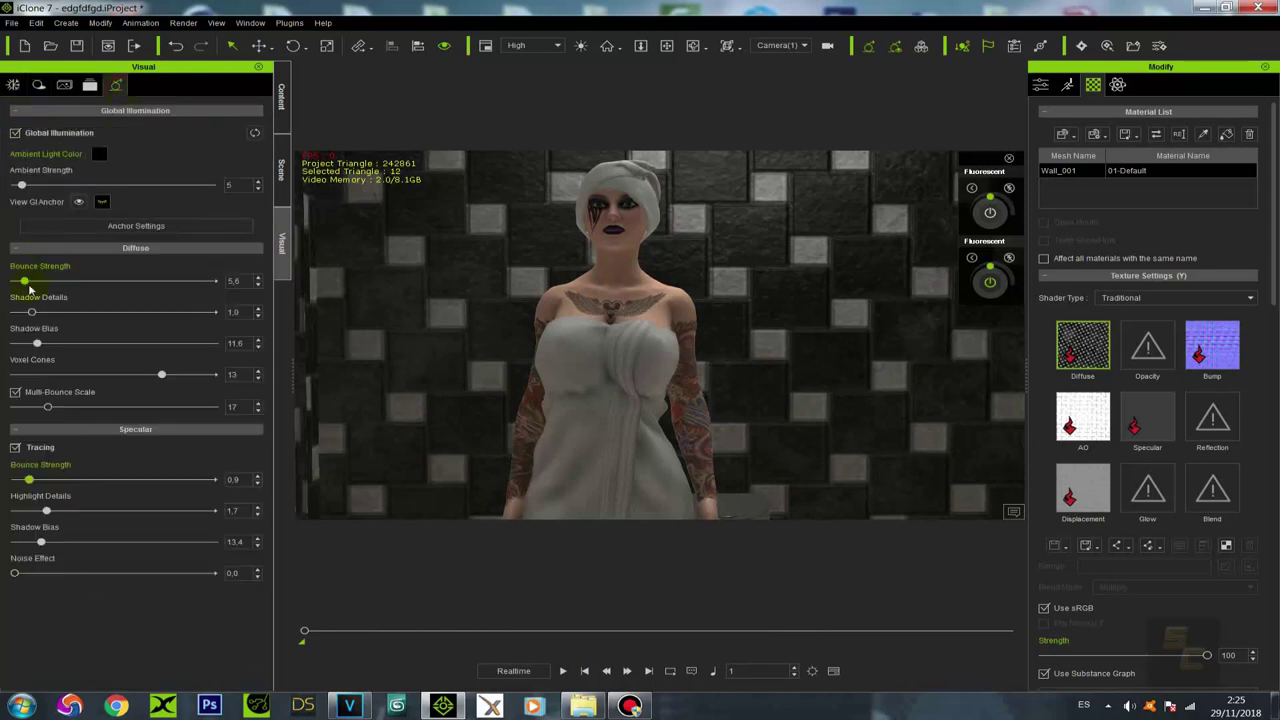
left_click_drag(30, 285, 36, 287)
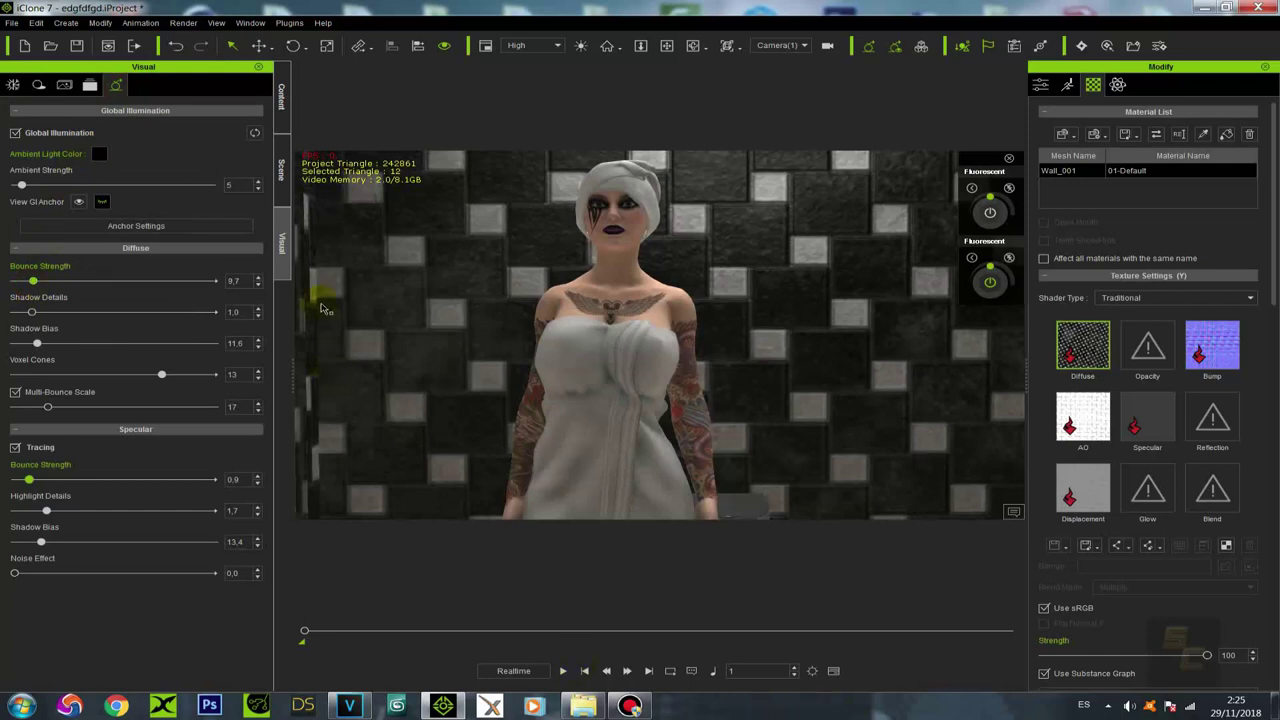
Step: Raise the Image Based Lighting strength to 58 and play the animation to check the avatar's lighting
left_click(39, 85)
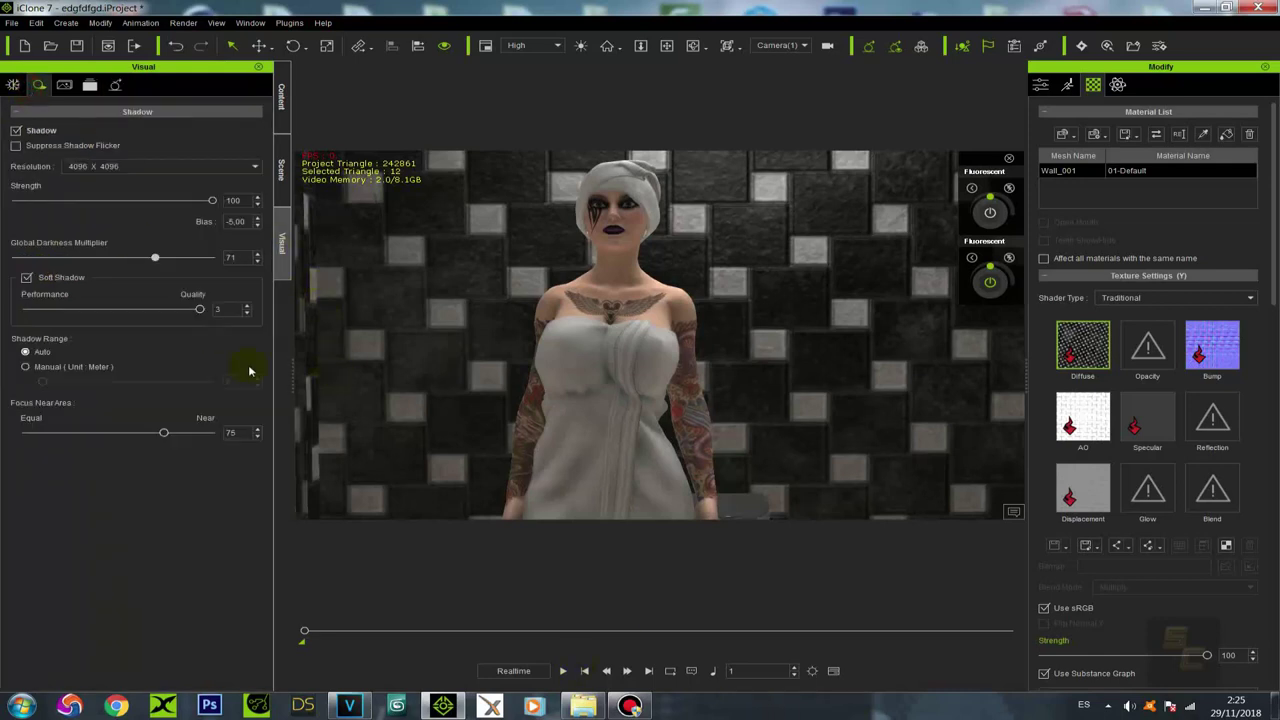
left_click(13, 85)
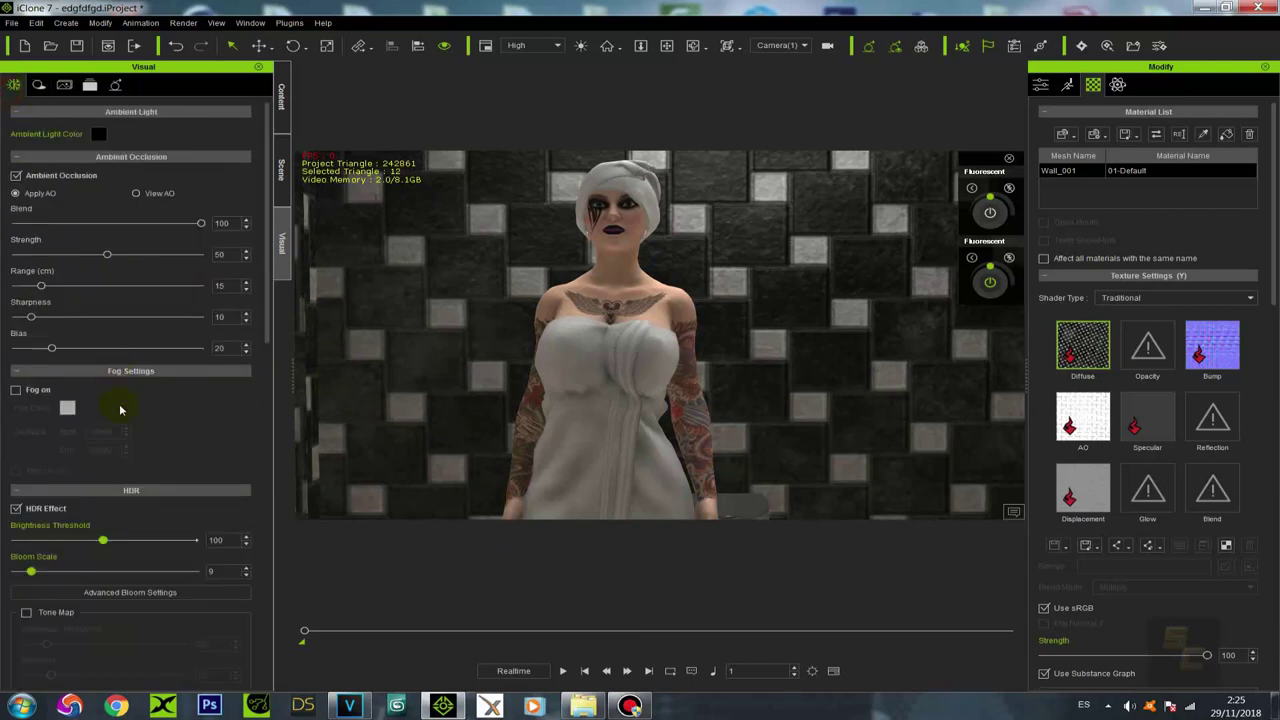
scroll(120, 410, "down", 6)
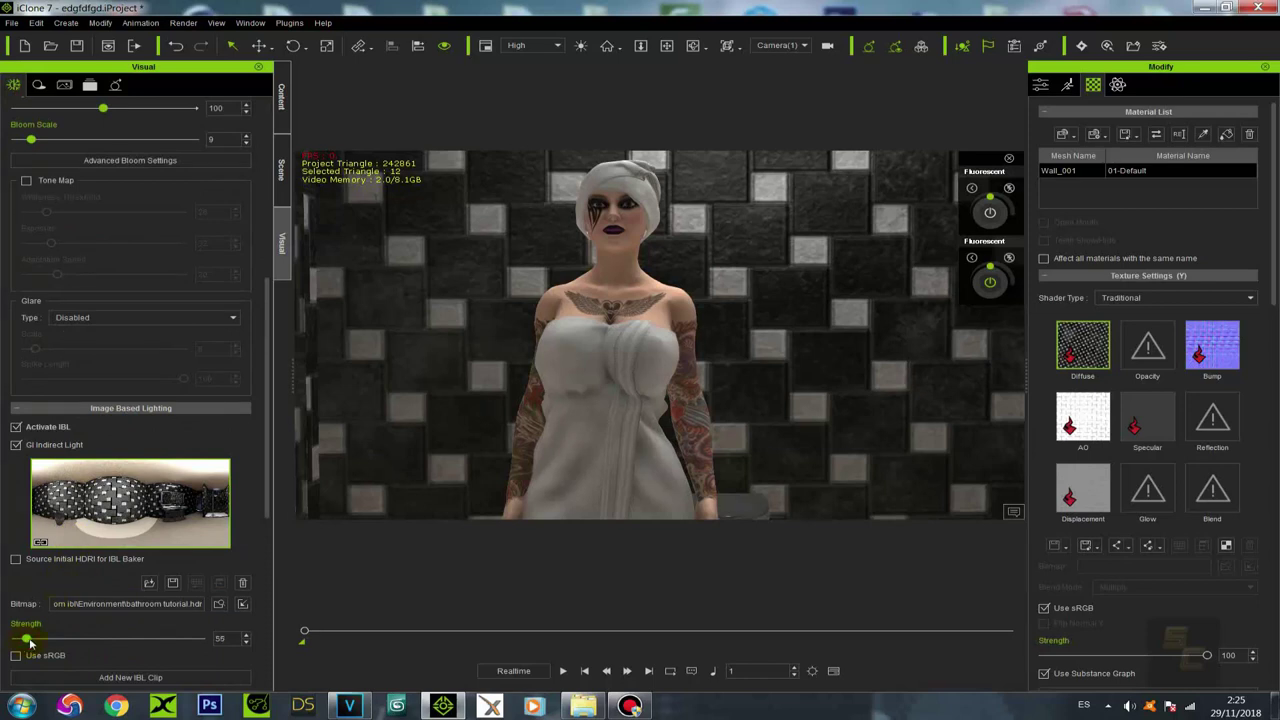
left_click_drag(30, 643, 31, 643)
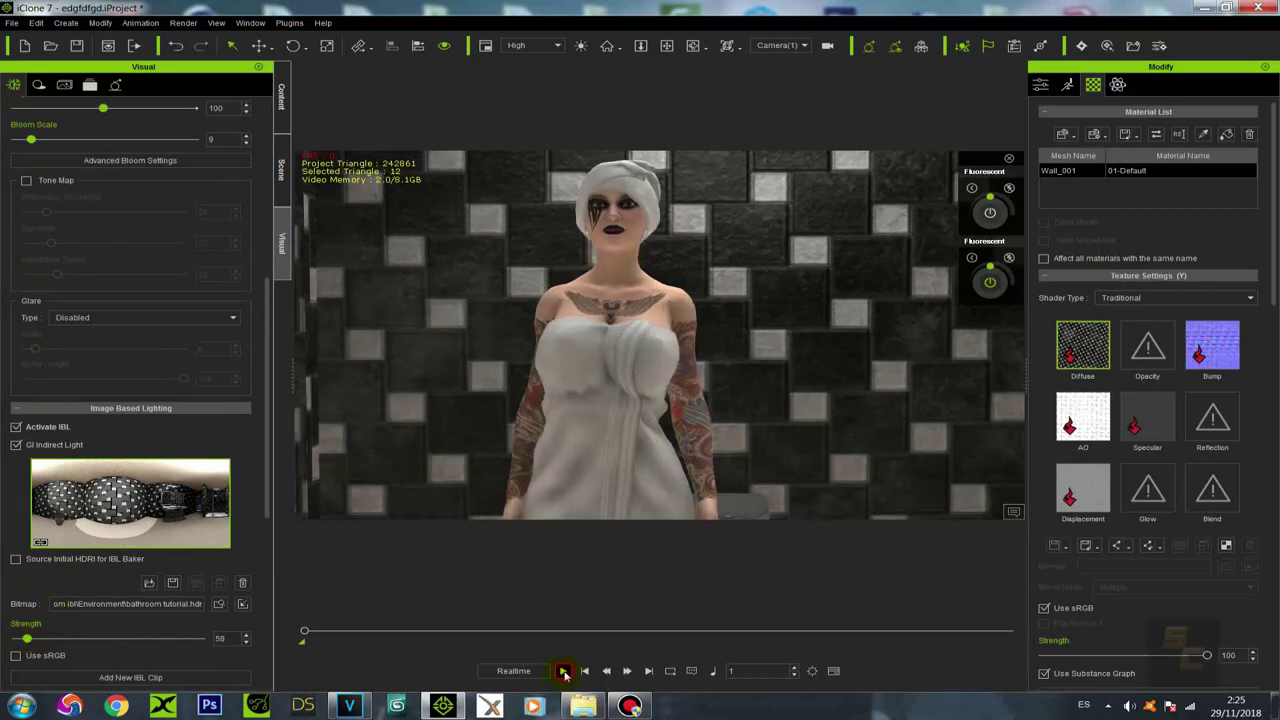
left_click(564, 671)
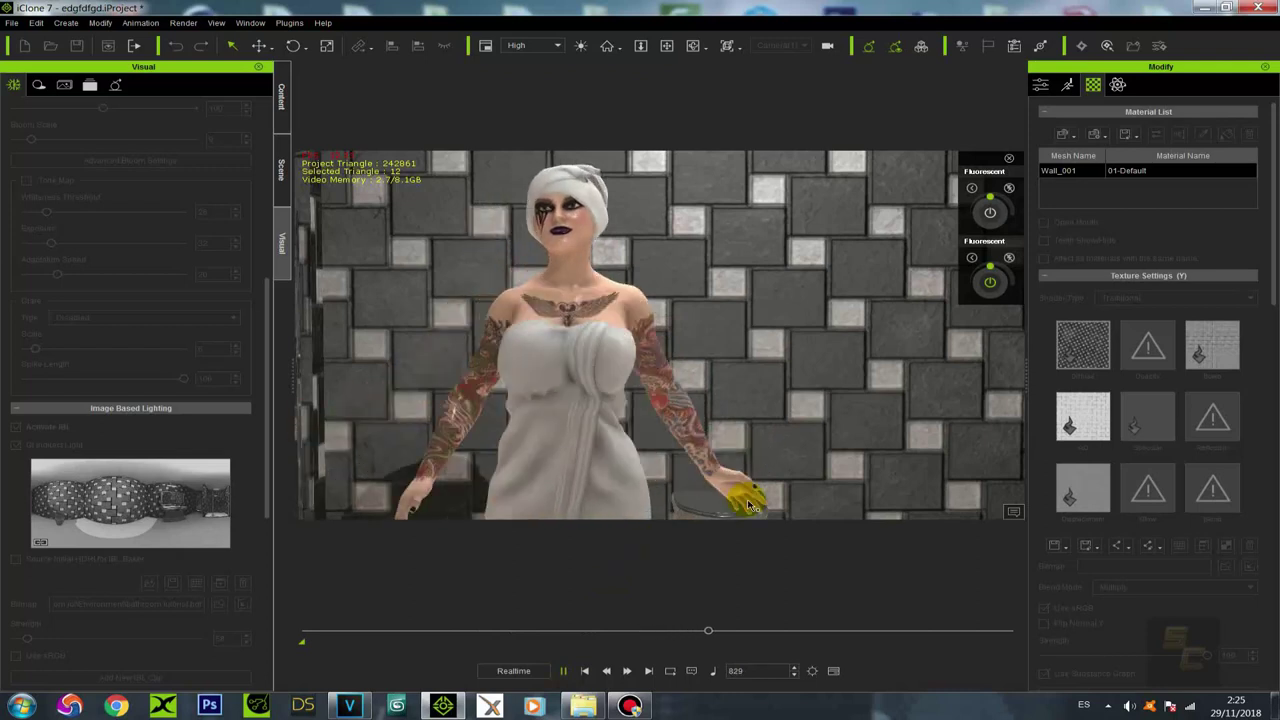
left_click(563, 671)
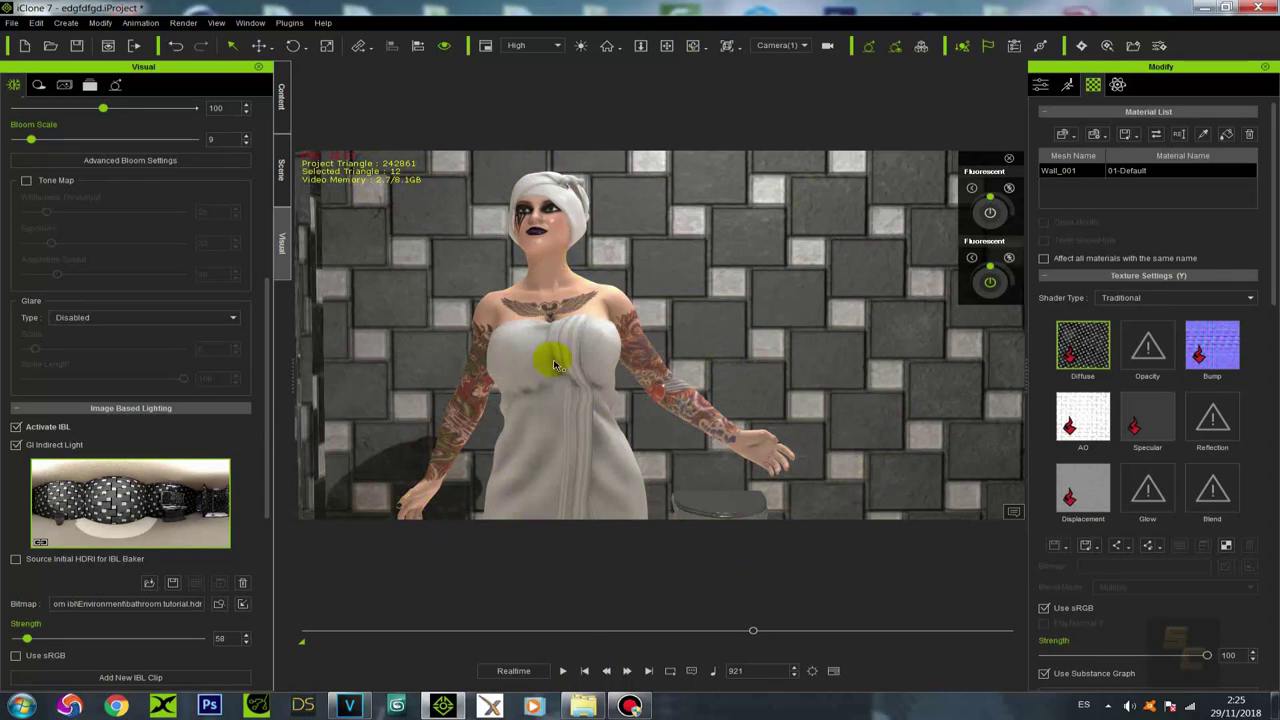
Step: Bring Camera(1) slightly closer to the avatar and go back to frame 920
scroll(560, 287, "down", 1)
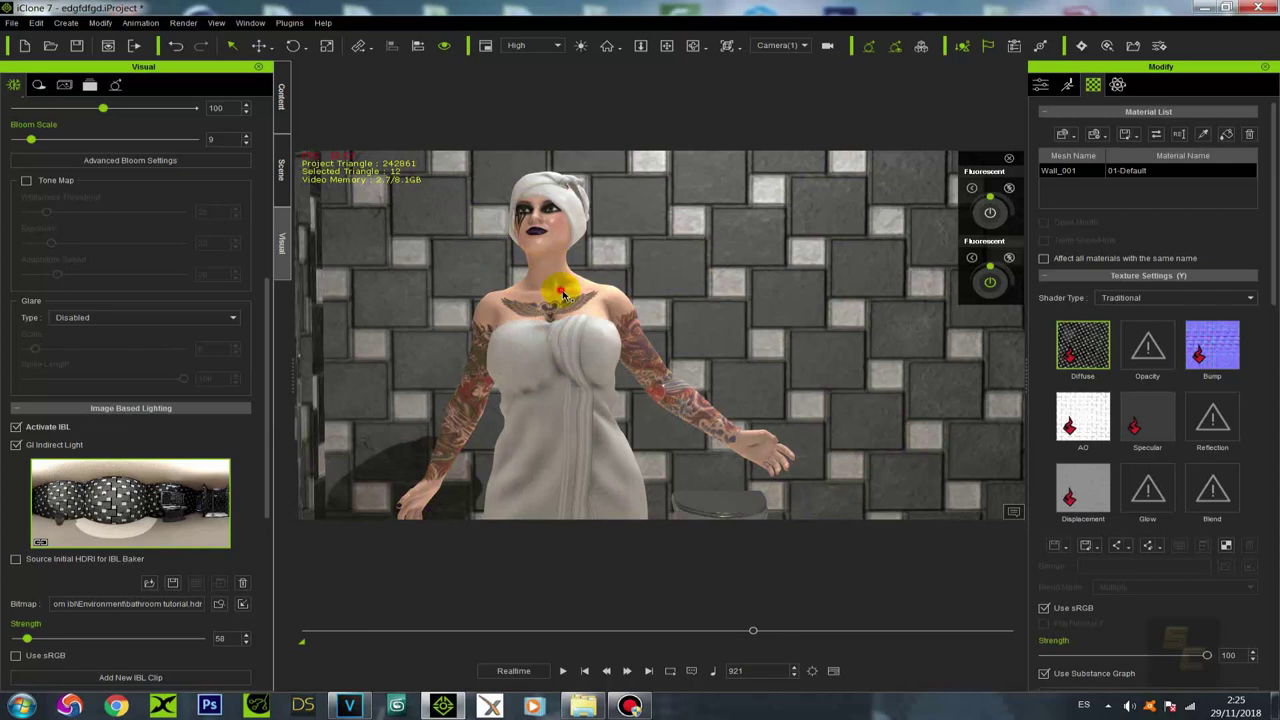
left_click_drag(559, 287, 677, 320)
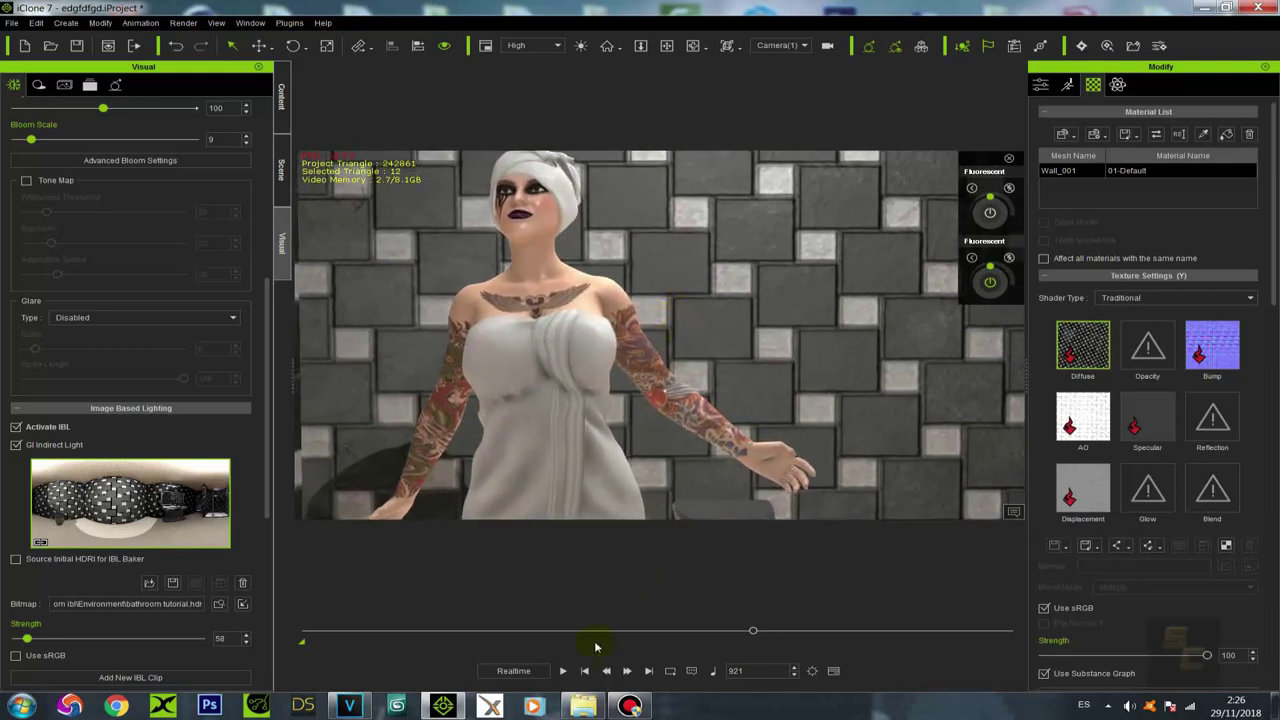
left_click(605, 671)
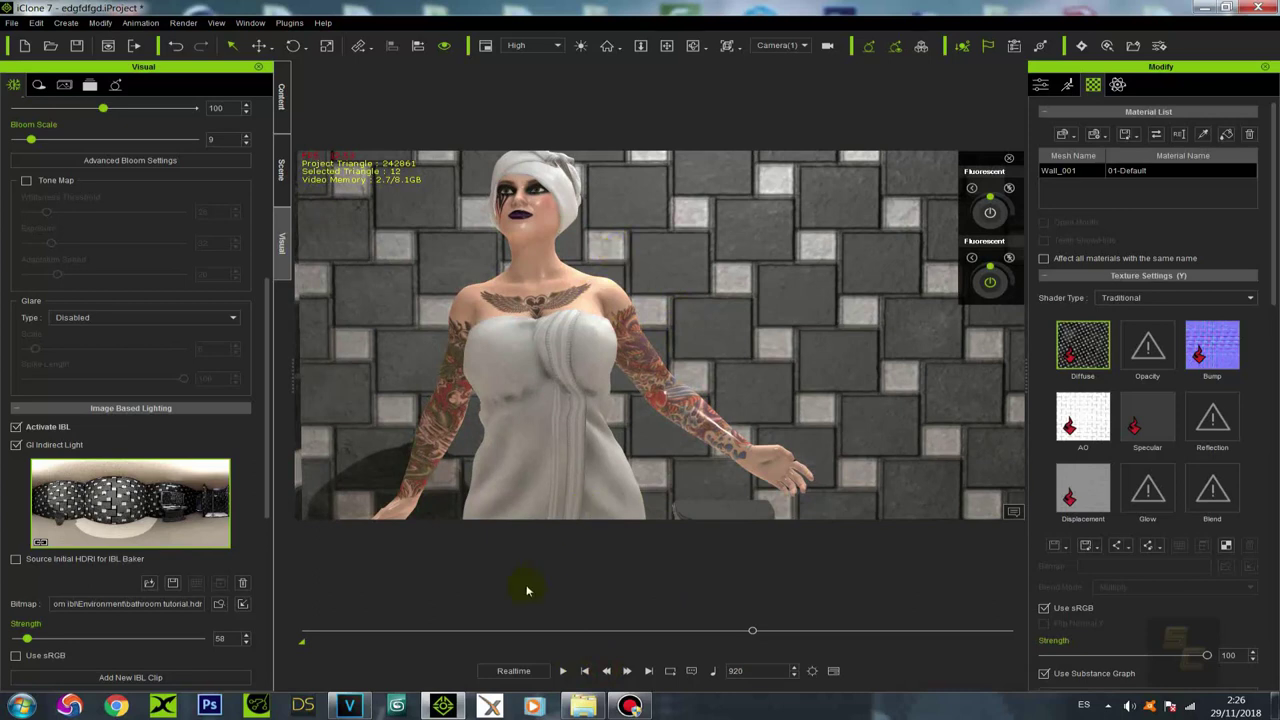
Step: Switch to VEGAS Pro and preview the rendered "morrir posing 3" clip from its start
left_click(360, 705)
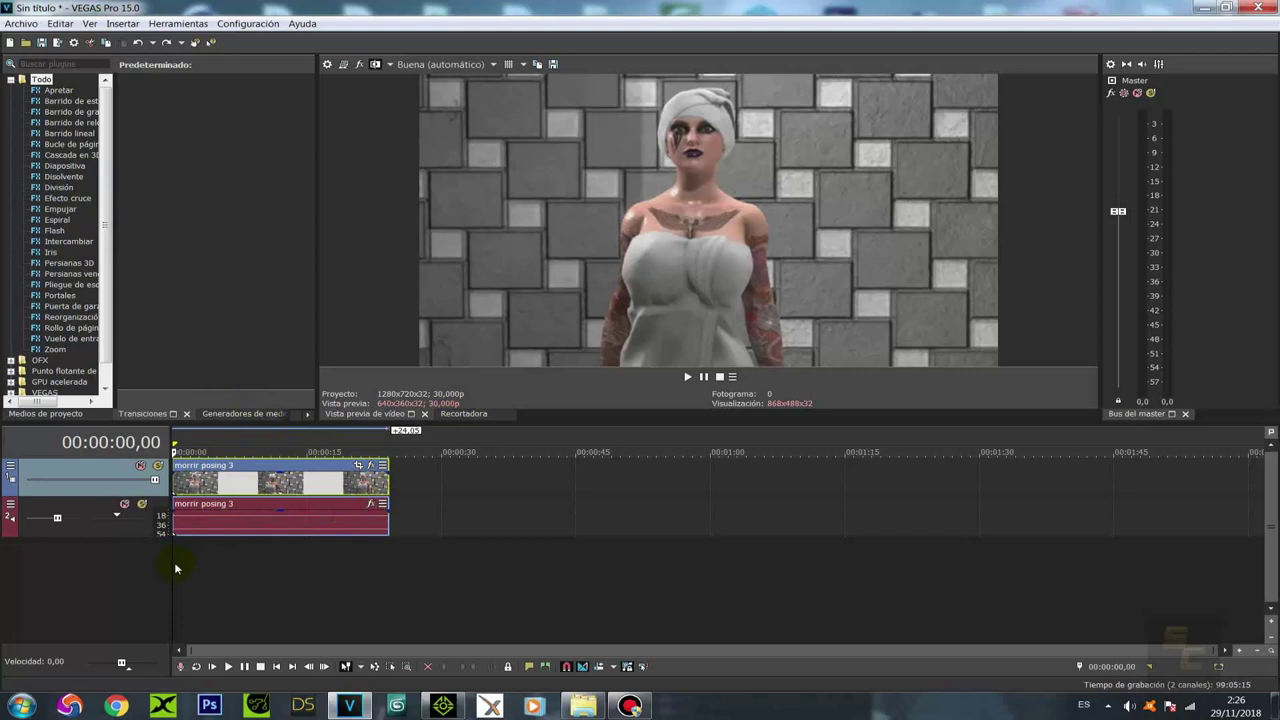
key("space")
left_click_drag(197, 563, 100, 563)
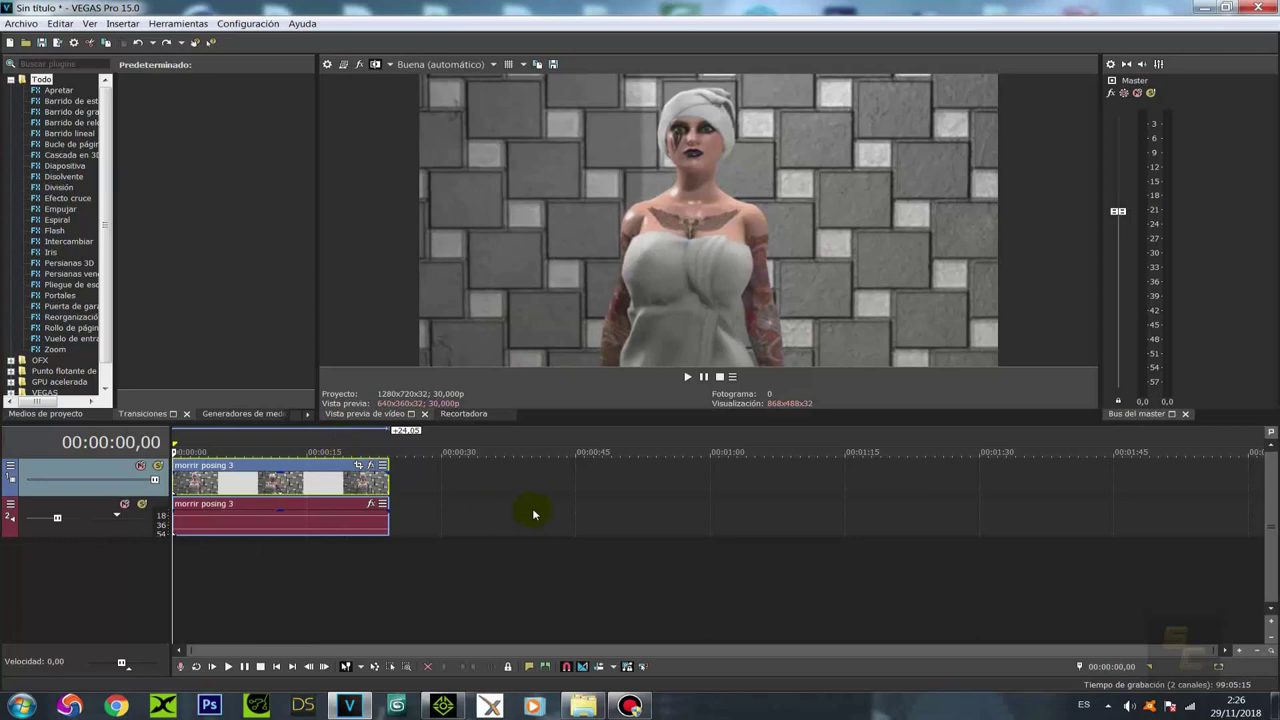
Step: Try flipping the "morrir posing 3" clip horizontally in Pan/Crop with the cursor at 00:00:03,19
left_click(283, 481)
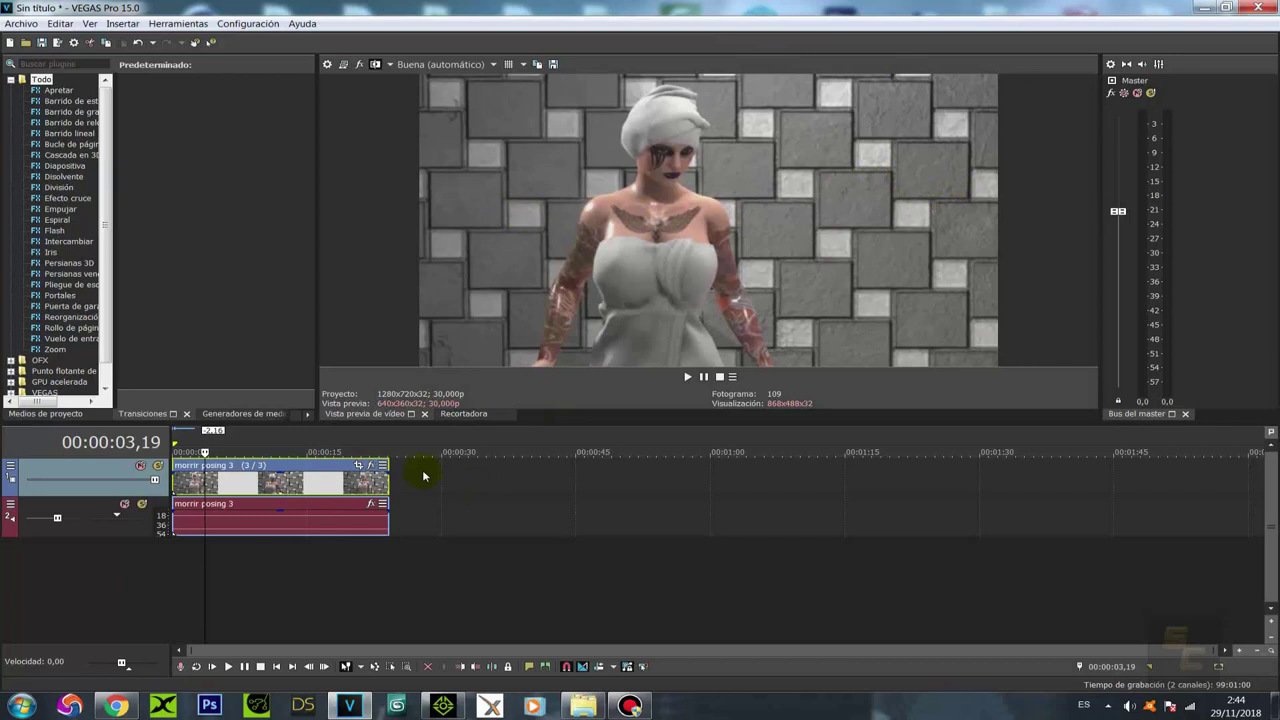
left_click(370, 465)
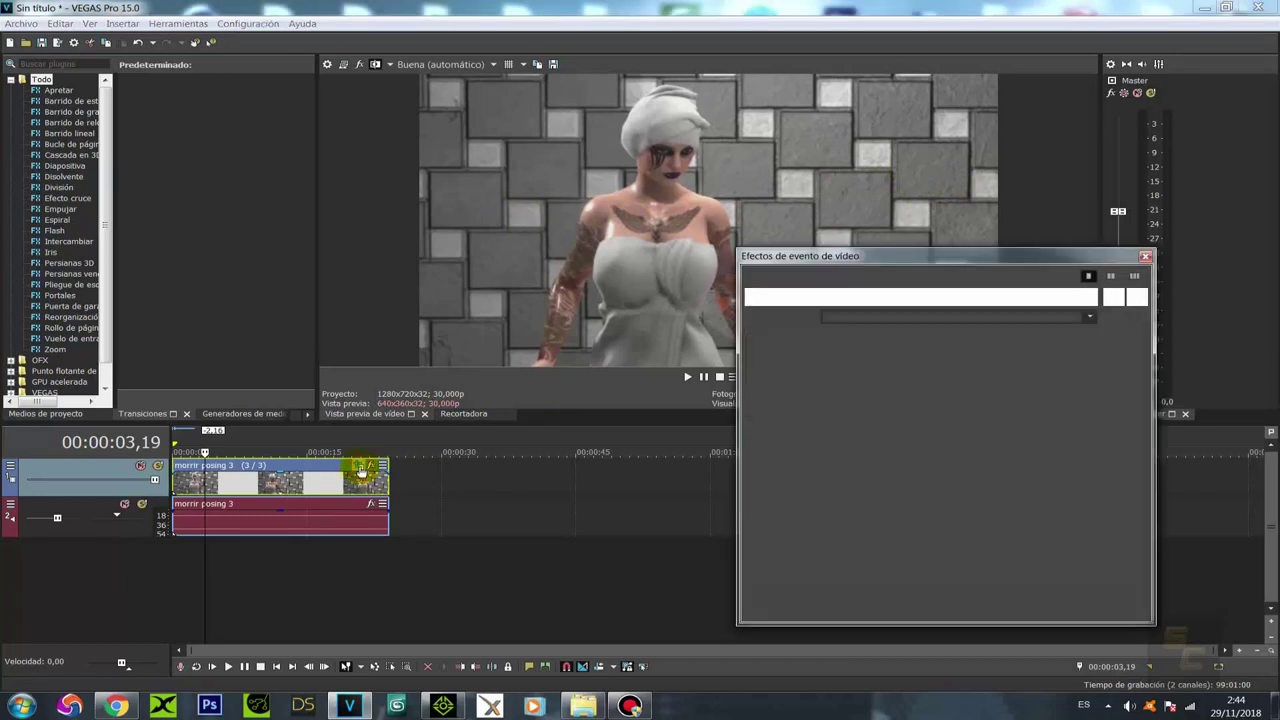
left_click_drag(976, 262, 925, 180)
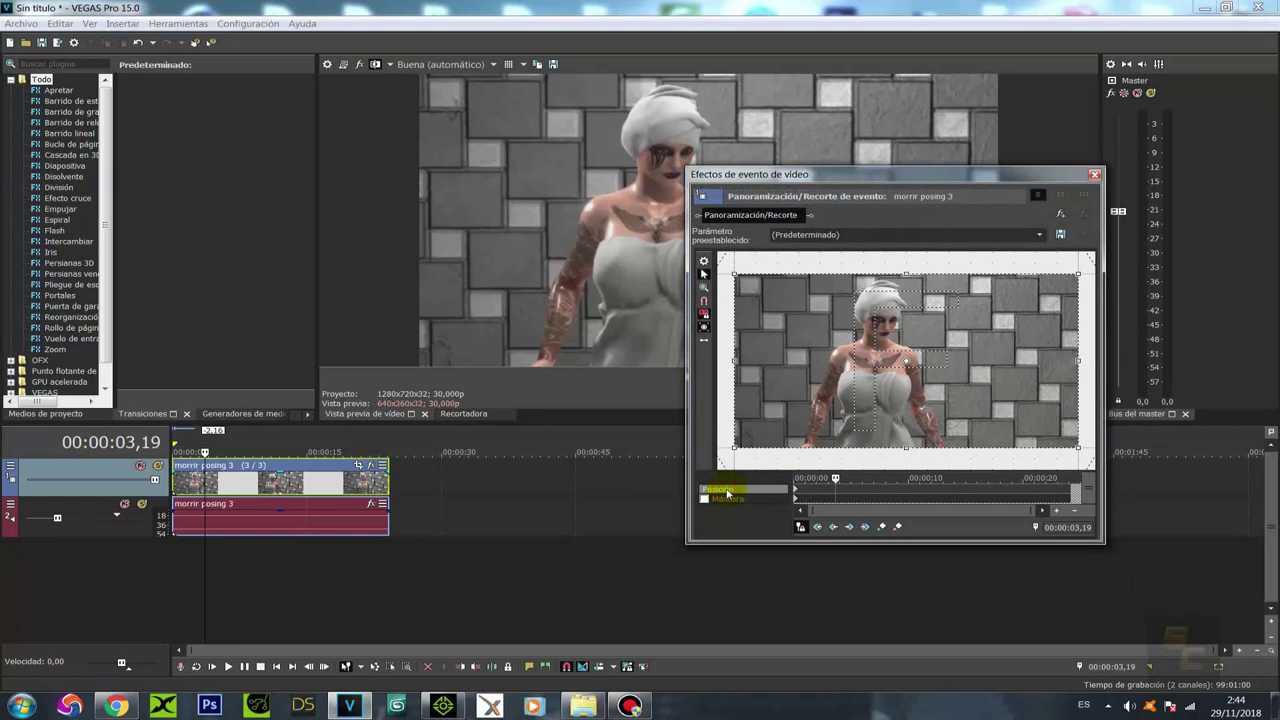
right_click(793, 360)
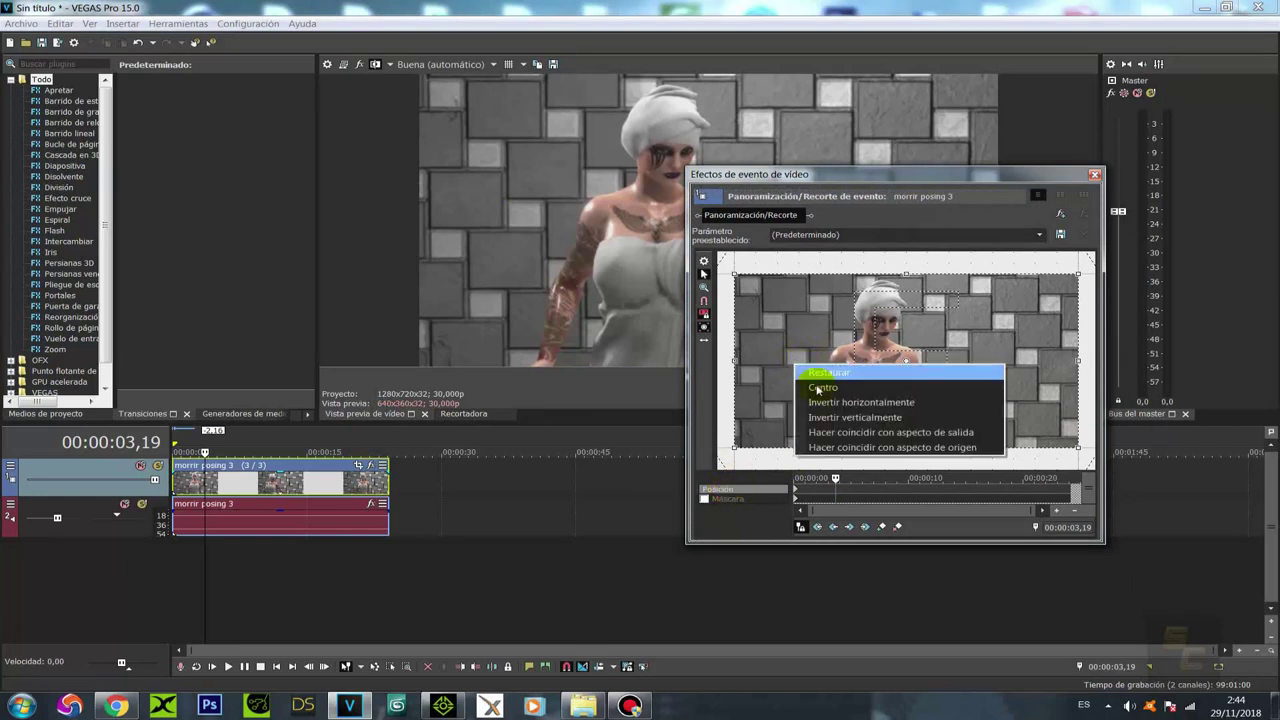
left_click(822, 402)
left_click_drag(947, 176, 810, 186)
left_click(962, 190)
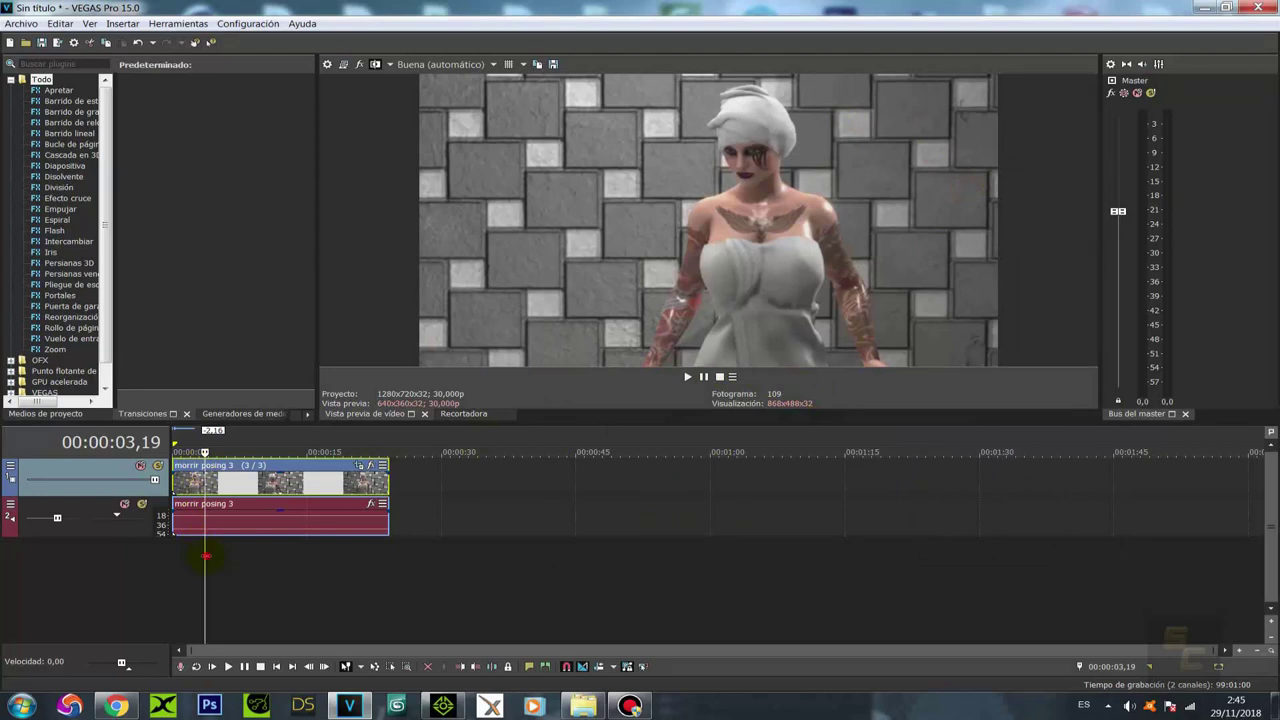
Step: Play the clip twice from its start to check the horizontal flip
left_click_drag(205, 556, 166, 560)
left_click(687, 376)
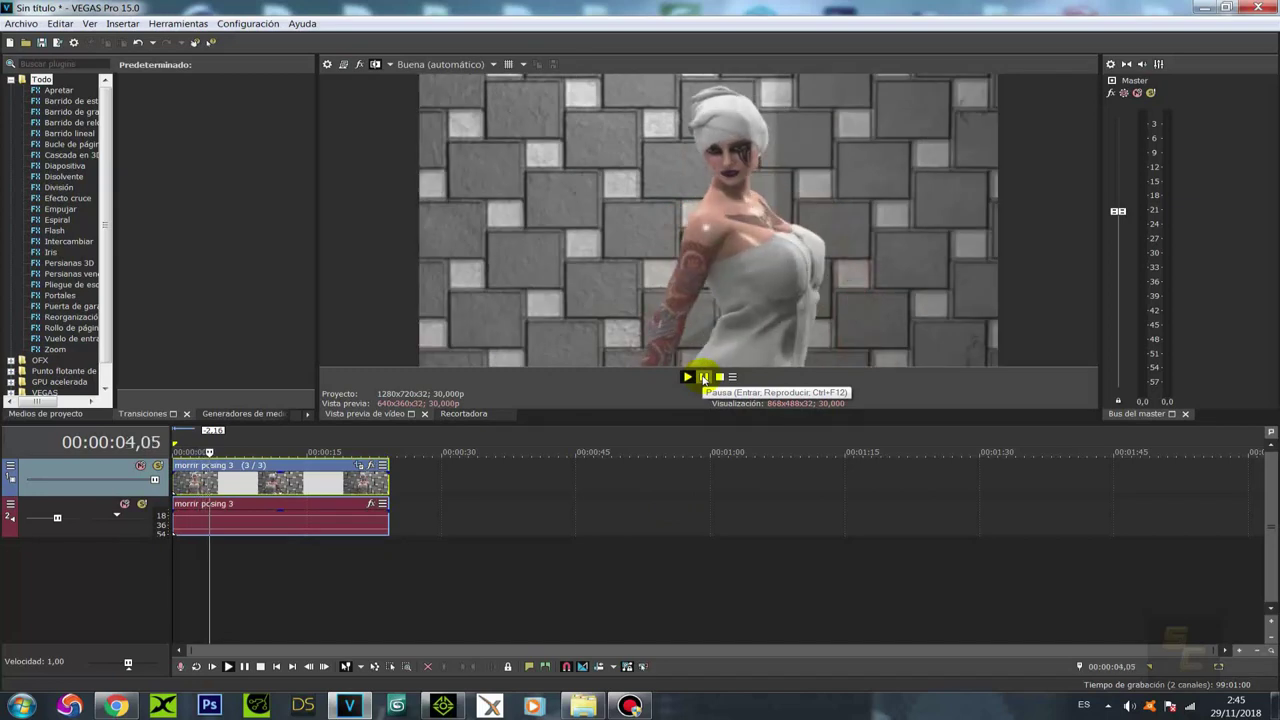
left_click(719, 376)
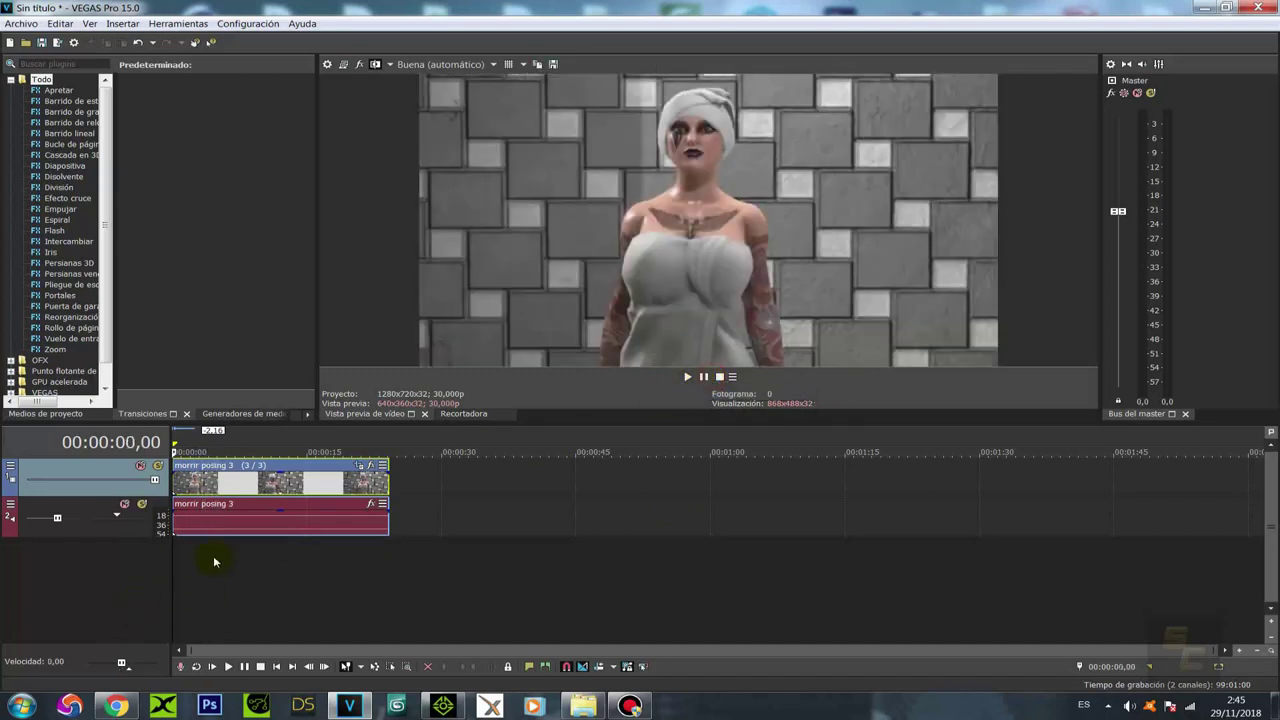
left_click(686, 377)
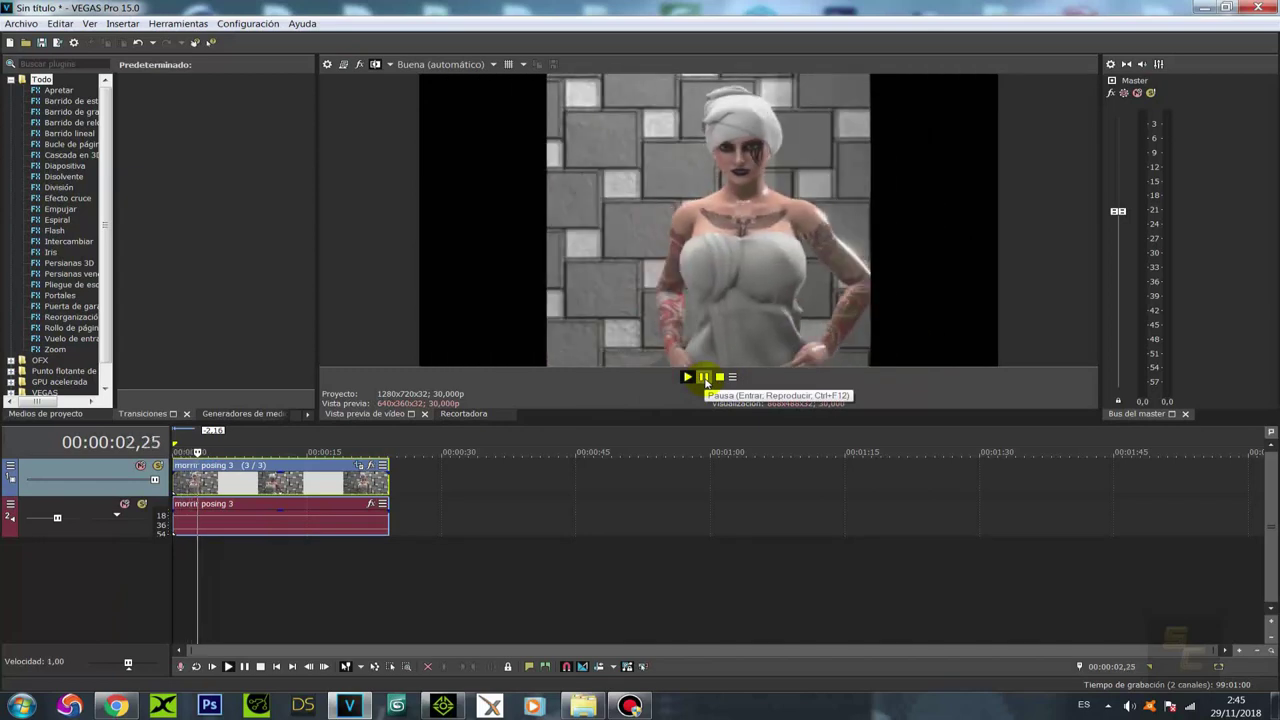
left_click(719, 376)
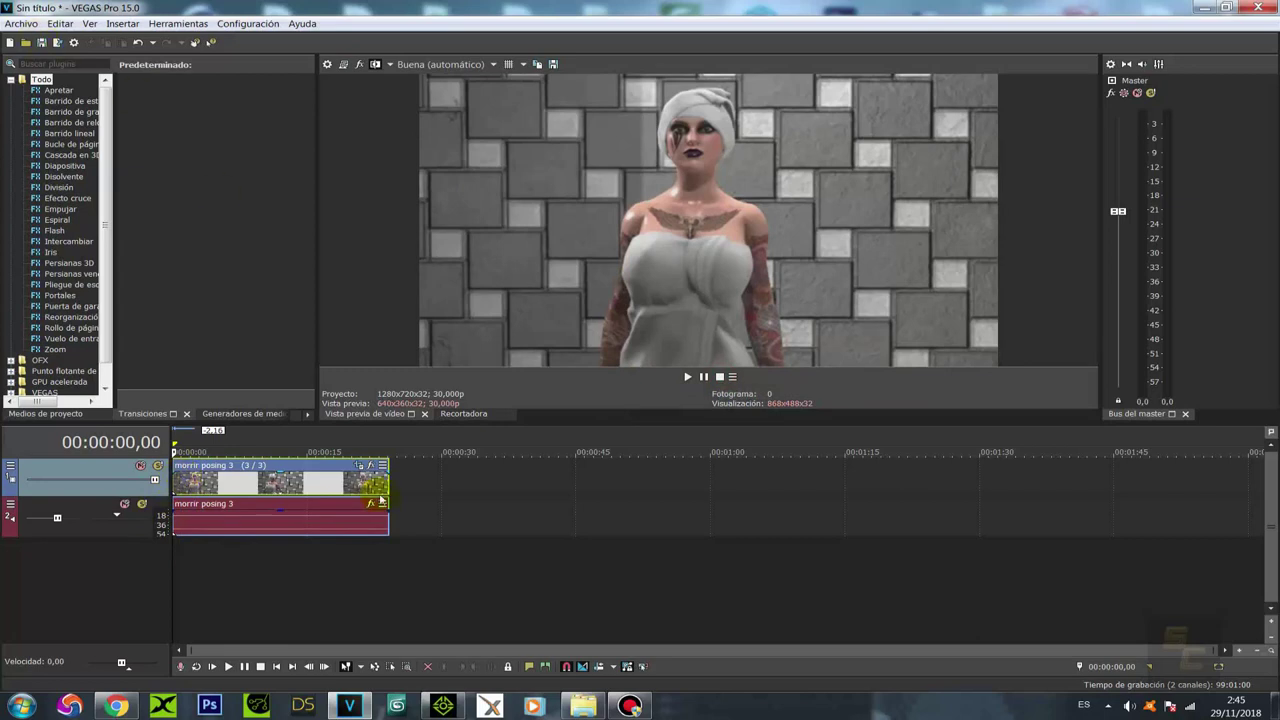
Step: Delete the Pan/Crop position keyframe at 00:00:03,19 and flip the clip horizontally at the starting keyframe
left_click(360, 467)
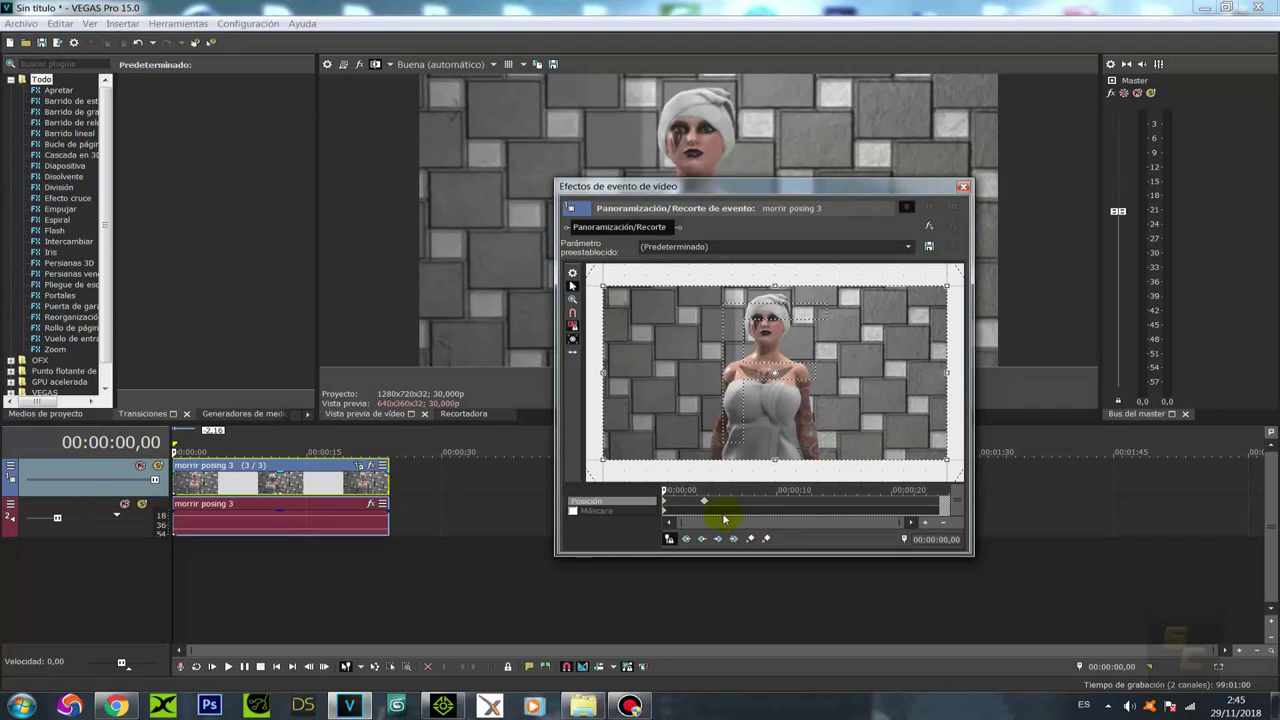
right_click(704, 503)
left_click(714, 511)
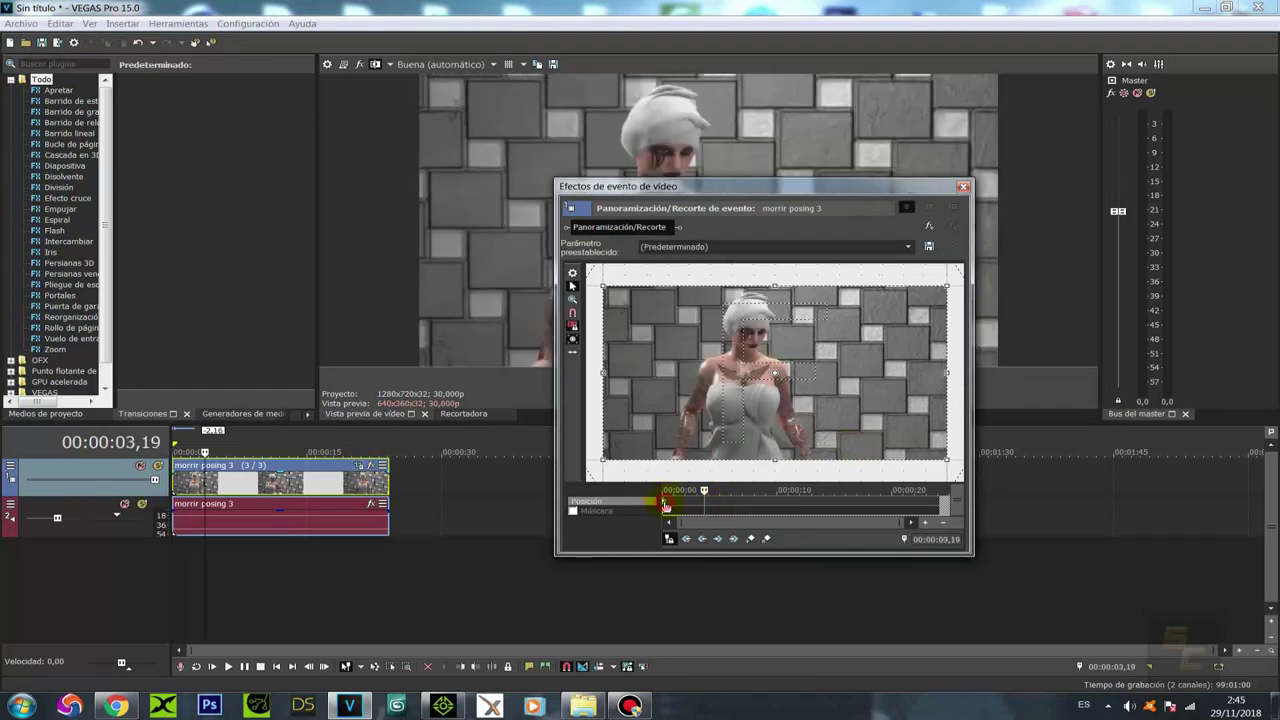
left_click(665, 503)
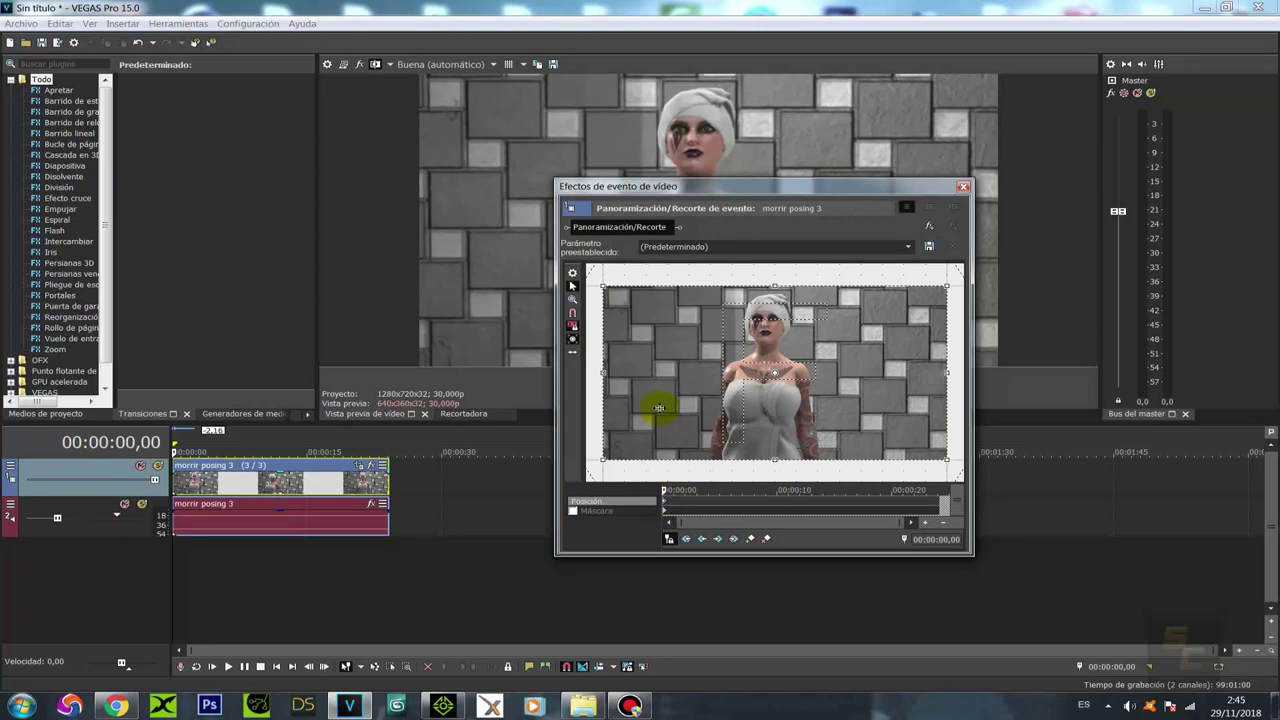
right_click(651, 370)
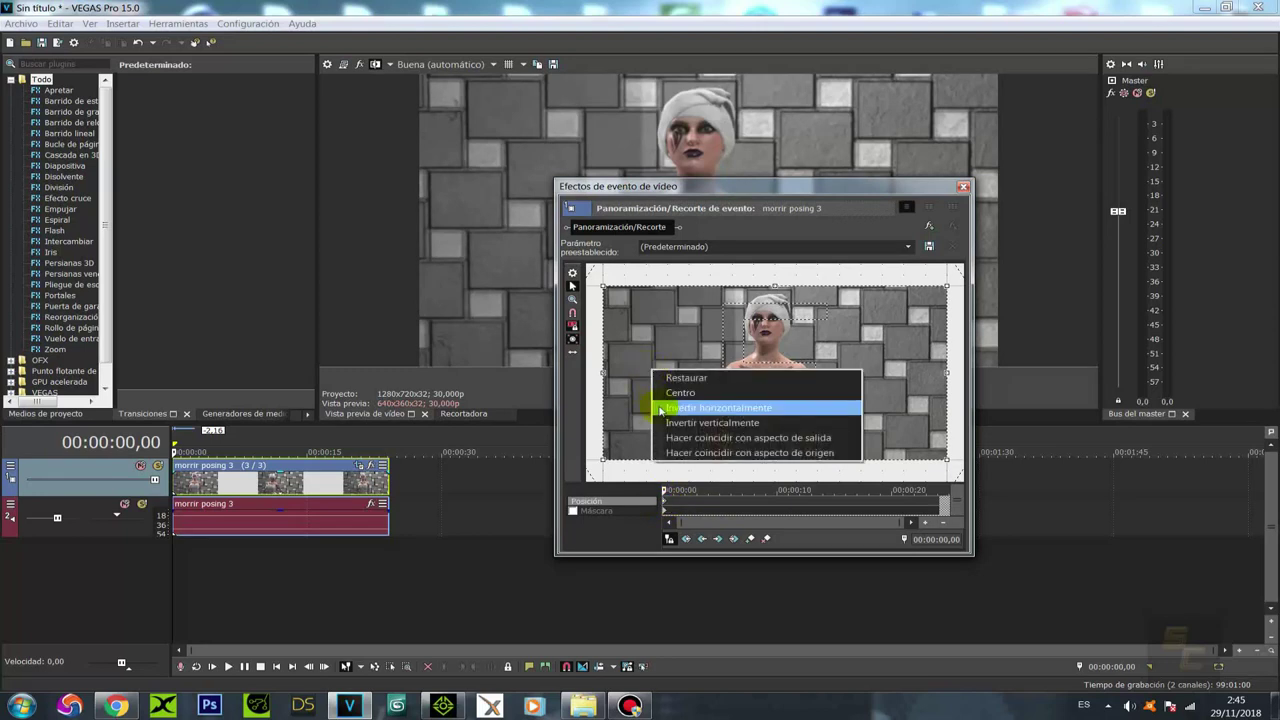
left_click(674, 408)
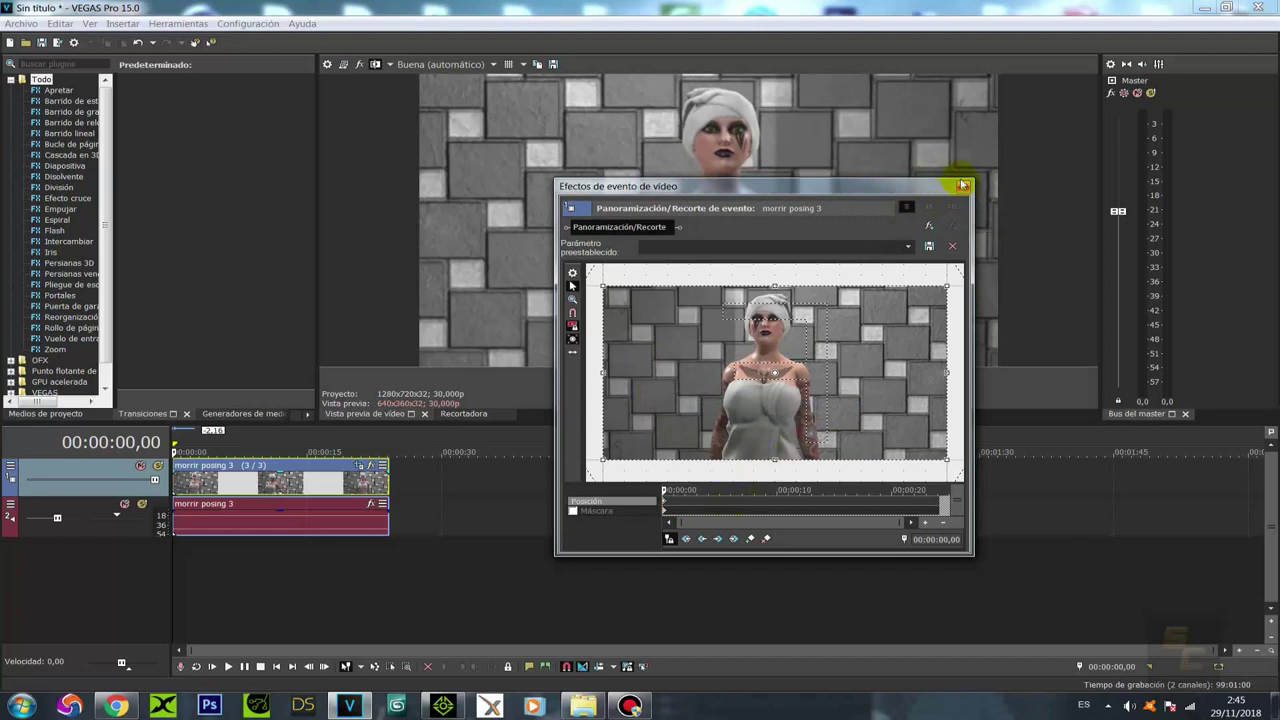
left_click(963, 187)
Step: Preview the flipped clip from its beginning, check a frame around 00:00:05,20 and return to the start
left_click(688, 376)
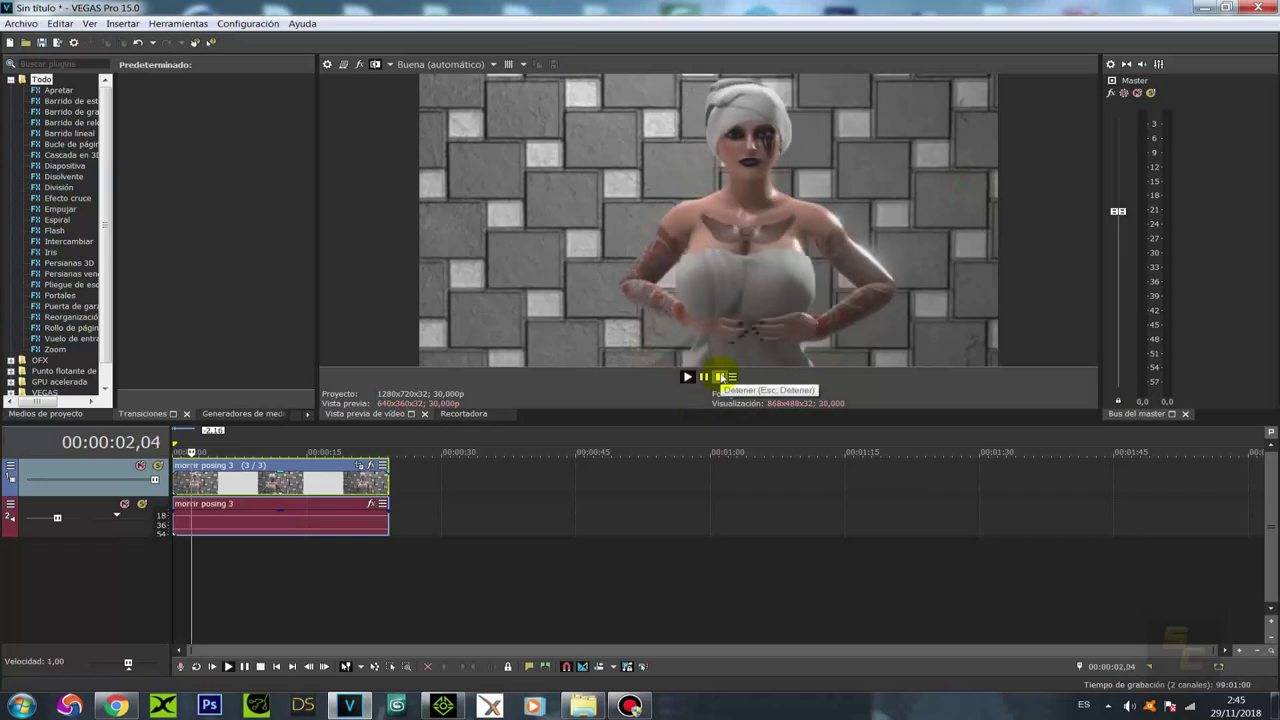
left_click(720, 376)
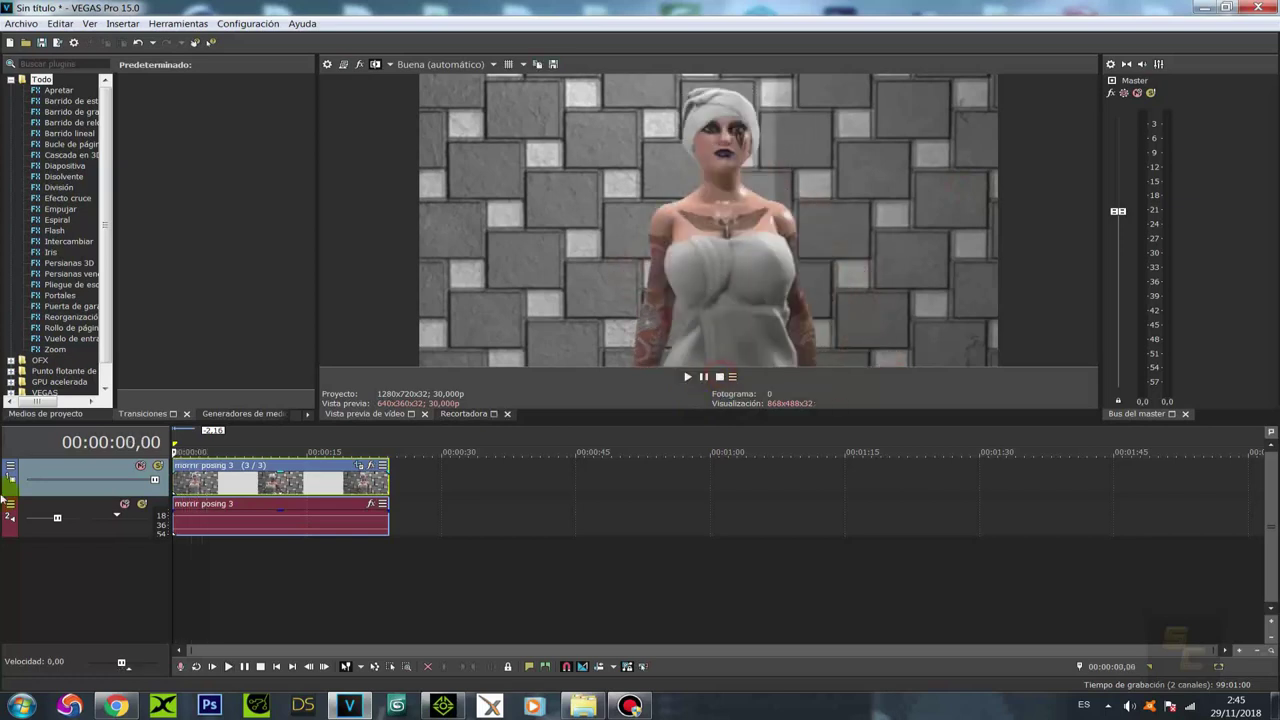
left_click(203, 480)
left_click_drag(201, 482, 10, 506)
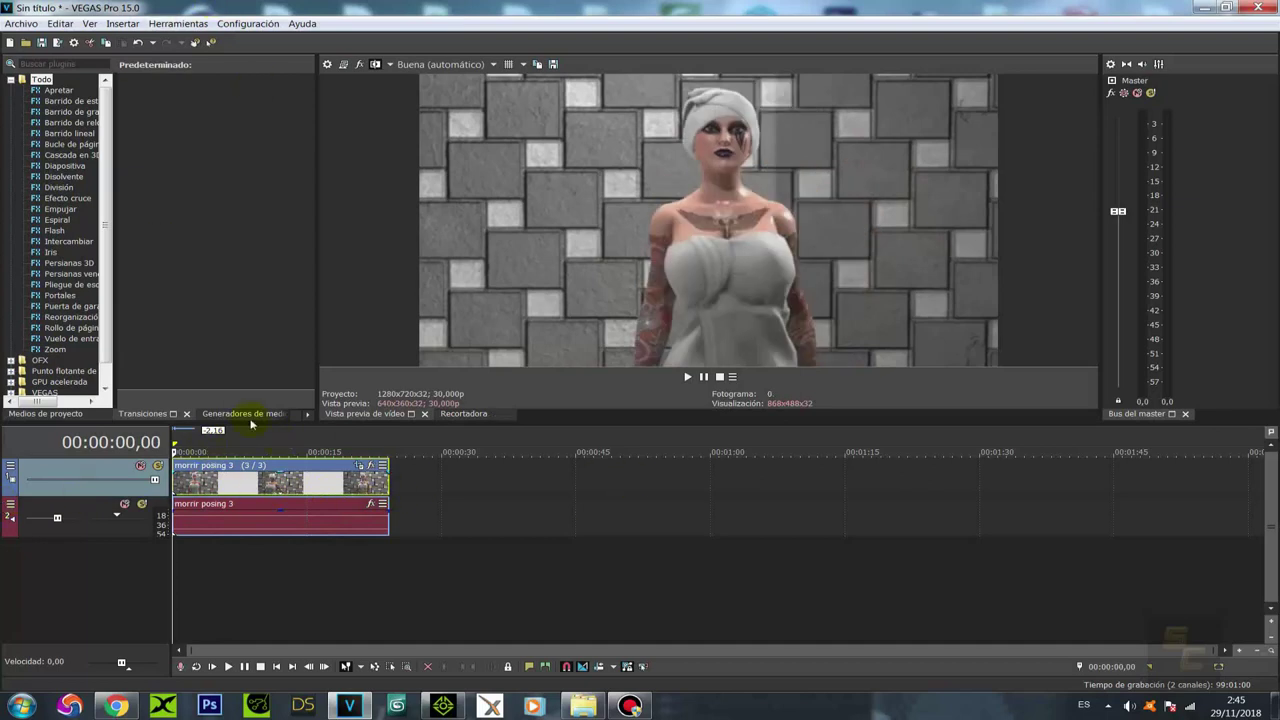
left_click(225, 483)
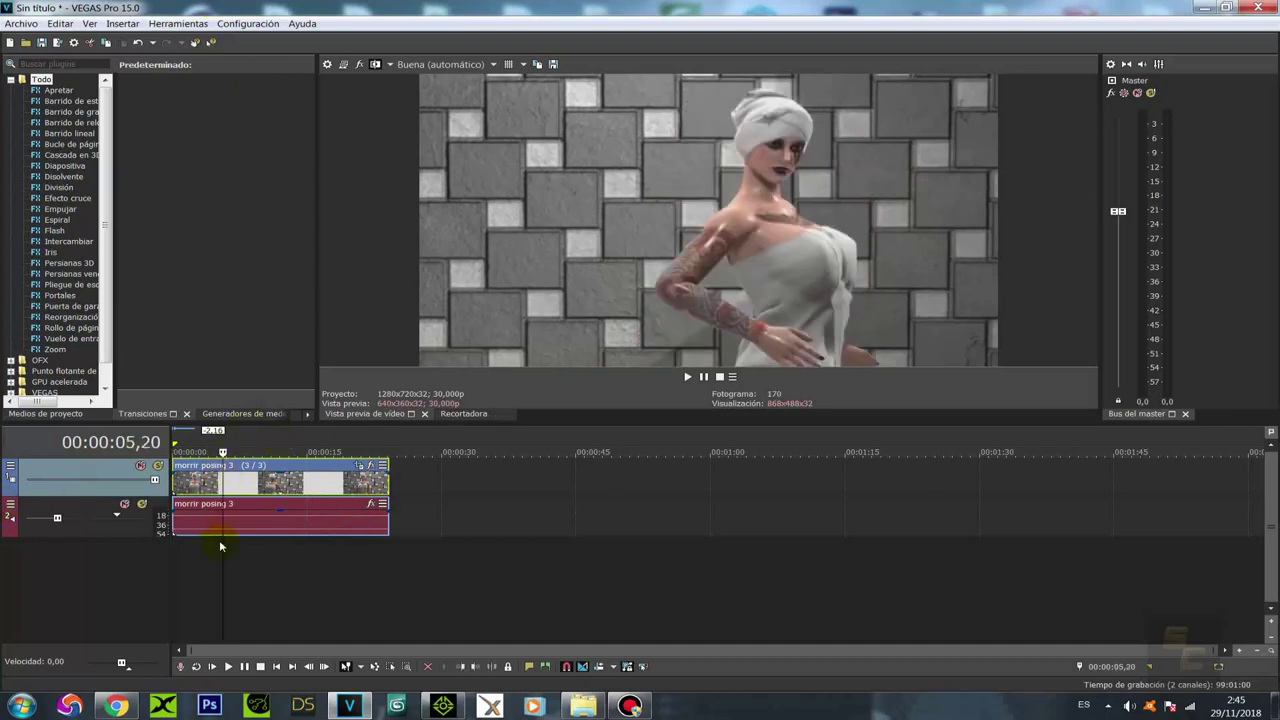
key("space")
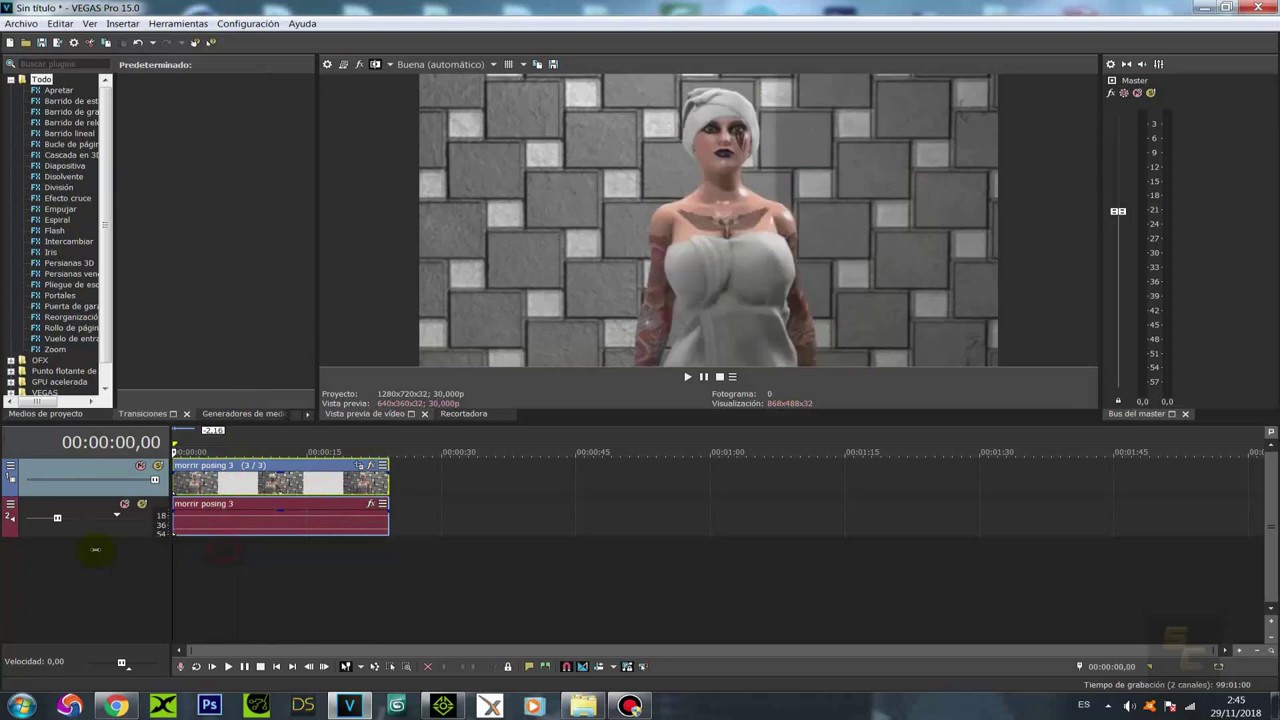
Step: Render the flipped clip as "morrir posing 6" in the "morrir posing 3" folder, using the MAGIX AVC/AAC MP4 Internet HD 720p 29.97 fps template
left_click(9, 26)
mouse_move(45, 186)
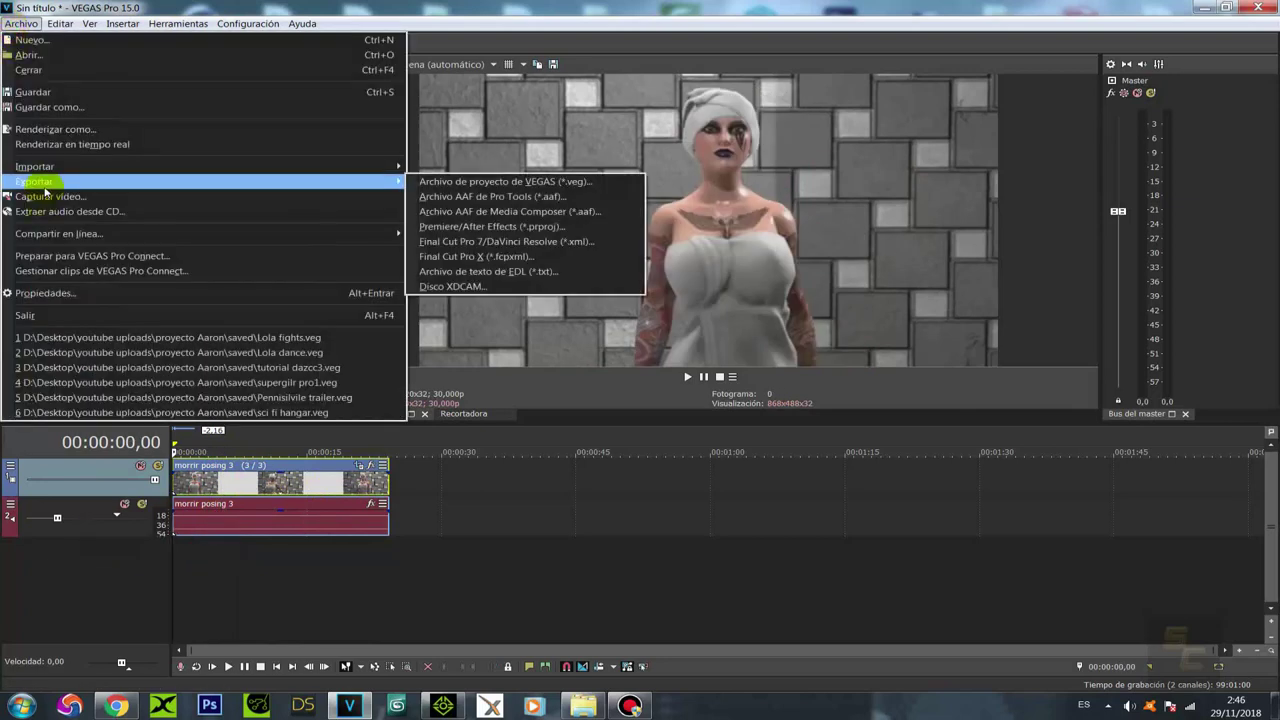
left_click(55, 129)
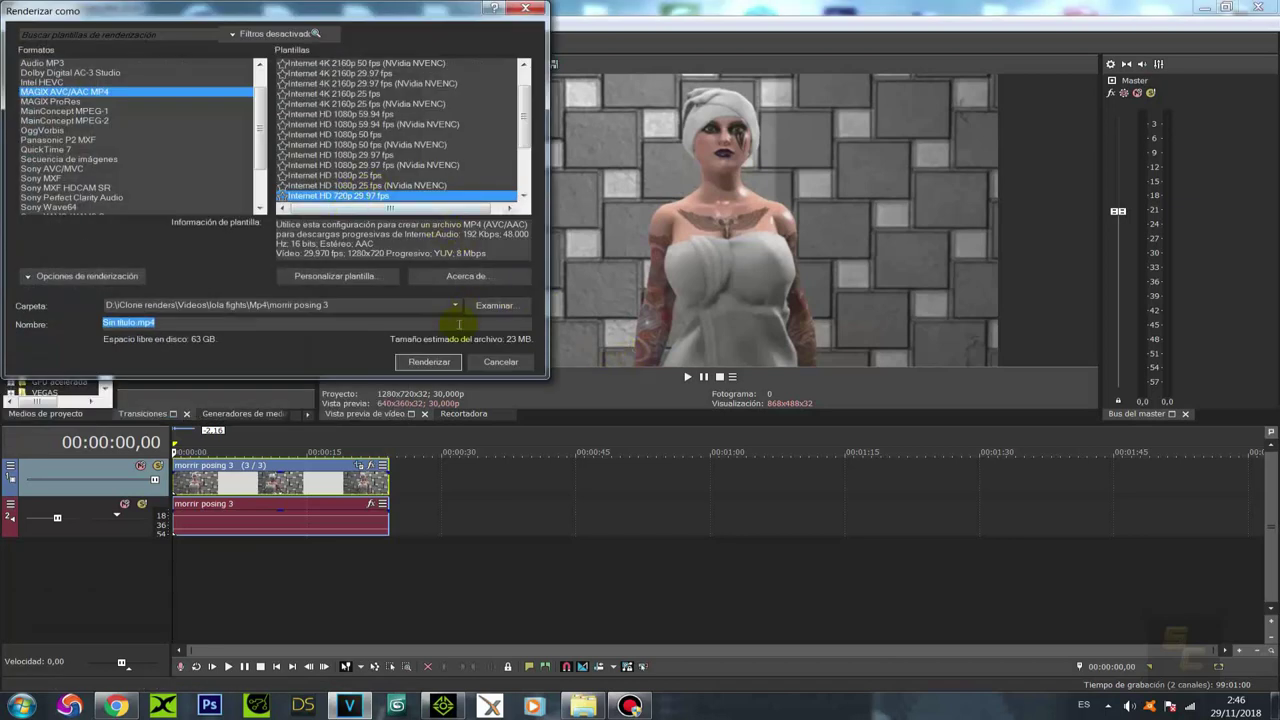
left_click(495, 306)
left_click(487, 148)
left_click(211, 417)
left_click(204, 418)
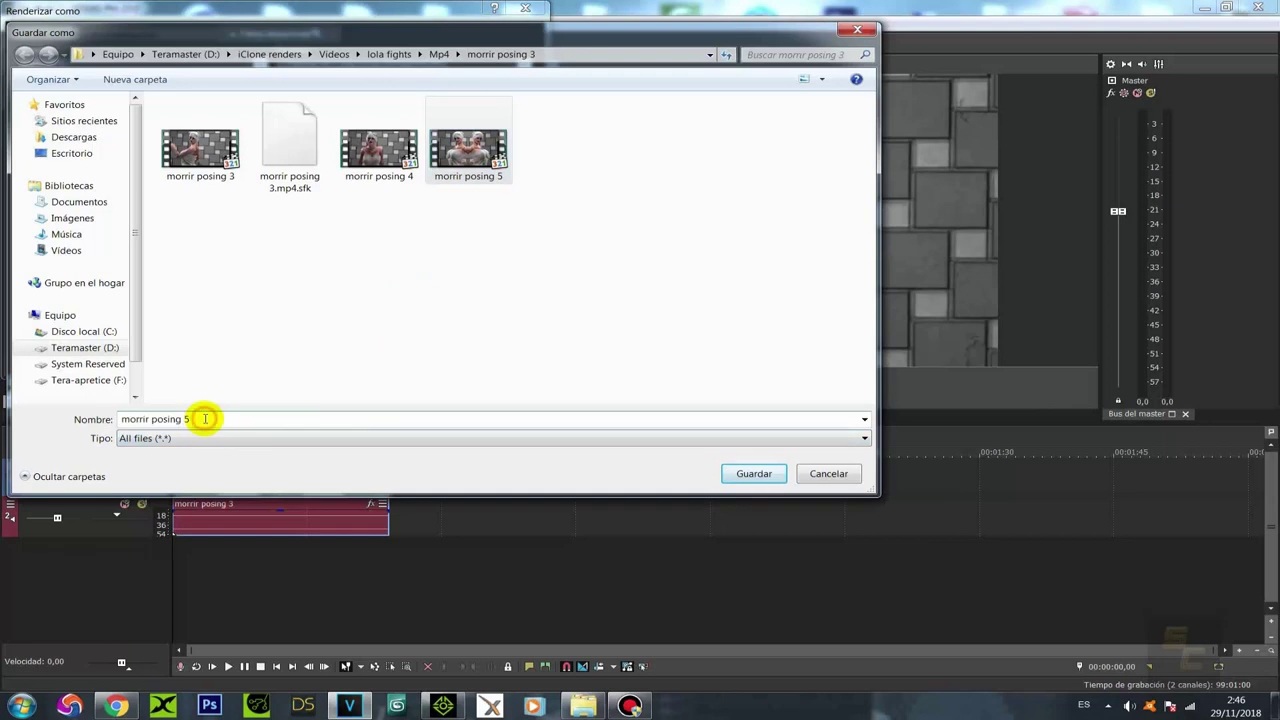
key("BackSpace")
type("6")
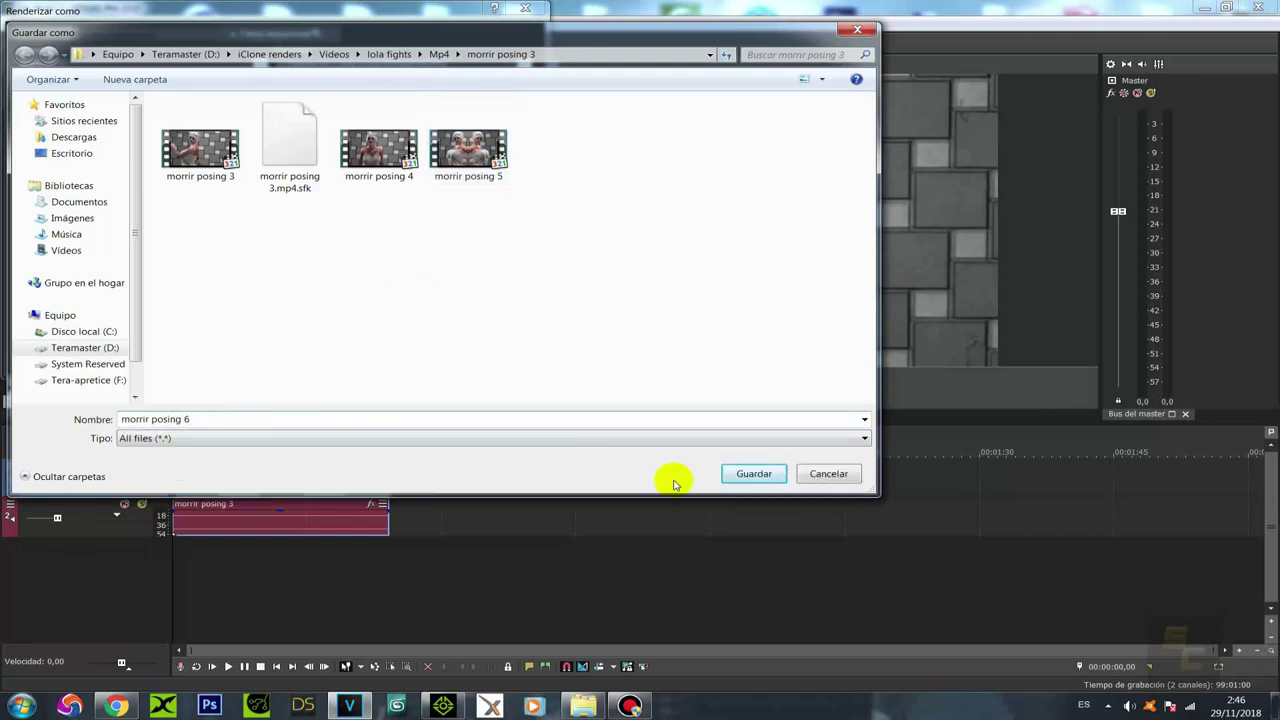
left_click(752, 473)
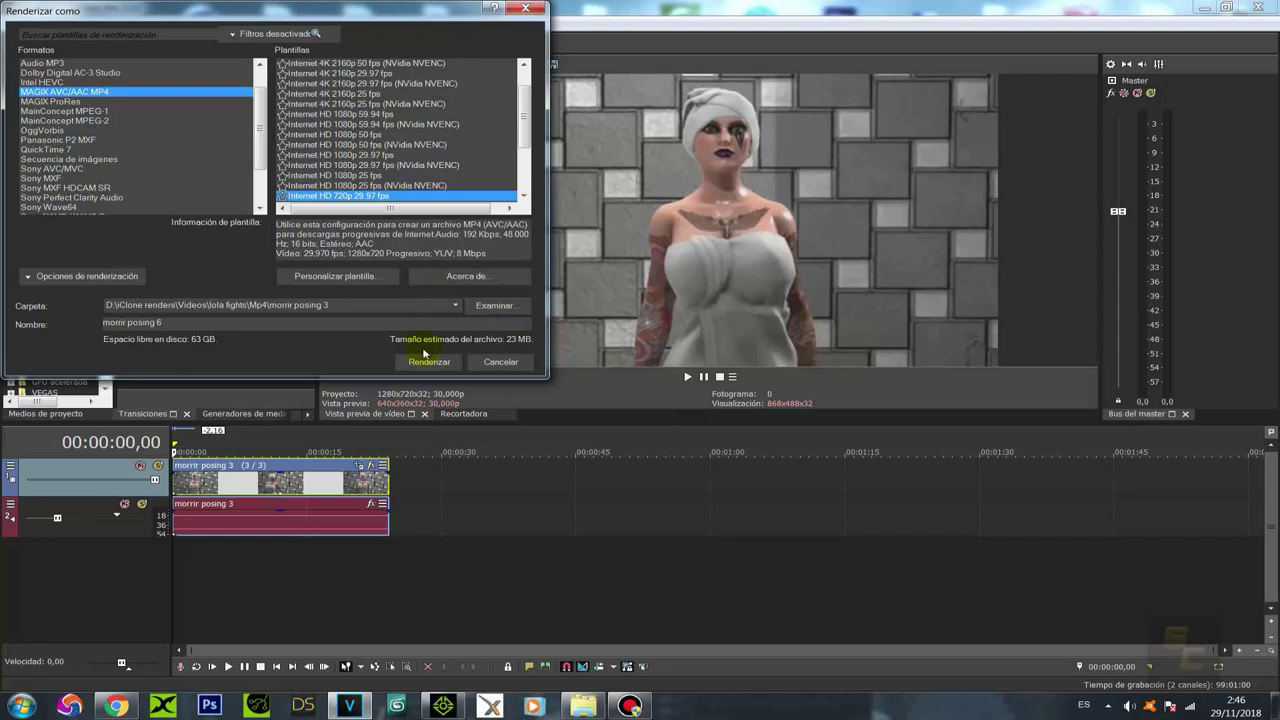
left_click(428, 362)
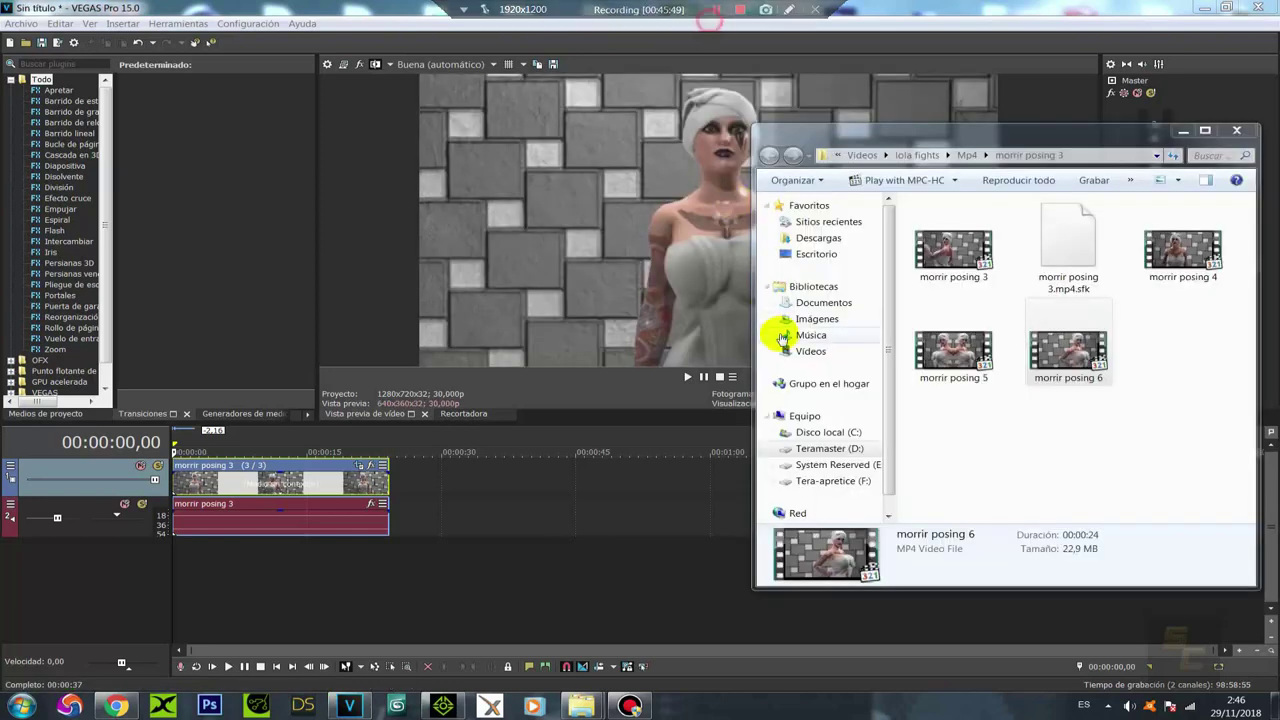
Step: Play the rendered "morrir posing 6" video from its folder and close the player
left_click_drag(955, 138, 756, 134)
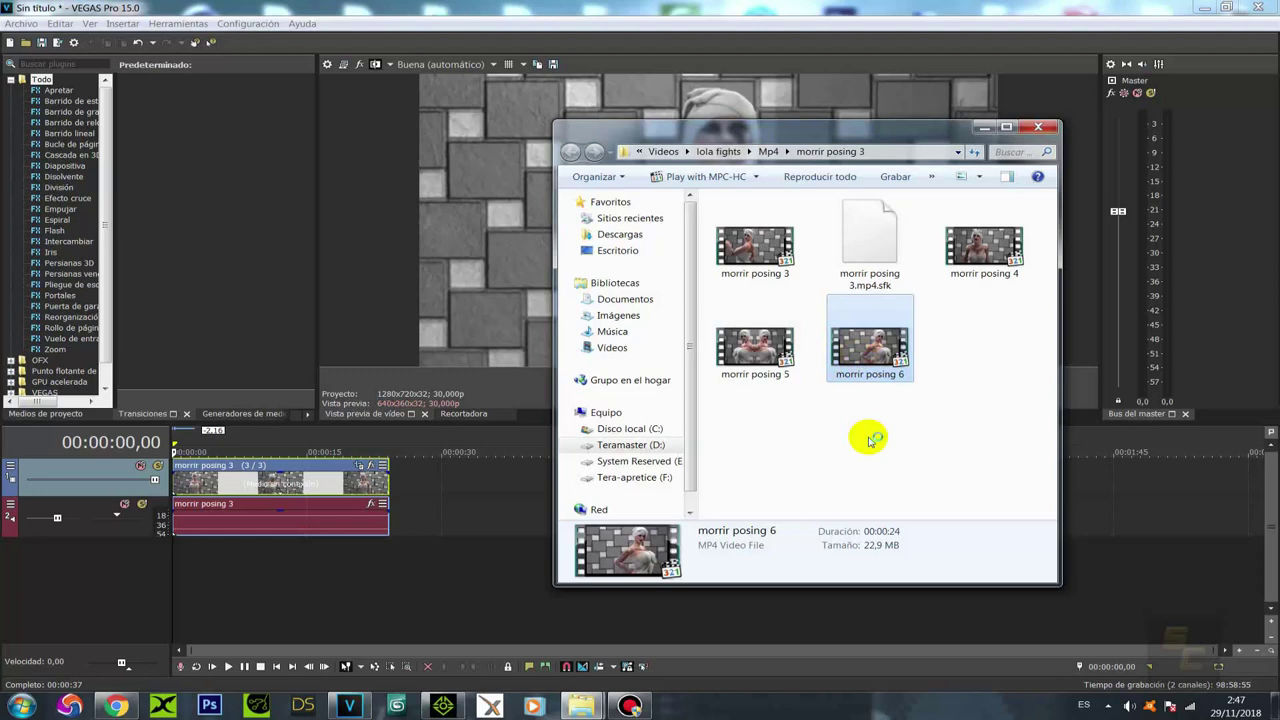
double_click(852, 340)
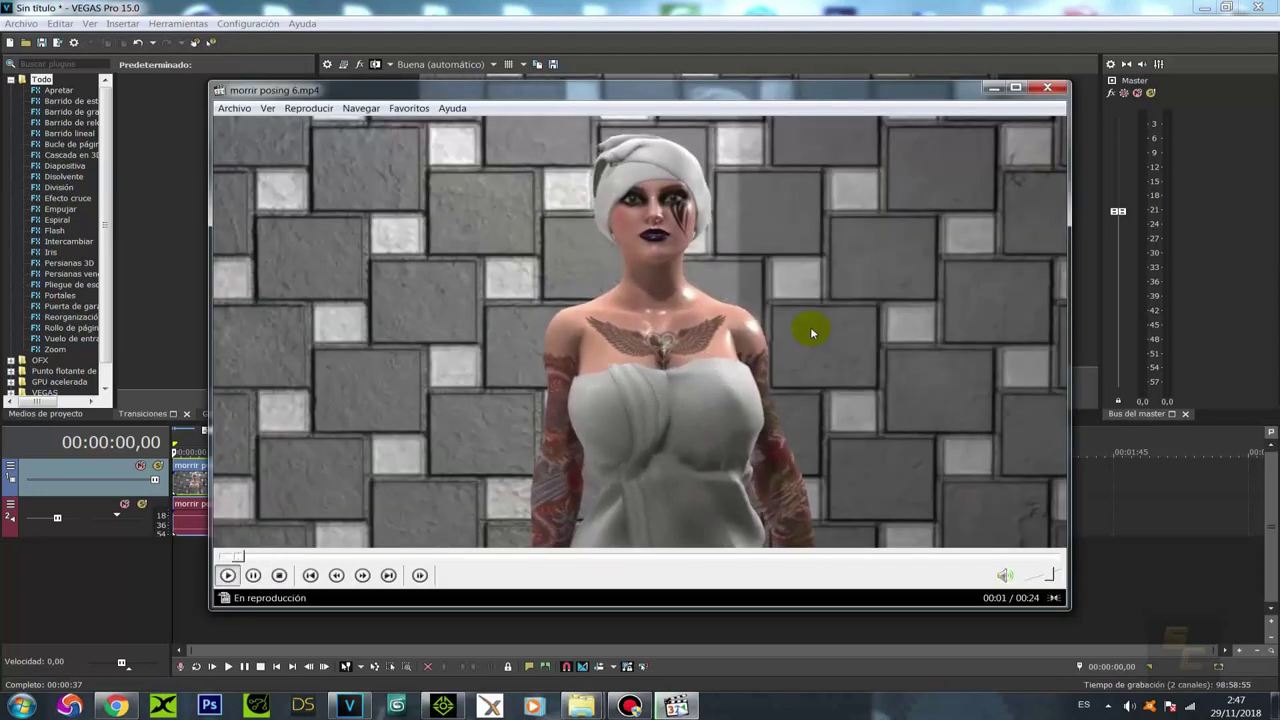
left_click(1043, 93)
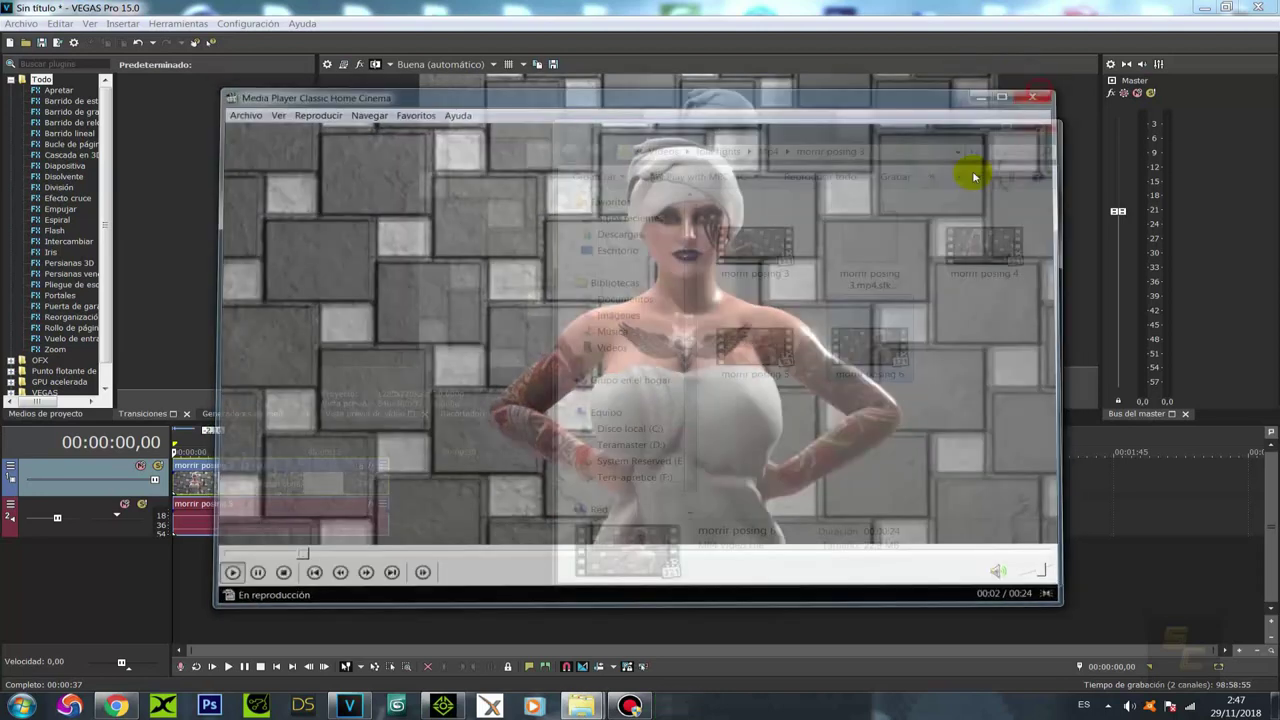
Step: Play the "morrir posing 5" video with the doubled avatar, close it and select "morrir posing 6" again
left_click(757, 364)
double_click(765, 372)
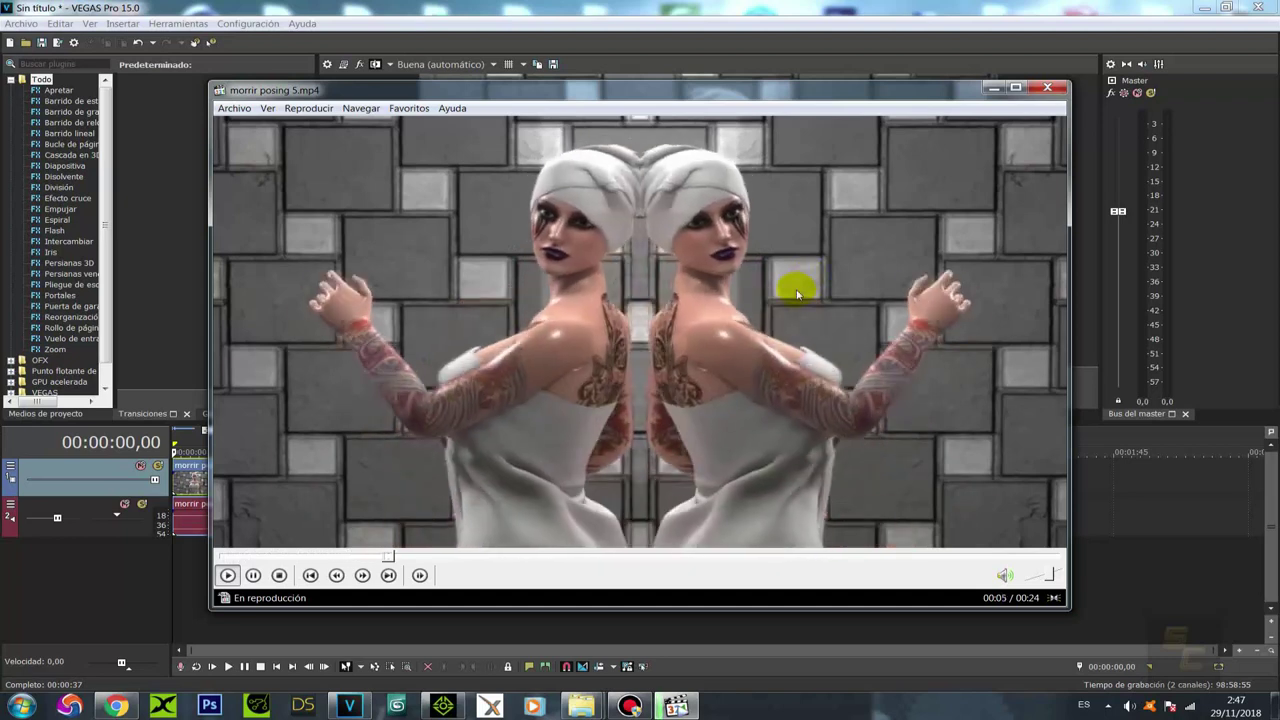
left_click(1047, 88)
left_click(866, 436)
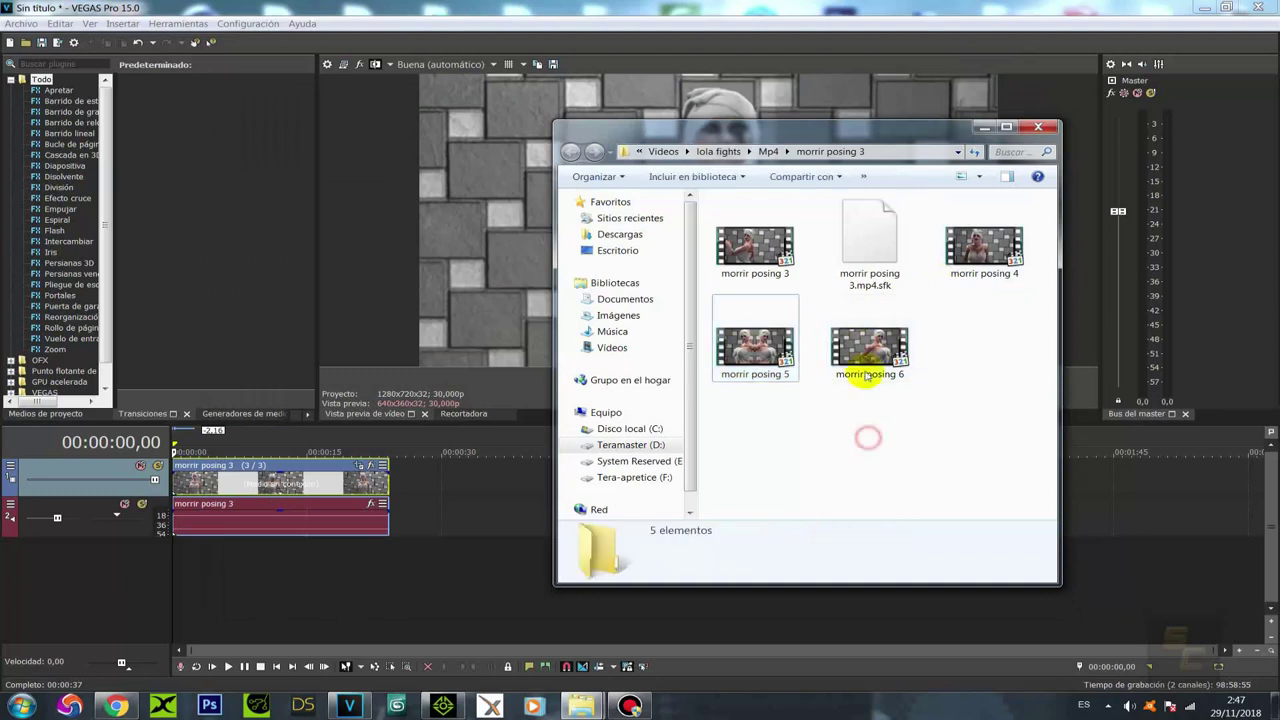
left_click(855, 362)
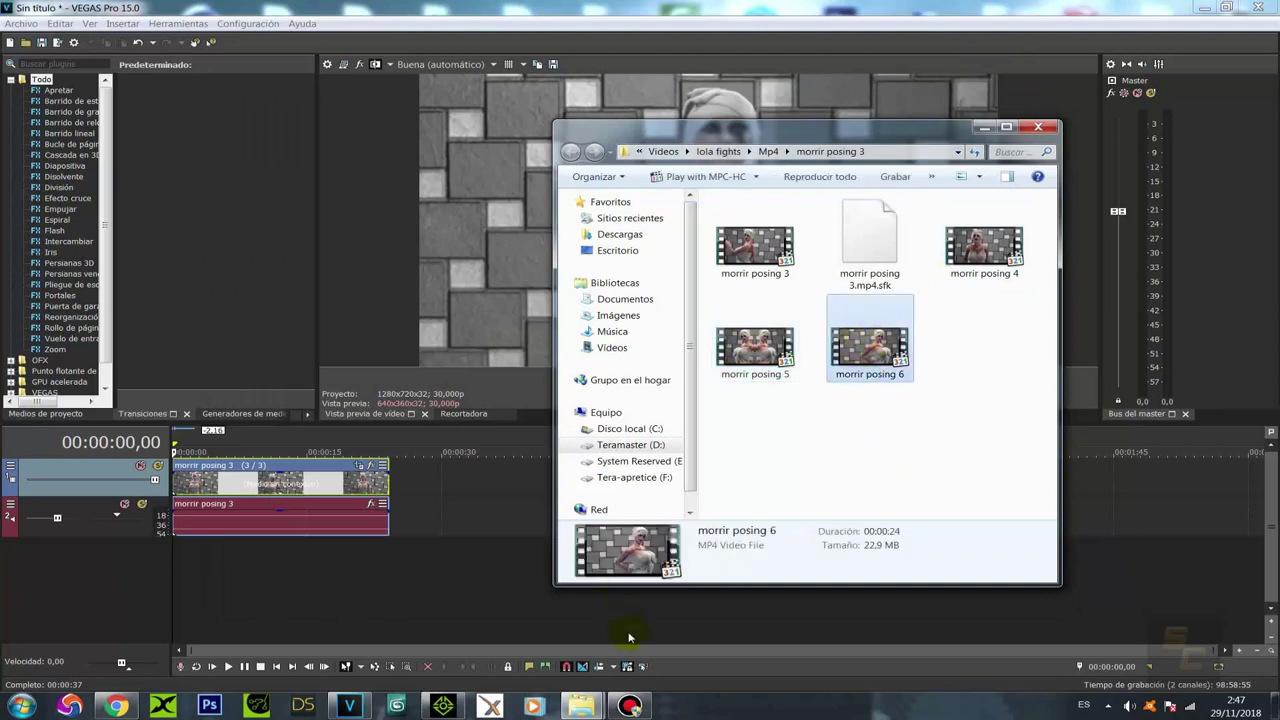
Step: Switch to iClone 7, load lola mirror 2.mp4 as the mirror screen material's Base Color texture and play the animation
left_click(443, 706)
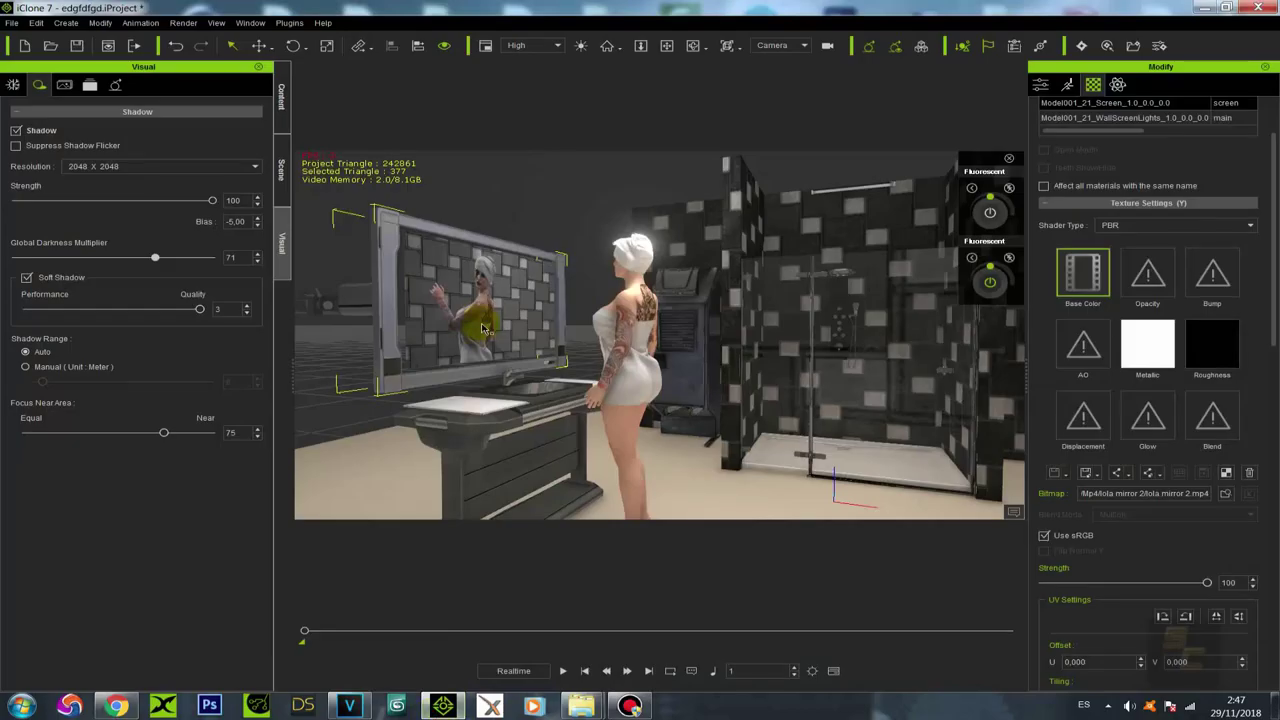
double_click(1091, 290)
left_click(595, 112)
double_click(595, 112)
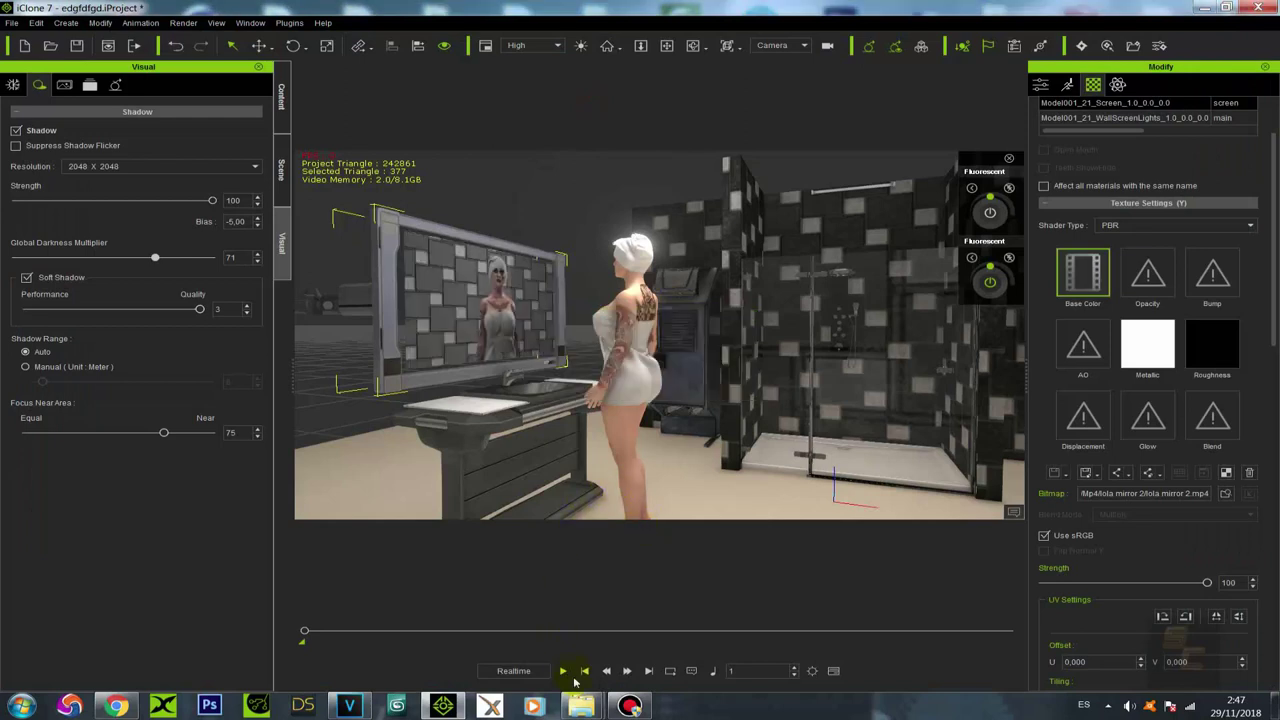
left_click(565, 672)
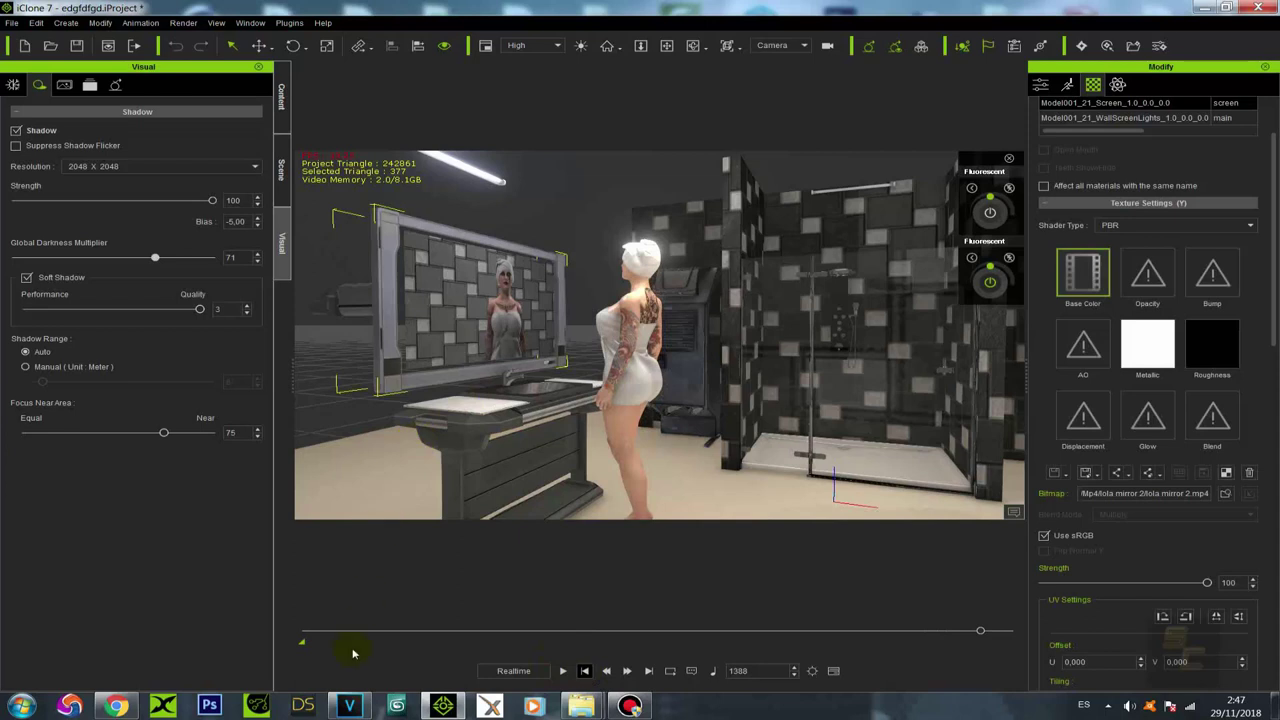
Step: Switch to VEGAS Pro, review the horizontal flip option in the morrir posing 3 clip's Pan/Crop settings, and return to iClone
left_click(347, 707)
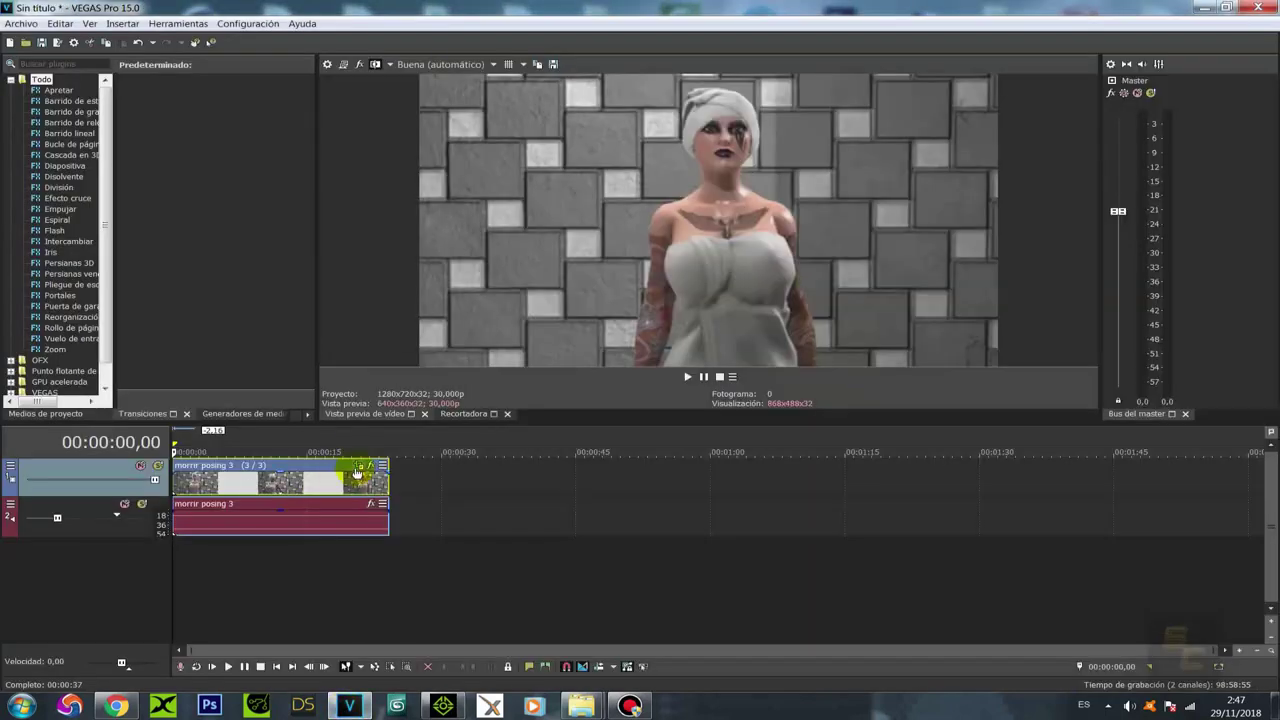
left_click(358, 467)
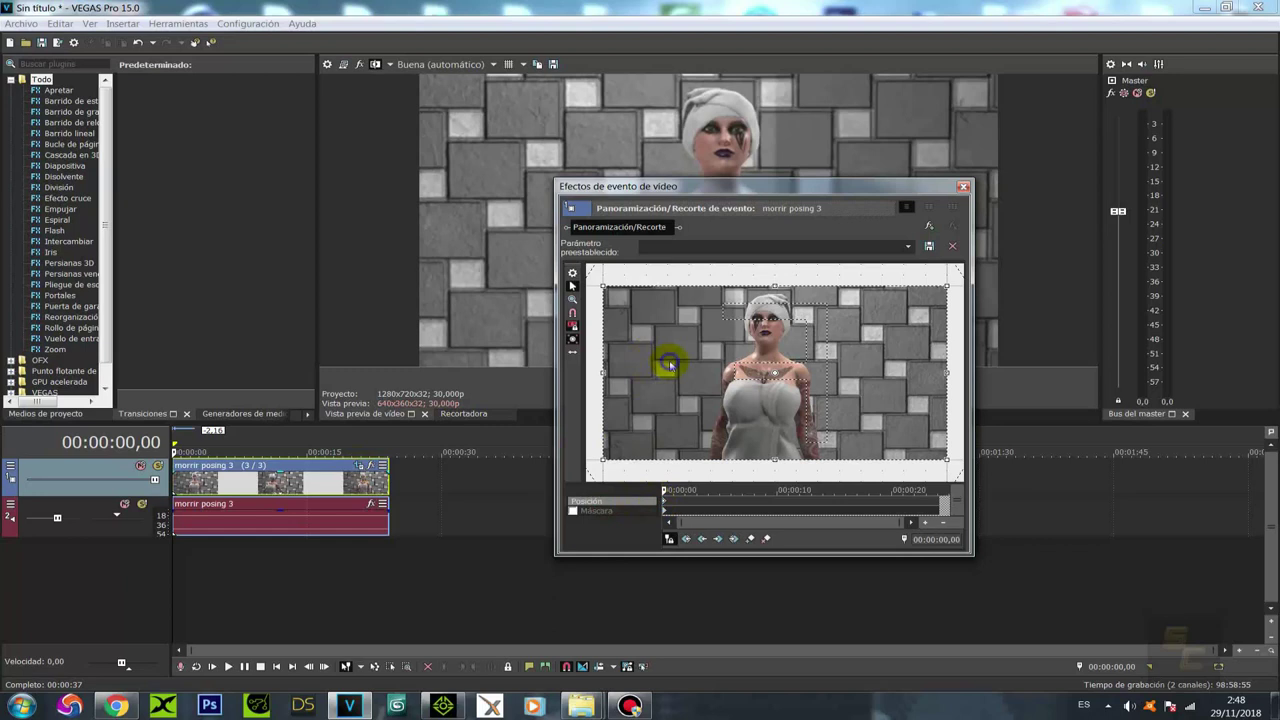
right_click(669, 364)
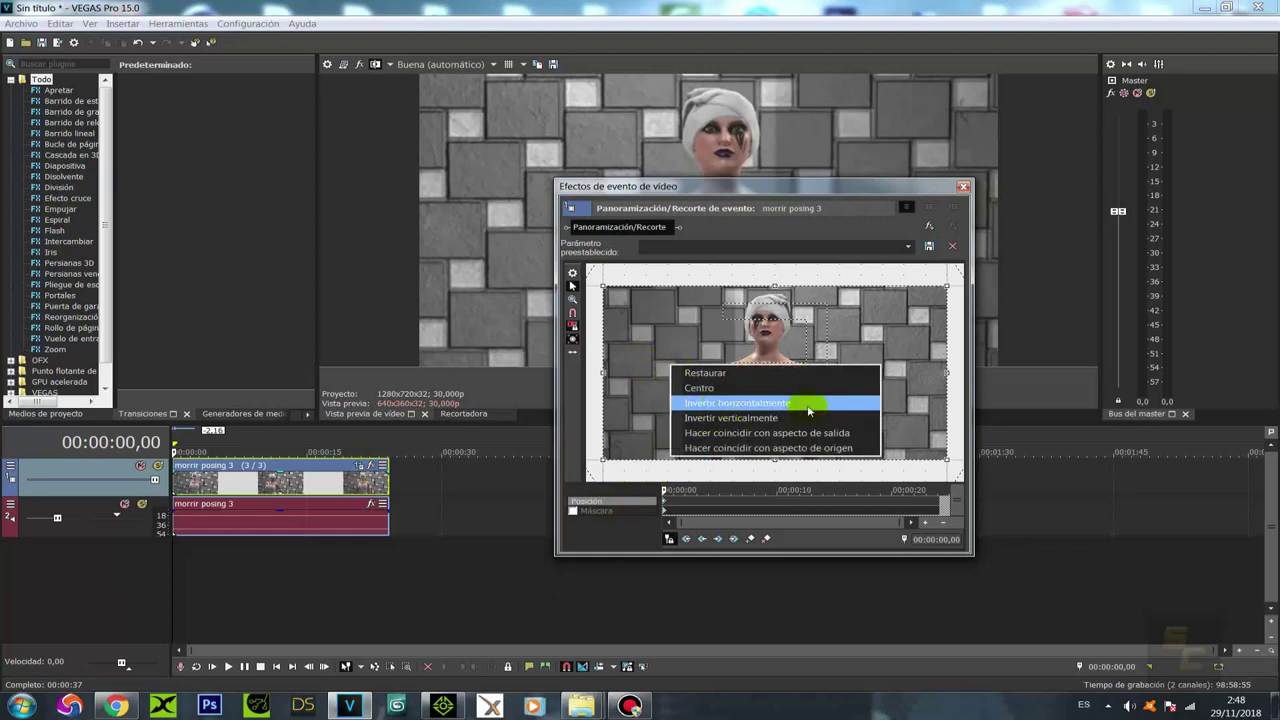
left_click(465, 551)
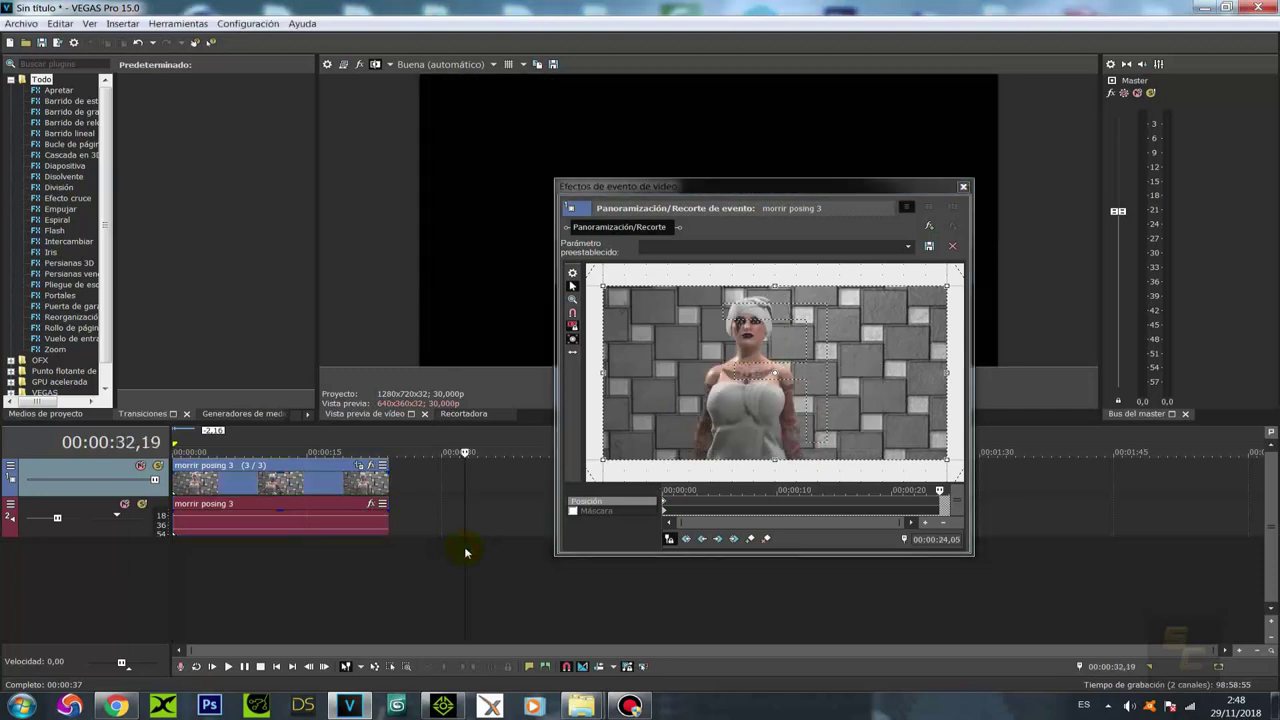
left_click(963, 186)
left_click_drag(465, 500, 146, 490)
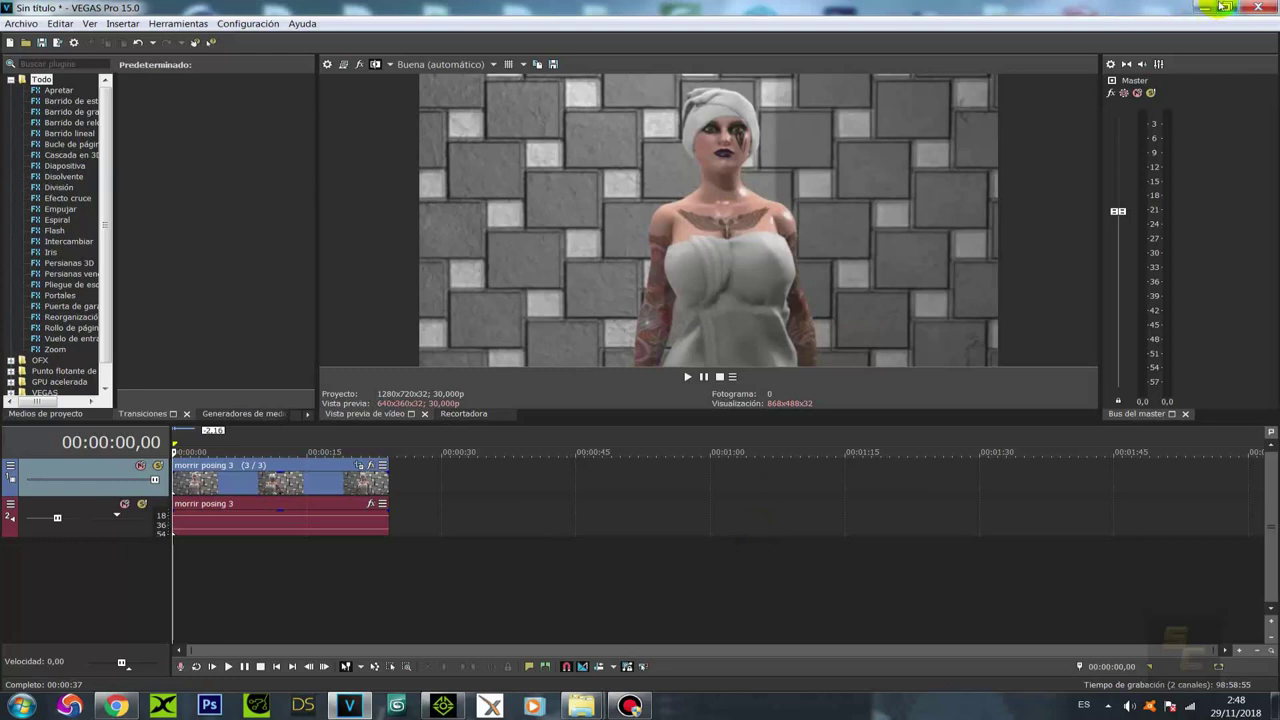
left_click(1207, 7)
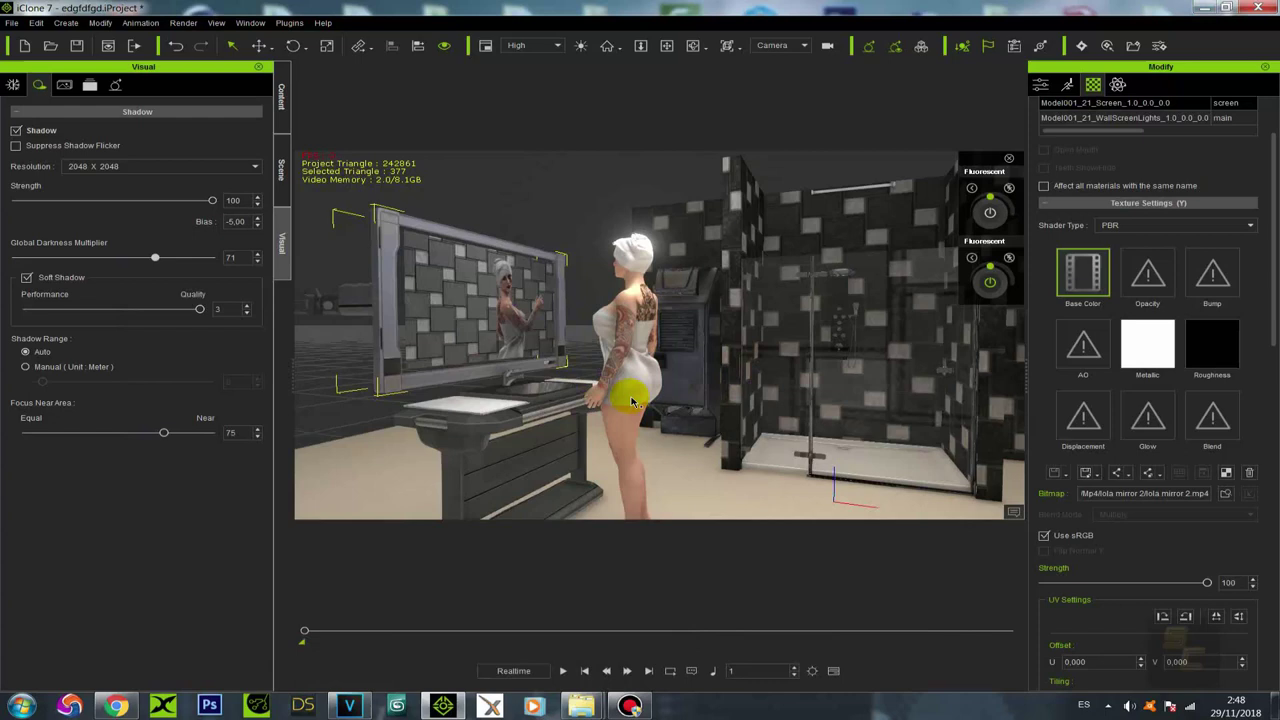
Step: Unhide the ceiling and the hidden wall behind the mirror, keeping the wall that blocks the camera hidden
left_click(281, 168)
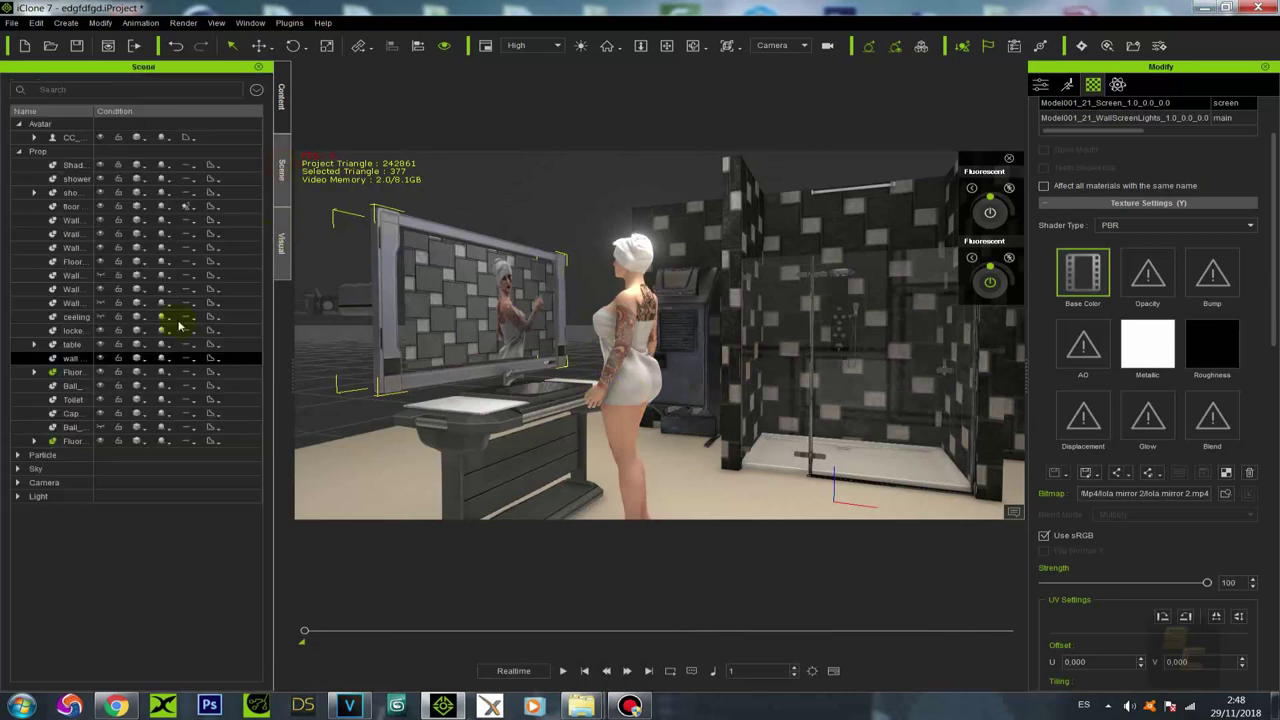
left_click(100, 317)
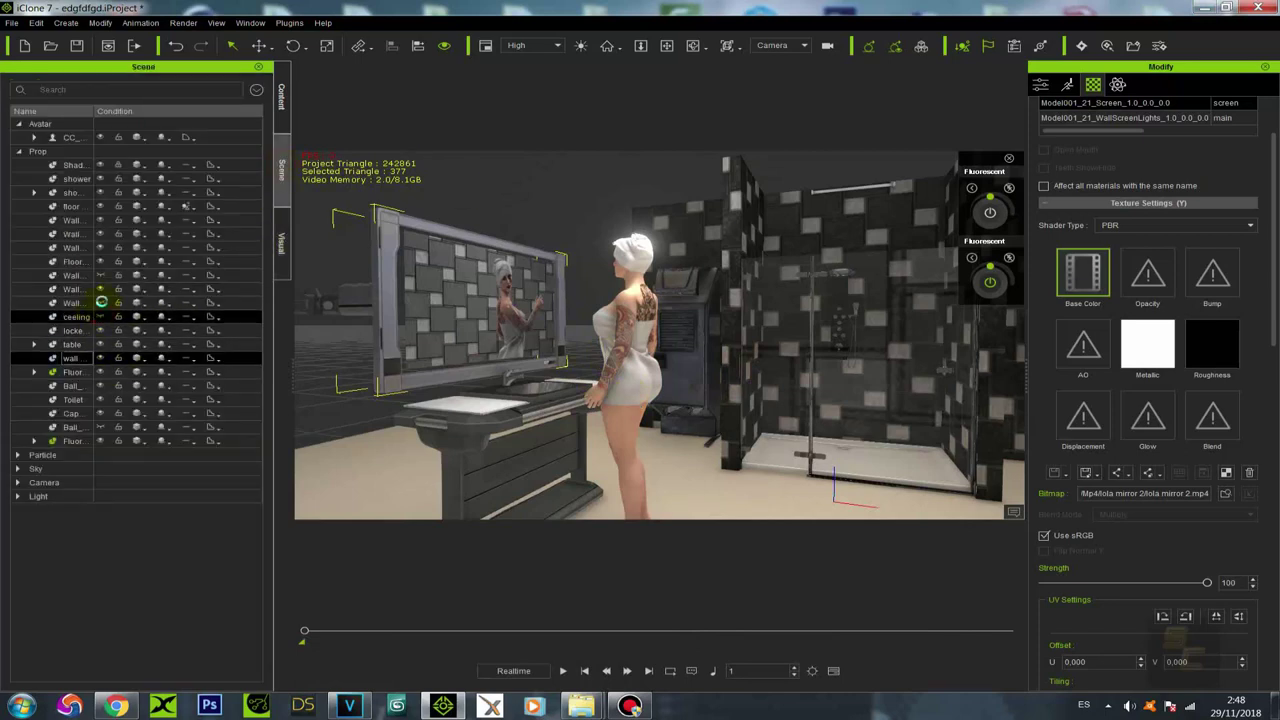
left_click(100, 302)
left_click(100, 275)
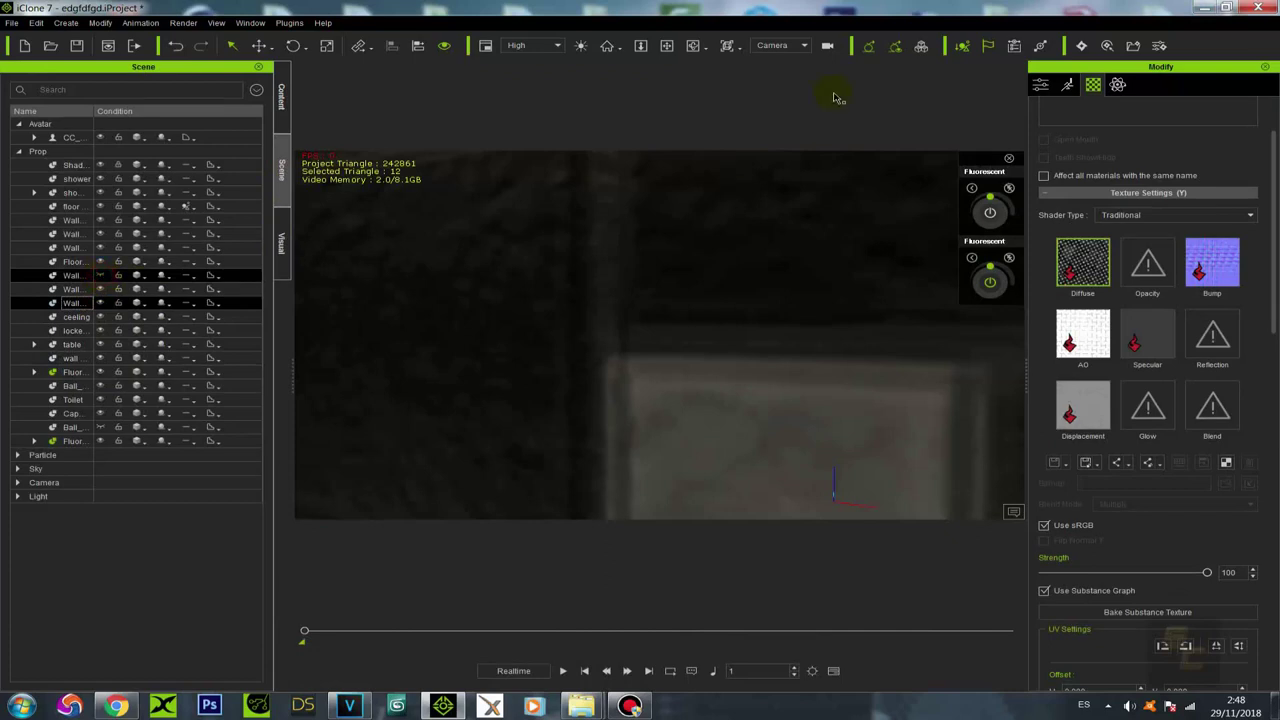
left_click(523, 303)
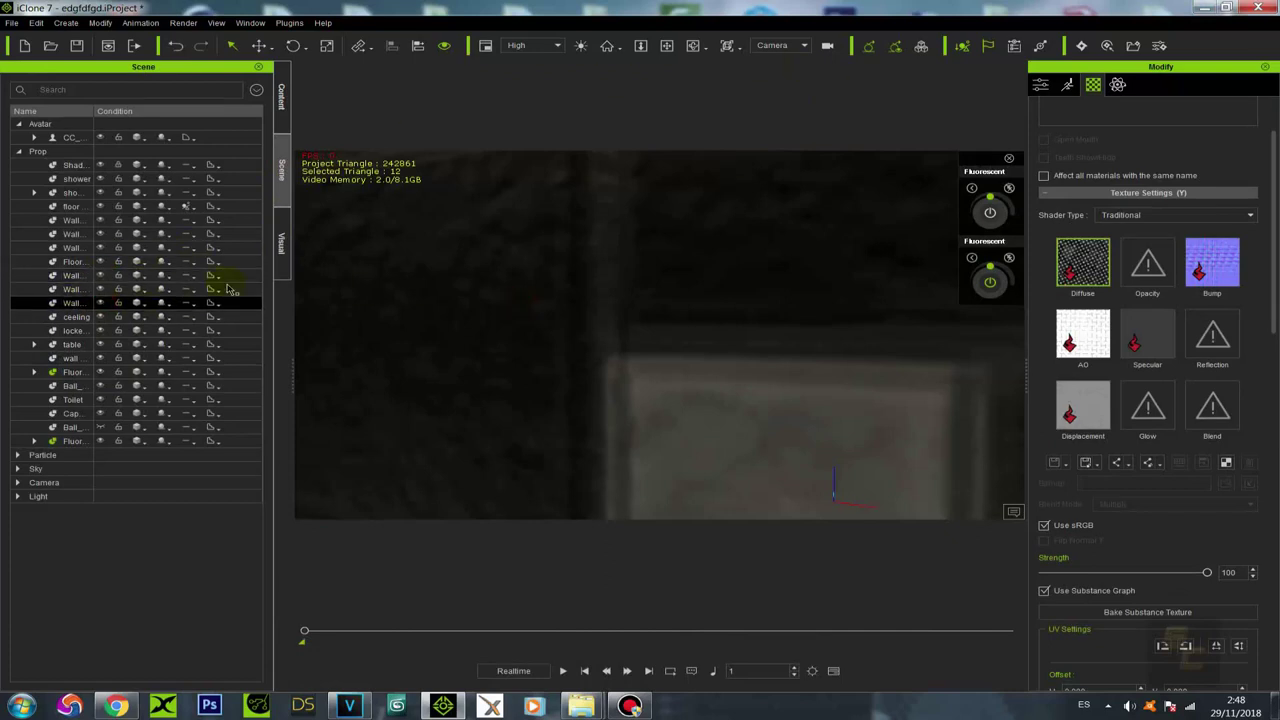
left_click(100, 302)
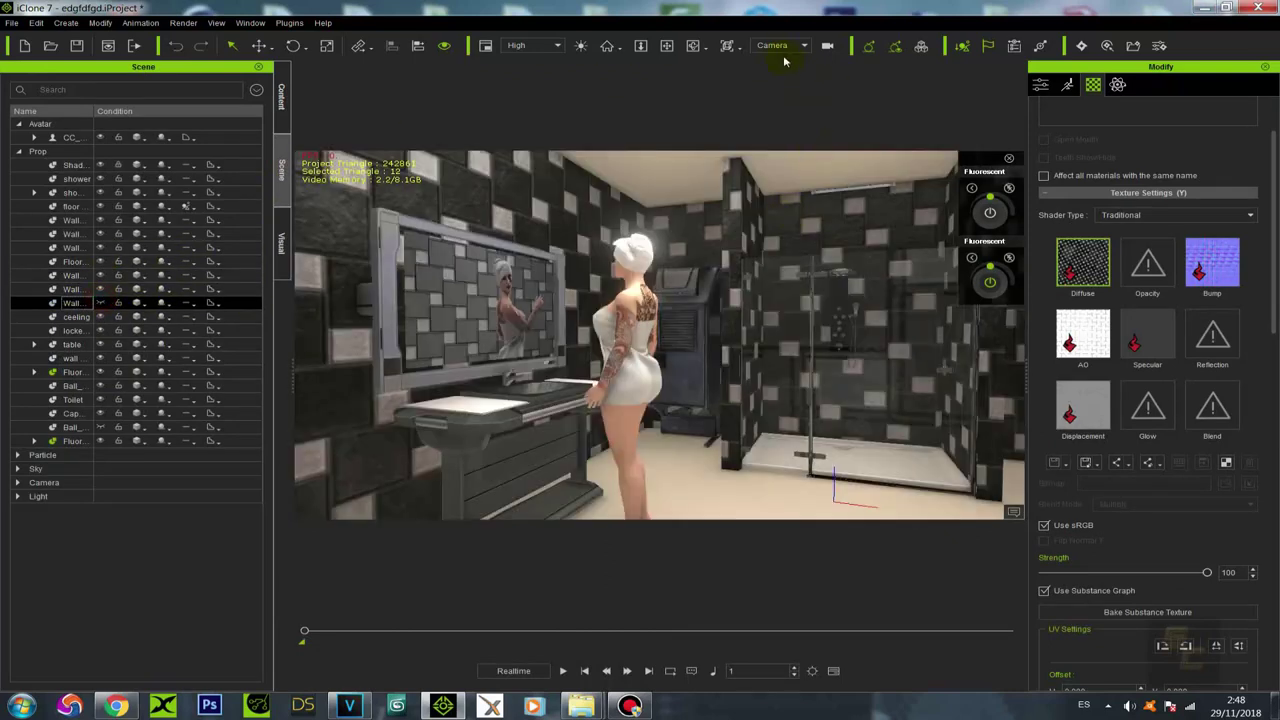
Step: Switch the view to Camera(0) and play the bathroom animation
left_click(775, 48)
left_click(767, 88)
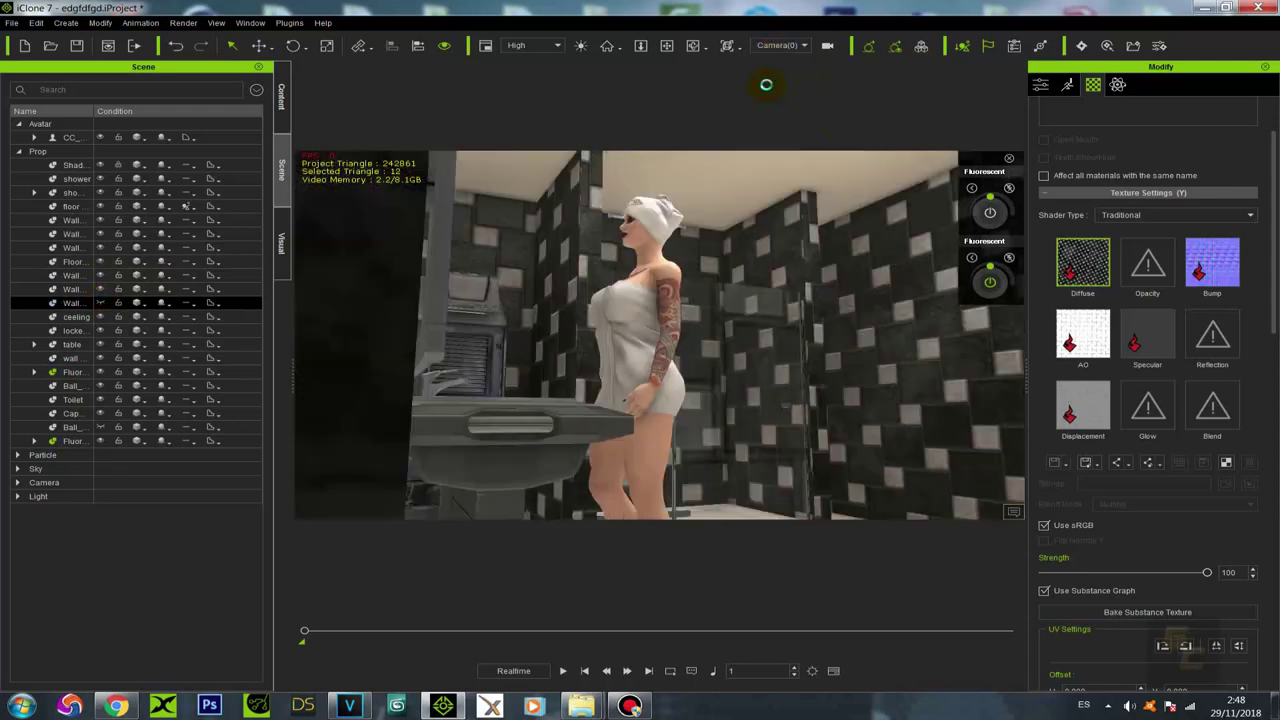
left_click(562, 671)
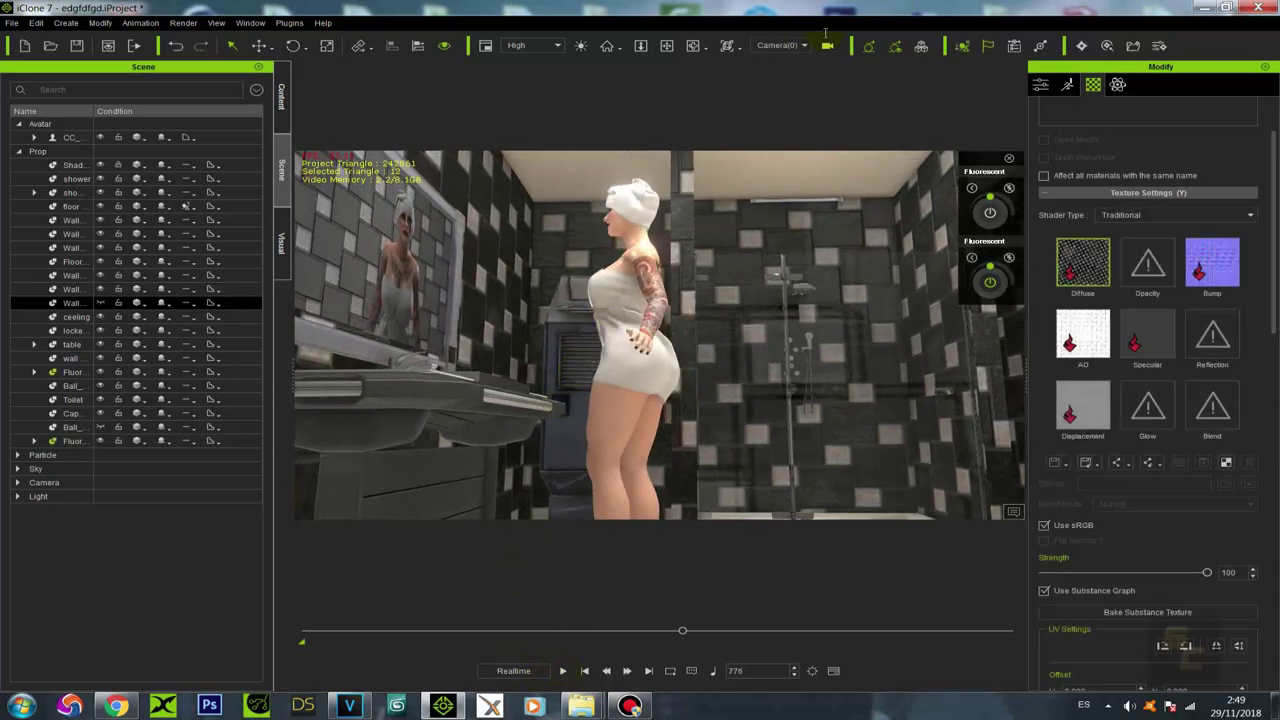
Step: Switch to the Preview camera, view the avatar from the front and unhide the remaining hidden wall behind her
left_click(767, 47)
left_click(770, 80)
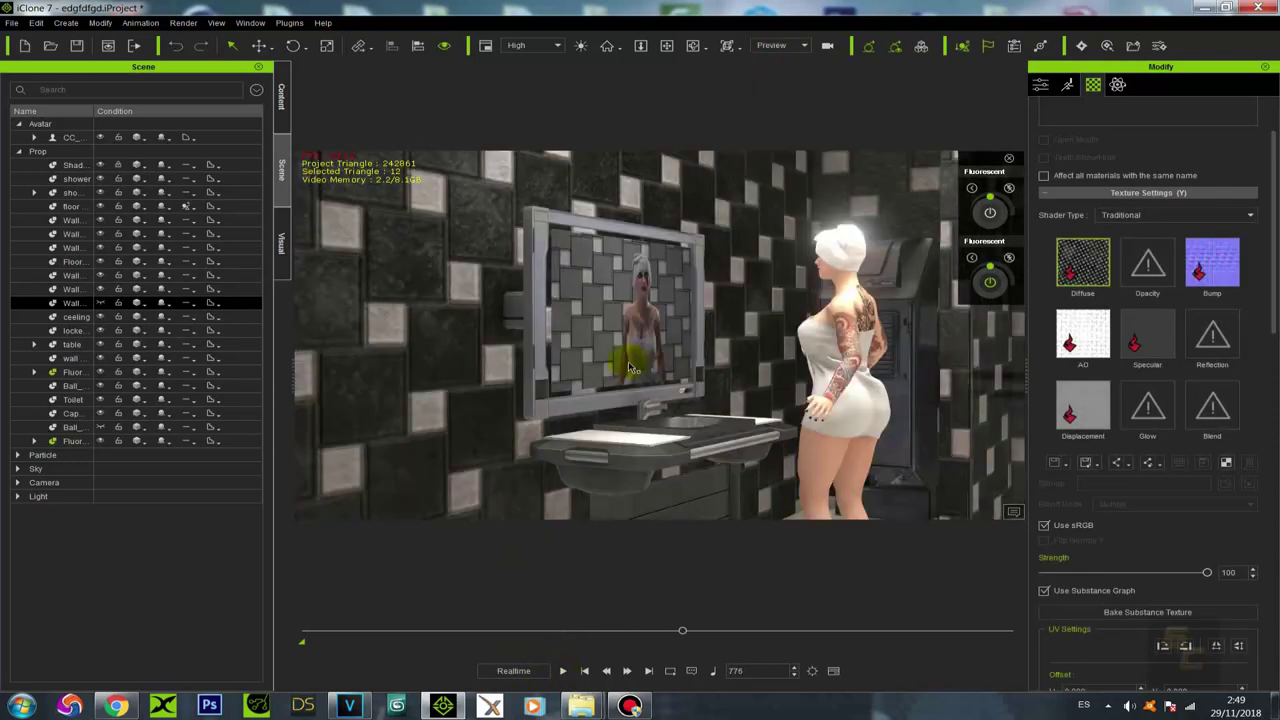
left_click(852, 344)
right_click_drag(1005, 411, 769, 354)
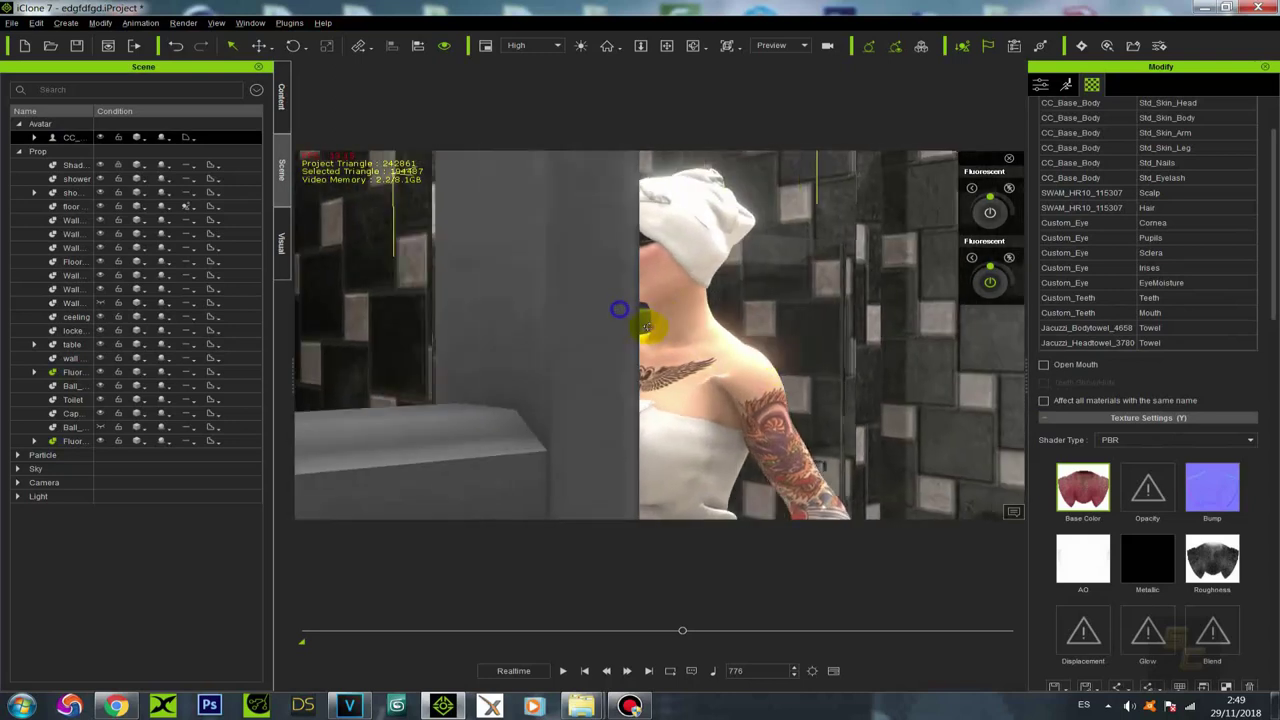
right_click_drag(647, 327, 771, 425)
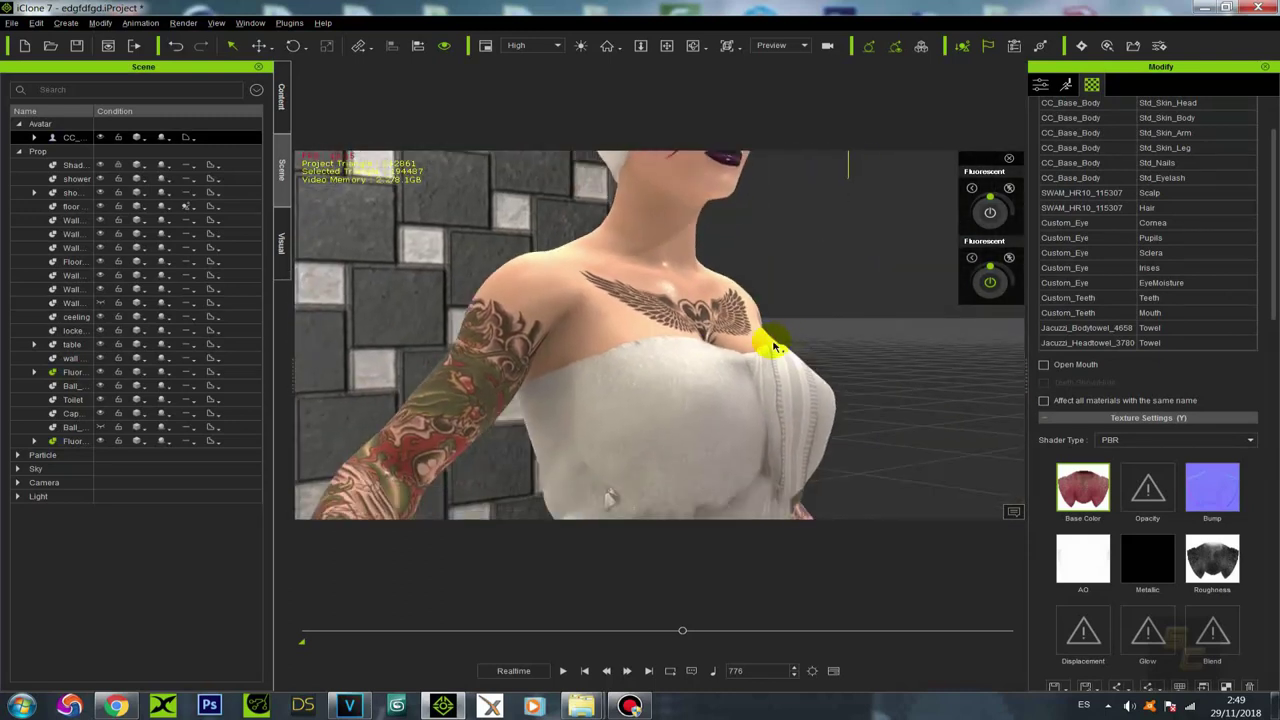
left_click(101, 302)
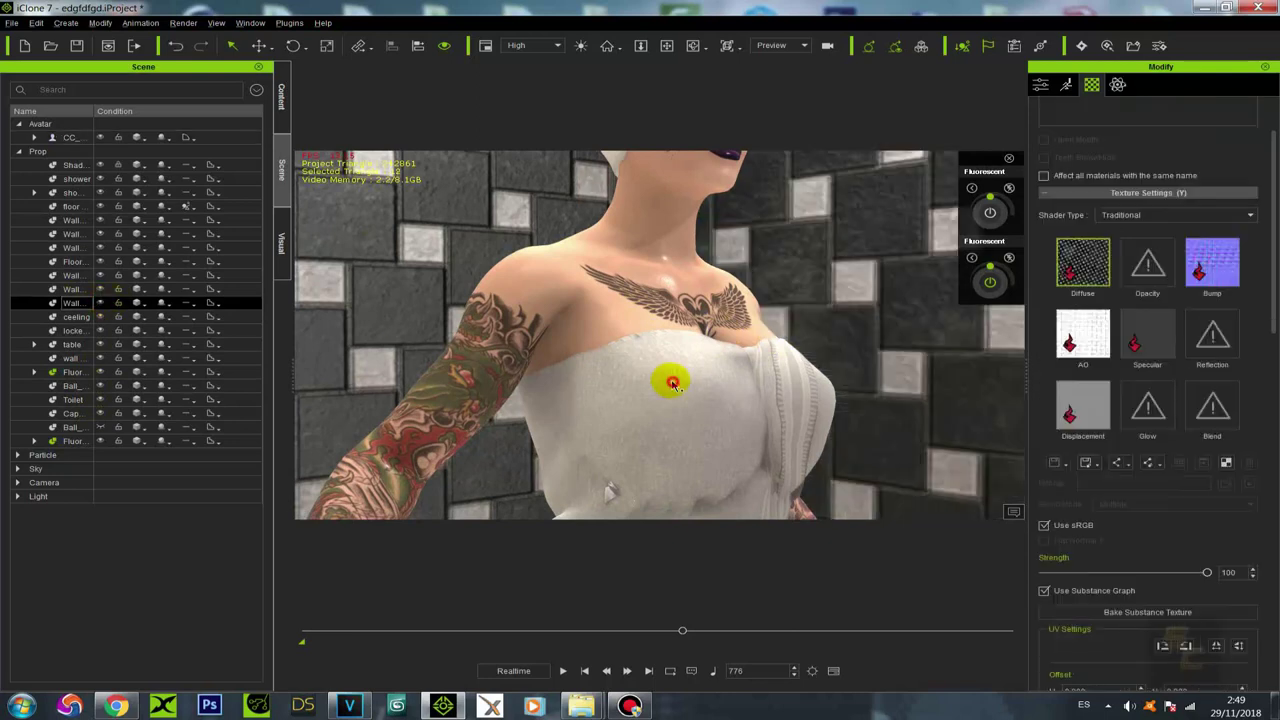
Step: Examine the avatar's body towel, arm and chest tattoos, and neck skin up close from several angles
right_click_drag(600, 345, 643, 369)
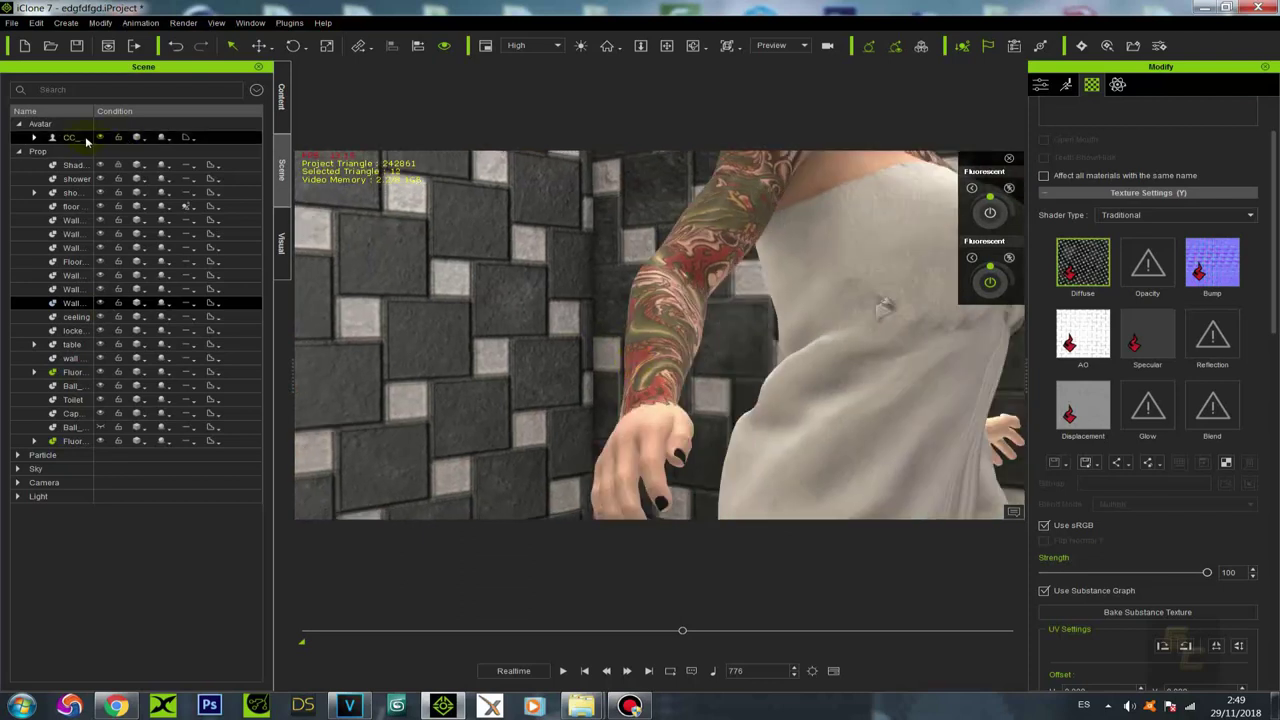
left_click(882, 287)
right_click_drag(880, 300, 687, 323)
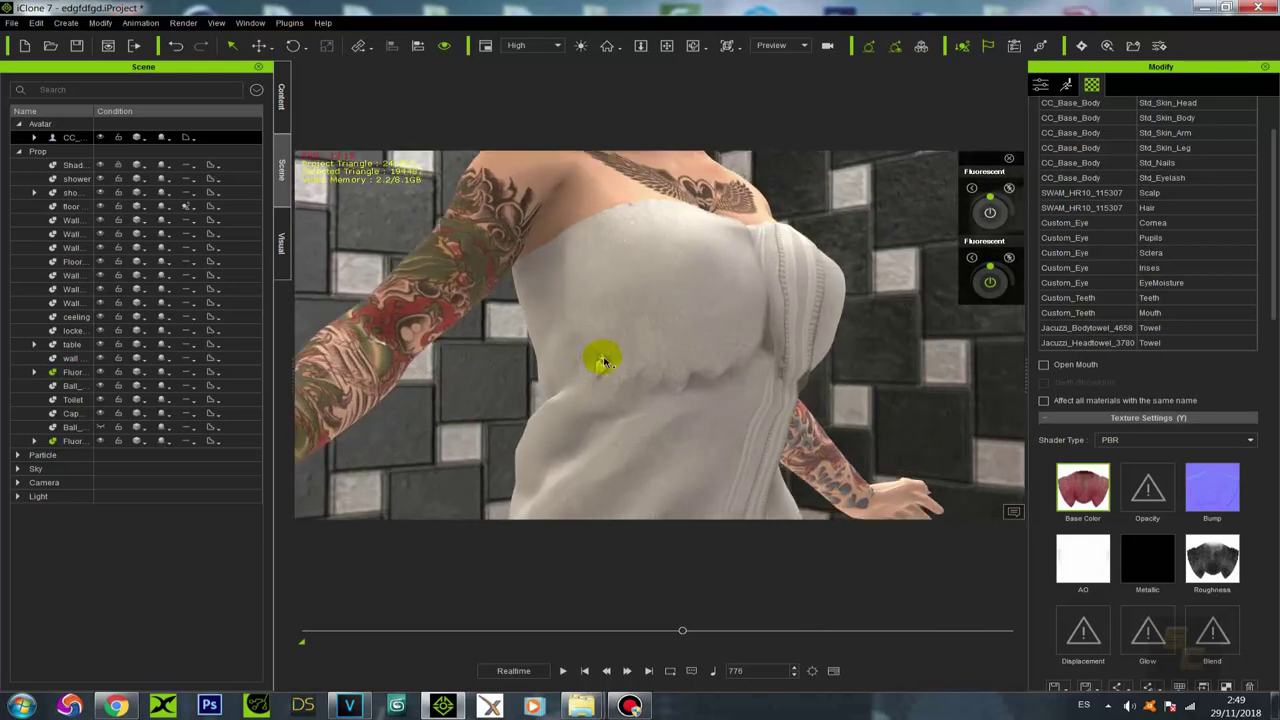
right_click_drag(840, 340, 613, 392)
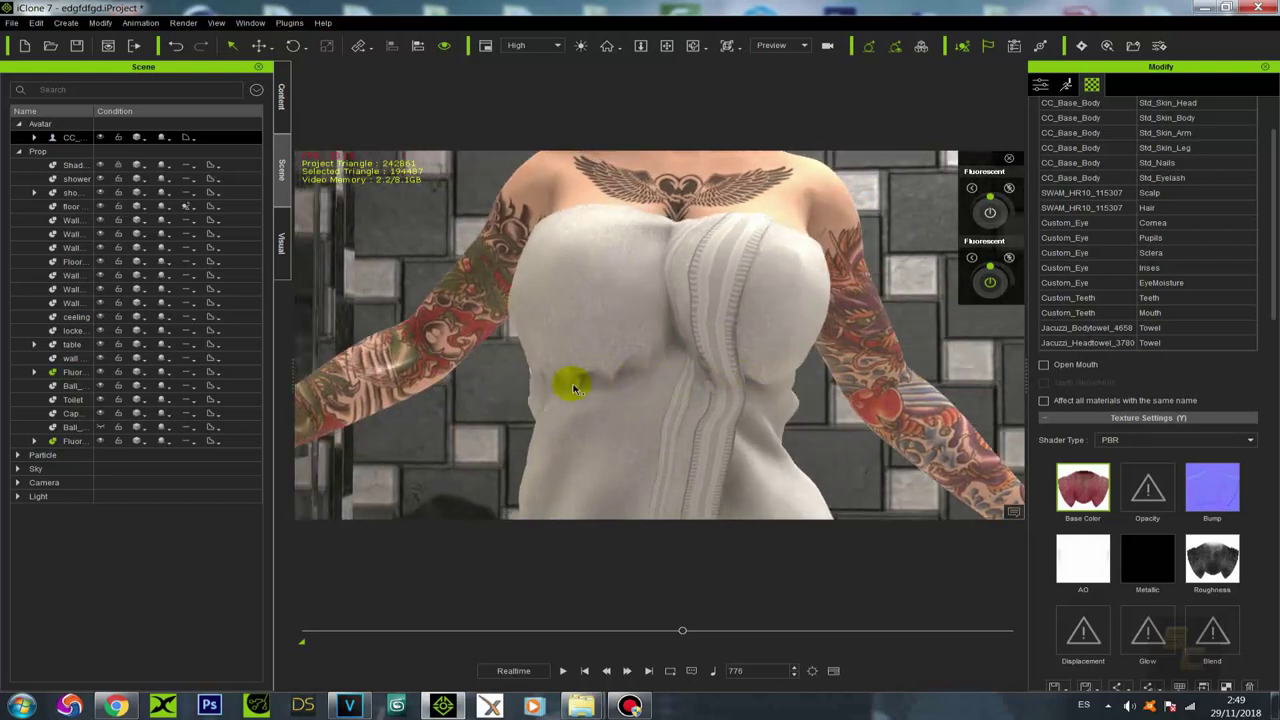
right_click_drag(666, 385, 580, 416)
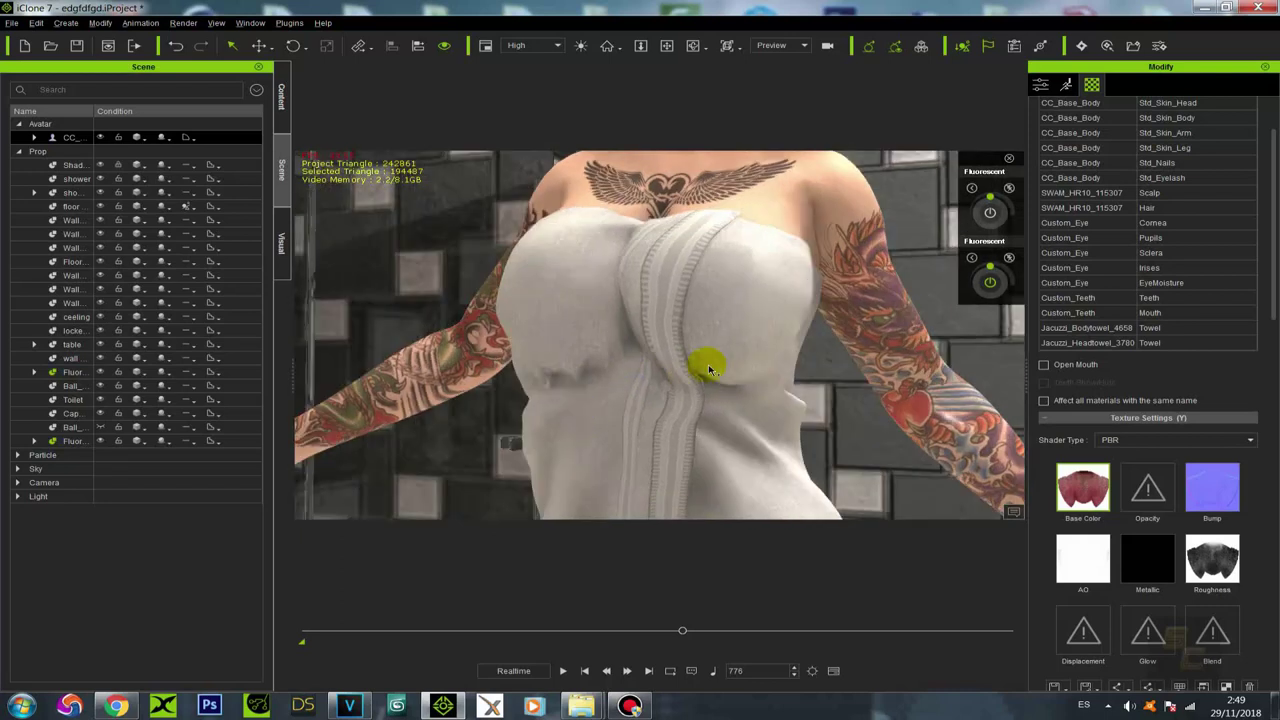
right_click_drag(723, 349, 686, 333)
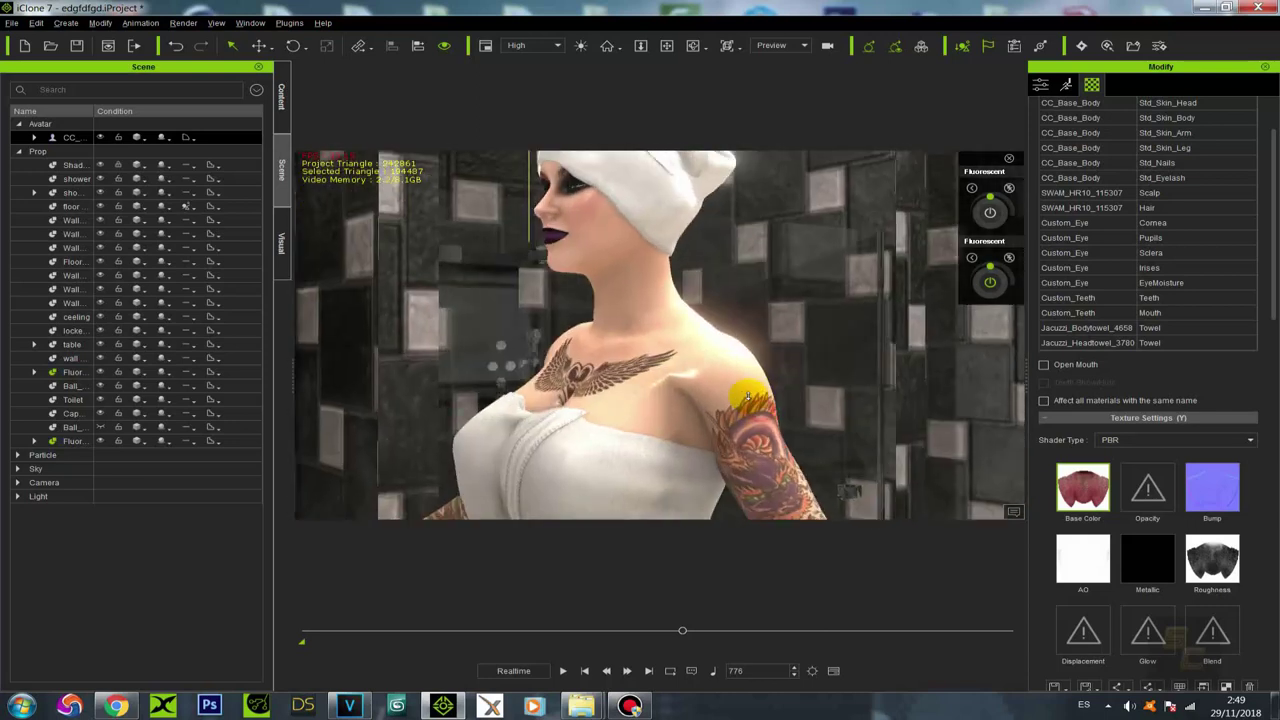
right_click_drag(749, 384, 806, 392)
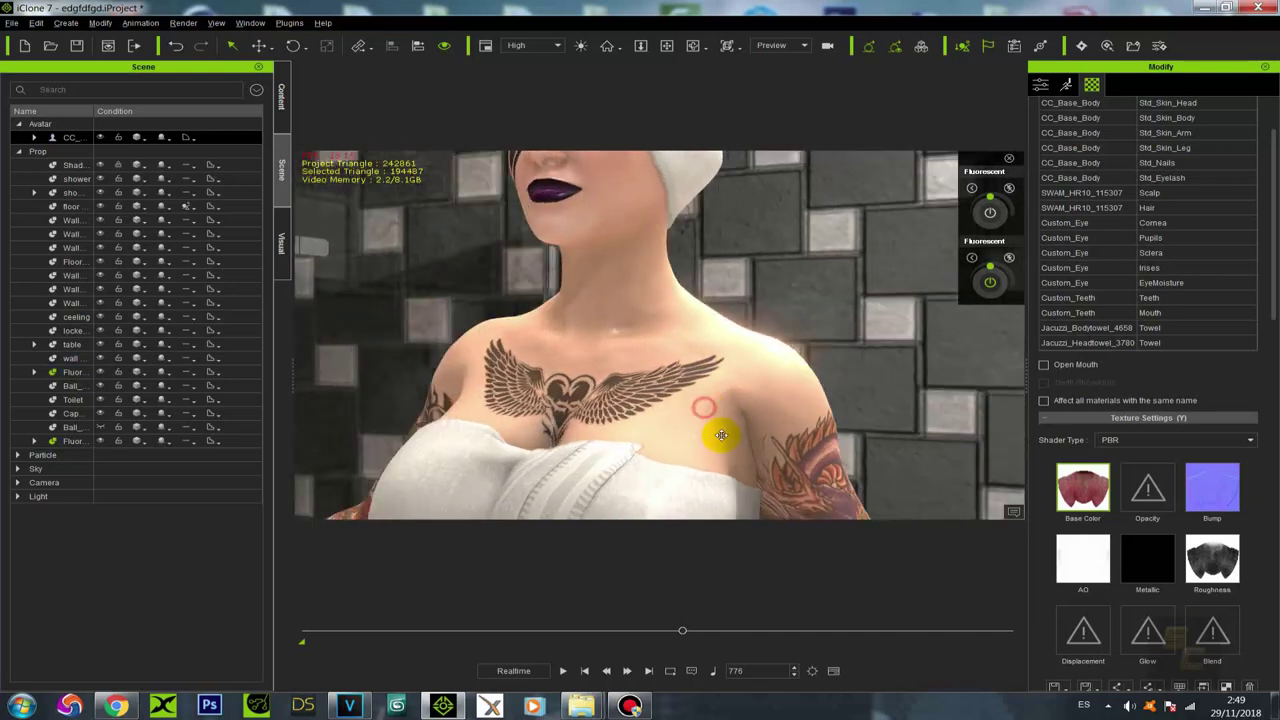
right_click_drag(845, 412, 728, 307)
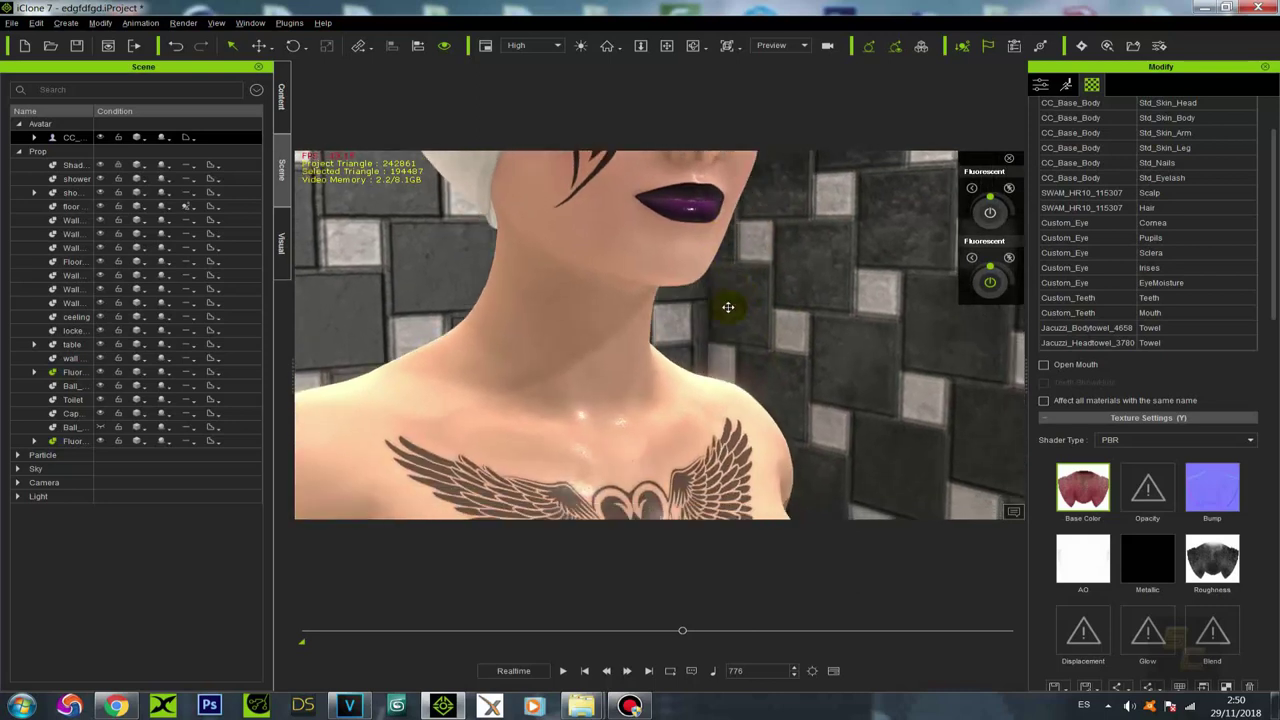
middle_click_drag(728, 307, 724, 295)
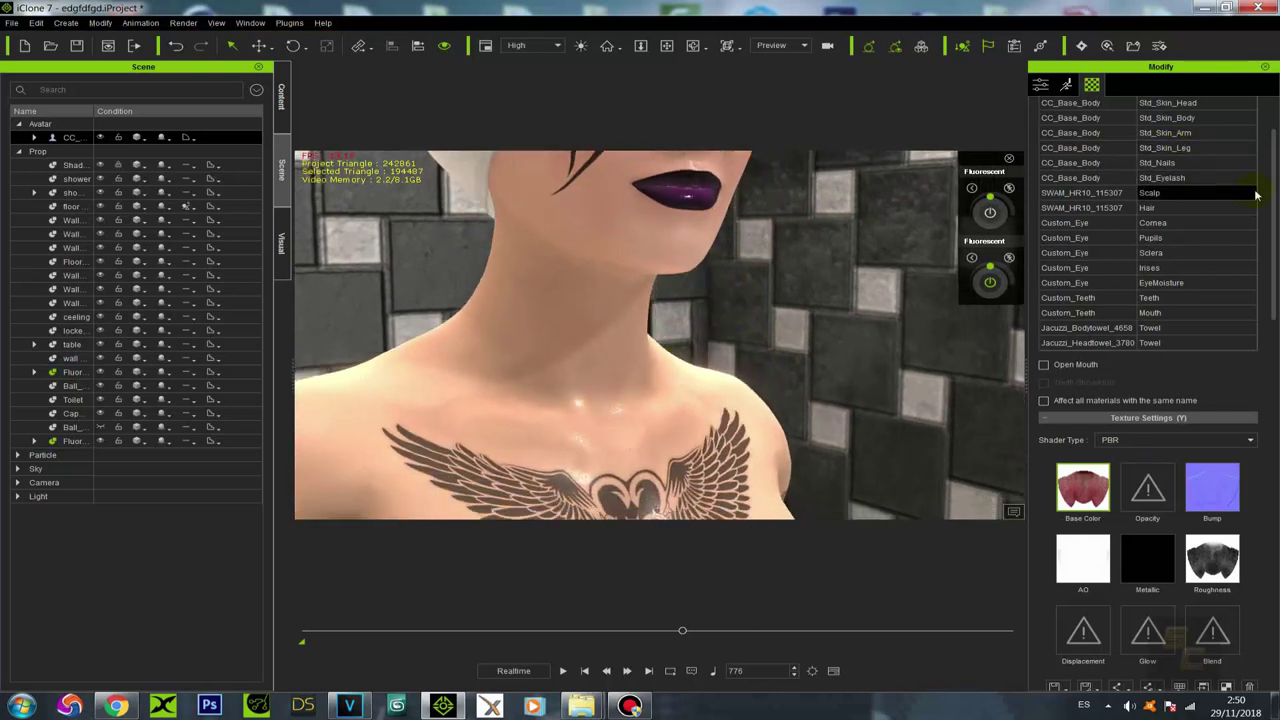
Step: Select the Metallic texture of the Std_Skin_Body material and examine the skin's shine around the avatar's neck and shoulders
left_click(1195, 118)
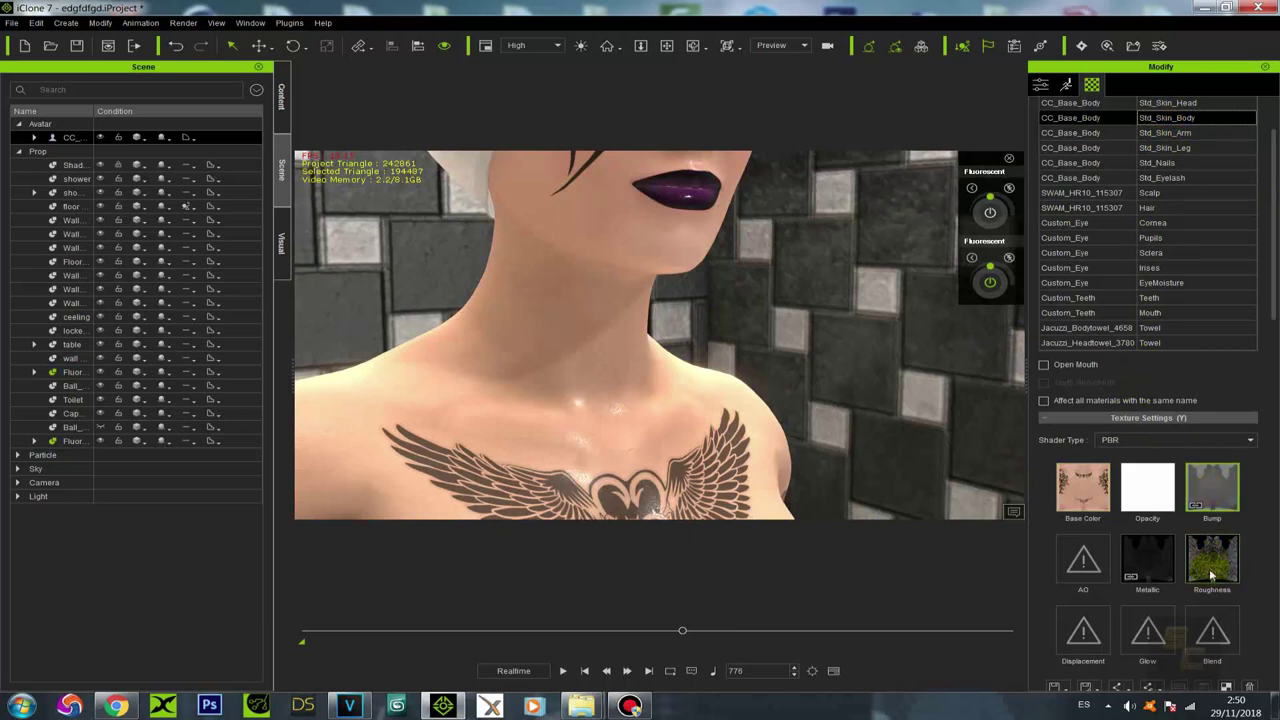
left_click(1135, 567)
left_click_drag(626, 380, 646, 346)
scroll(647, 349, "up", 2)
left_click_drag(666, 388, 672, 335)
right_click_drag(801, 332, 803, 300)
left_click_drag(743, 414, 561, 364)
left_click_drag(543, 293, 651, 357)
left_click_drag(734, 380, 663, 308)
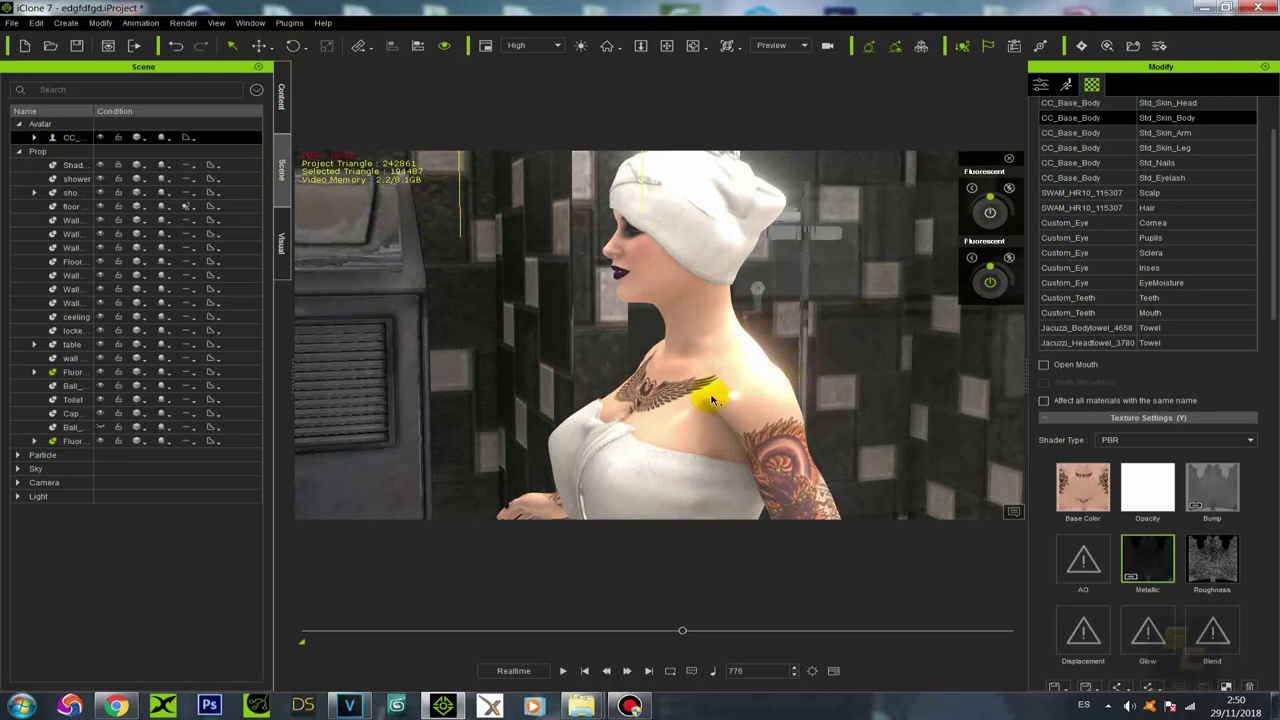
Step: Select the avatar's head towel and hide it
right_click_drag(692, 380, 743, 374, "alt")
left_click_drag(743, 374, 731, 346, "alt")
right_click_drag(723, 342, 851, 366)
left_click(651, 243)
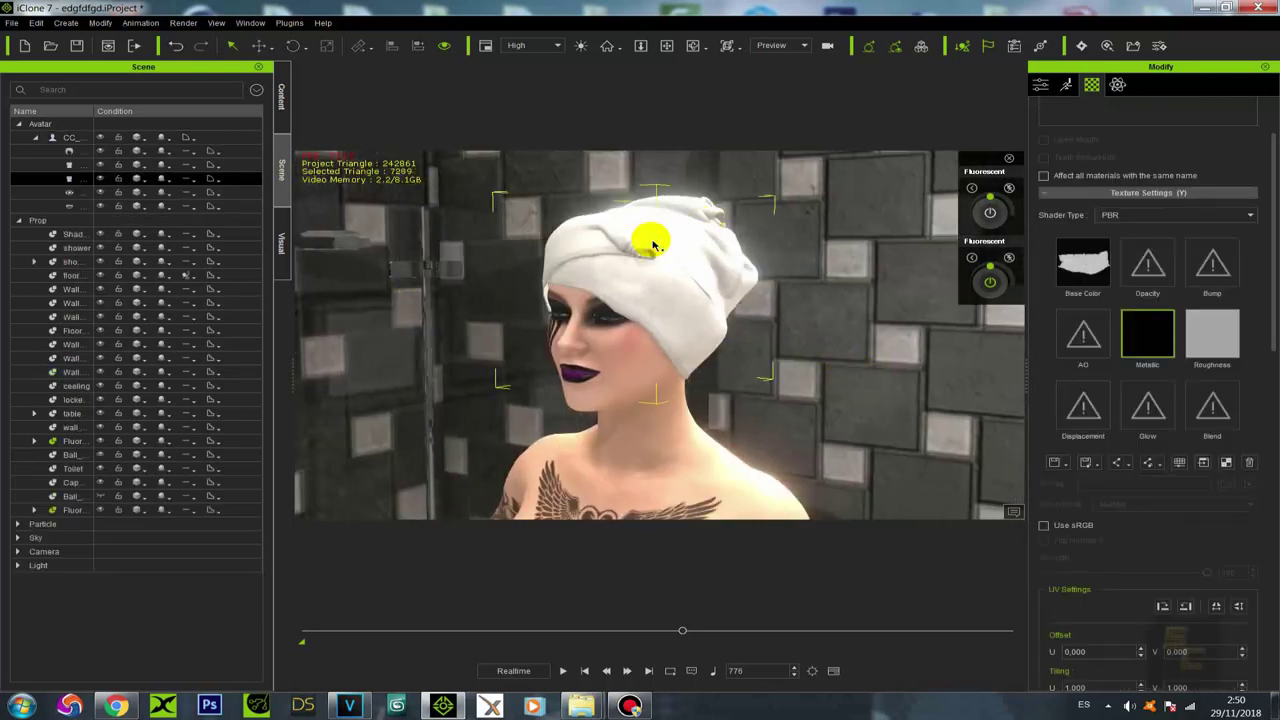
left_click(100, 180)
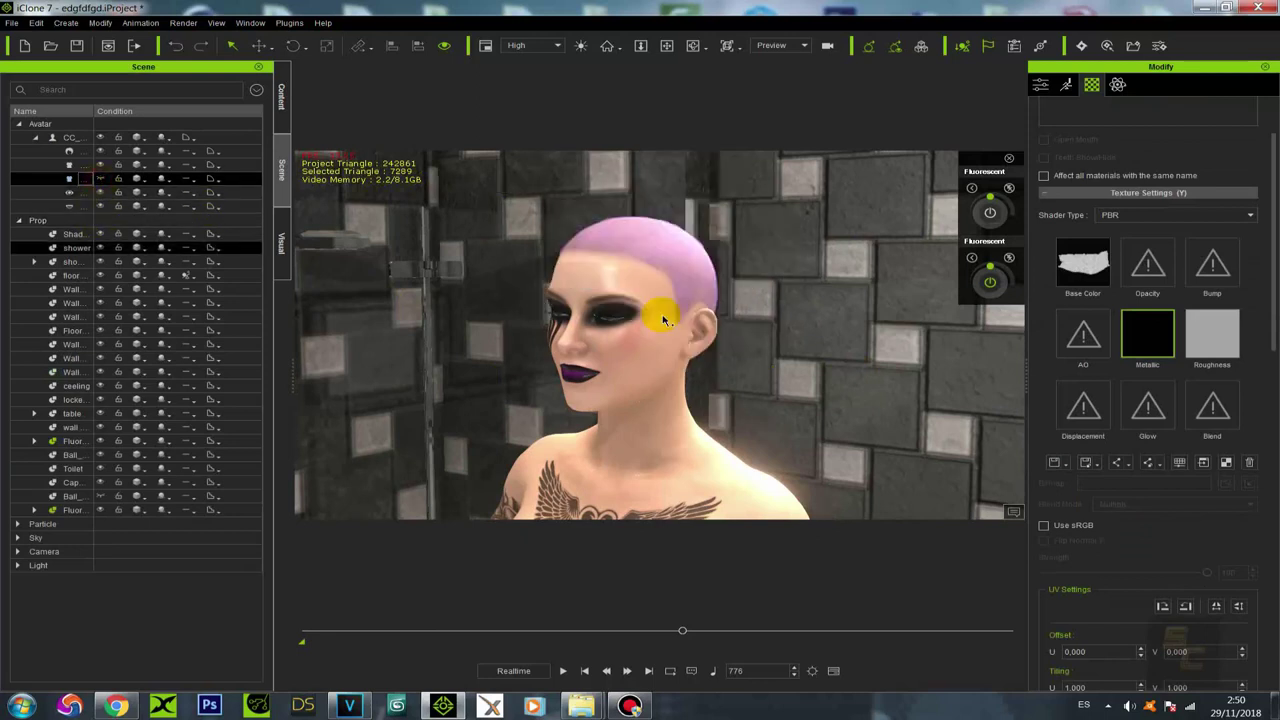
Step: Set the hair's Opacity to 100, view the hairstyle from the side and front, and return the Opacity to 0
left_click(648, 246)
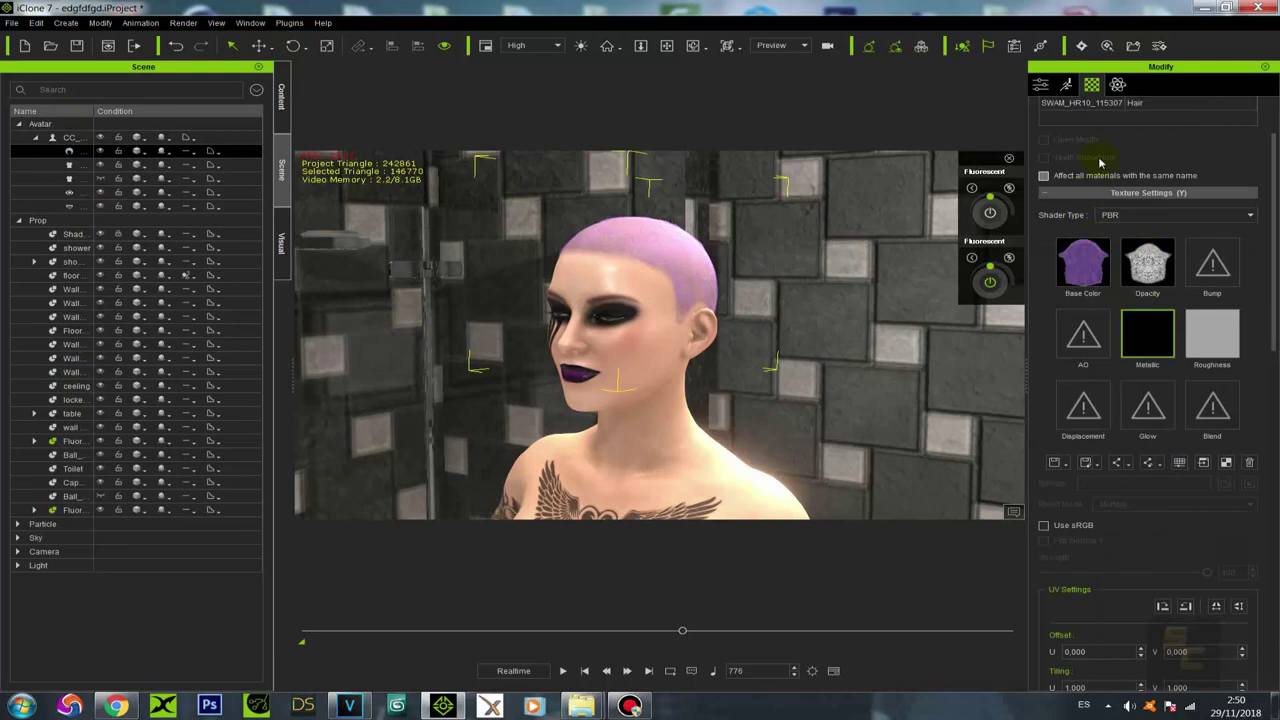
scroll(1100, 165, "up", 2)
scroll(1172, 410, "down", 10)
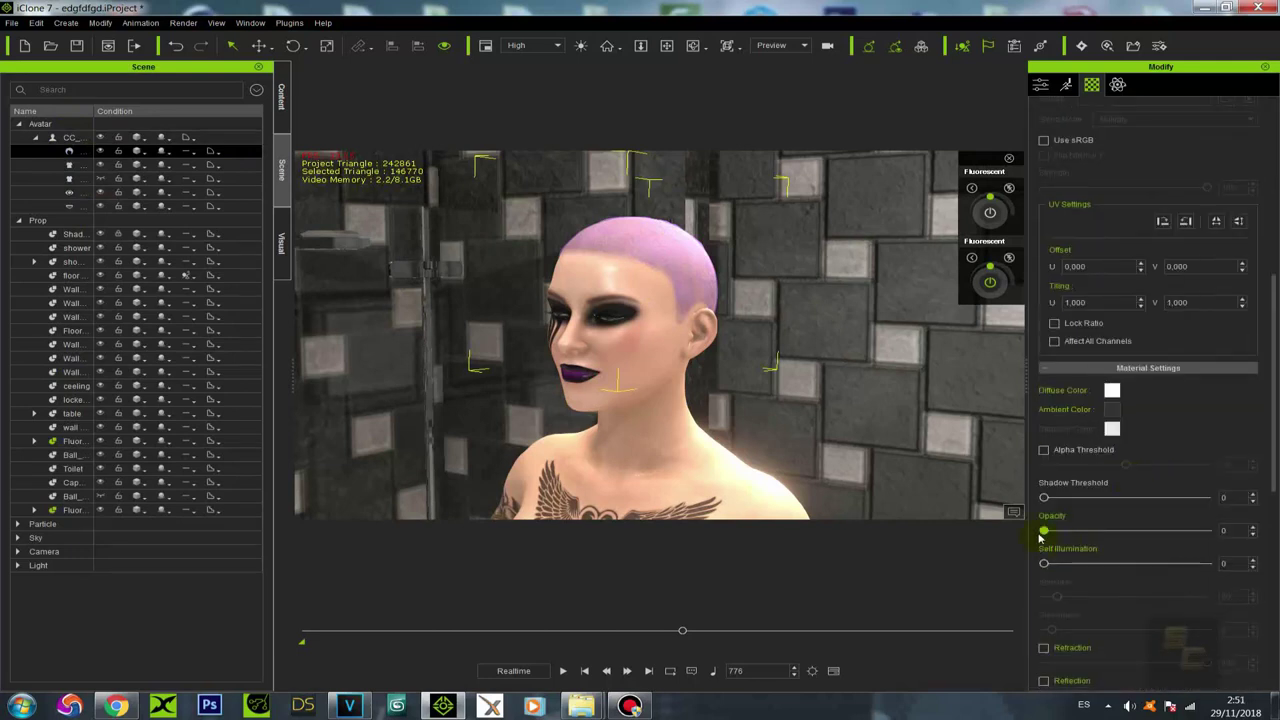
left_click_drag(1068, 530, 1210, 530)
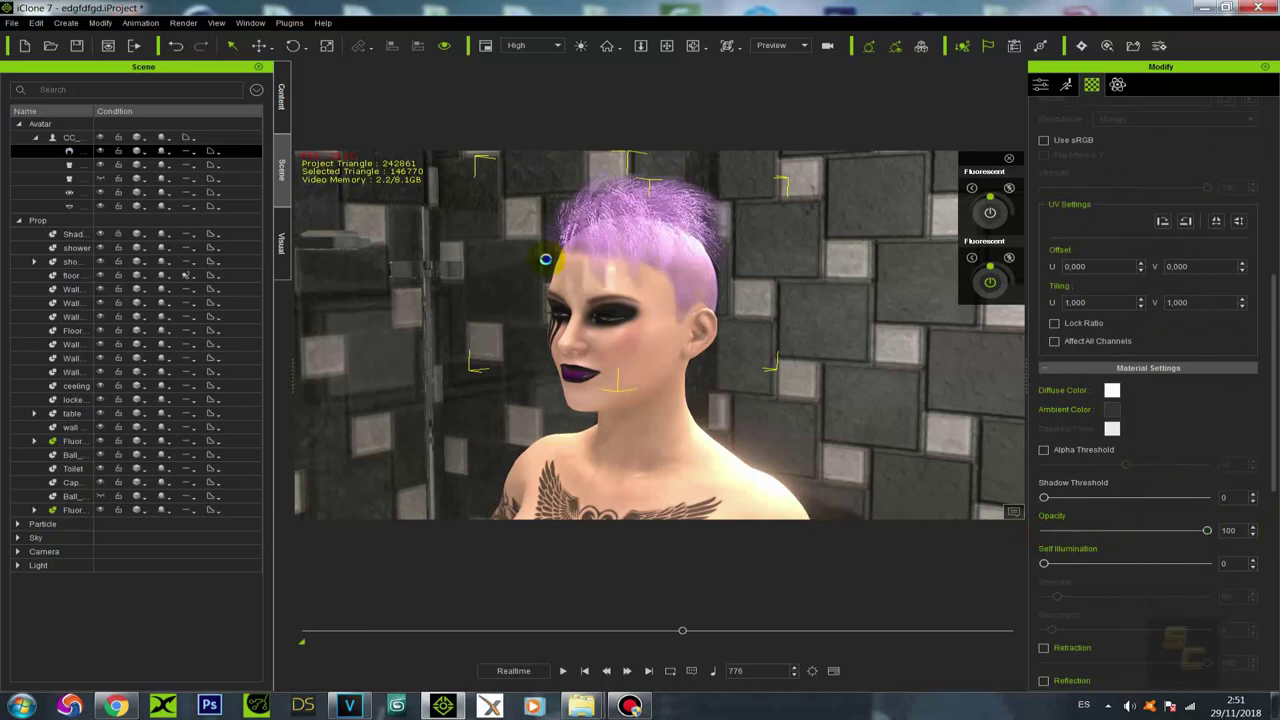
mouse_move(601, 272)
right_mouse_down()
mouse_move(629, 369)
mouse_move(609, 357)
mouse_move(694, 371)
mouse_move(496, 359)
mouse_move(594, 371)
mouse_move(531, 363)
mouse_move(533, 316)
mouse_move(755, 343)
right_mouse_up()
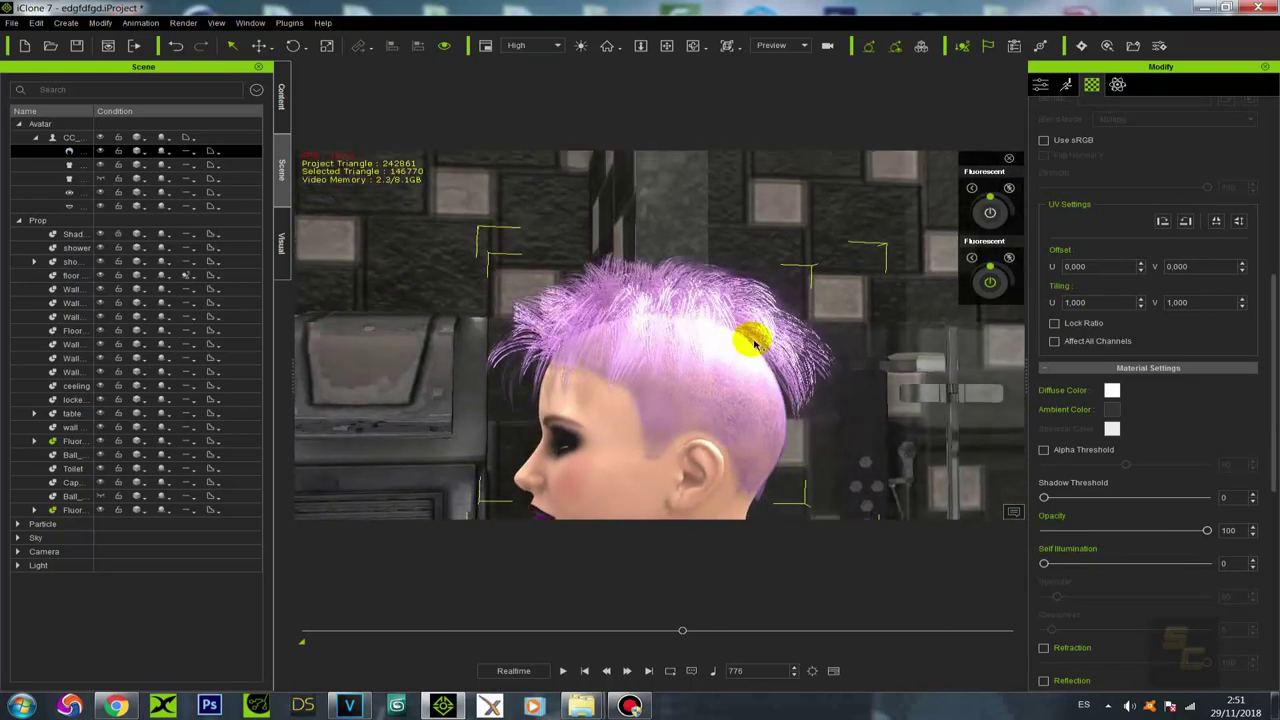
mouse_move(736, 364)
right_mouse_down()
mouse_move(634, 354)
mouse_move(457, 383)
mouse_move(721, 396)
mouse_move(534, 403)
mouse_move(631, 446)
mouse_move(731, 380)
mouse_move(835, 401)
mouse_move(920, 440)
right_mouse_up()
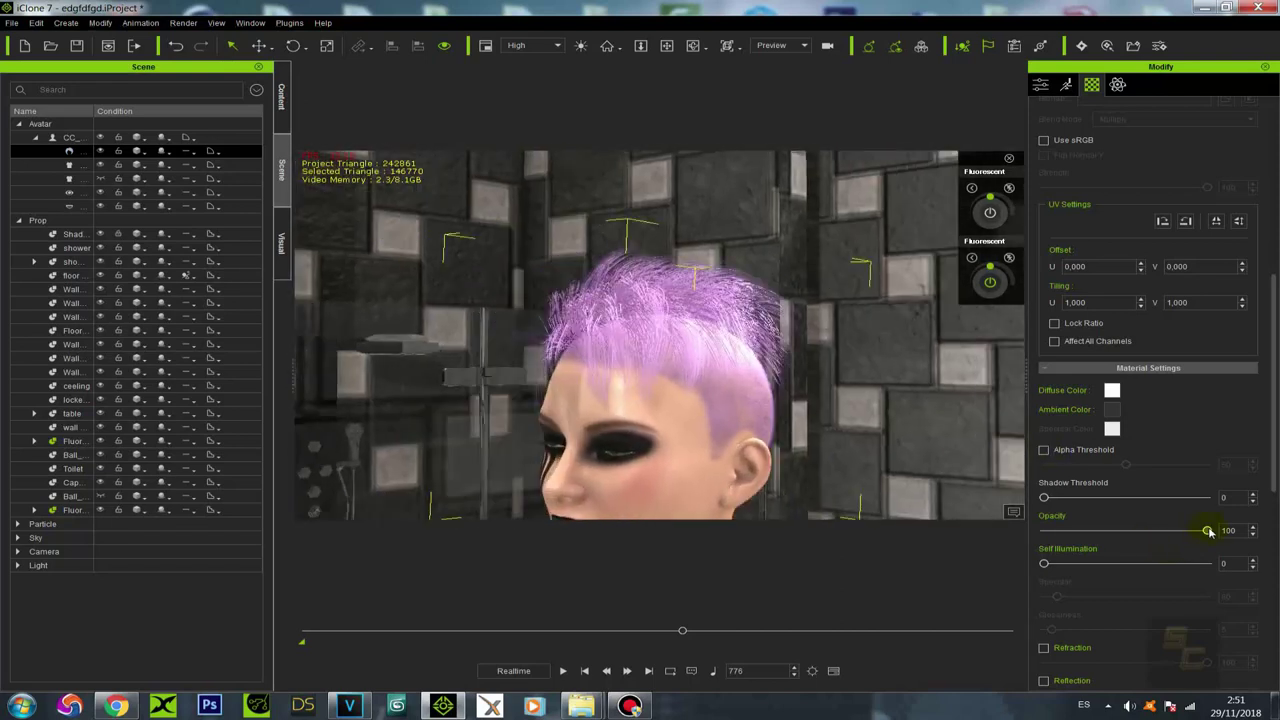
left_click_drag(1206, 531, 860, 572)
Step: Examine the skin detail on the avatar's face and cheek up close, and view her tattooed back and arms
mouse_move(628, 458)
right_mouse_down()
mouse_move(609, 391)
mouse_move(671, 400)
mouse_move(667, 382)
right_mouse_up()
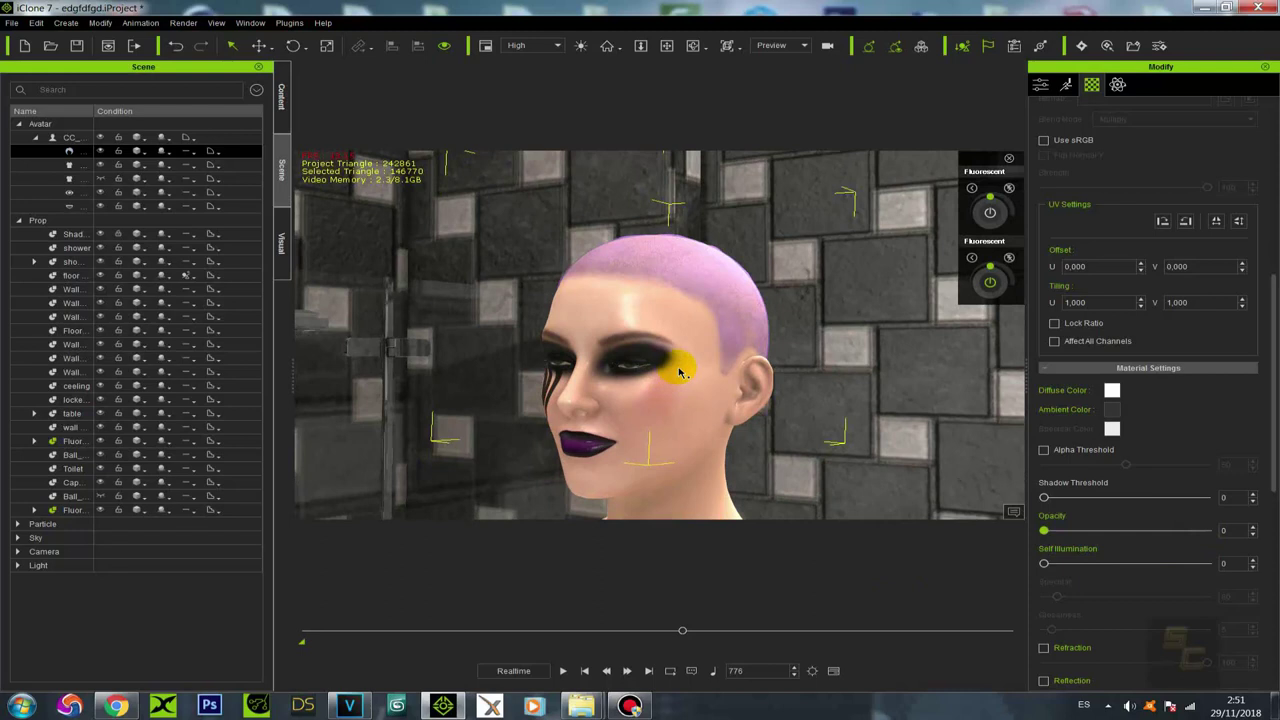
mouse_move(680, 398)
right_mouse_down()
mouse_move(686, 363)
mouse_move(695, 372)
right_mouse_up()
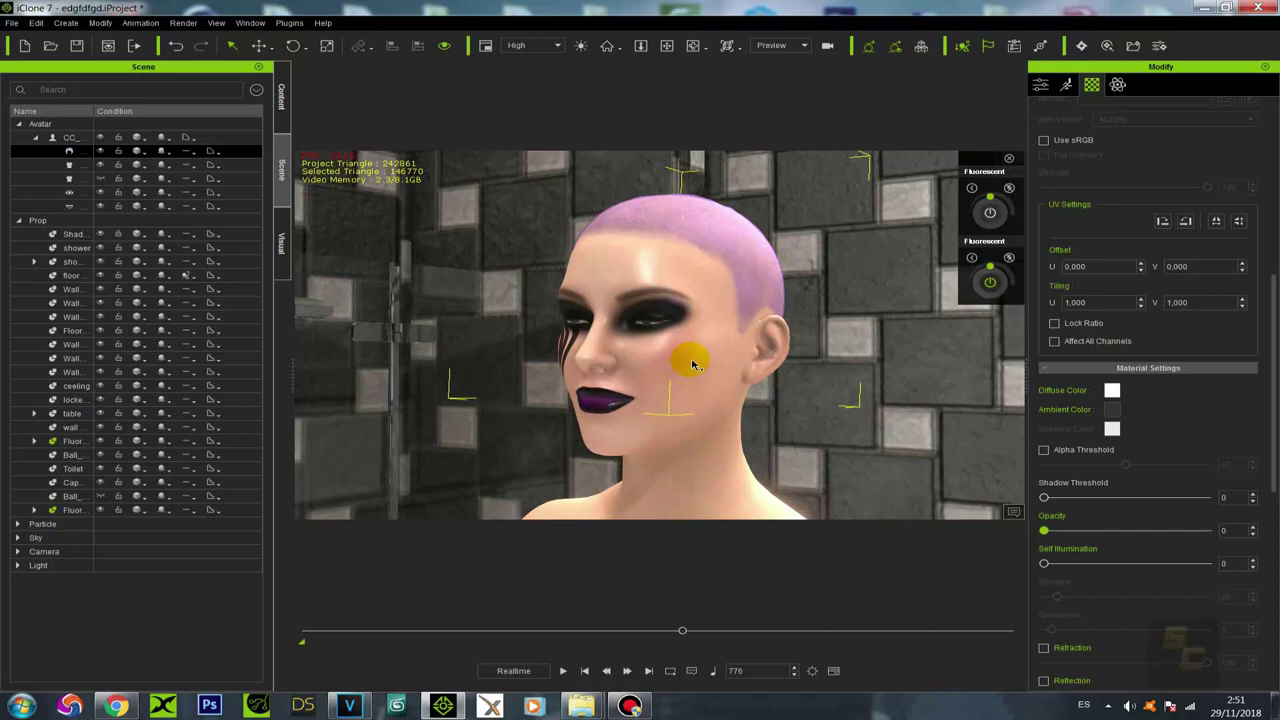
right_click_drag(690, 358, 700, 351)
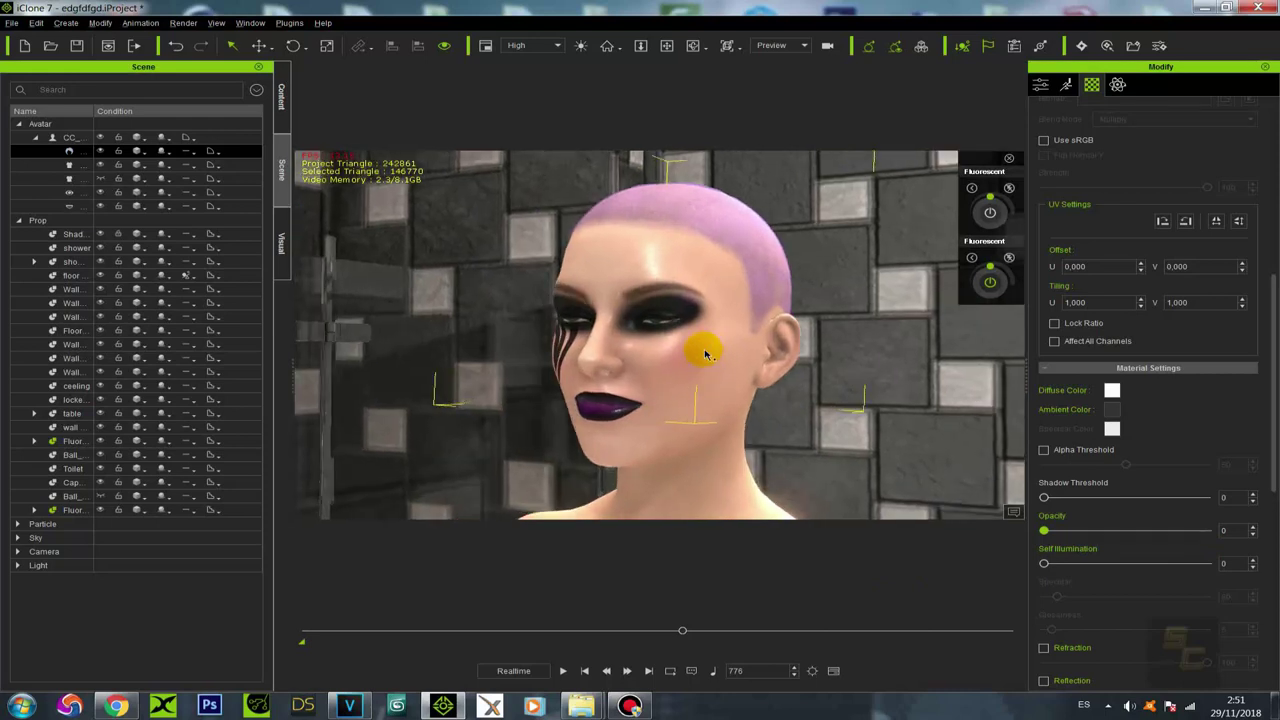
scroll(678, 345, "up", 8)
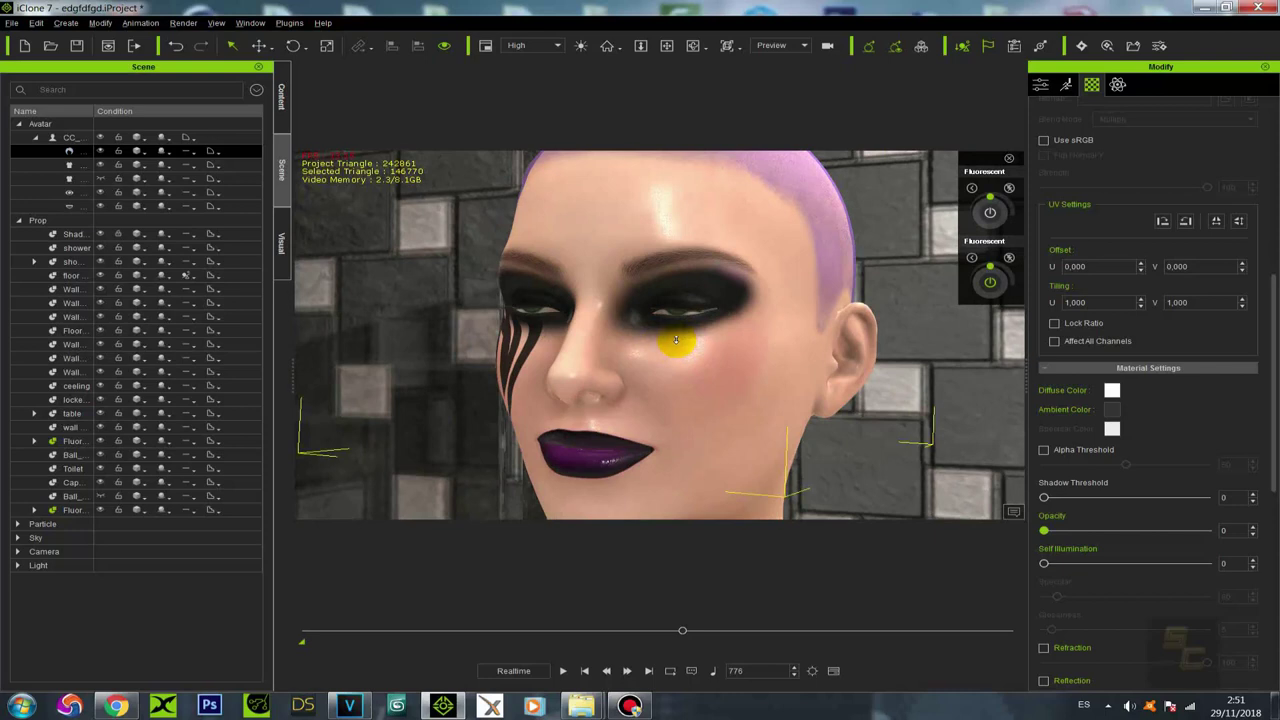
scroll(678, 339, "up", 5)
middle_click_drag(700, 404, 666, 363)
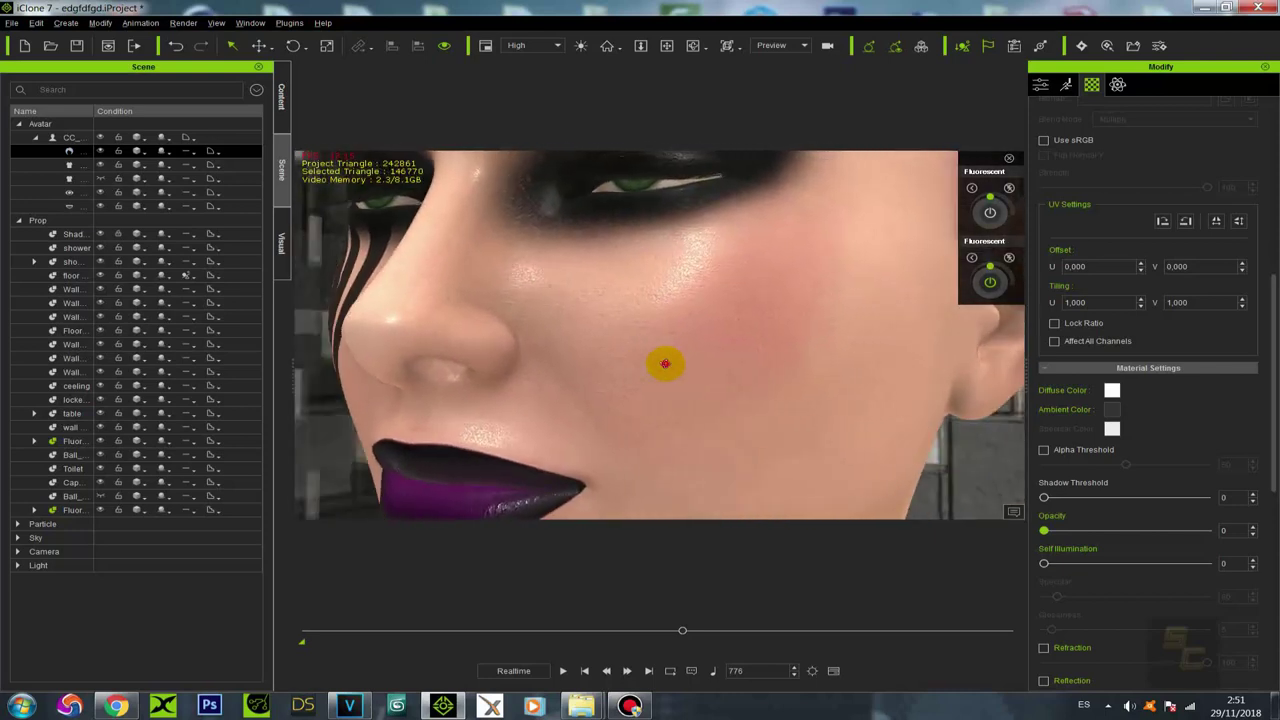
scroll(663, 371, "down", 3)
scroll(663, 371, "down", 1)
right_click_drag(757, 382, 537, 451)
scroll(540, 480, "down", 6)
middle_click_drag(628, 474, 557, 457)
scroll(628, 415, "up", 5)
right_click_drag(663, 443, 745, 400)
scroll(706, 359, "down", 5)
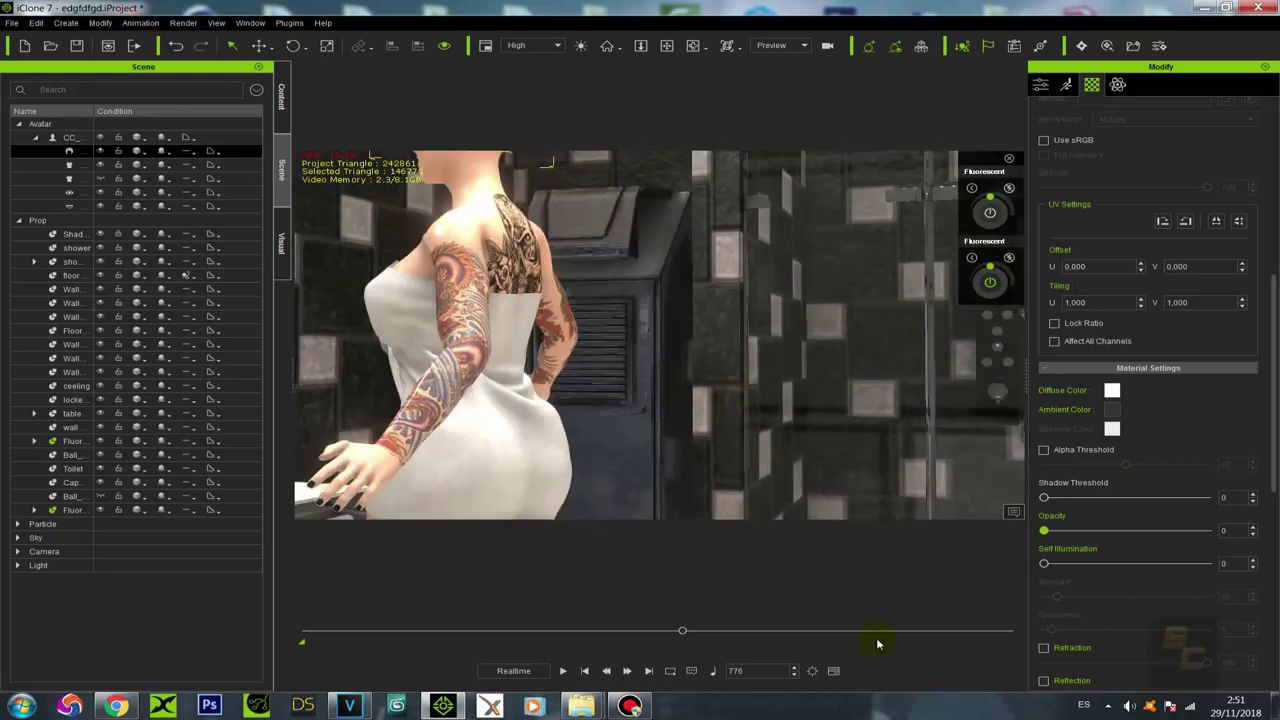